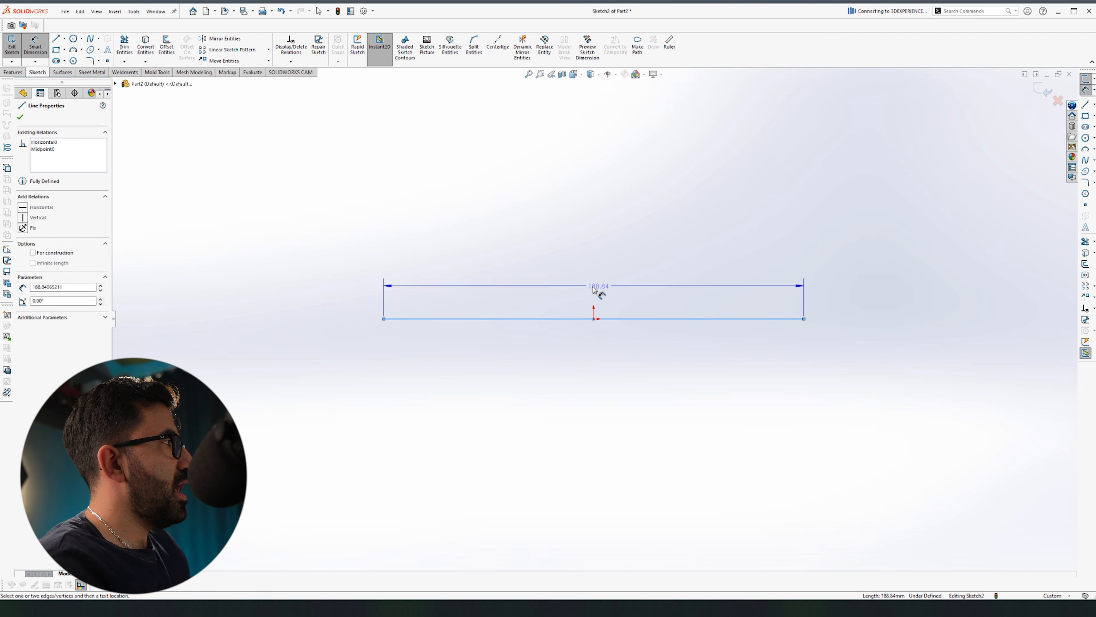
Step: Dimension the sketch line to a length of 500
click(624, 264)
text(500)
key(Return)
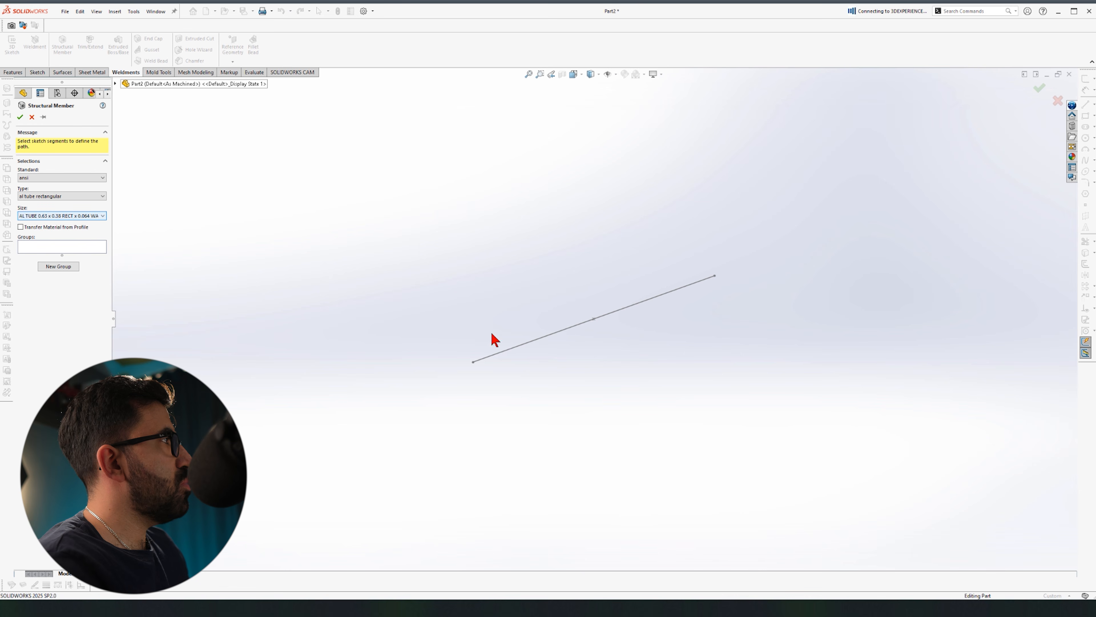
Step: Make the line a Structural Member using the ANSI aluminium rectangular tube profile
click(516, 346)
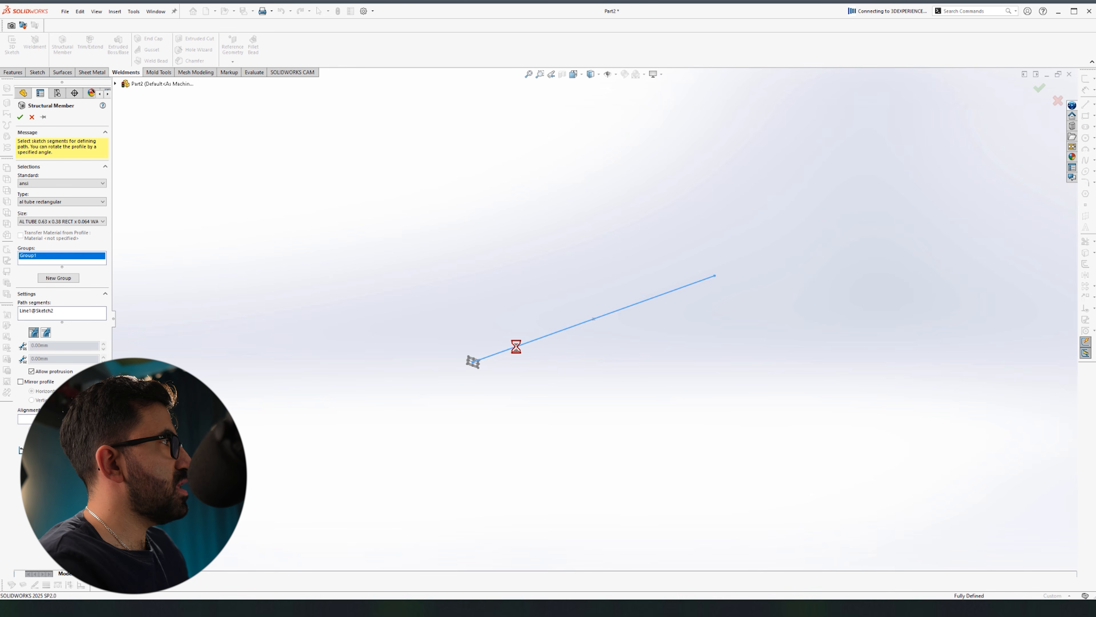
scroll(524, 381, down, 5)
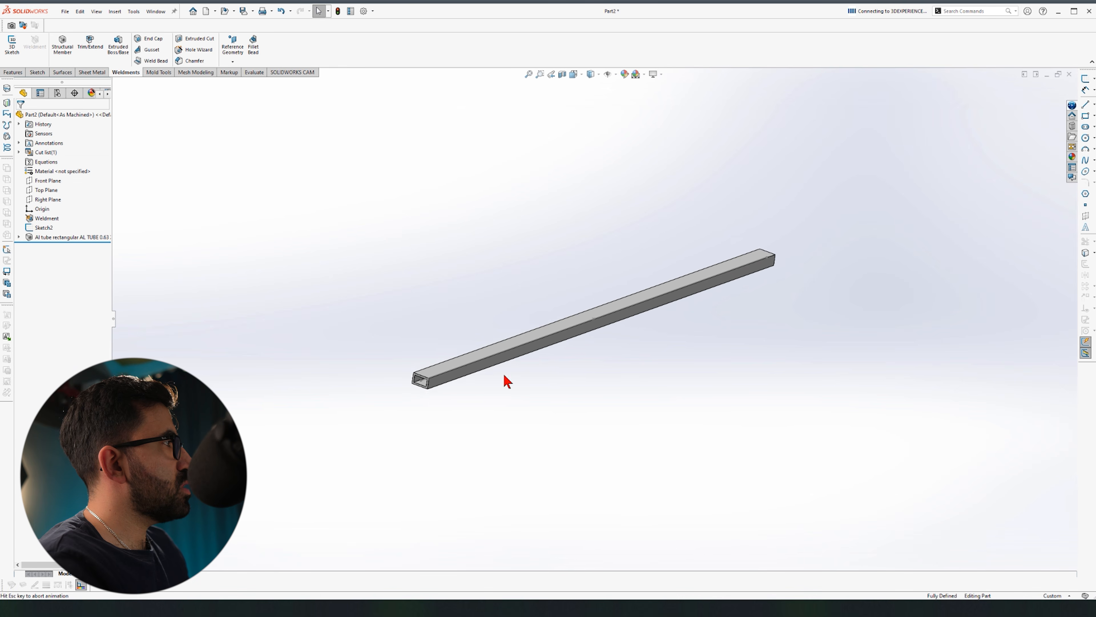
middle_drag(395, 241, 386, 251)
Step: Measure the tube's end edge and orbit to inspect the new member
key(m)
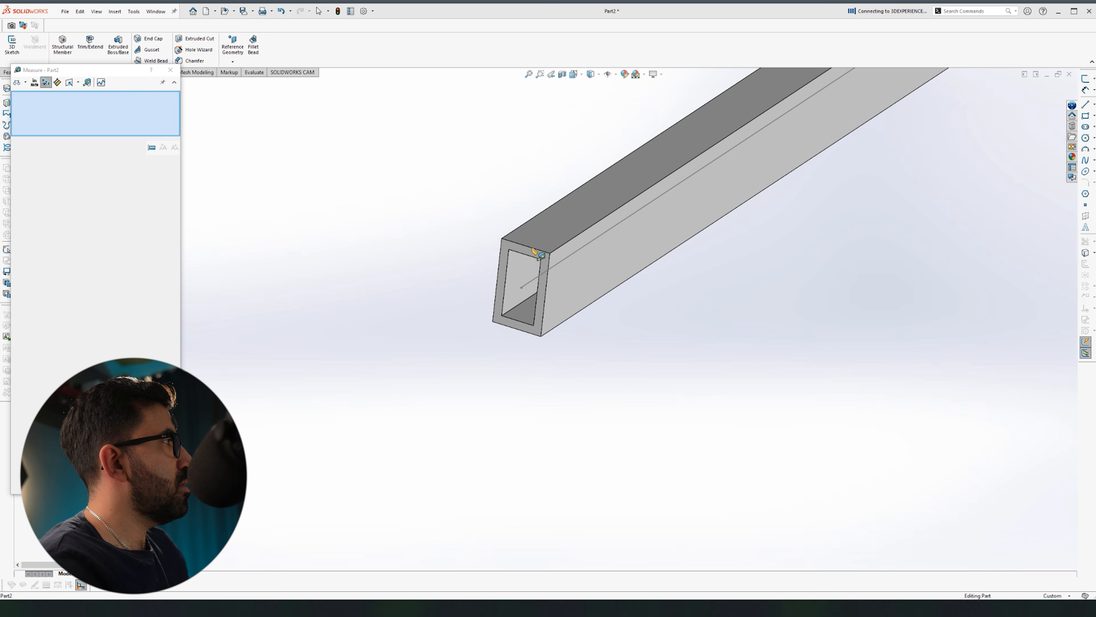
click(531, 249)
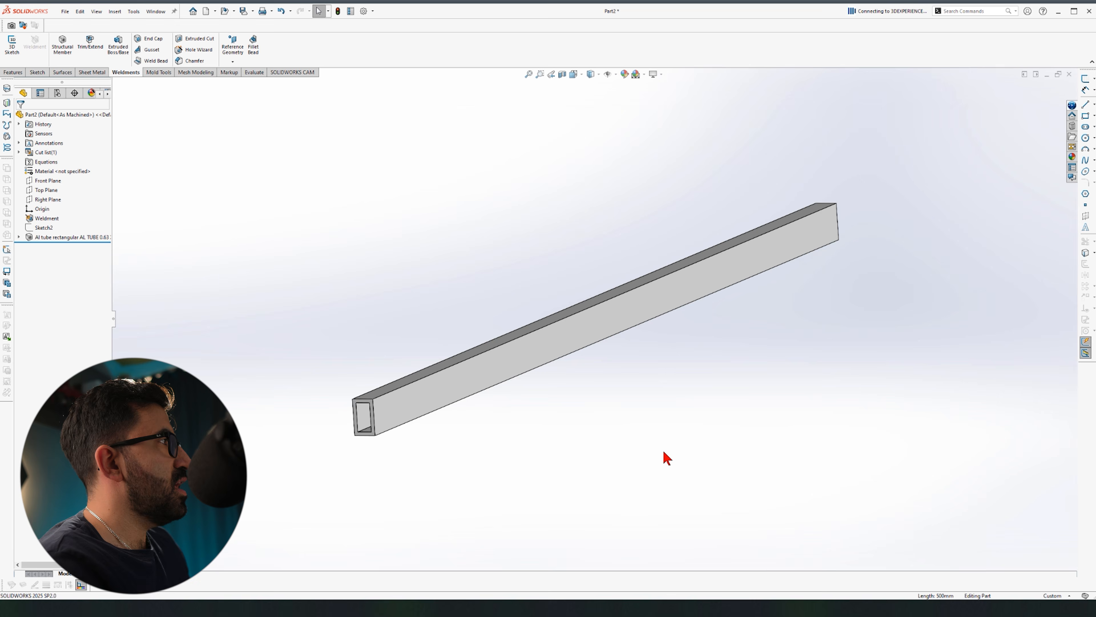
middle_drag(664, 452, 663, 452)
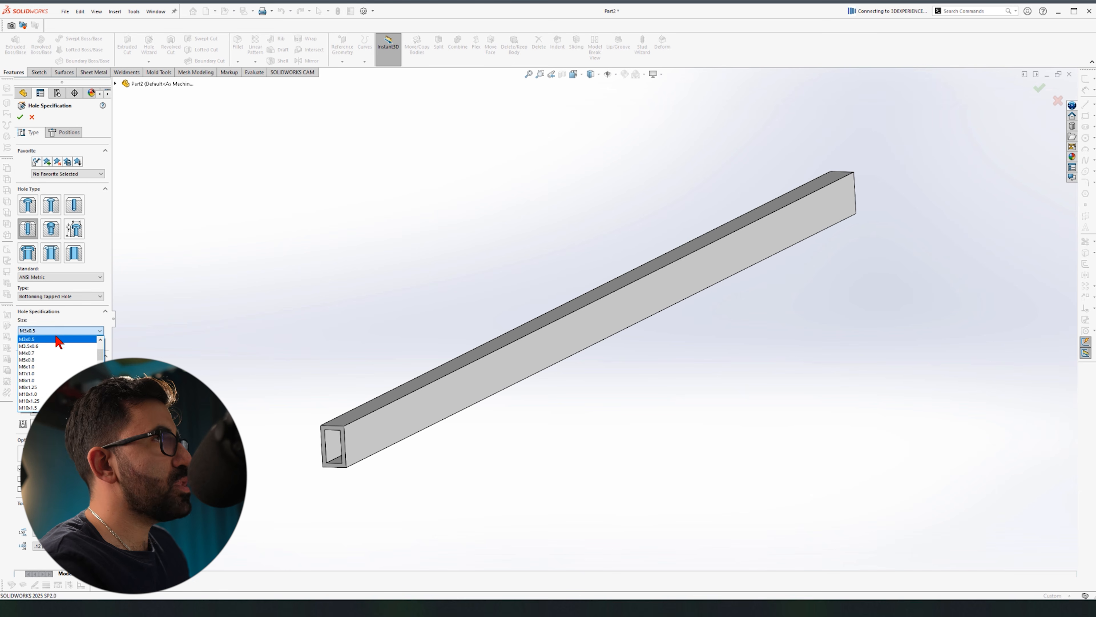
Step: Set the Hole Wizard size to M4x0.7 with custom sizing shown, for Ø4.0 mm dowel holes
click(54, 353)
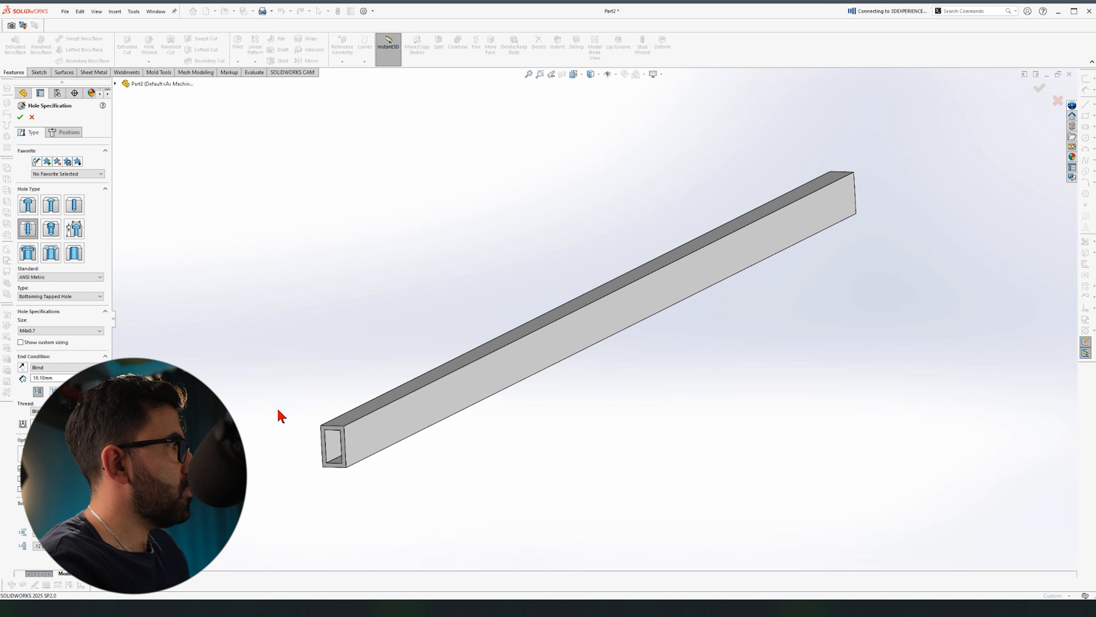
click(21, 342)
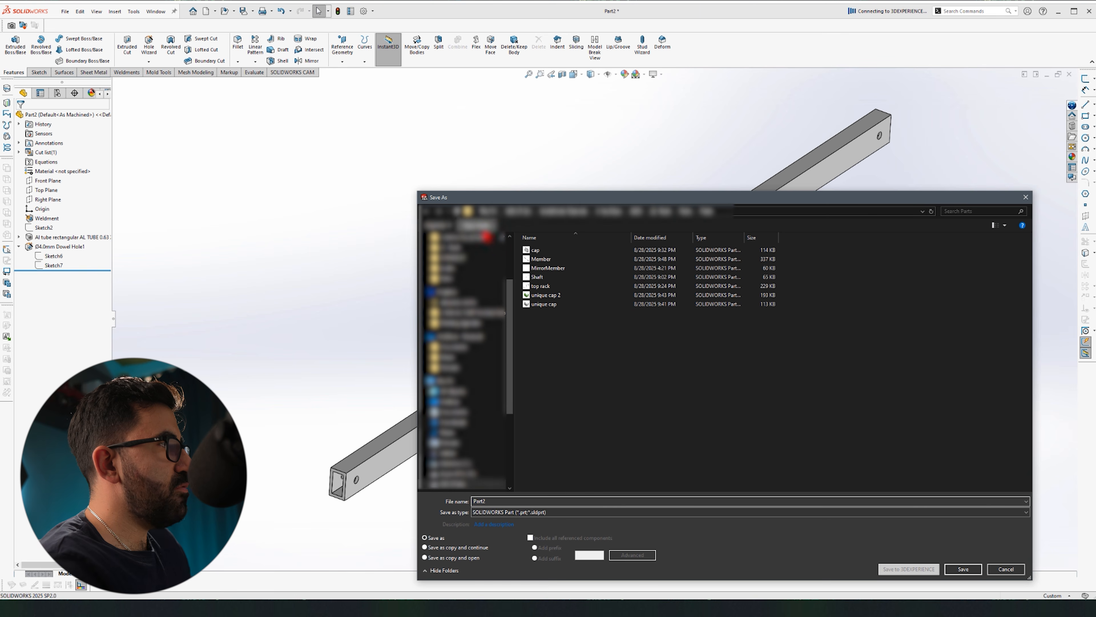
Step: Create a new folder in the Save As dialog and save the drilled tube part into it
key(ctrl+shift+n)
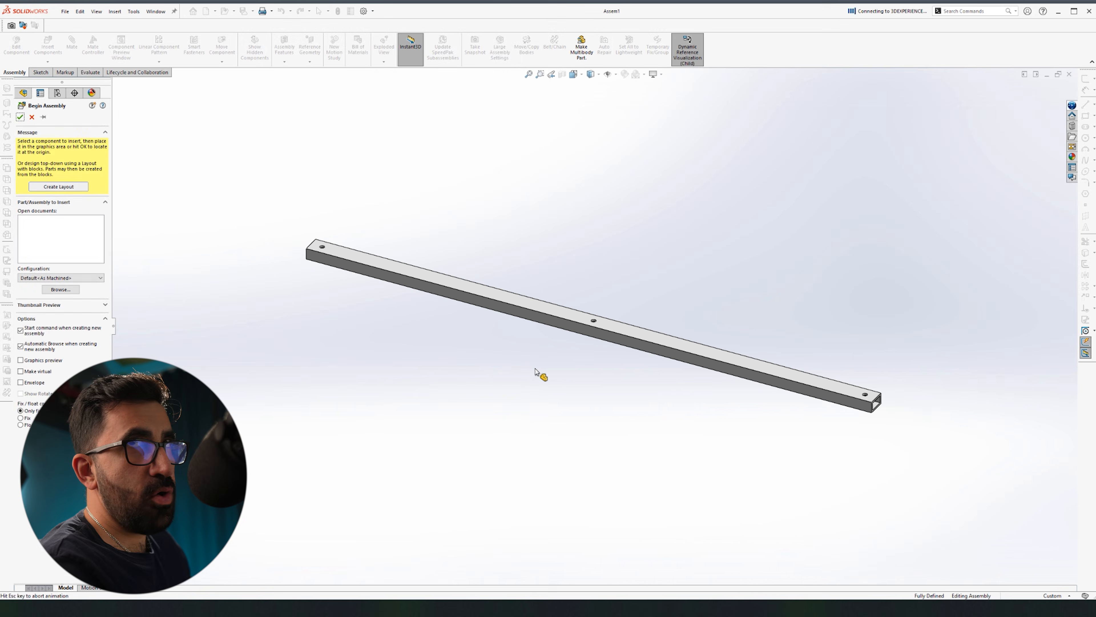
Step: Place a second copy of the tube beside the first in the assembly
middle_drag(606, 303, 623, 389)
key(ctrl+5)
ctrl+drag(587, 329, 683, 266)
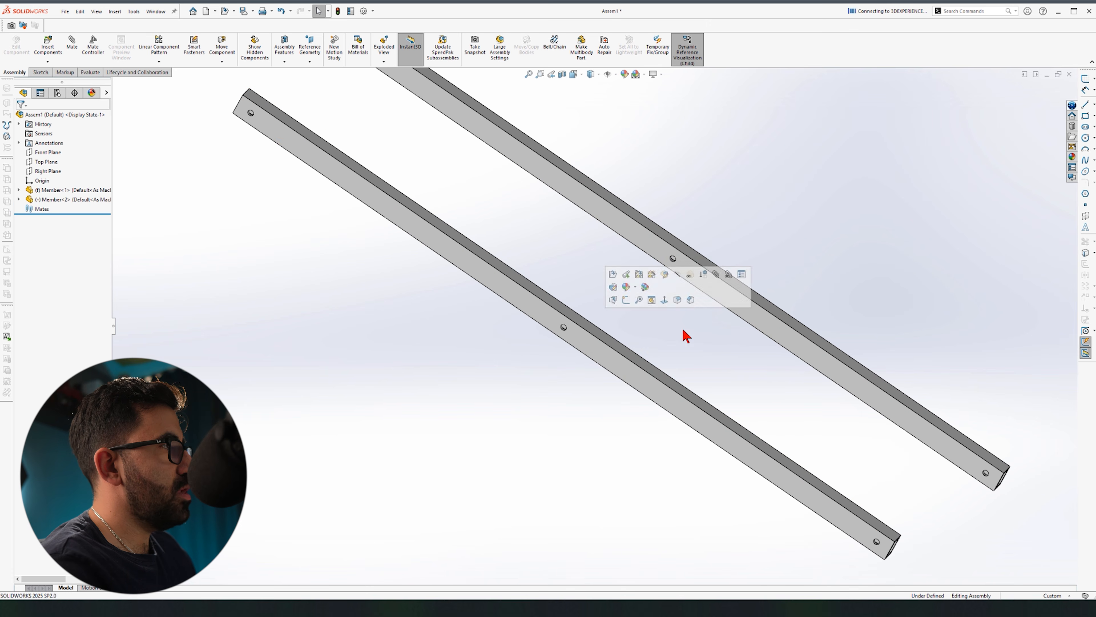
scroll(561, 380, up, 3)
middle_drag(551, 392, 620, 281)
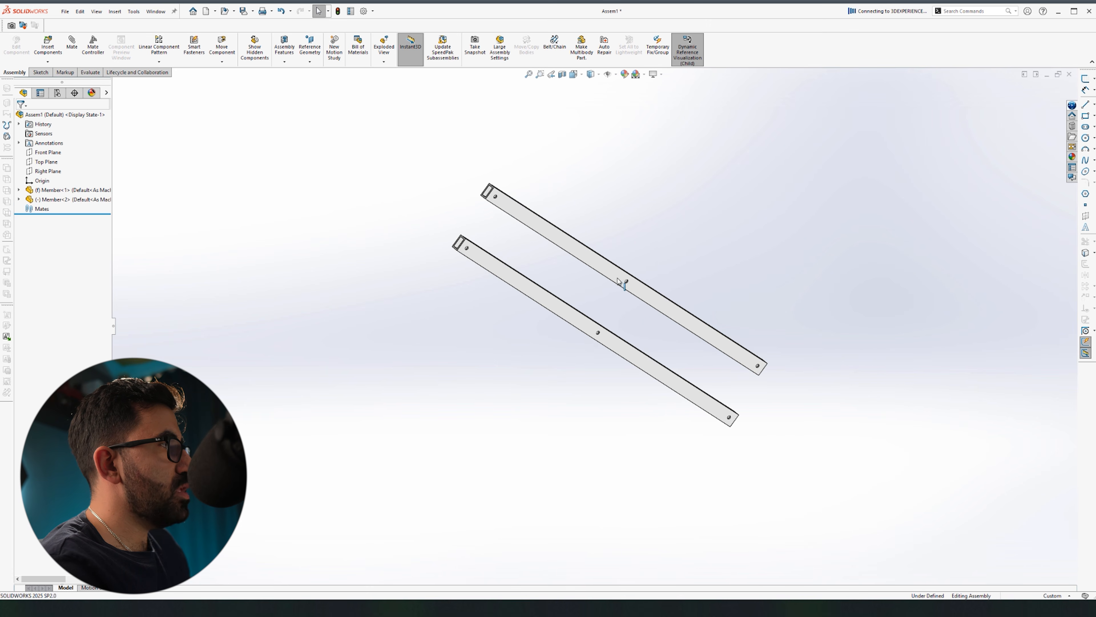
drag(622, 273, 526, 319)
scroll(445, 302, down, 5)
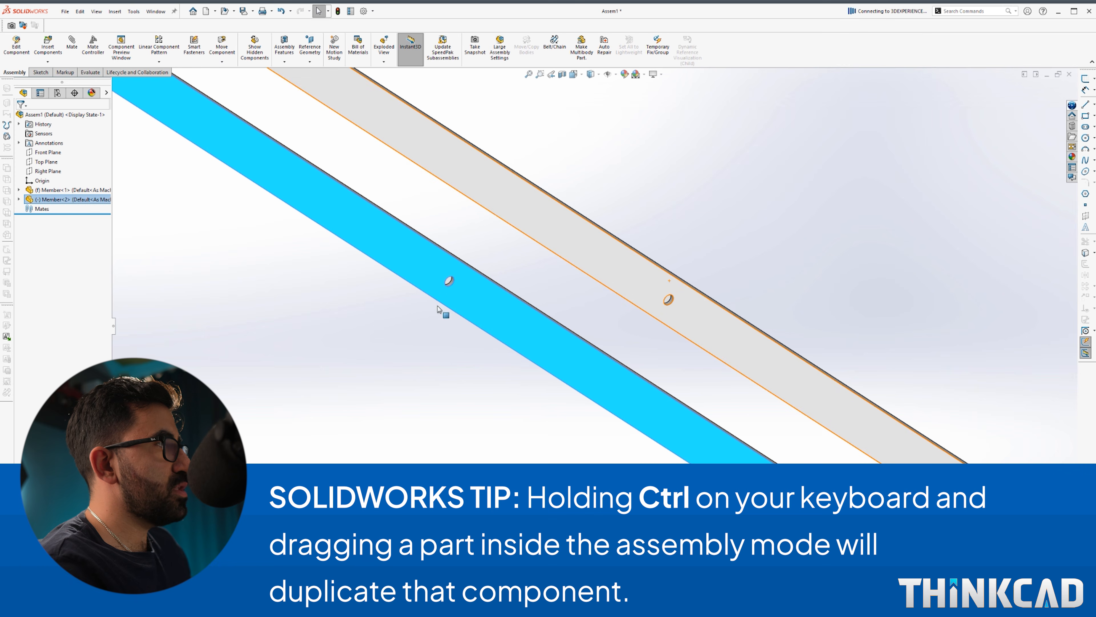
Step: Mate the two tubes' middle hole edges with a Coincident mate
click(449, 282)
mouse_move(642, 311)
middle_down()
mouse_move(501, 311)
mouse_move(411, 353)
mouse_move(647, 317)
middle_up()
ctrl+click(635, 300)
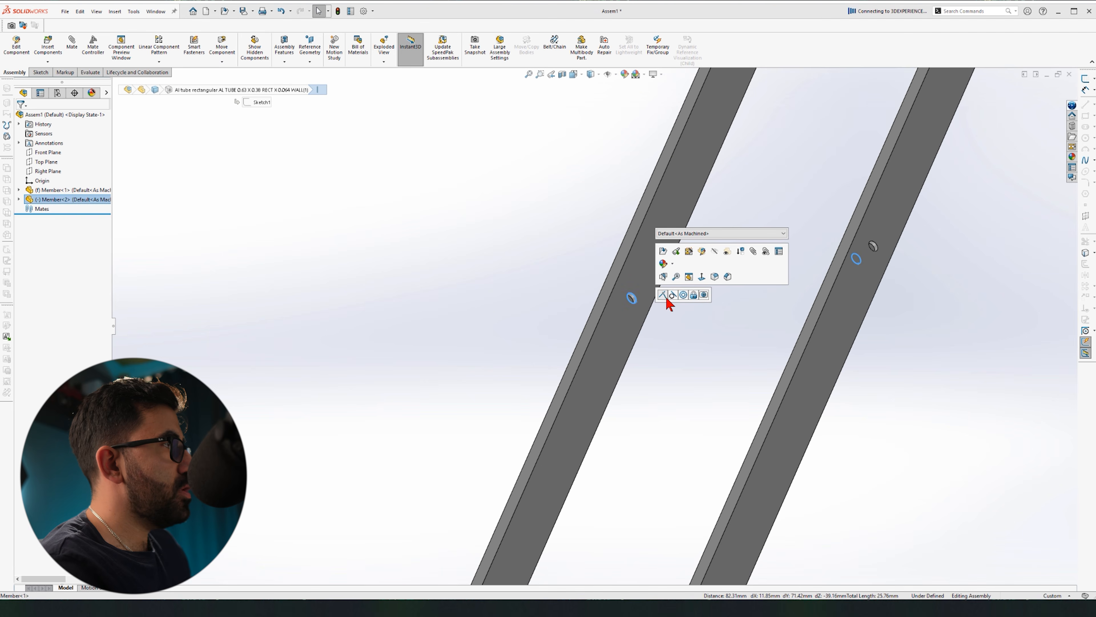
click(664, 297)
scroll(660, 379, up, 5)
Step: Swing the second tube about the shared hole so the tubes cross in an X
middle_drag(660, 378, 757, 343)
drag(759, 349, 715, 436)
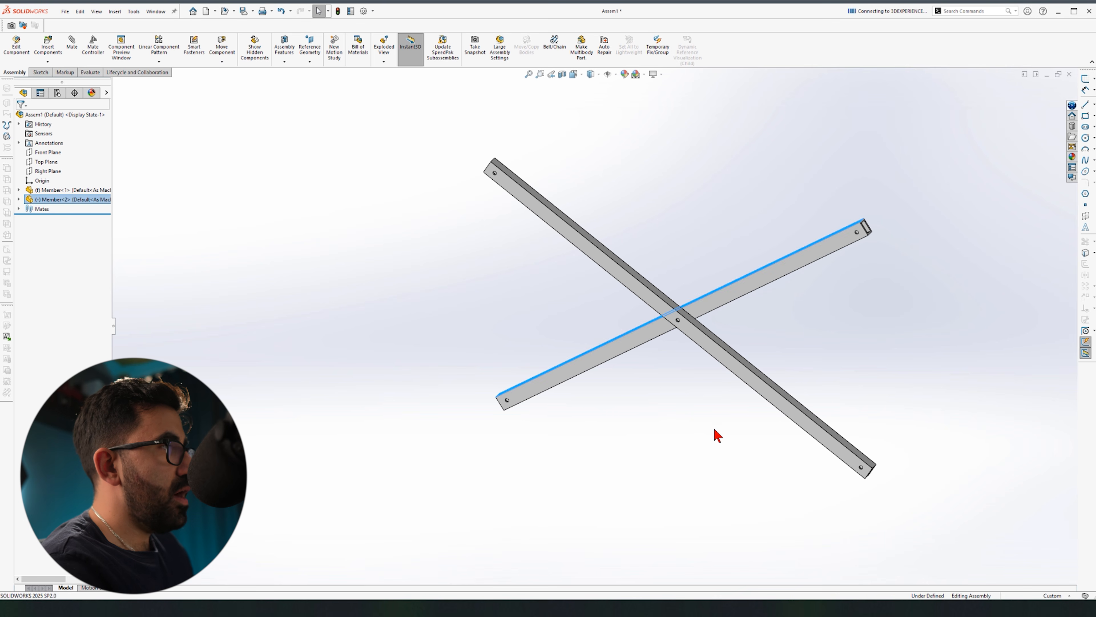
drag(740, 376, 619, 469)
middle_drag(620, 469, 650, 387)
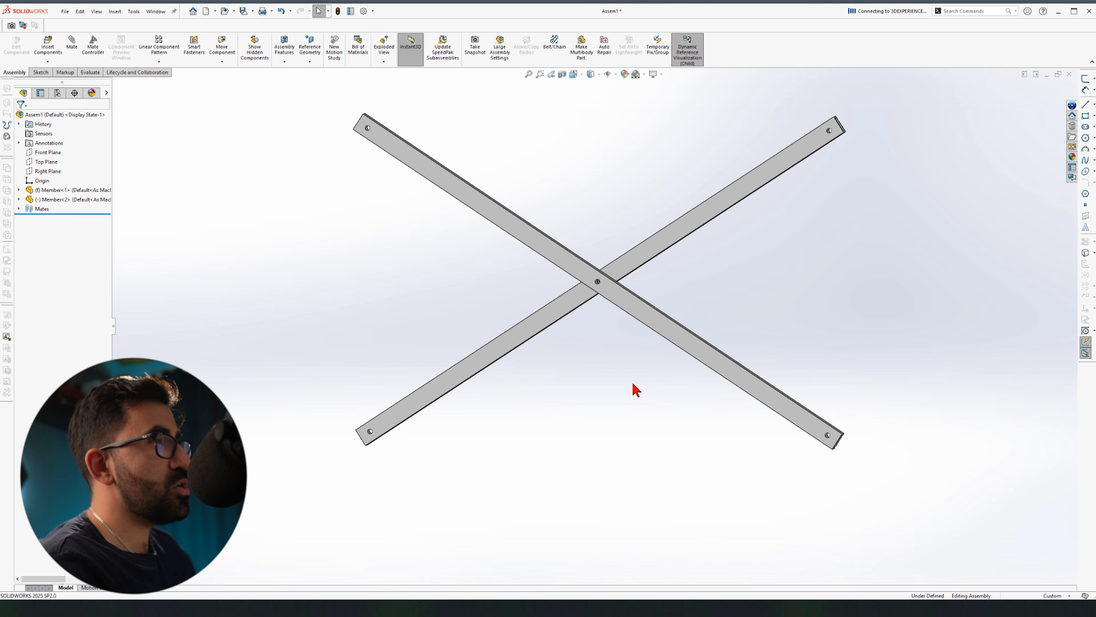
scroll(628, 378, up, 2)
Step: Float Member<1> so neither tube is fixed, then reposition the X
right_click(592, 307)
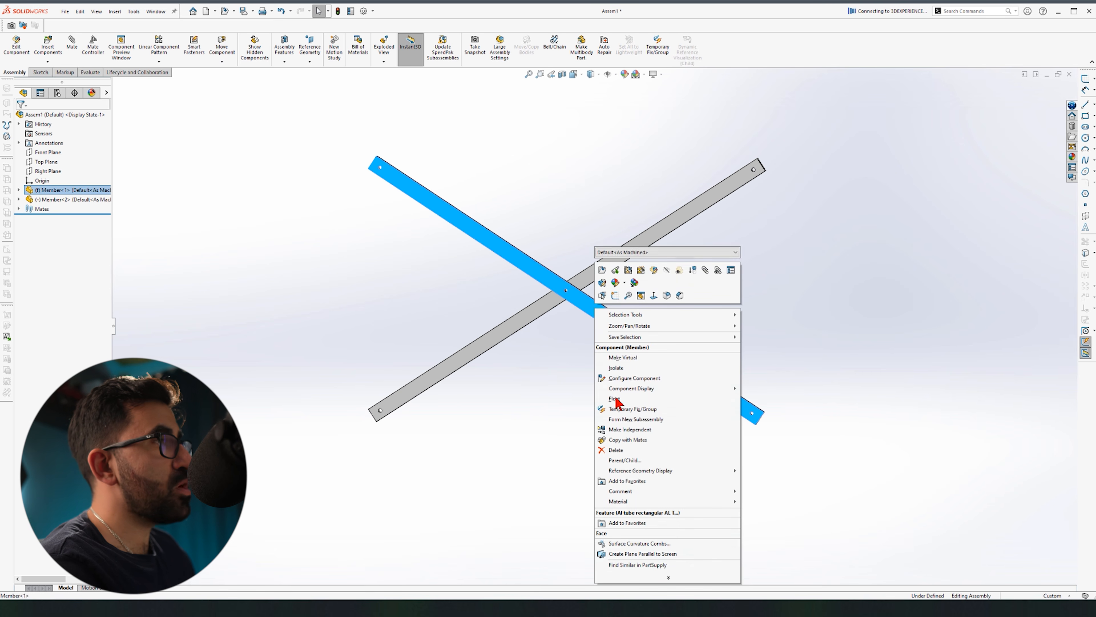
click(626, 409)
mouse_move(595, 313)
mouse_down()
mouse_move(566, 314)
mouse_move(613, 310)
mouse_up()
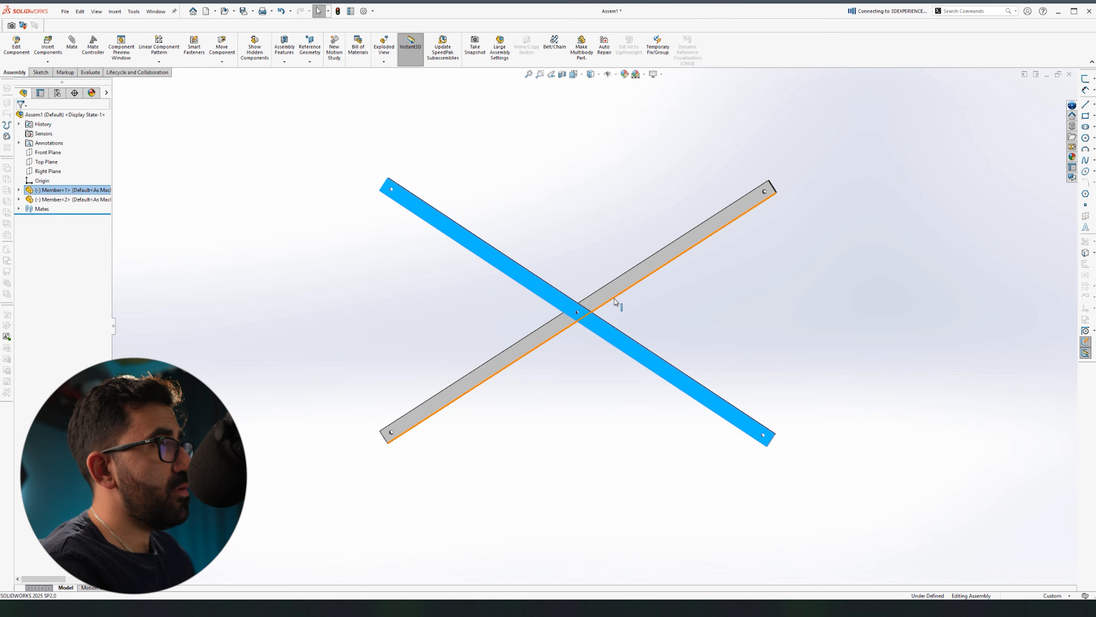
click(597, 238)
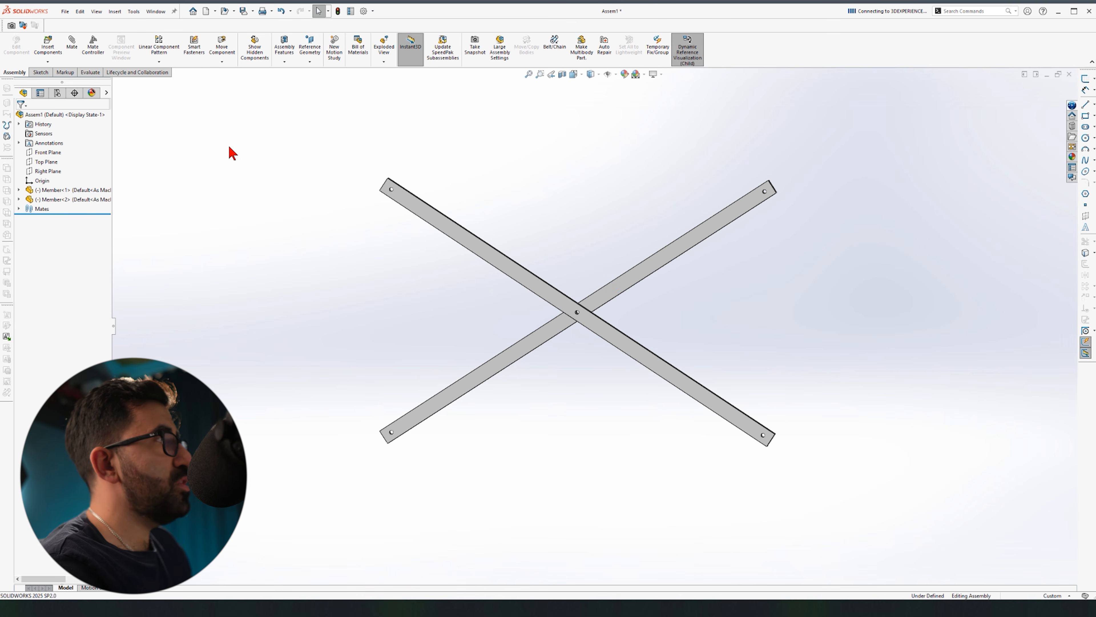
Step: Make the horizontal tube coincident with the assembly's Top Plane
key(space)
click(360, 235)
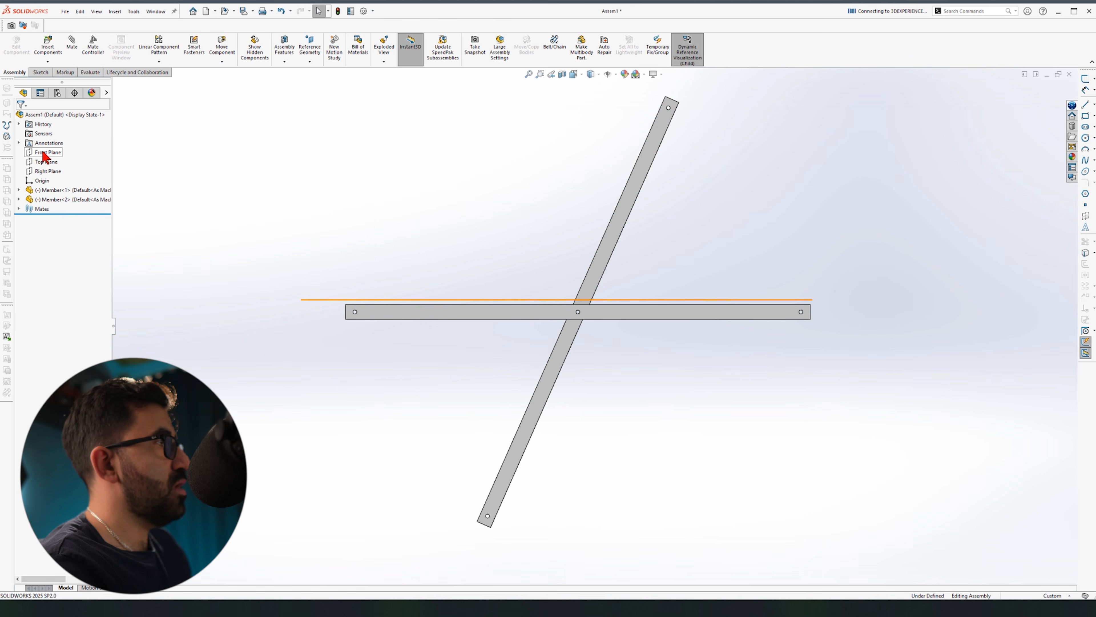
click(48, 164)
middle_drag(559, 237, 492, 229)
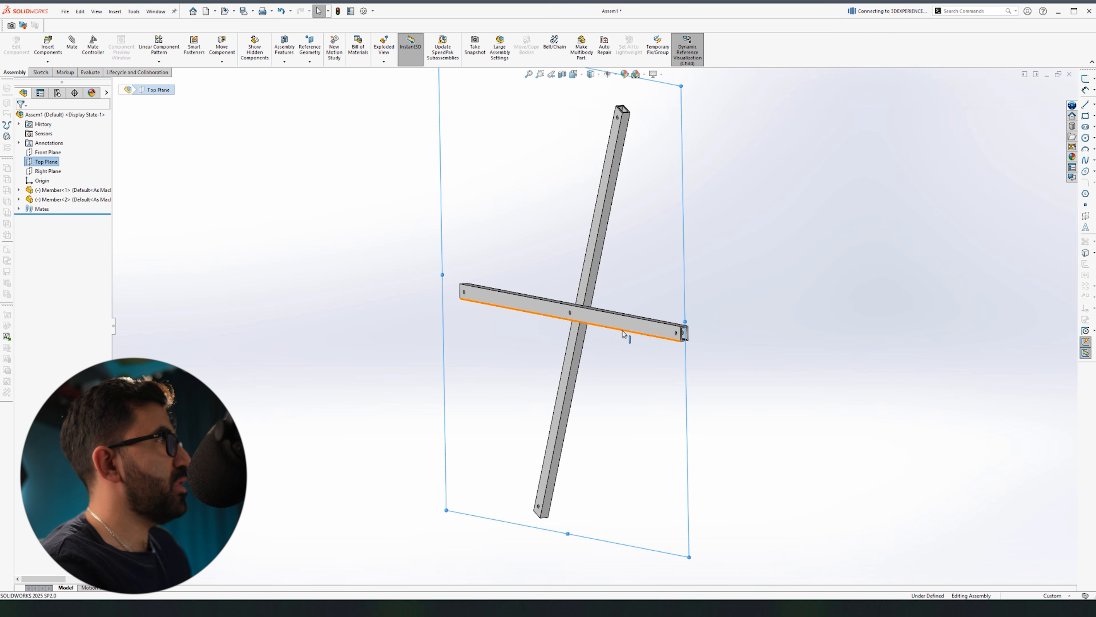
click(626, 326)
click(652, 318)
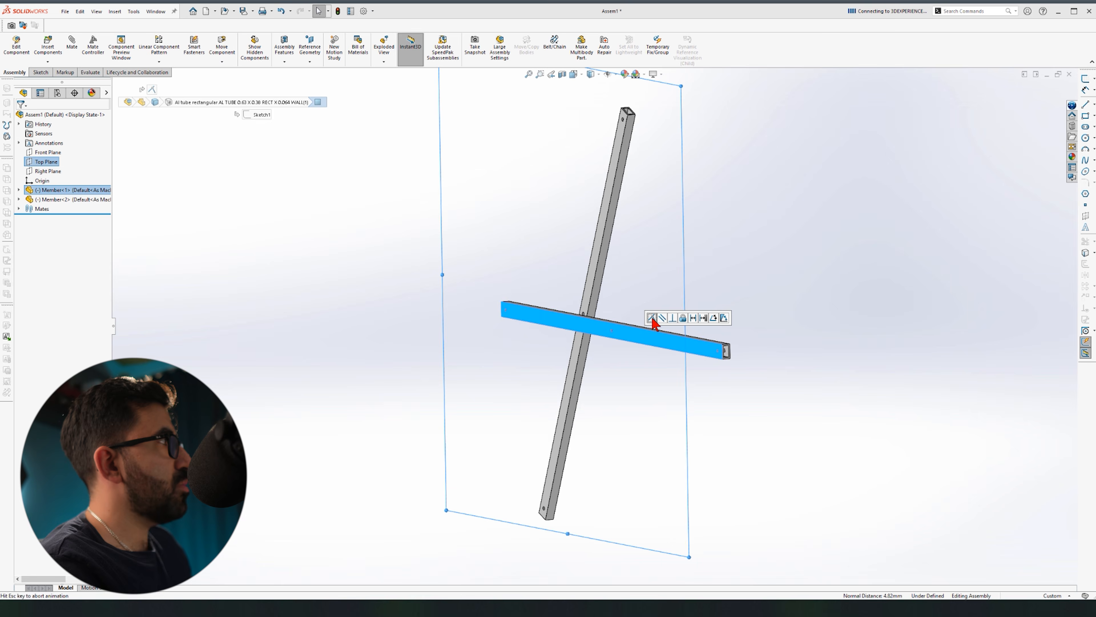
click(758, 399)
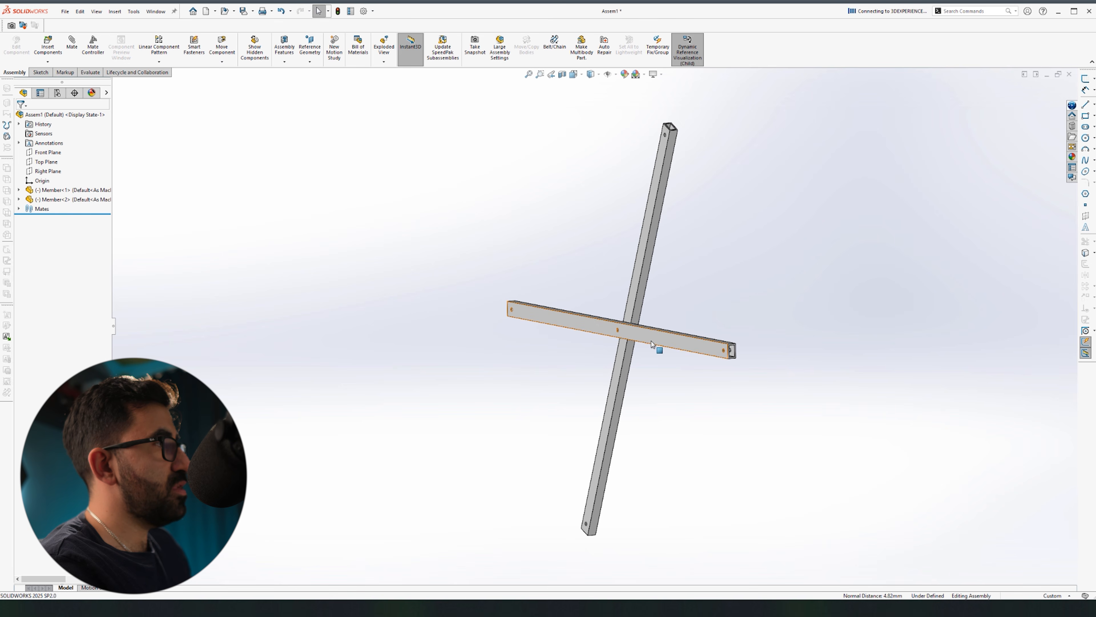
Step: View the crossed tubes normal to the Front Plane and show the hole axes
middle_drag(717, 404, 695, 373)
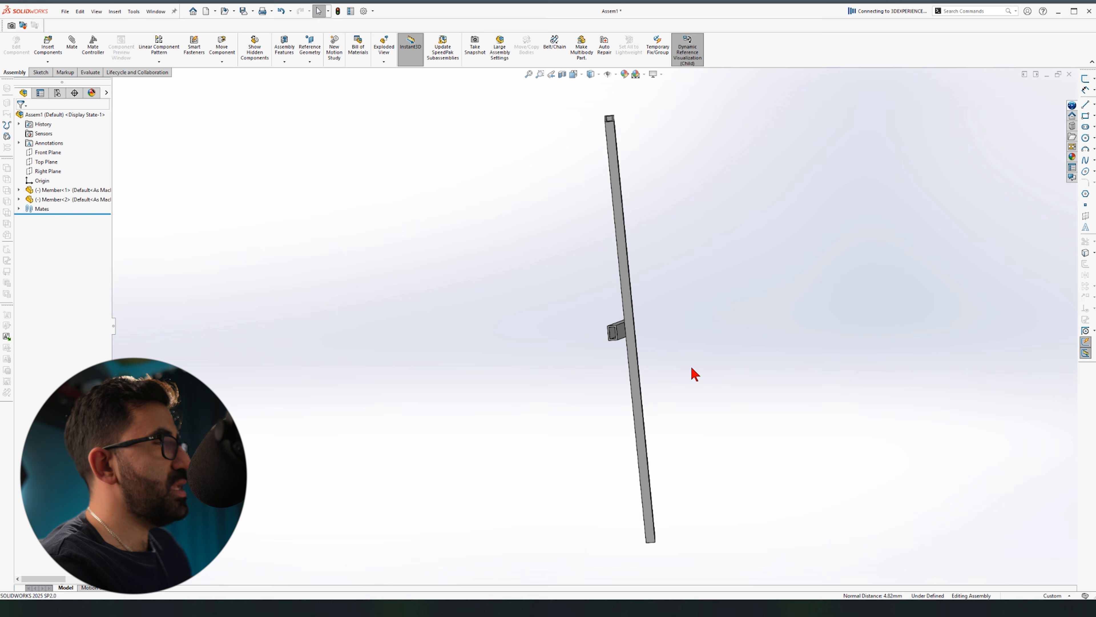
key(space)
click(840, 404)
drag(633, 327, 659, 319)
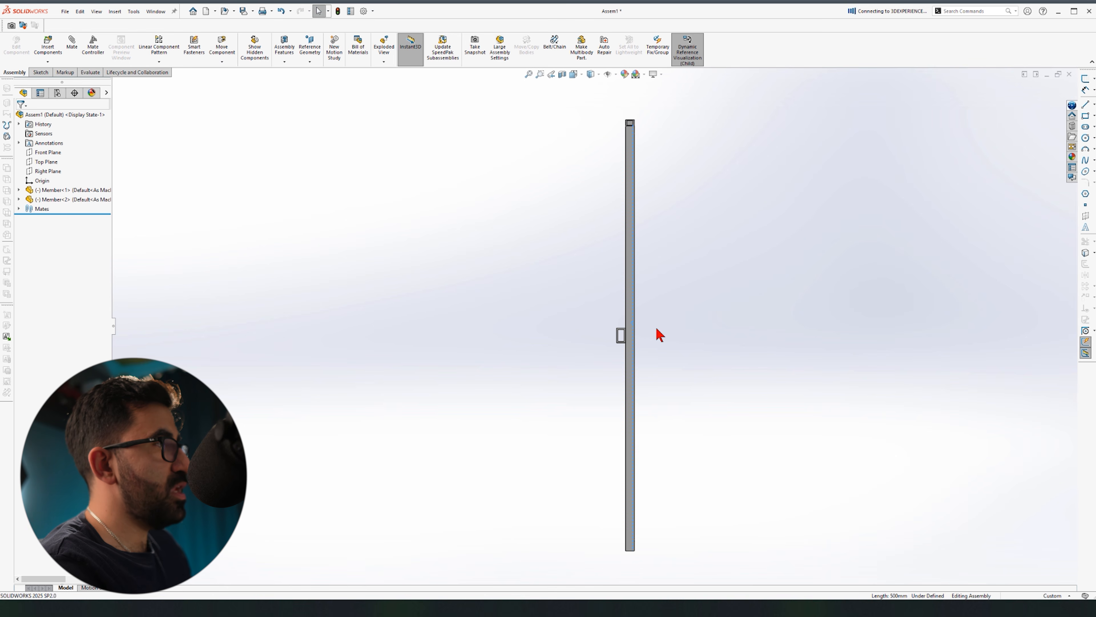
middle_drag(663, 345, 795, 353)
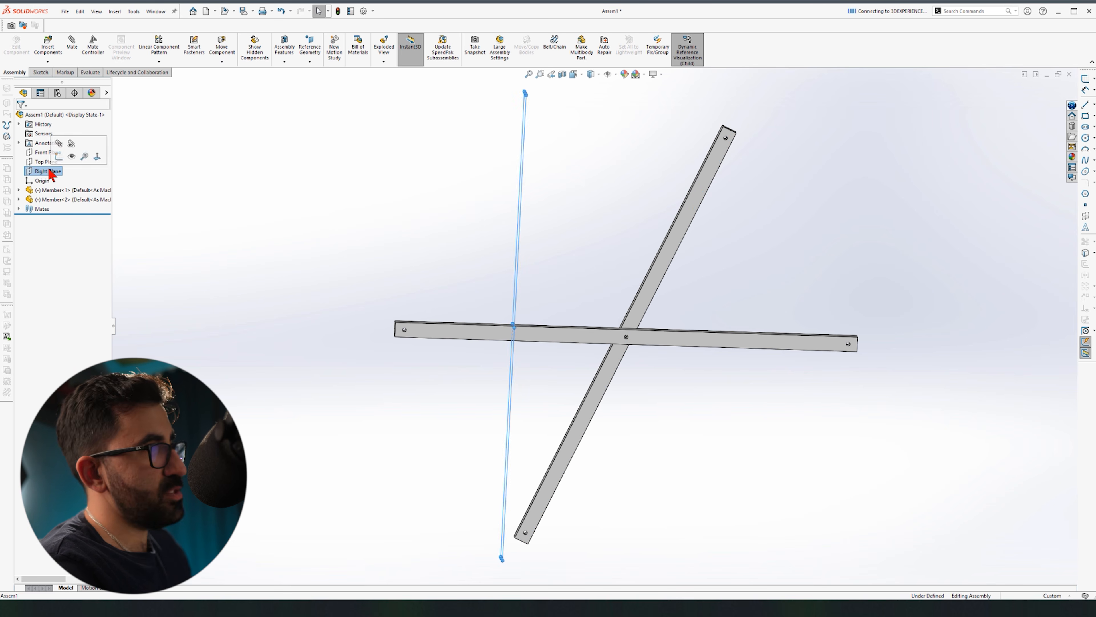
click(97, 156)
click(616, 75)
click(622, 100)
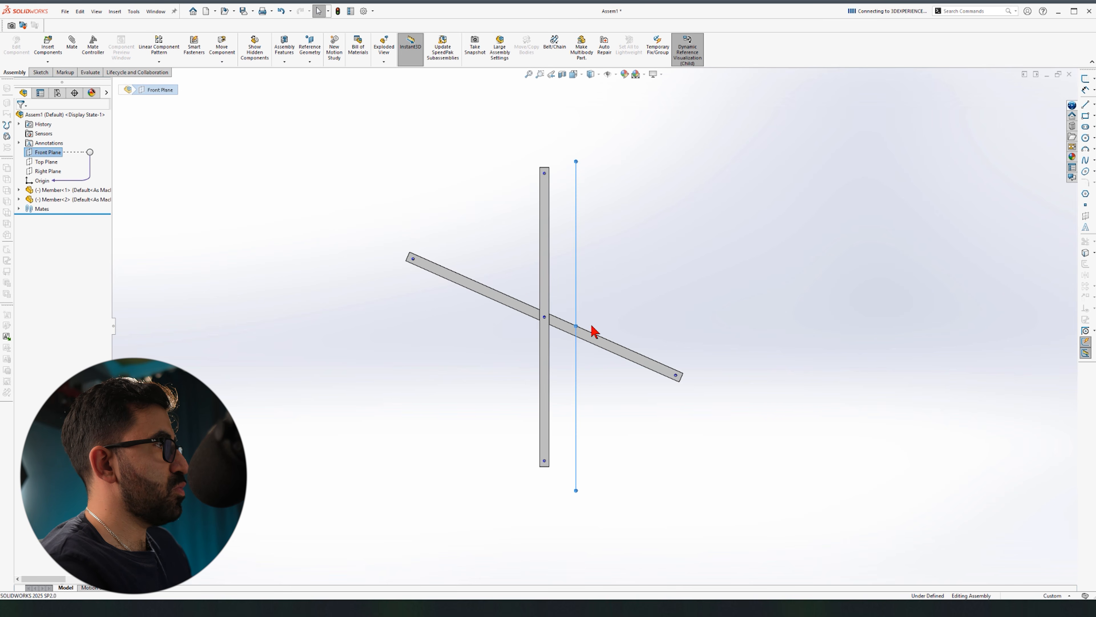
Step: Make the tube's hole axis coincident with the Front Plane and rotate the first tube horizontal
scroll(560, 313, down, 10)
middle_drag(560, 313, 345, 322)
scroll(346, 322, down, 3)
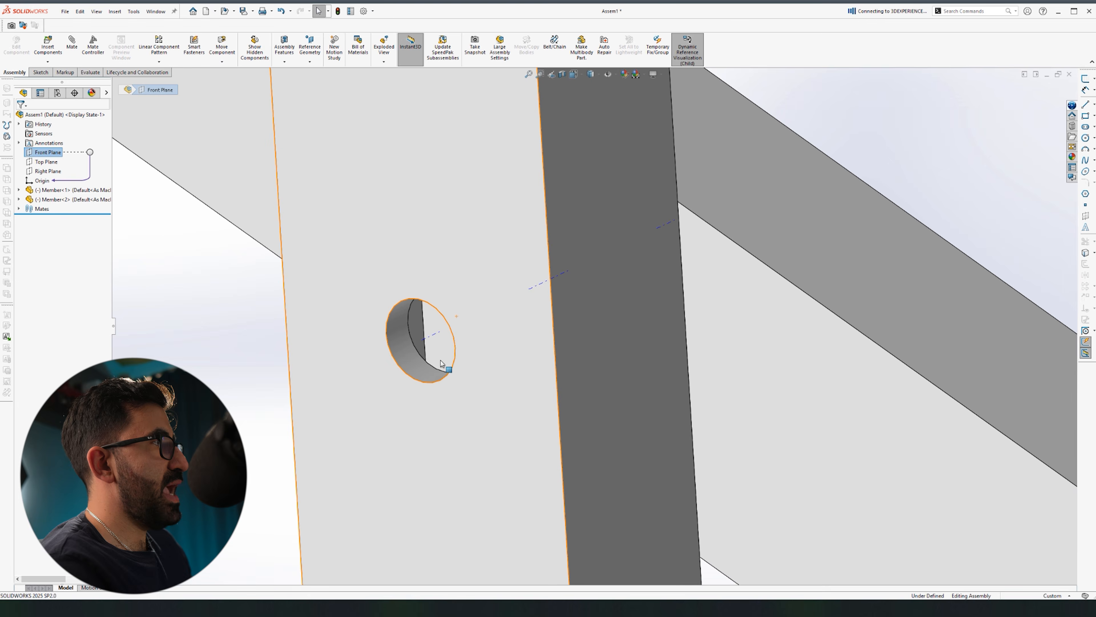
scroll(441, 362, down, 7)
click(503, 255)
scroll(540, 270, up, 15)
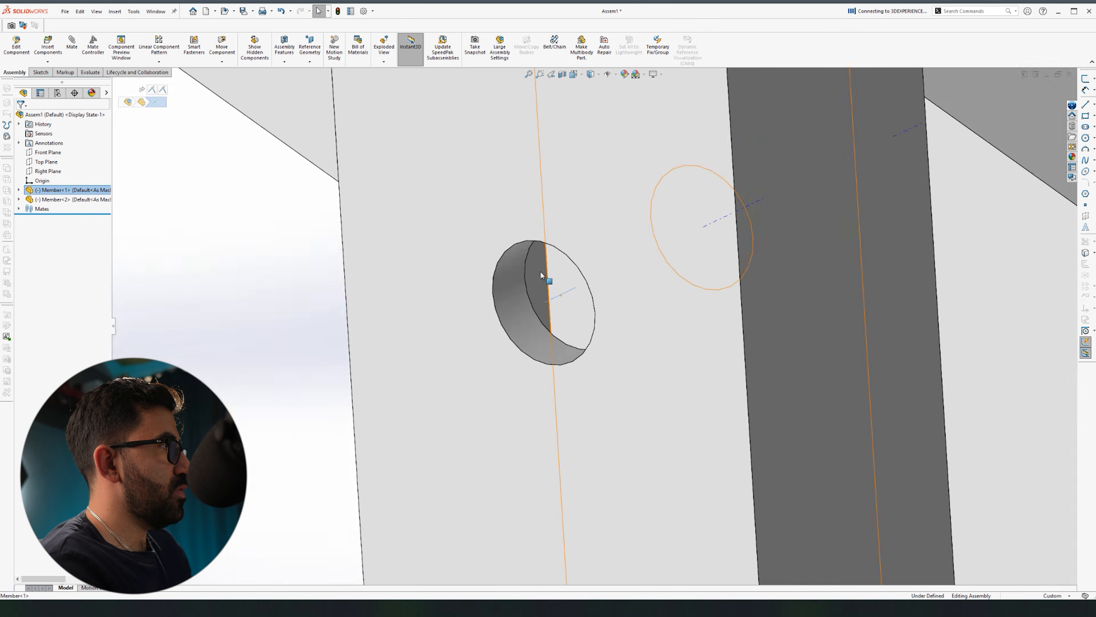
key(z)
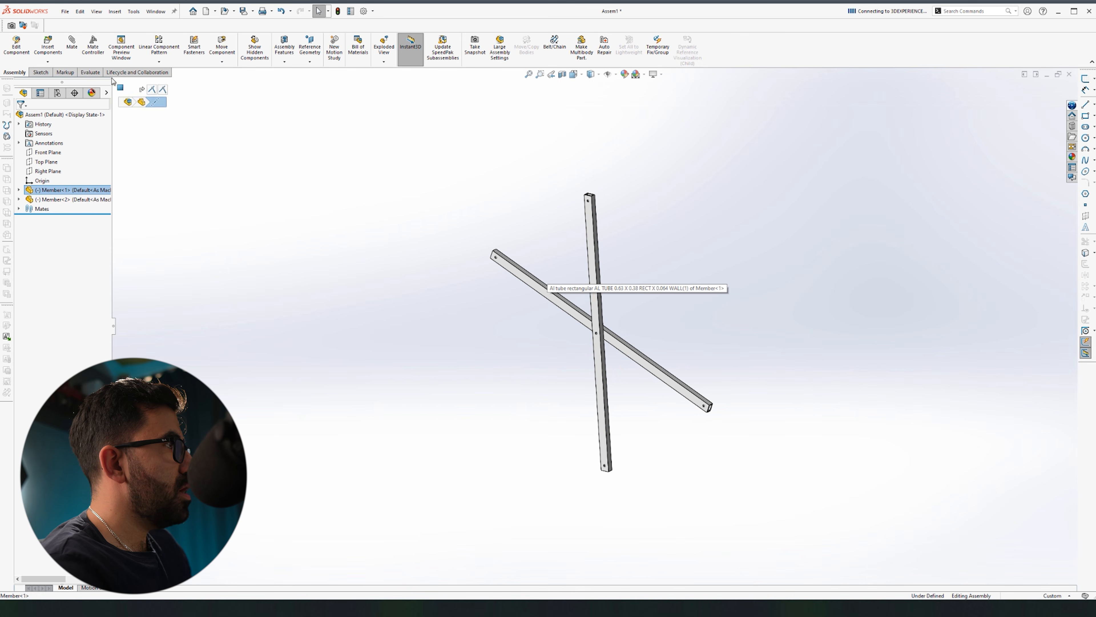
click(44, 153)
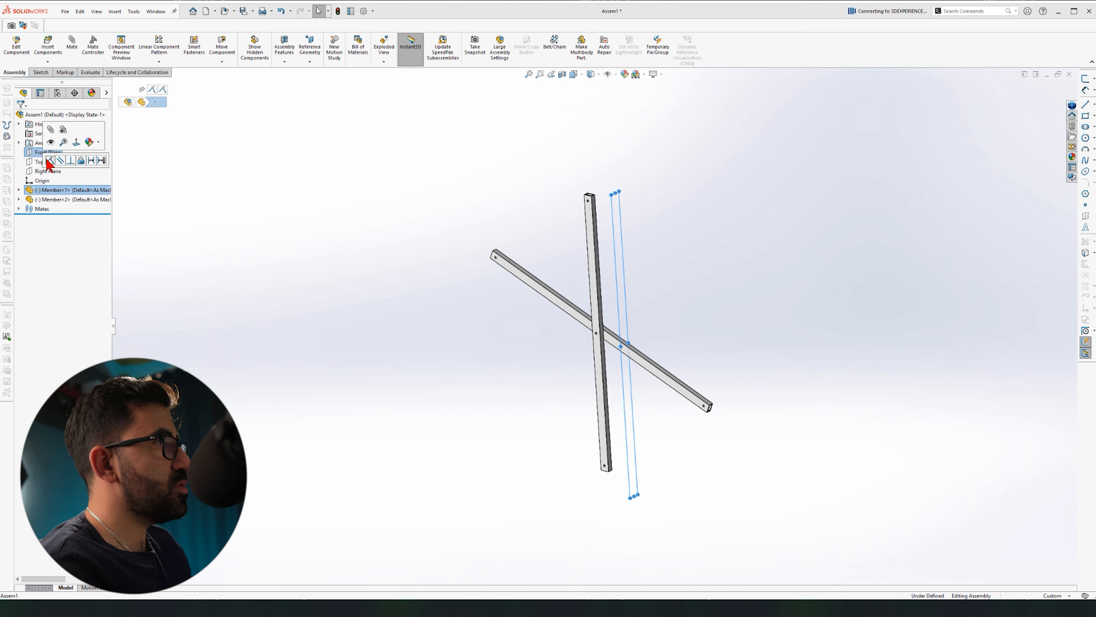
click(52, 161)
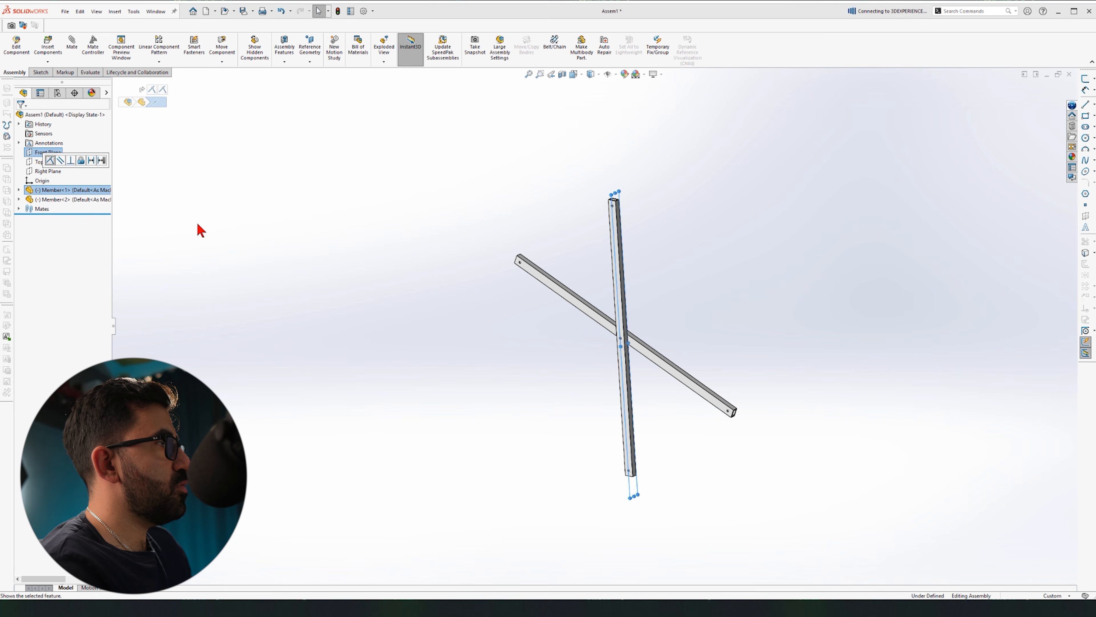
mouse_move(617, 317)
mouse_down()
mouse_move(625, 231)
mouse_move(636, 309)
mouse_up()
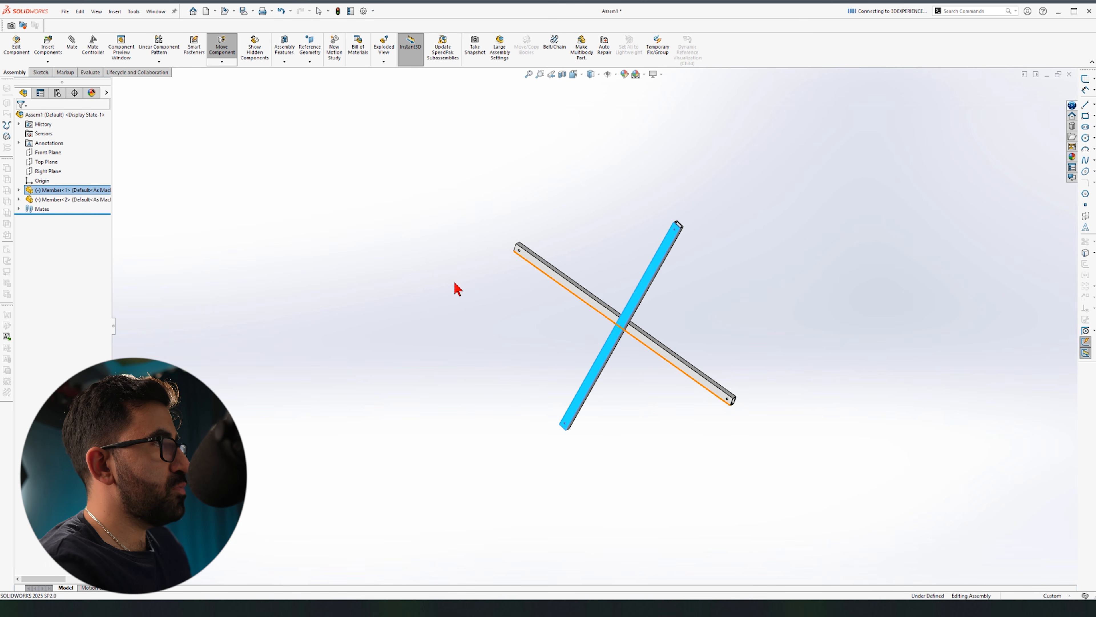
click(493, 286)
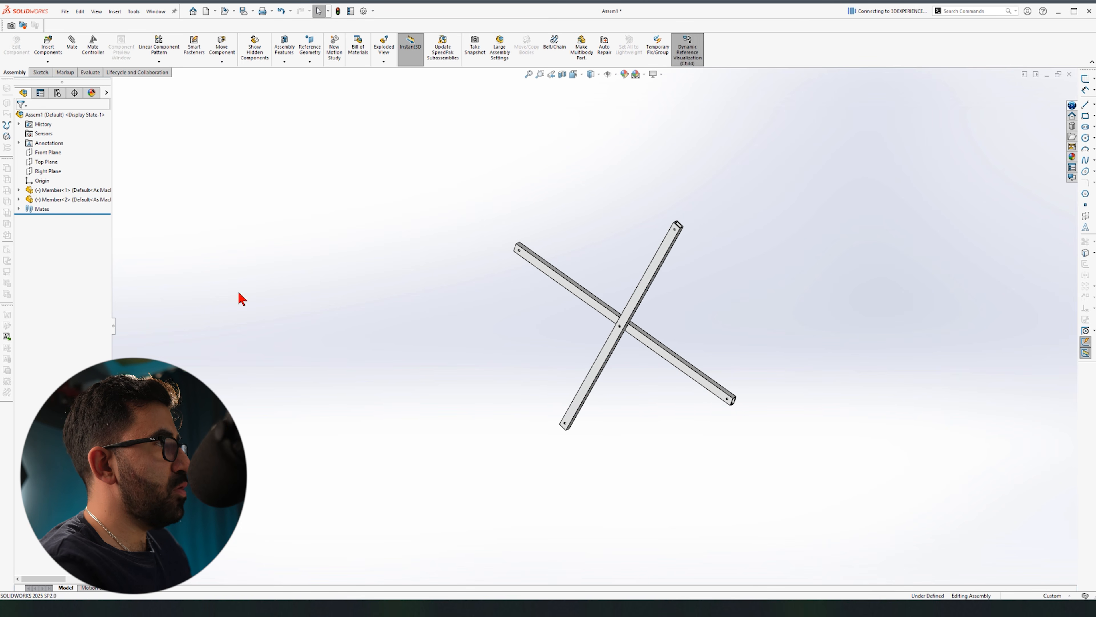
Step: Mate the central hole to the Right Plane and swing the second member around that pin
click(49, 172)
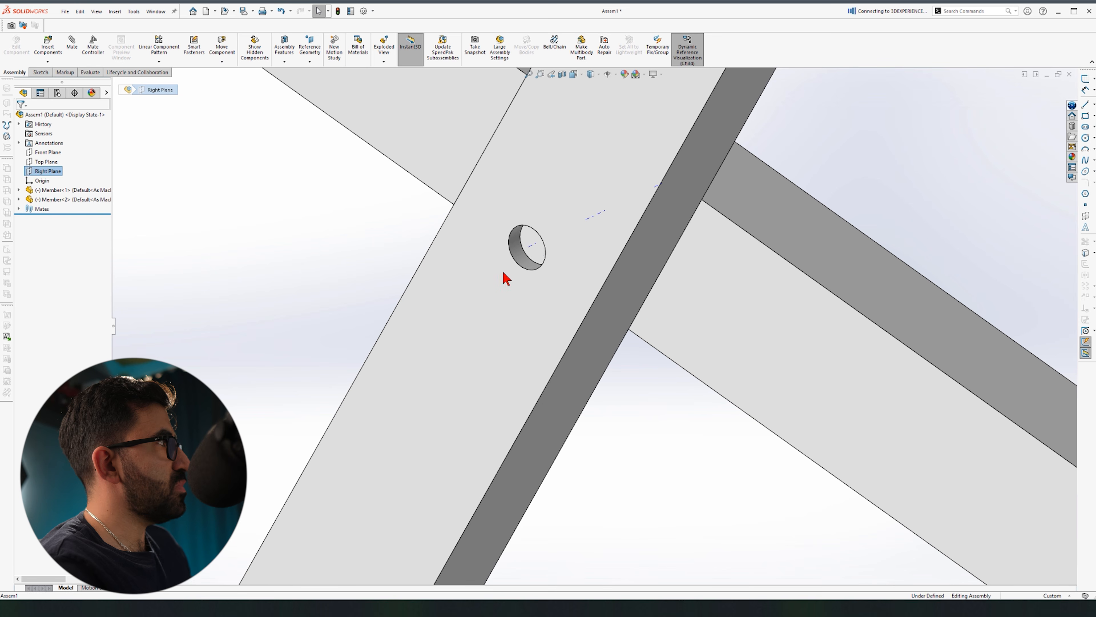
ctrl+click(533, 248)
click(555, 244)
key(f)
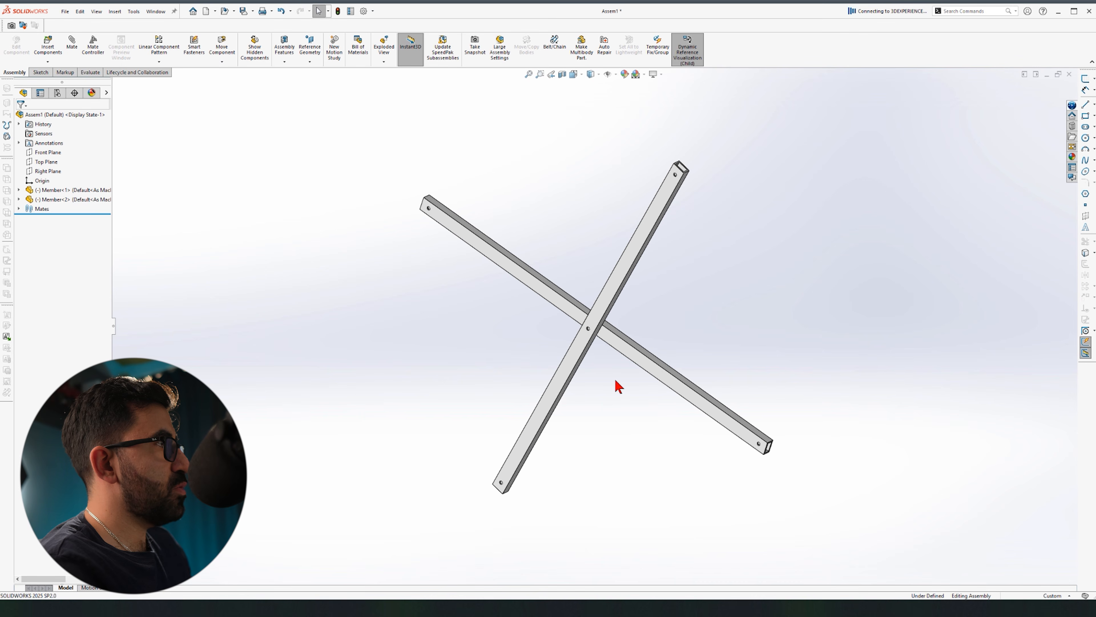
drag(629, 355, 648, 380)
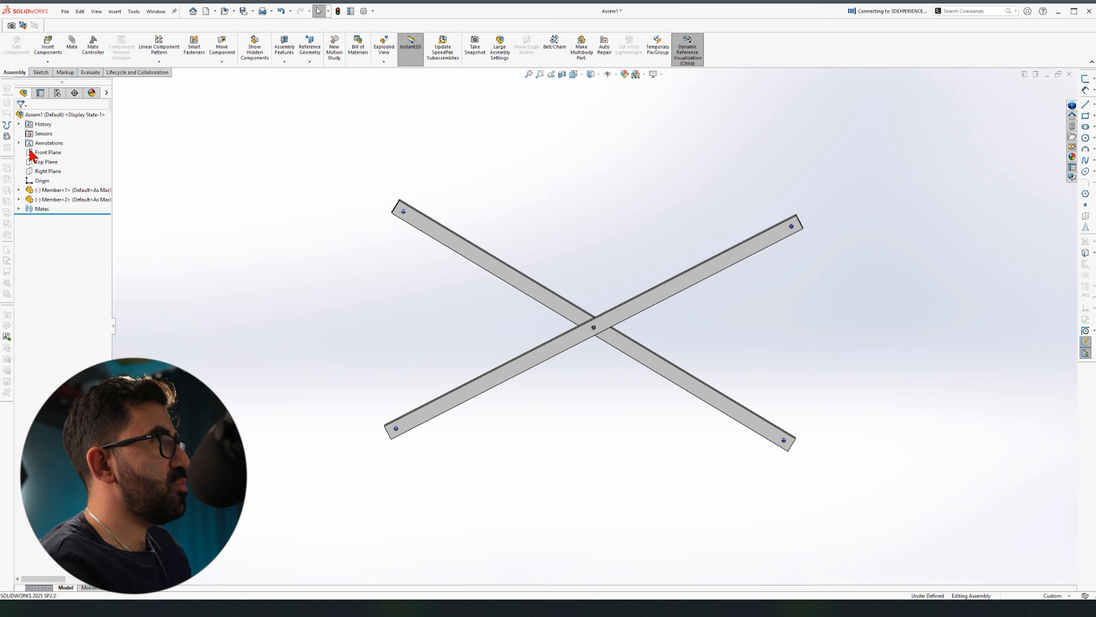
click(43, 152)
middle_drag(385, 191, 375, 221)
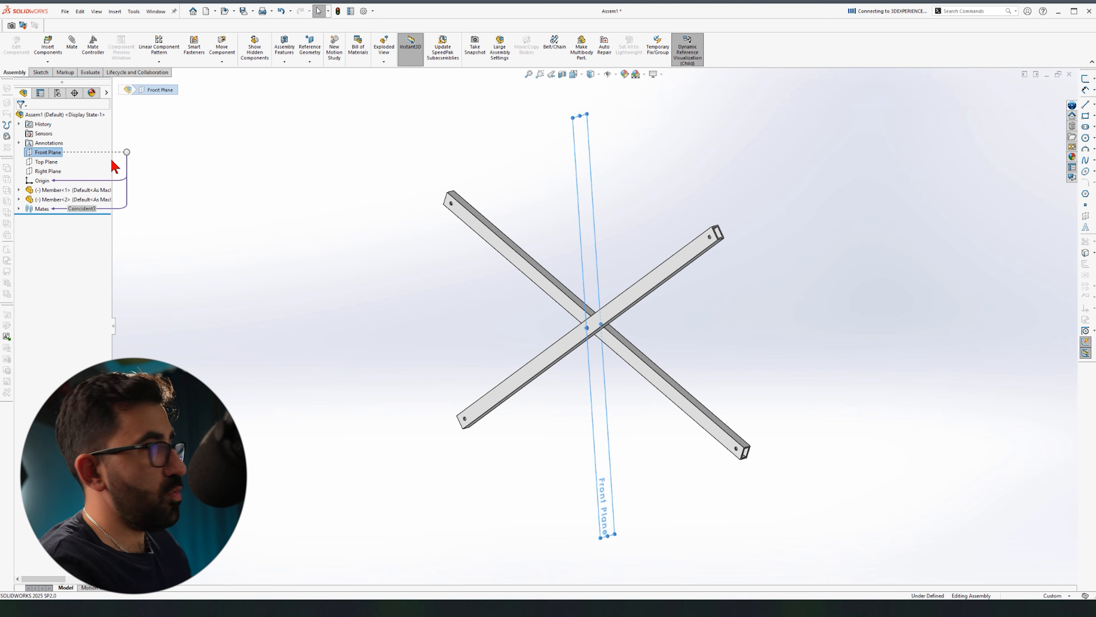
Step: Add an advanced Symmetric mate about the Front Plane on the member edges, then pivot to test
click(71, 45)
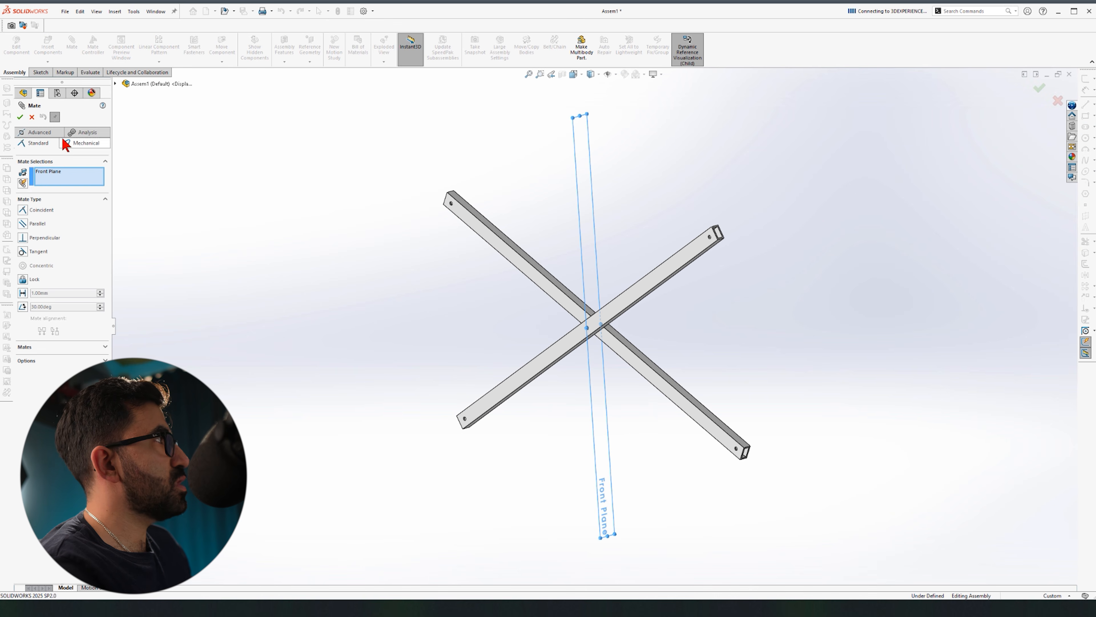
click(48, 132)
click(22, 221)
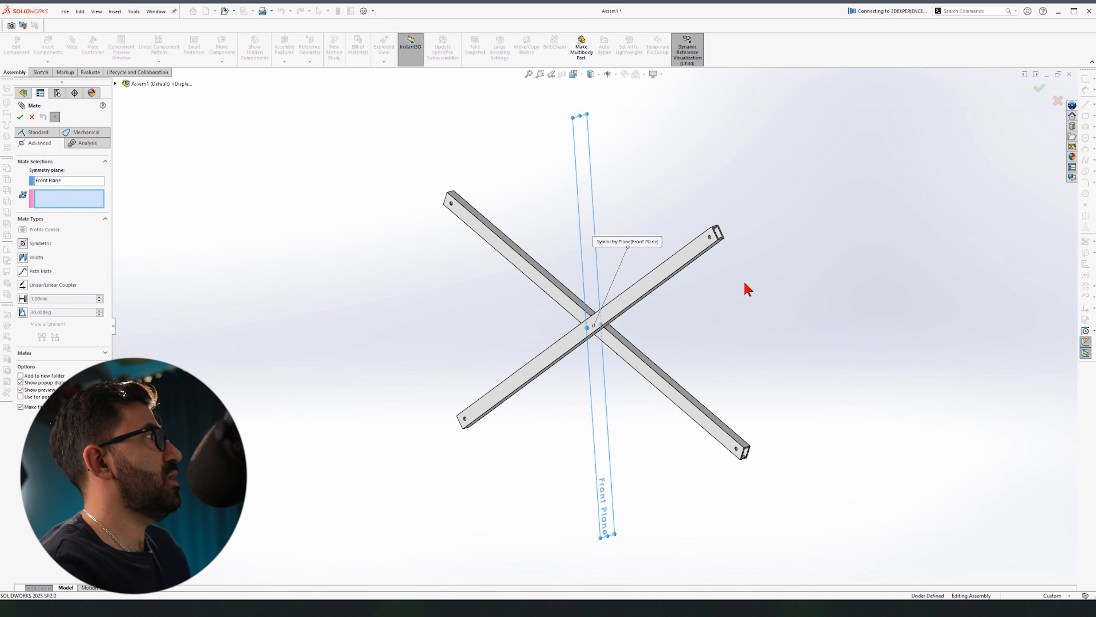
scroll(717, 277, down, 6)
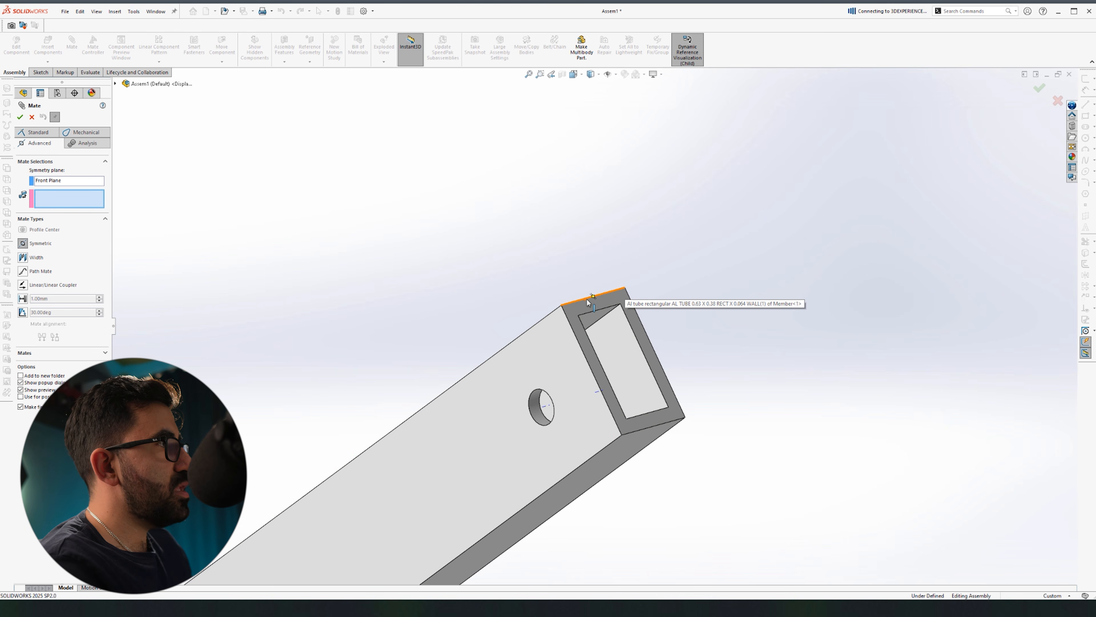
click(586, 298)
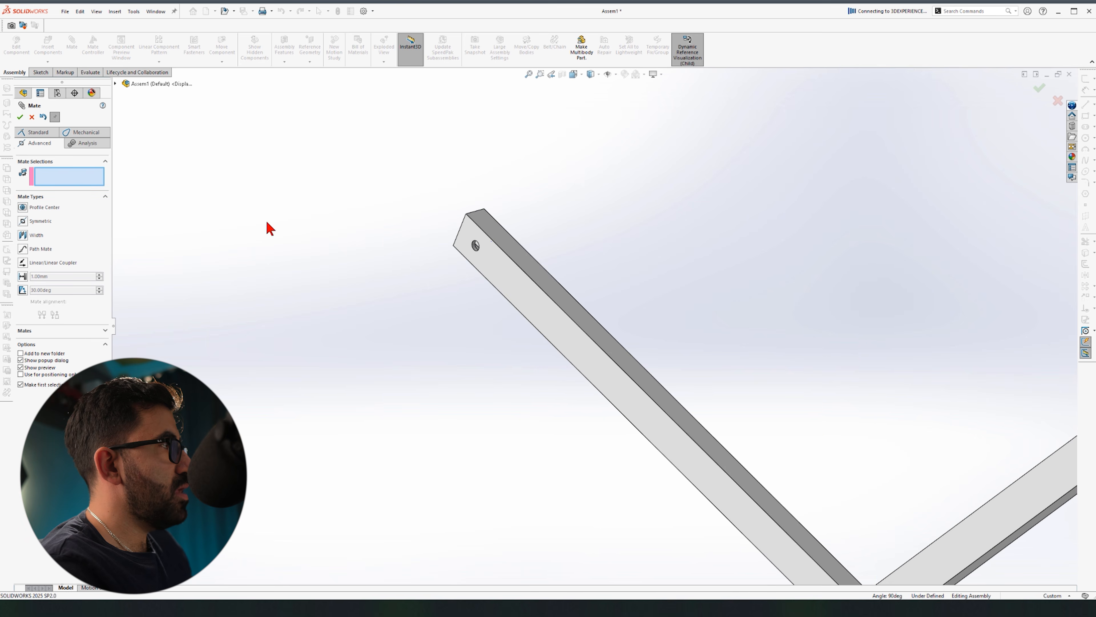
click(20, 114)
middle_drag(636, 388, 705, 345)
drag(706, 344, 715, 242)
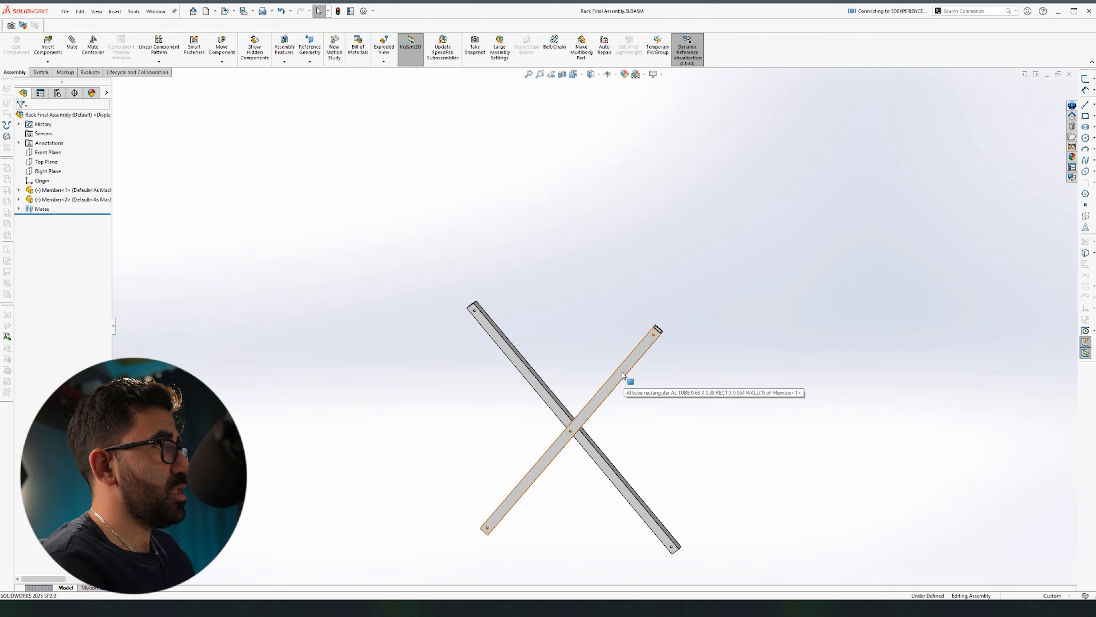
Step: Add a third member copy and mate its hole concentric with an existing member's hole
ctrl+drag(622, 372, 585, 228)
scroll(529, 296, down, 3)
middle_drag(529, 296, 380, 304)
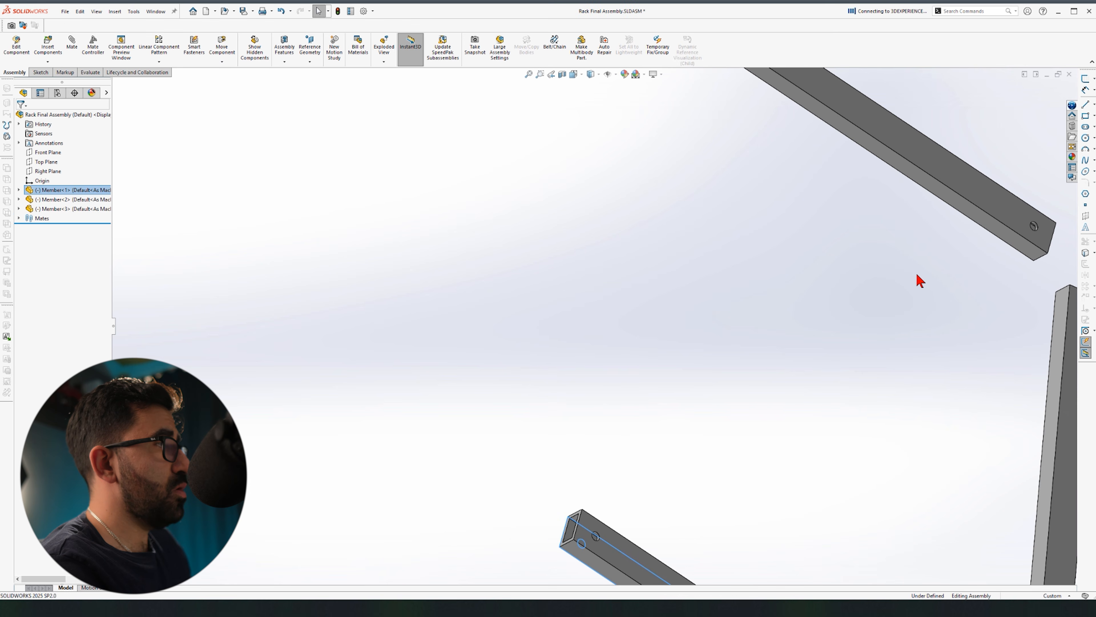
scroll(1010, 251, down, 3)
click(807, 249)
middle_drag(807, 248, 387, 382)
scroll(387, 382, up, 3)
ctrl+click(419, 352)
click(448, 340)
scroll(448, 340, up, 3)
Step: Add a fourth member copy and pin its hole concentrically to the matching member hole
ctrl+drag(561, 438, 699, 258)
middle_drag(699, 259, 543, 382)
scroll(543, 382, down, 4)
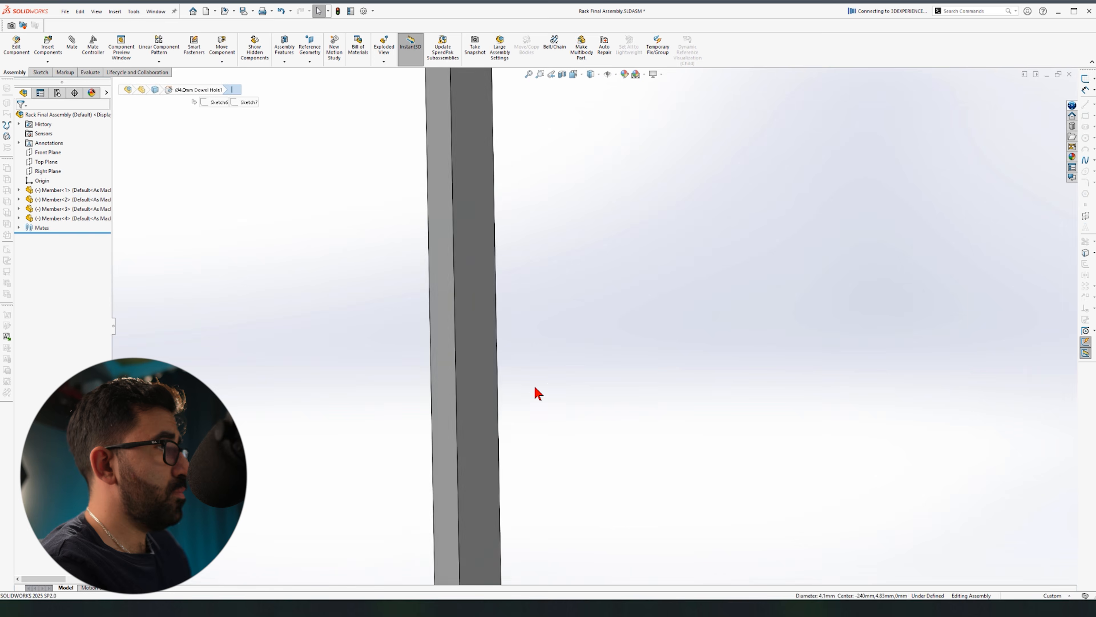
ctrl+click(470, 270)
click(498, 259)
scroll(411, 417, up, 4)
scroll(652, 272, down, 4)
click(652, 272)
Step: Mate the vertical tube's hole concentrically with the hole on the opposite side of the frame
drag(652, 267, 773, 279)
click(571, 375)
middle_drag(604, 402, 801, 393)
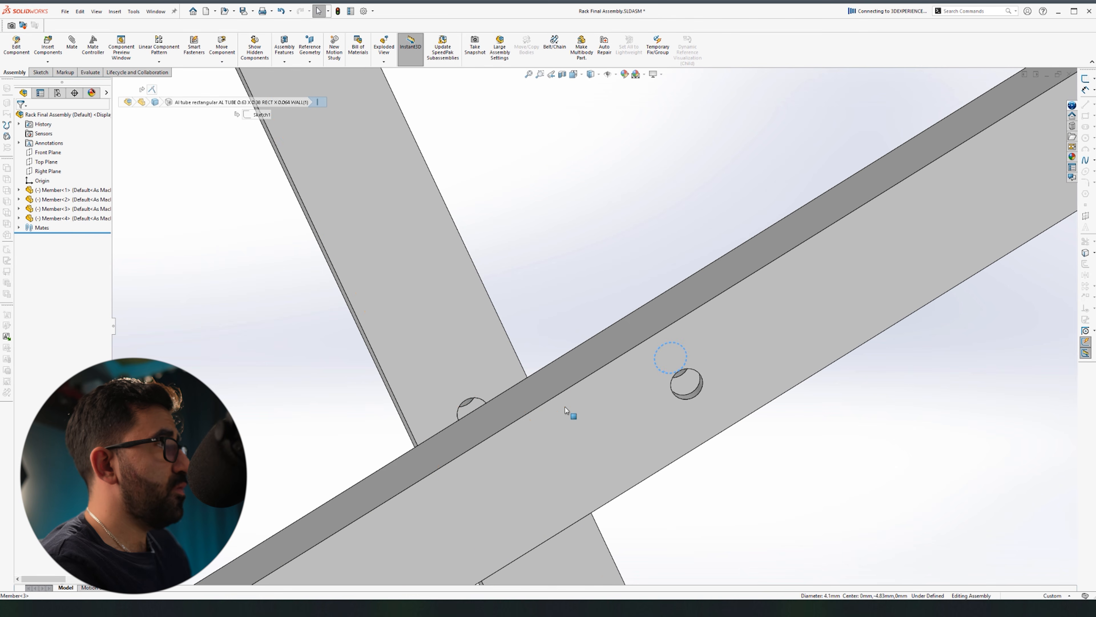
ctrl+click(480, 401)
click(505, 390)
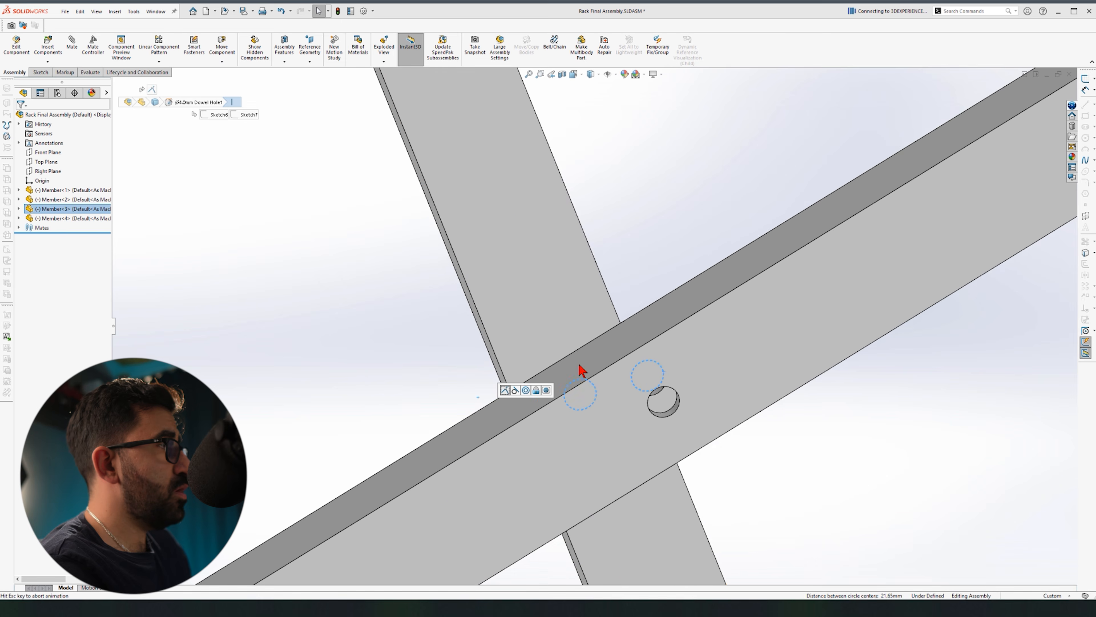
Step: Fold the four-member scissor linkage through several positions to test it
scroll(863, 498, down, 6)
middle_drag(646, 398, 639, 346)
drag(633, 217, 643, 352)
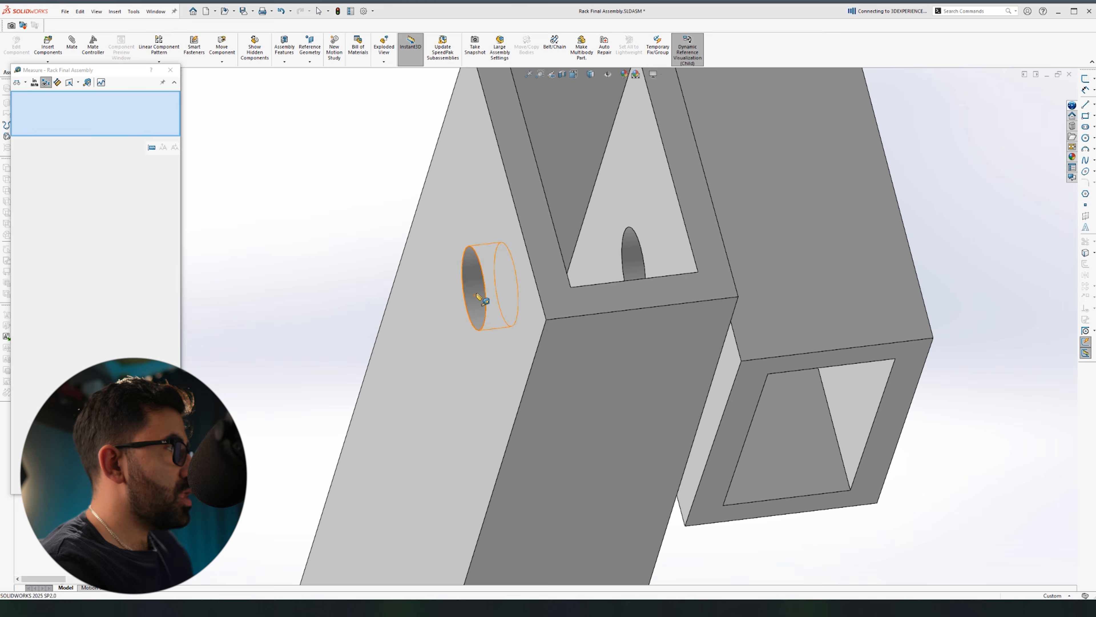
Step: Measure the end hole at 4.10 mm diameter, then create a new part, Part3
click(478, 296)
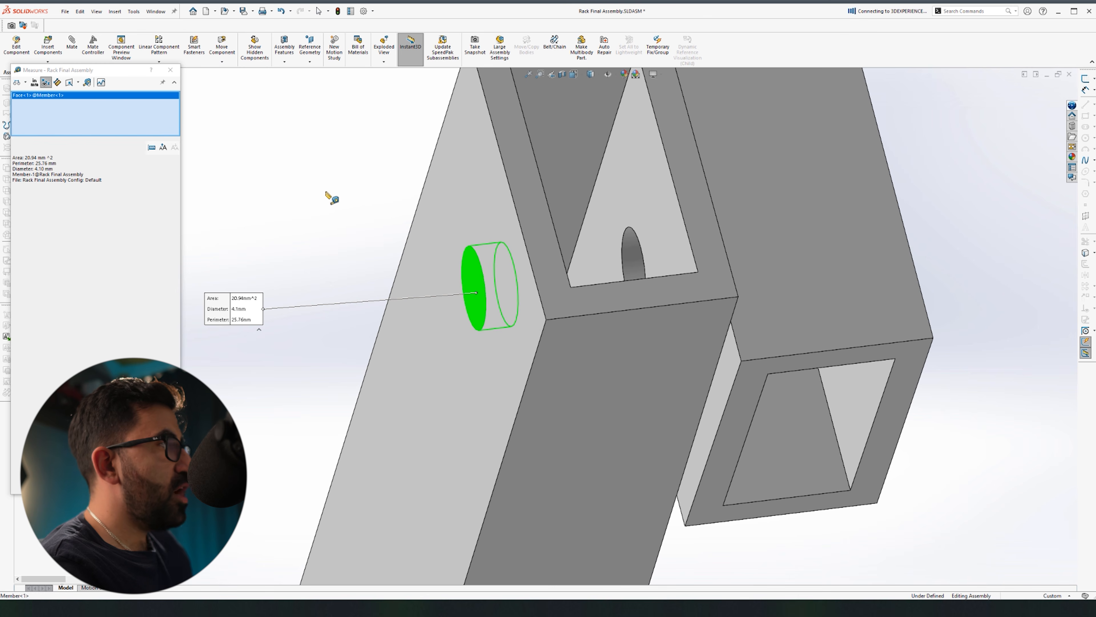
click(290, 182)
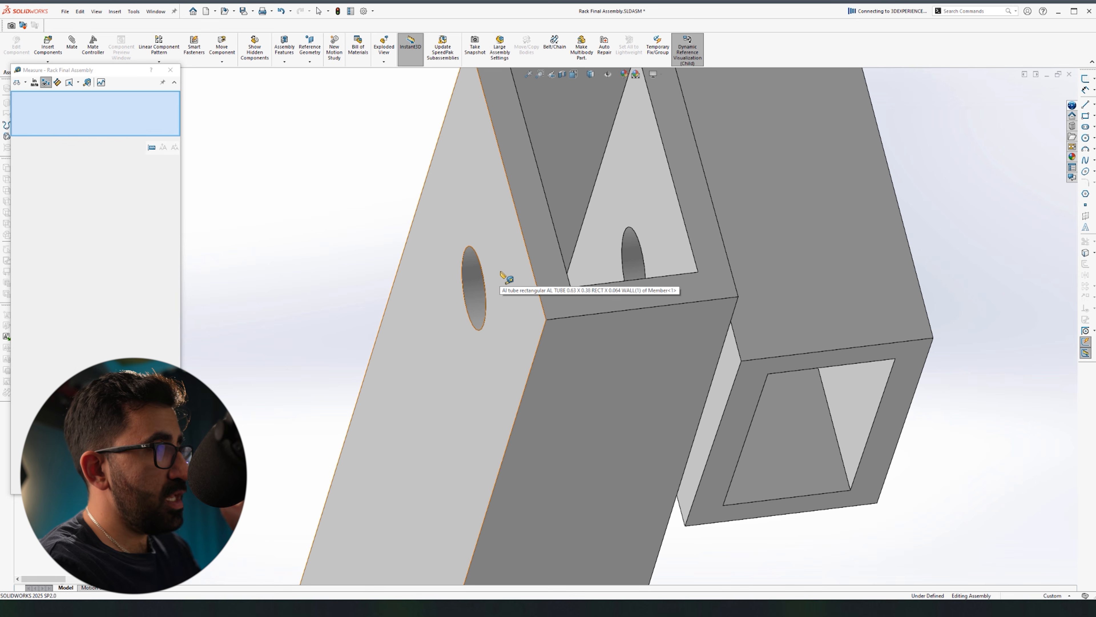
scroll(471, 313, up, 5)
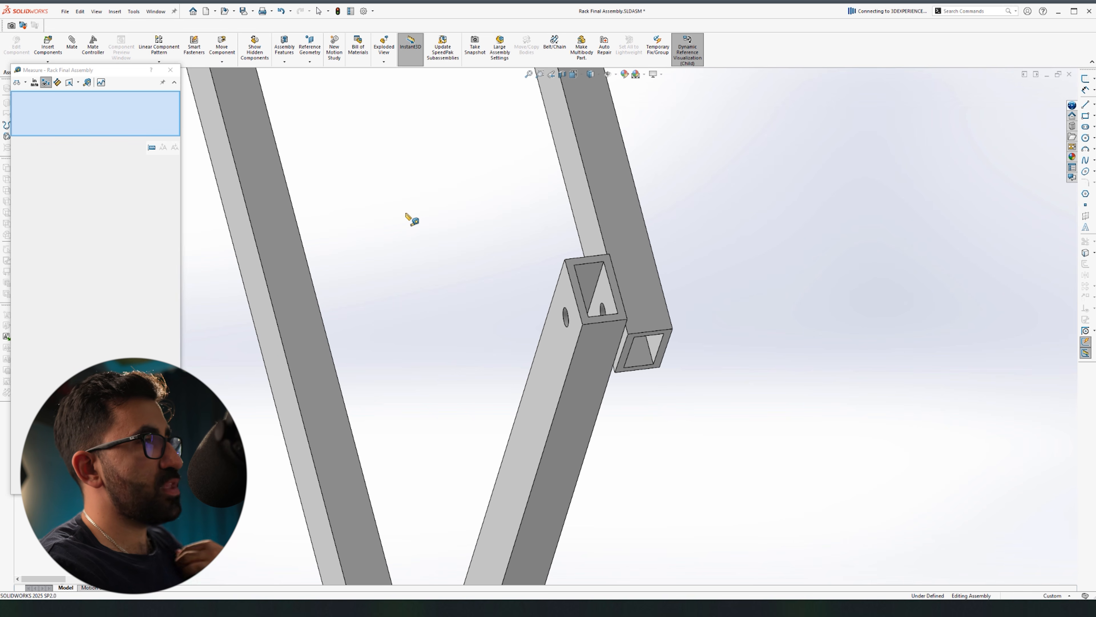
key(ctrl+n)
click(410, 242)
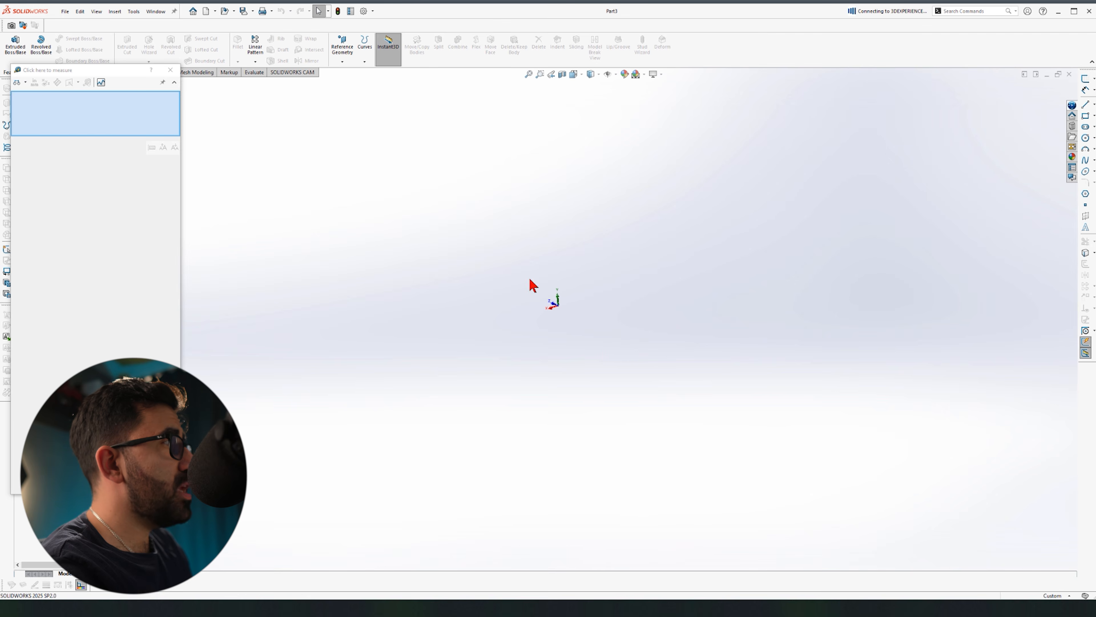
Step: Sketch two concentric circles centred on the origin on the Front Plane
click(171, 70)
click(47, 170)
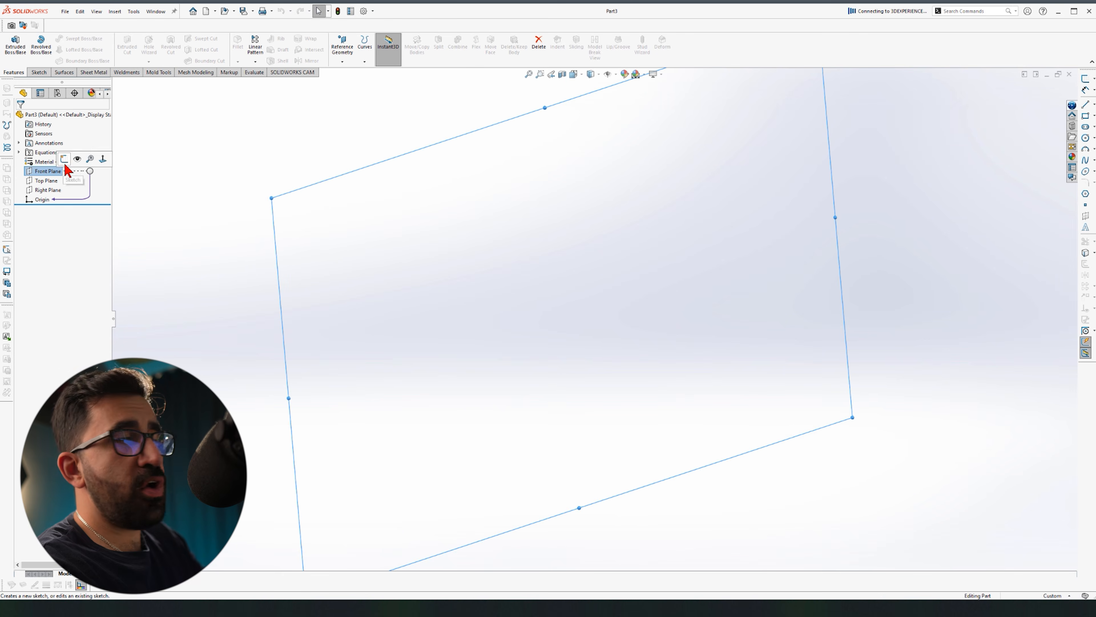
click(74, 161)
key(c)
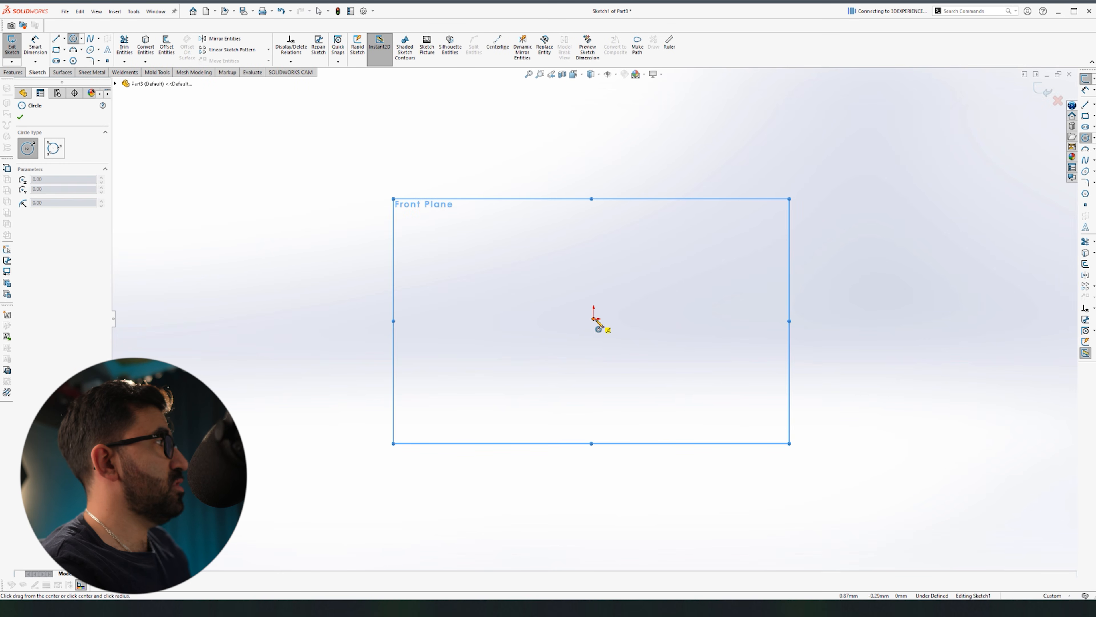
click(593, 319)
click(637, 271)
click(594, 319)
click(641, 293)
key(Escape)
Step: Dimension the outer circle Ø4.00 and the inner circle Ø1.00
click(643, 276)
click(735, 198)
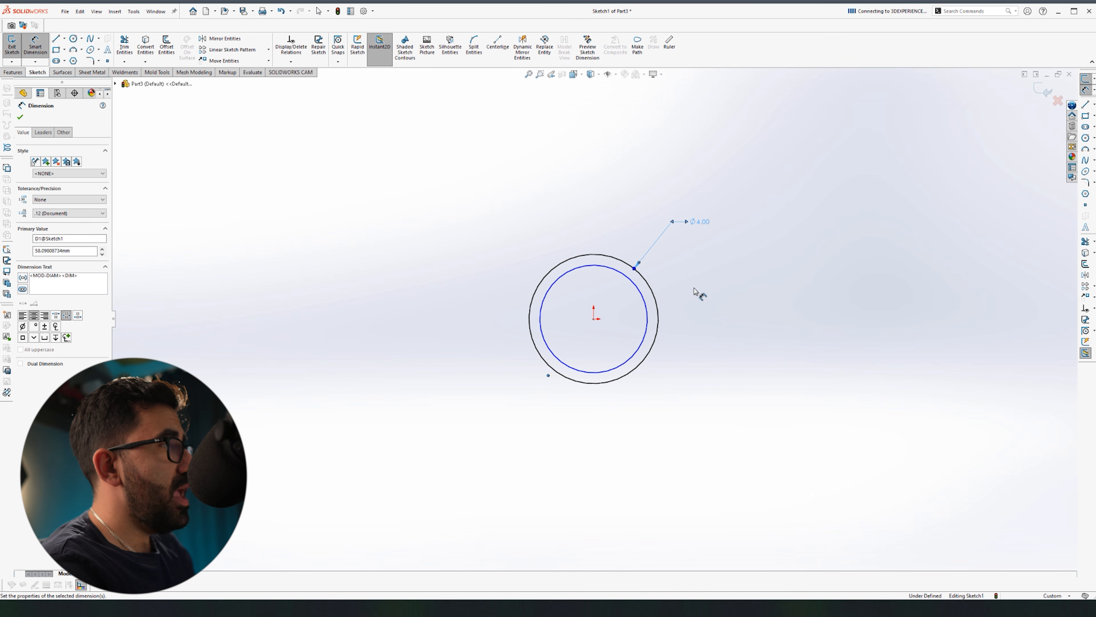
click(640, 291)
click(700, 245)
text(1)
key(Return)
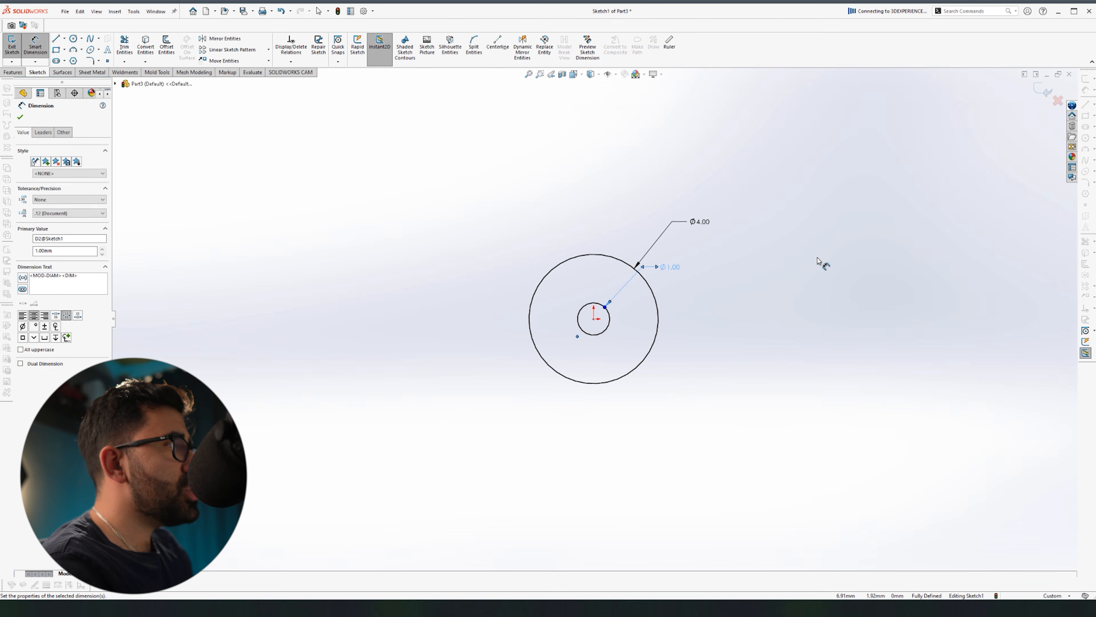
key(Escape)
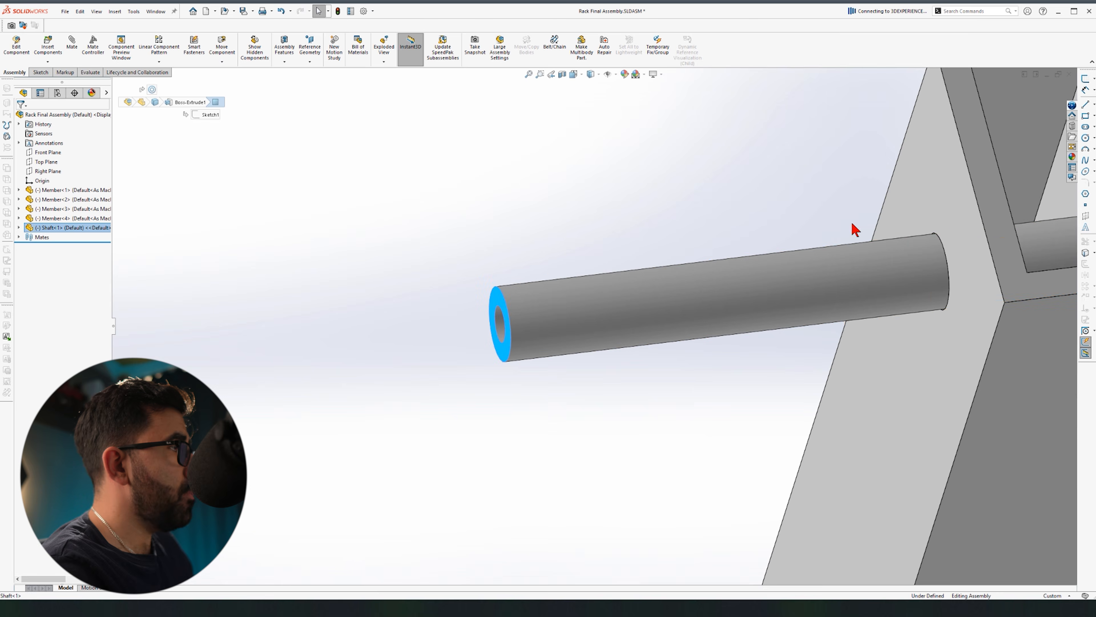
ctrl+click(912, 223)
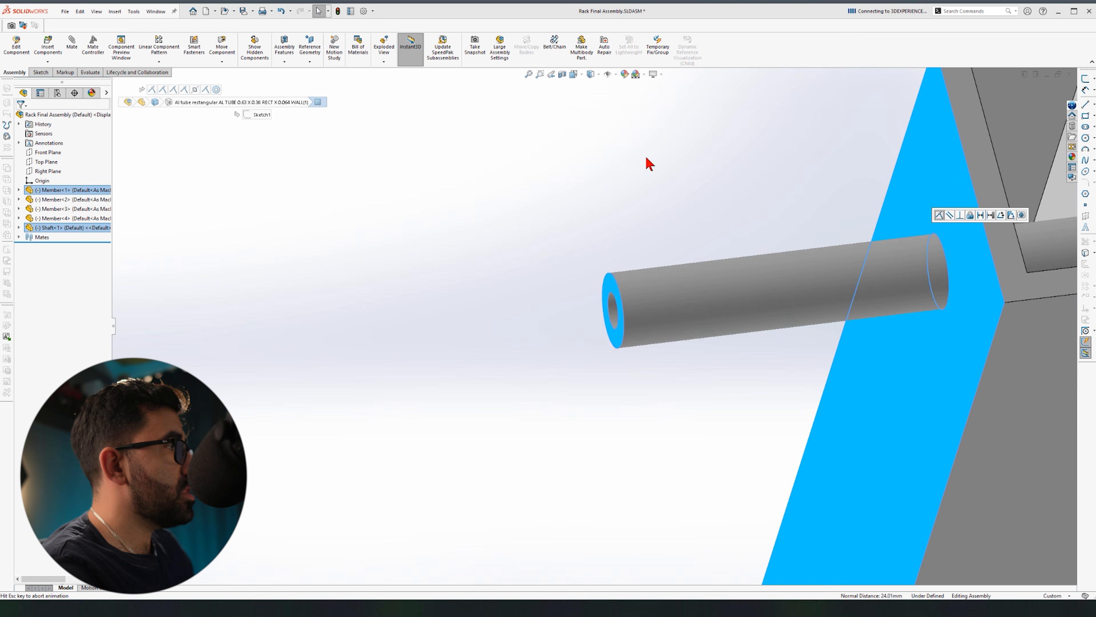
Step: Move the rack frame and orbit to check the shaft's fit beside the member's hole
scroll(611, 265, up, 10)
scroll(696, 312, down, 3)
drag(595, 353, 593, 319)
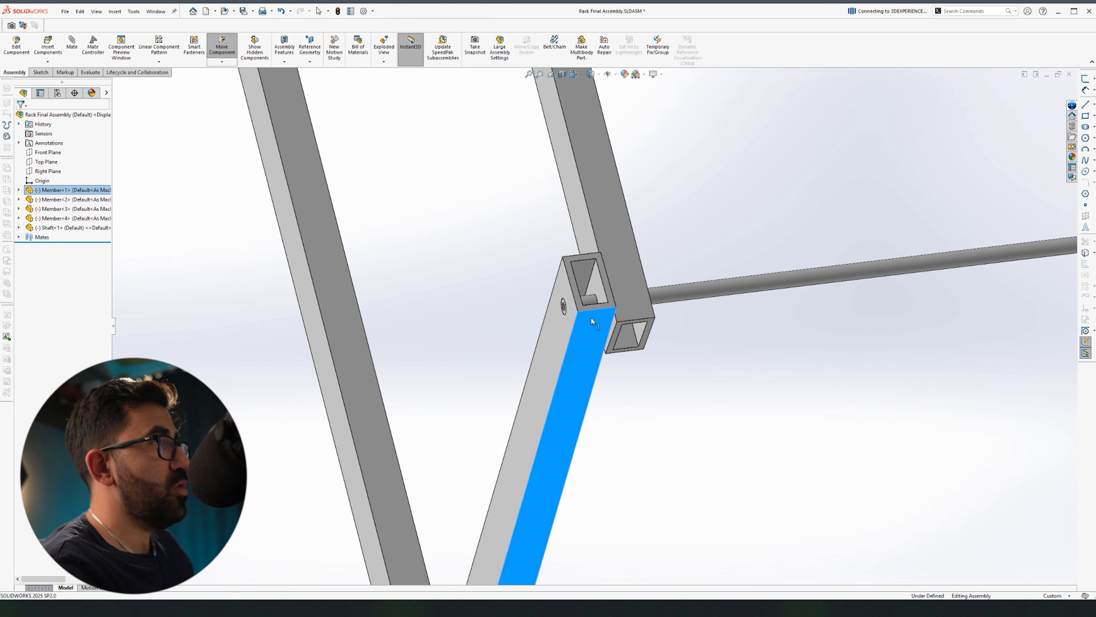
click(790, 404)
middle_drag(611, 244, 625, 265)
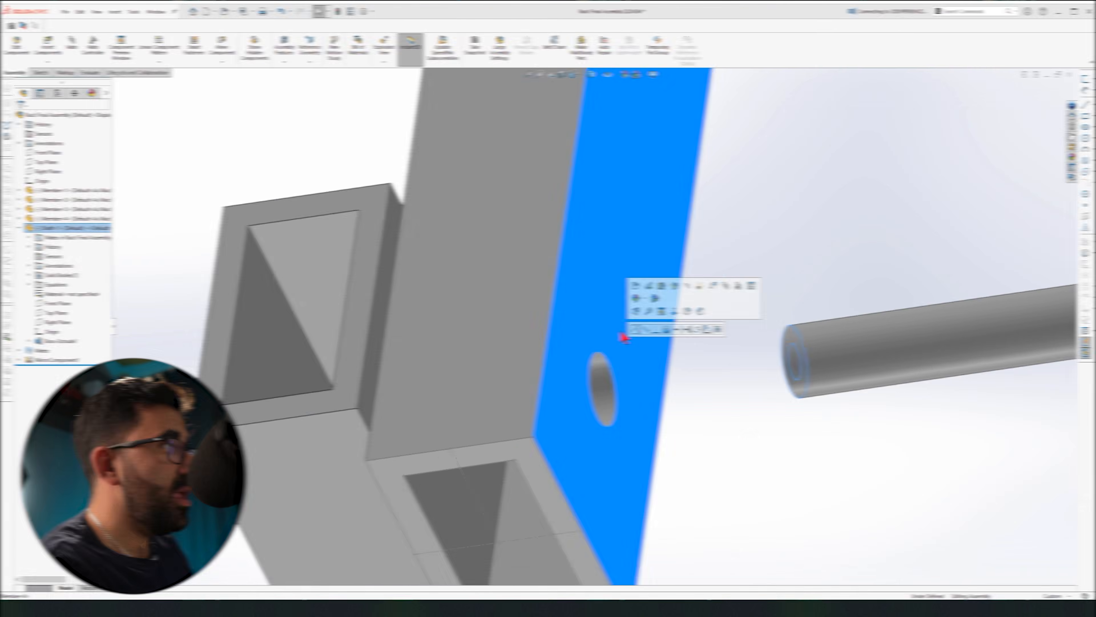
Step: Change the shaft's sketch outer diameter from 4 to 5 mm and return to the assembly
click(687, 488)
click(643, 356)
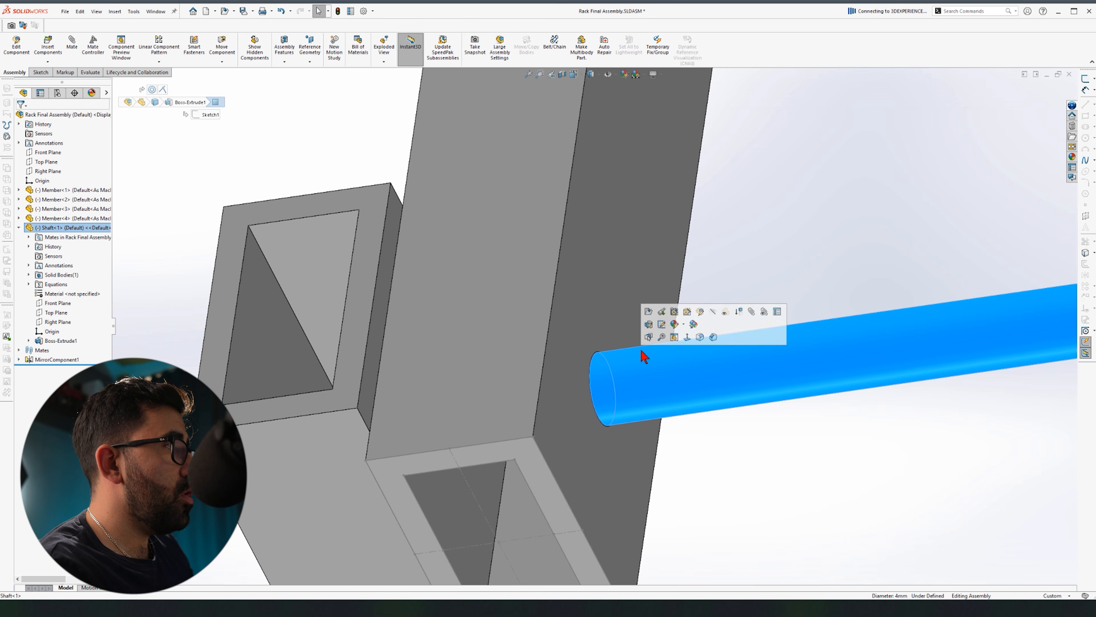
click(664, 328)
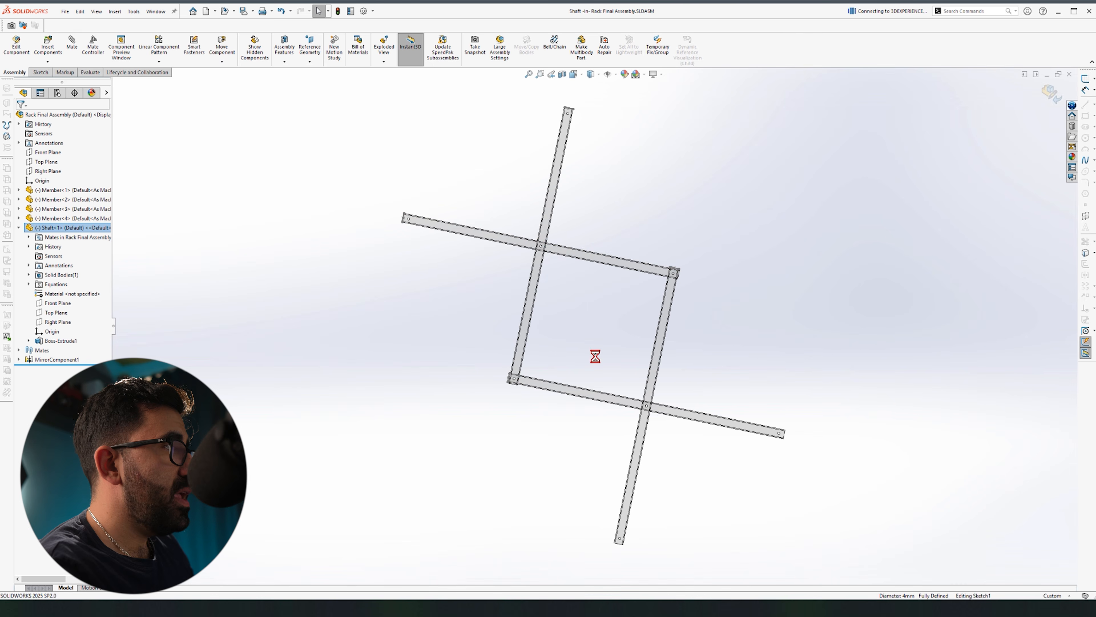
scroll(527, 375, down, 4)
scroll(527, 379, down, 10)
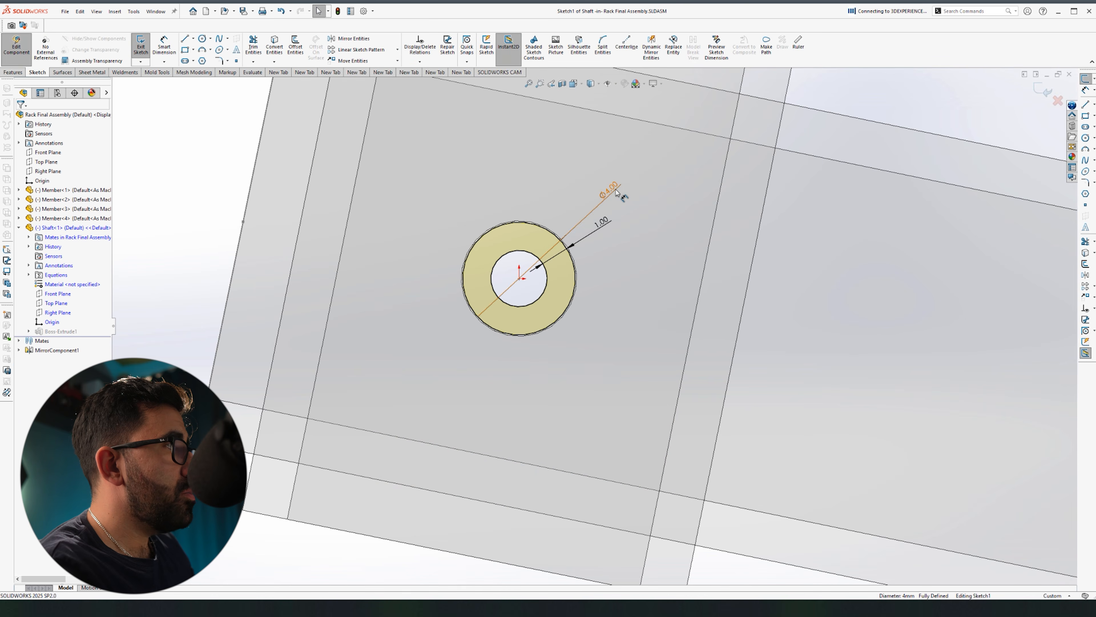
double_click(616, 193)
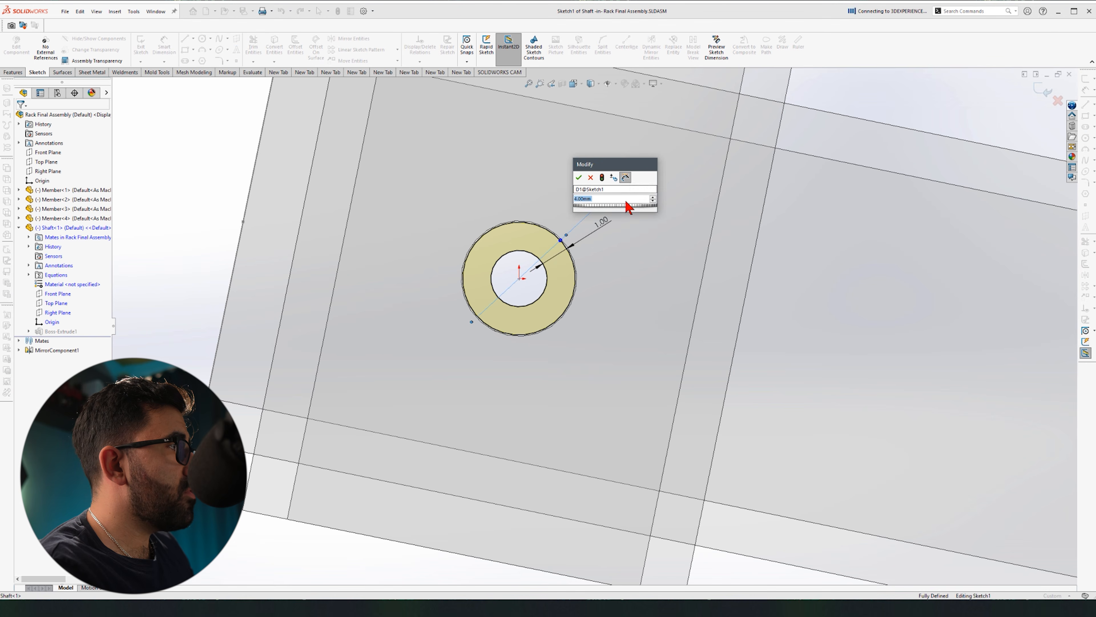
text(5)
key(Return)
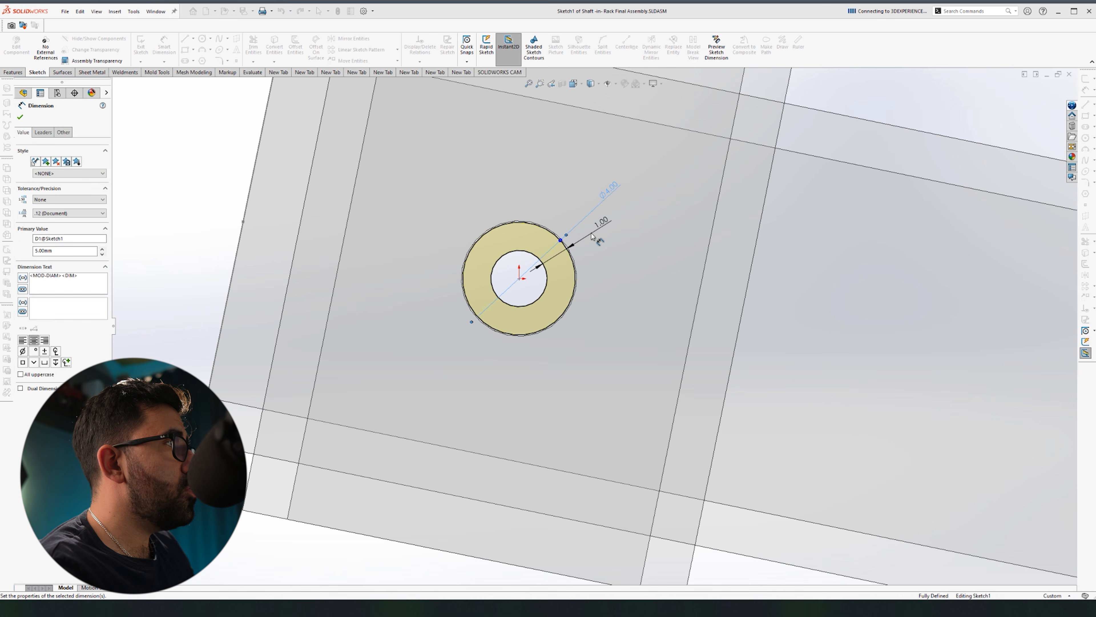
click(1039, 98)
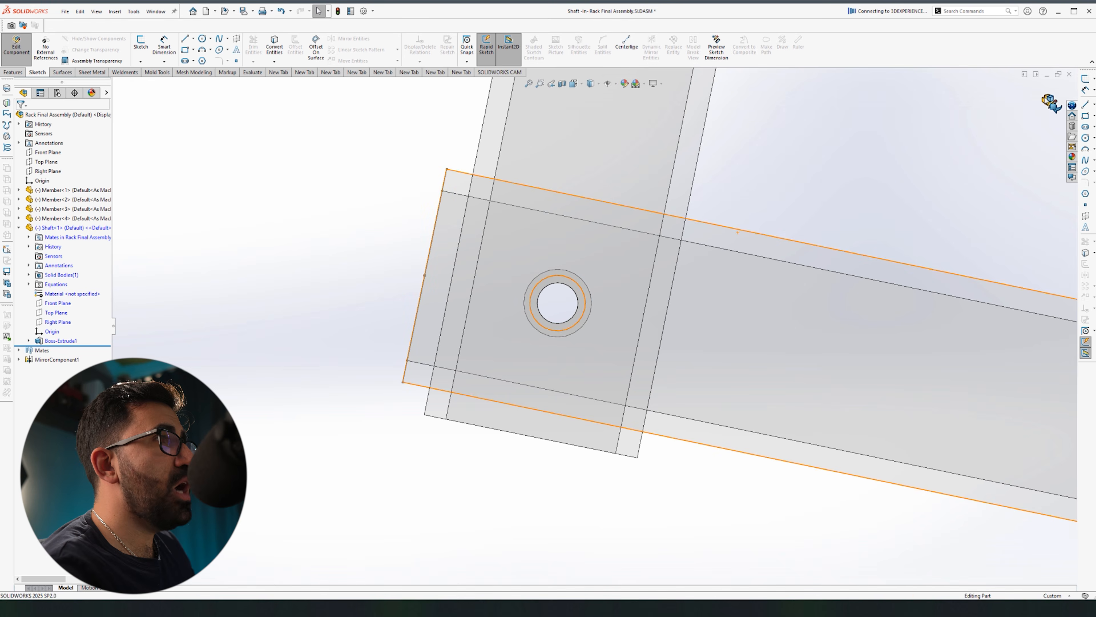
click(1053, 101)
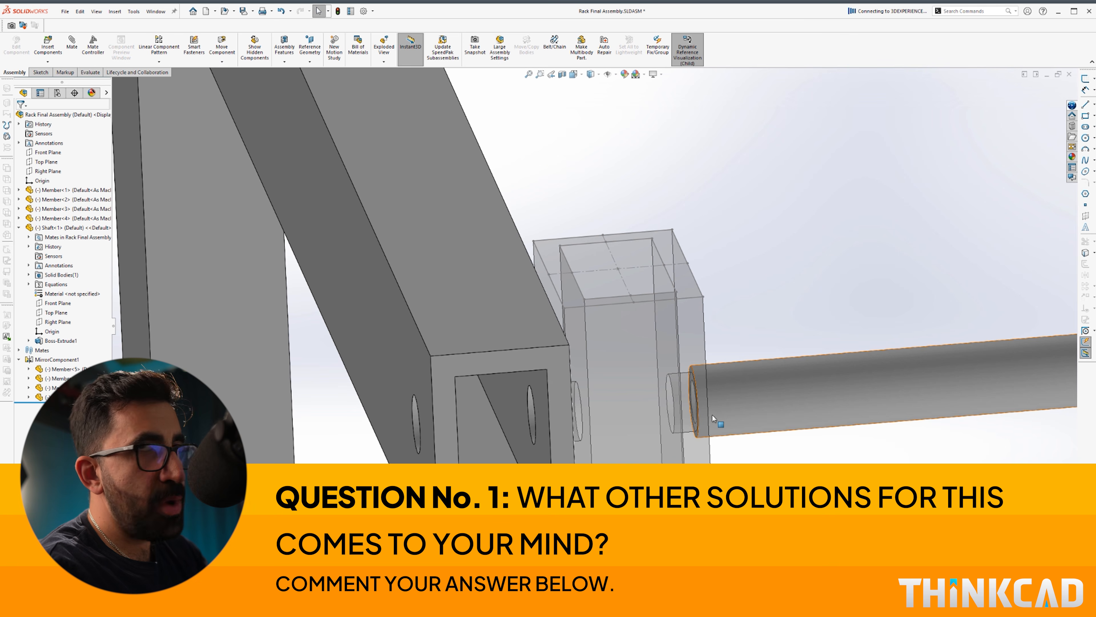
Step: Drag a Toolbox ANSI Metric countersunk Oval Head machine screw into the tube's hole
scroll(703, 413, up, 2)
mouse_move(585, 380)
middle_down()
mouse_move(561, 367)
mouse_move(593, 381)
middle_up()
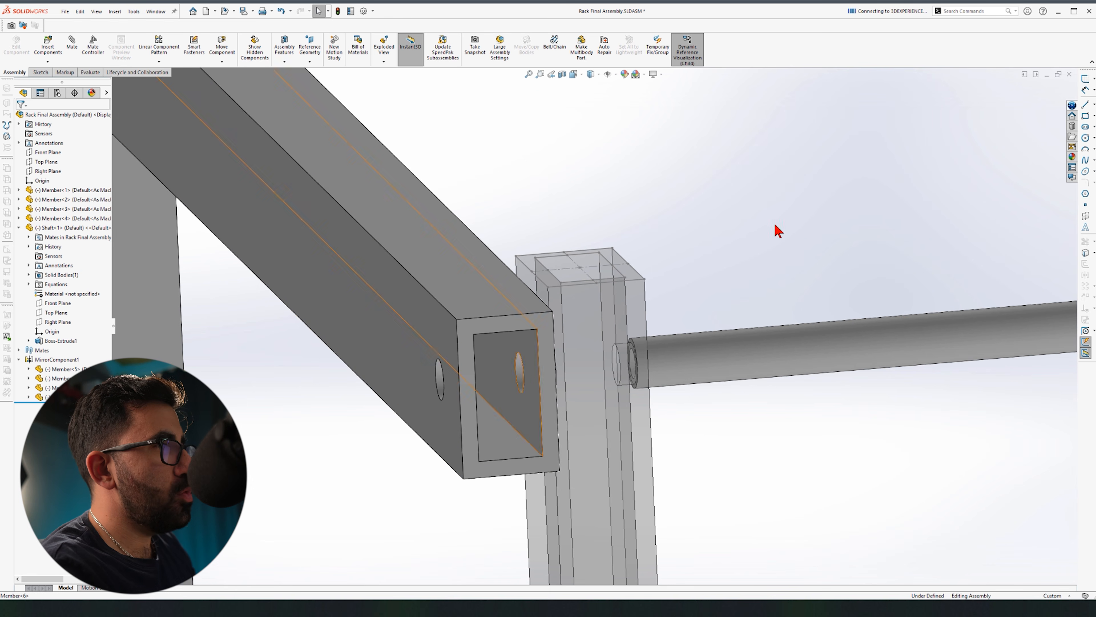
click(1073, 127)
click(979, 117)
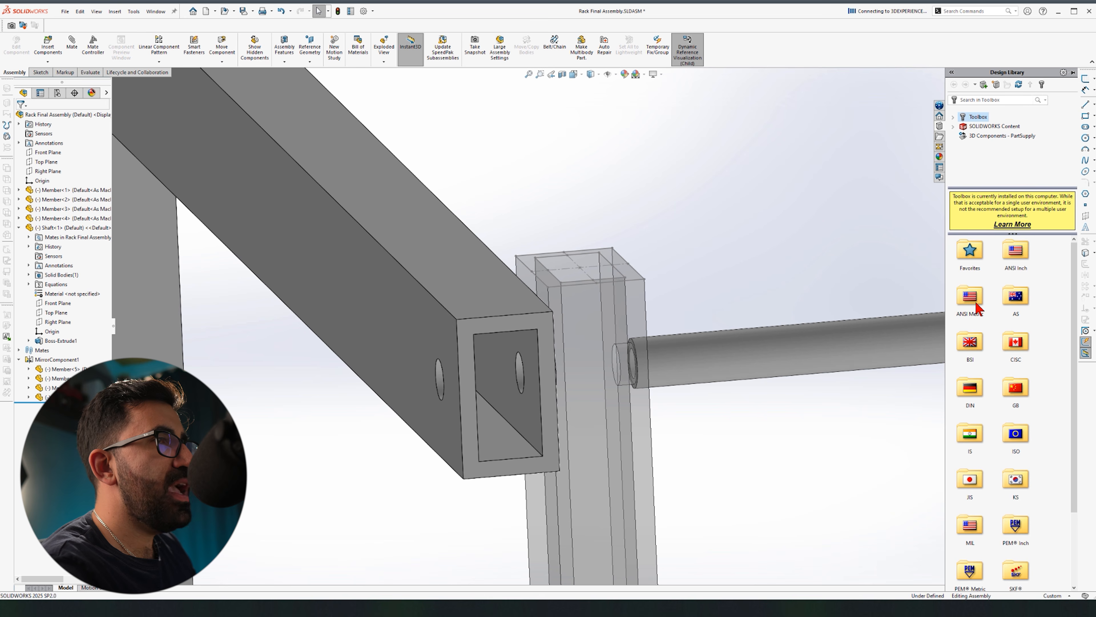
double_click(976, 304)
double_click(1012, 264)
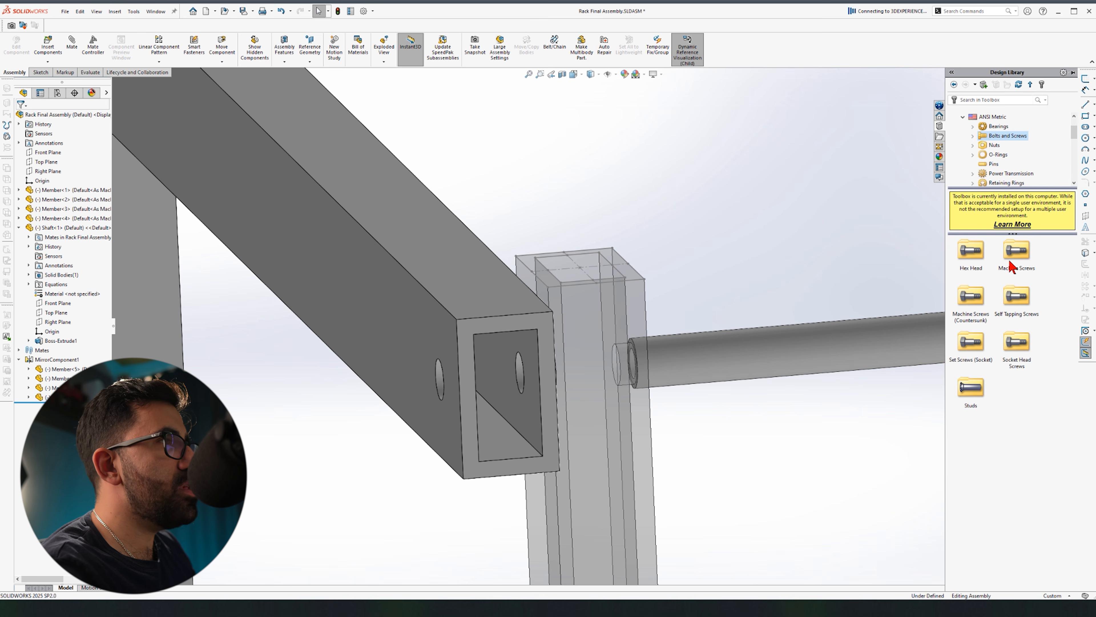
double_click(978, 294)
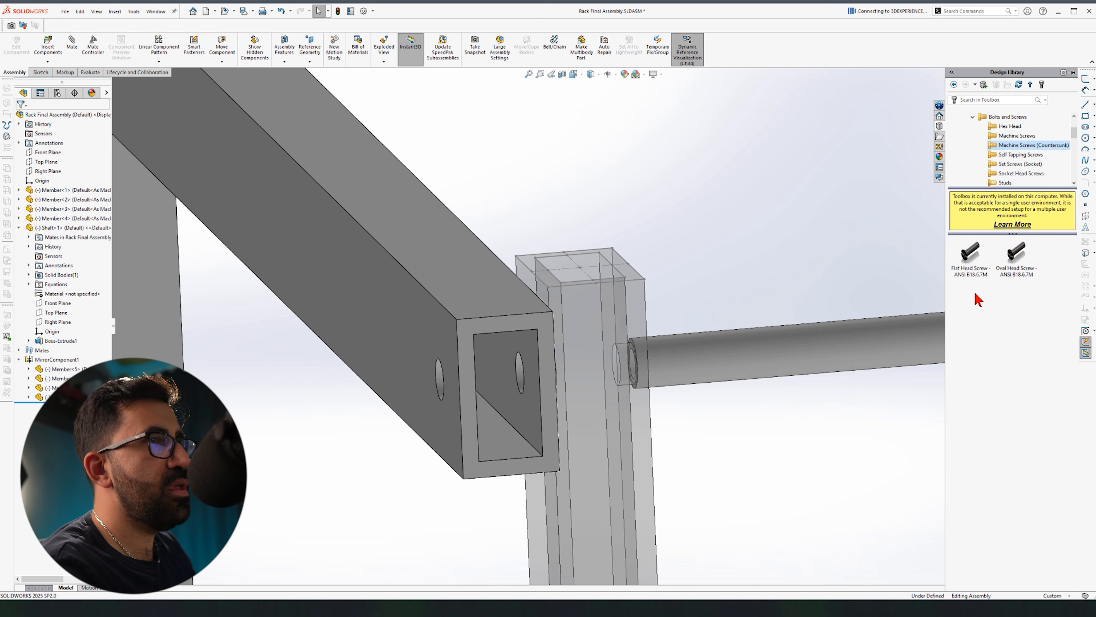
drag(1015, 253, 439, 379)
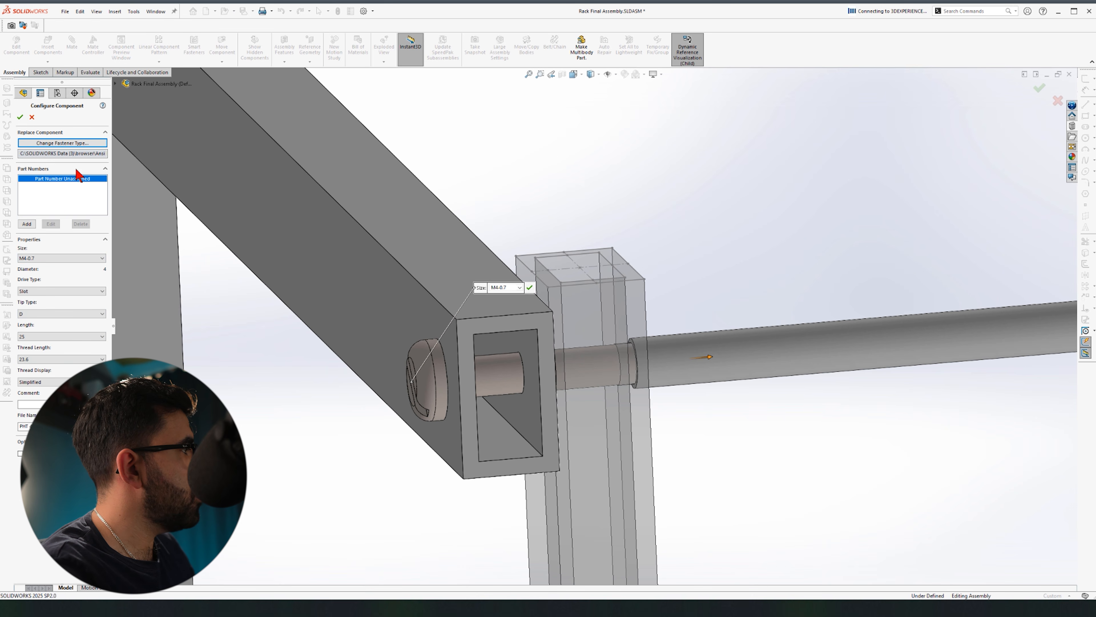
Step: Accept the M4-0.7 screw at 25 mm length and stop inserting further copies
click(20, 116)
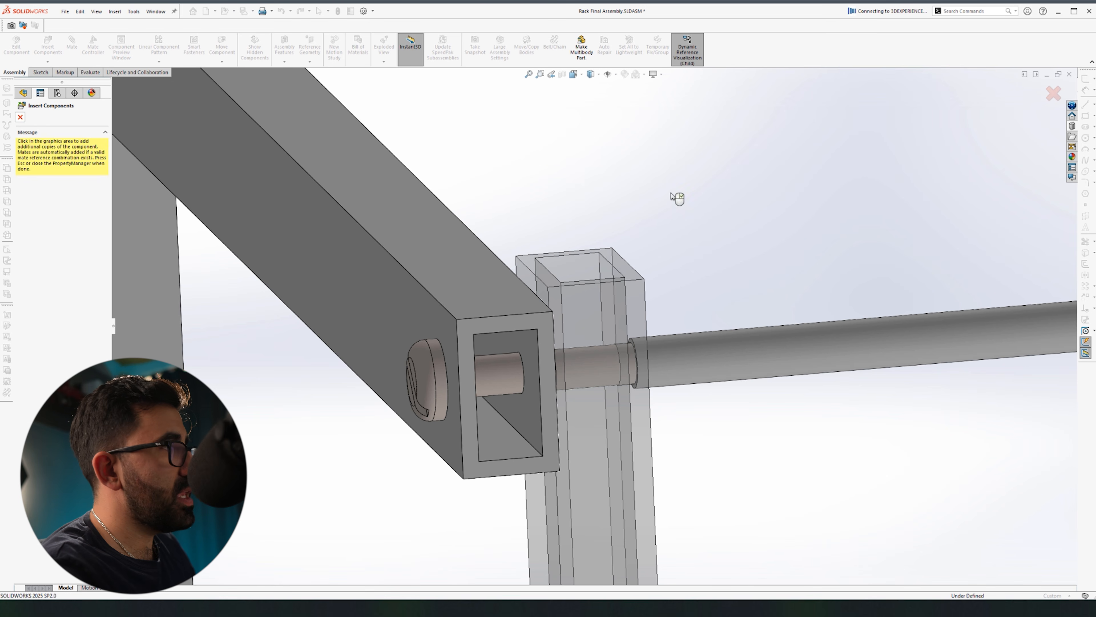
key(Escape)
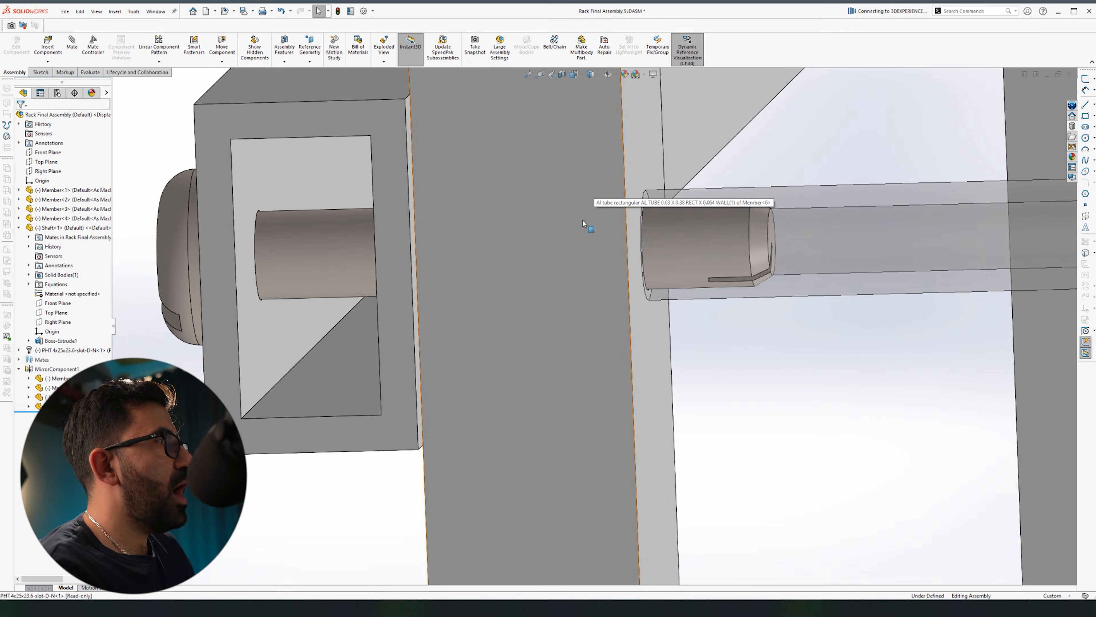
Step: Measure the 5.7 mm distance between the shaft and the screw's slot face
click(582, 220)
click(855, 266)
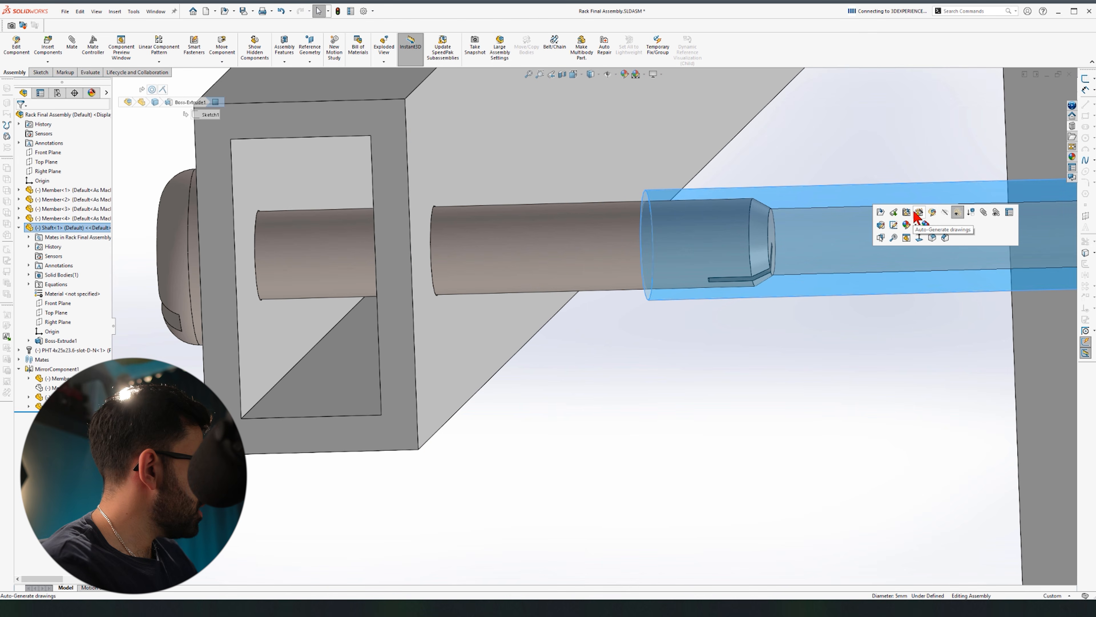
key(Escape)
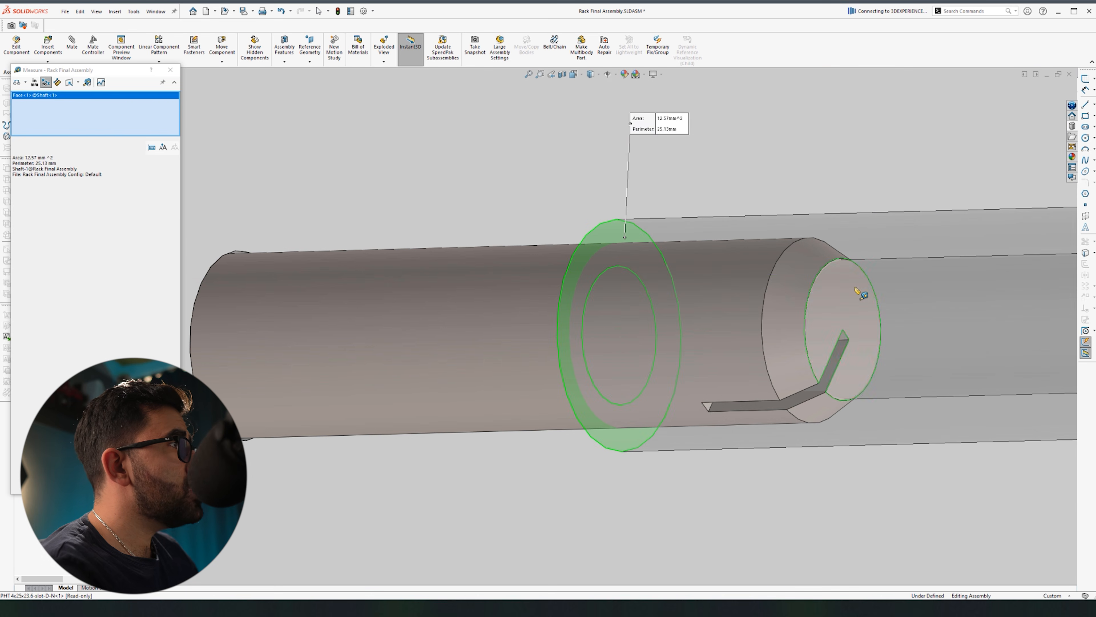
click(857, 289)
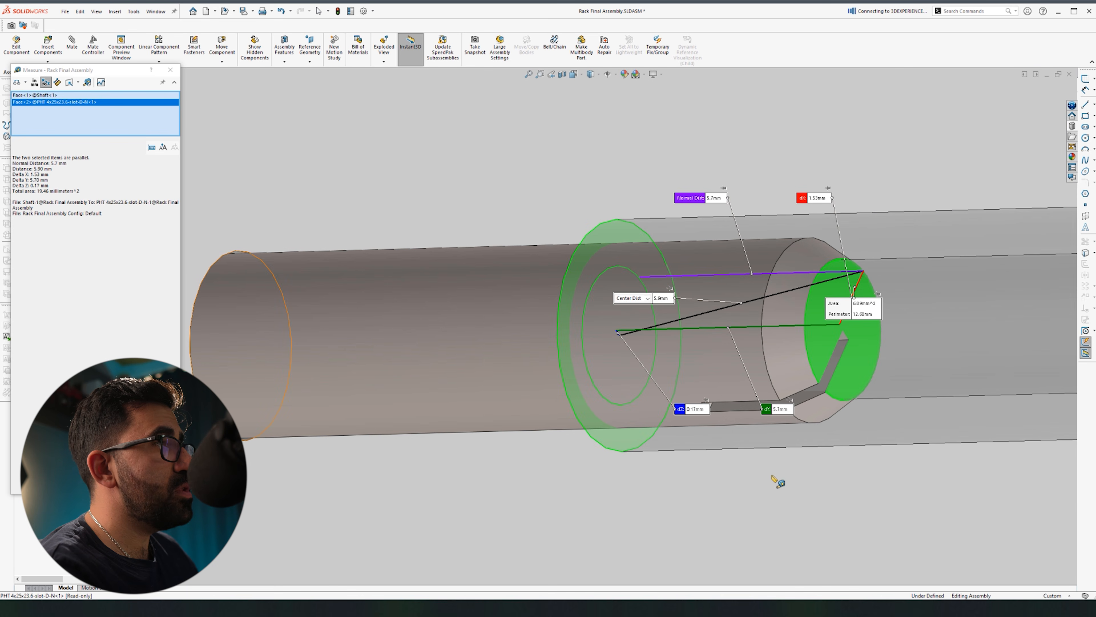
scroll(725, 456, up, 8)
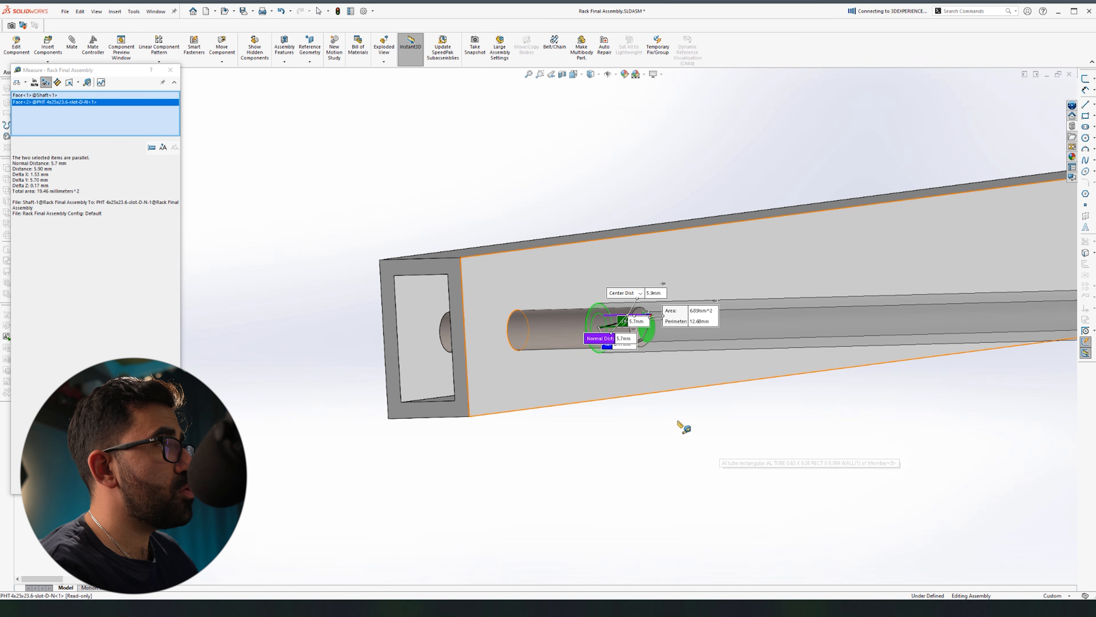
click(171, 70)
Step: Open the Shaft part in its own window
middle_drag(453, 160, 523, 225)
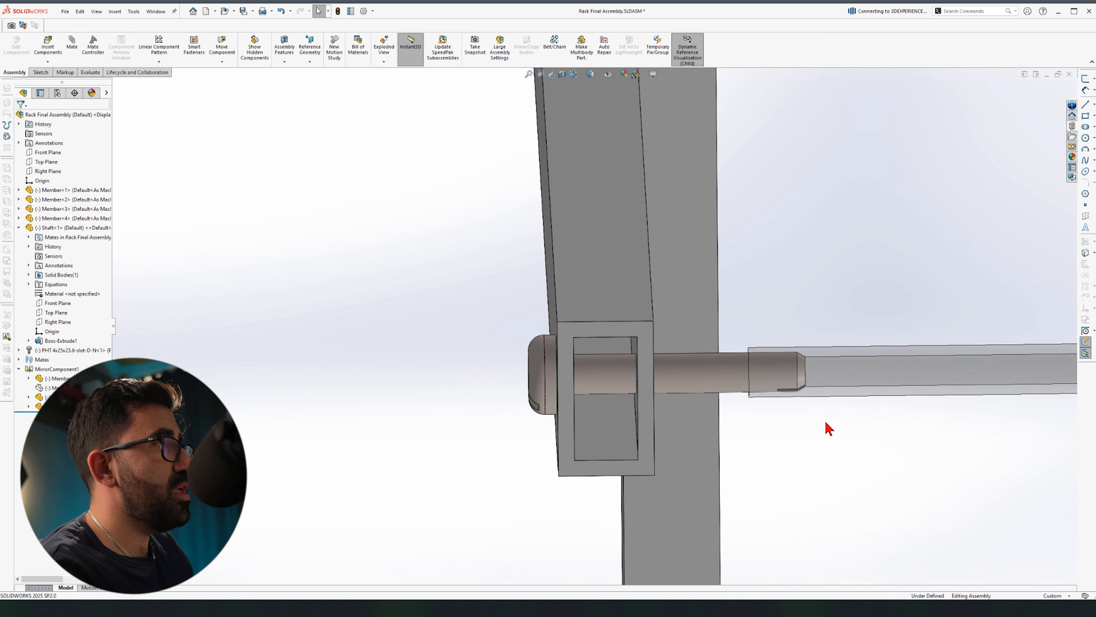
click(875, 387)
click(904, 335)
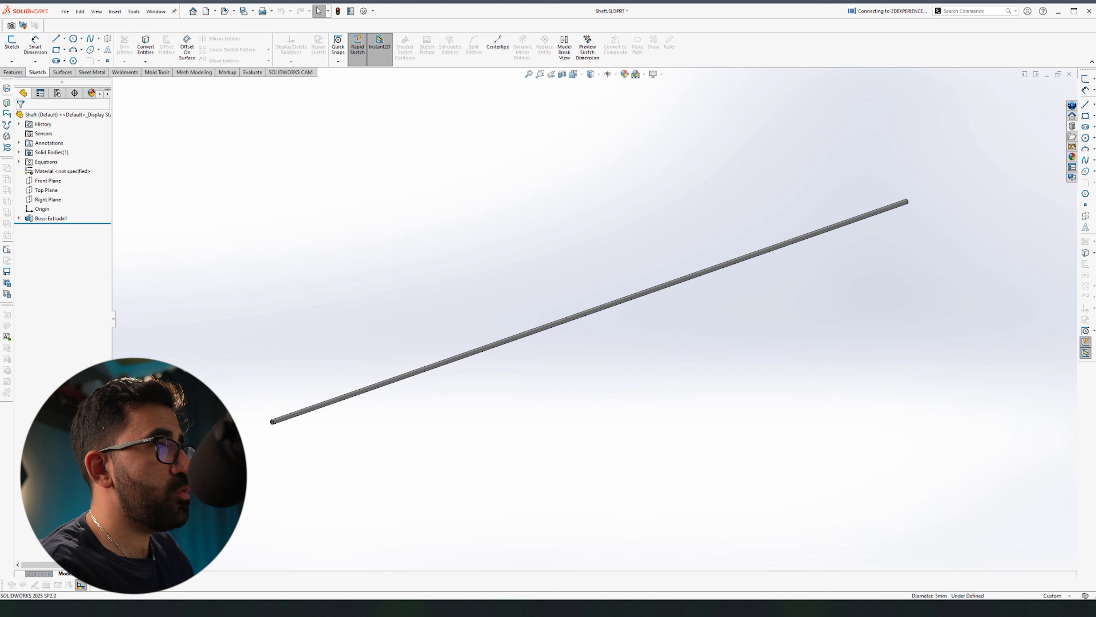
Step: Add a cosmetic thread to the shaft's bore edge, choosing the M4x0.7 size
scroll(375, 384, down, 15)
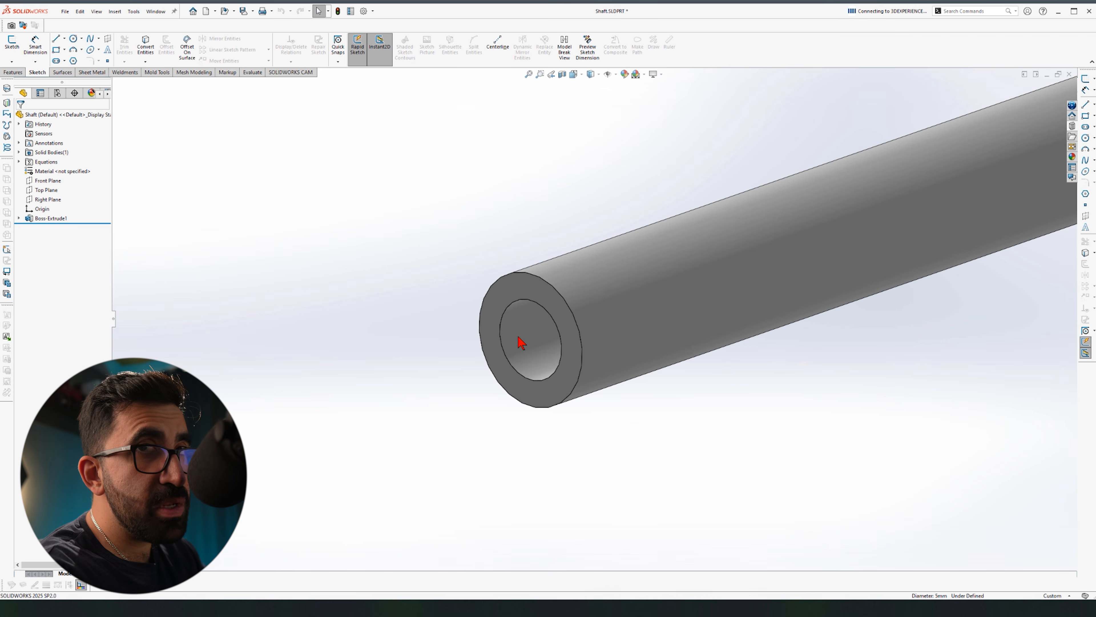
key(s)
text(cos)
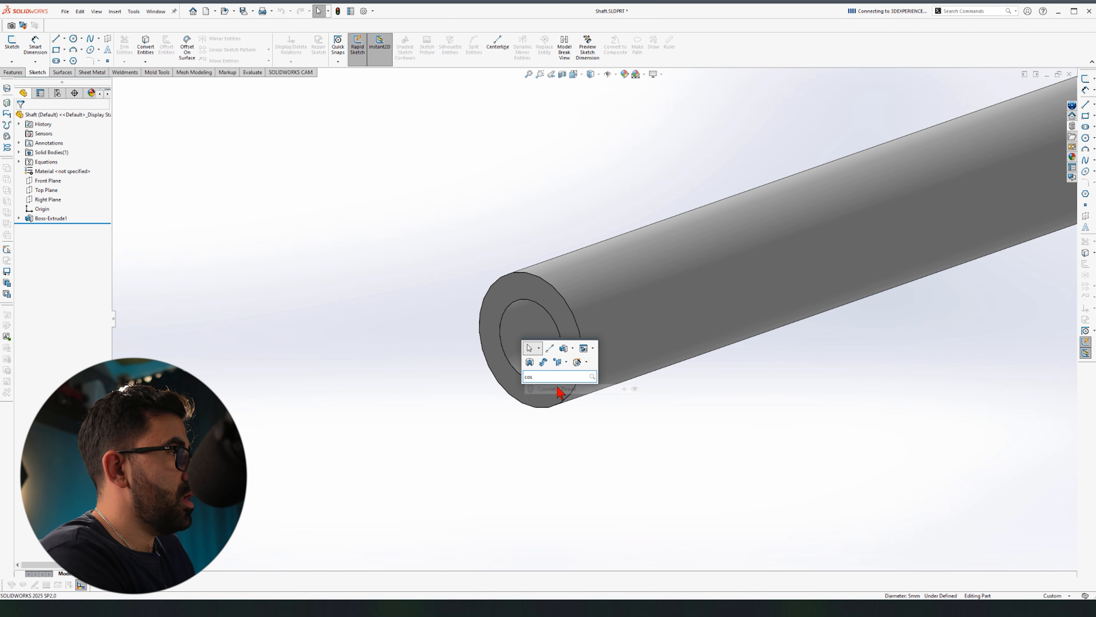
key(Return)
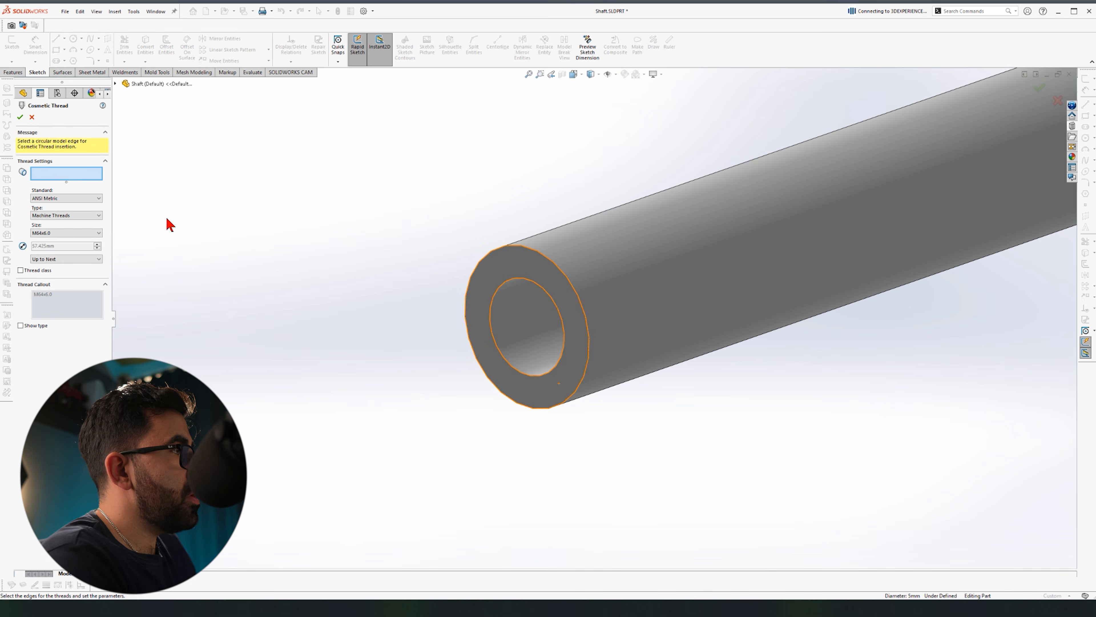
click(59, 233)
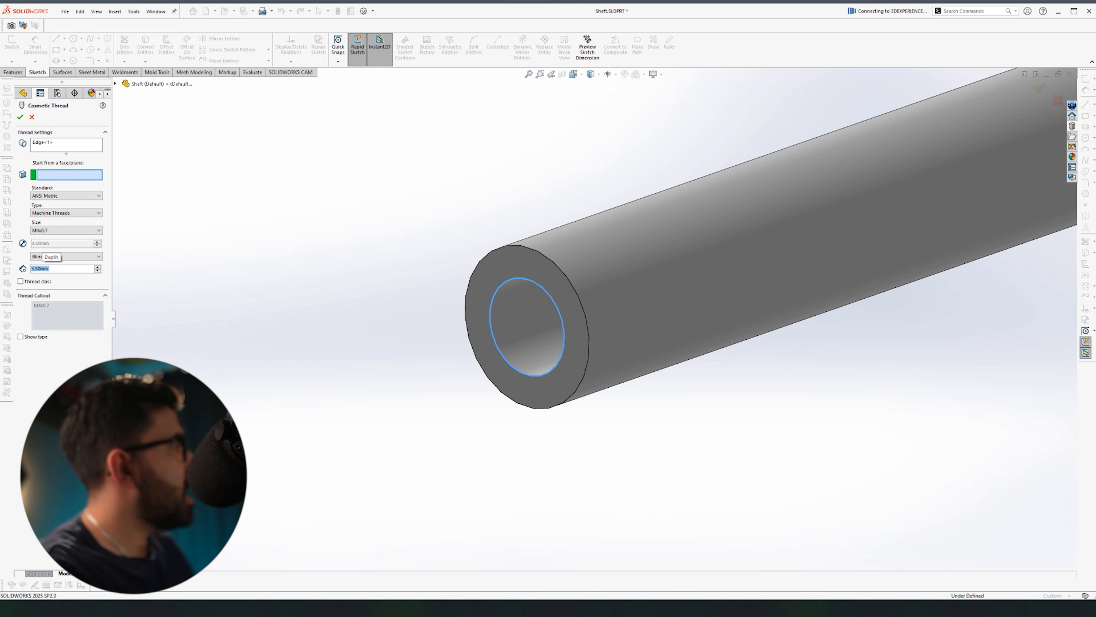
scroll(279, 327, up, 6)
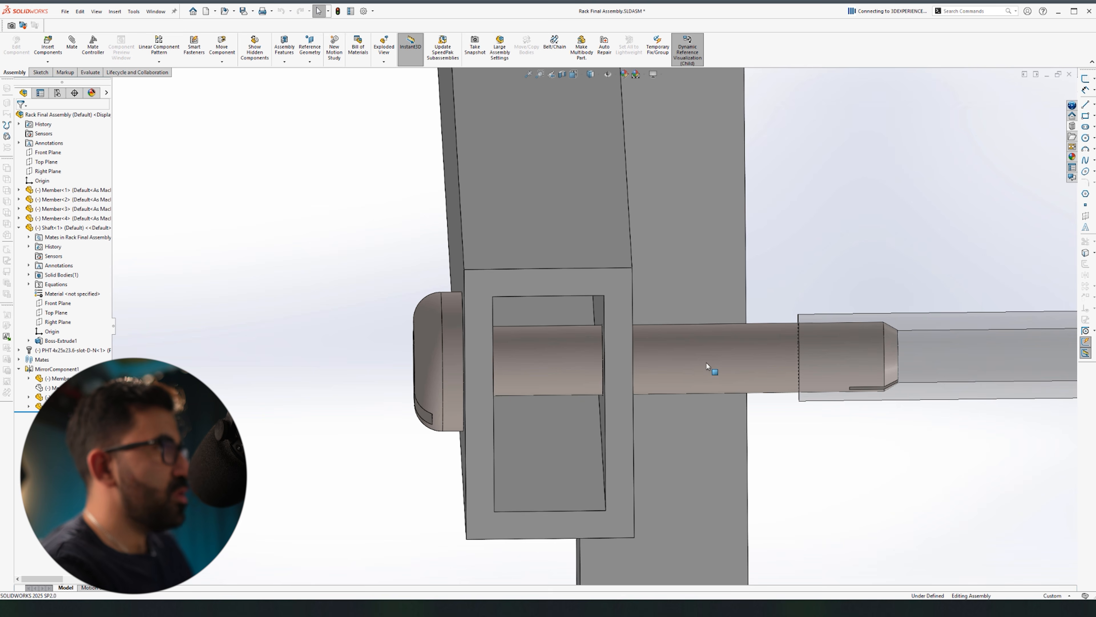
Step: Review the screw's coincident mate and slide the screw back out to the left
right_click(454, 347)
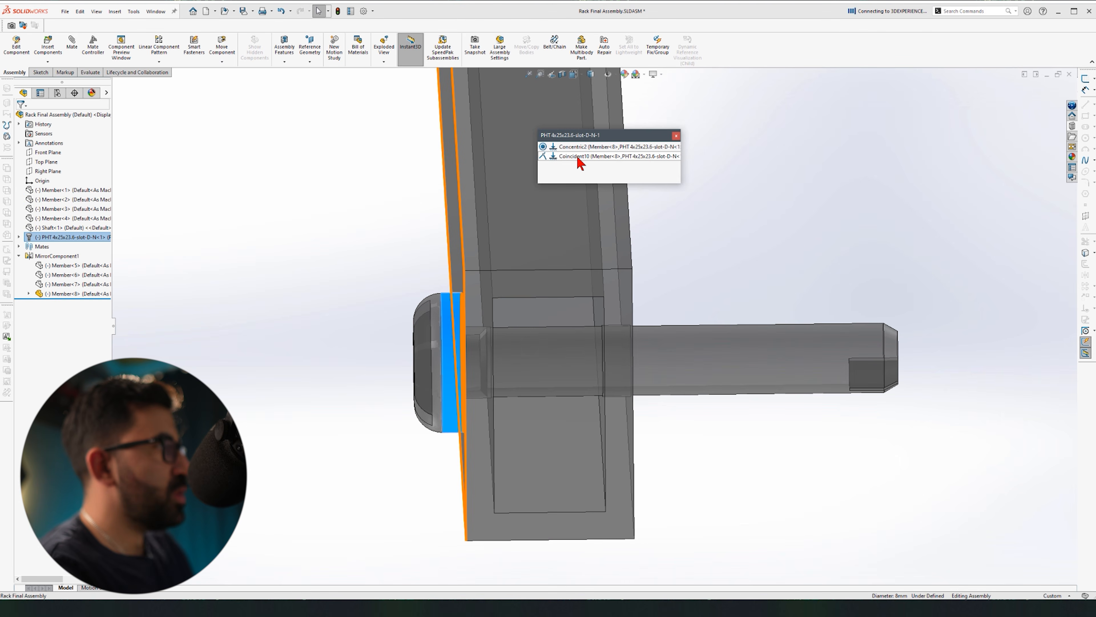
click(578, 158)
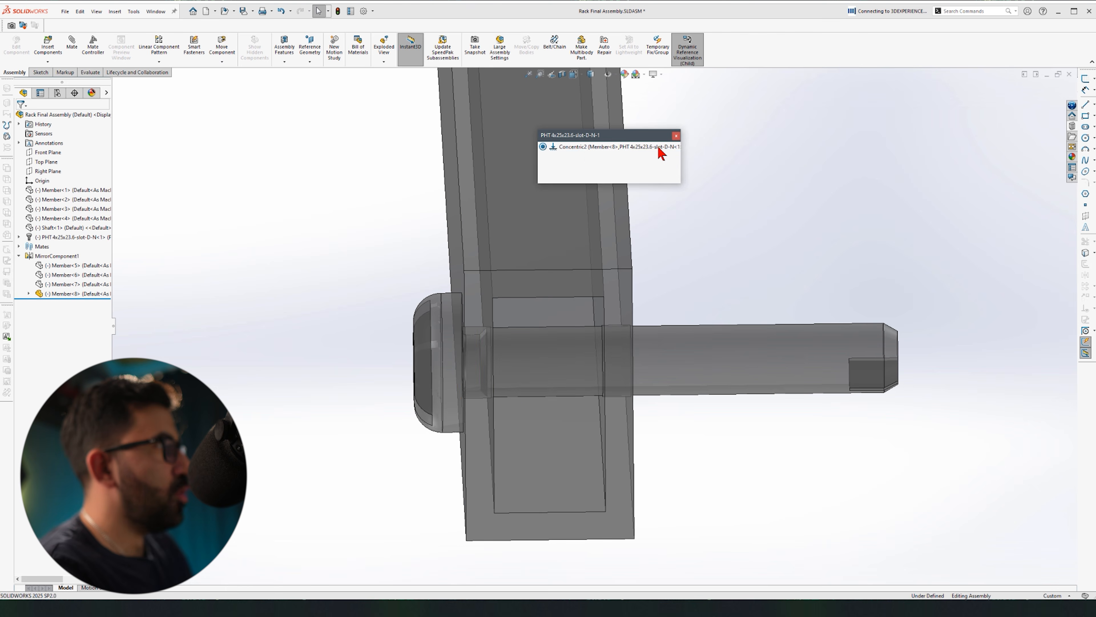
click(676, 136)
drag(732, 357, 682, 355)
click(801, 437)
Step: Add a 5.5 mm distance mate between the shaft's end face and the screw's end
scroll(793, 364, down, 4)
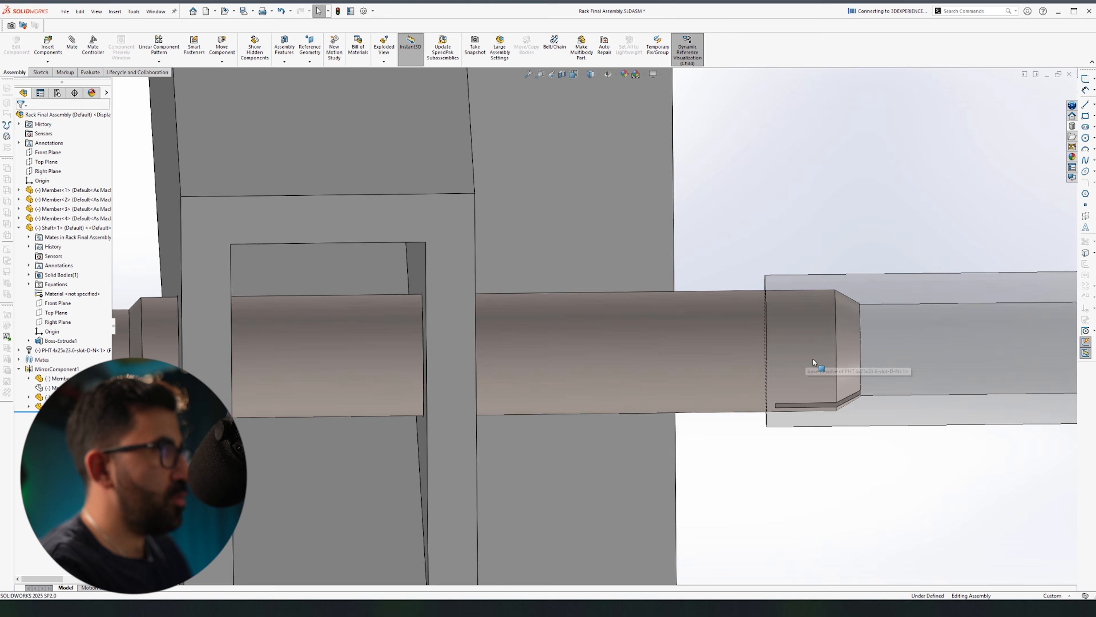
middle_drag(615, 296, 608, 311)
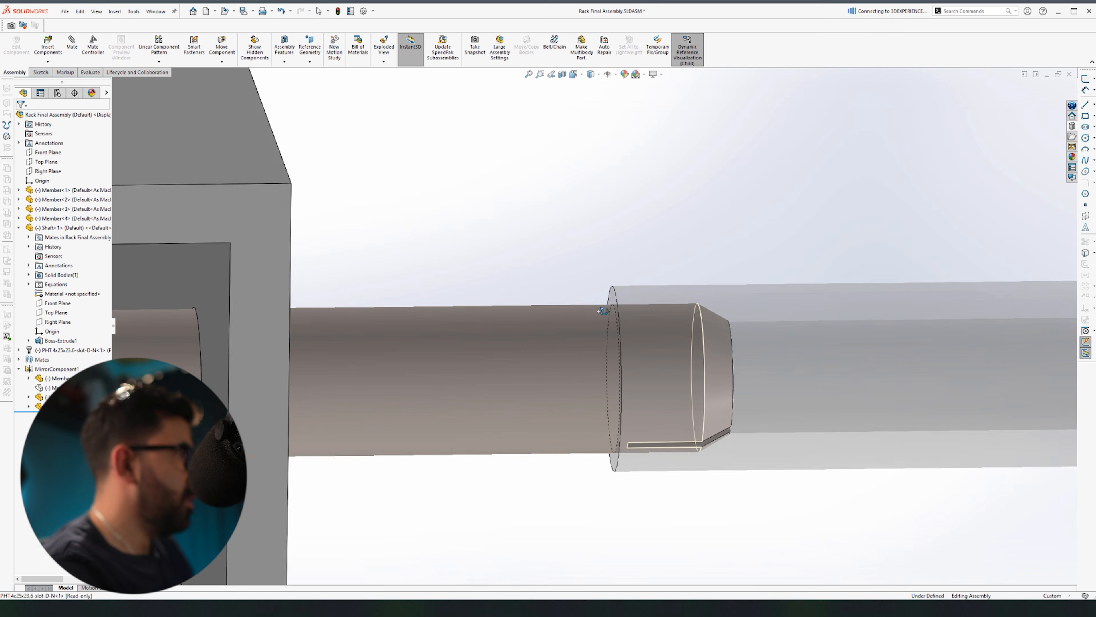
click(613, 299)
middle_drag(664, 372, 703, 376)
ctrl+click(766, 355)
click(834, 352)
text(5.5)
key(Return)
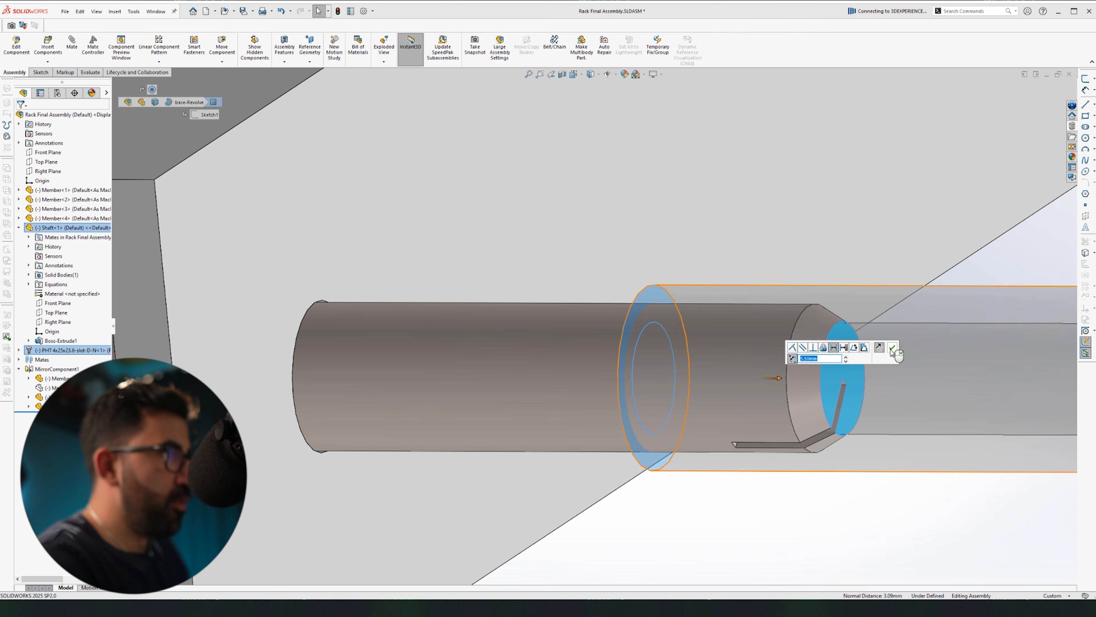
click(892, 350)
scroll(832, 340, up, 5)
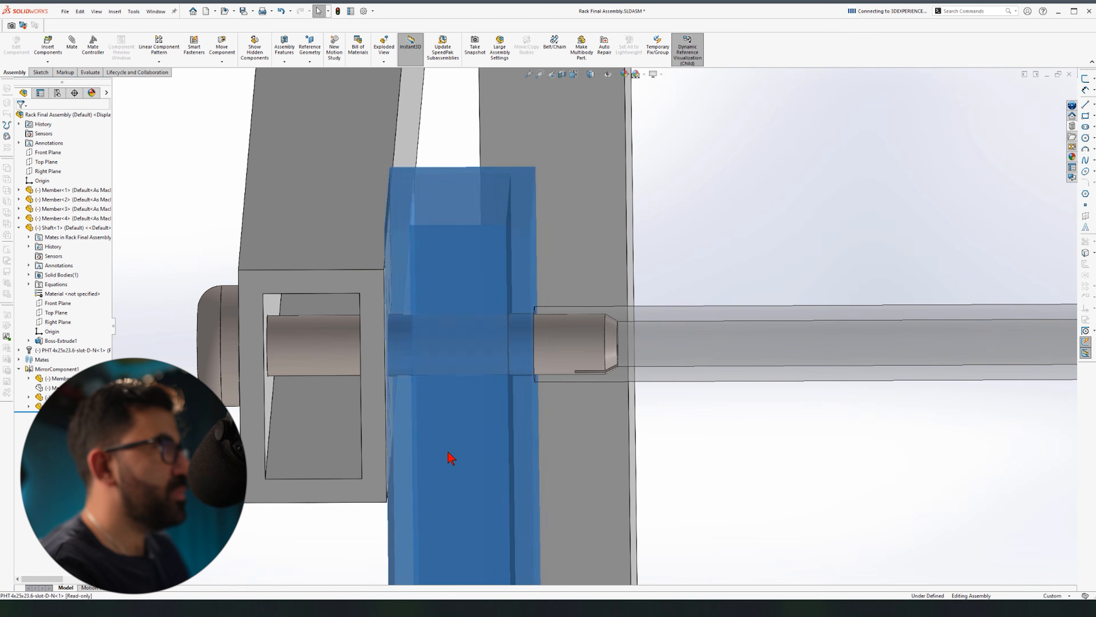
middle_drag(276, 324, 322, 327)
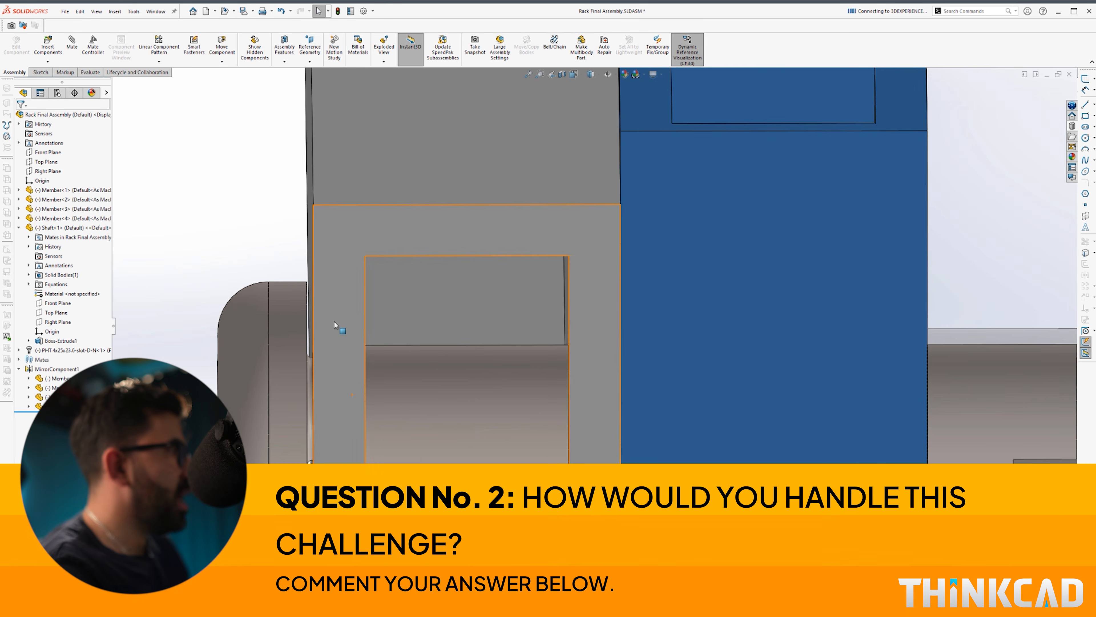
click(334, 321)
click(412, 297)
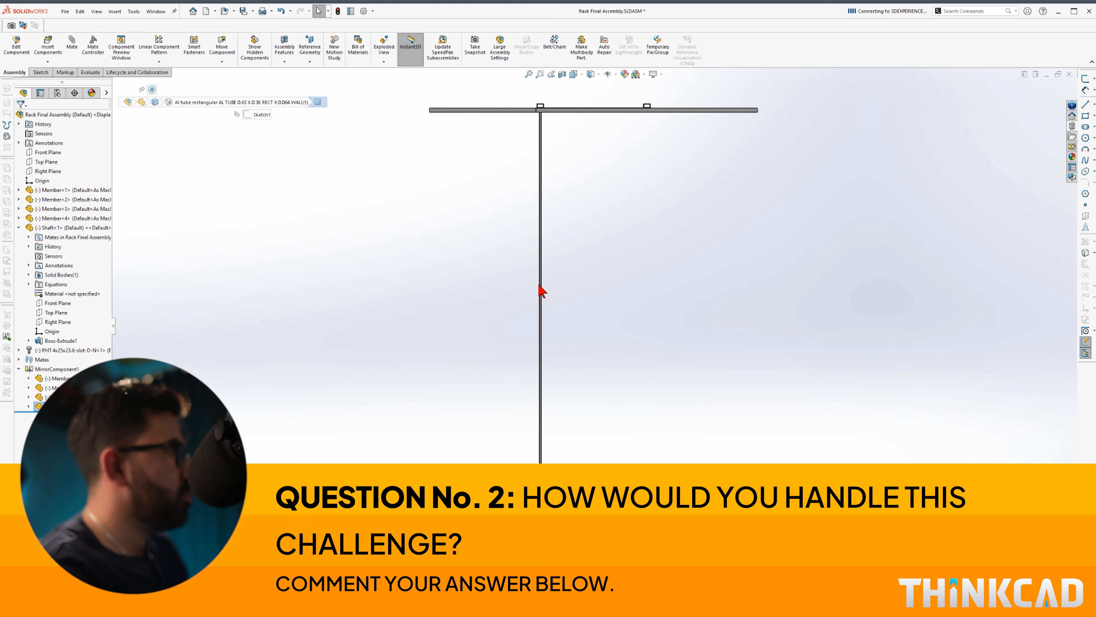
click(653, 143)
scroll(741, 380, up, 10)
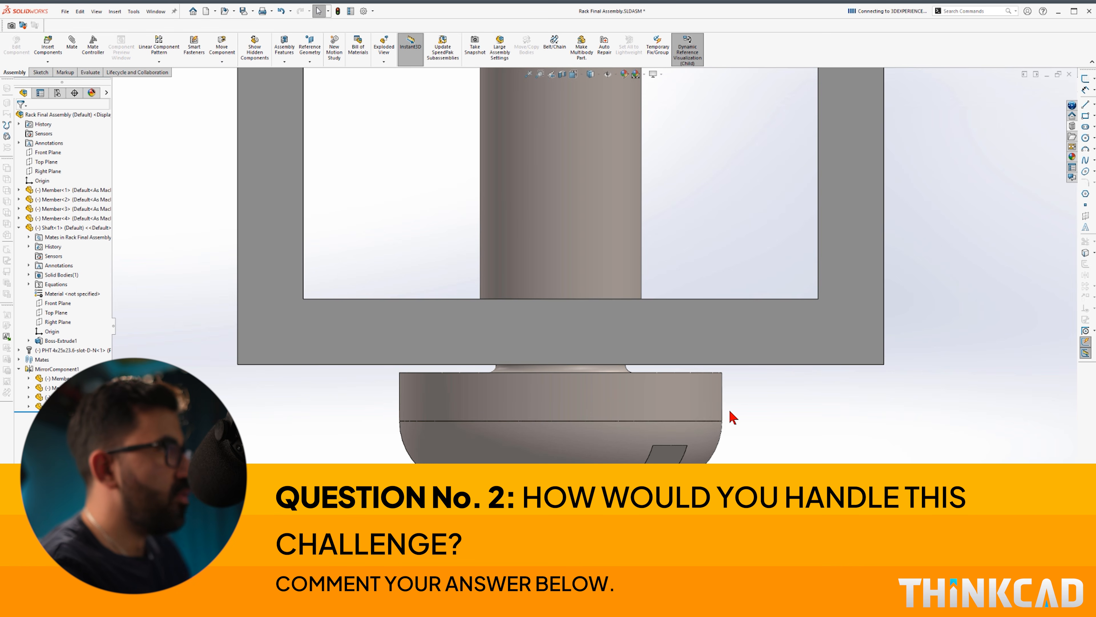
key(m)
click(712, 372)
click(732, 365)
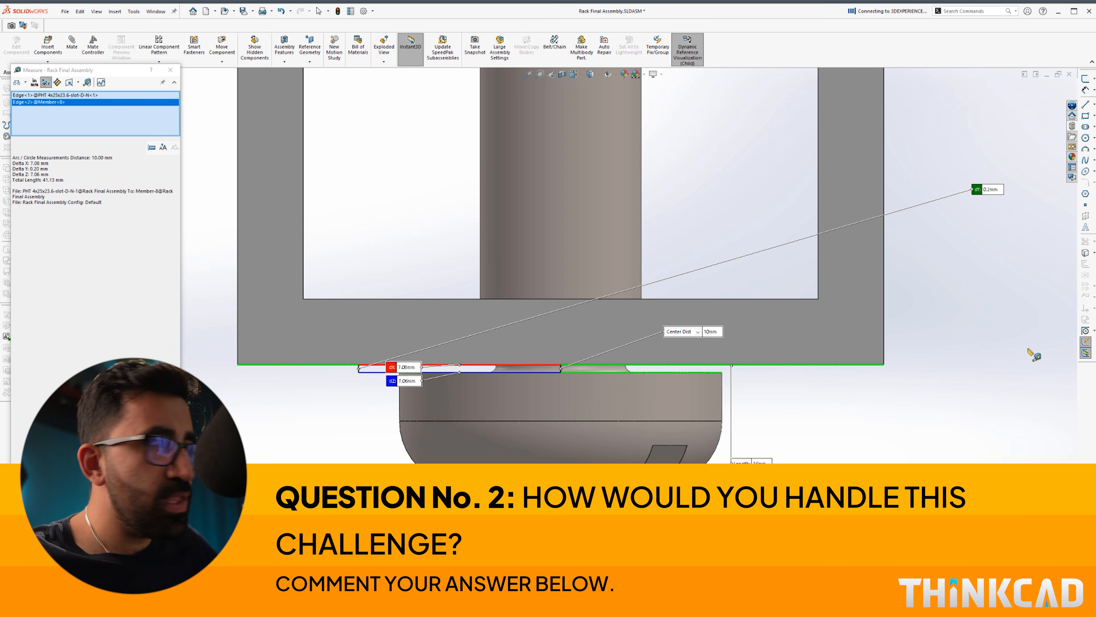
click(864, 450)
click(170, 70)
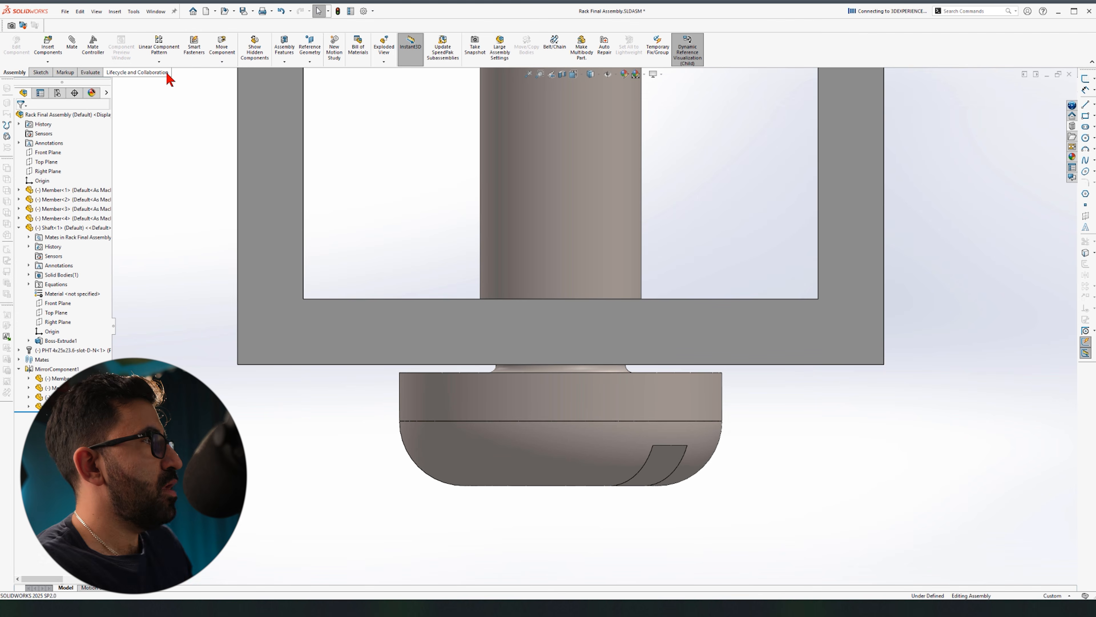
scroll(709, 438, down, 1)
scroll(797, 465, up, 2)
key(f)
middle_drag(708, 461, 616, 513)
key(ctrl+1)
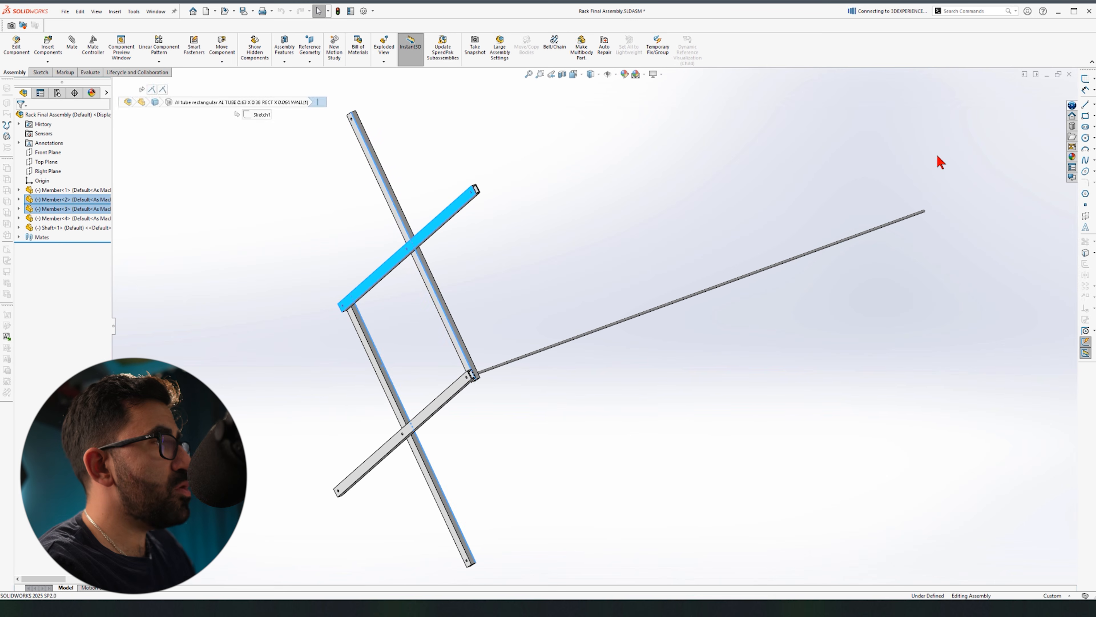
Step: Open the Shaft part and set Boss-Extrude1's Direction 1 to Mid Plane
click(937, 155)
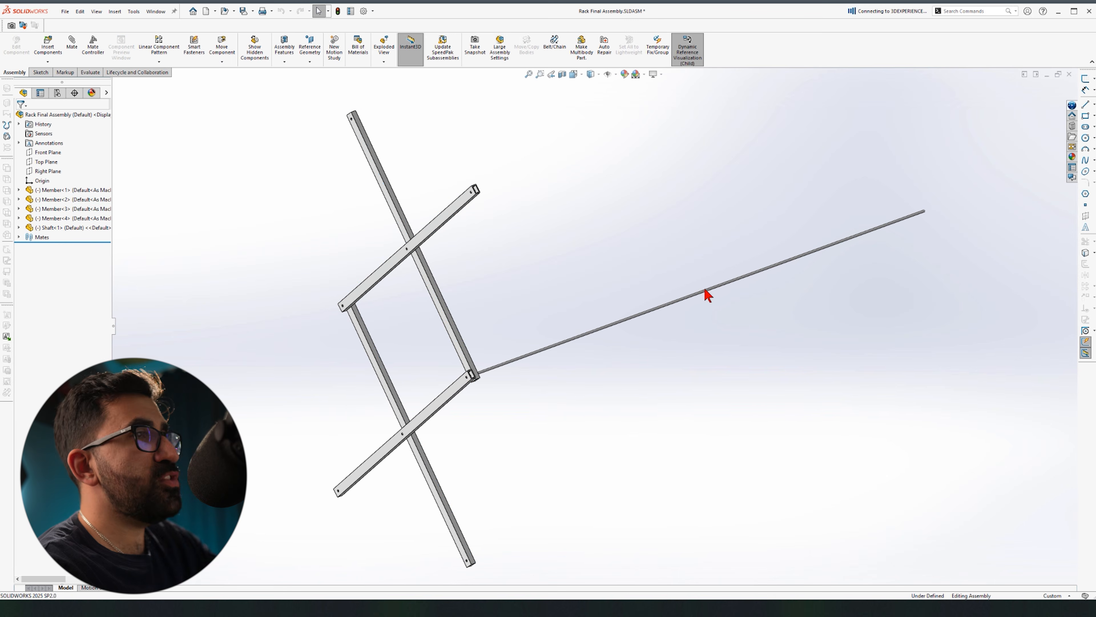
click(708, 297)
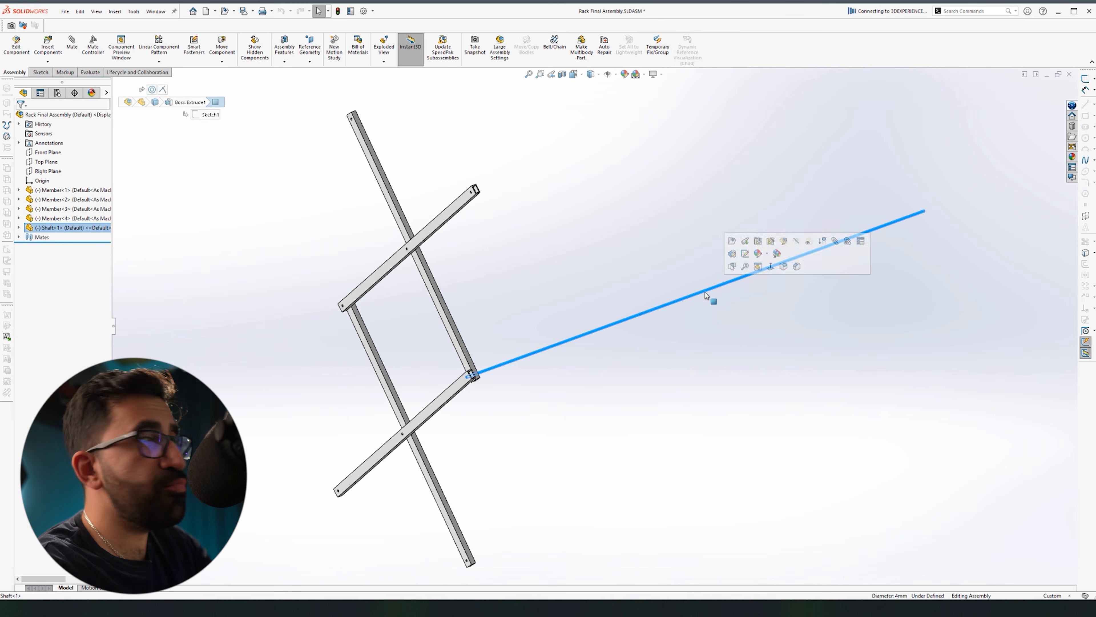
click(736, 237)
click(55, 219)
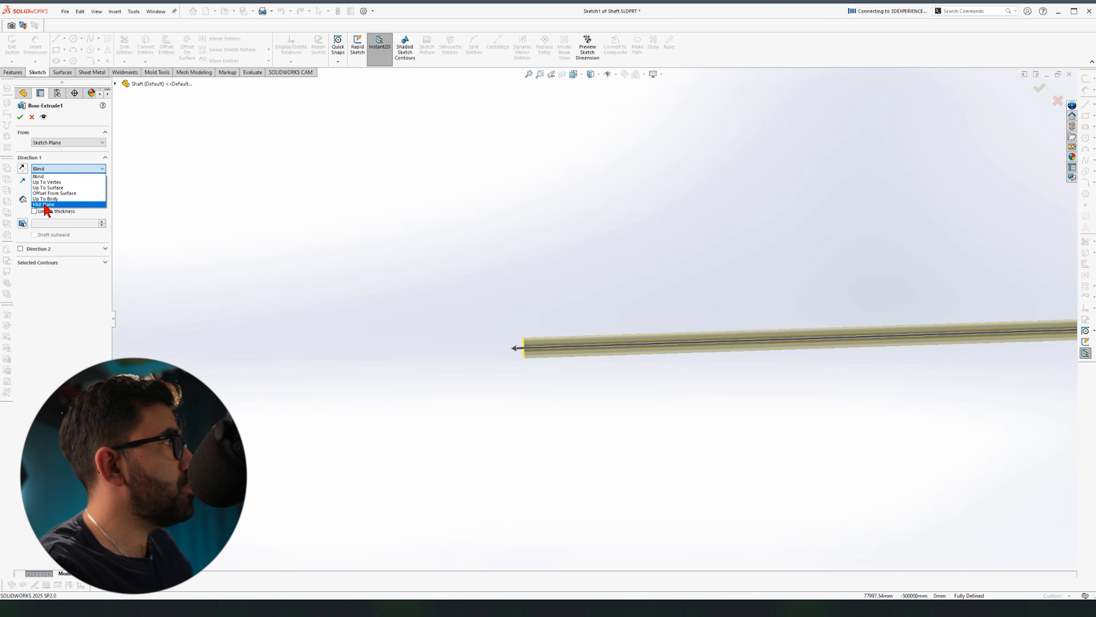
click(45, 205)
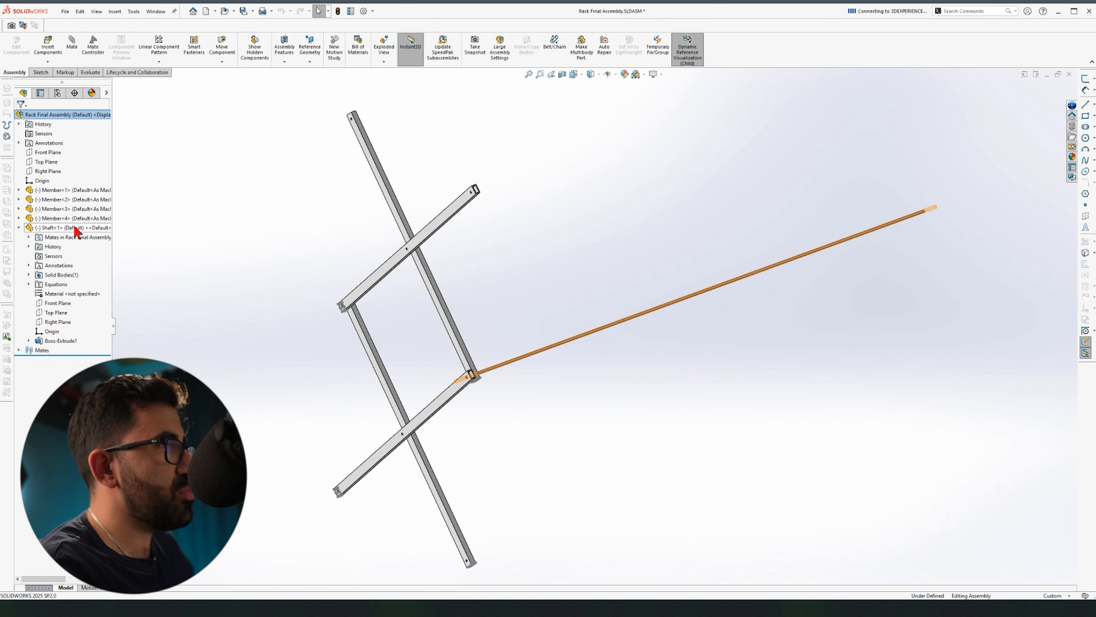
Step: Mirror the cross member and long diagonal member about the shaft's Front Plane
click(788, 266)
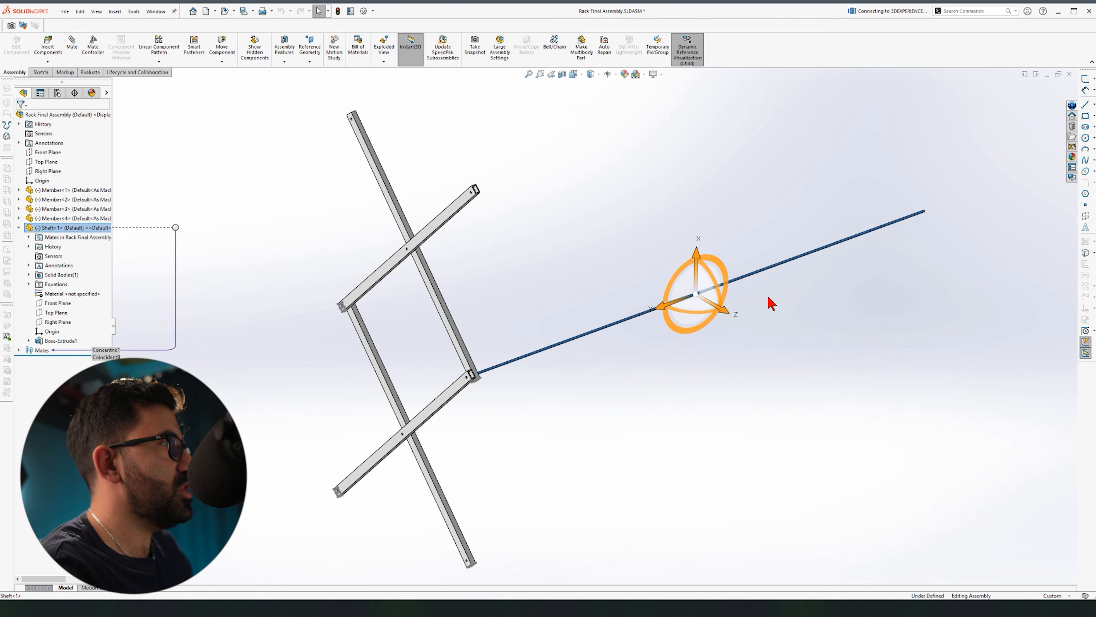
click(390, 427)
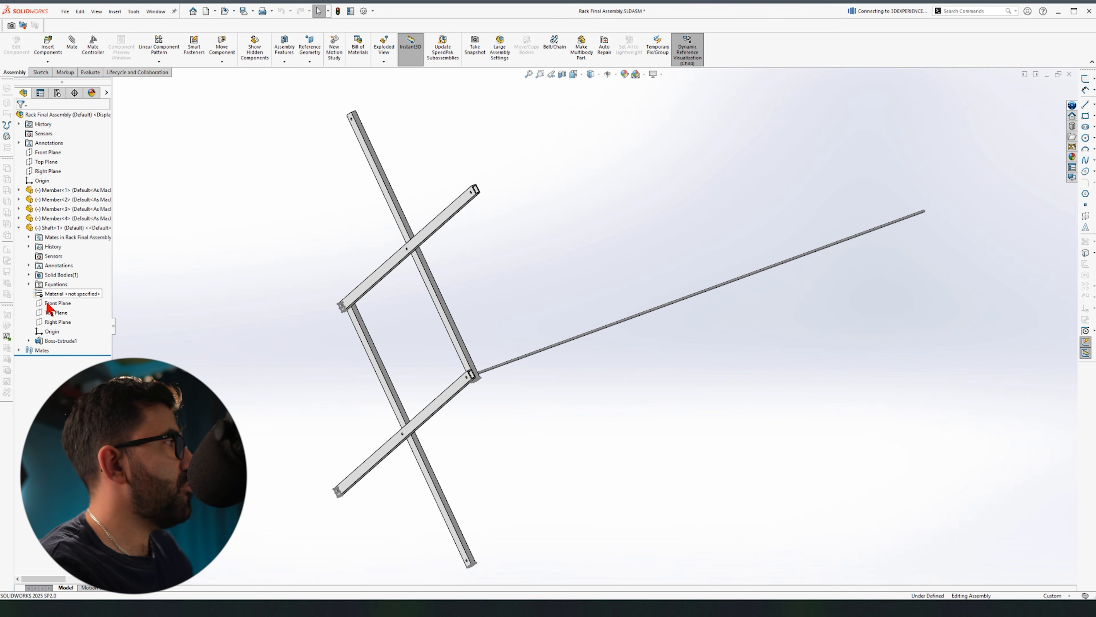
click(652, 307)
scroll(648, 302, down, 8)
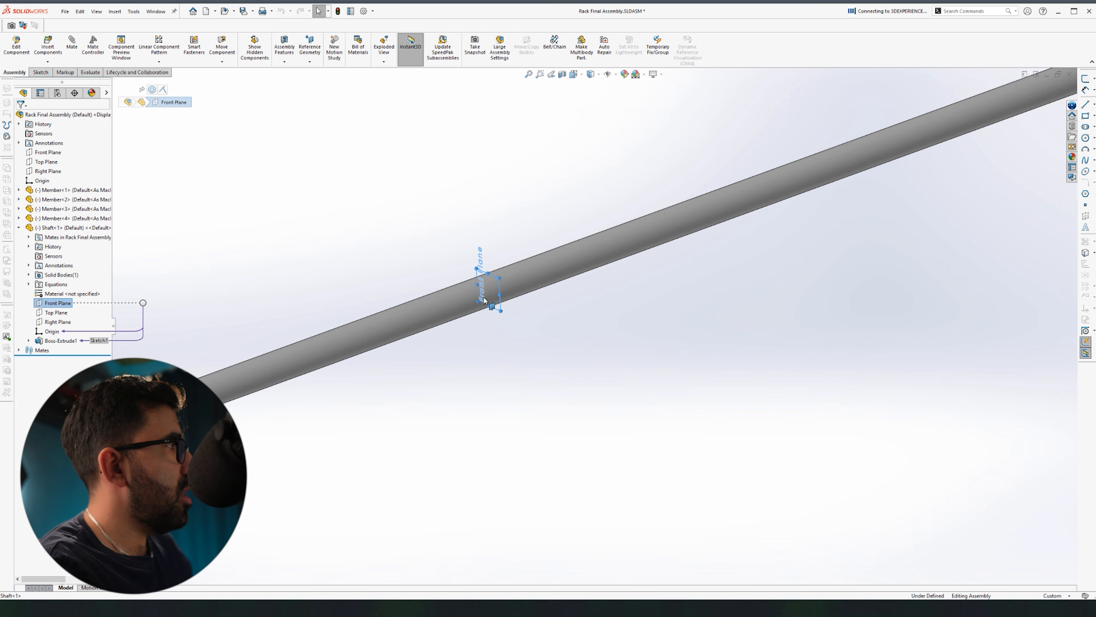
scroll(485, 323, up, 8)
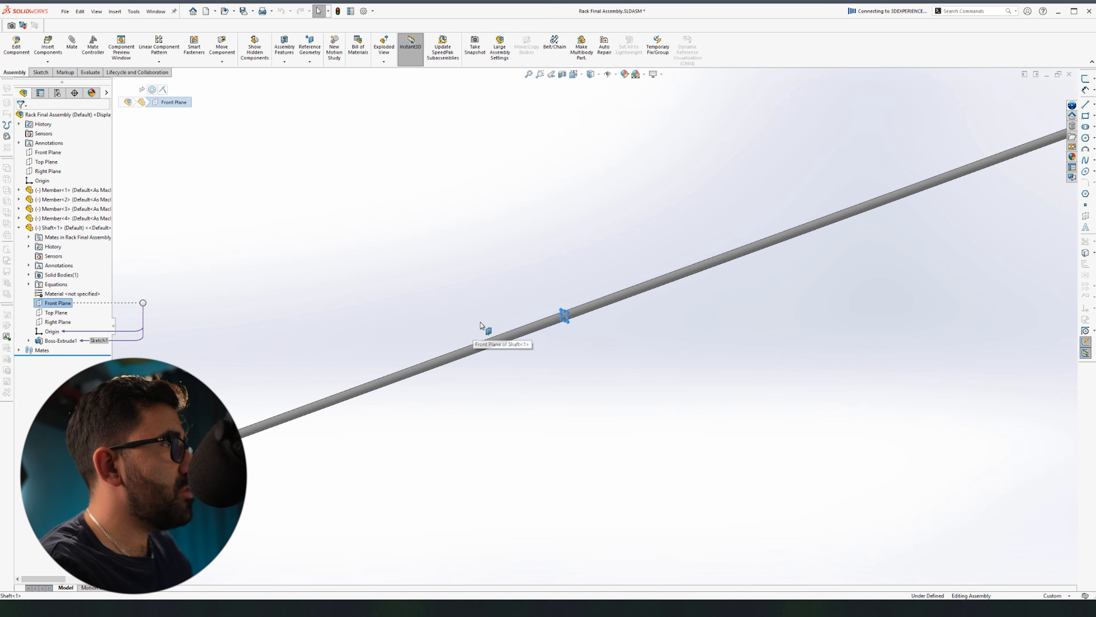
click(159, 64)
click(183, 136)
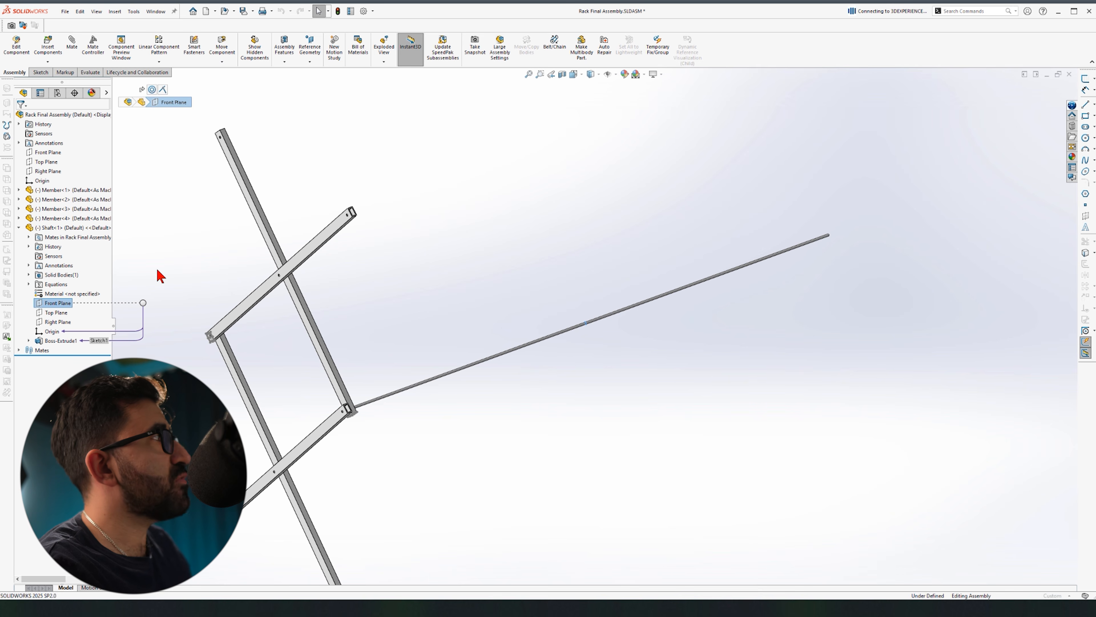
click(274, 282)
click(280, 255)
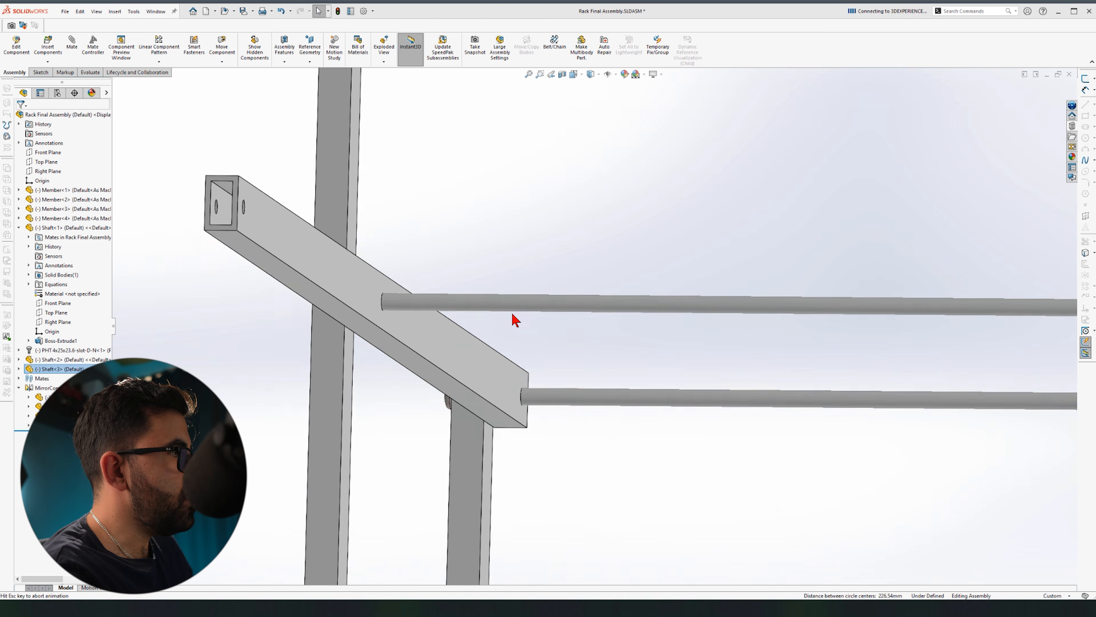
Step: Fit the rack in view and start Mirror Components with the assembly Front Plane as mirror plane
key(f)
middle_drag(505, 255, 581, 273)
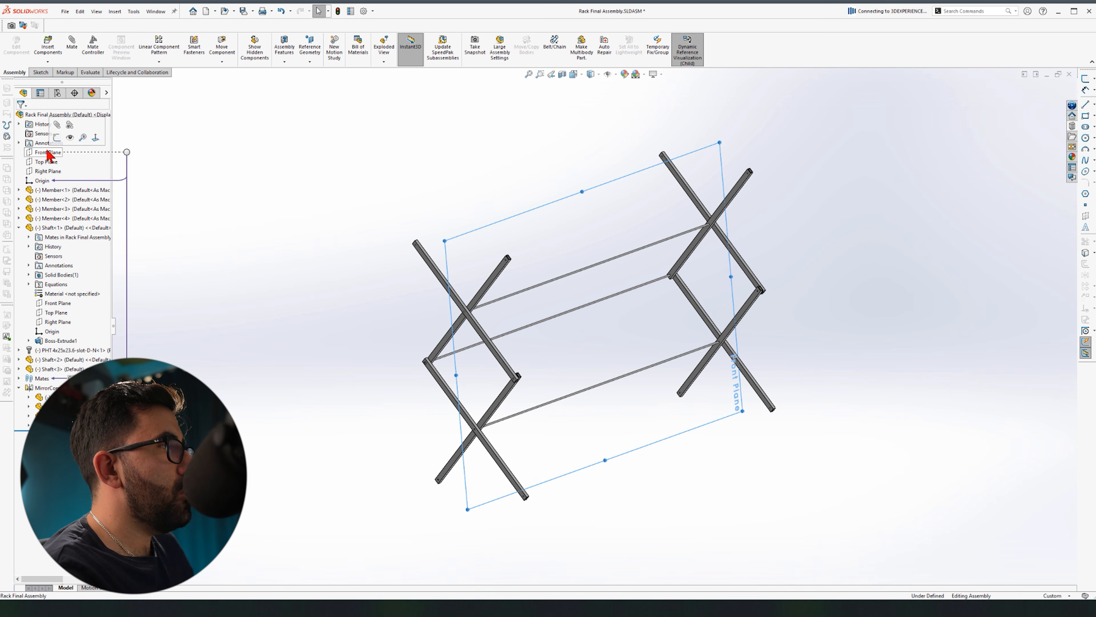
click(47, 153)
click(159, 61)
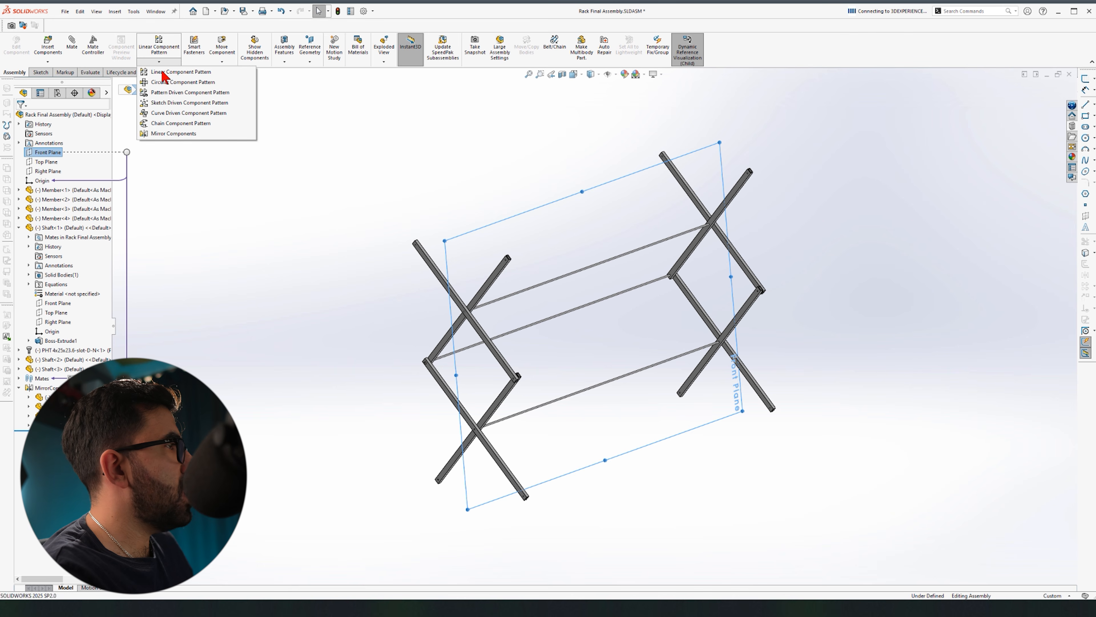
click(175, 134)
scroll(497, 392, down, 3)
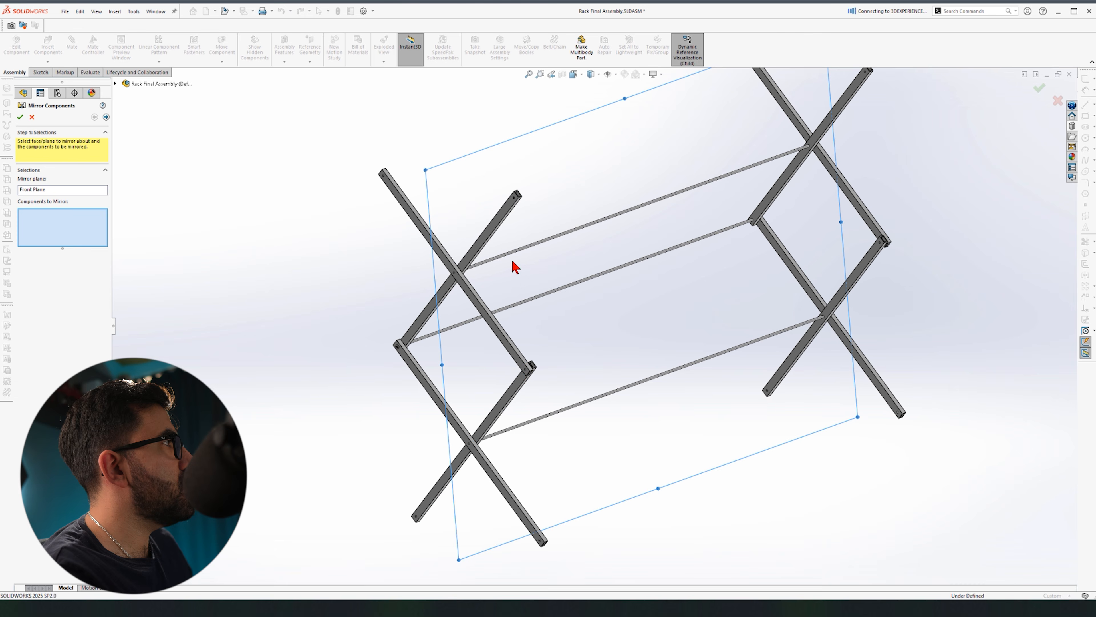
middle_drag(512, 261, 539, 241)
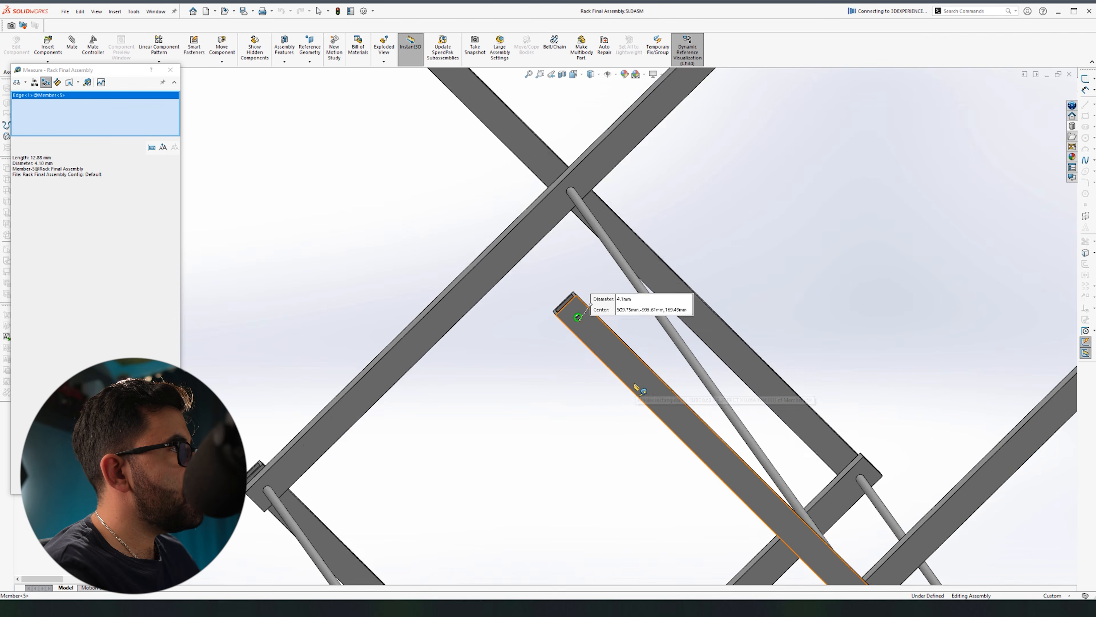
Step: Measure 338.99 mm between the two member holes' centres, then start a new part with Ctrl+N
scroll(639, 389, up, 3)
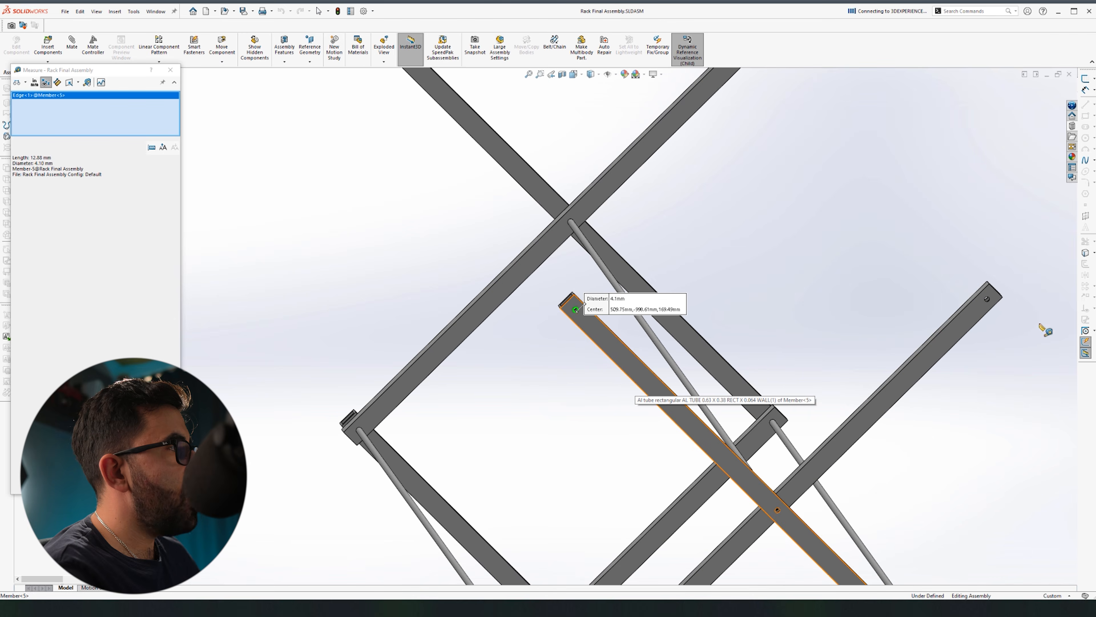
scroll(742, 281, down, 10)
click(687, 290)
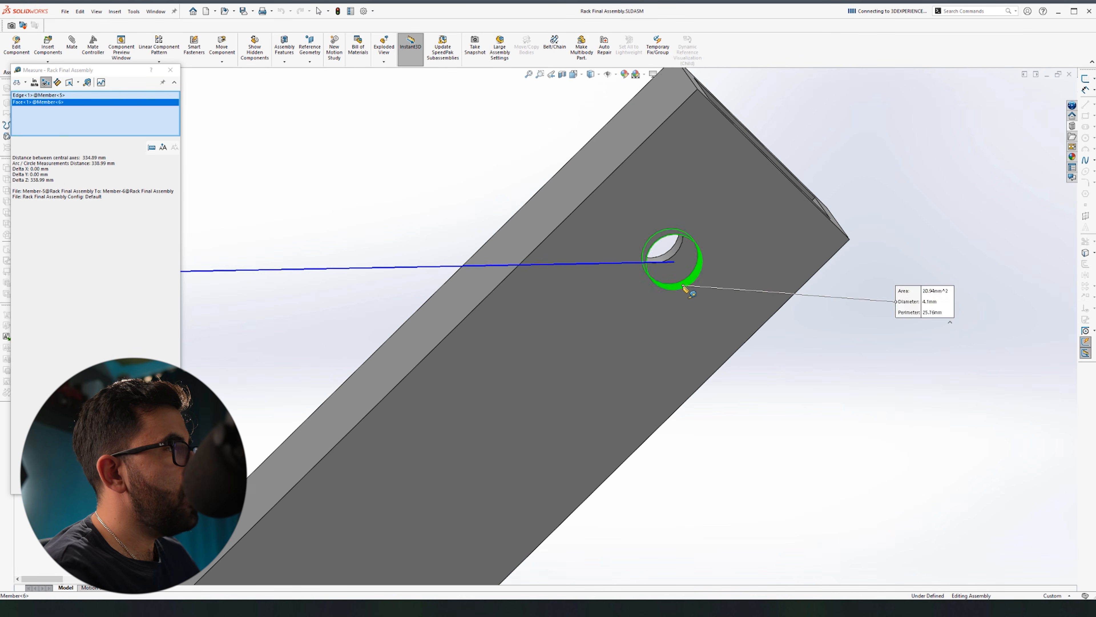
scroll(700, 329, up, 8)
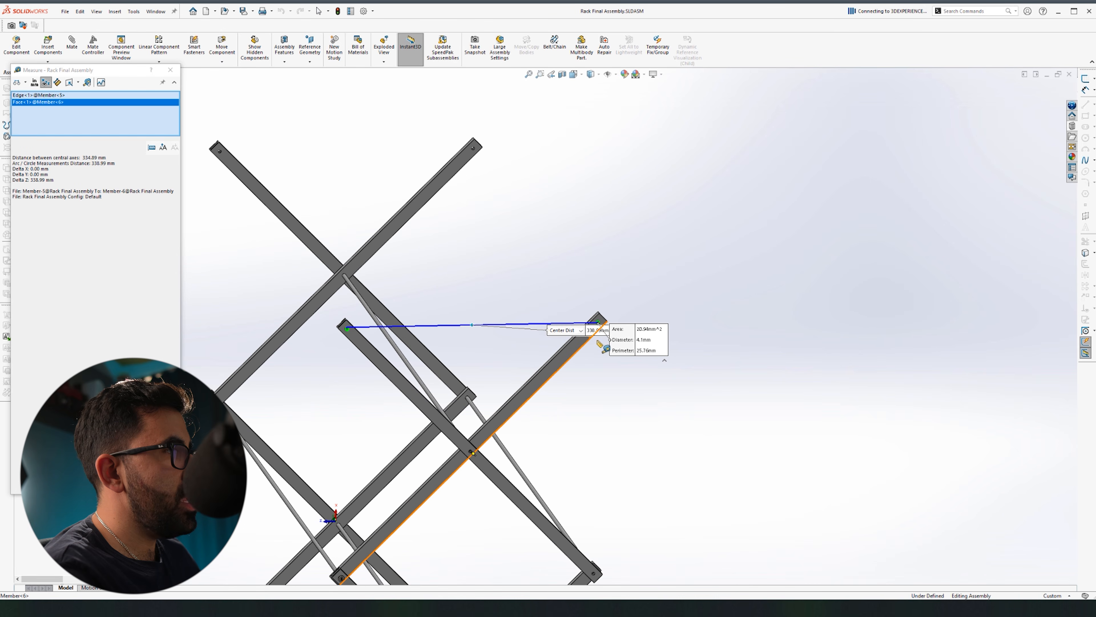
click(175, 71)
click(691, 245)
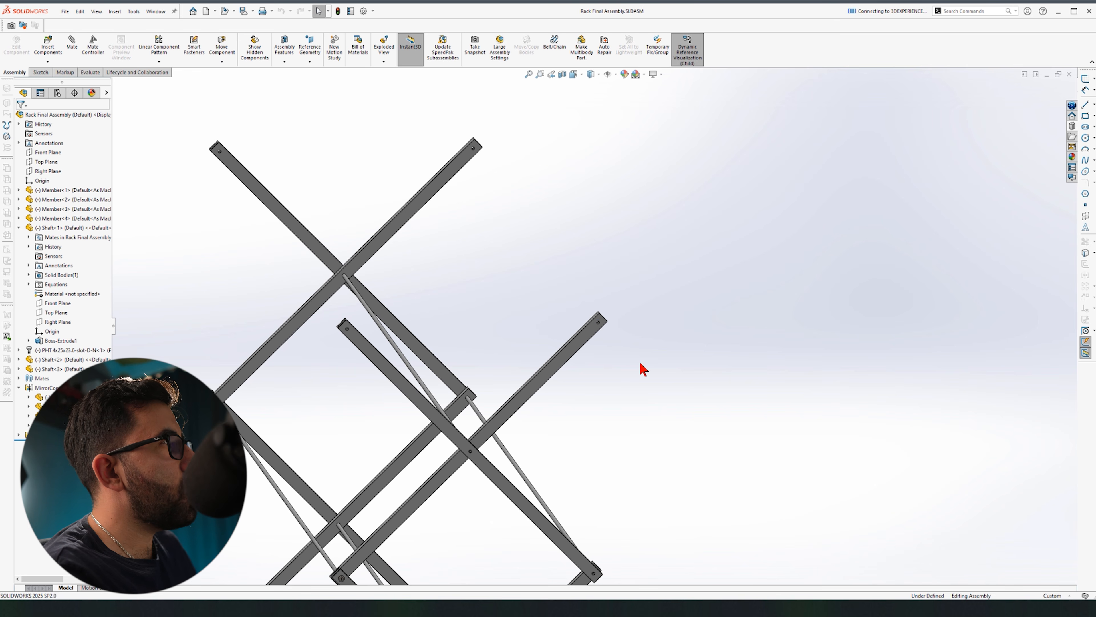
key(ctrl+n)
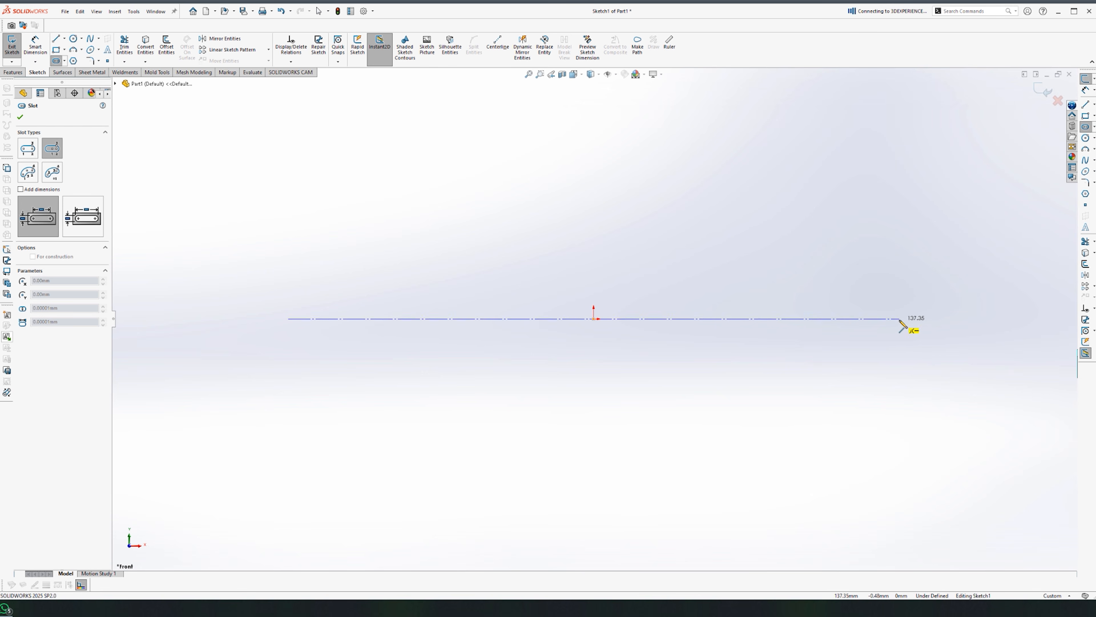
Step: Finish the slot and dimension it 350 mm long with R8 ends
click(901, 320)
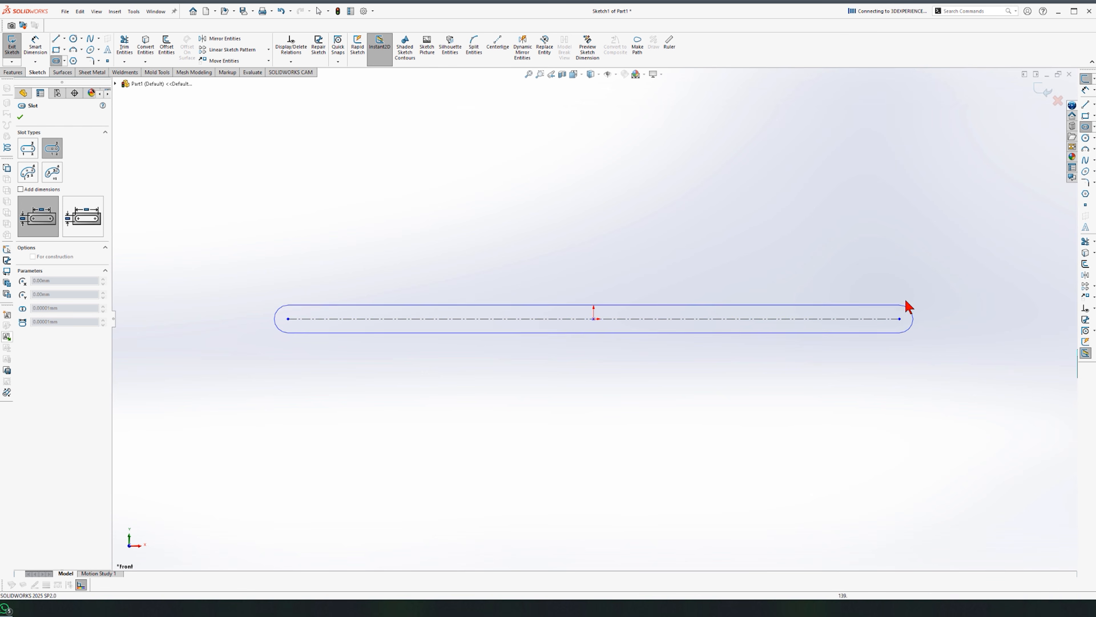
click(803, 341)
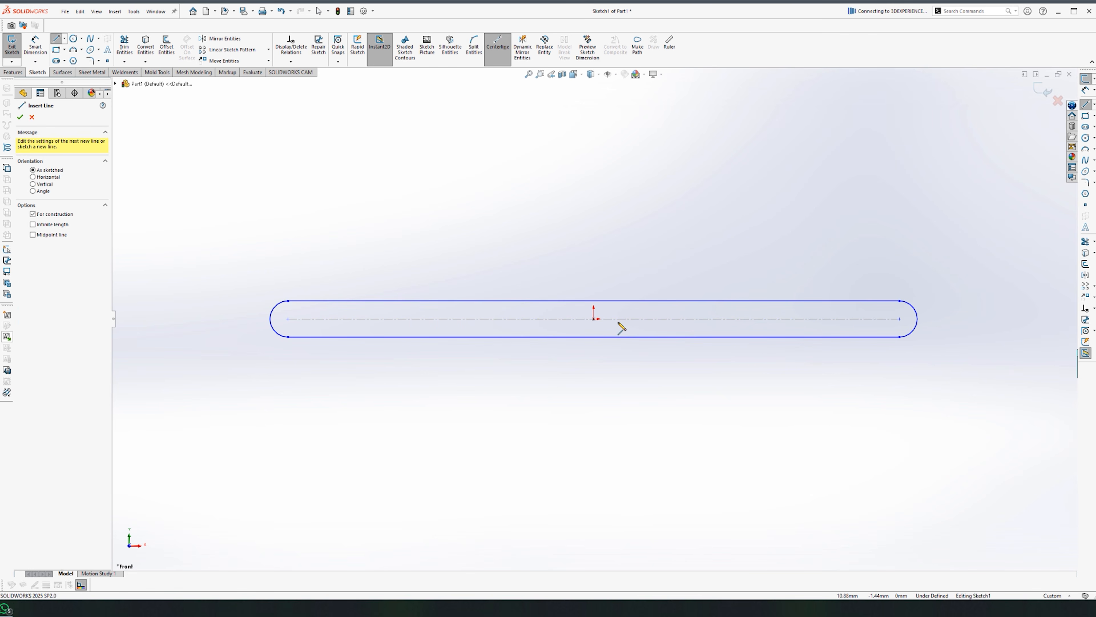
right_drag(614, 390, 599, 319)
click(610, 319)
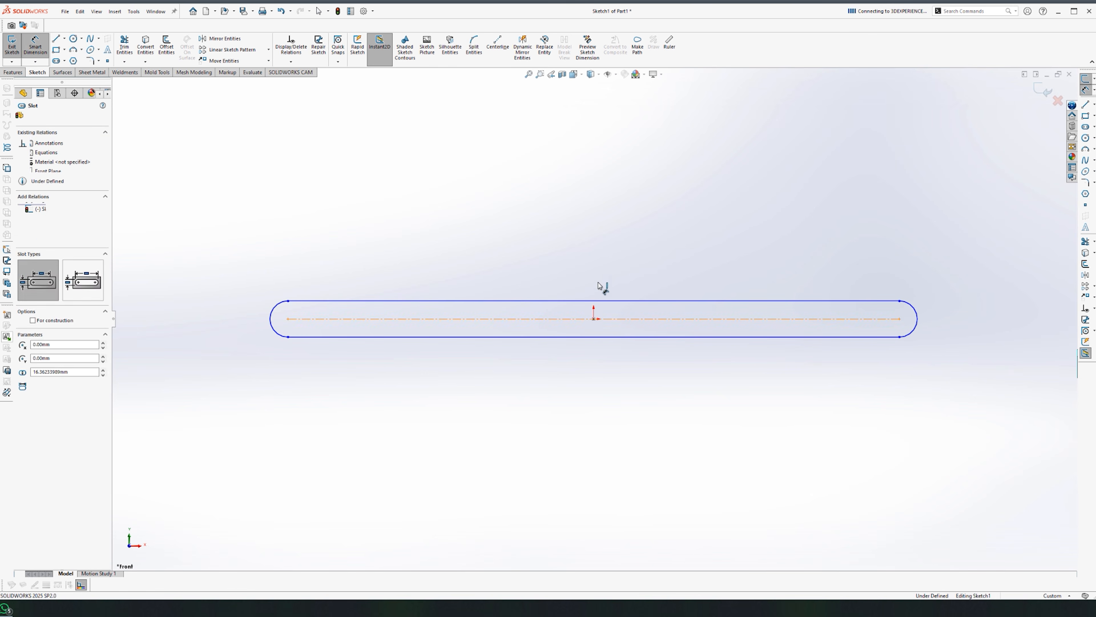
click(641, 295)
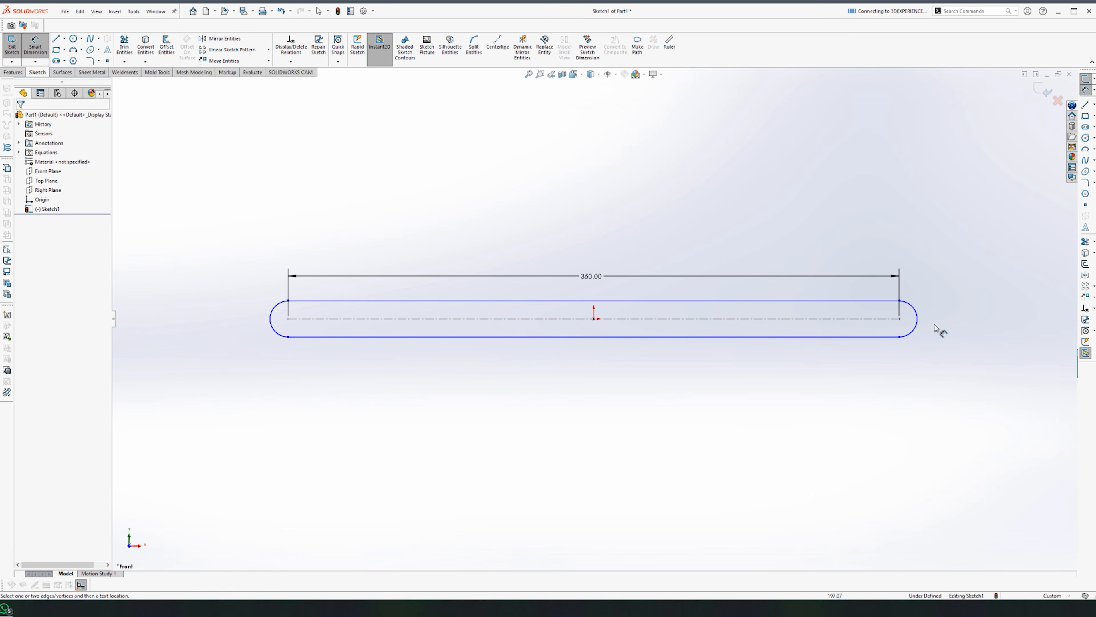
click(916, 310)
click(952, 281)
key(Return)
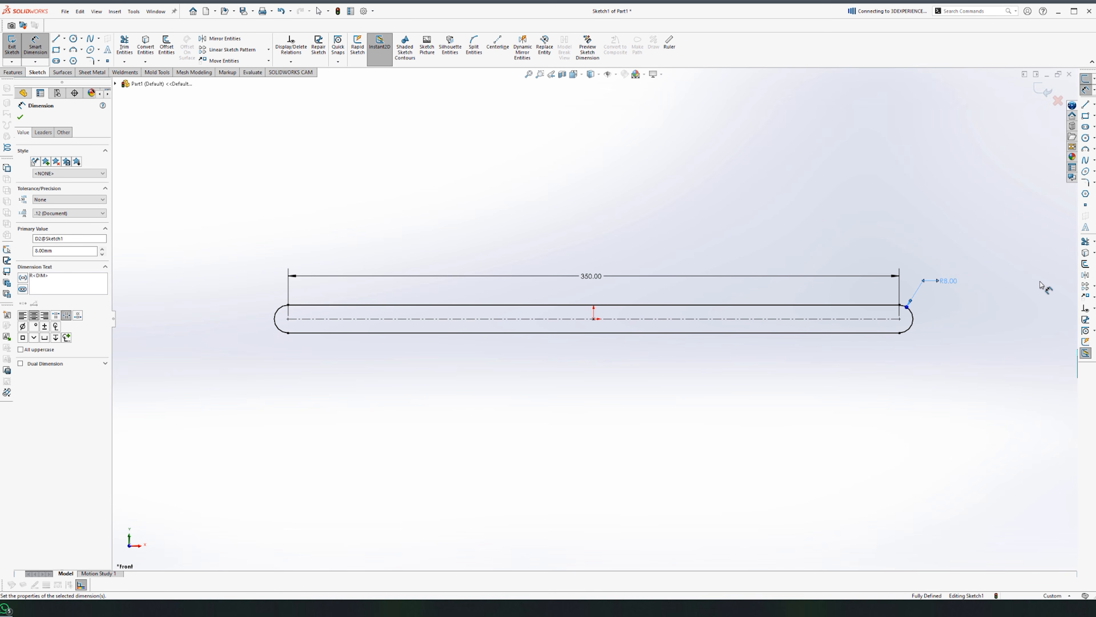
key(Escape)
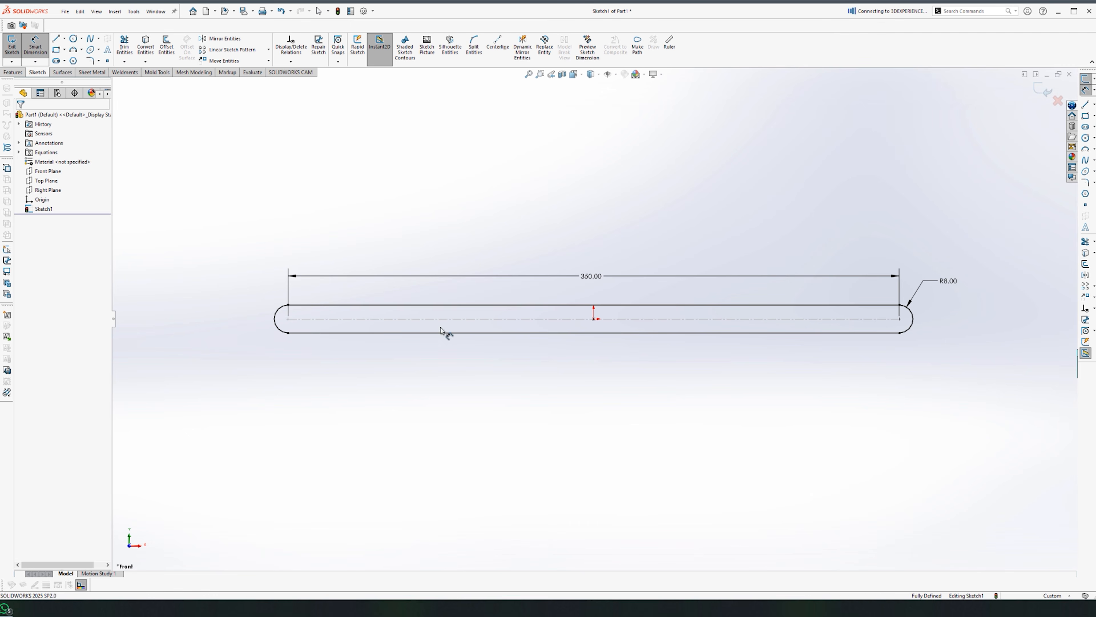
Step: Draw a Ø5.1 circle at the slot's left end centre
right_drag(441, 327, 441, 345)
click(288, 319)
click(295, 326)
right_drag(295, 326, 291, 309)
click(292, 311)
click(279, 291)
text(5)
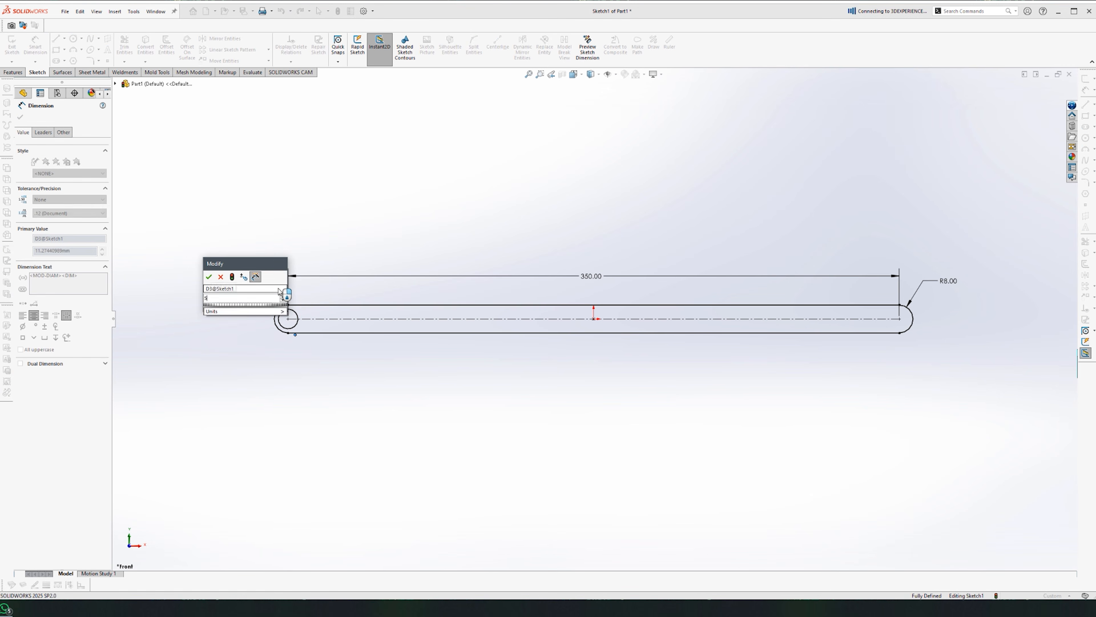
text(.1)
key(Return)
key(Escape)
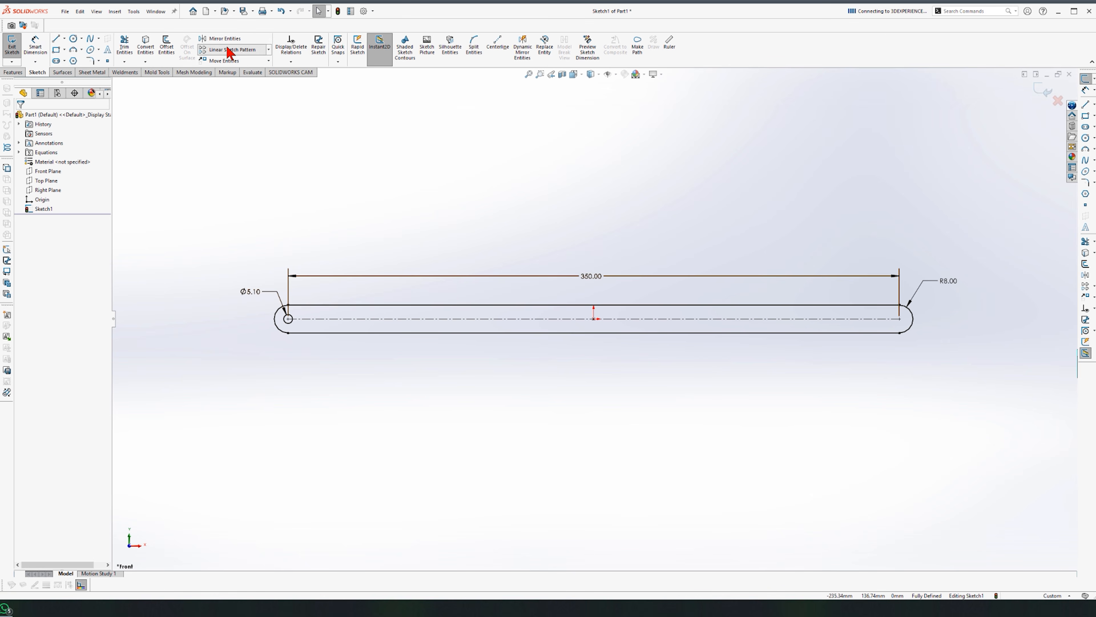
Step: Linear-pattern the circle into 4 holes spaced 350/3 apart along the slot
click(229, 50)
click(73, 347)
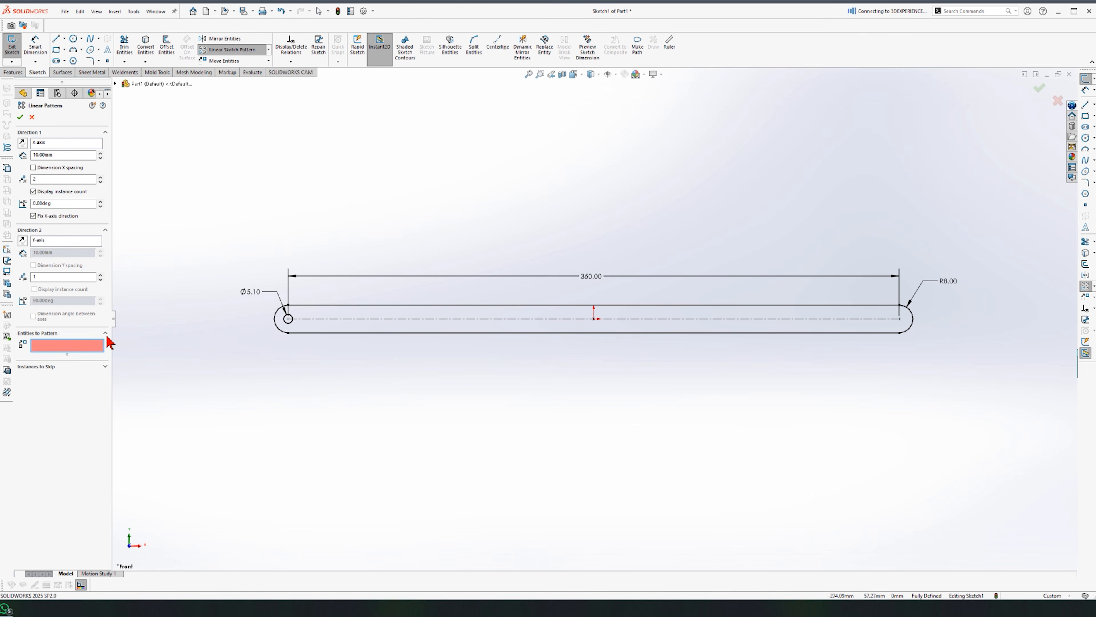
click(285, 322)
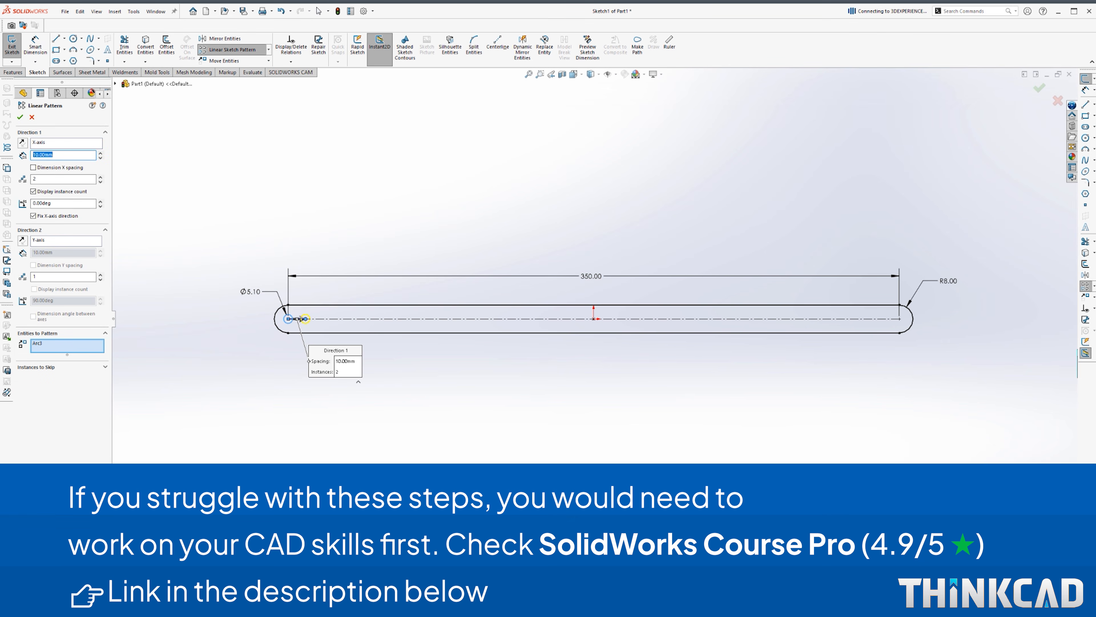
text(350/3)
key(Return)
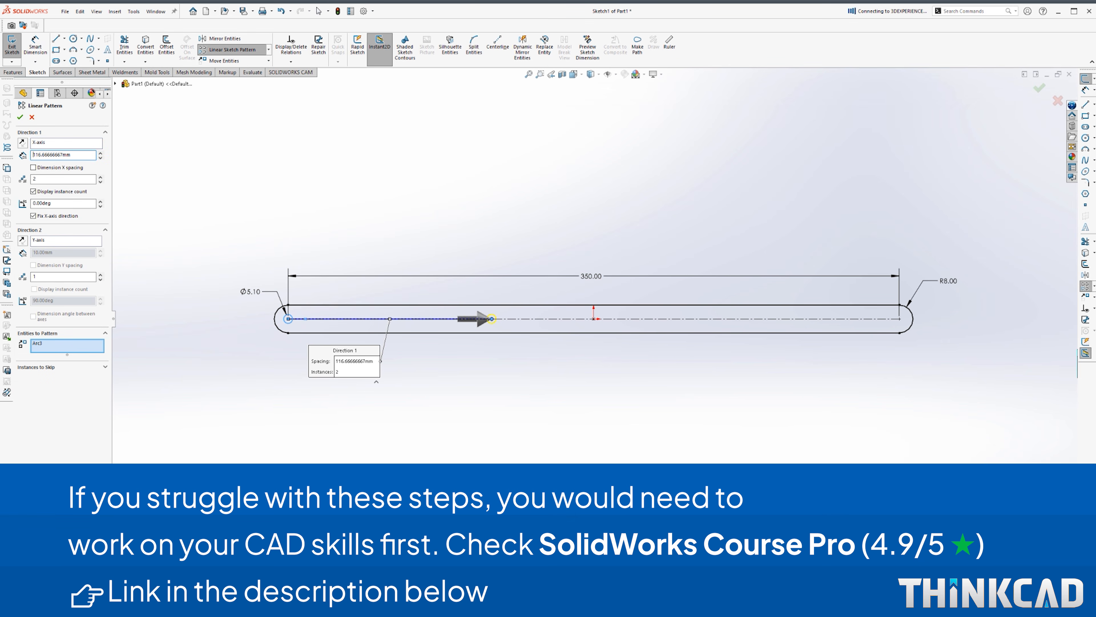
click(101, 177)
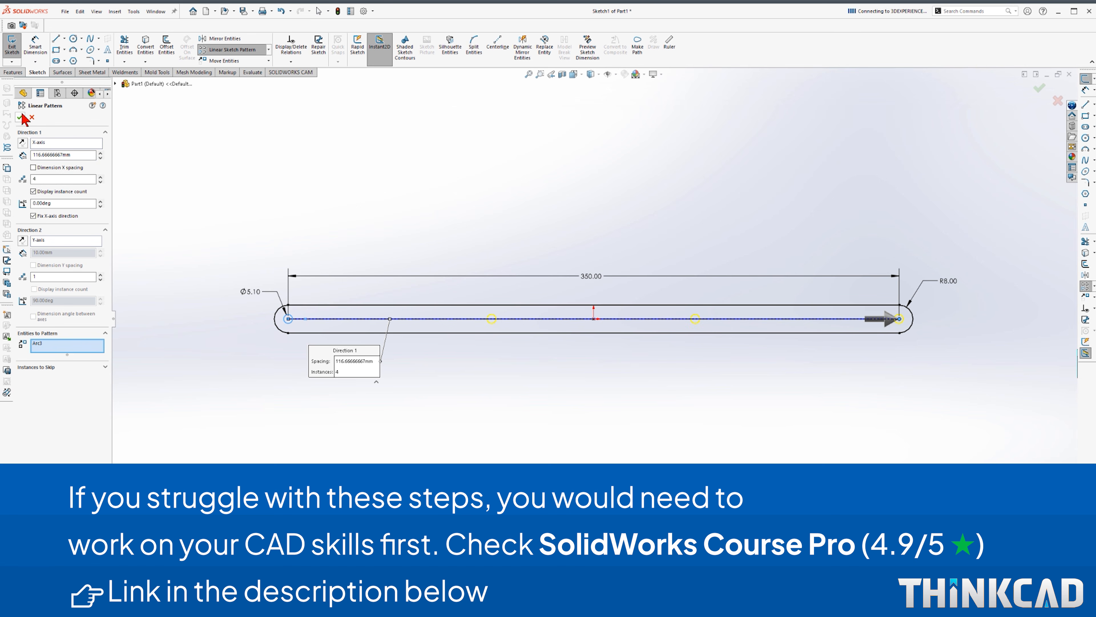
click(21, 117)
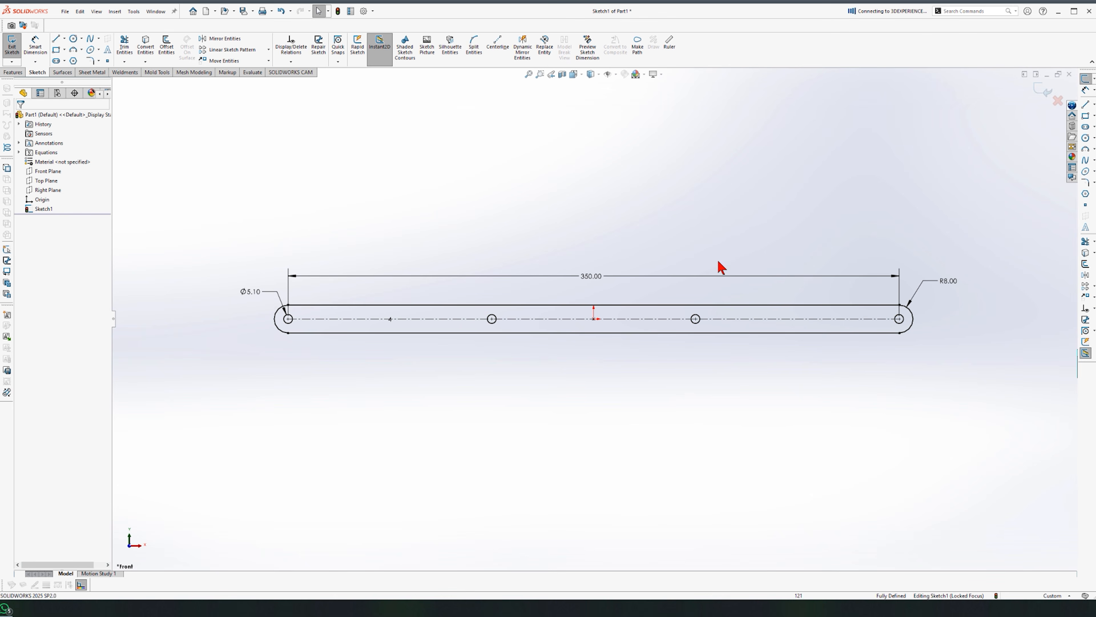
click(13, 74)
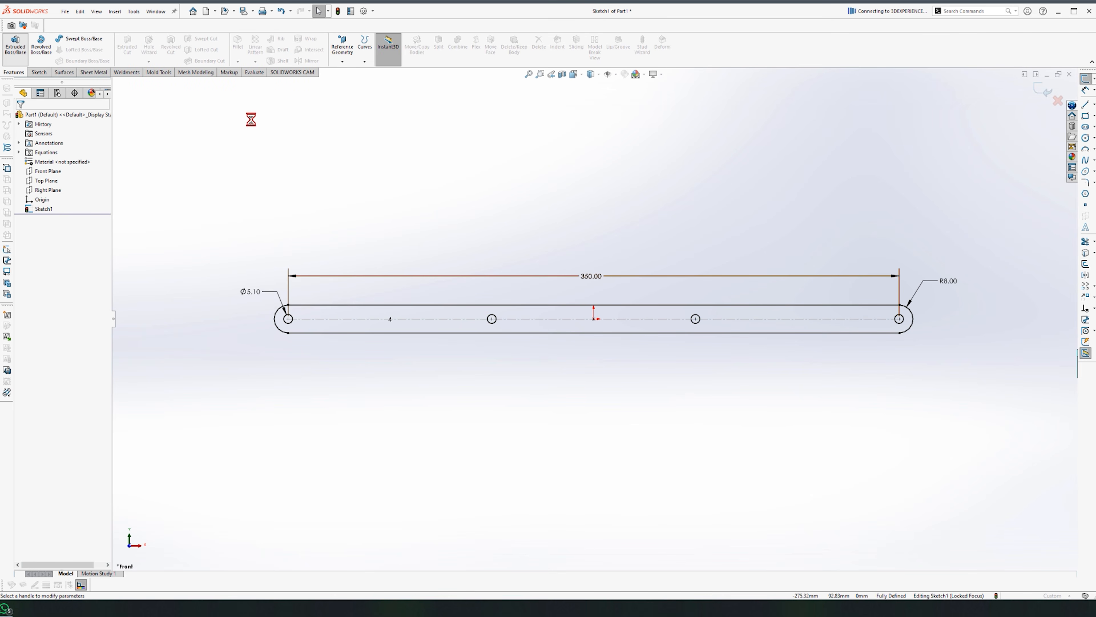
Step: Extrude the slot sketch mid-plane into a bar and place it in a new assembly
click(48, 169)
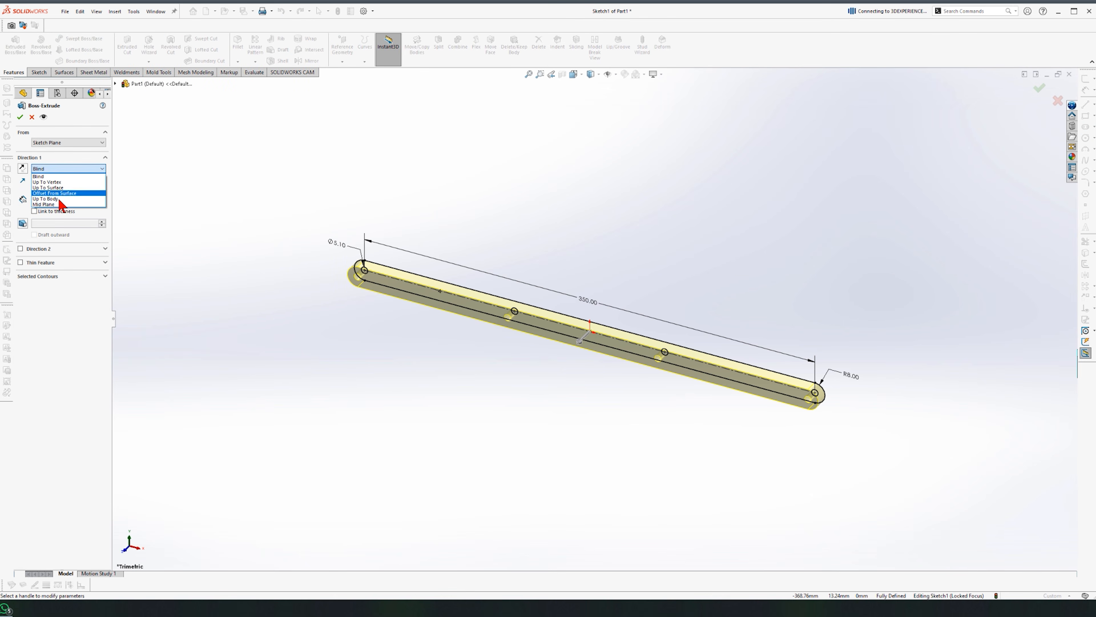
click(61, 204)
key(Return)
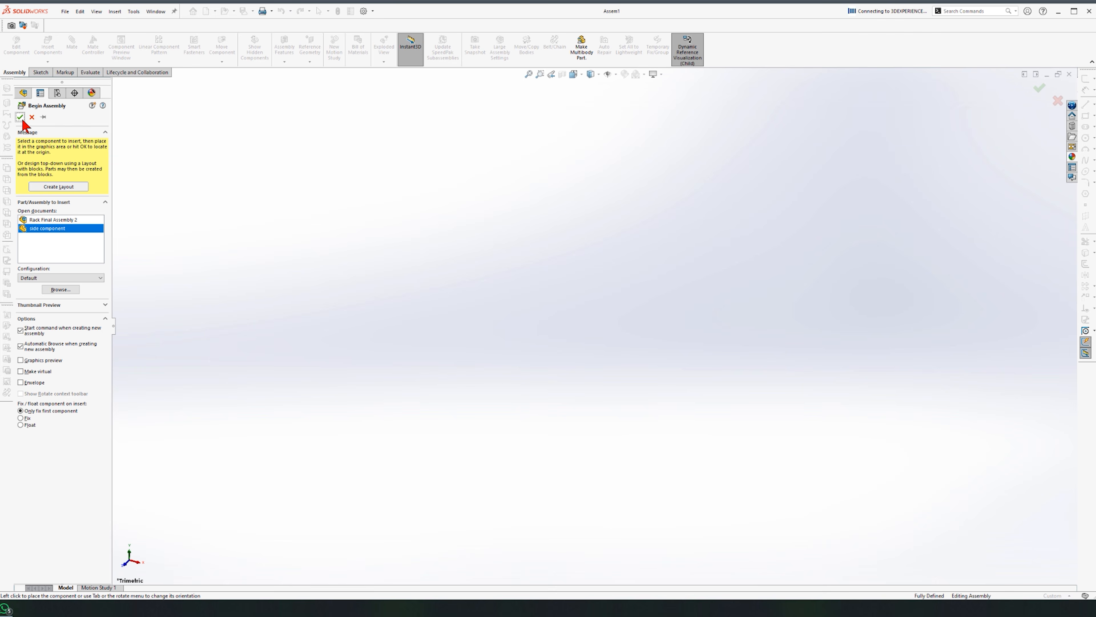
click(382, 396)
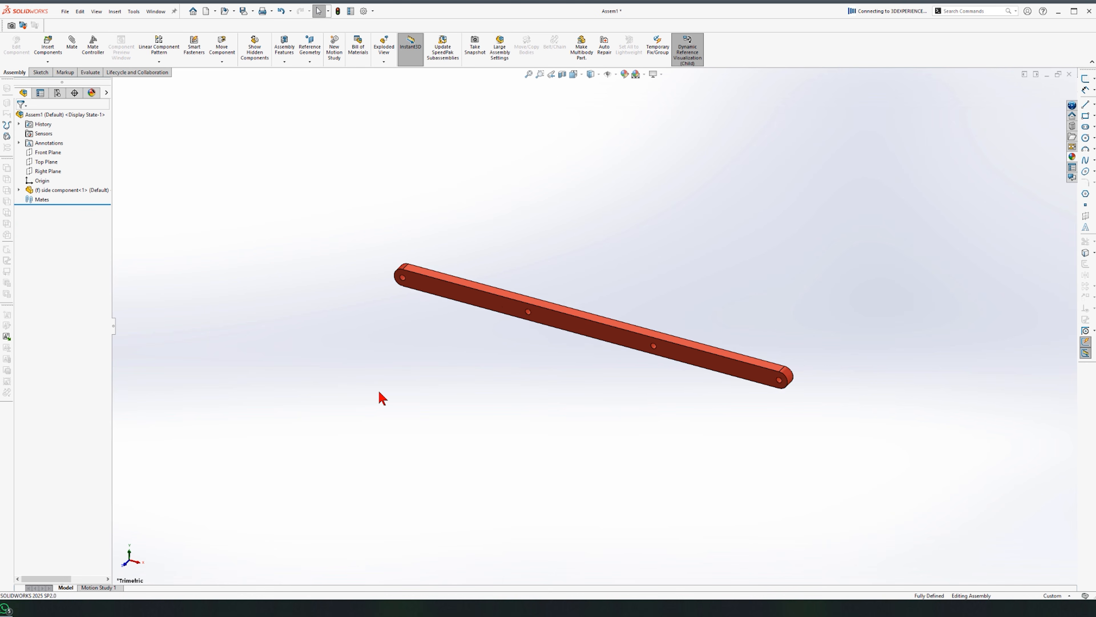
scroll(621, 290, down, 2)
Step: Insert the Shaft and SmartMate it concentric with the side bar's end hole
click(47, 49)
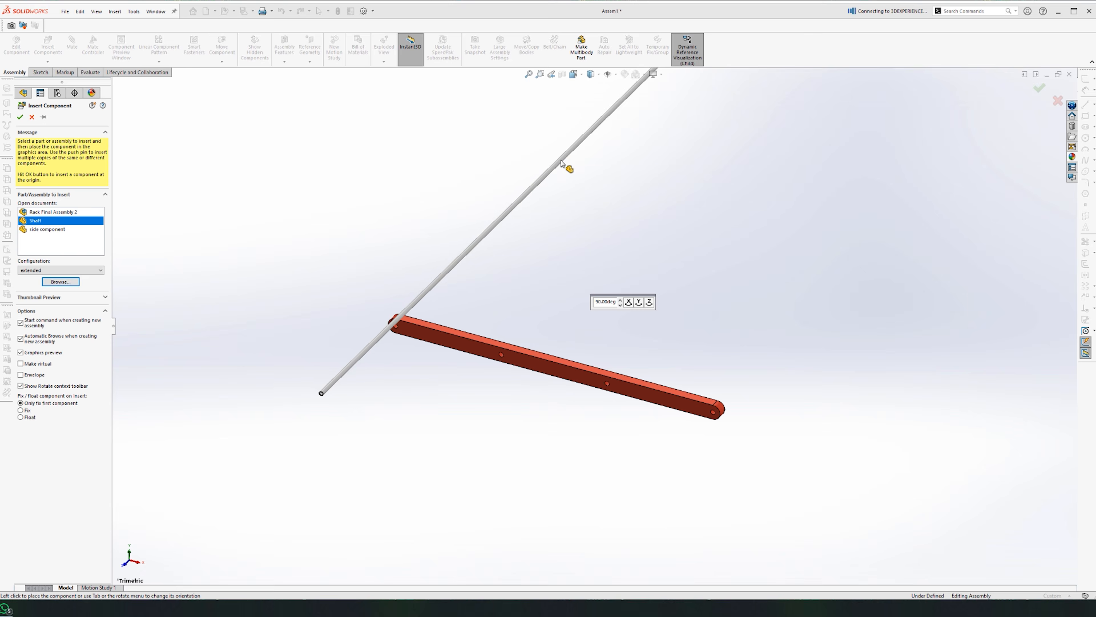
click(399, 334)
scroll(401, 351, down, 4)
alt+drag(295, 516, 551, 283)
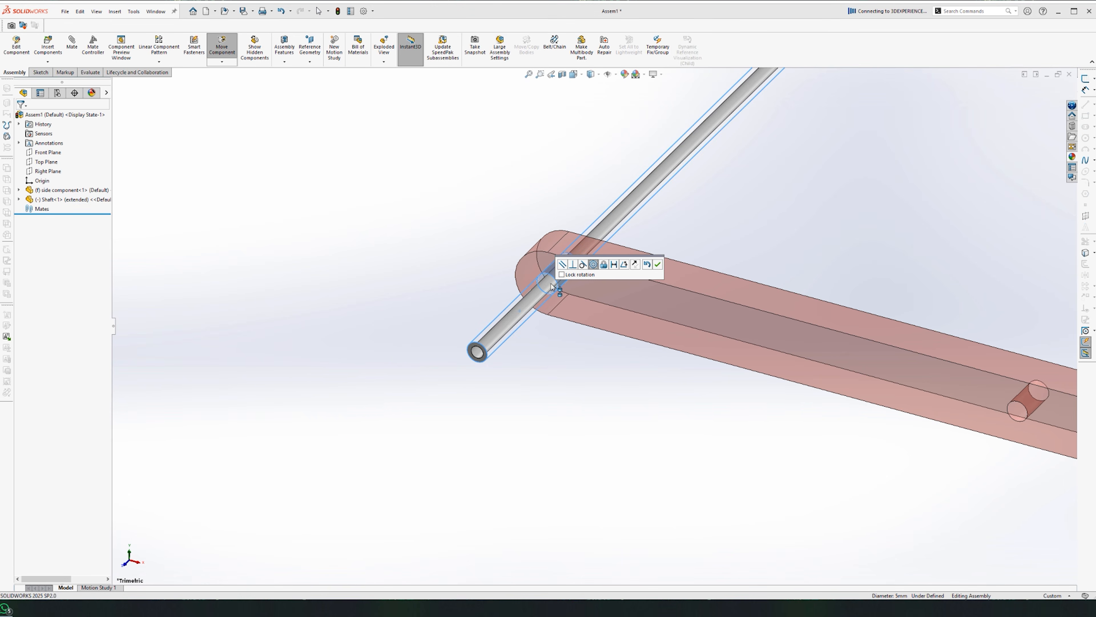
click(657, 264)
scroll(524, 362, down, 5)
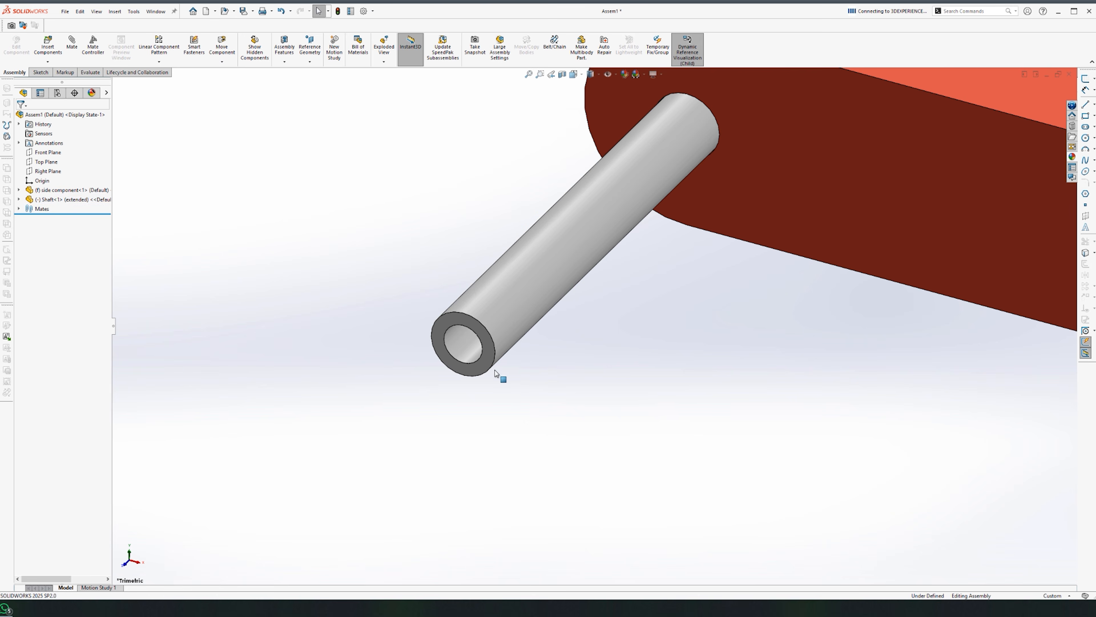
Step: Start a Linear Component Pattern using the bar's top edge as direction
click(489, 353)
scroll(777, 130, up, 10)
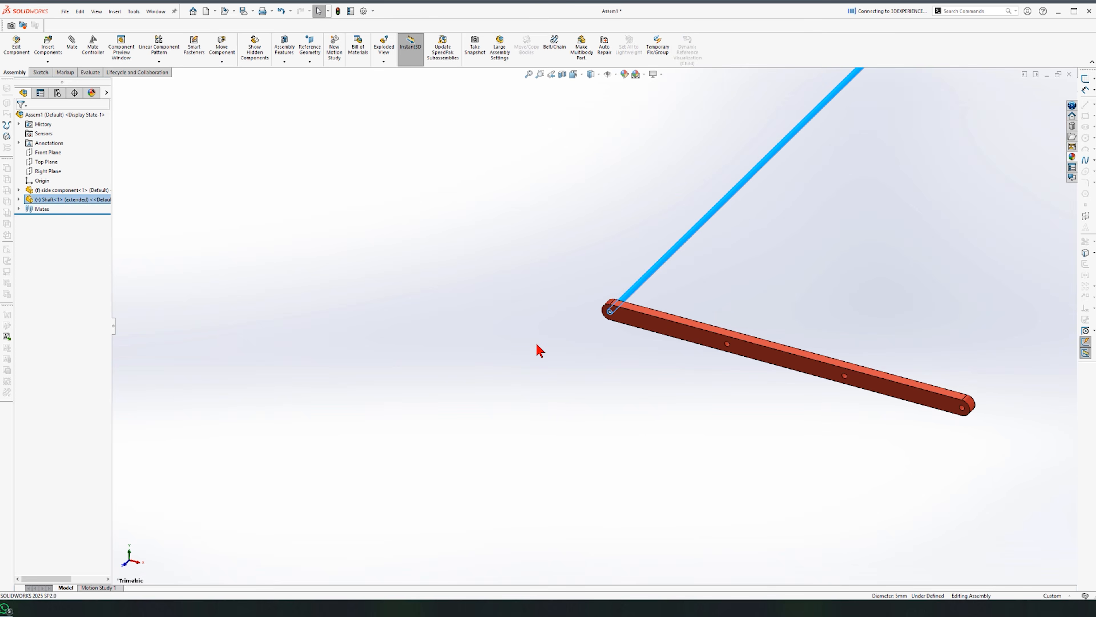
scroll(605, 311, up, 5)
scroll(695, 303, down, 3)
click(687, 264)
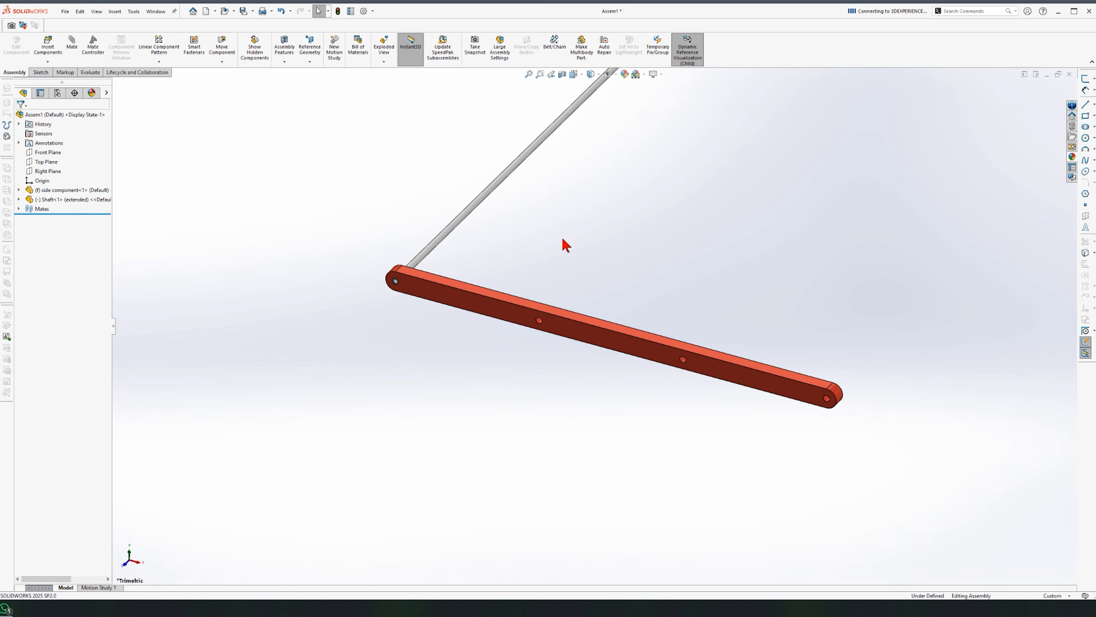
click(159, 48)
click(479, 287)
Step: Pattern Shaft<1> into 3 instances spaced 350/3 (≈116.67 mm) along the bar
click(61, 309)
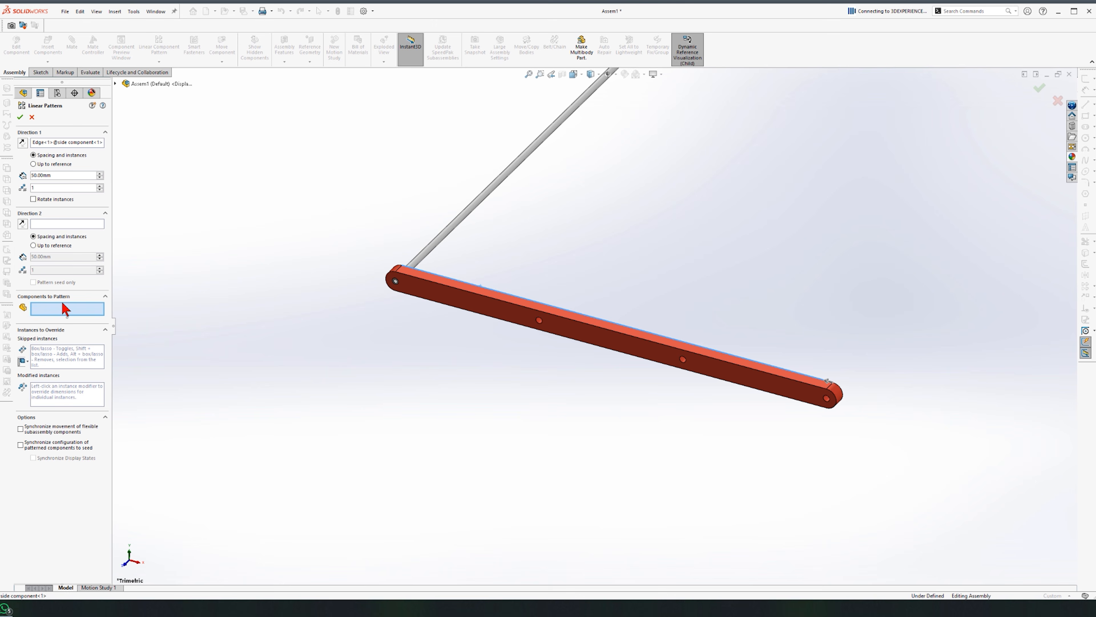
click(458, 221)
text(350)
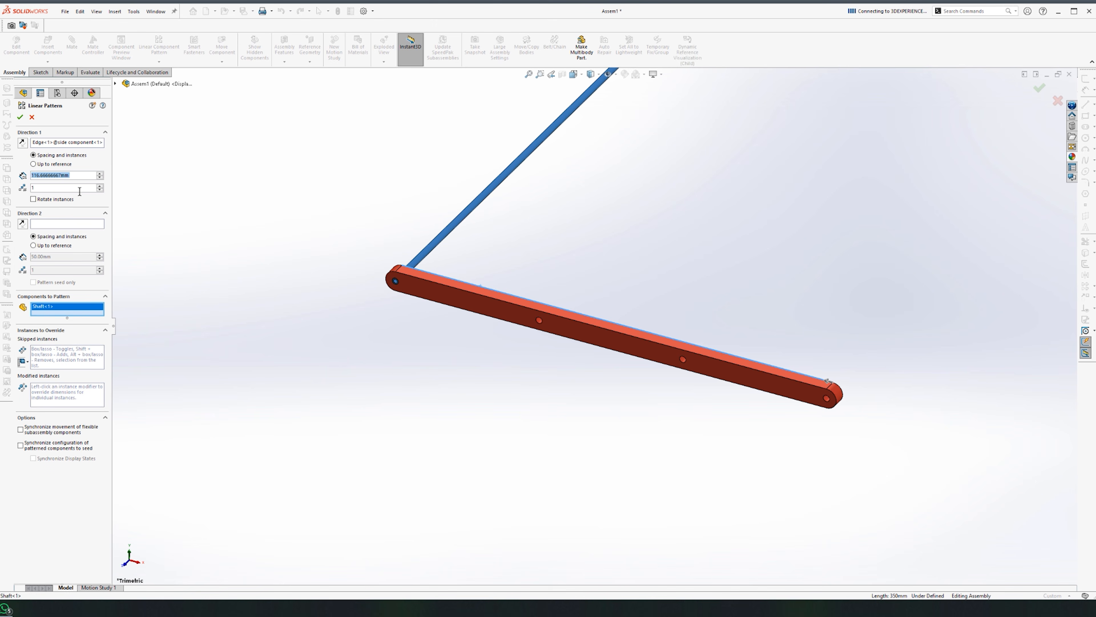
click(100, 186)
click(101, 186)
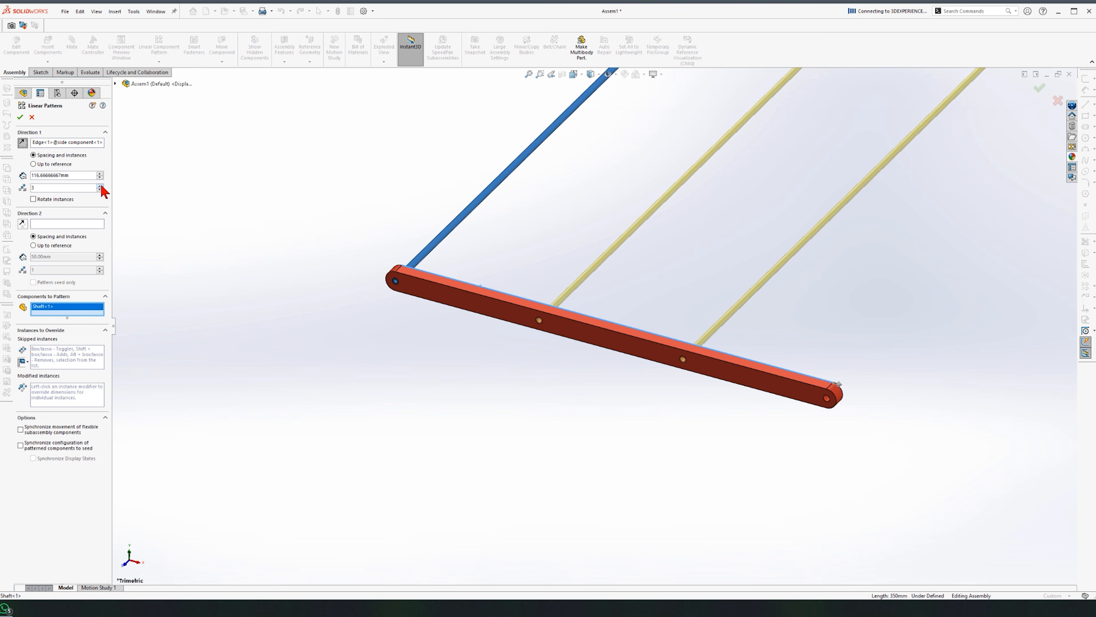
click(20, 117)
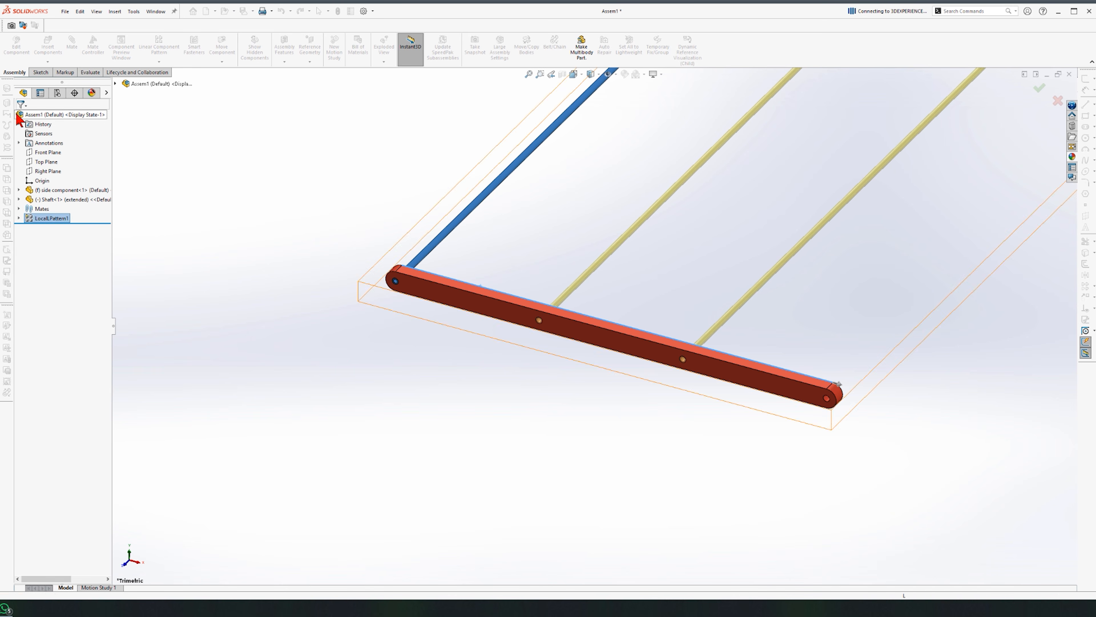
scroll(720, 497, up, 7)
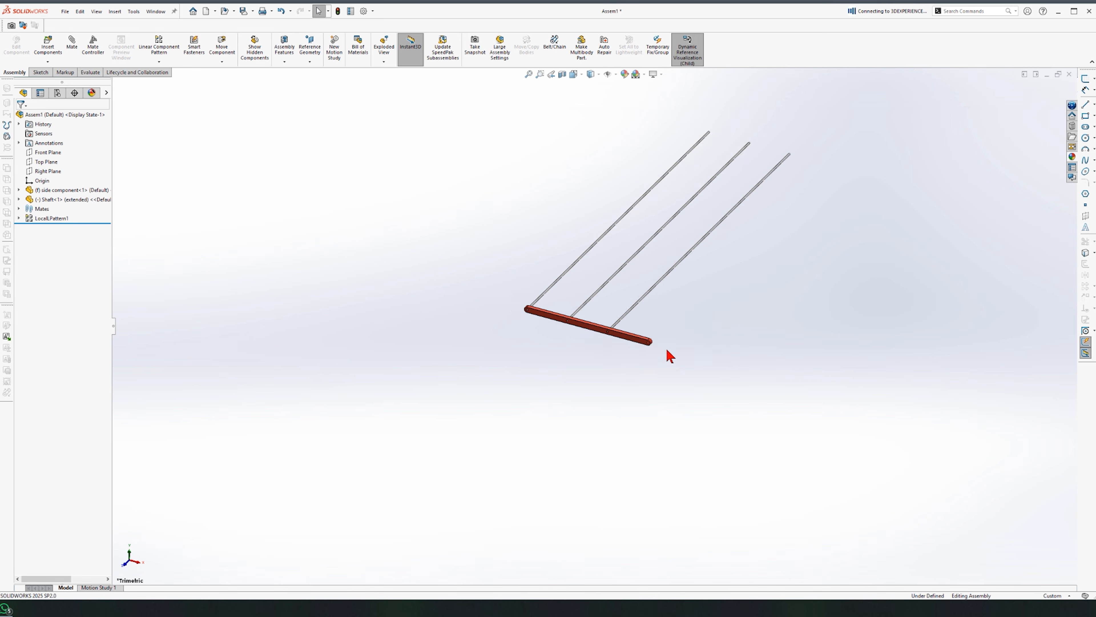
scroll(686, 207, down, 3)
middle_drag(673, 298, 614, 357)
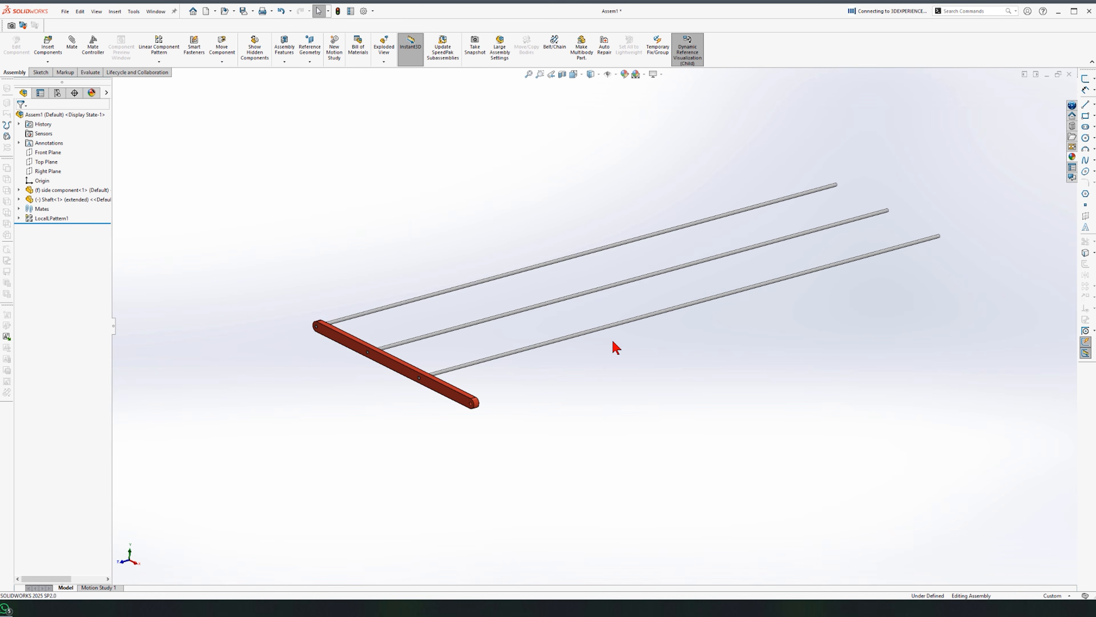
scroll(504, 320, down, 4)
Step: Select Shaft<1>'s Front Plane as the mirror plane for mirroring components
click(20, 199)
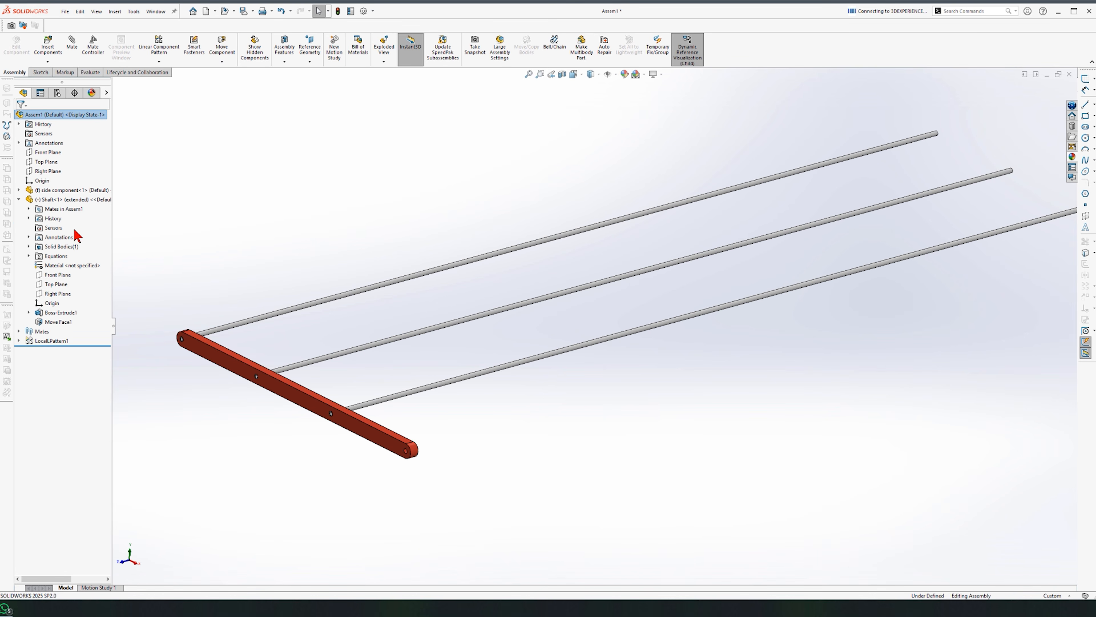
click(57, 274)
scroll(574, 341, up, 2)
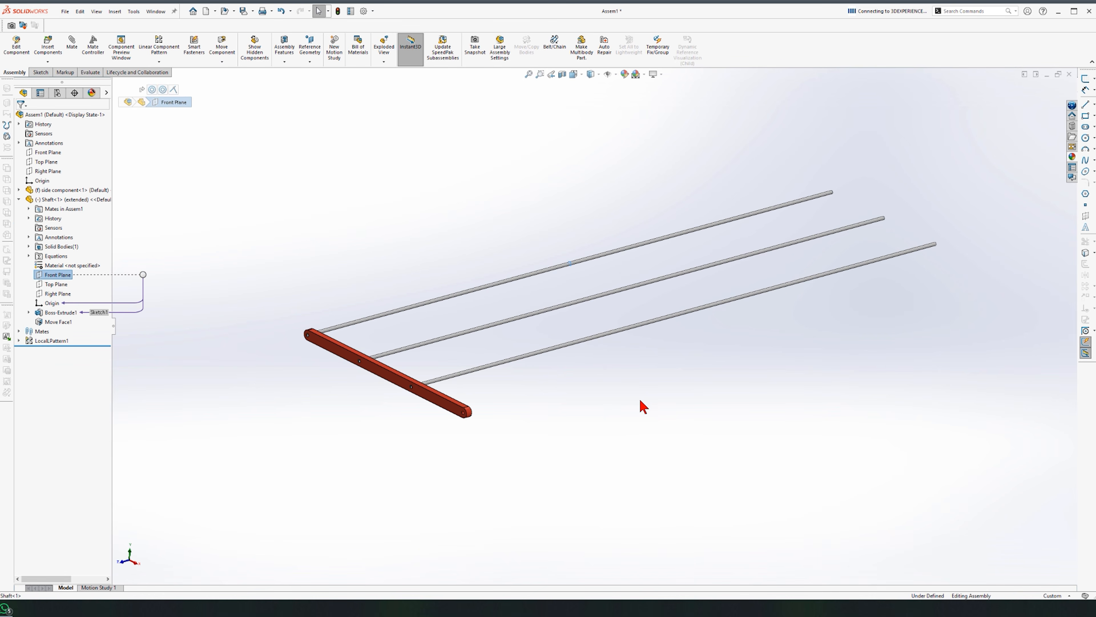
click(158, 62)
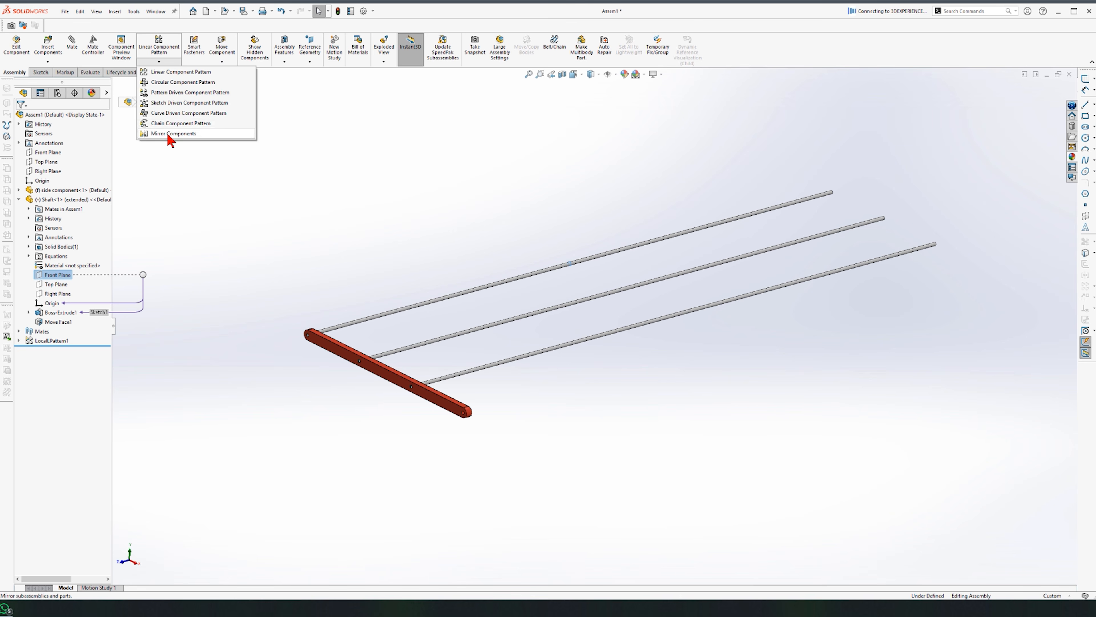
Step: Mirror the side component about the shaft's Front Plane to add a second side bar
click(343, 348)
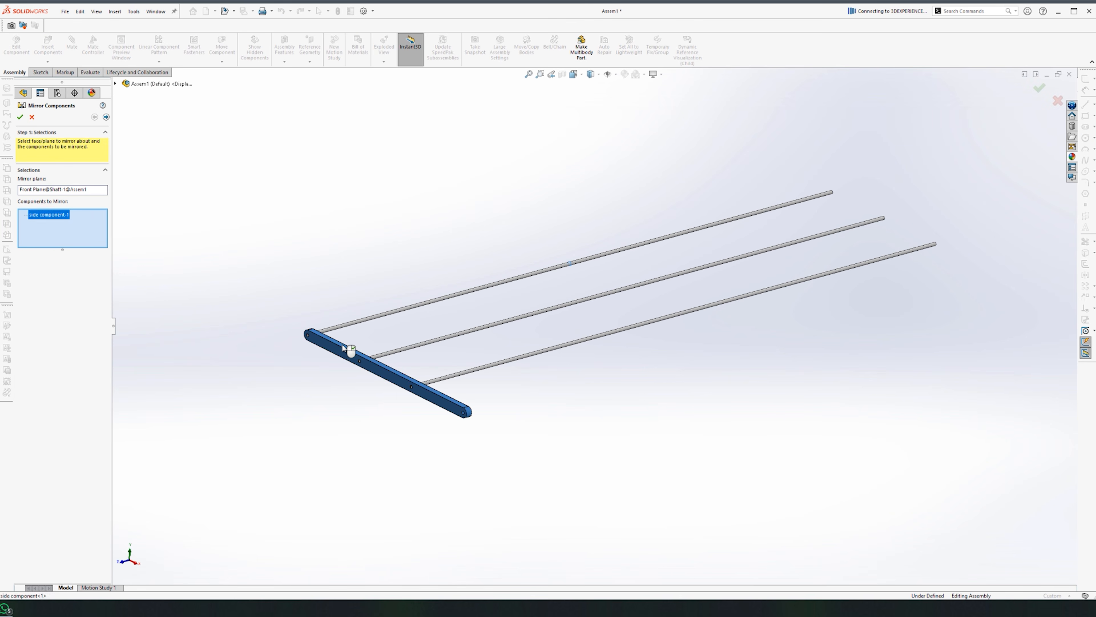
key(Return)
middle_drag(672, 413, 751, 379)
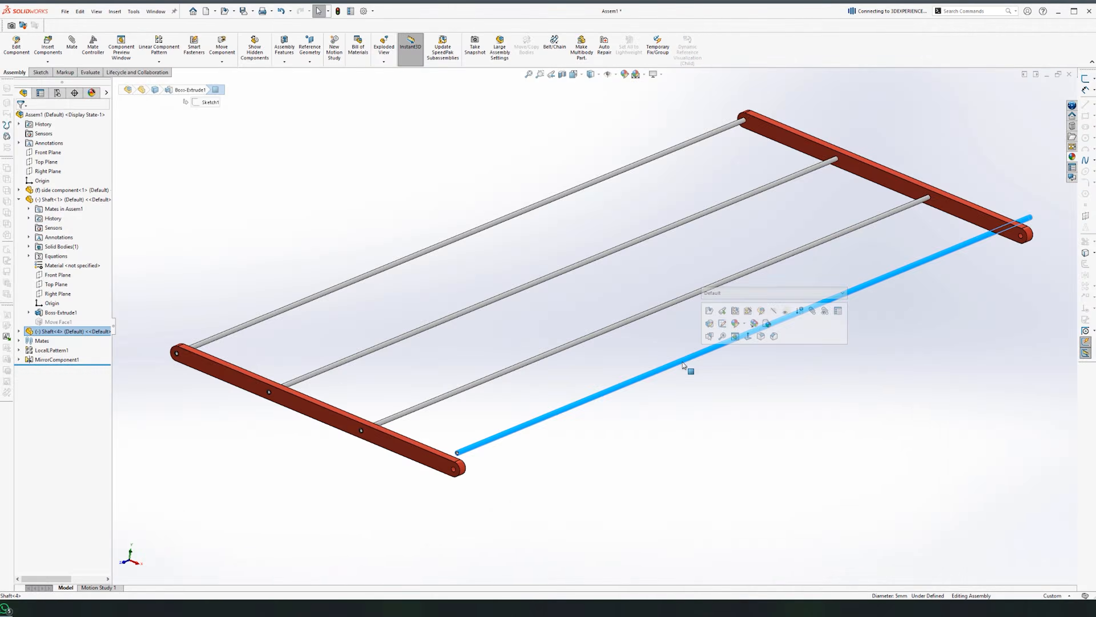
Step: Switch the fourth shaft to its extended configuration
click(723, 294)
click(717, 306)
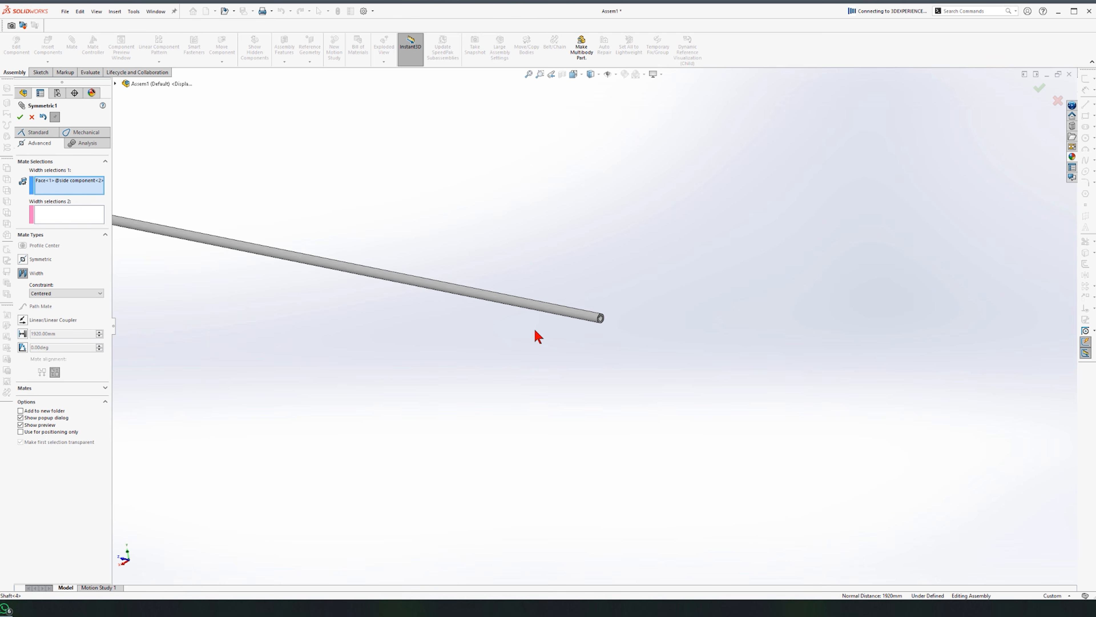
scroll(538, 337, down, 5)
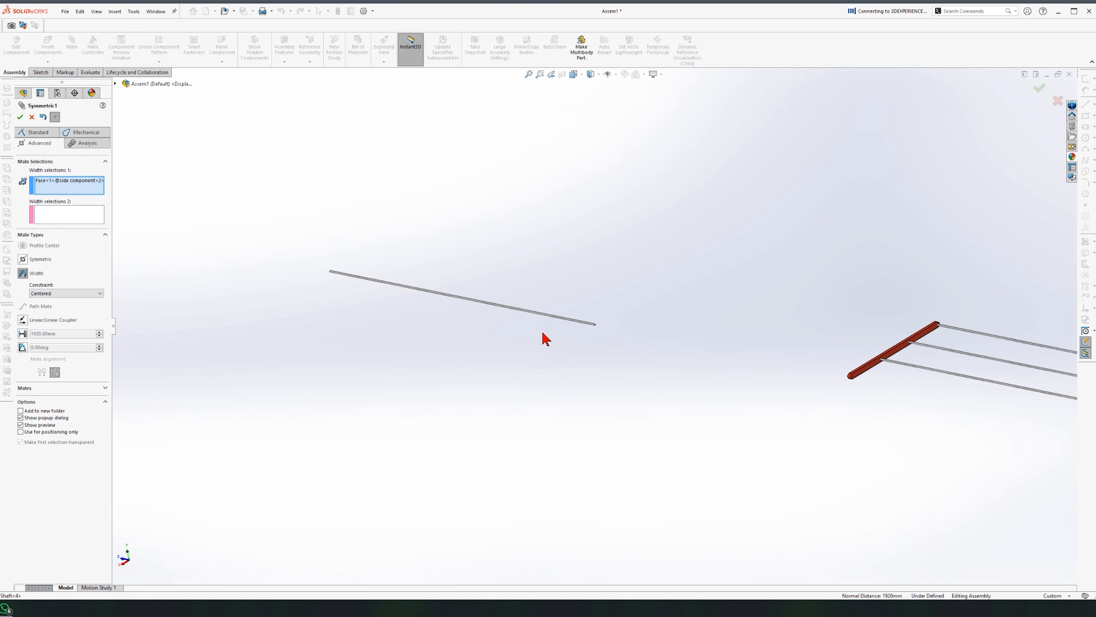
scroll(741, 362, up, 3)
scroll(732, 367, up, 8)
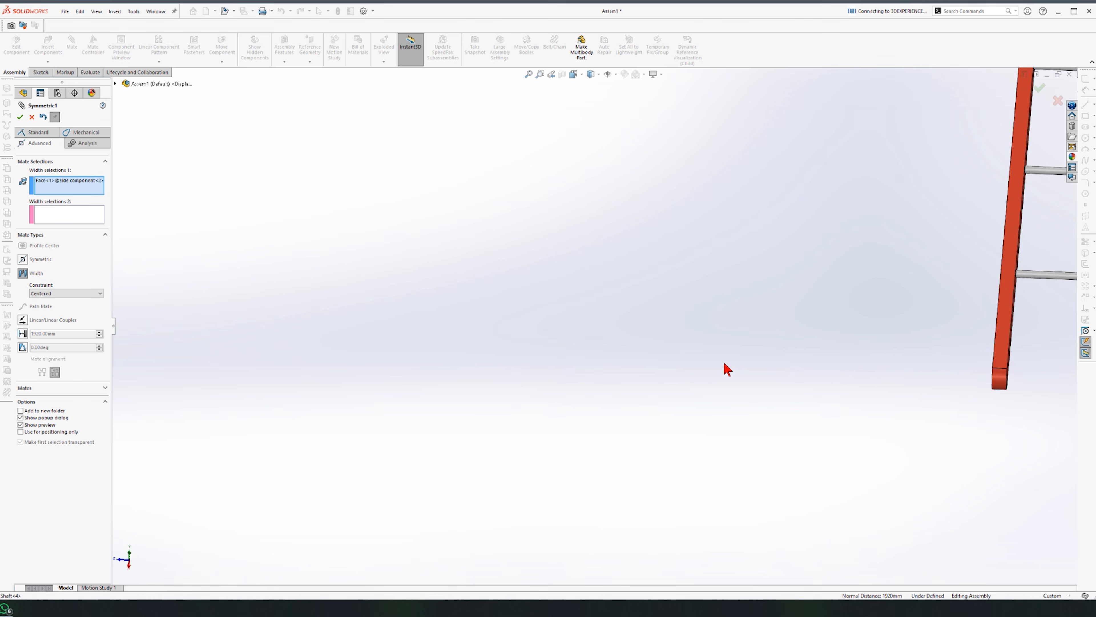
Step: Width-mate the fourth shaft centred between both side bars' end faces
click(592, 184)
scroll(500, 337, down, 8)
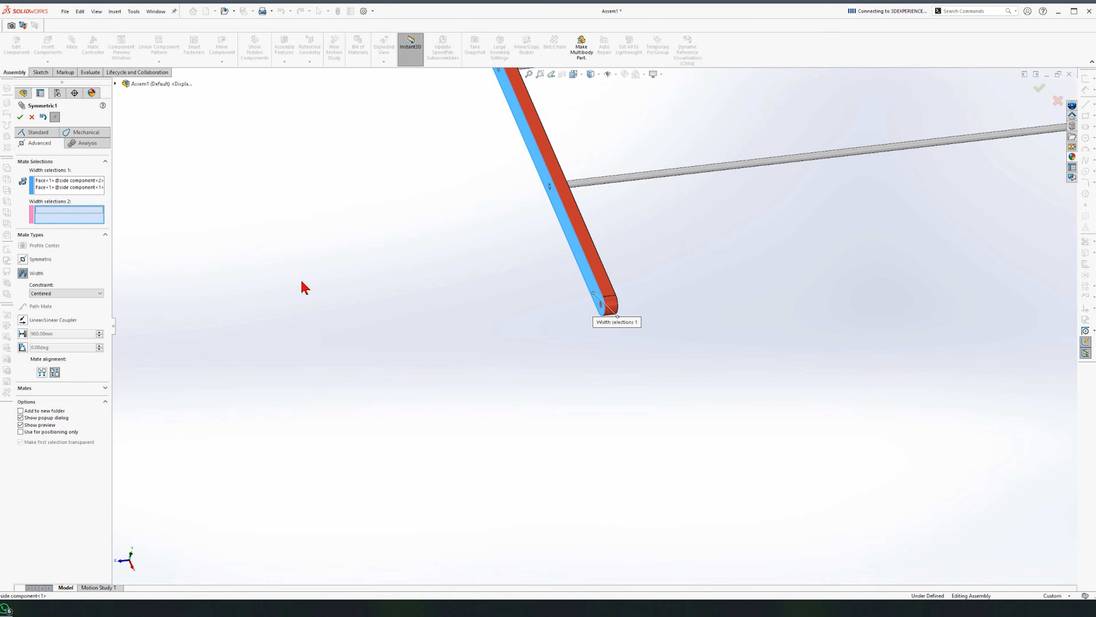
scroll(475, 355, up, 5)
scroll(507, 324, up, 5)
middle_drag(709, 307, 617, 341)
scroll(708, 203, up, 4)
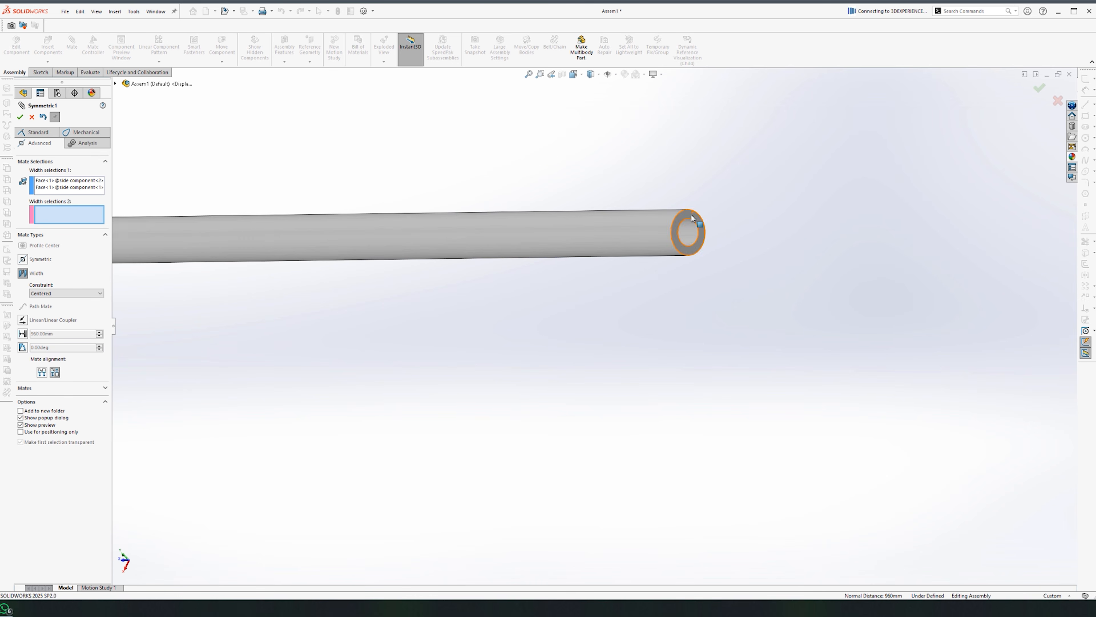
scroll(480, 331, down, 6)
middle_drag(448, 362, 285, 348)
scroll(285, 347, up, 8)
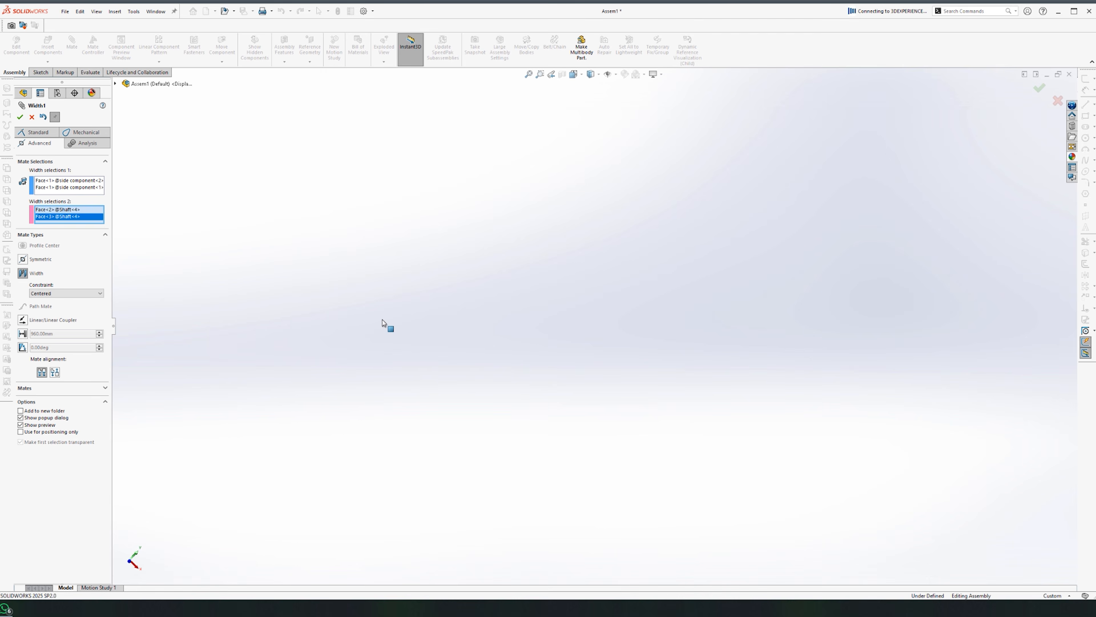
click(20, 117)
scroll(270, 302, down, 10)
middle_drag(270, 302, 329, 392)
scroll(346, 380, down, 1)
click(21, 116)
Step: Save the assembly as 'Top Rack sub assembly'
key(ctrl+s)
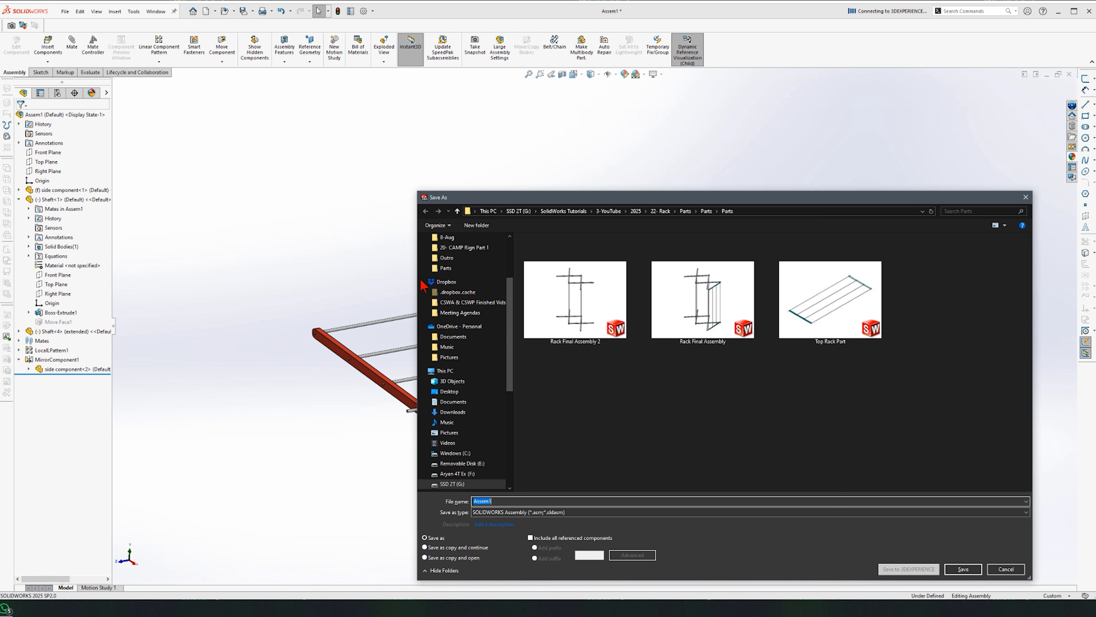
text(To)
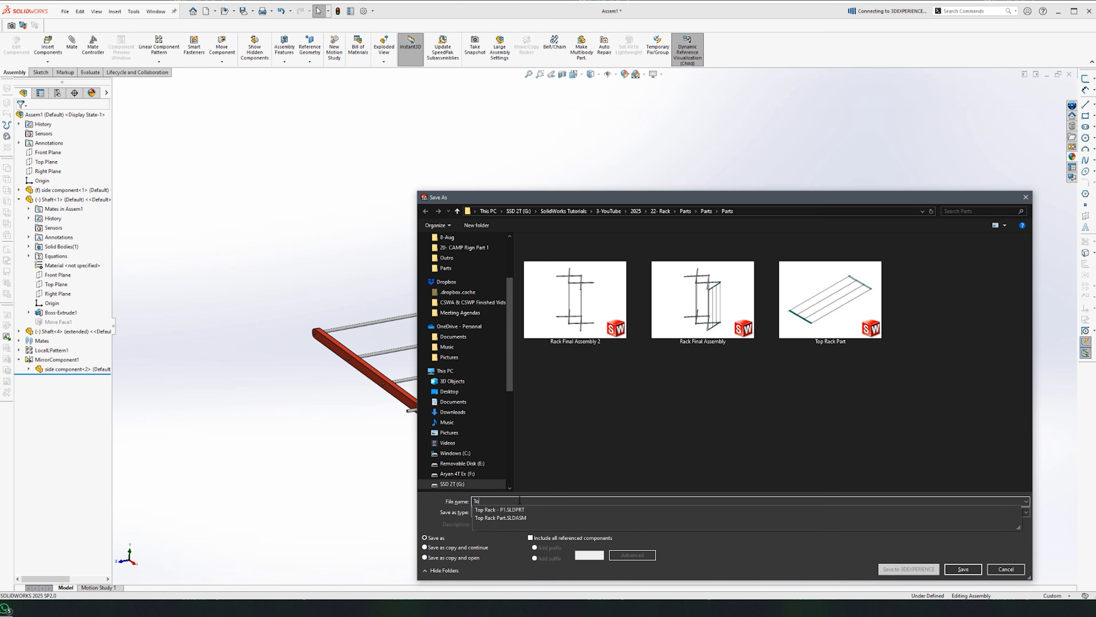
text(p)
text(Rack sub assembly)
key(Return)
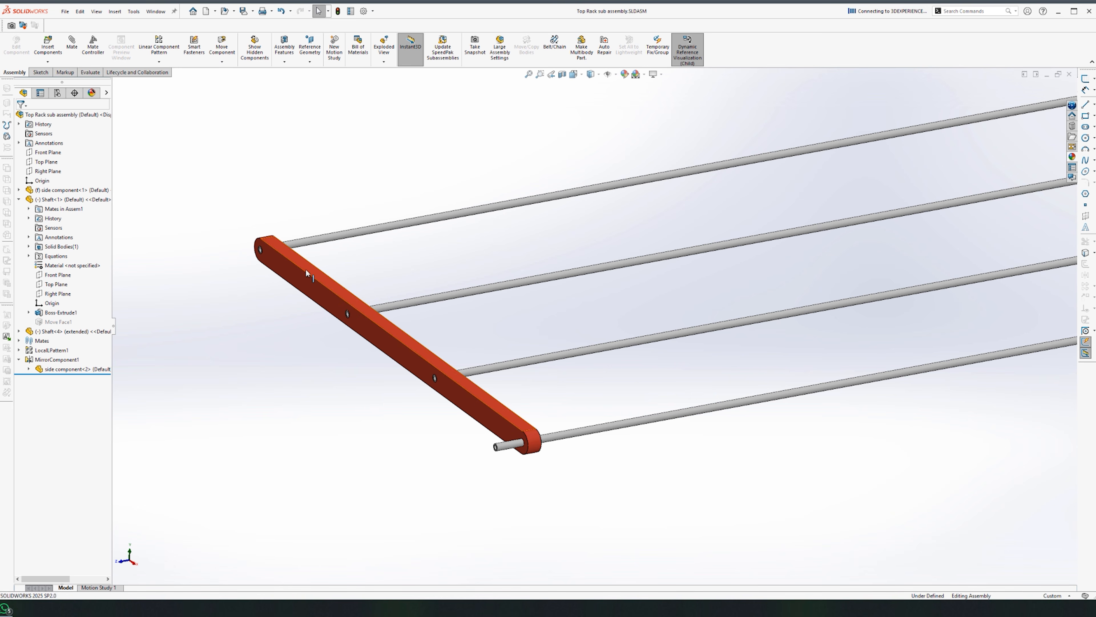
Step: Open the side component and start a flat-head countersunk Hole Wizard hole for M3 screws
click(333, 272)
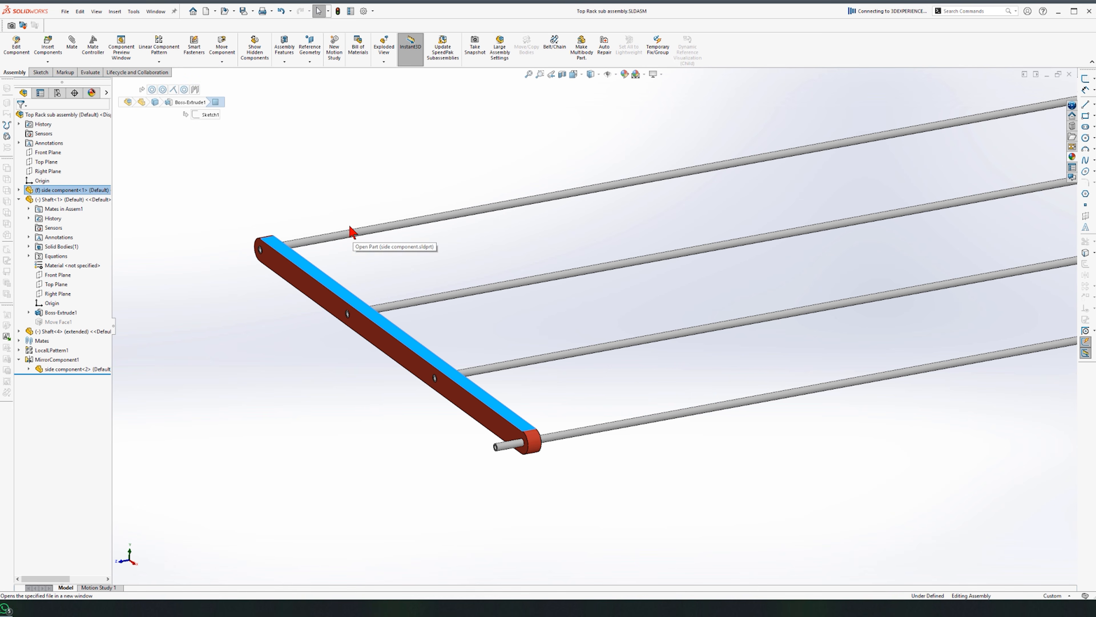
click(348, 224)
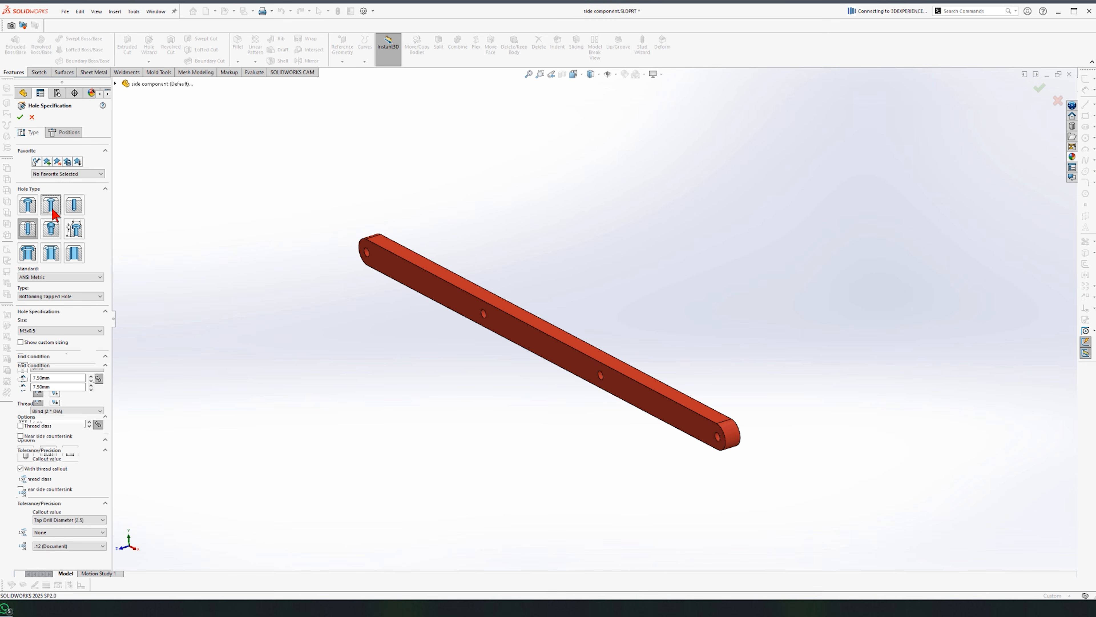
click(51, 206)
middle_drag(396, 381, 287, 373)
scroll(283, 372, down, 5)
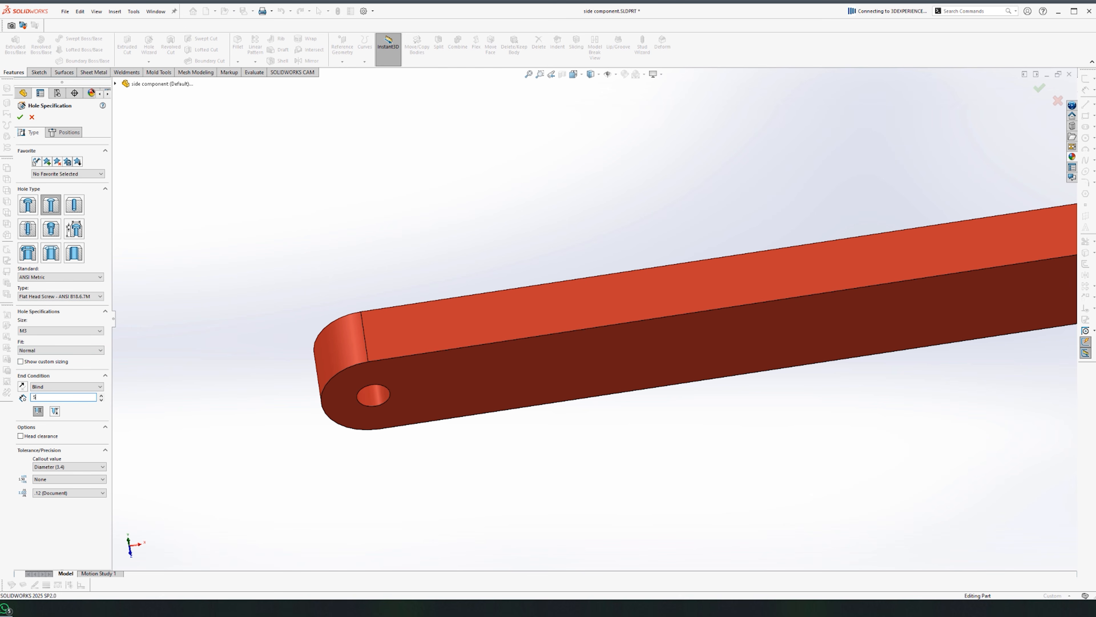
click(65, 135)
click(39, 132)
click(58, 133)
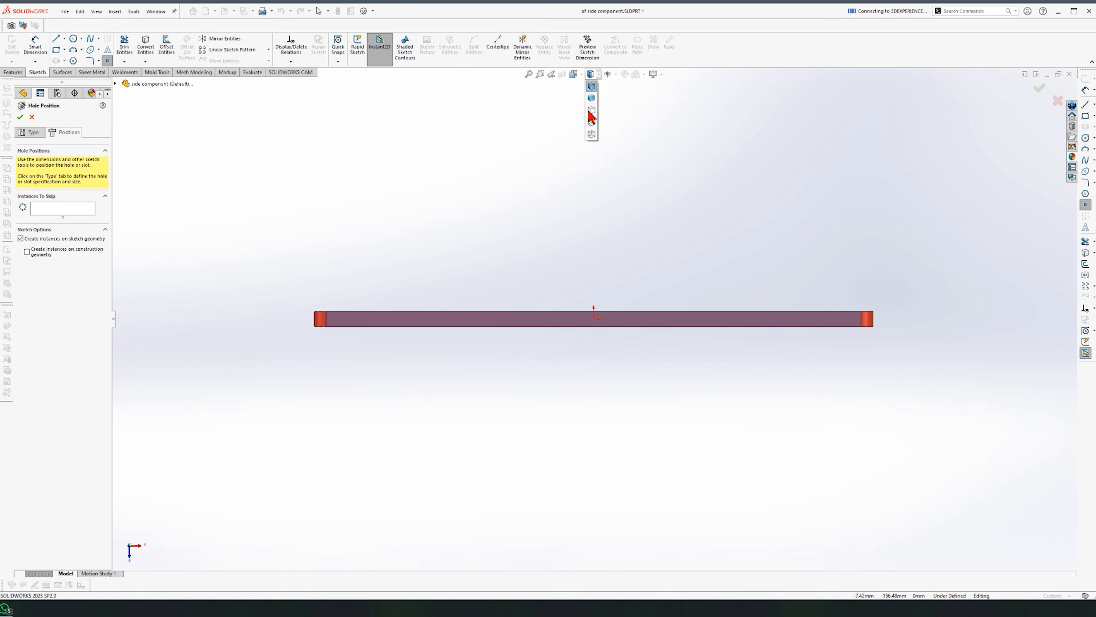
Step: Place the countersunk hole positions on the shaded bar and finish the holes
click(591, 98)
scroll(335, 328, down, 5)
scroll(462, 279, up, 6)
scroll(526, 337, down, 8)
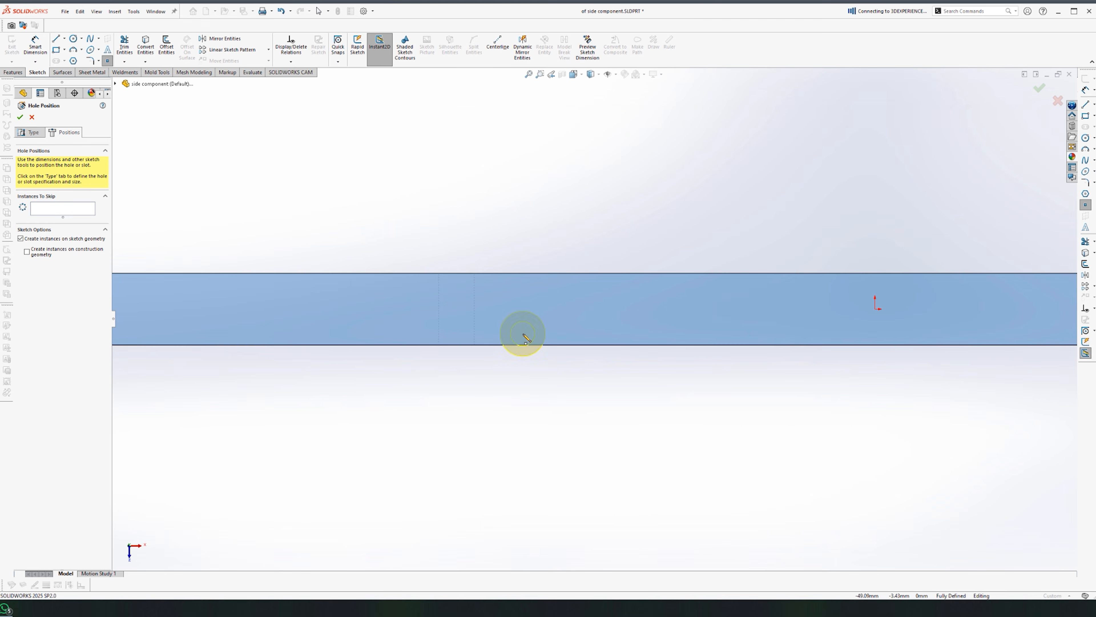
scroll(526, 400, up, 4)
scroll(561, 312, down, 5)
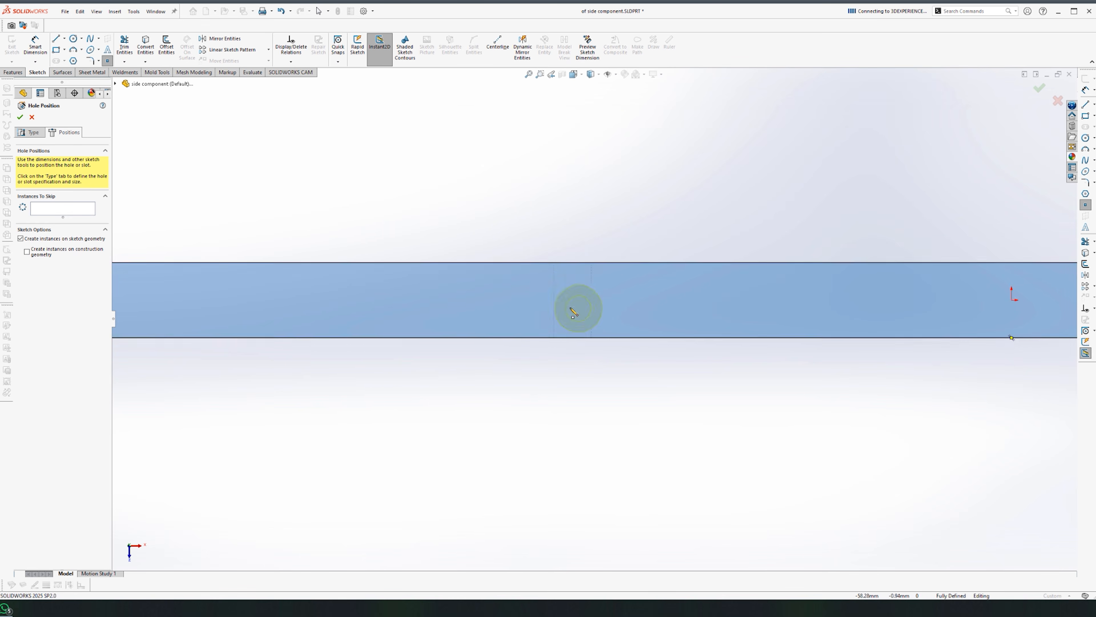
scroll(575, 300, up, 4)
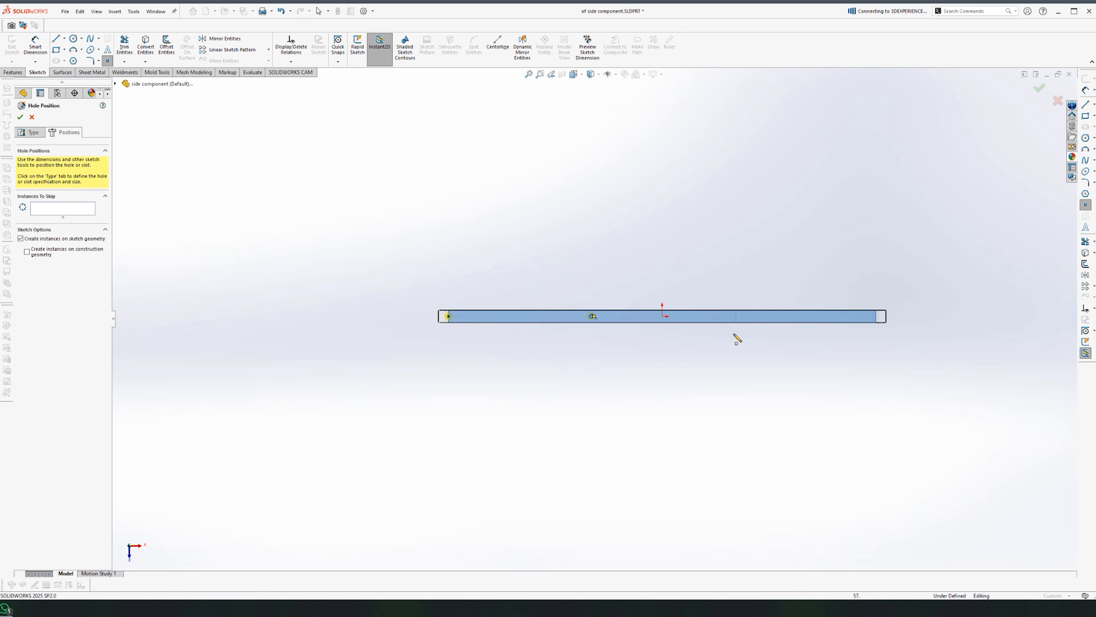
scroll(670, 274, down, 6)
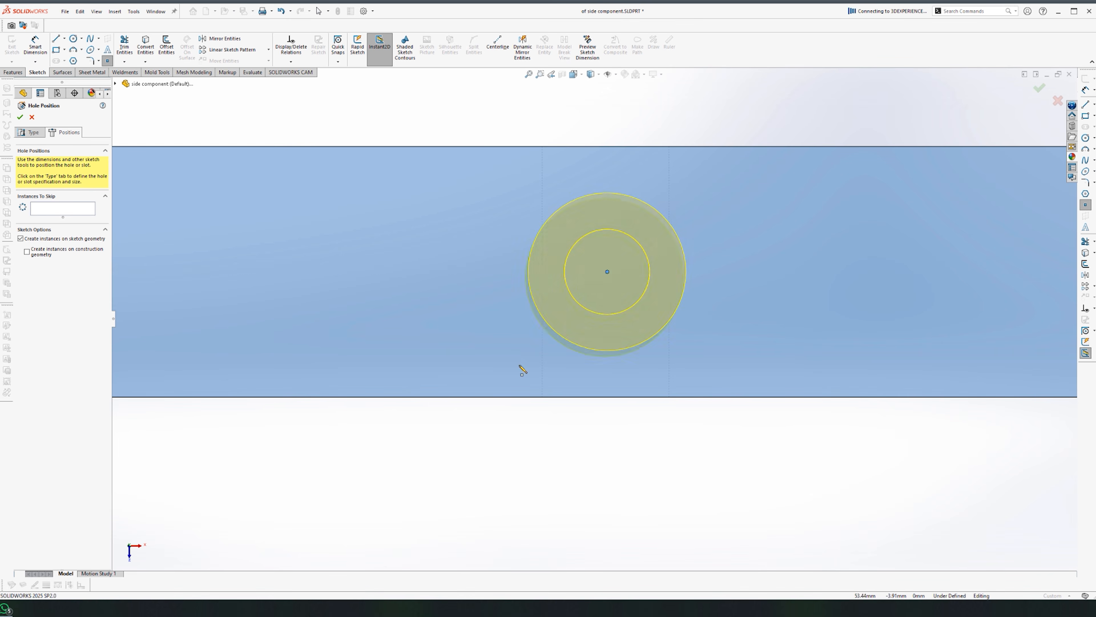
scroll(613, 365, up, 2)
key(Return)
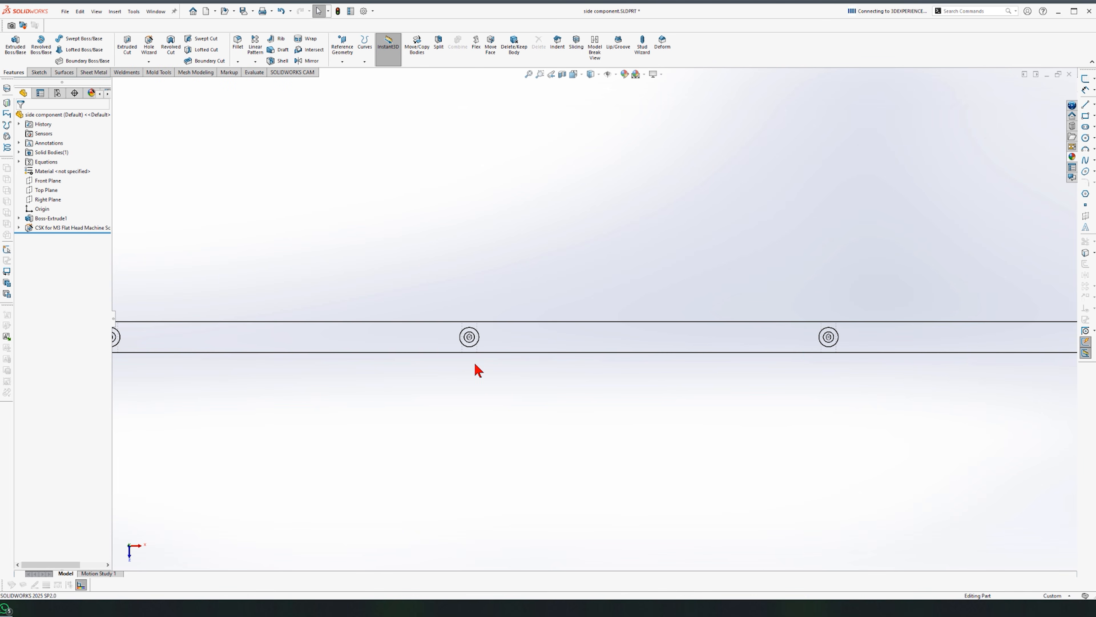
Step: Review the holes, confirm the countersunk hole specification, and save the side component
click(592, 74)
click(591, 87)
middle_drag(511, 367, 501, 285)
scroll(600, 458, down, 8)
mouse_move(561, 466)
middle_down()
mouse_move(531, 443)
mouse_move(556, 441)
middle_up()
click(70, 228)
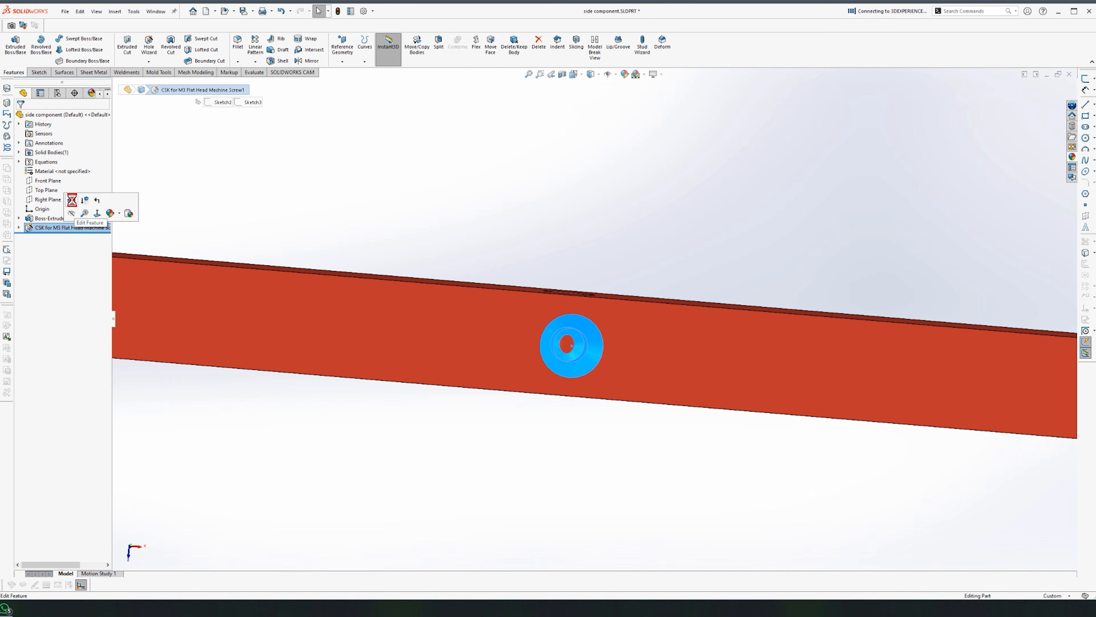
click(71, 198)
key(Return)
middle_drag(578, 259, 646, 275)
scroll(585, 147, up, 5)
scroll(764, 366, up, 3)
scroll(761, 361, down, 2)
key(ctrl+s)
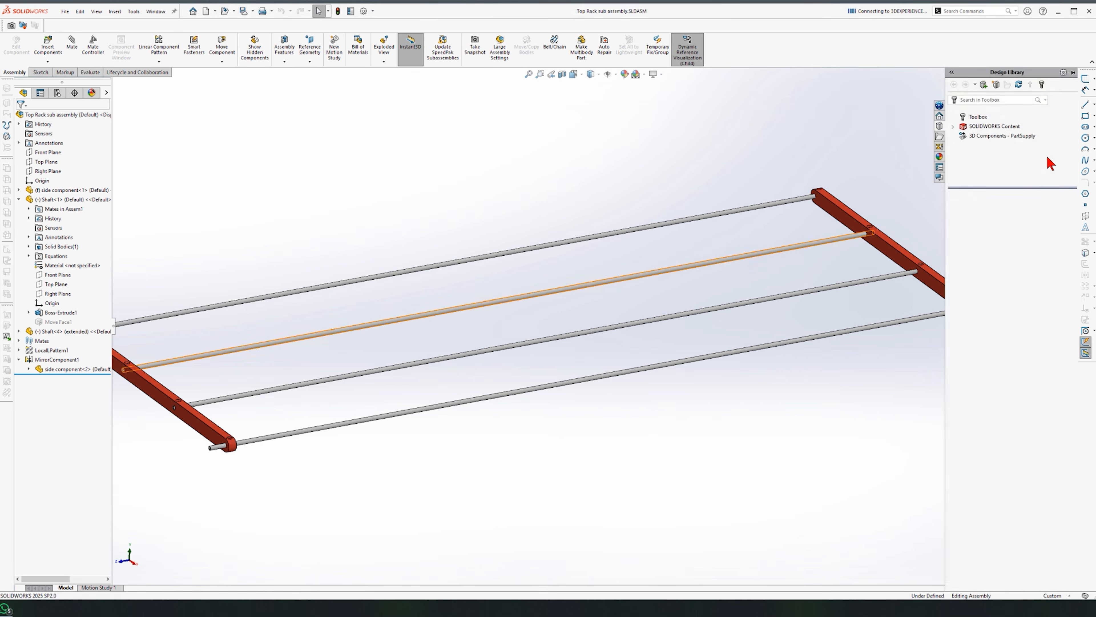
Step: Drag a countersunk flat-head machine screw from Toolbox onto the side bar hole
click(992, 147)
click(1006, 142)
click(1034, 144)
drag(971, 254, 233, 442)
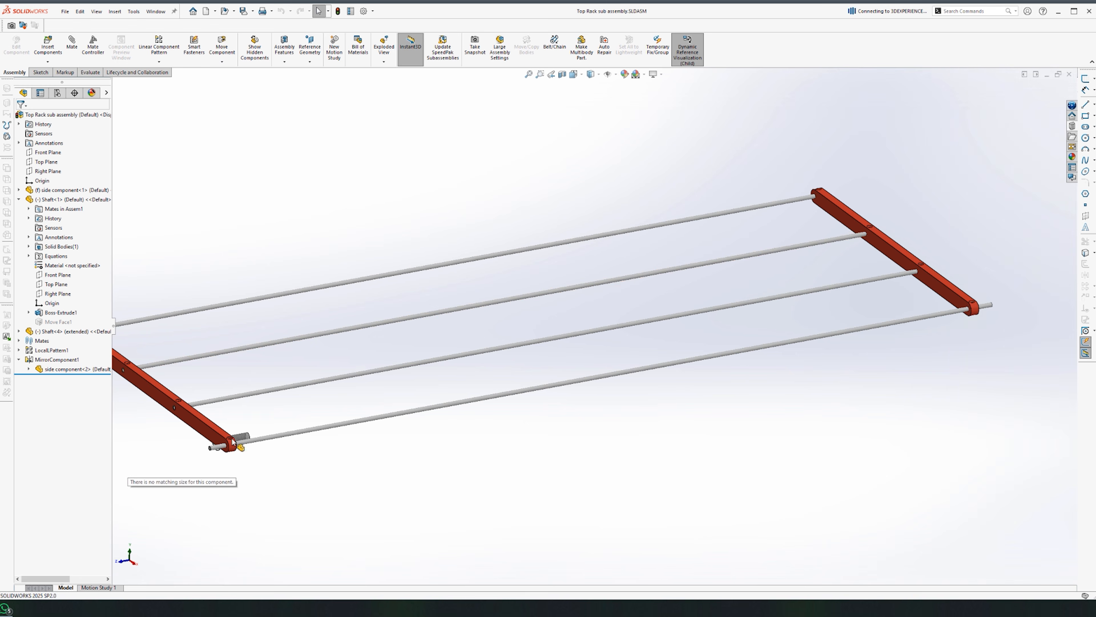
scroll(773, 404, up, 5)
scroll(427, 362, down, 14)
click(1072, 126)
drag(971, 253, 421, 233)
Step: Drop the screw into the hole and set its size and length
click(34, 258)
middle_drag(371, 345, 311, 280)
click(35, 281)
click(34, 302)
middle_drag(319, 345, 330, 300)
scroll(330, 300, up, 5)
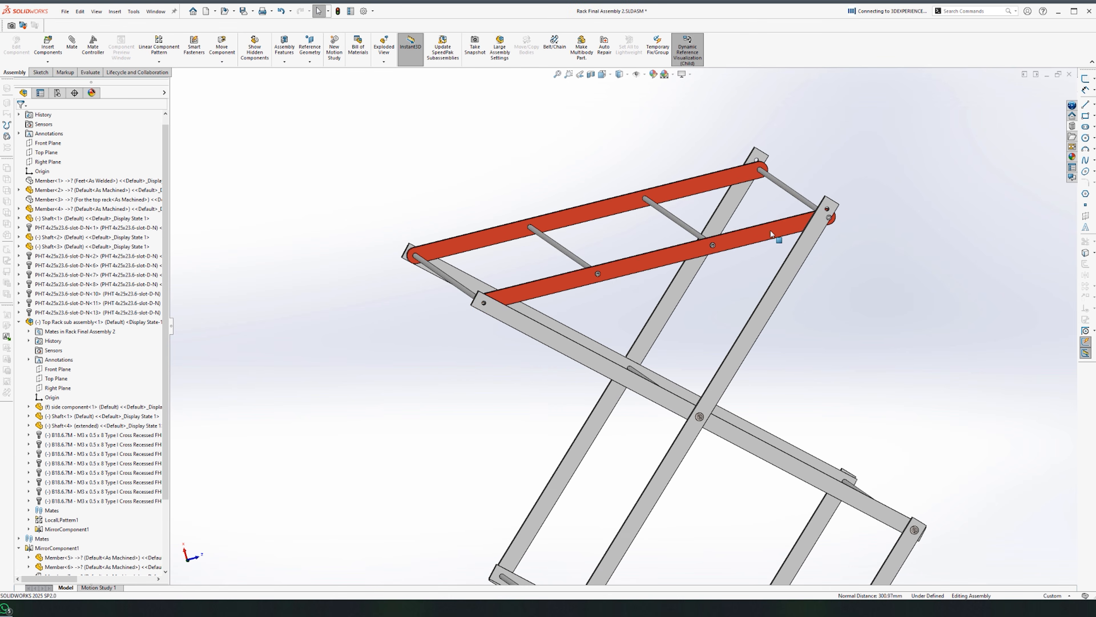
Step: Drag the top rack so it swings upward about its pivot pin
drag(771, 235, 575, 243)
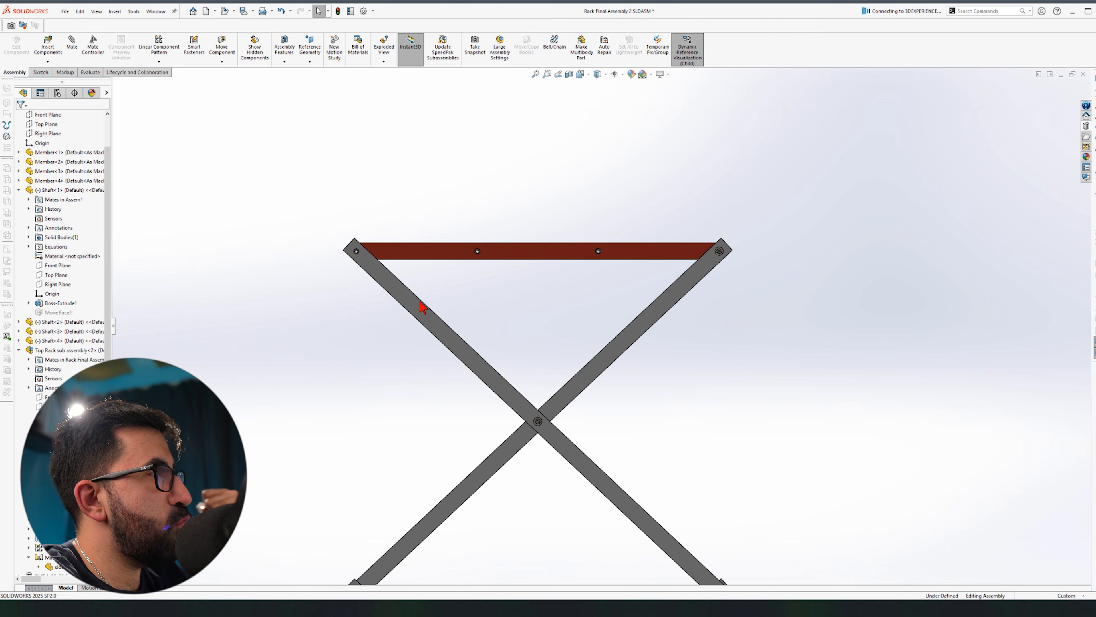
Step: Open the crossing member Member<3> as a part in its own window
scroll(418, 294, down, 3)
click(417, 279)
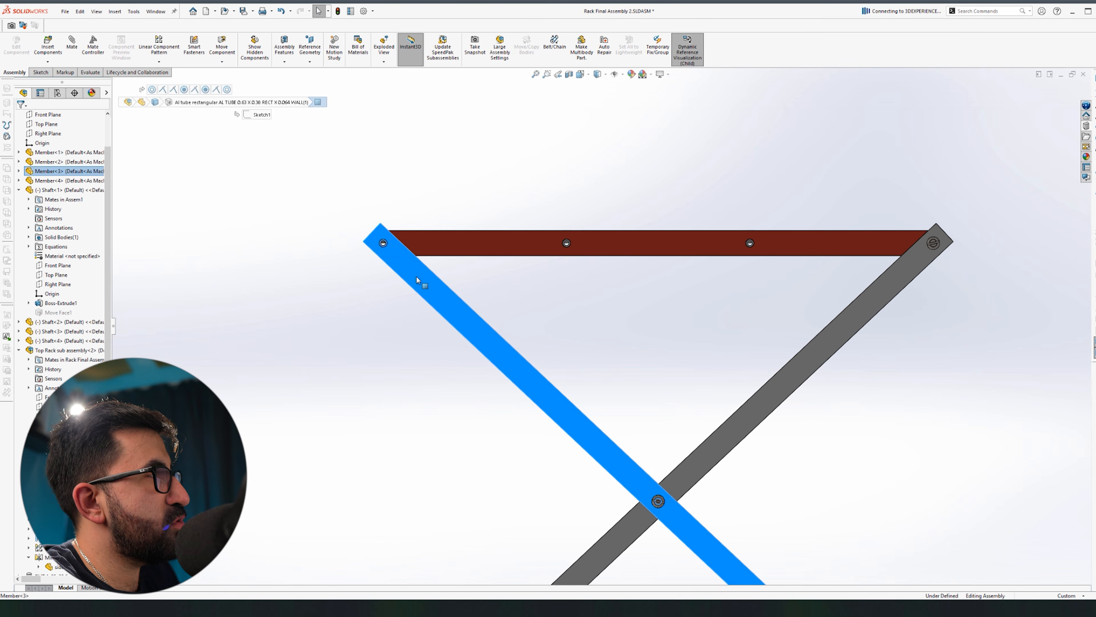
click(443, 226)
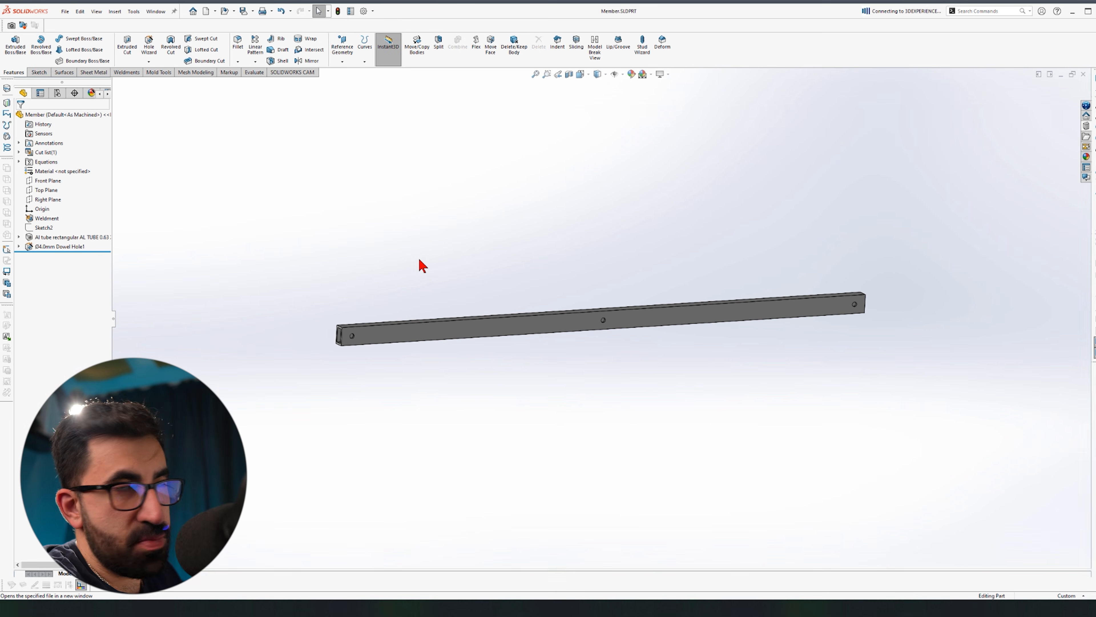
Step: Add a new configuration named 'Locking mechanism' to the Member part
click(57, 93)
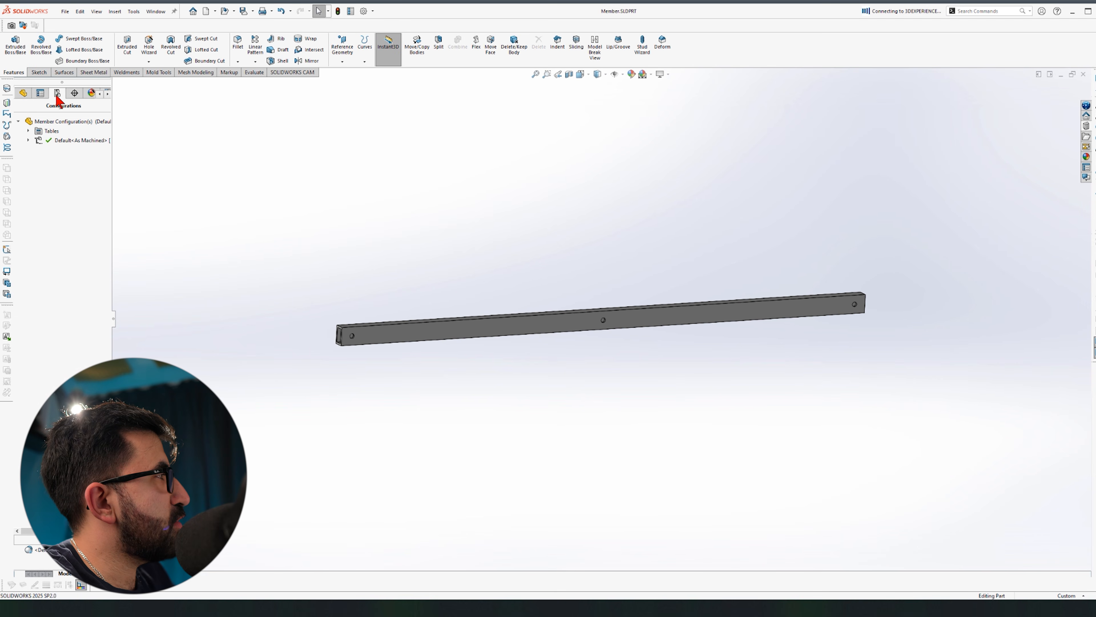
right_click(67, 126)
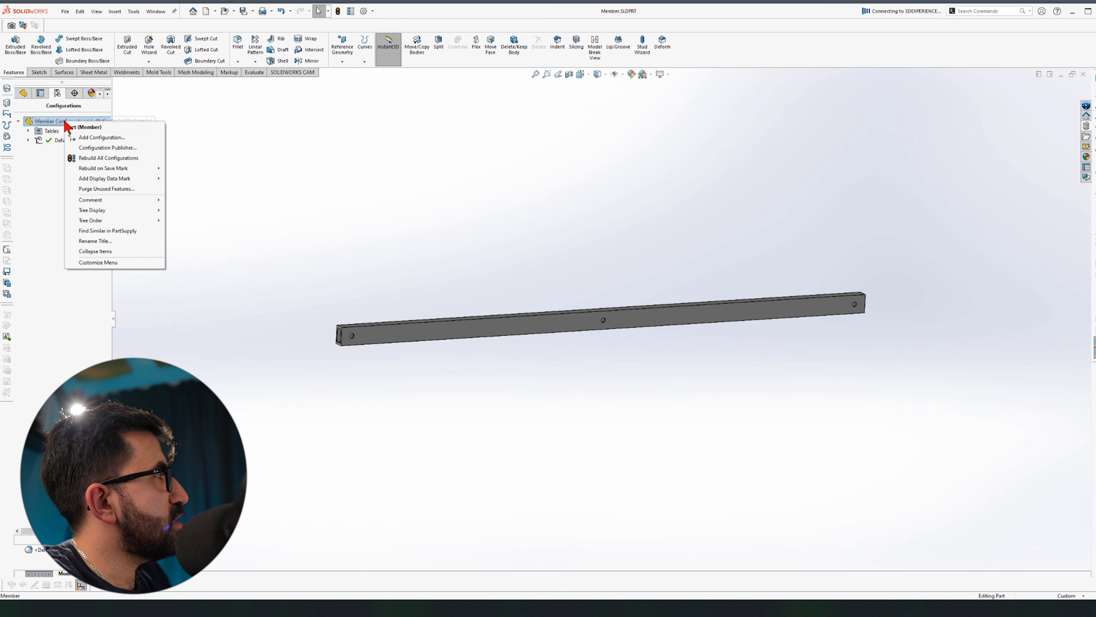
click(101, 137)
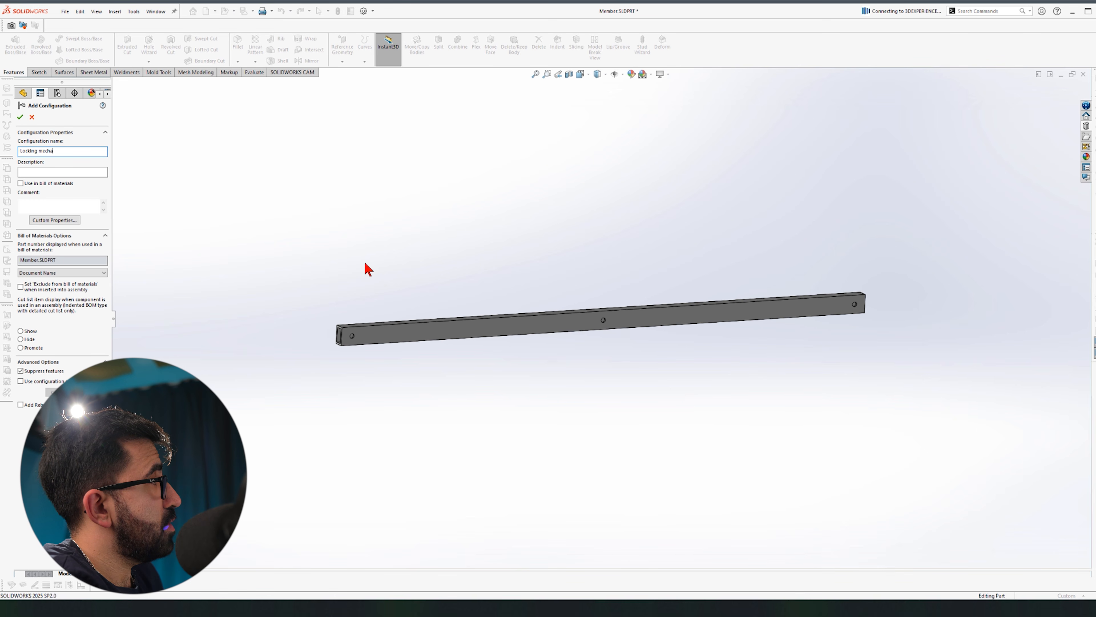
key(Return)
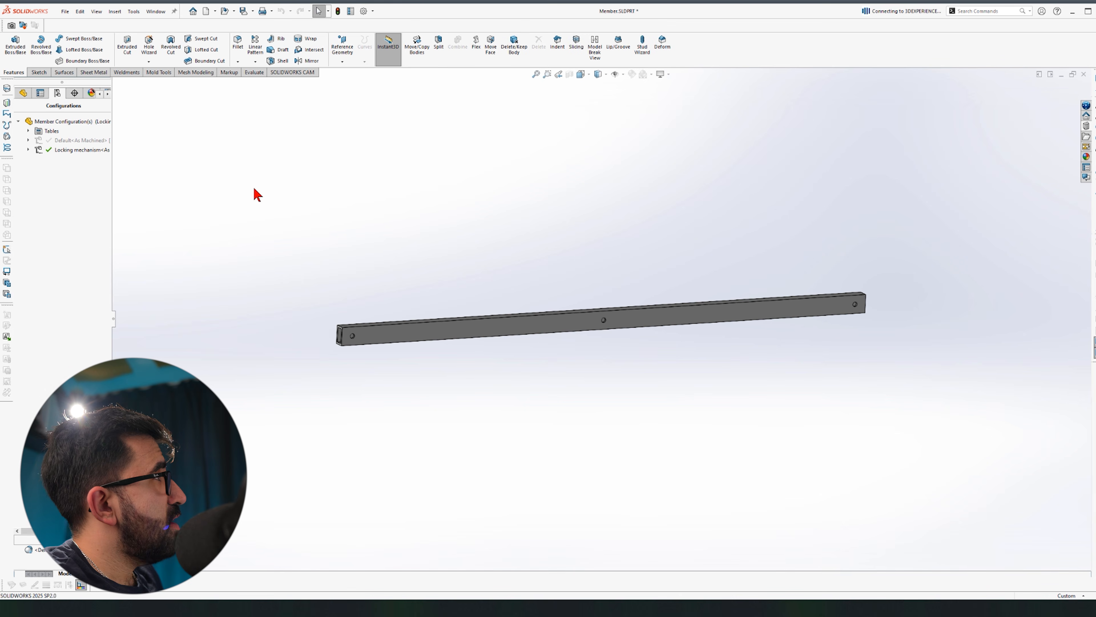
click(28, 98)
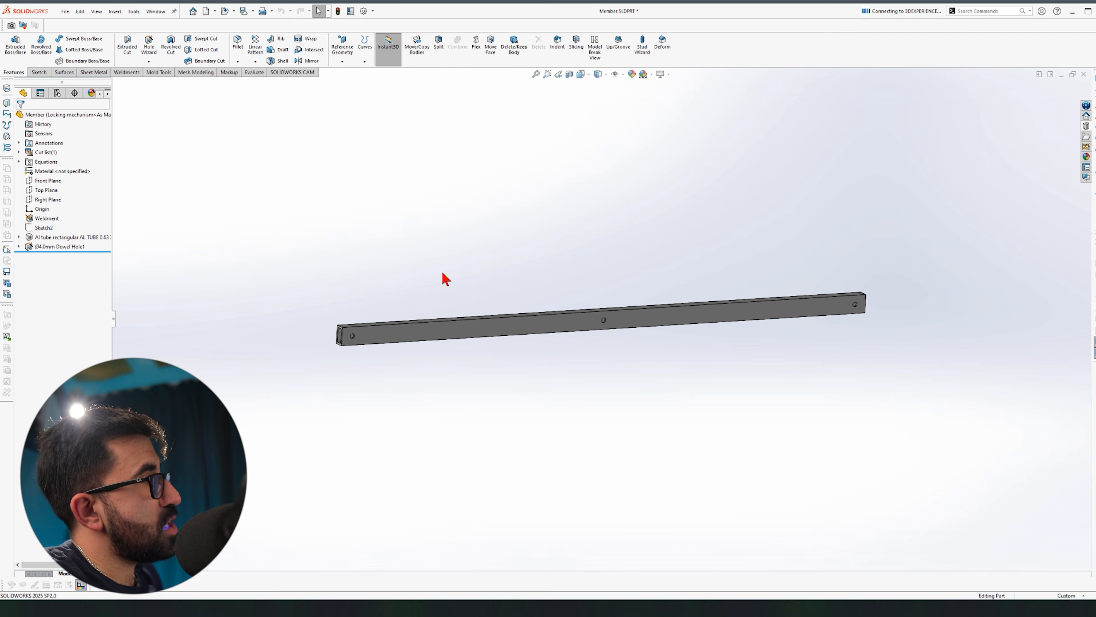
Step: Return to Rack Final Assembly 2 and edit Member<3> in place
key(ctrl+Tab)
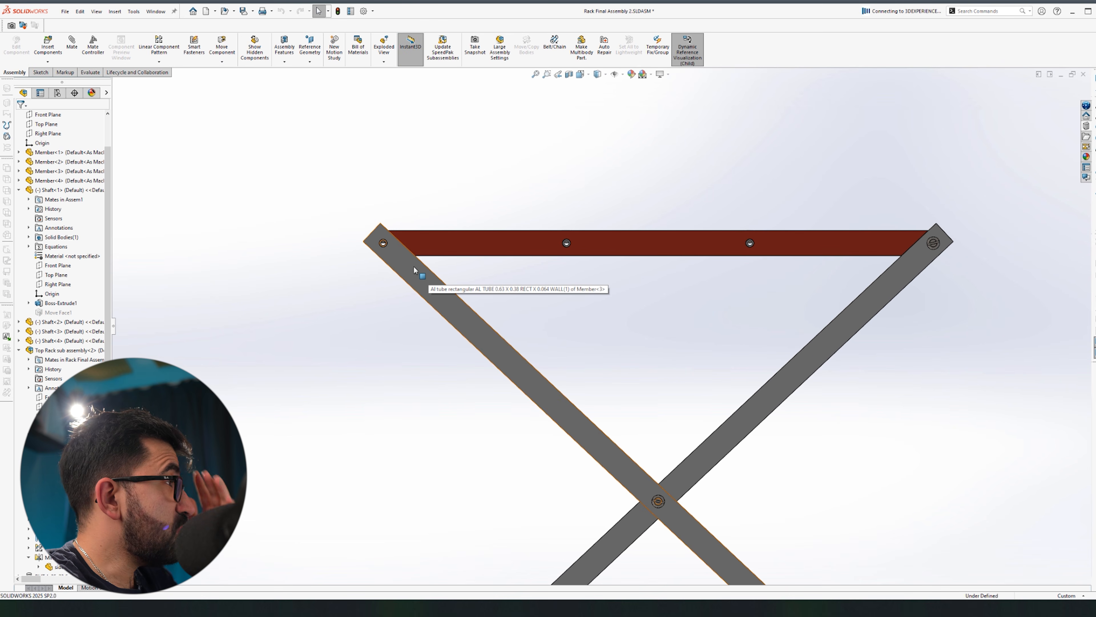
scroll(410, 265, down, 6)
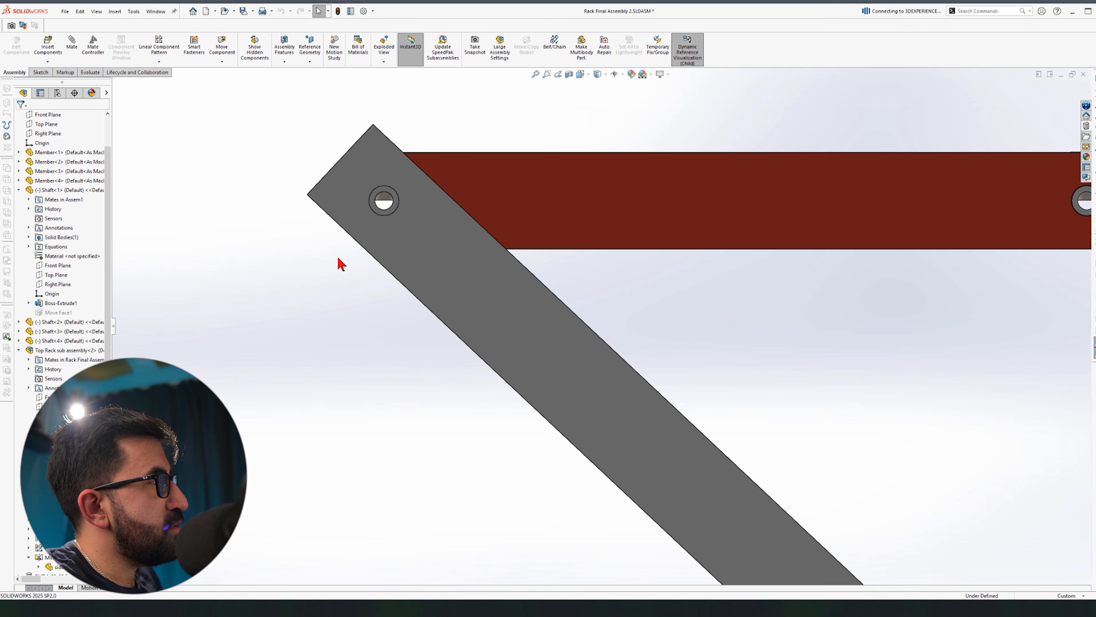
scroll(343, 213, up, 7)
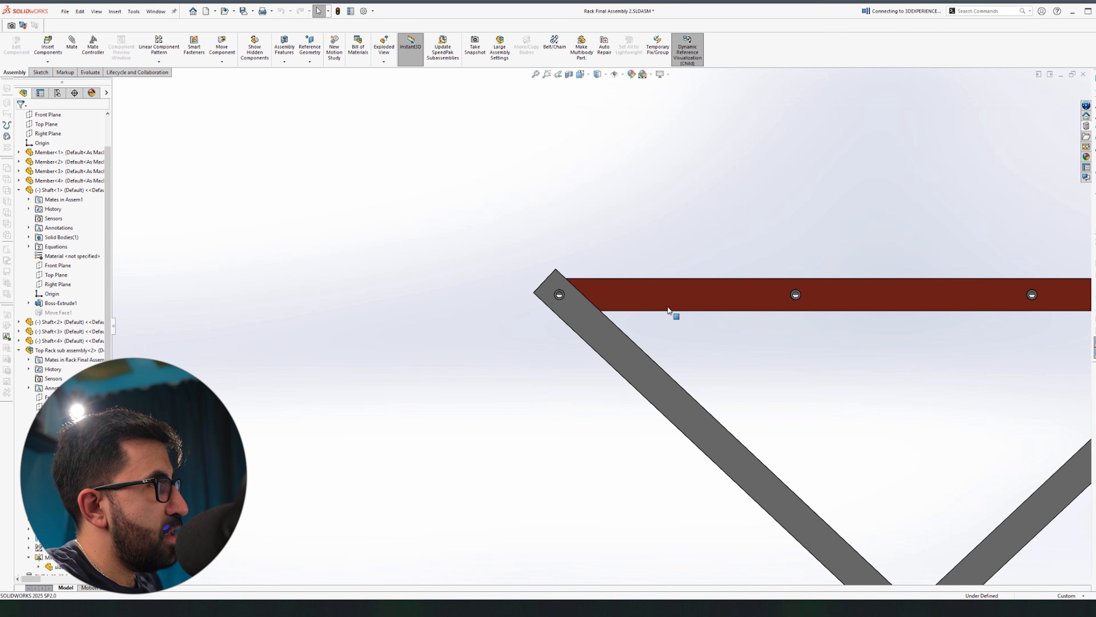
scroll(993, 337, down, 2)
scroll(1083, 304, up, 3)
scroll(942, 293, down, 3)
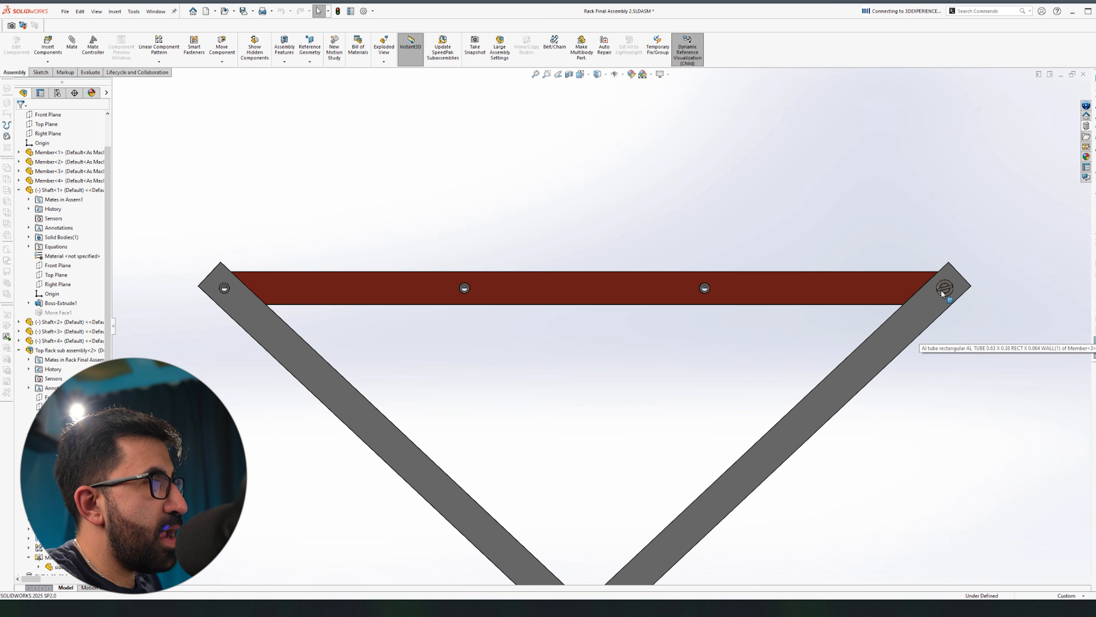
scroll(445, 367, up, 3)
scroll(357, 303, down, 1)
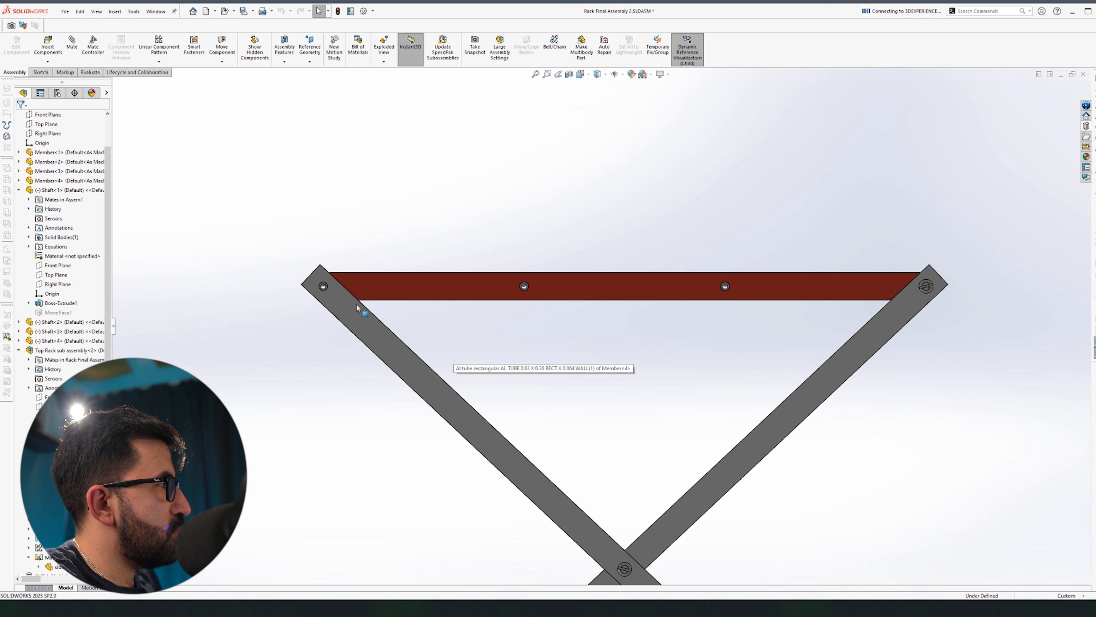
click(357, 303)
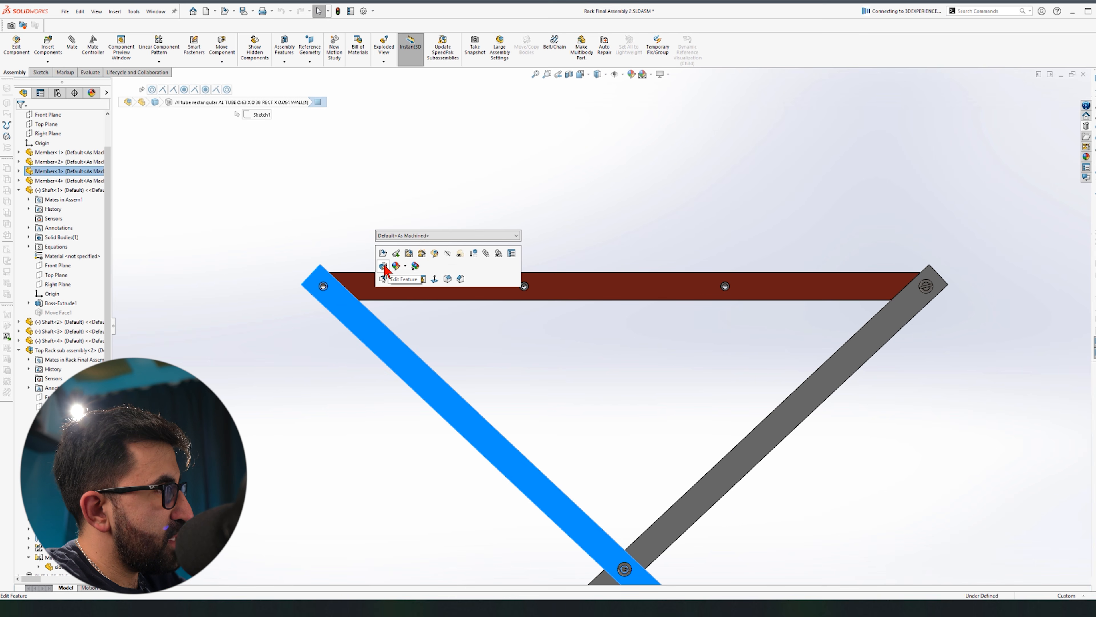
click(384, 266)
click(359, 323)
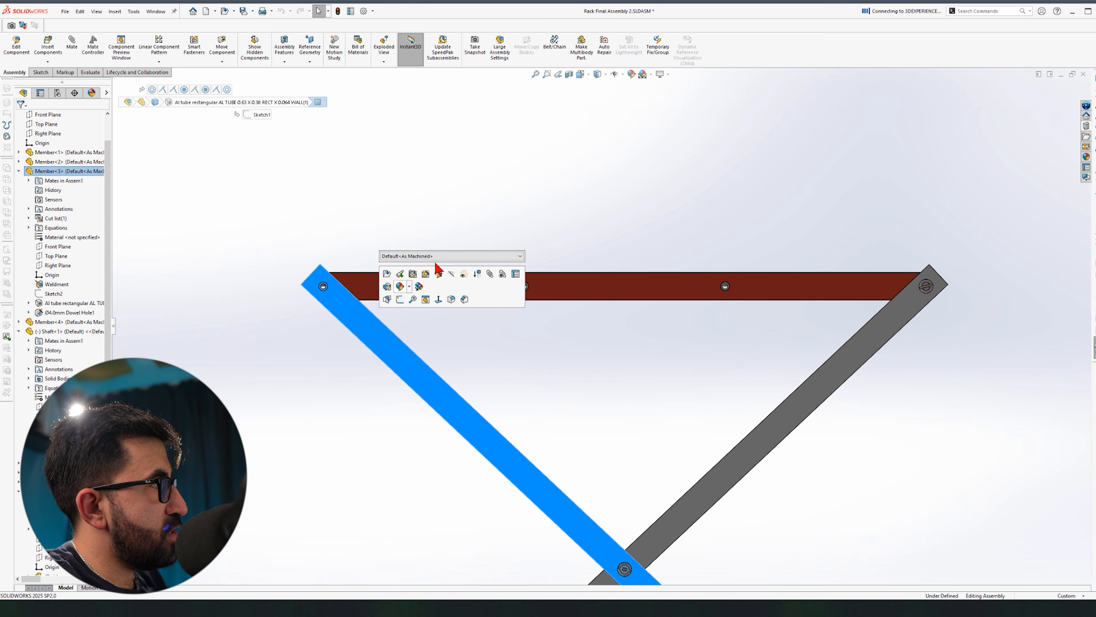
click(439, 274)
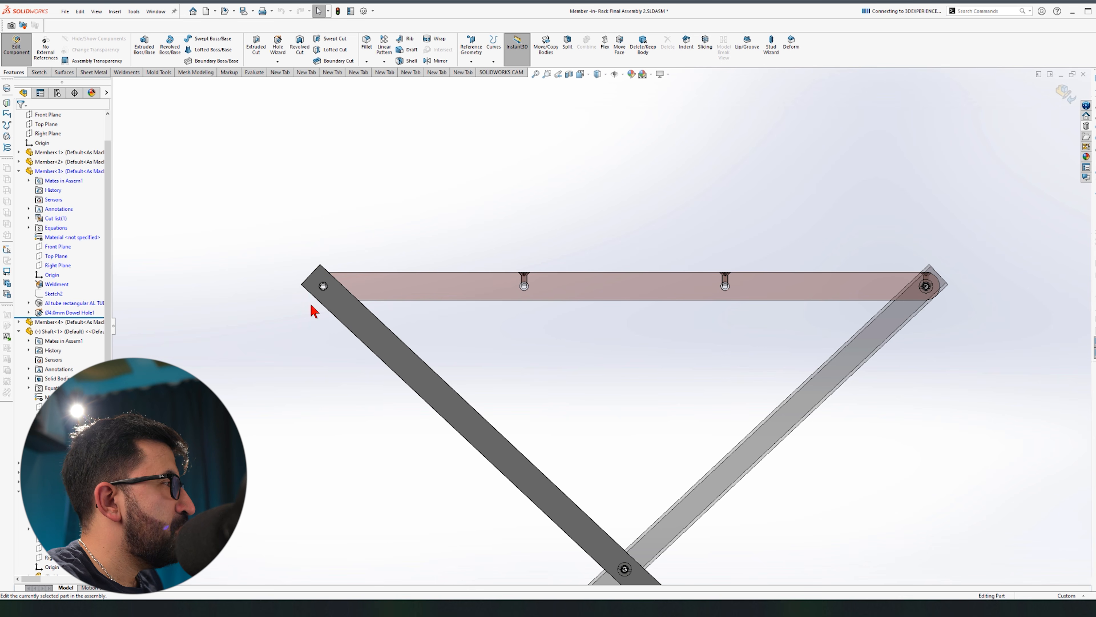
Step: Start a new sketch, Sketch8, on the diagonal member's face
click(341, 300)
click(385, 273)
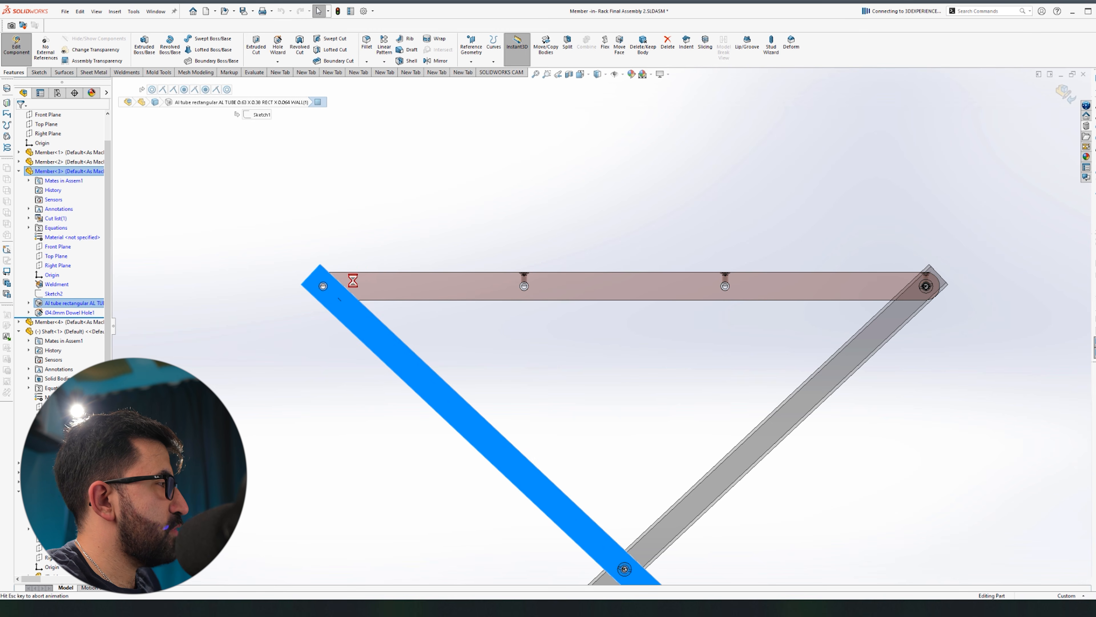
click(439, 231)
Step: Draw a circle centred on the top pin in Sketch8
scroll(707, 157, down, 3)
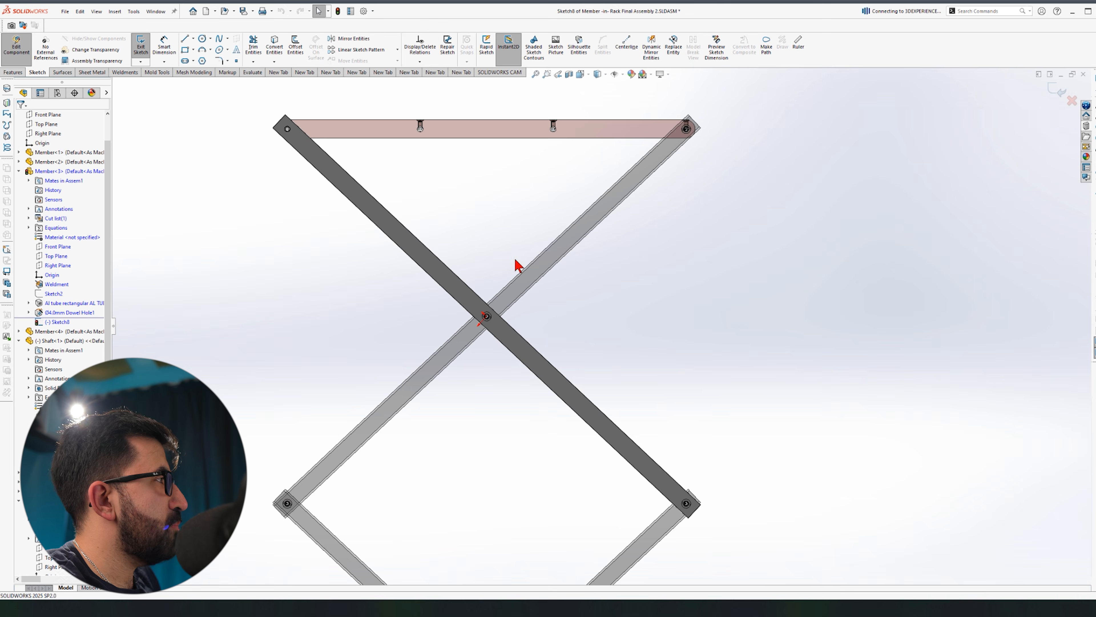
scroll(708, 173, down, 2)
scroll(514, 249, up, 2)
scroll(259, 276, up, 1)
right_drag(214, 234, 740, 245)
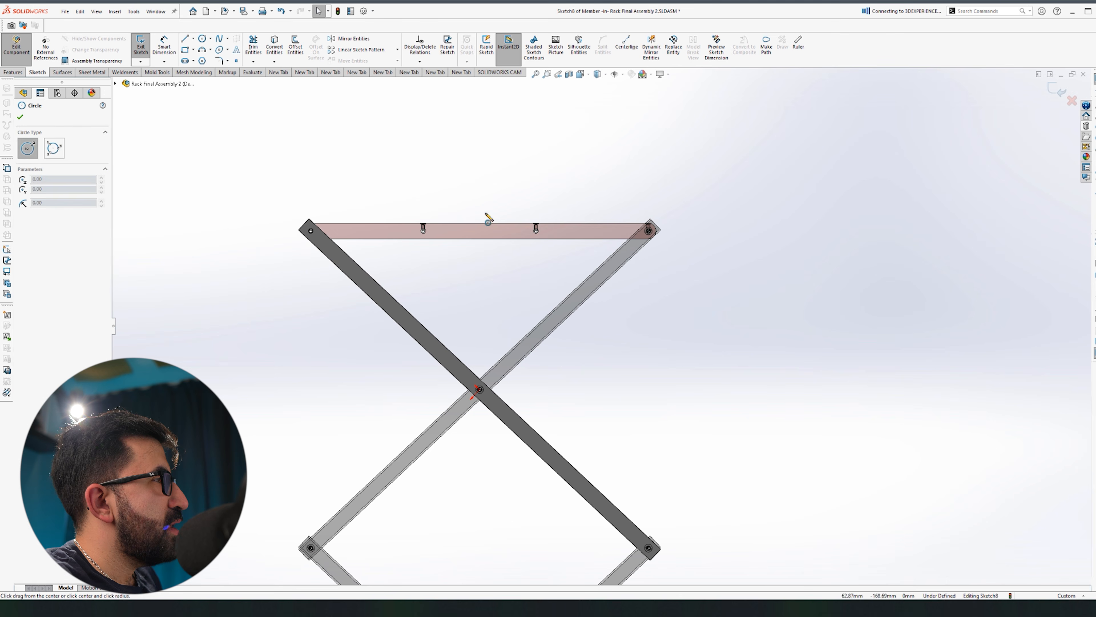
scroll(454, 250, down, 3)
scroll(799, 271, down, 8)
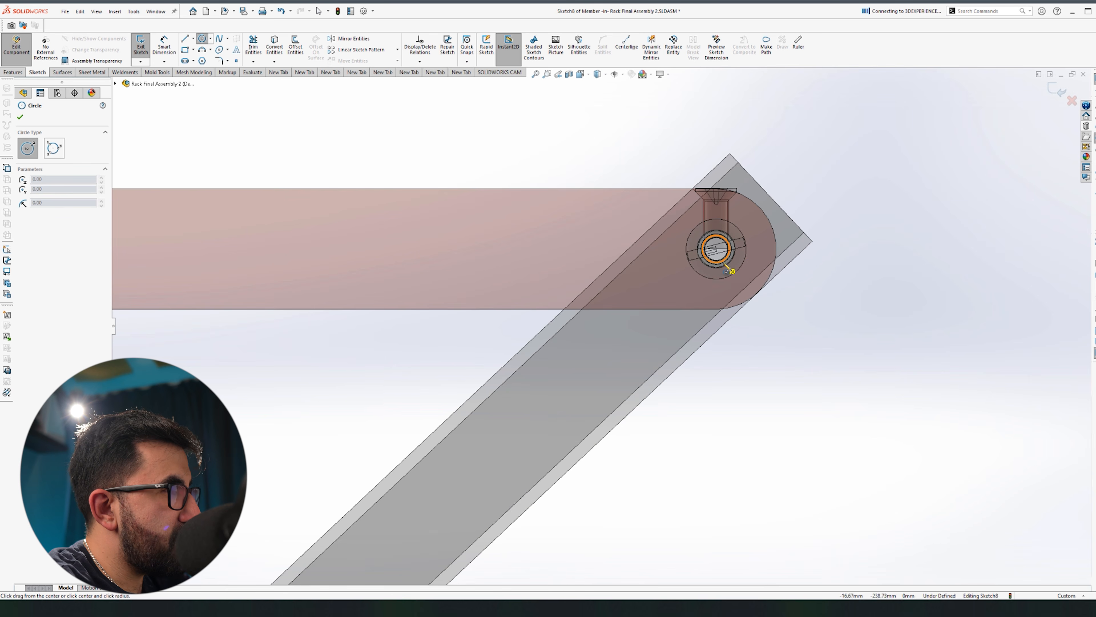
scroll(732, 271, down, 2)
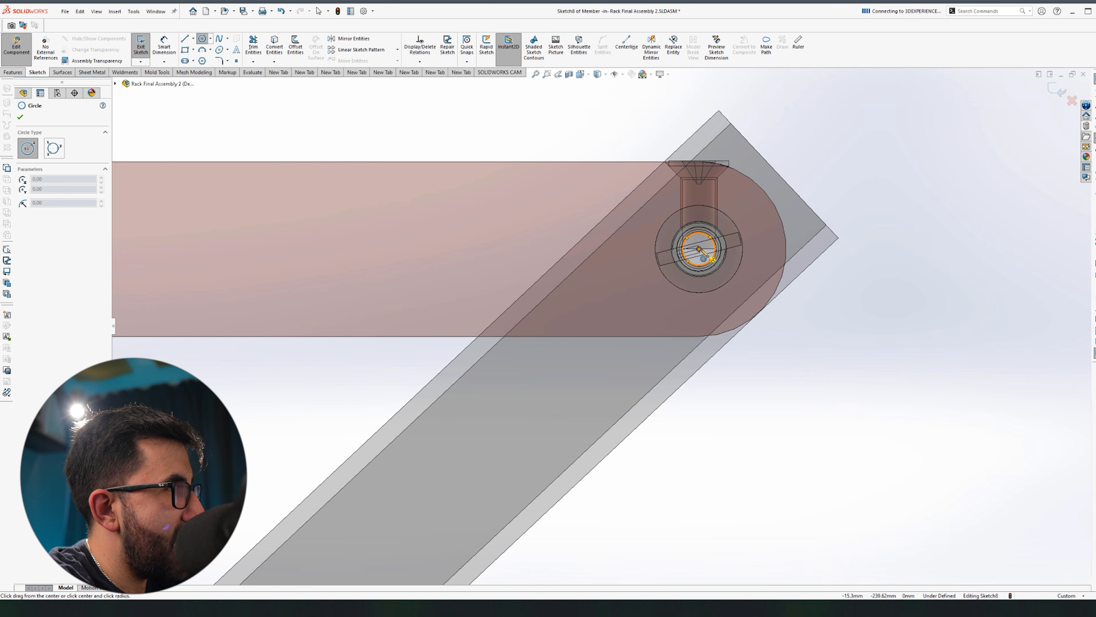
scroll(707, 260, up, 10)
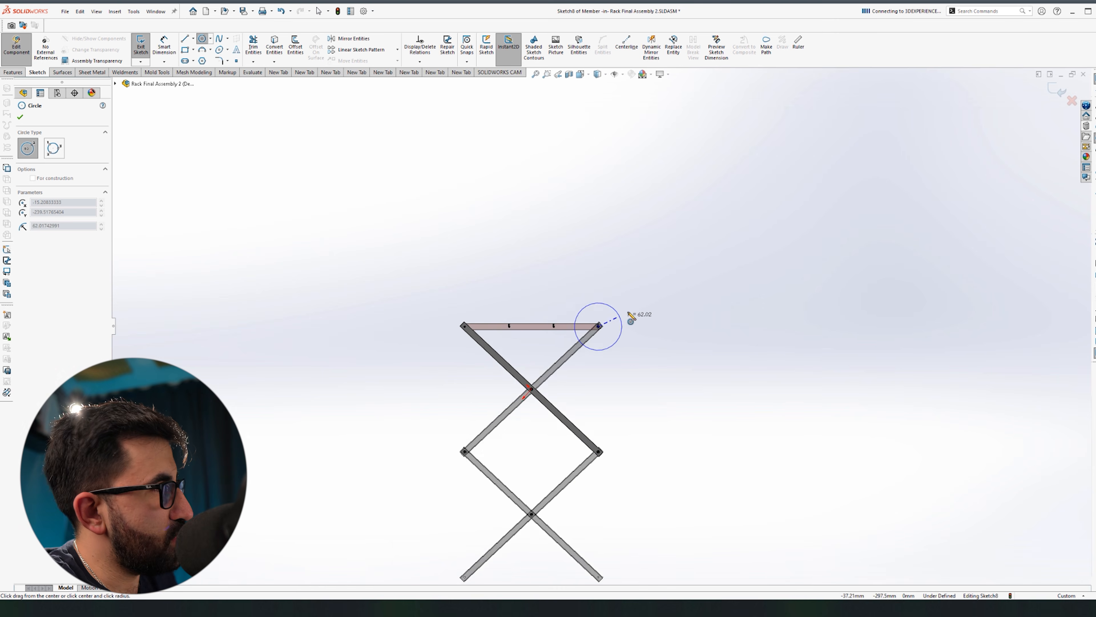
scroll(533, 316, down, 10)
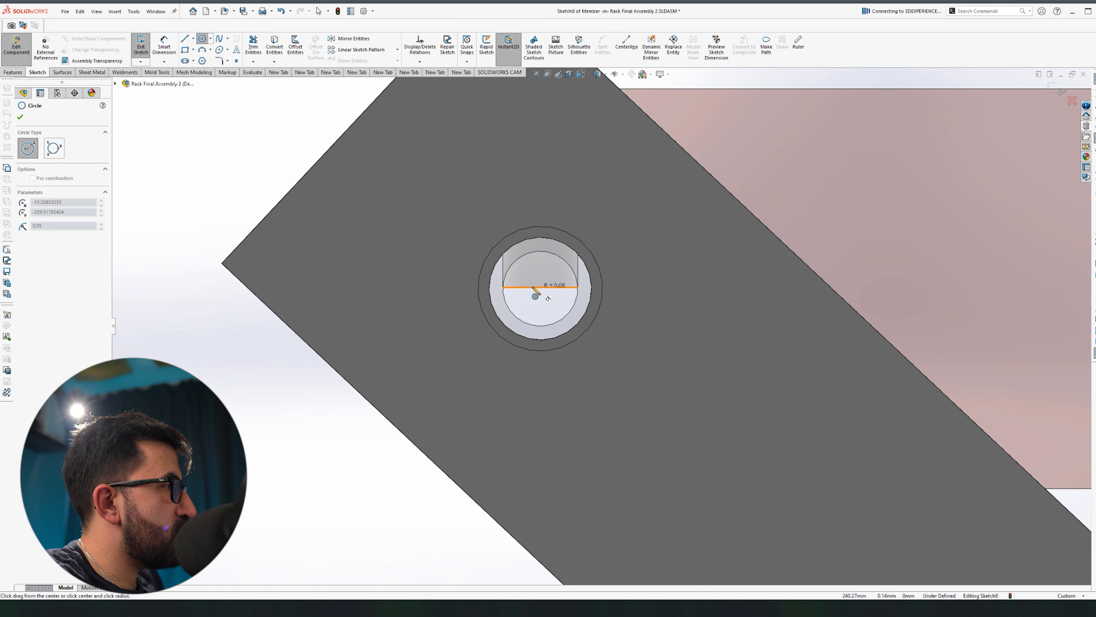
click(540, 288)
scroll(622, 323, up, 8)
key(Escape)
scroll(622, 328, up, 5)
scroll(579, 300, down, 6)
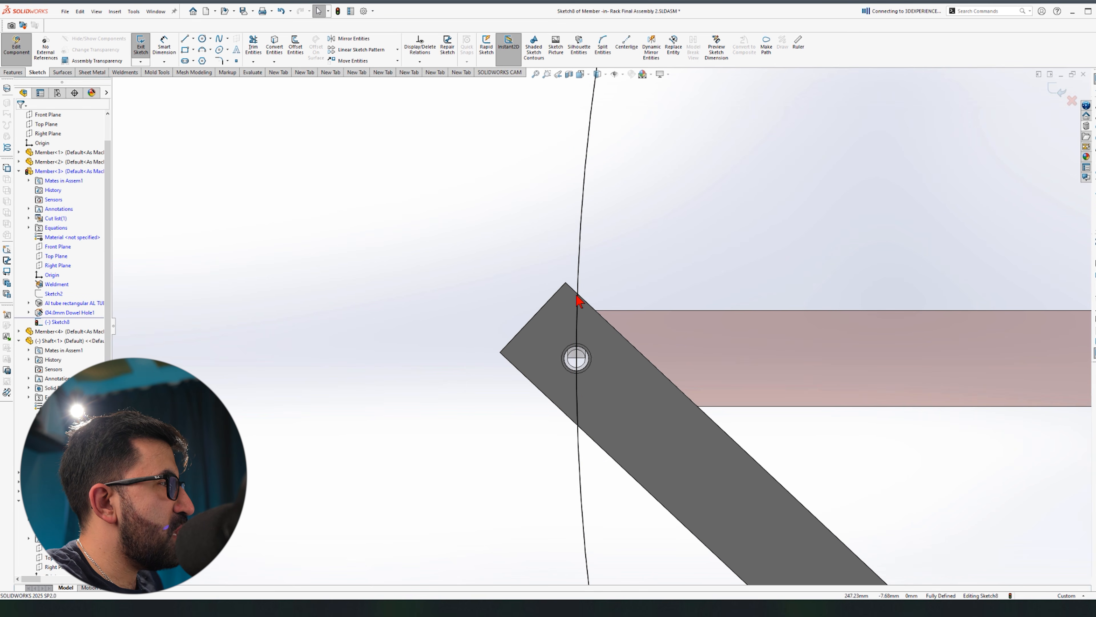
Step: Offset the 350 mm arc bi-directionally, keeping the base arc as construction
click(577, 304)
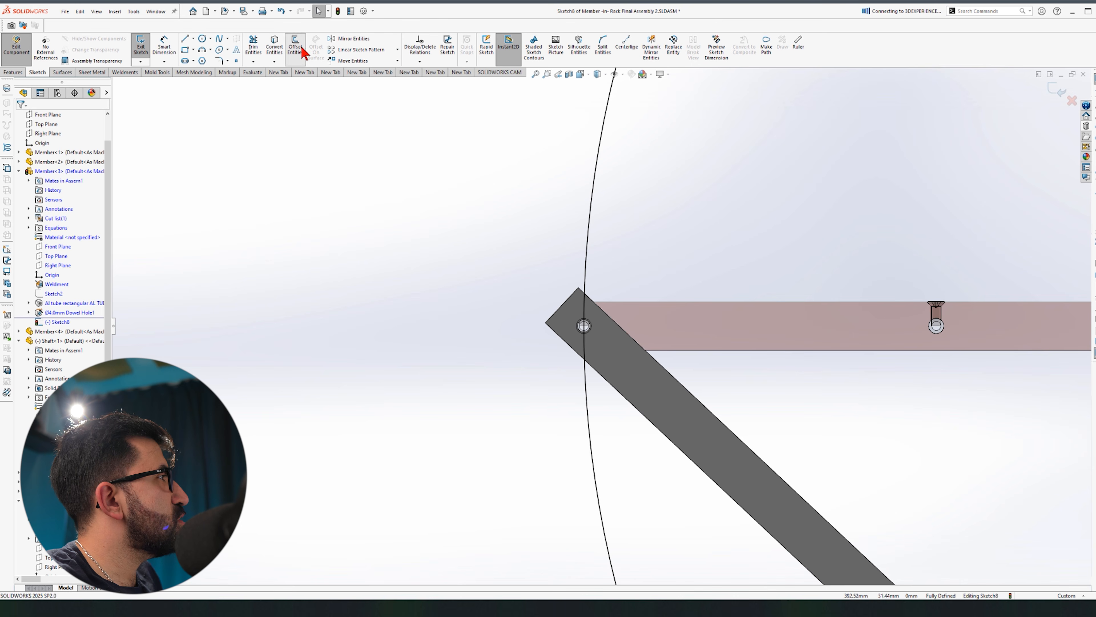
click(295, 45)
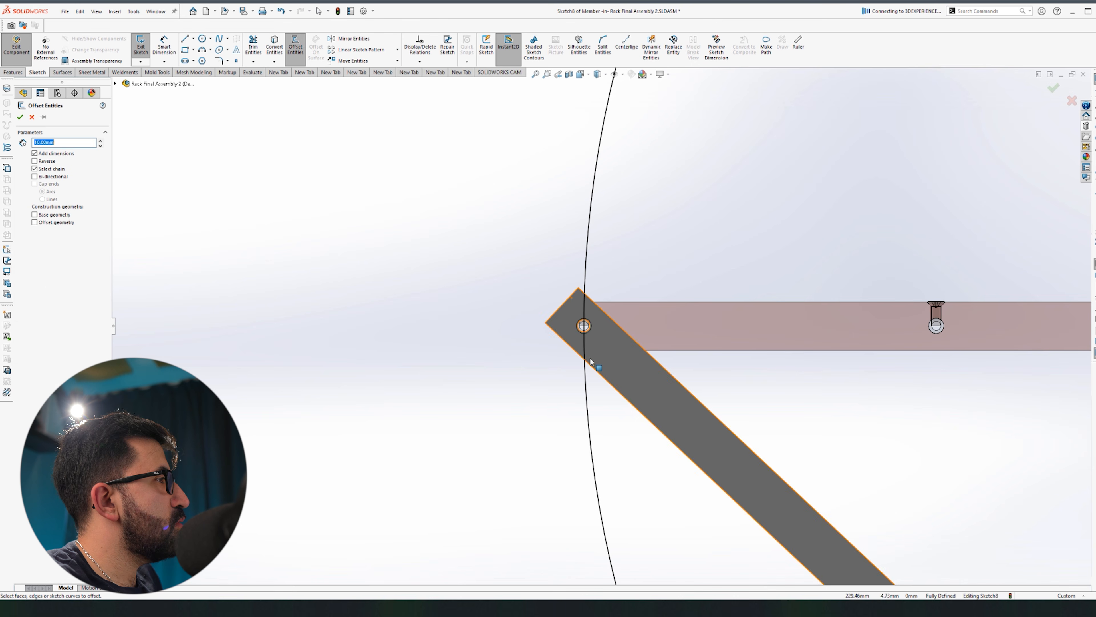
scroll(583, 342, down, 4)
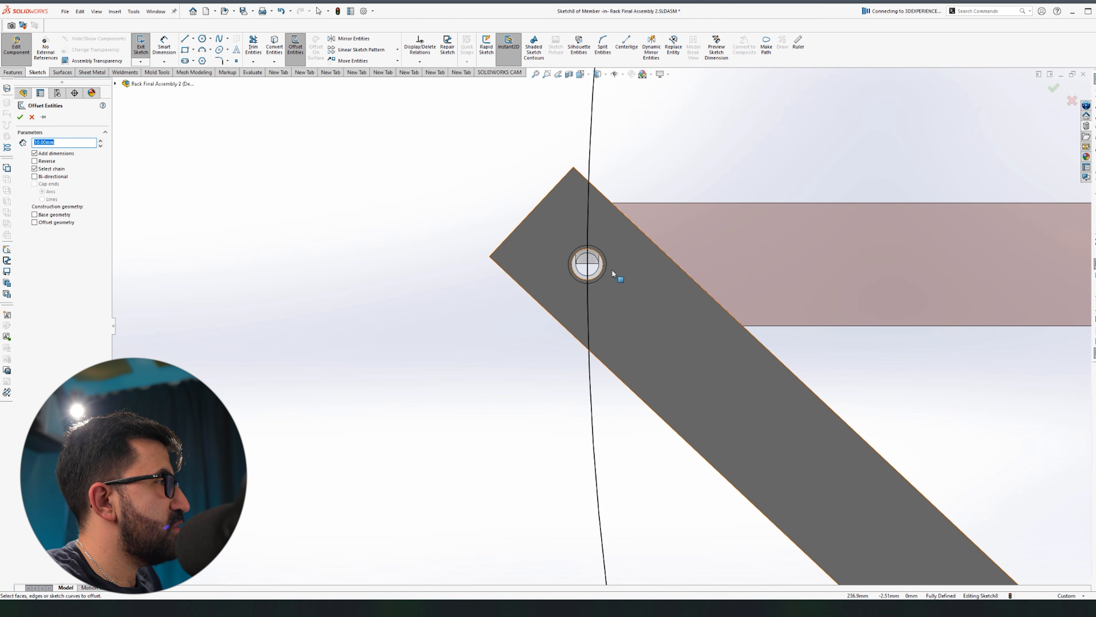
scroll(613, 273, down, 3)
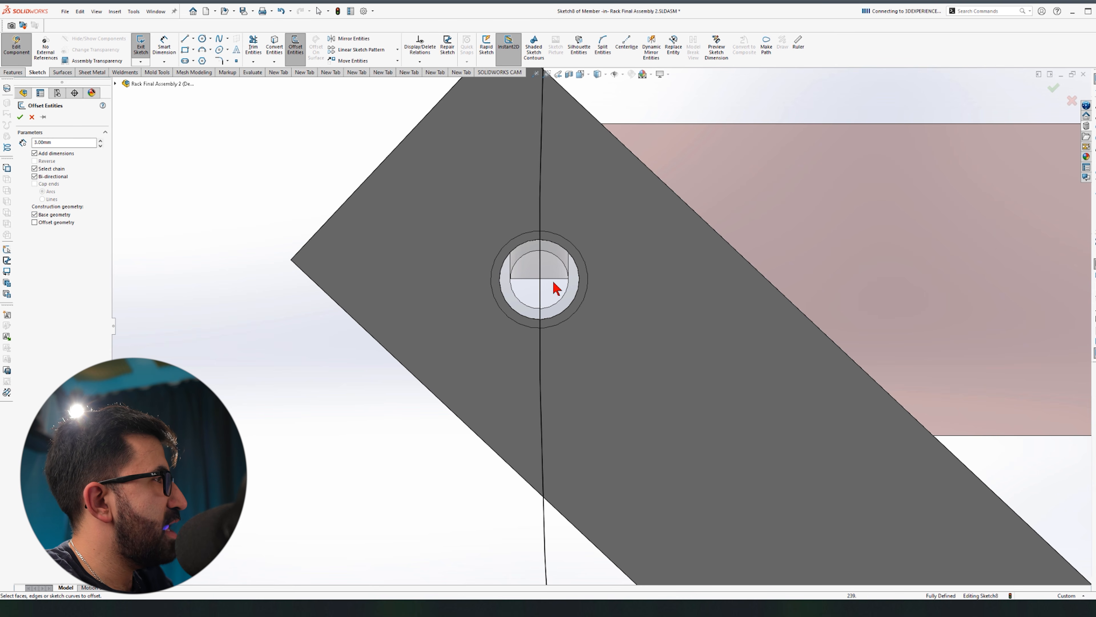
scroll(663, 372, up, 3)
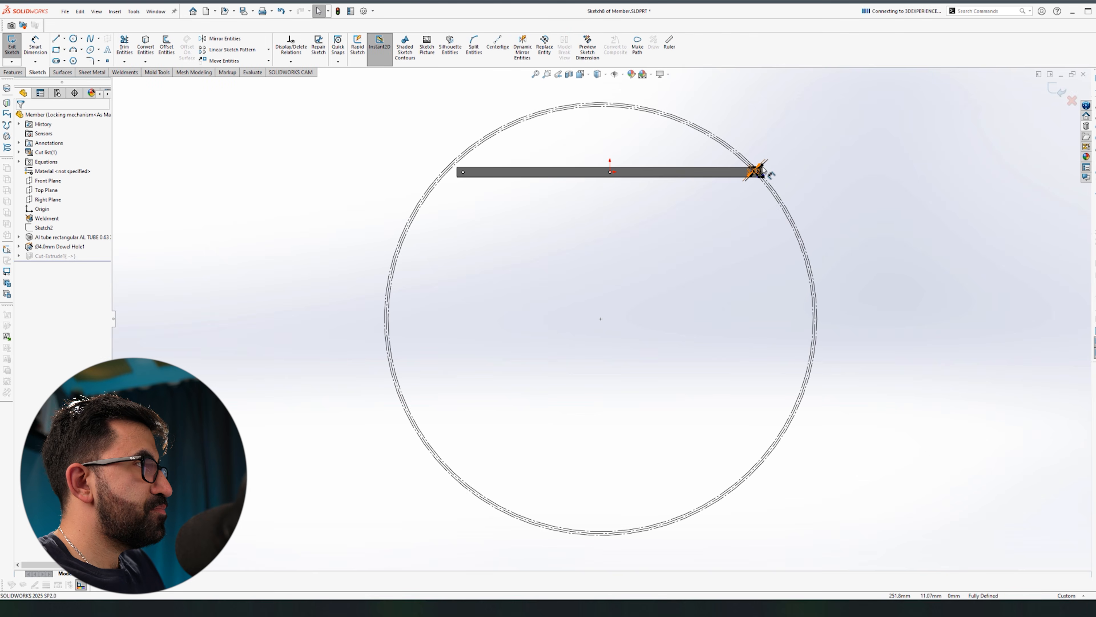
scroll(763, 170, down, 10)
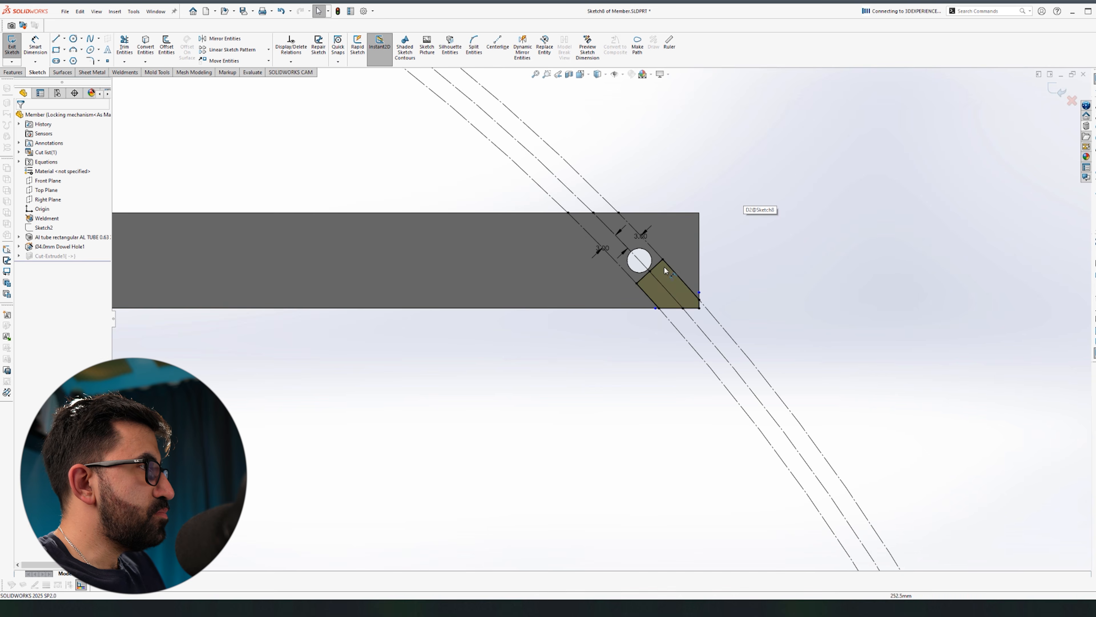
Step: Trim the middle offset line and draw a cross line between the two slot lines
key(t)
drag(652, 298, 679, 248)
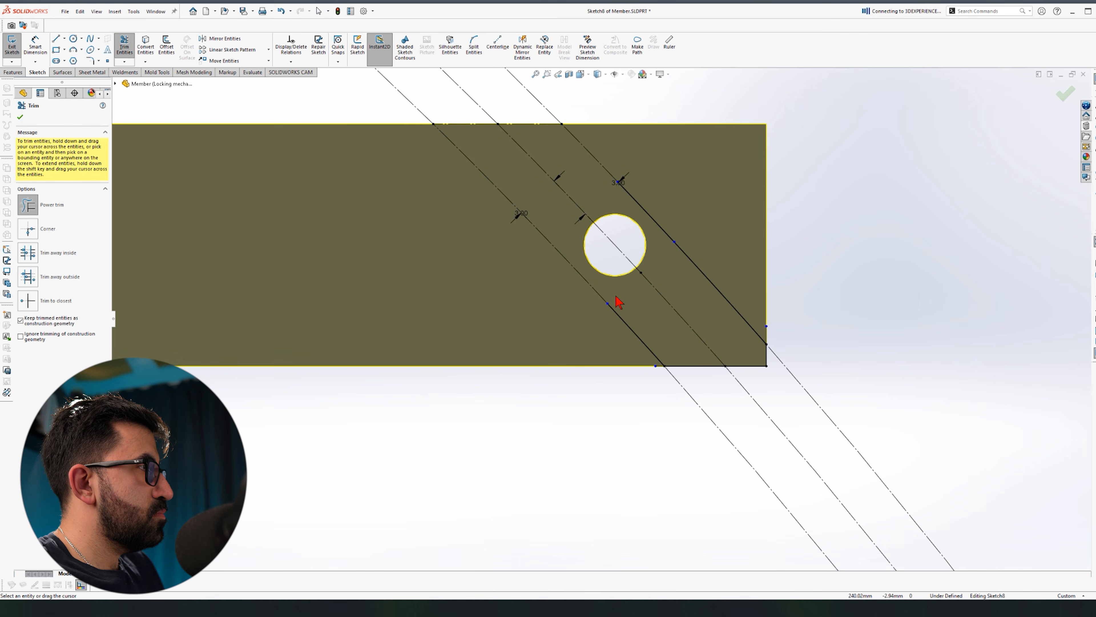
click(554, 246)
key(Escape)
key(l)
click(646, 162)
click(532, 293)
key(t)
key(Escape)
click(631, 180)
ctrl+click(638, 200)
key(Escape)
scroll(632, 169, down, 4)
drag(662, 157, 609, 203)
Step: Make the cross line tangent to the pin hole, with its ends on the slot lines
click(576, 246)
ctrl+click(568, 272)
click(588, 238)
click(485, 367)
ctrl+click(497, 363)
click(550, 305)
key(ctrl+z)
drag(431, 438, 484, 350)
click(526, 307)
ctrl+click(565, 296)
key(Escape)
Step: Add a centerline from the hole centre to the cross line, trim the overhang, and exit
click(498, 42)
click(597, 329)
click(551, 282)
key(Escape)
scroll(532, 297, down, 8)
click(691, 266)
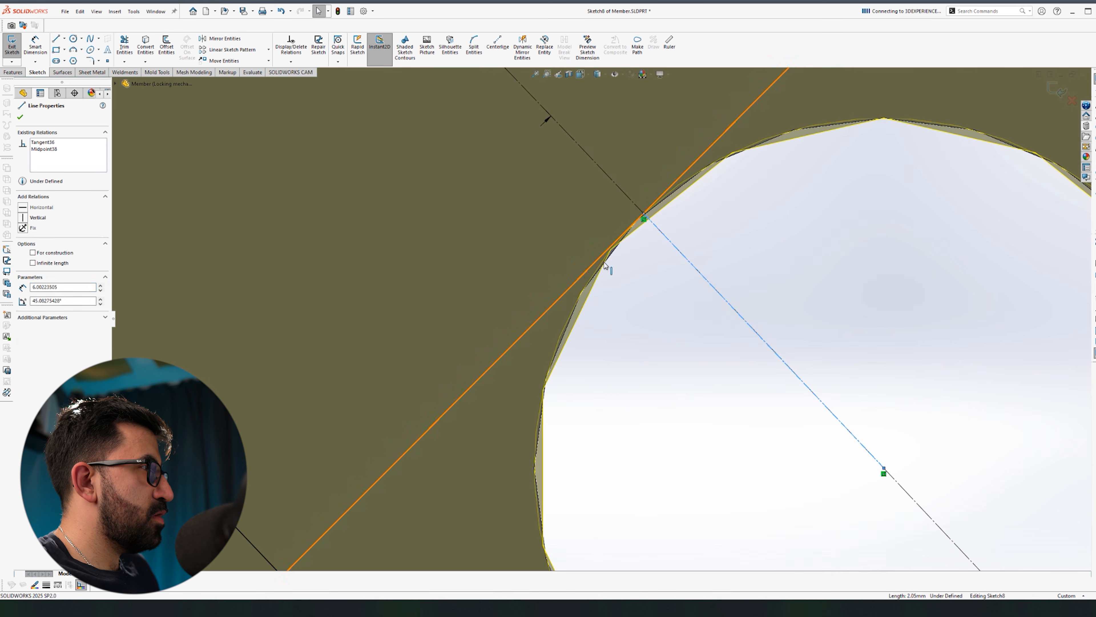
ctrl+click(585, 274)
scroll(602, 319, up, 8)
click(125, 44)
drag(551, 343, 533, 360)
scroll(605, 337, up, 4)
click(1057, 90)
Step: Edit Cut-Extrude1 so its profile is only the slot region from Sketch8
click(59, 256)
click(75, 247)
click(89, 290)
key(Delete)
key(Delete)
click(678, 366)
scroll(604, 365, up, 4)
middle_drag(604, 365, 529, 404)
scroll(529, 402, down, 8)
click(572, 368)
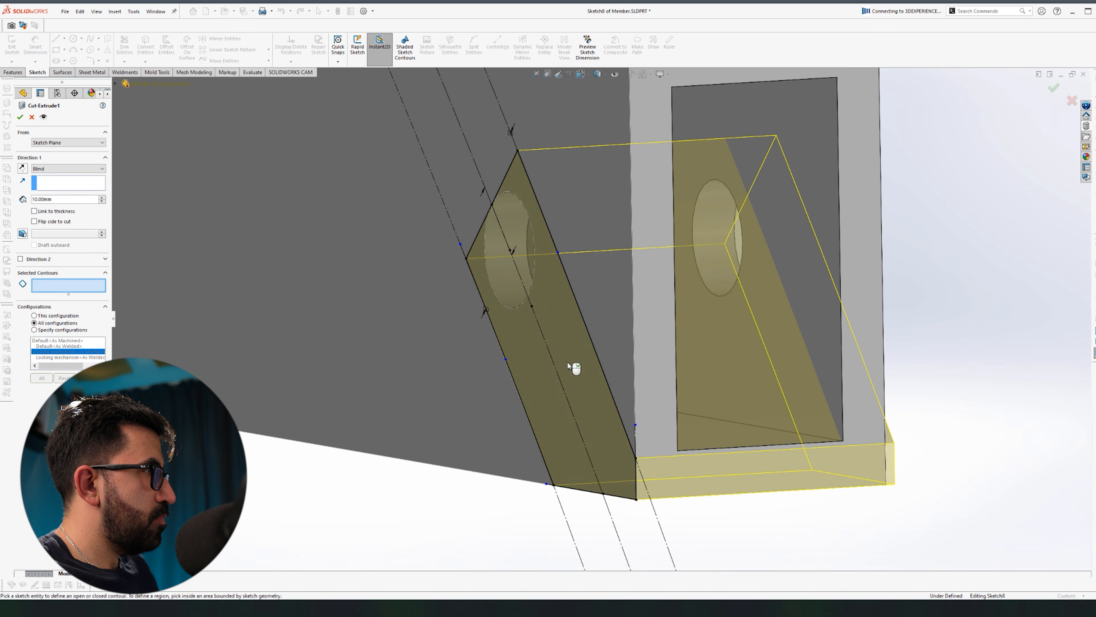
right_click(567, 367)
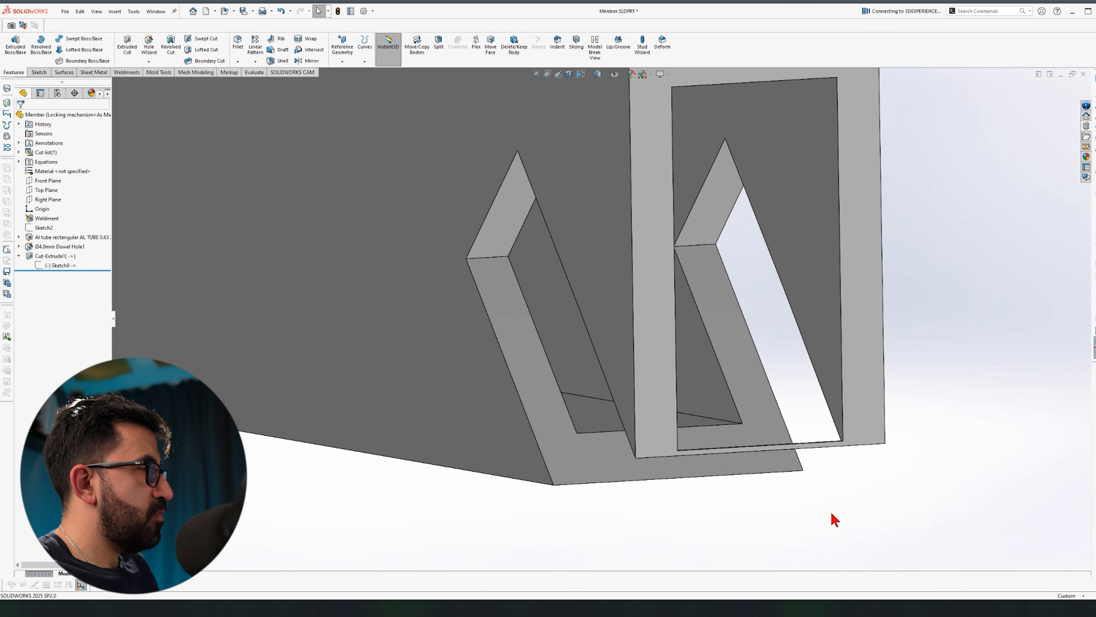
key(f)
middle_drag(736, 452, 787, 451)
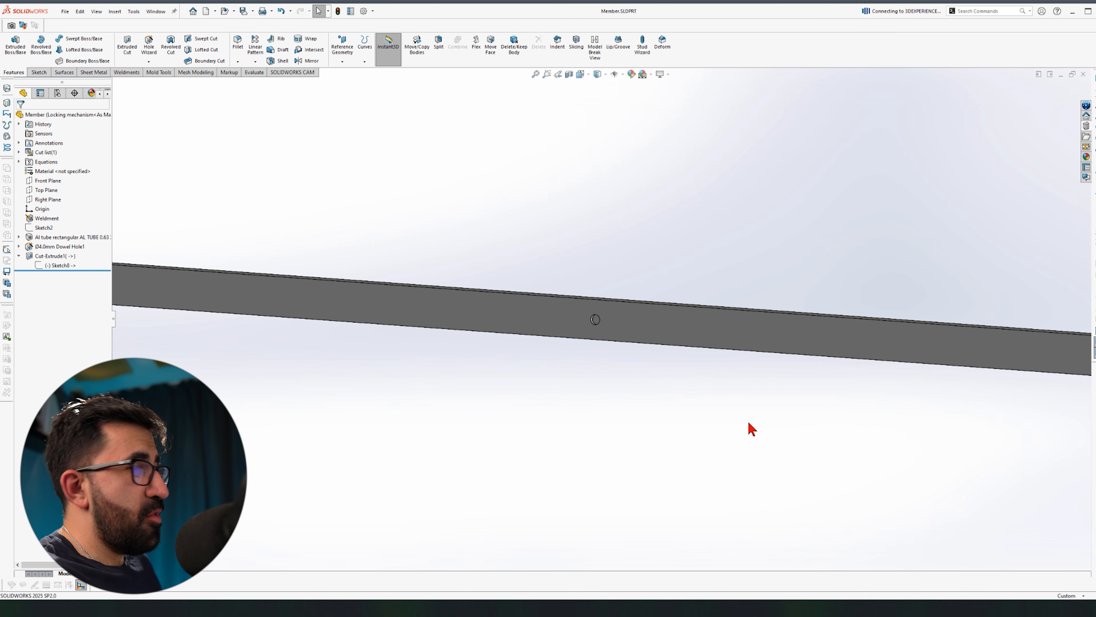
Step: Back in the rack assembly, dismiss the rebuild error and inspect the slotted pin joint
key(ctrl+Tab)
scroll(748, 309, up, 1)
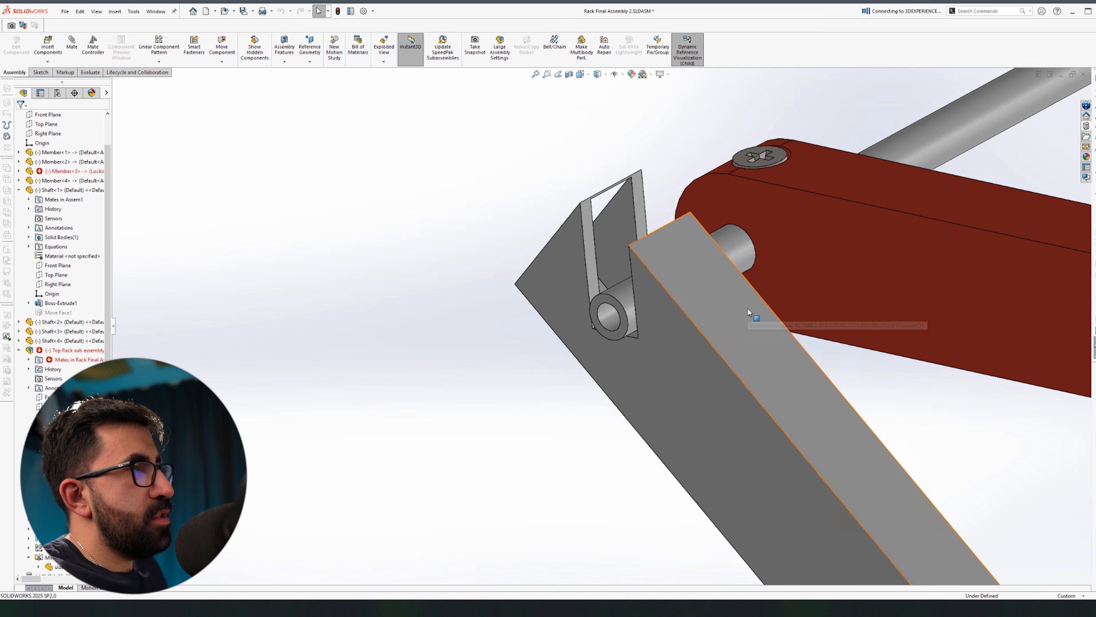
scroll(748, 310, up, 2)
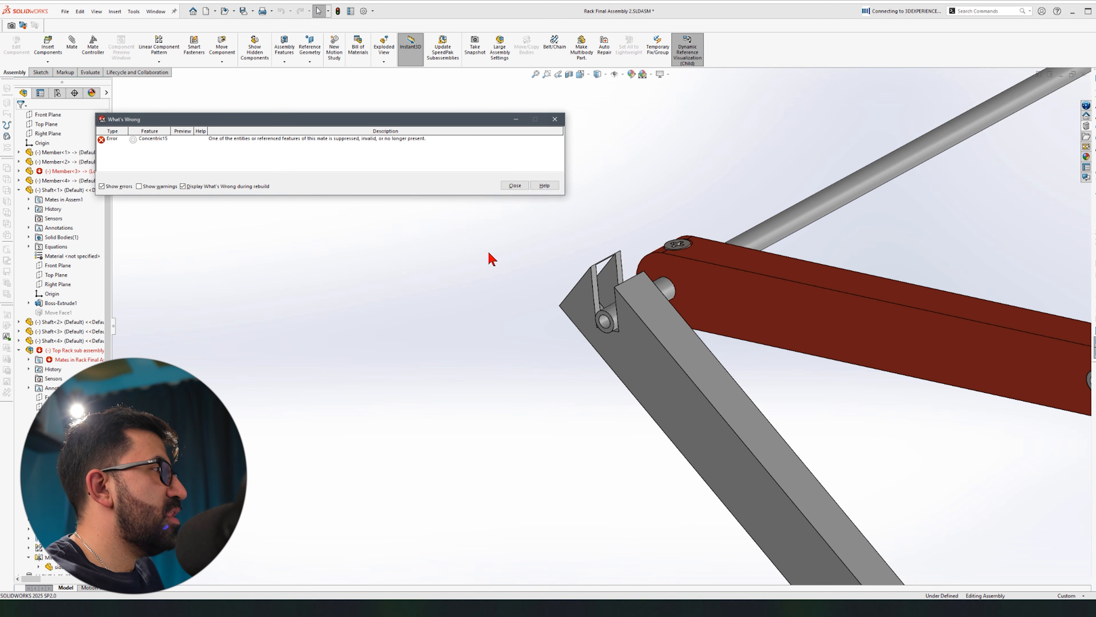
click(510, 185)
scroll(69, 352, down, 4)
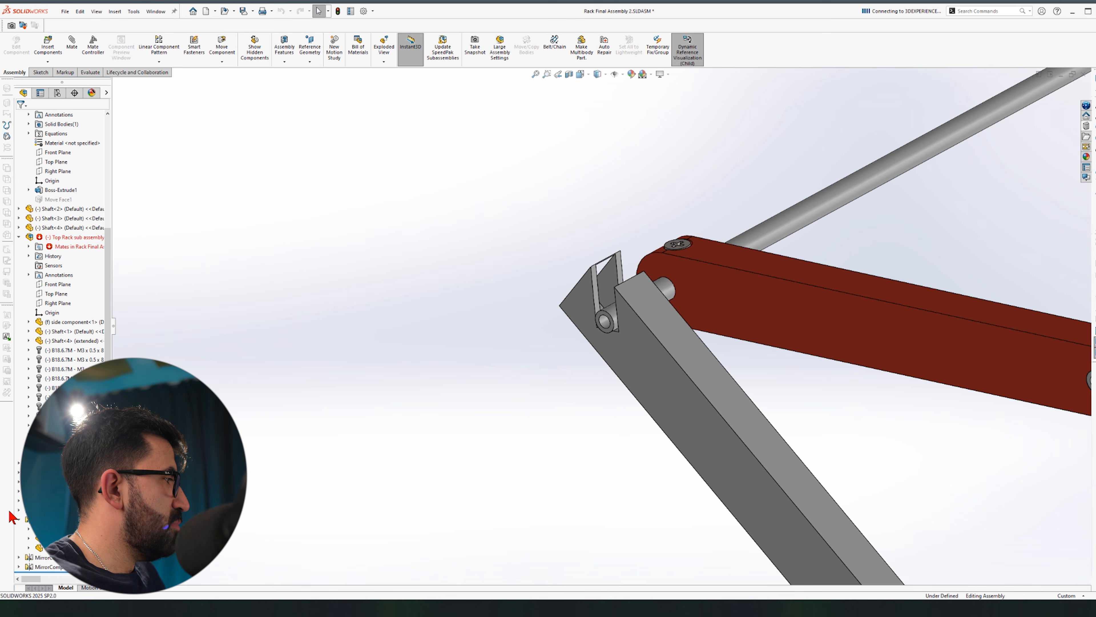
scroll(22, 516, down, 8)
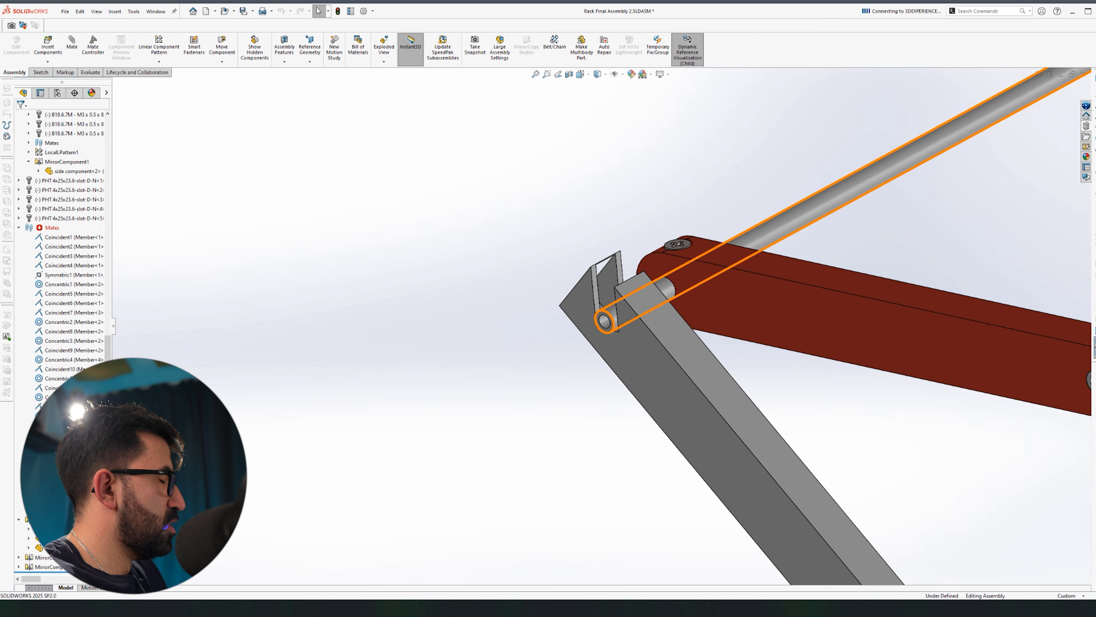
scroll(432, 323, up, 3)
middle_drag(470, 313, 464, 321)
scroll(464, 322, up, 3)
scroll(464, 321, down, 3)
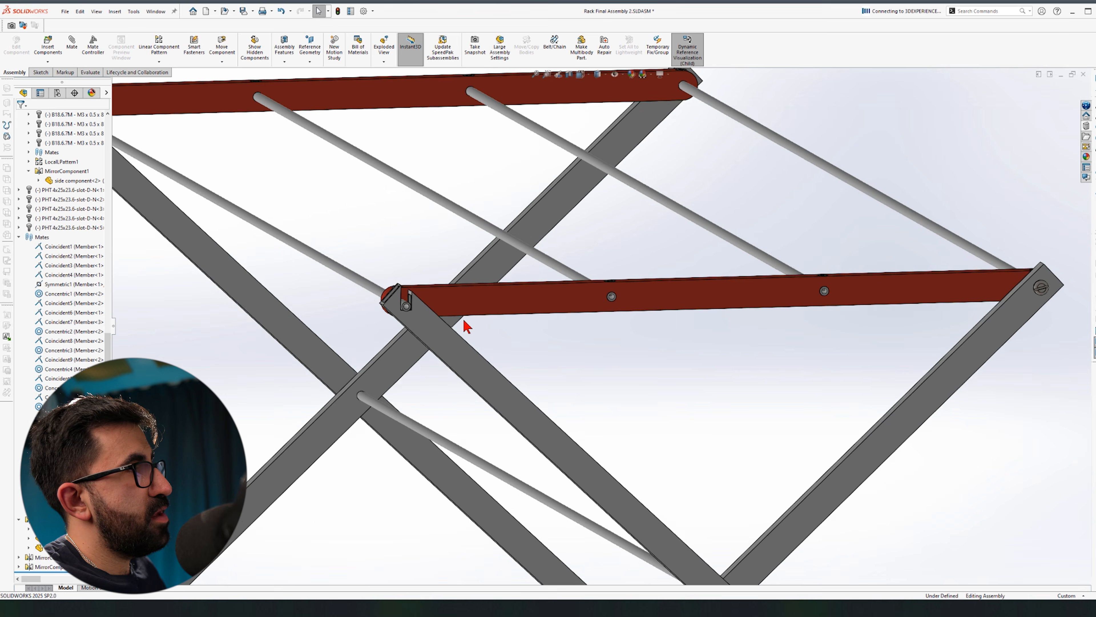
scroll(466, 327, down, 8)
middle_drag(464, 321, 471, 320)
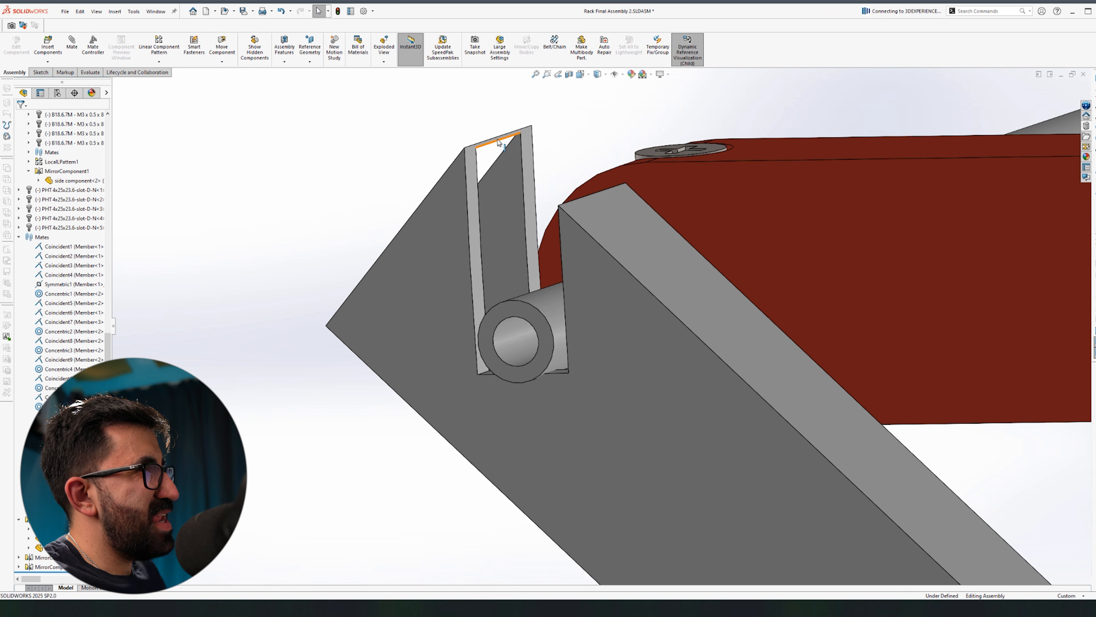
Step: Open the slotted Member part in its own window
click(458, 172)
click(487, 122)
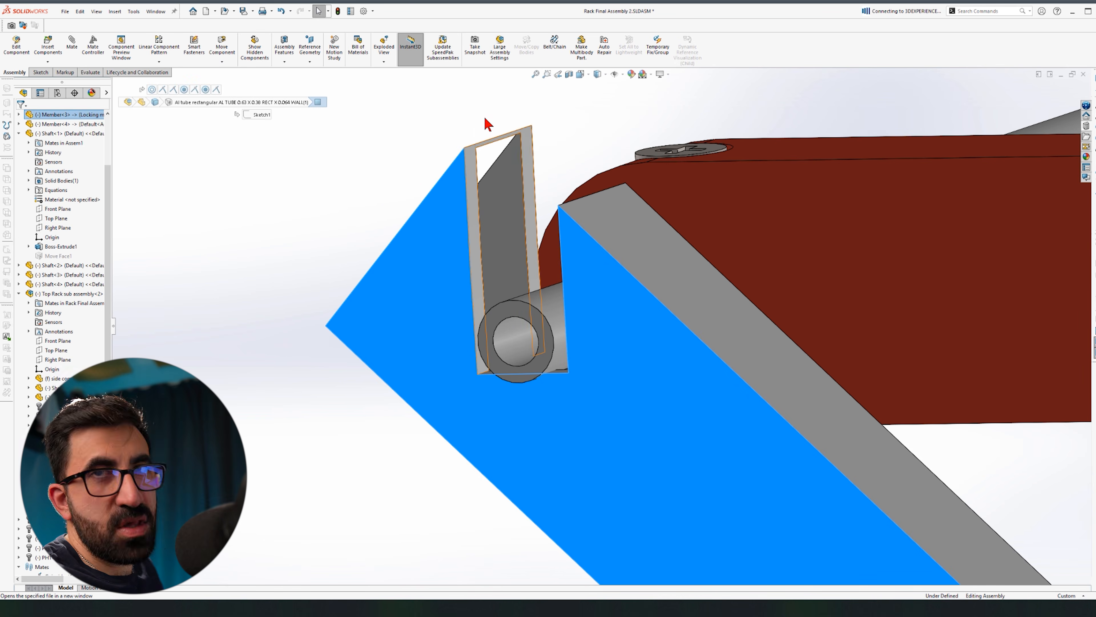
scroll(474, 268, up, 4)
Step: Sketch a closed triangle over the notch tip on the bar's side face
scroll(883, 387, down, 8)
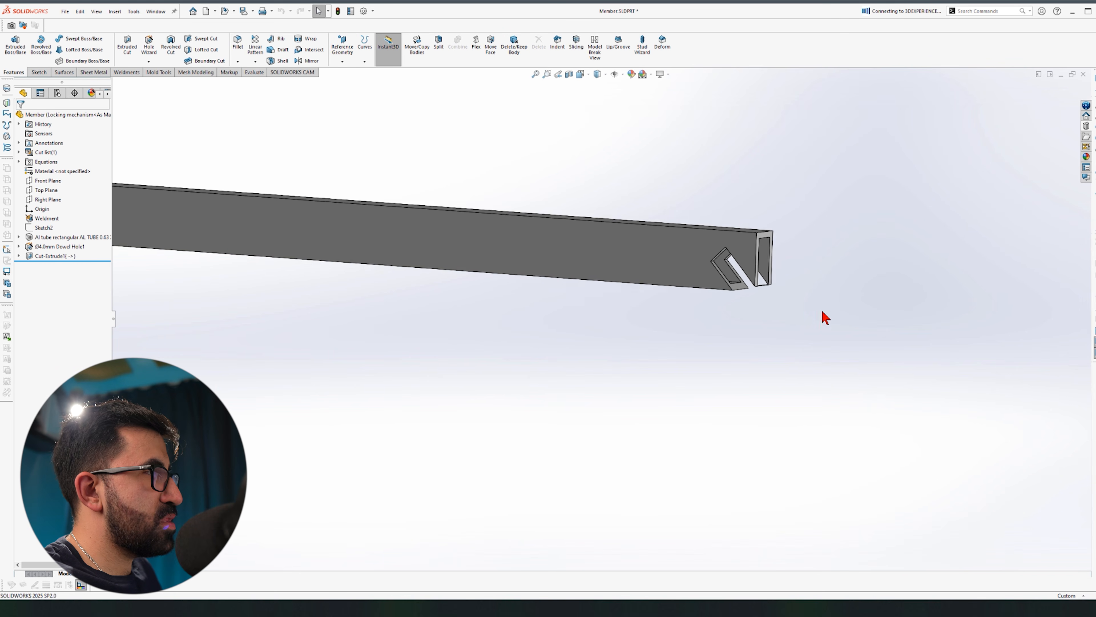
middle_drag(665, 261, 722, 239)
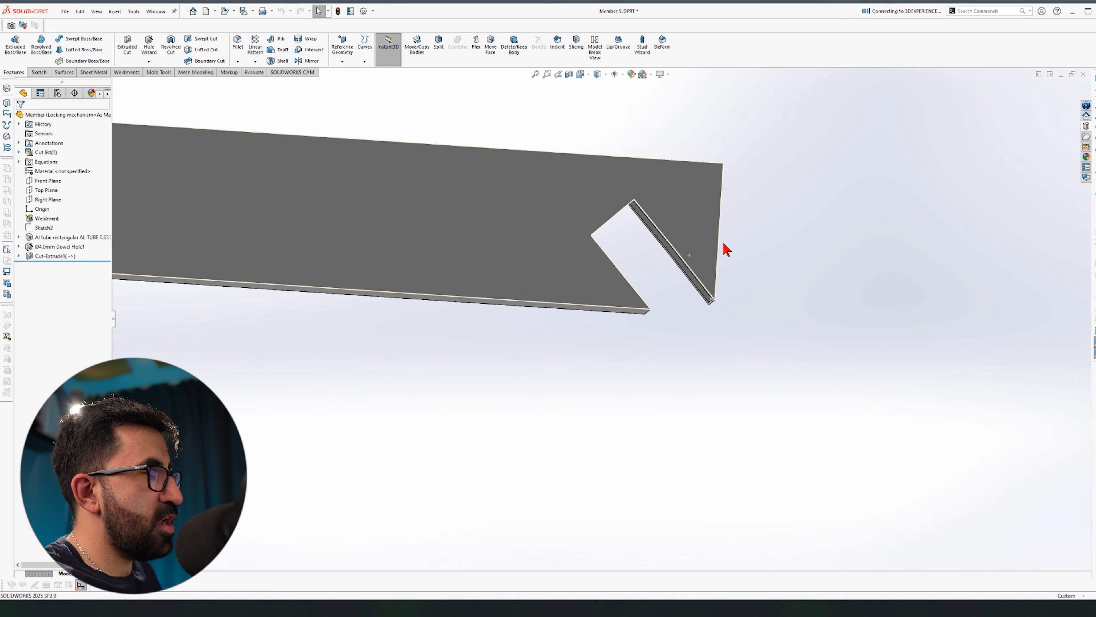
click(690, 251)
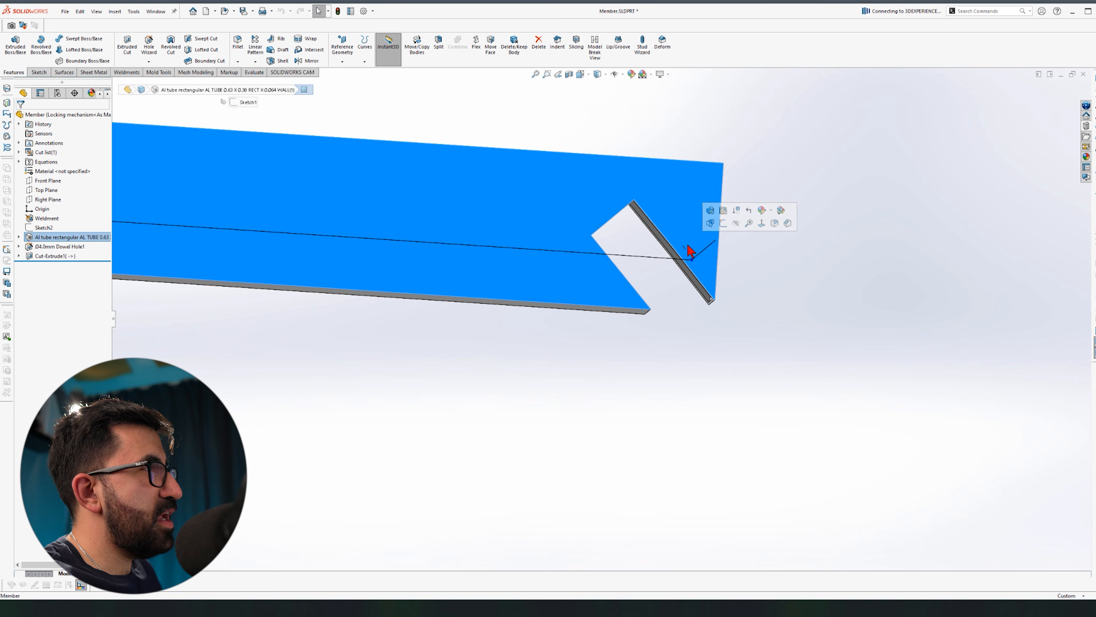
click(725, 223)
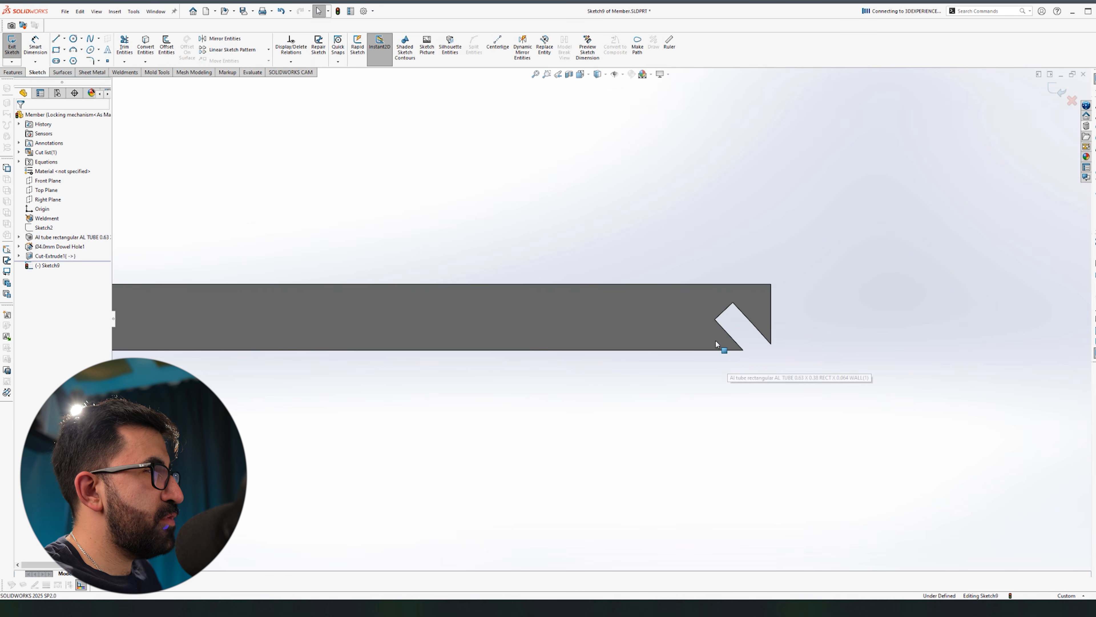
scroll(770, 344, down, 5)
key(l)
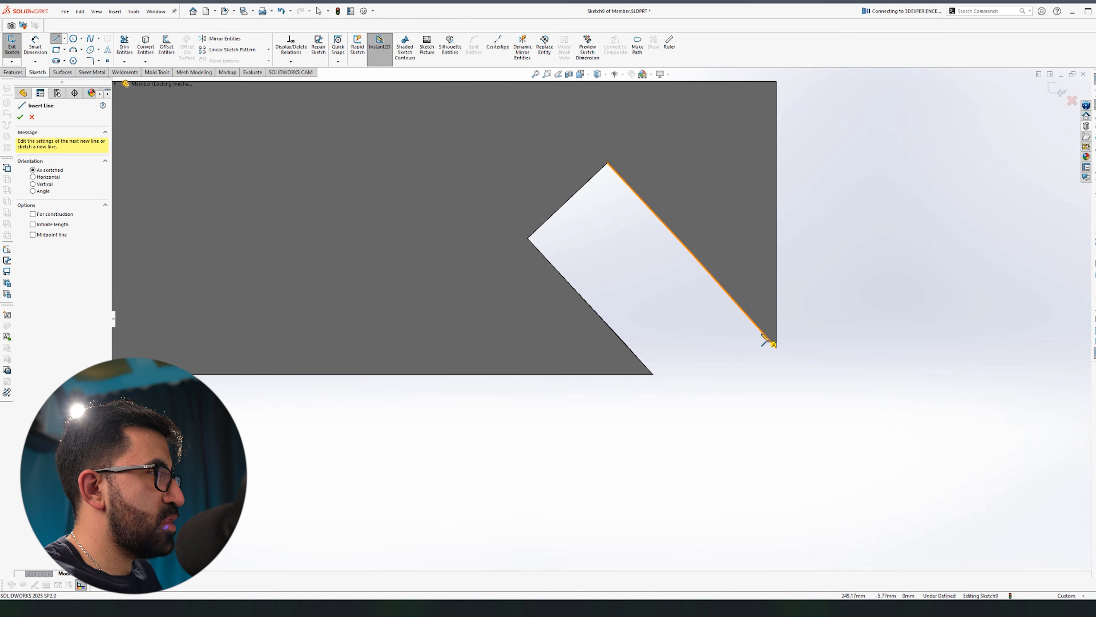
click(752, 319)
click(777, 302)
click(777, 348)
click(752, 320)
key(Escape)
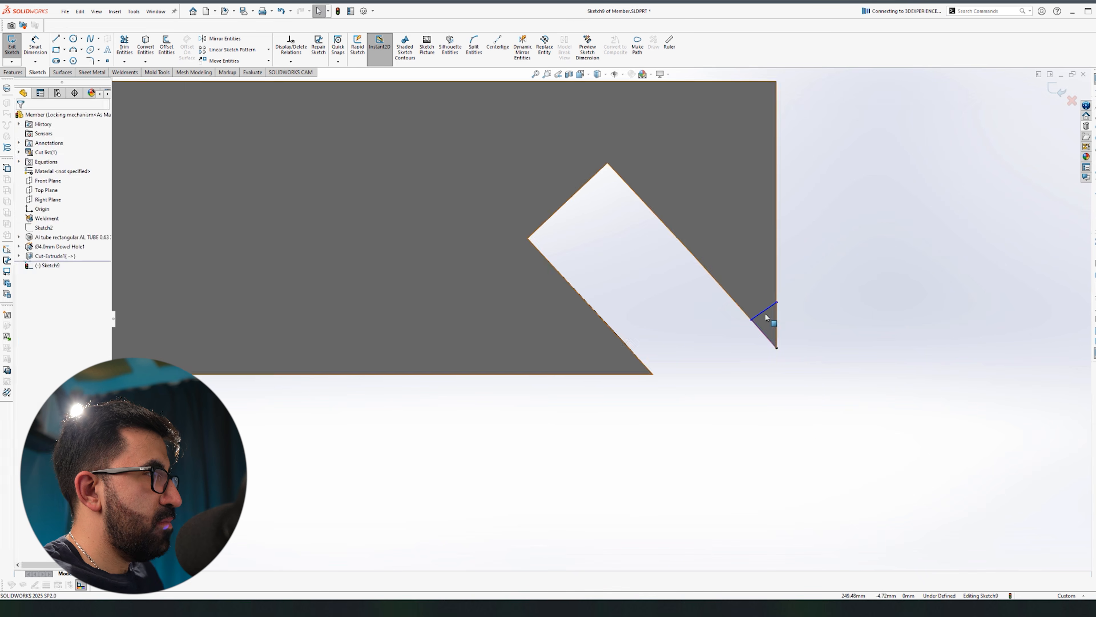
Step: Cut the triangle through all as Cut-Extrude2 to remove the sharp tip
click(61, 176)
click(61, 191)
key(Return)
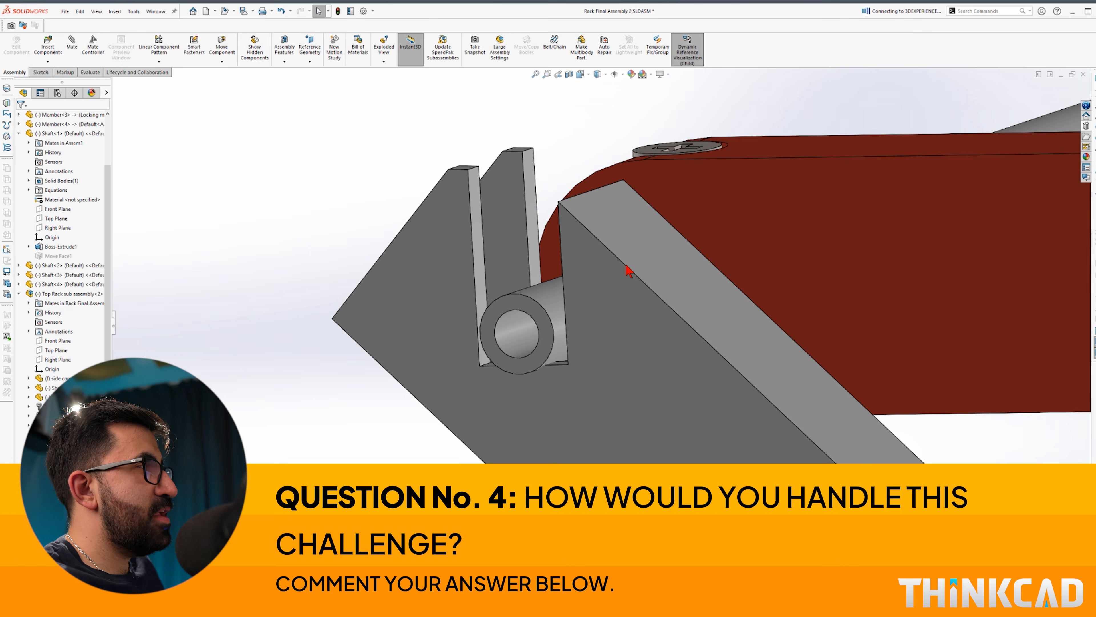
middle_drag(632, 264, 636, 238)
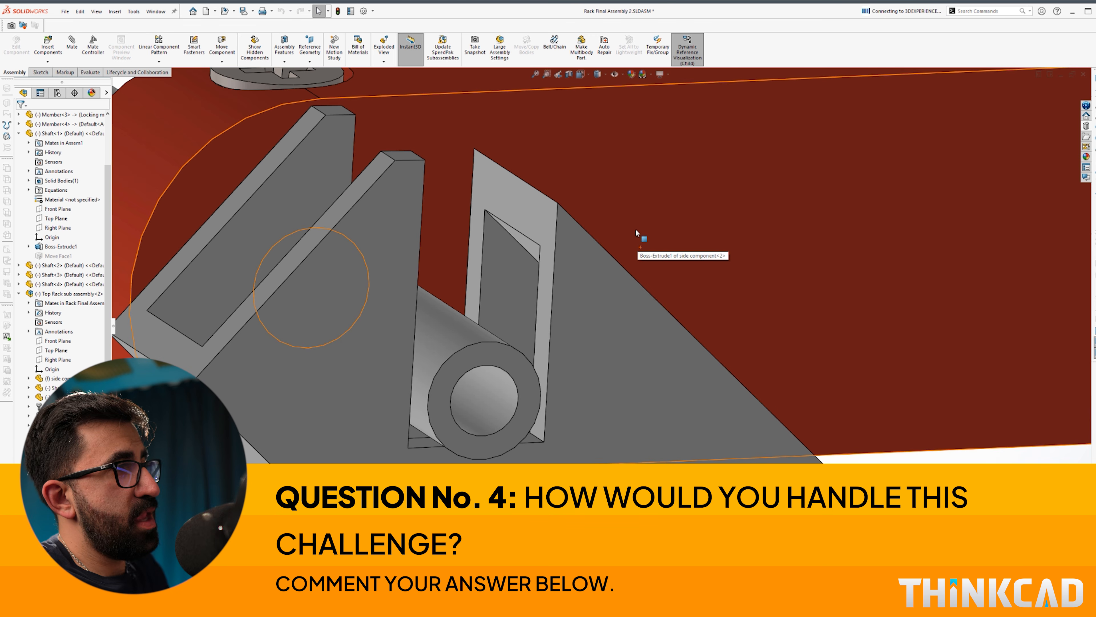
Step: Orbit around the tube bracket to inspect the trimmed slot beside the top-rack shaft
middle_drag(590, 230, 585, 243)
scroll(584, 242, up, 4)
scroll(472, 319, down, 3)
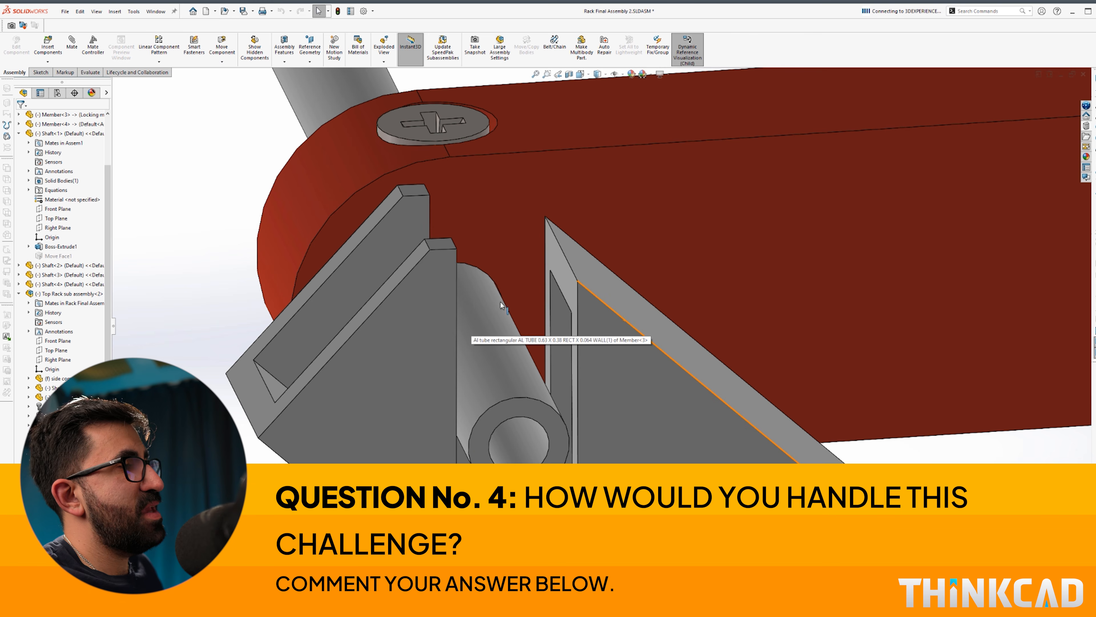
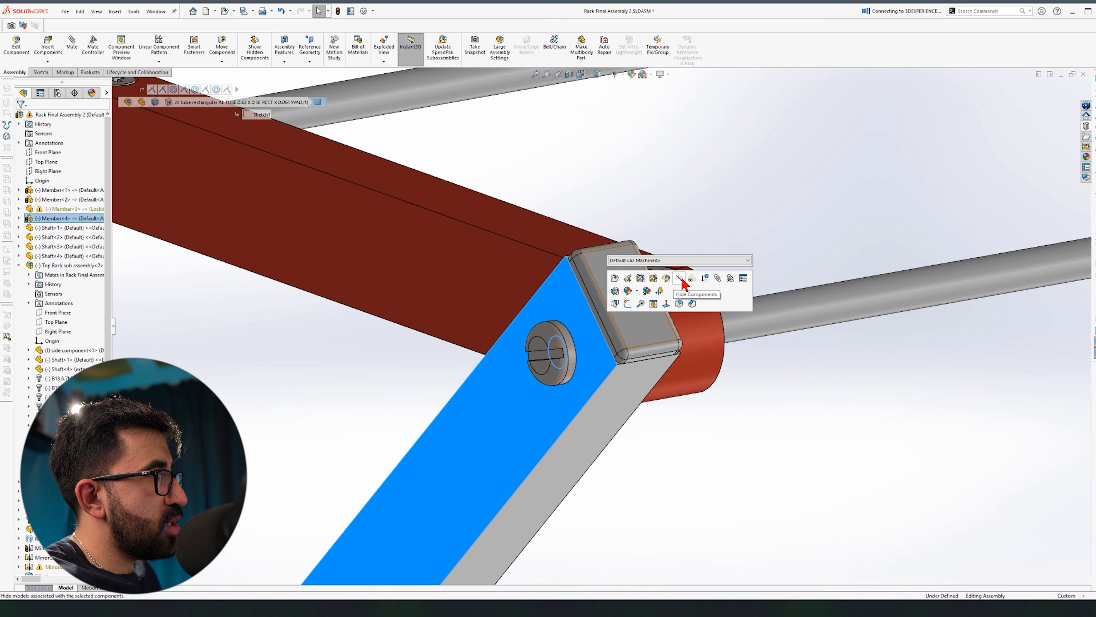
Step: Make the member tube transparent to inspect the screw inside, then make it solid again
click(691, 279)
middle_drag(621, 383, 665, 318)
scroll(565, 384, down, 4)
middle_drag(565, 384, 520, 368)
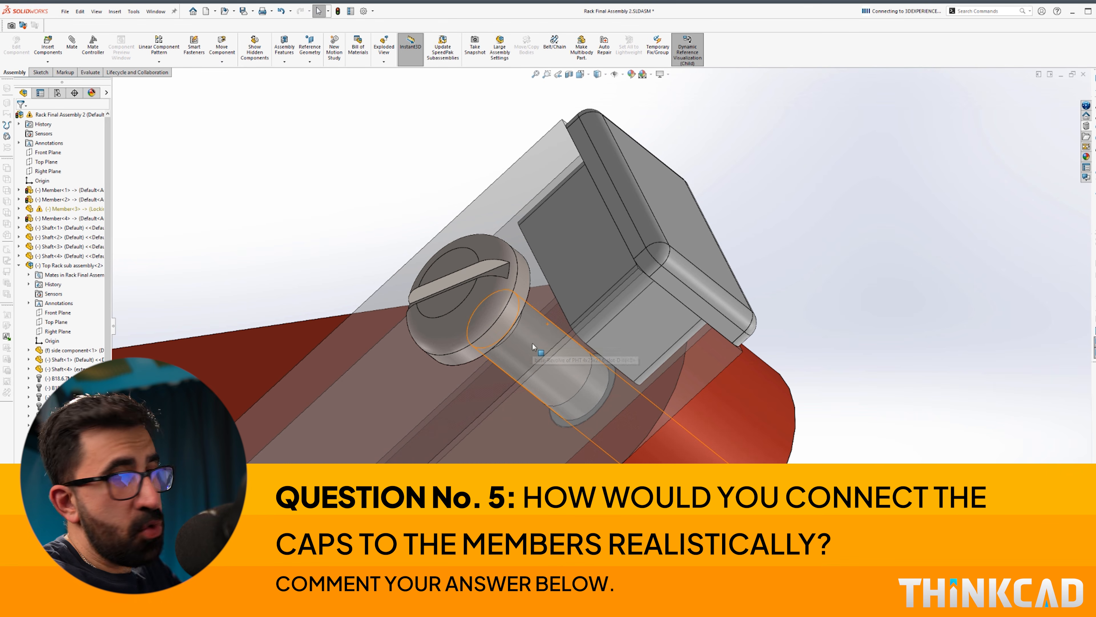
click(535, 163)
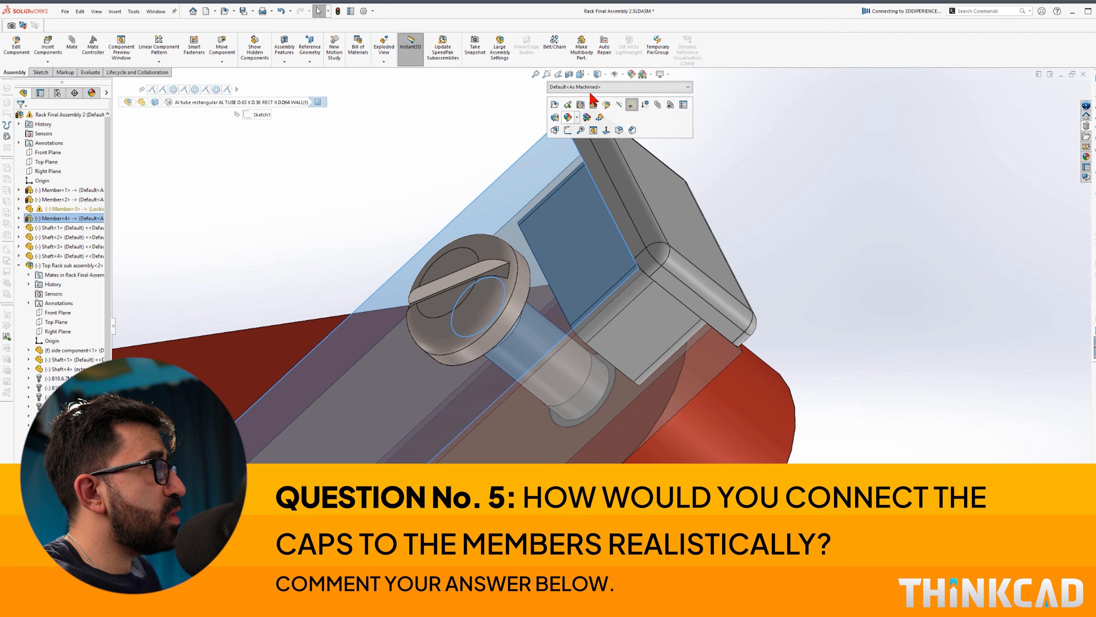
click(632, 108)
click(819, 206)
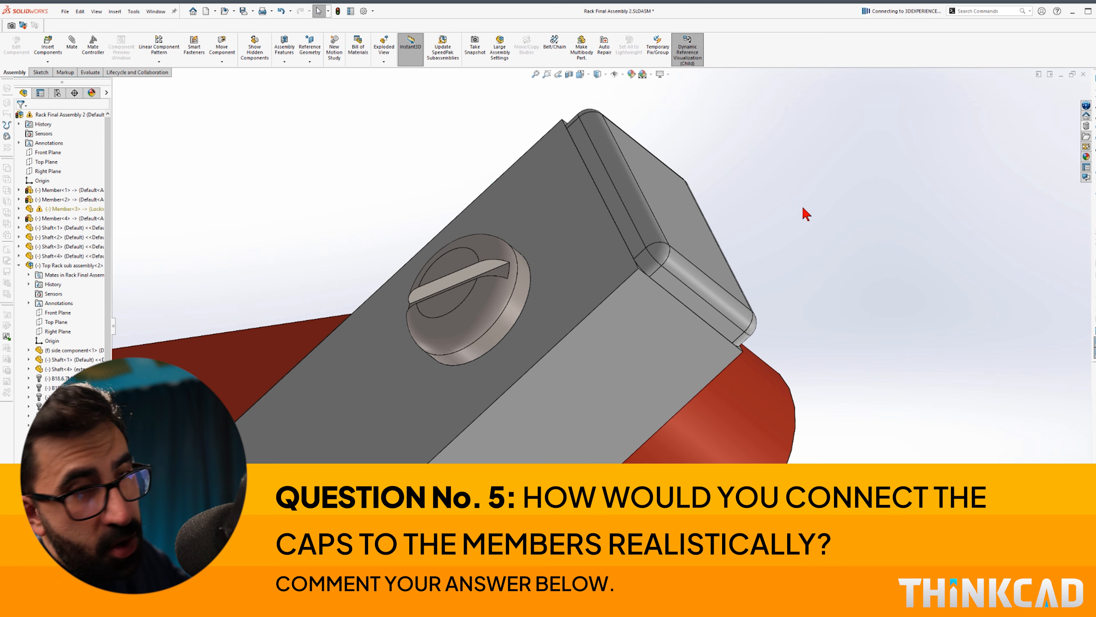
Step: Drag the end cap off the red member's end and turn the rack view slightly
scroll(820, 209, up, 3)
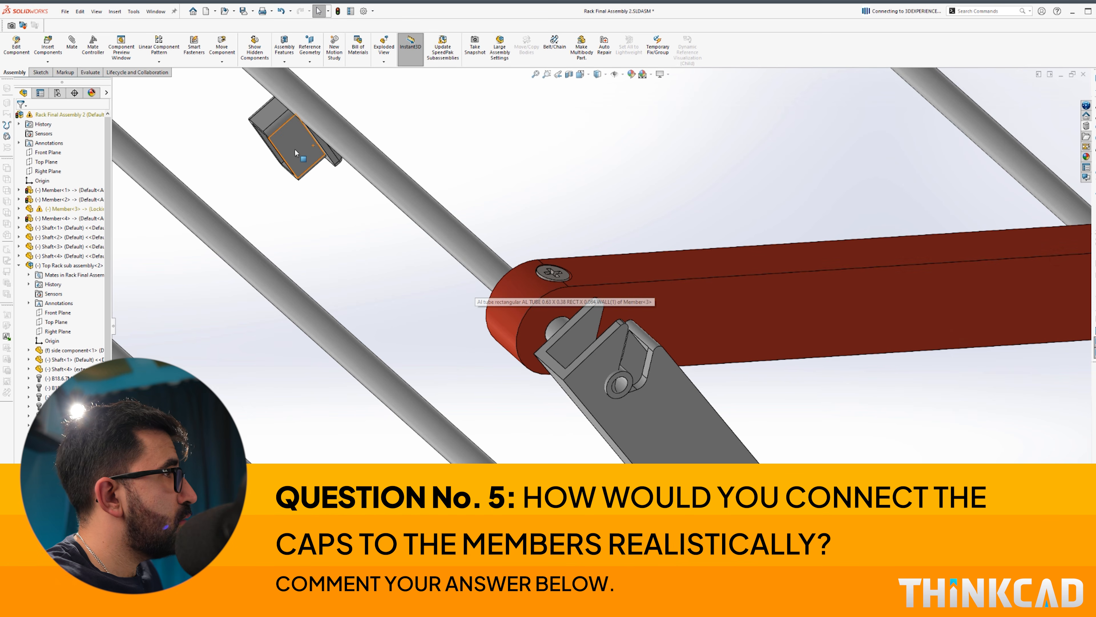
drag(486, 285, 740, 268)
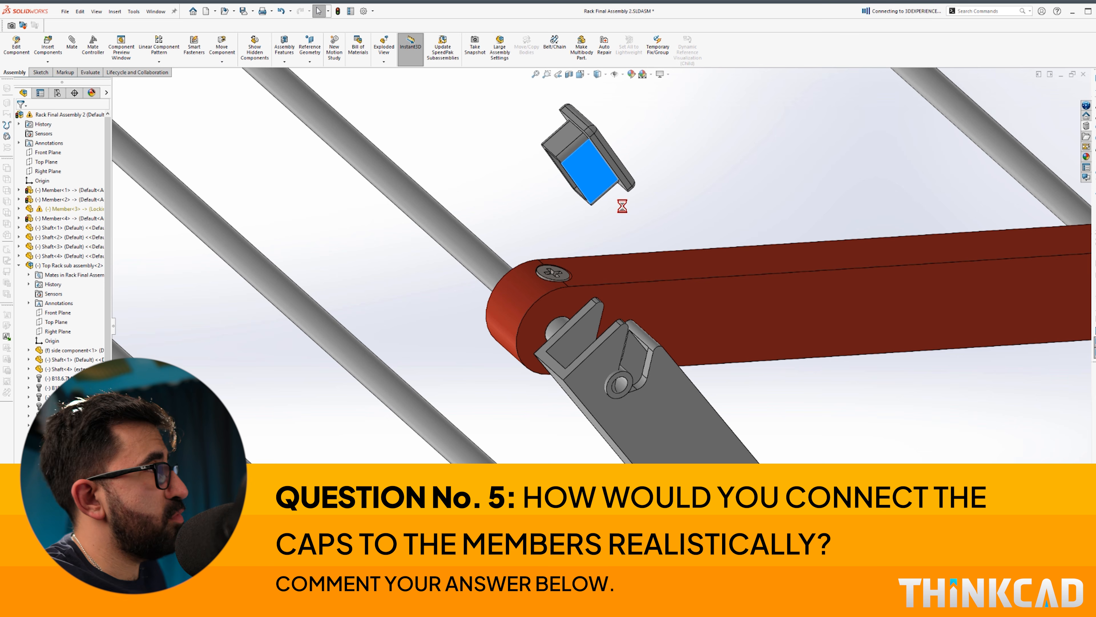
scroll(622, 206, up, 10)
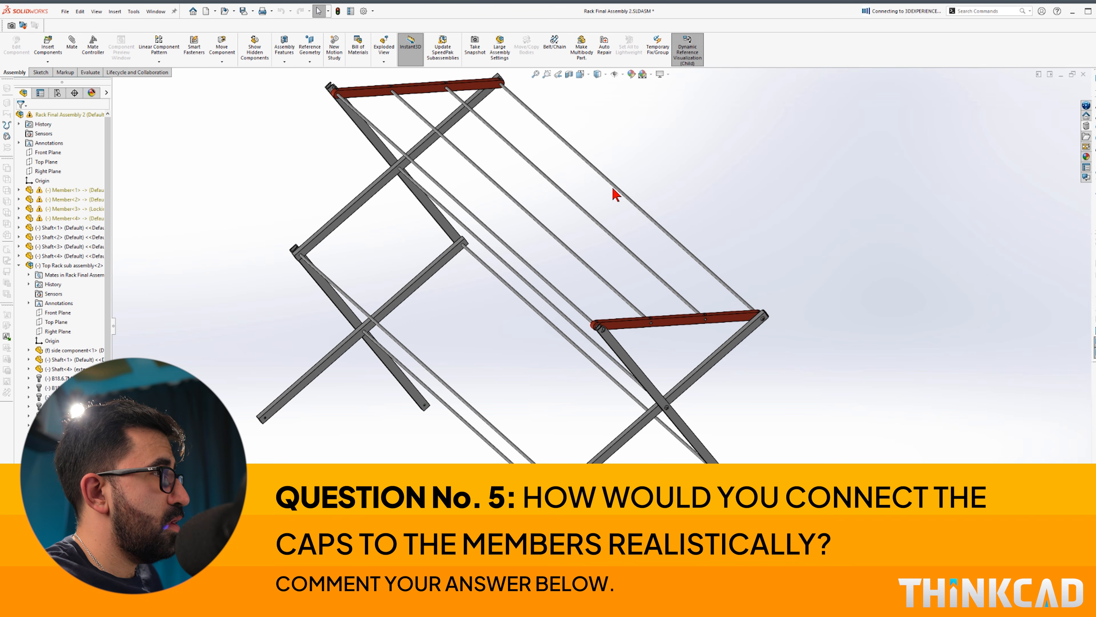
middle_drag(614, 191, 574, 433)
scroll(421, 536, down, 3)
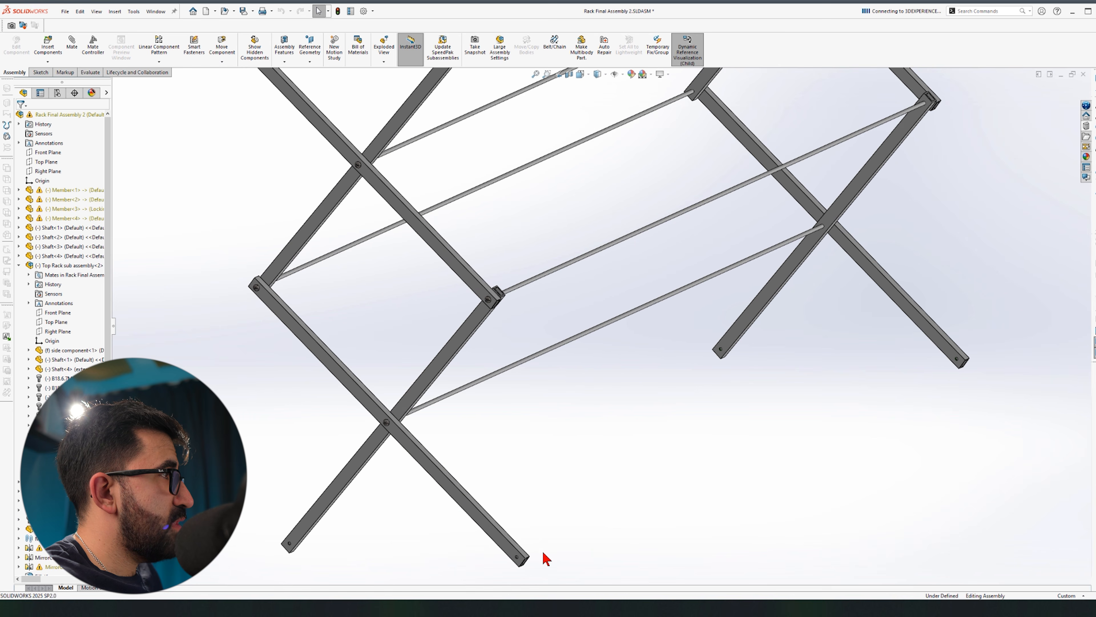
Step: Zoom to the member end and add a coincident mate seating the end cap on the member face
scroll(535, 534, down, 3)
scroll(523, 536, up, 4)
scroll(516, 458, down, 8)
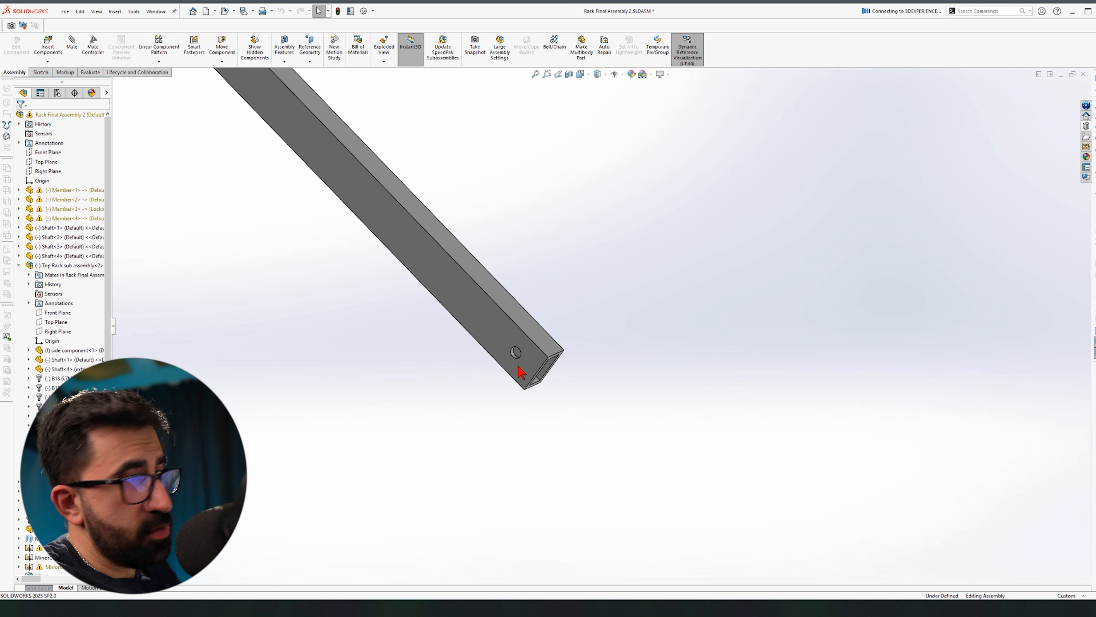
scroll(521, 372, up, 6)
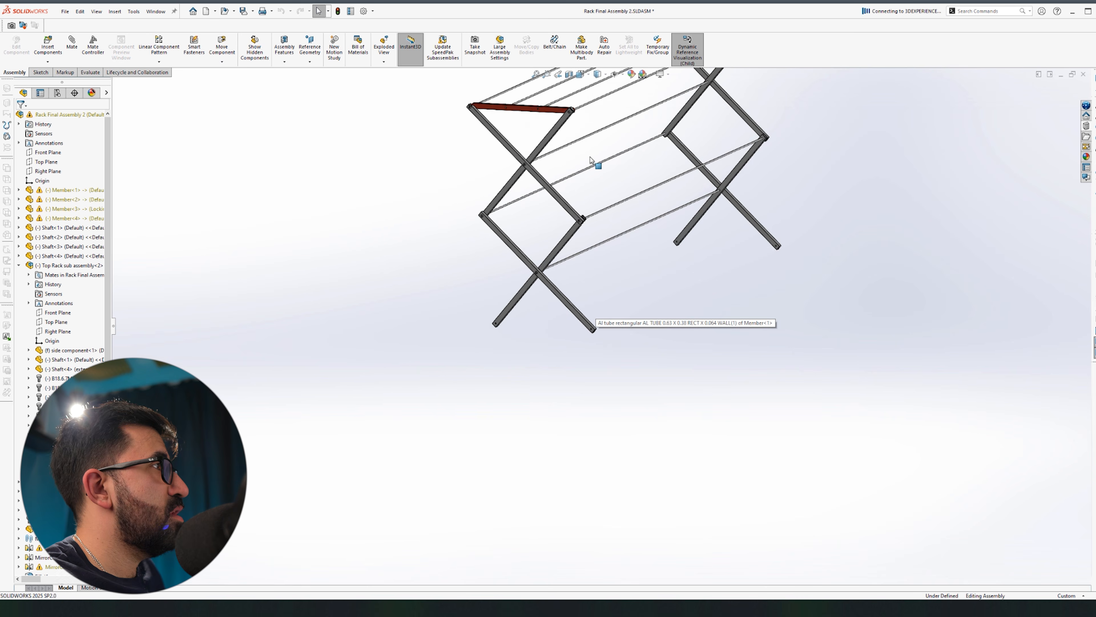
scroll(575, 297, down, 8)
scroll(530, 210, up, 5)
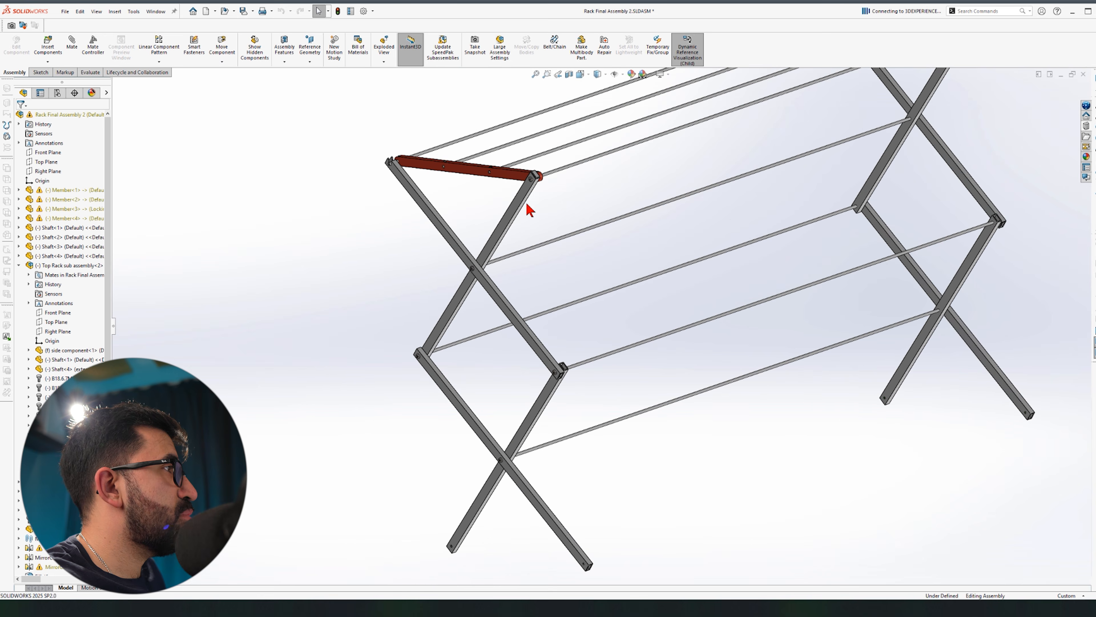
scroll(532, 186, down, 3)
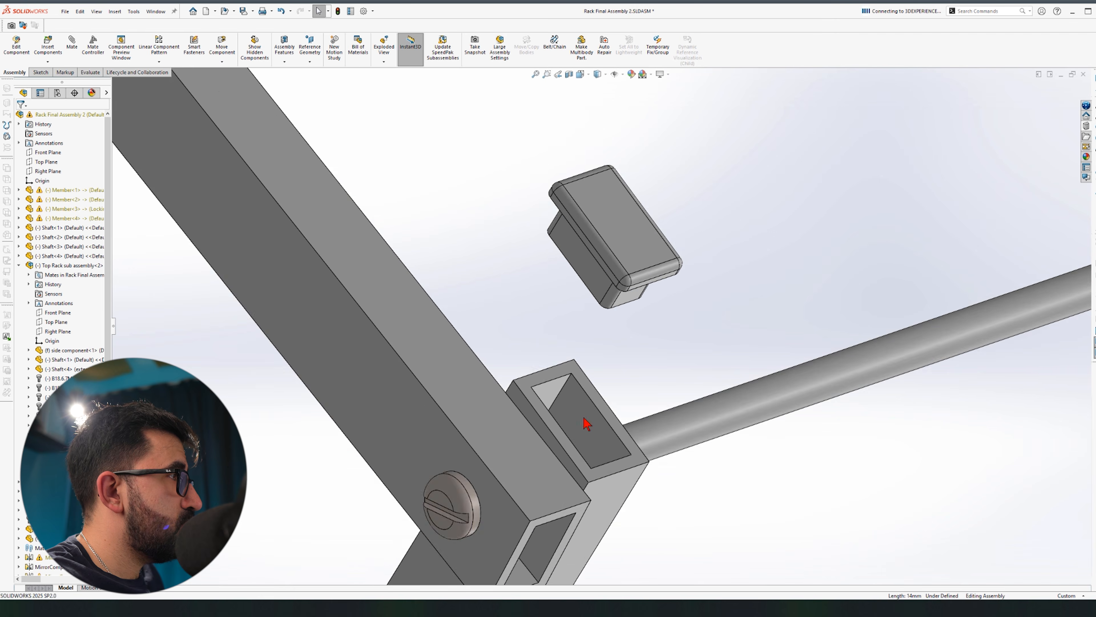
scroll(649, 281, down, 2)
click(656, 264)
ctrl+click(624, 560)
click(673, 537)
click(650, 346)
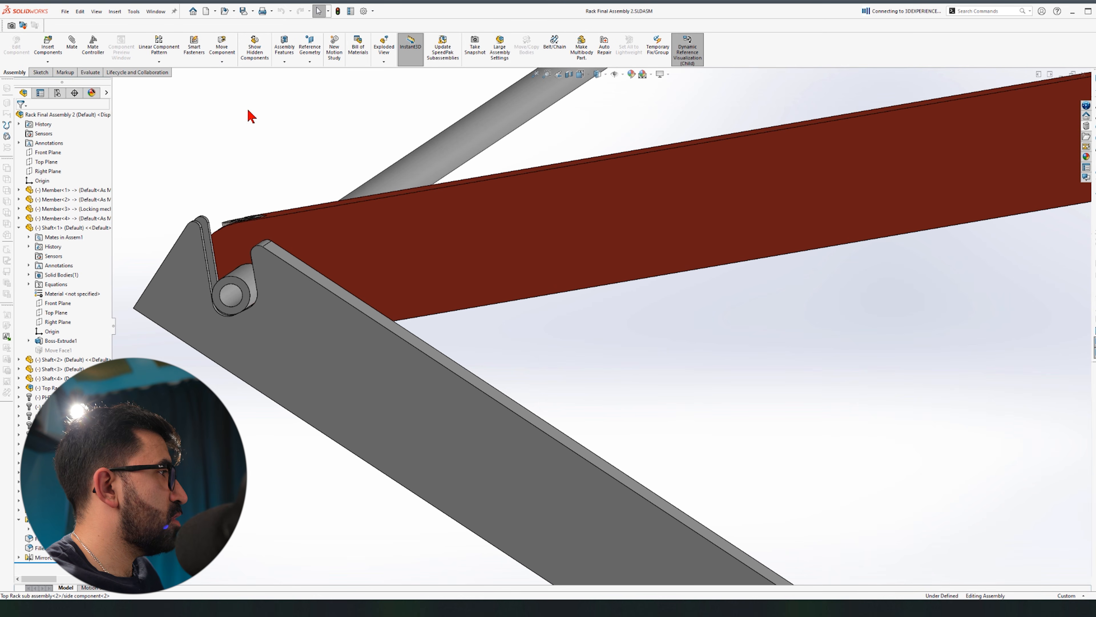
Step: Orbit into the bracket joint and select the bracket to inspect its hooked slot
scroll(263, 296, up, 5)
middle_drag(523, 320, 541, 315)
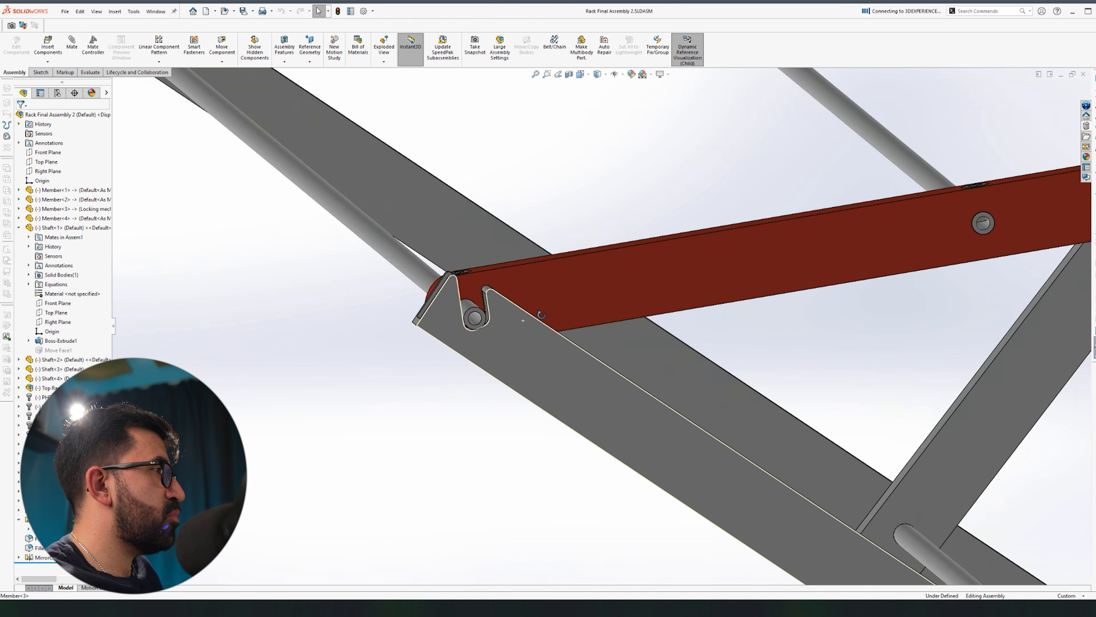
scroll(541, 315, up, 3)
scroll(510, 300, down, 8)
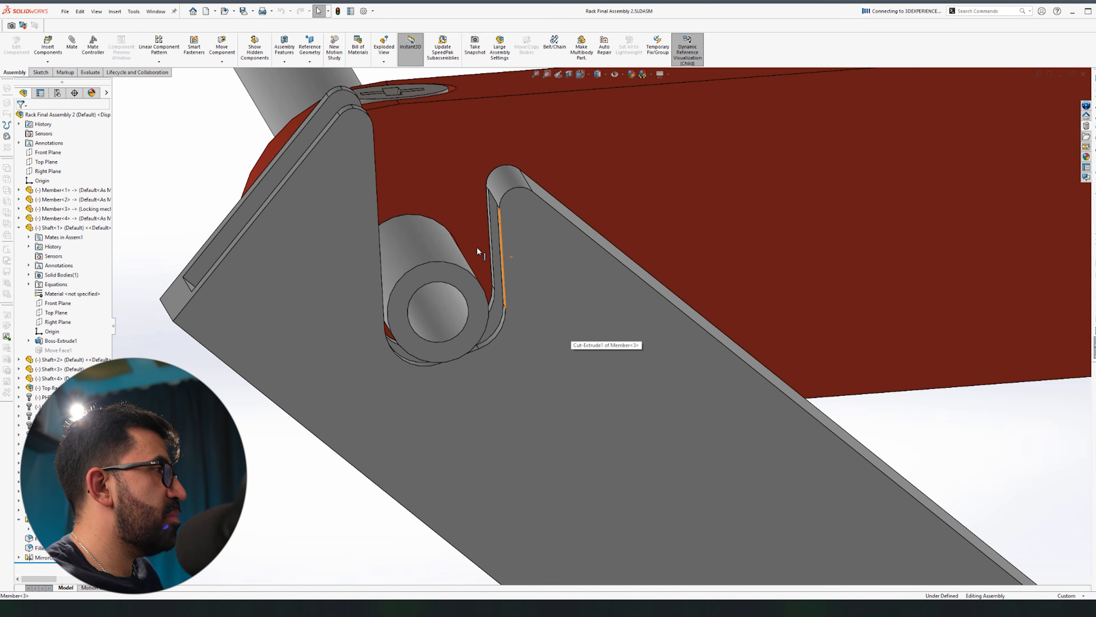
middle_drag(476, 249, 498, 255)
click(553, 221)
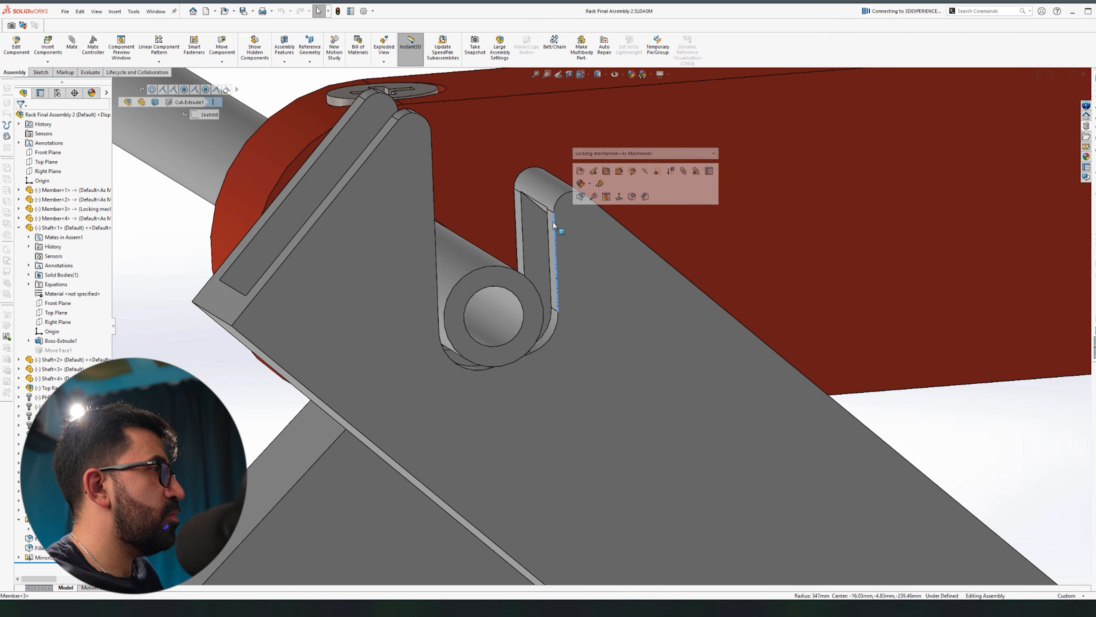
scroll(426, 309, up, 3)
click(346, 349)
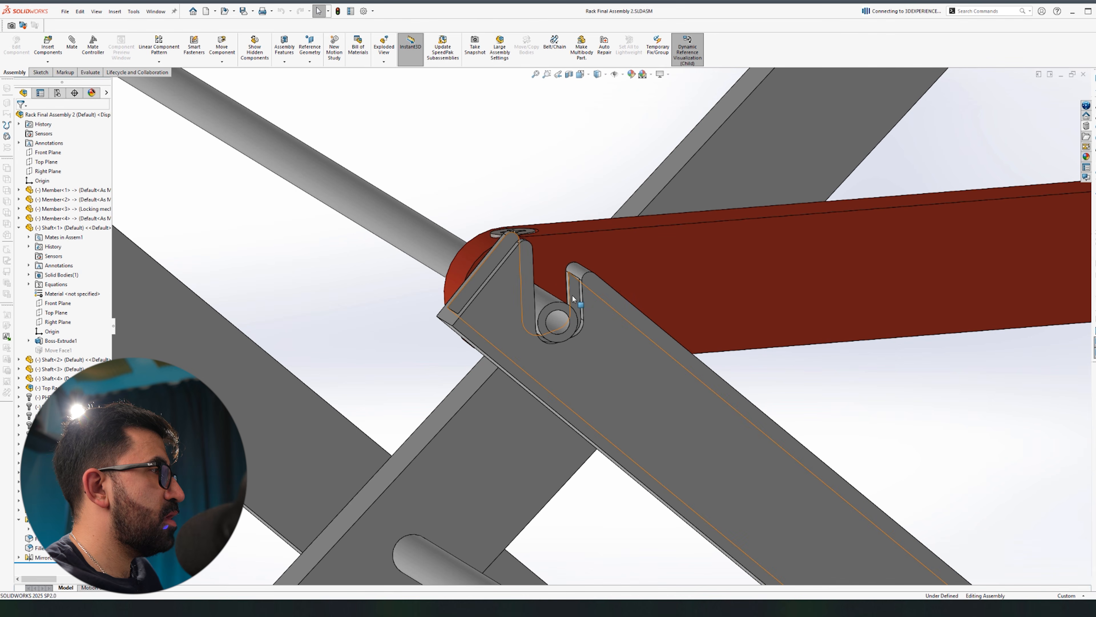
Step: Select the narrow slot face and swing the locking plate to test the shaft's engagement
scroll(609, 295, down, 6)
click(653, 287)
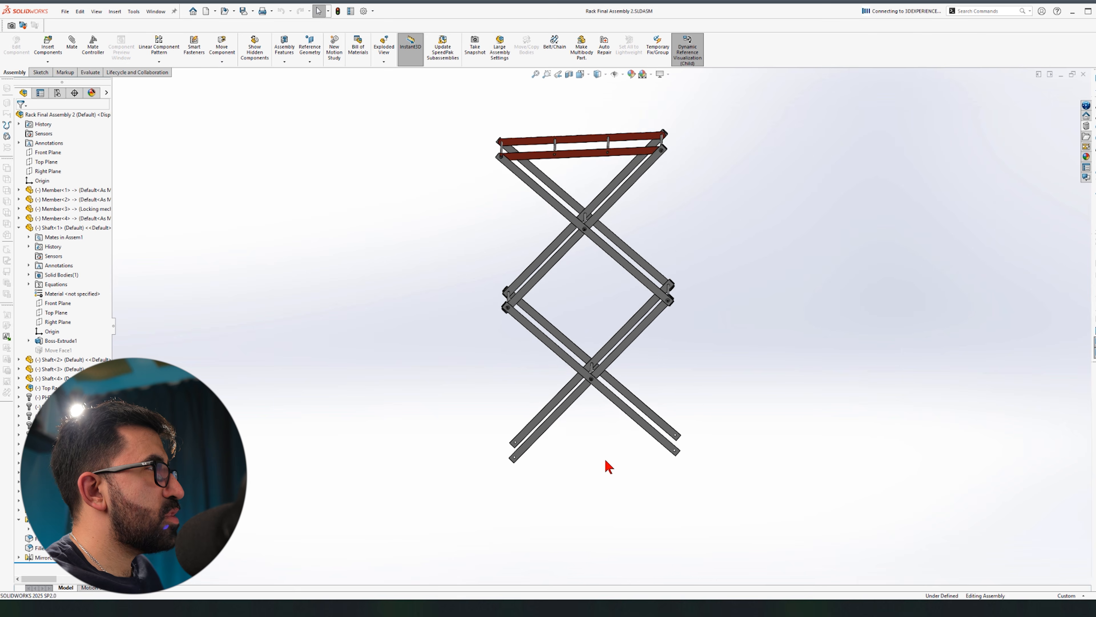
scroll(533, 199, down, 10)
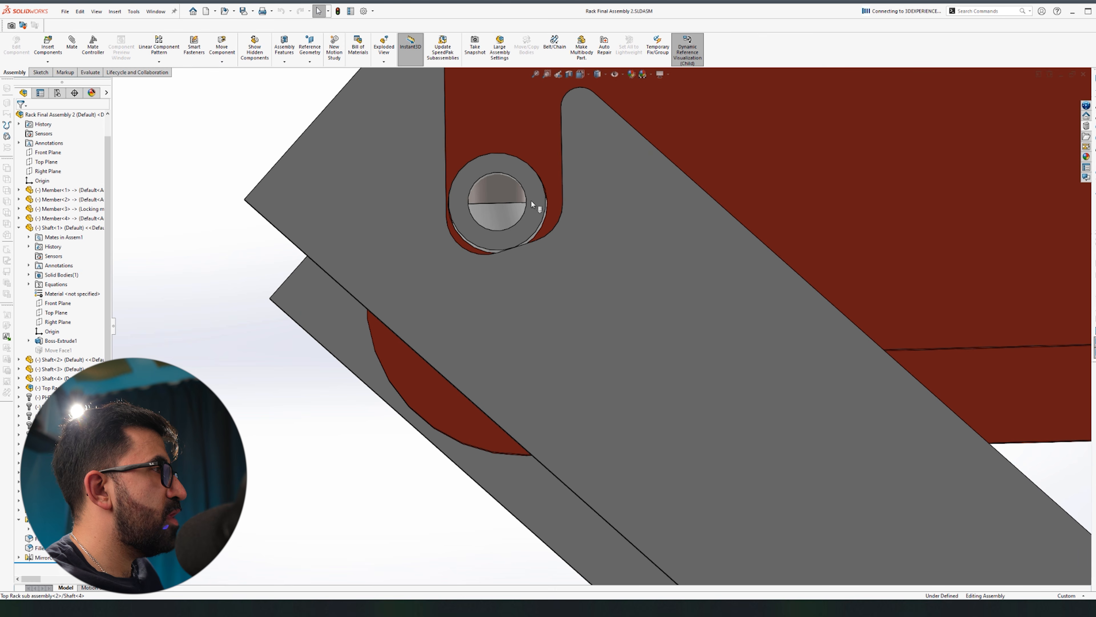
drag(489, 303, 477, 324)
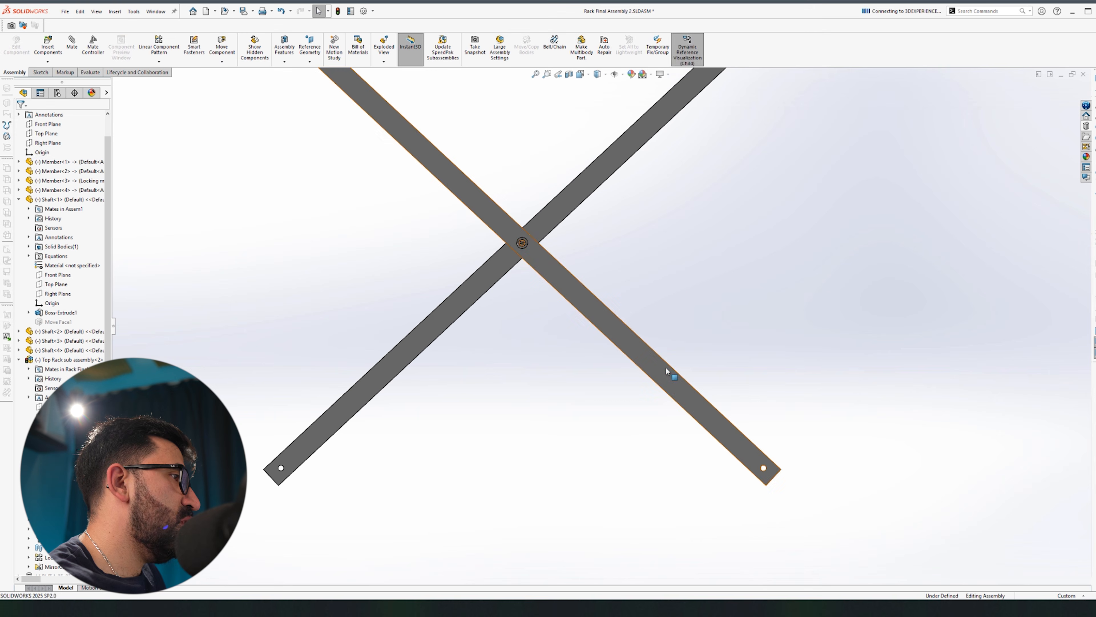
Step: Open the leg Member as its own part and add a configuration named Foot
click(667, 371)
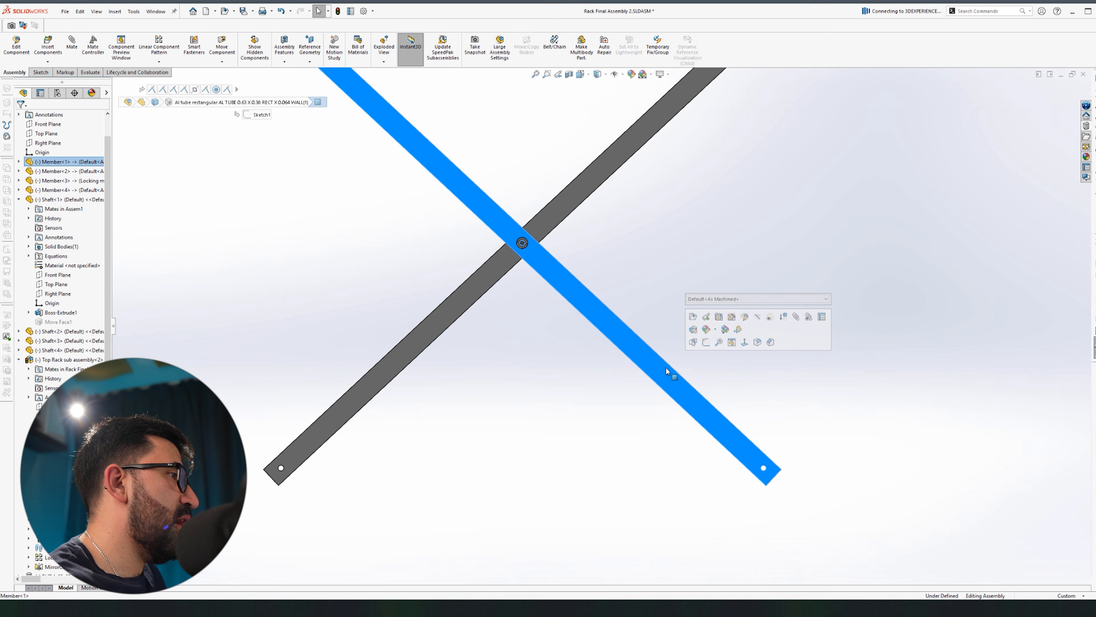
click(706, 317)
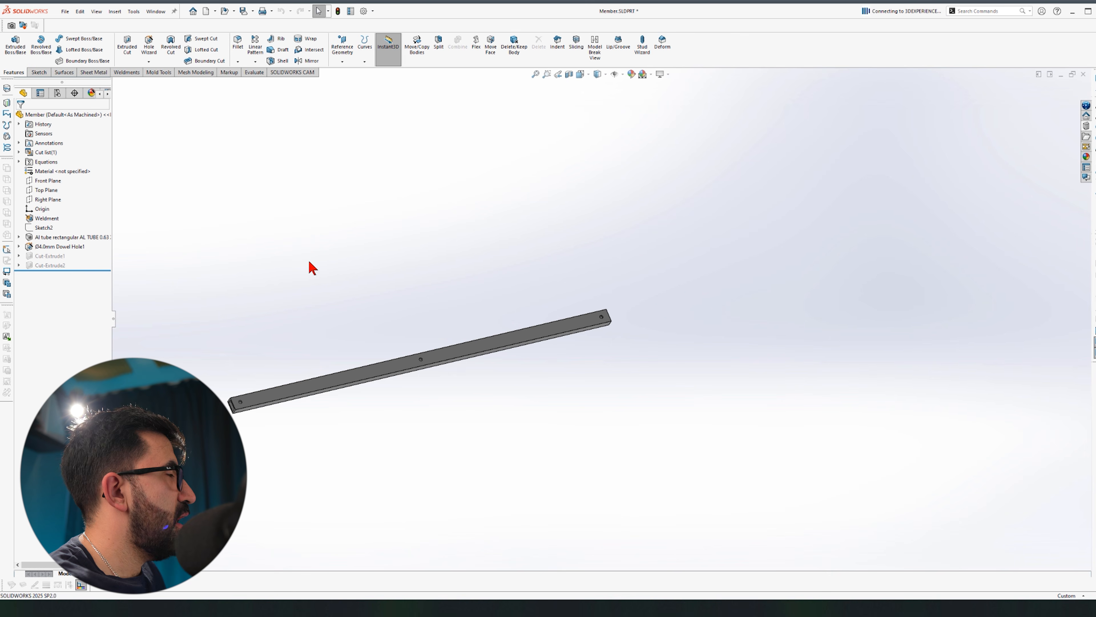
click(57, 94)
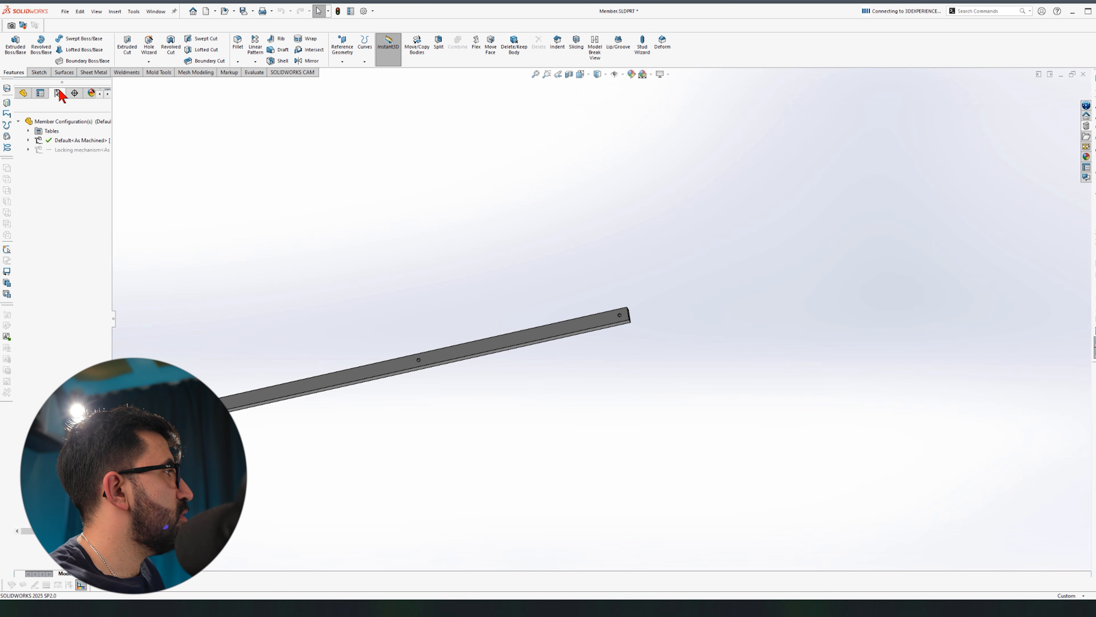
right_click(59, 120)
click(86, 139)
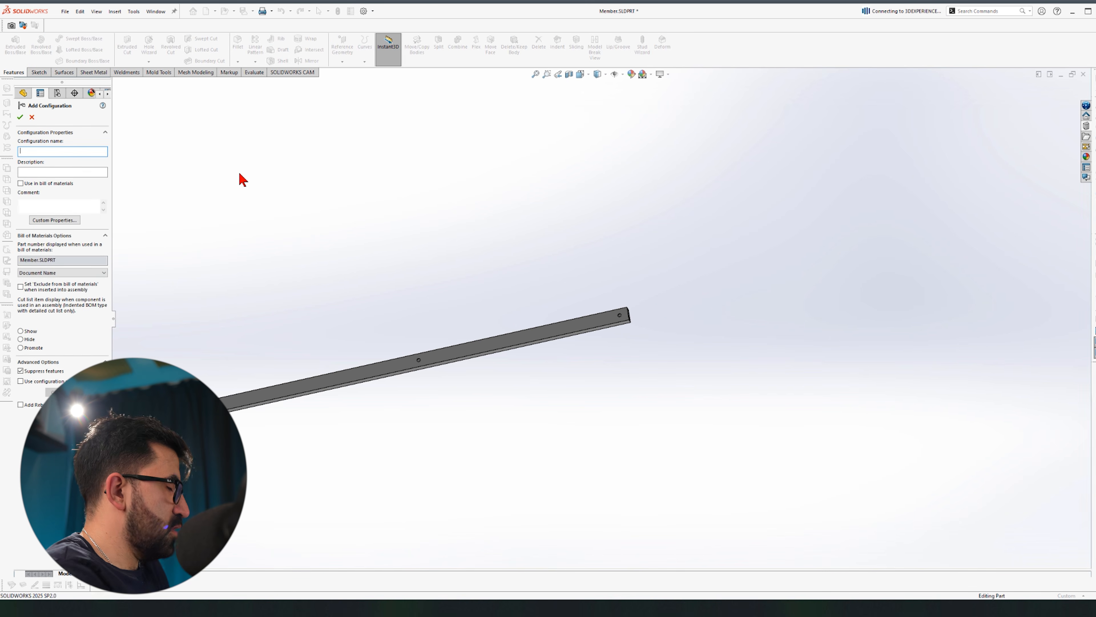
text(Foot)
key(Return)
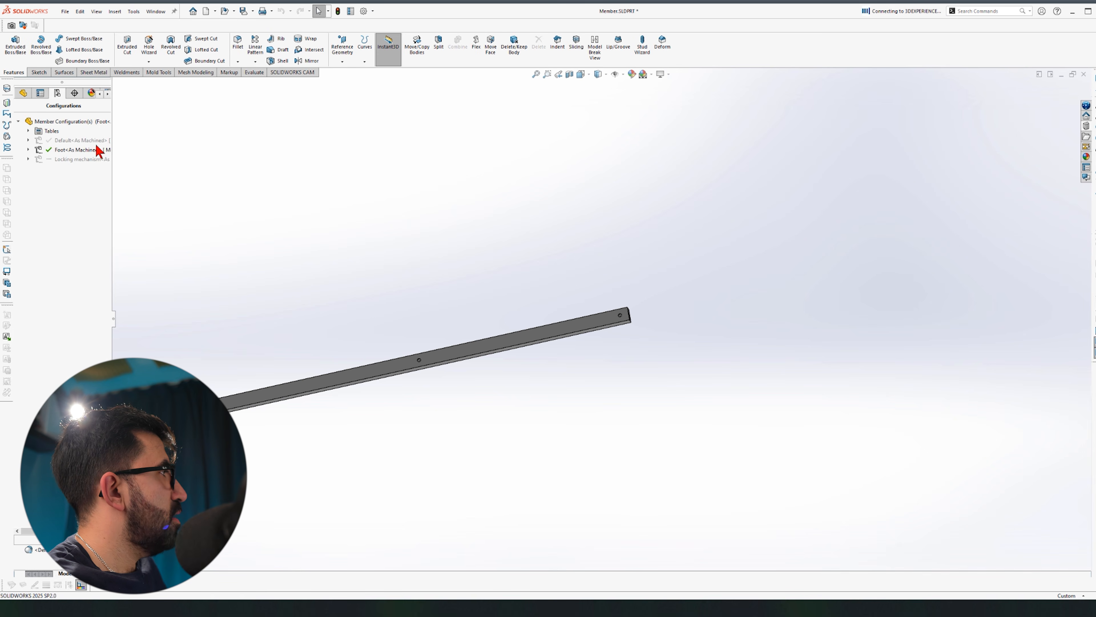
click(24, 93)
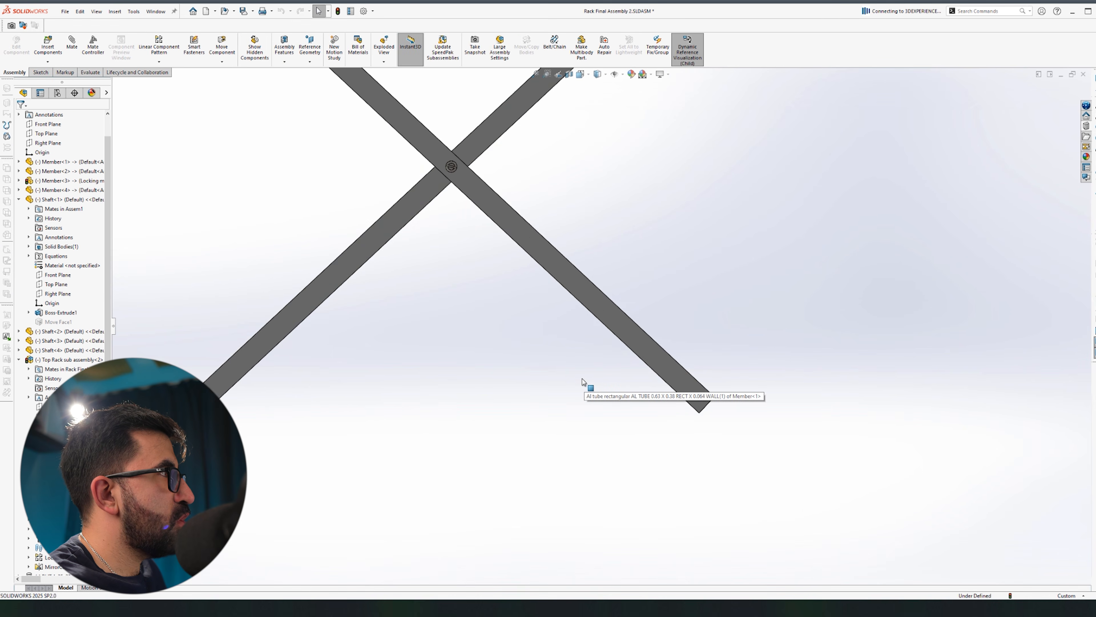
Step: Orbit the Member part to inspect the Ø4.0mm dowel hole and its large flat face
scroll(503, 305, up, 4)
scroll(462, 195, down, 2)
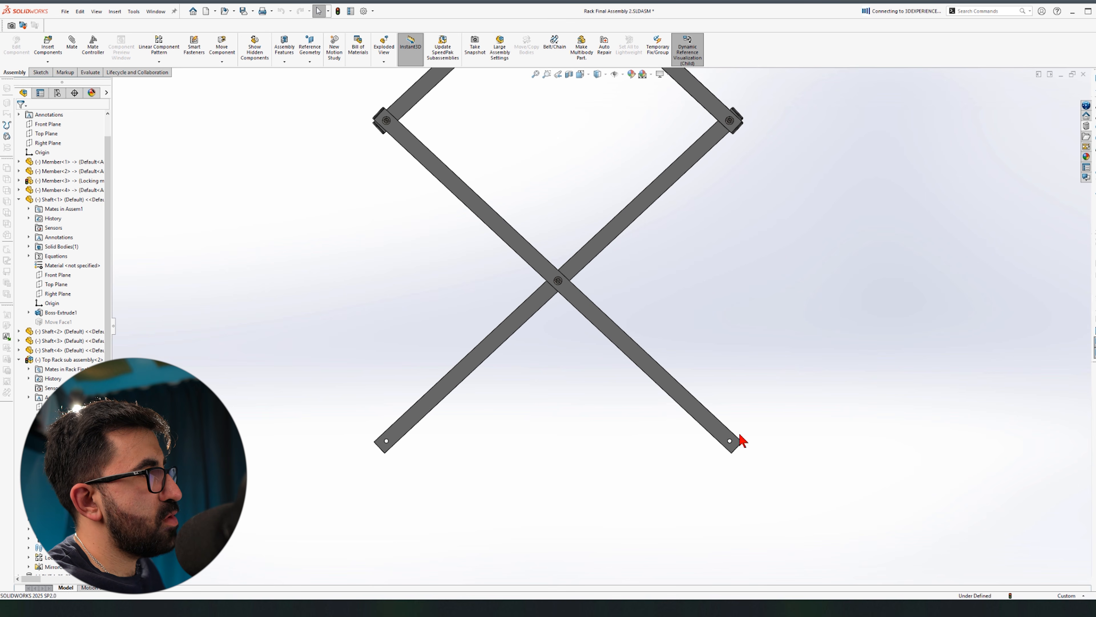
scroll(717, 437, down, 10)
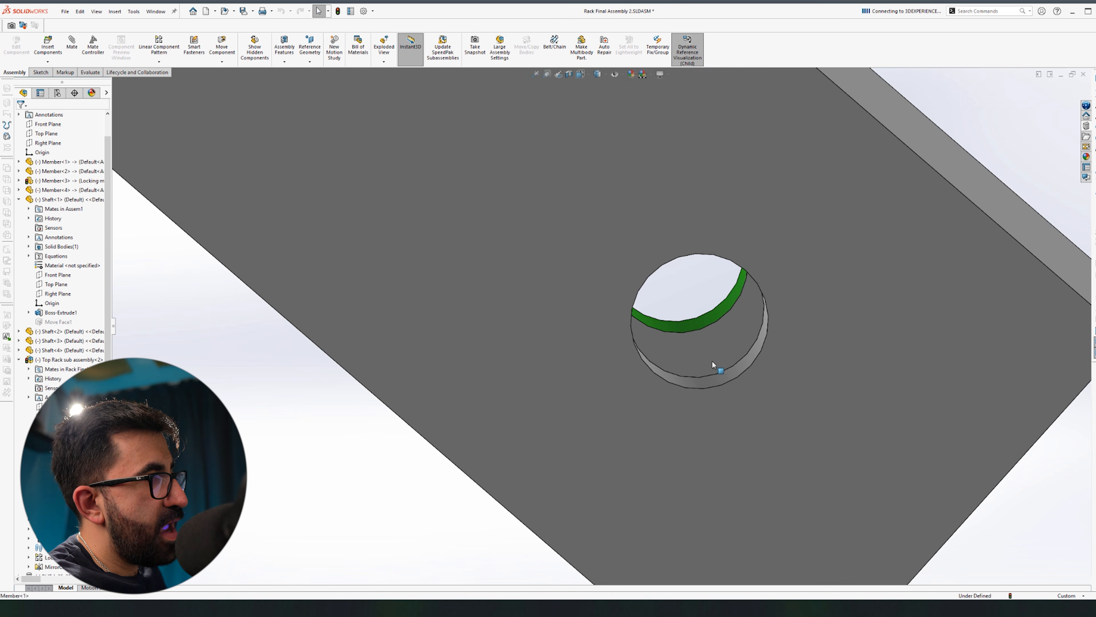
middle_drag(717, 367, 677, 300)
click(678, 300)
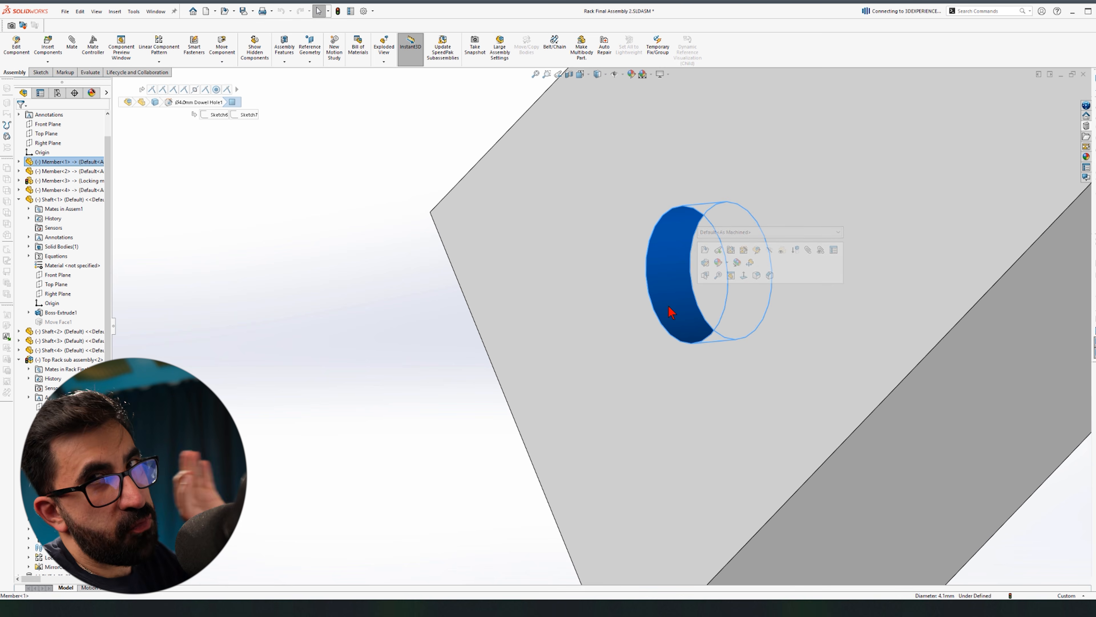
scroll(514, 371, up, 6)
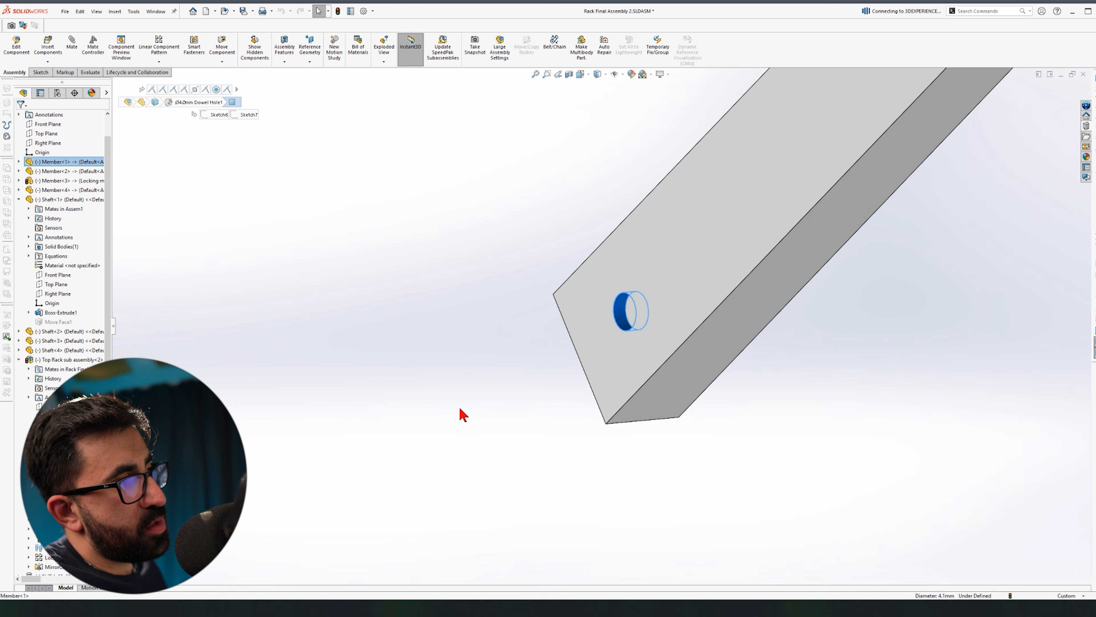
click(525, 406)
middle_drag(748, 398, 577, 436)
click(727, 308)
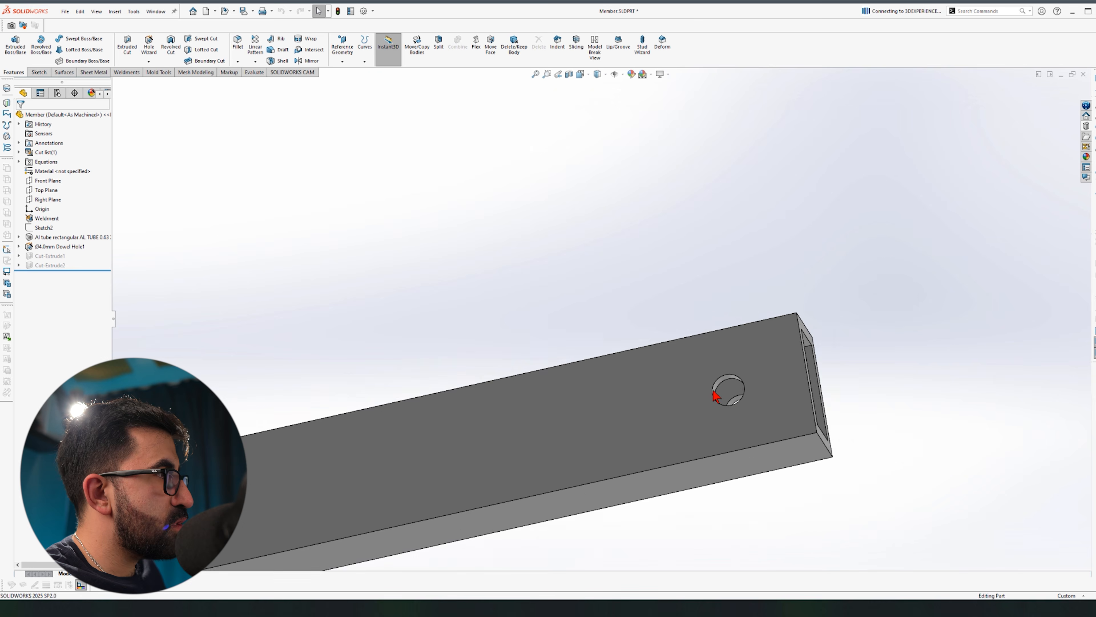
scroll(714, 395, up, 10)
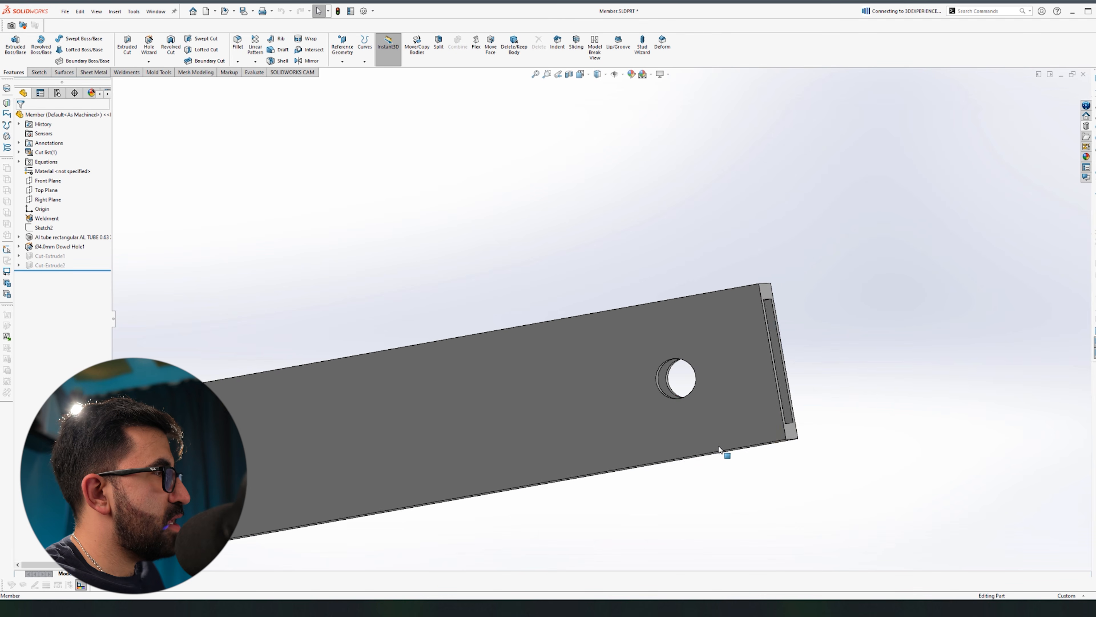
Step: Abandon the line sketch on the tube's end face and switch to Rack Final Assembly 2.SLDASM
scroll(341, 380, down, 6)
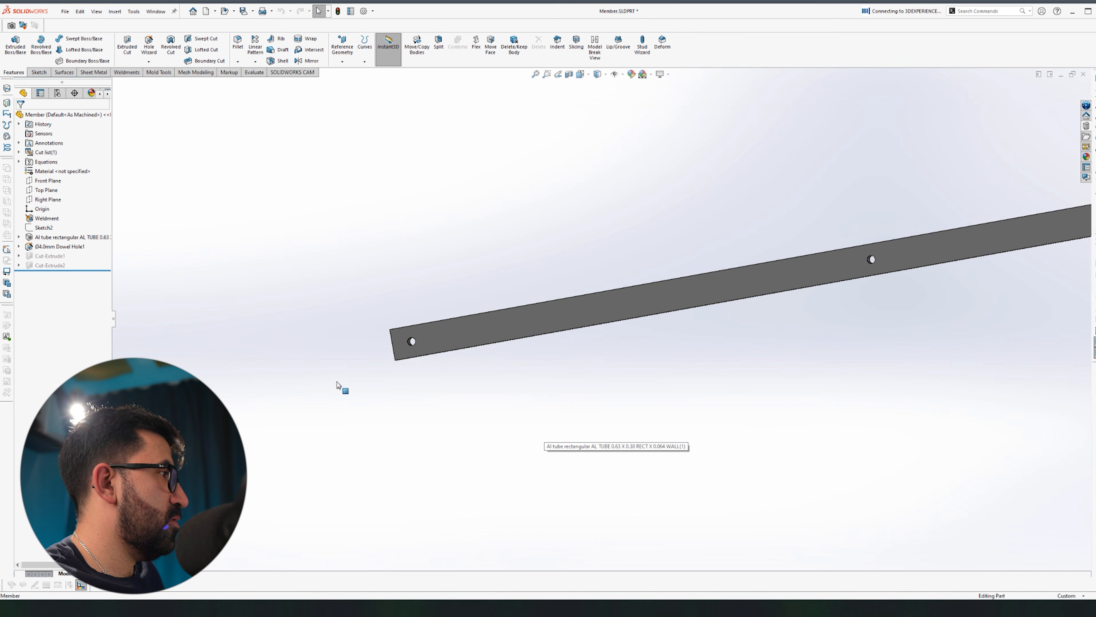
click(667, 264)
click(665, 251)
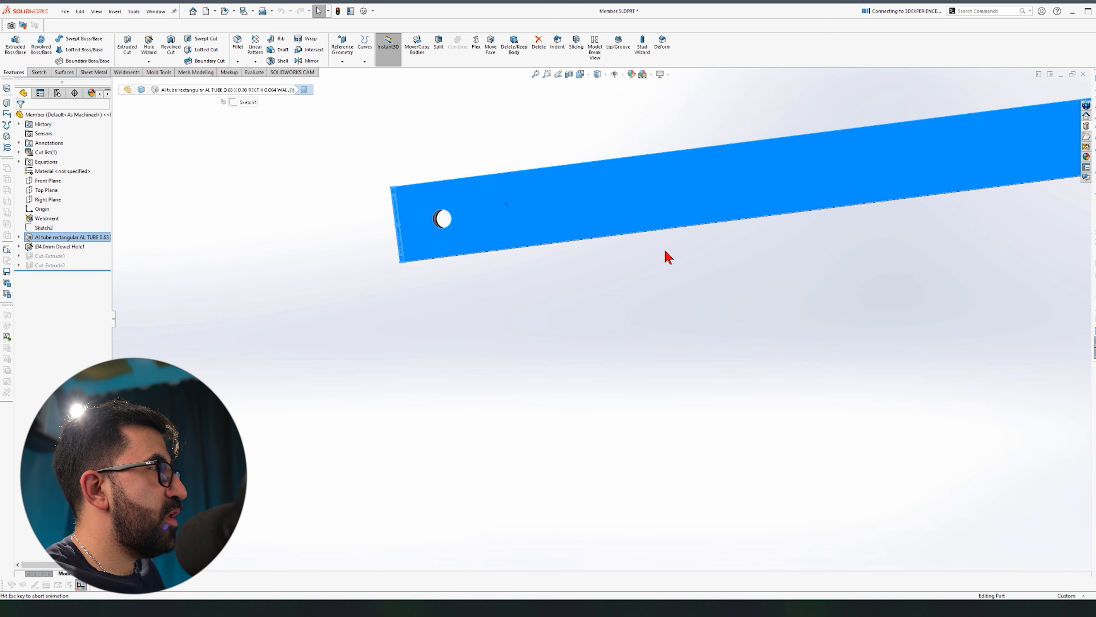
key(l)
scroll(332, 339, down, 5)
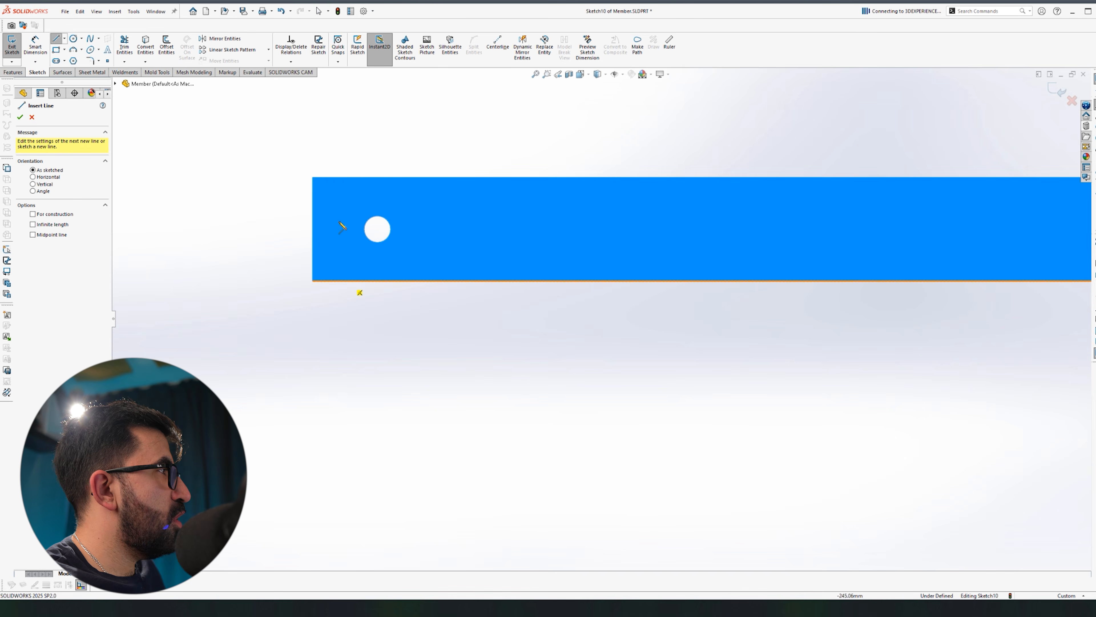
click(313, 177)
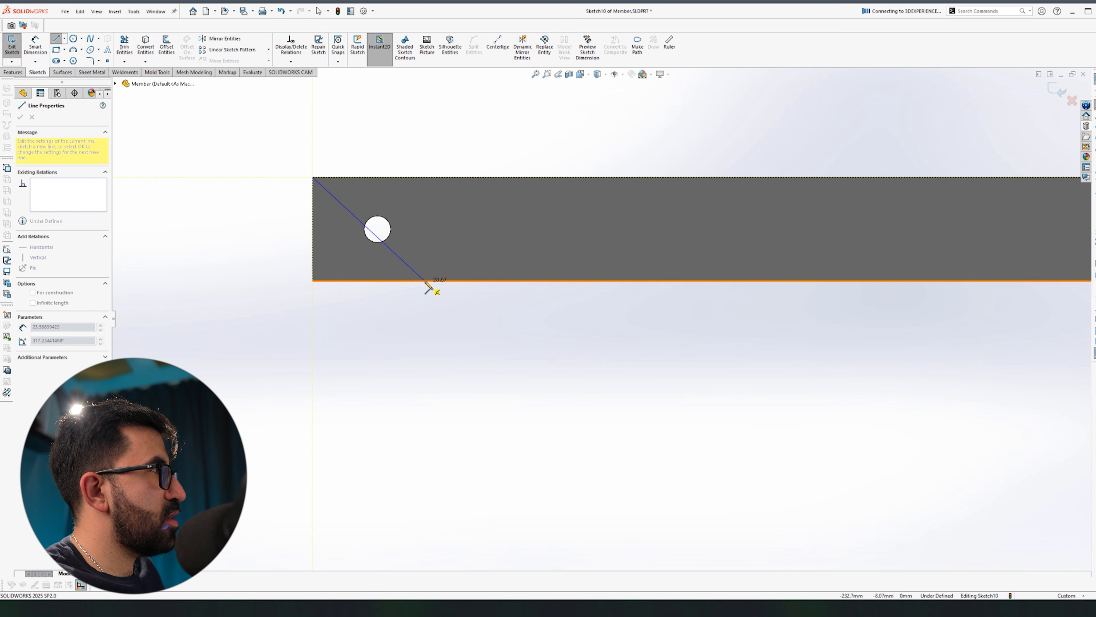
key(Escape)
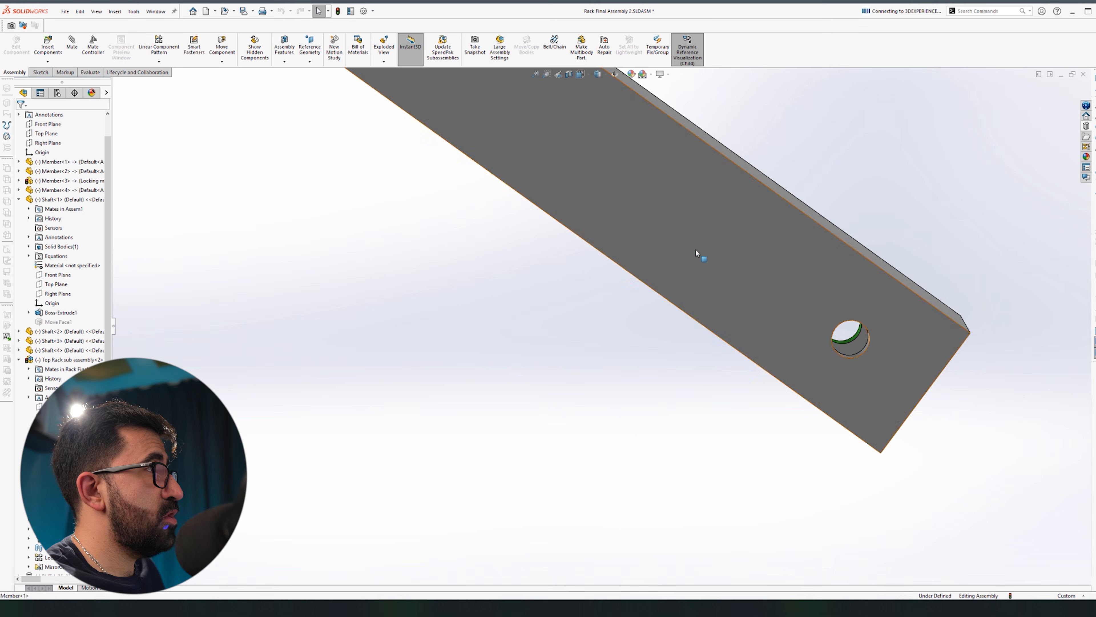
click(700, 250)
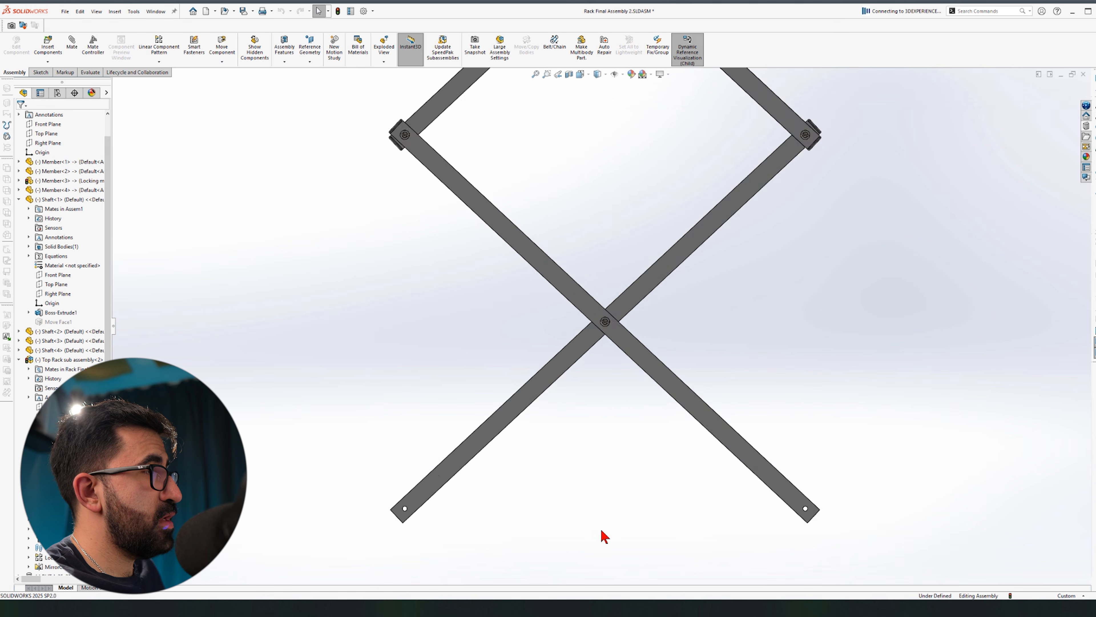
Step: Edit Member<1> within the assembly and sketch a line across its lower end
scroll(599, 534, down, 3)
click(862, 441)
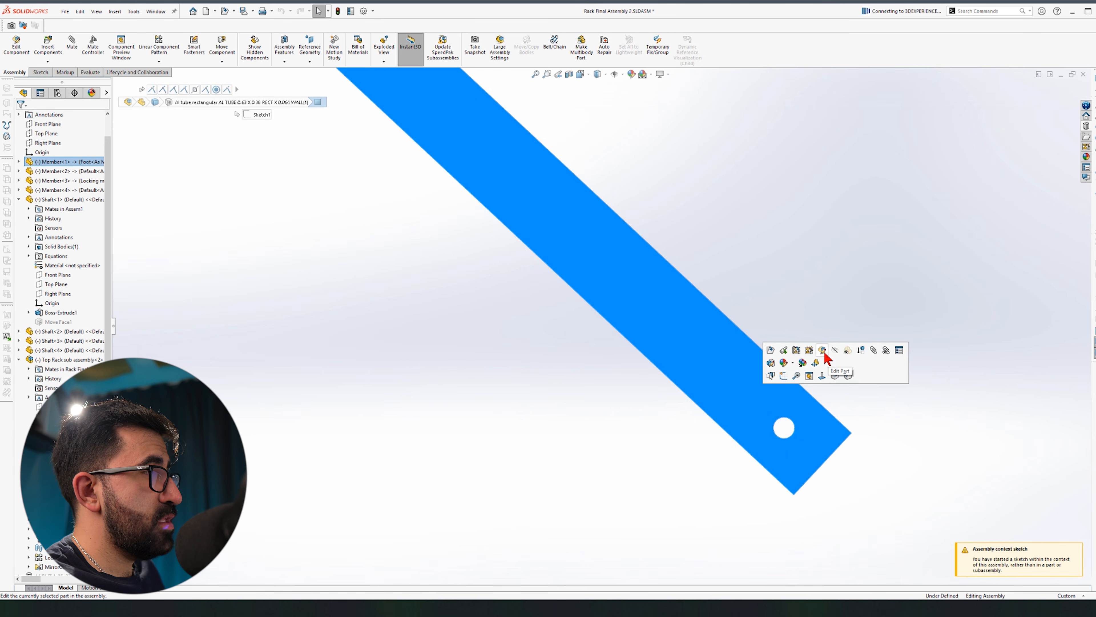
click(824, 357)
key(f)
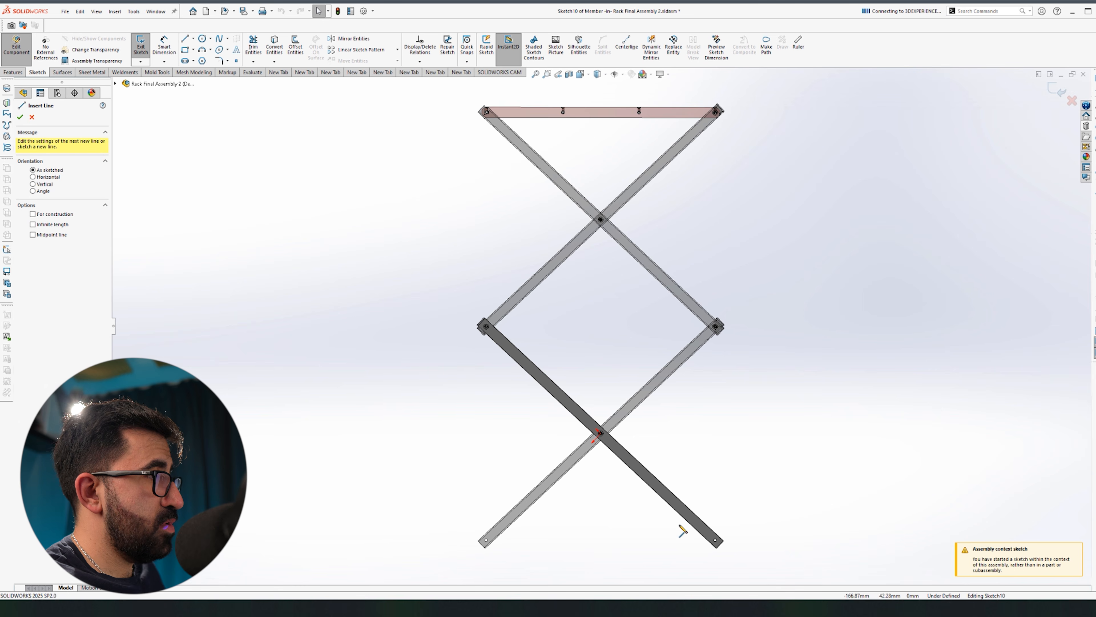
key(l)
scroll(665, 534, down, 10)
click(848, 376)
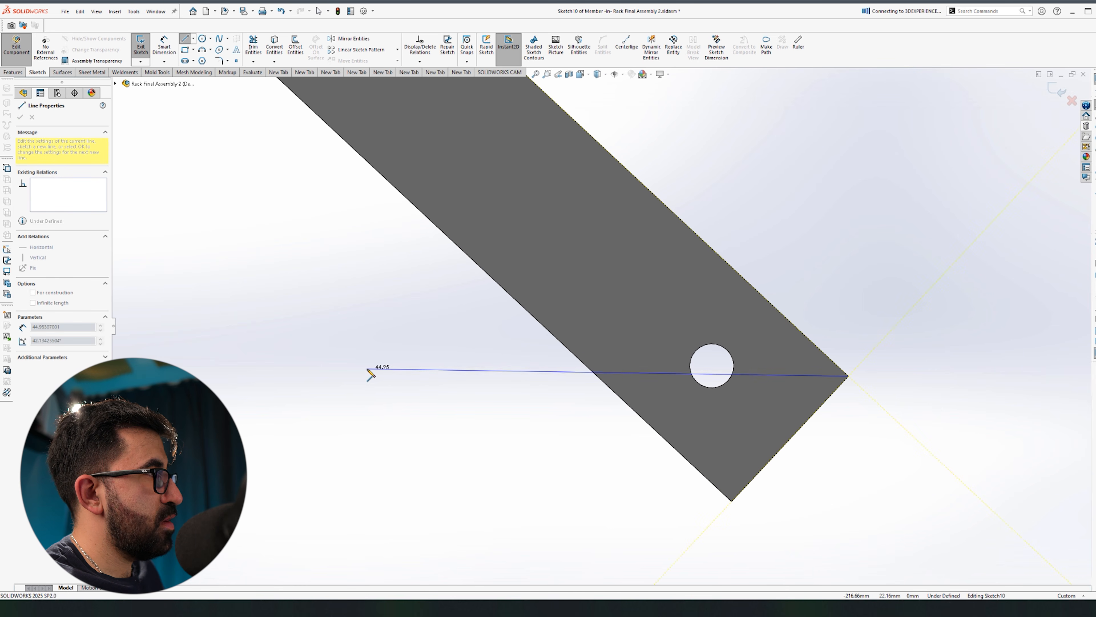
click(365, 378)
key(Escape)
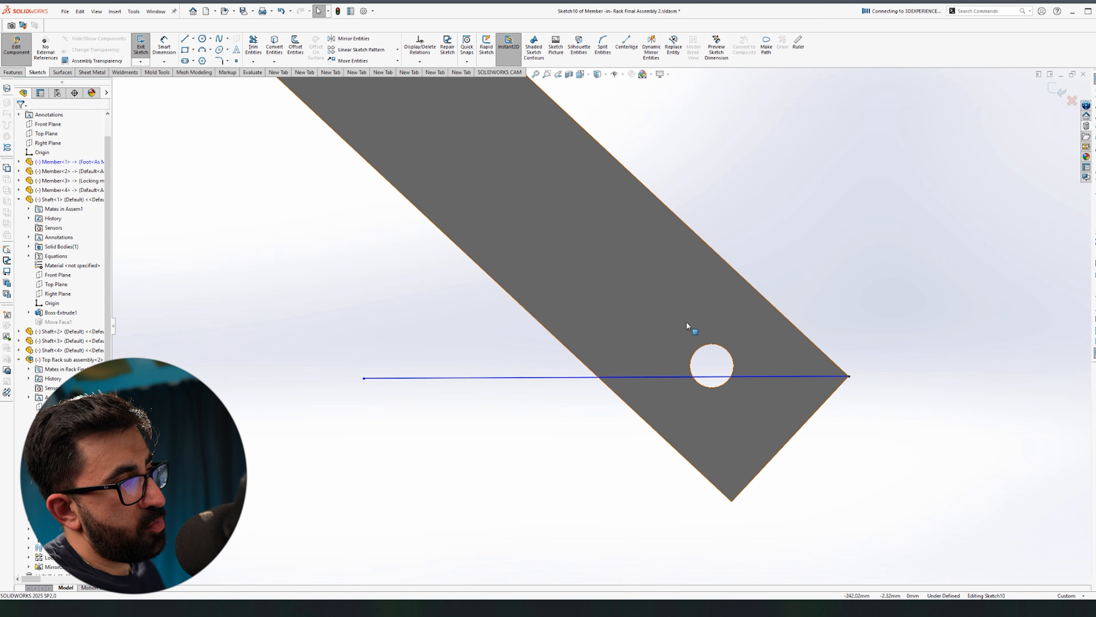
Step: Draw a second line, tangent to the pivot hole and parallel to the Front Plane
key(l)
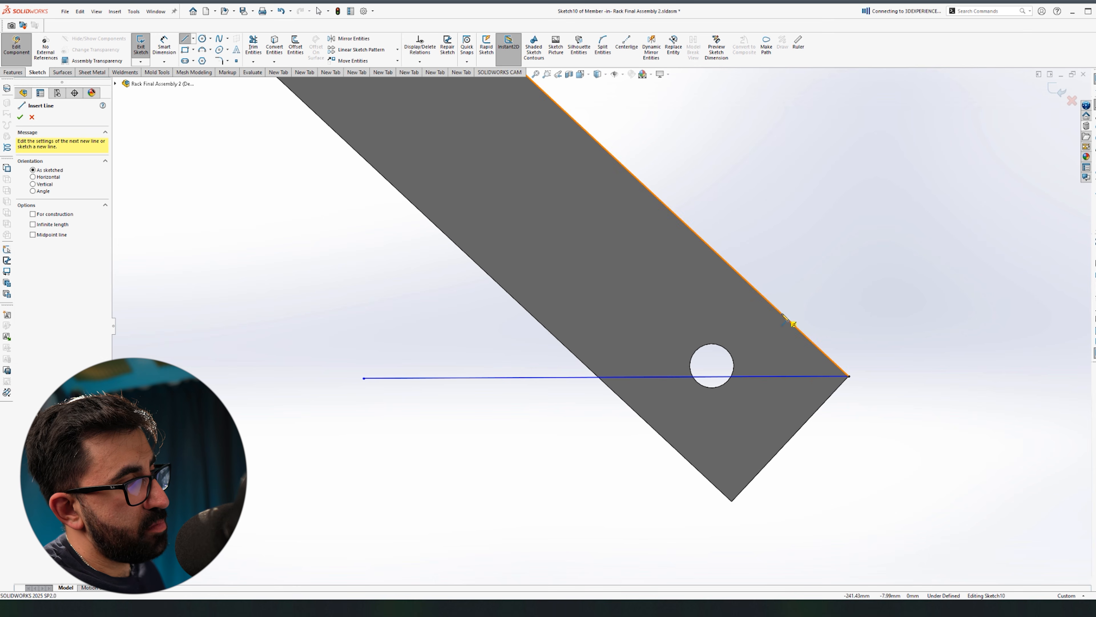
click(781, 313)
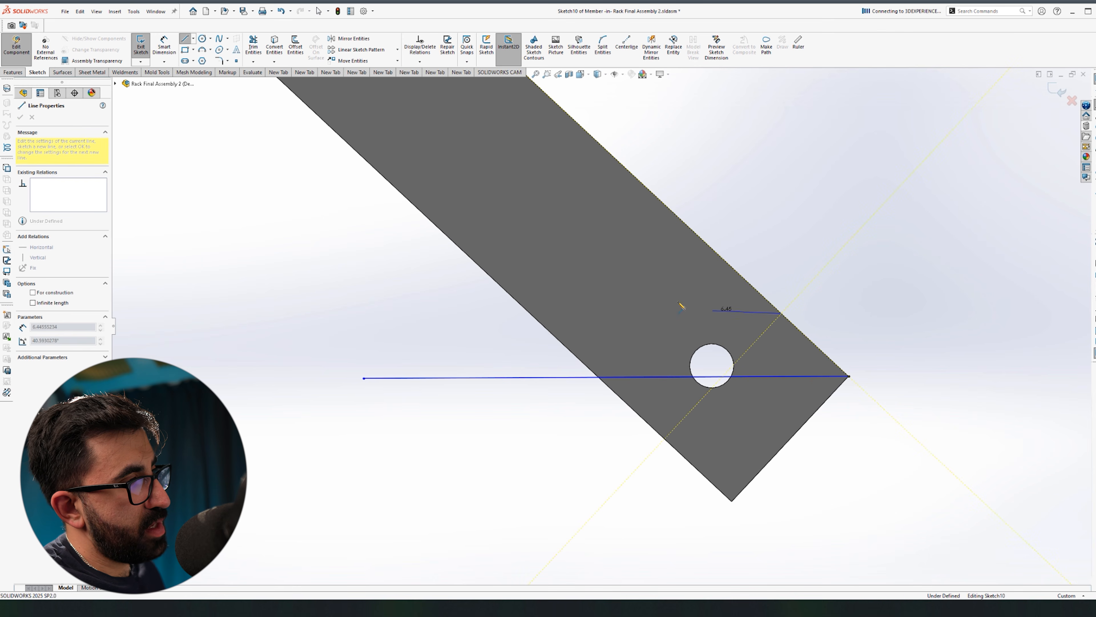
click(528, 312)
key(Escape)
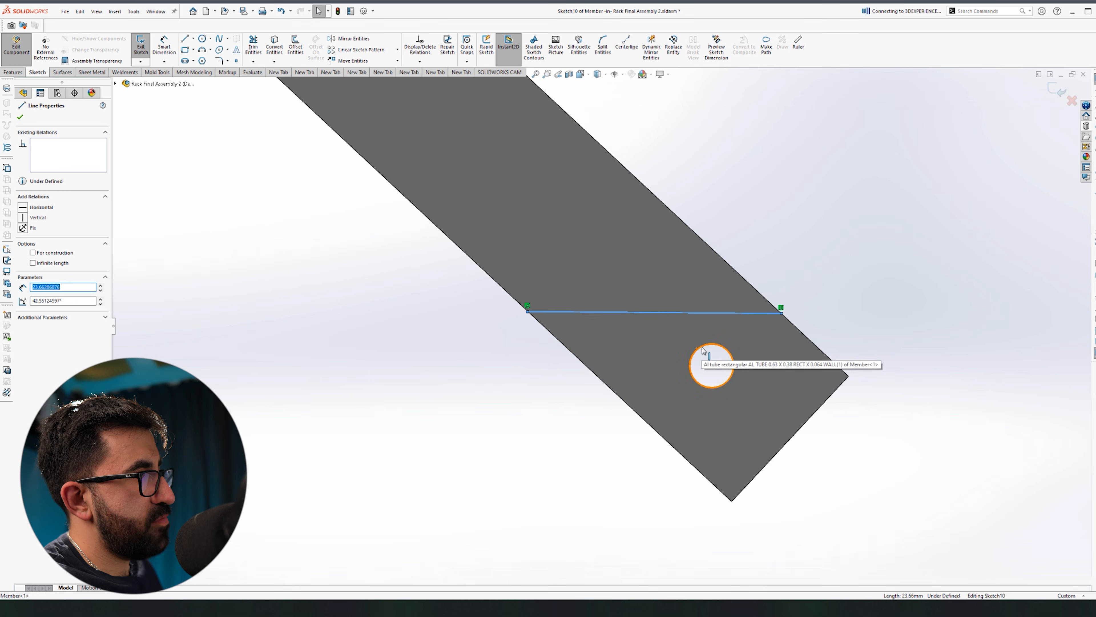
ctrl+click(704, 350)
click(728, 309)
click(893, 289)
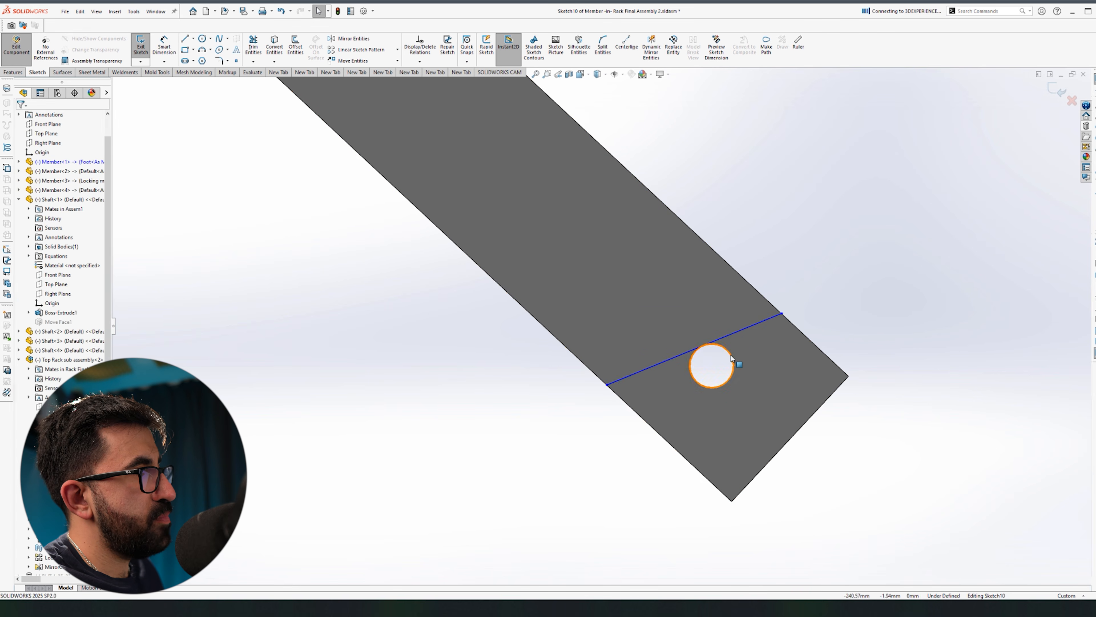
click(741, 333)
scroll(733, 344, down, 5)
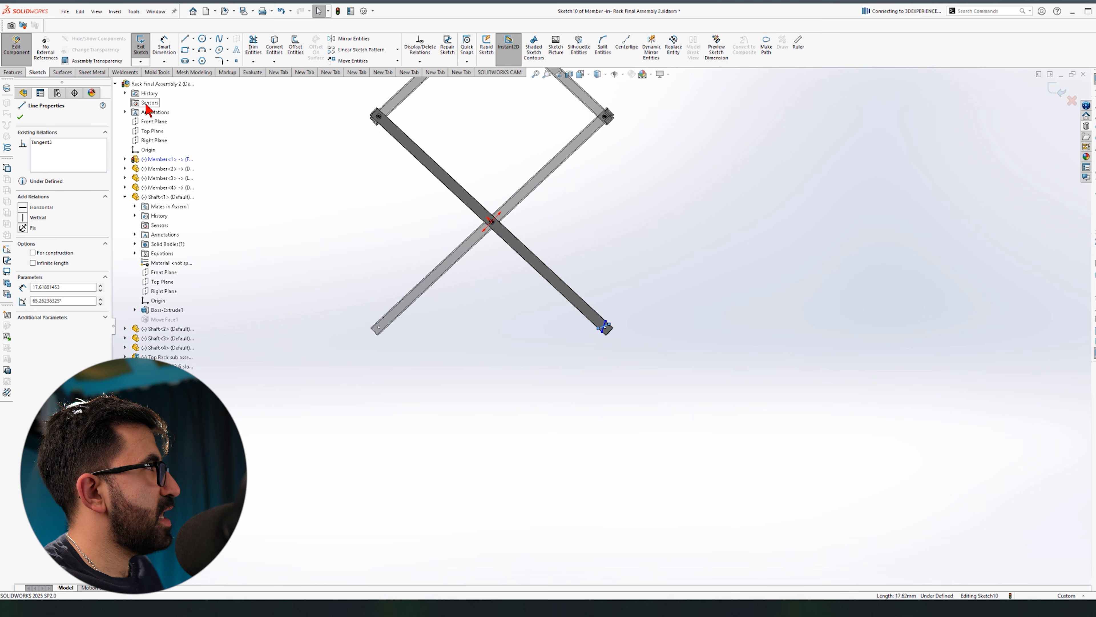
ctrl+click(155, 123)
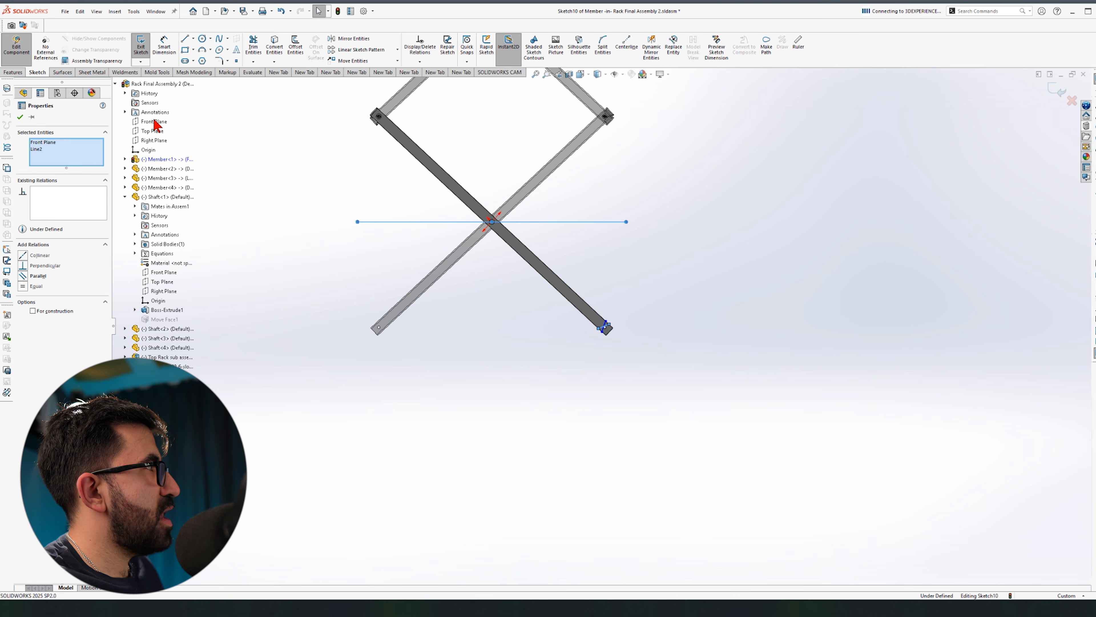
click(551, 402)
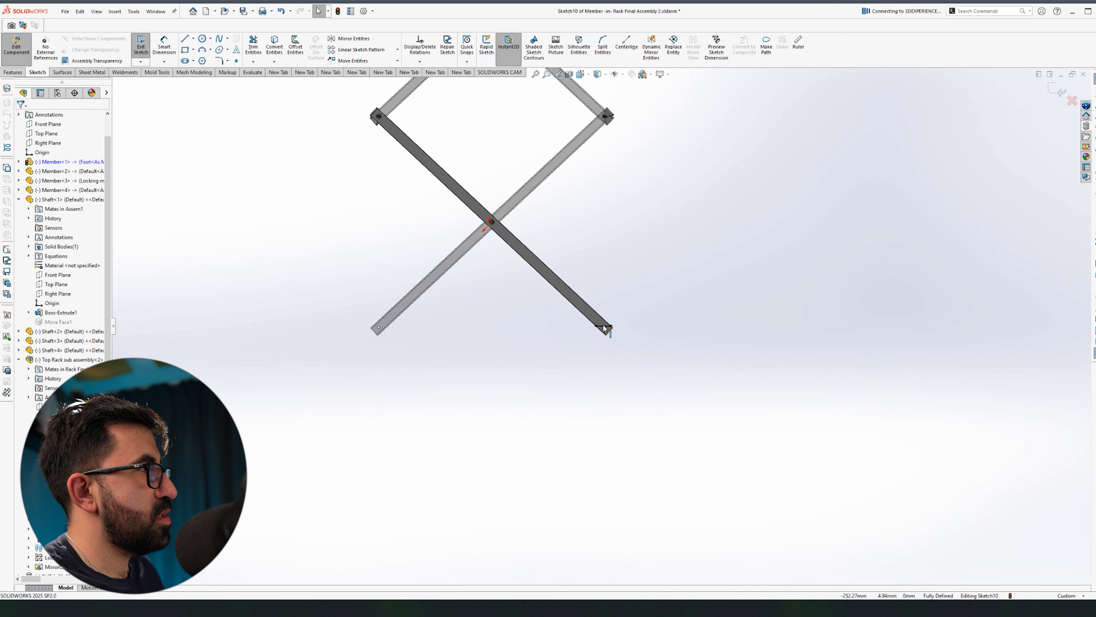
scroll(602, 328, down, 8)
Step: Finish the end lines and cut the sketch Through All as an extruded cut
key(l)
click(520, 295)
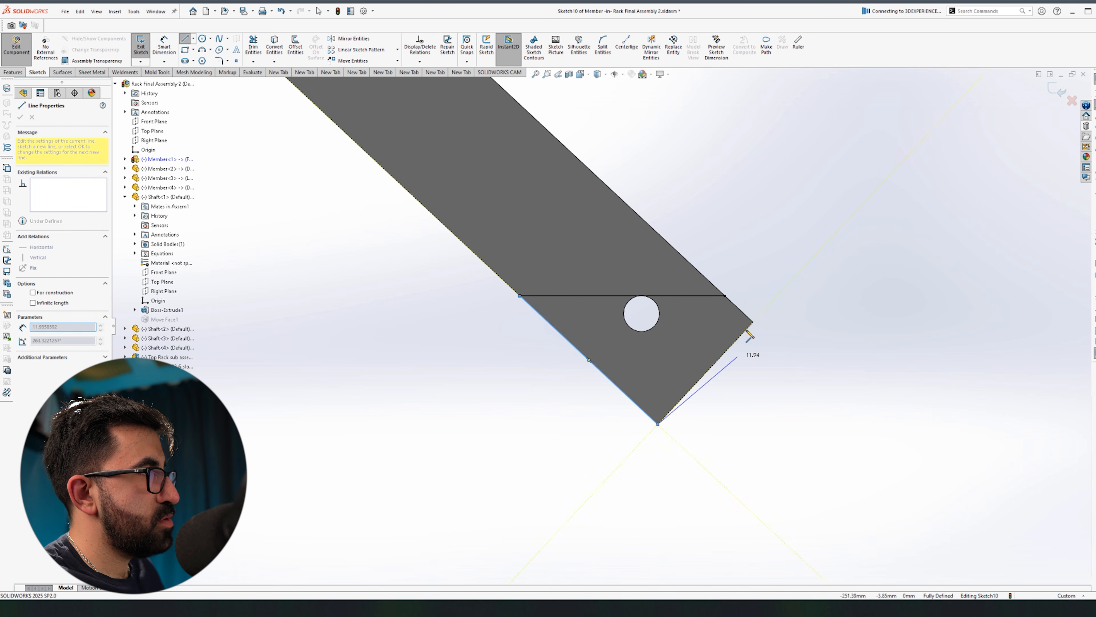
key(Escape)
scroll(721, 228, up, 6)
middle_drag(609, 271, 475, 304)
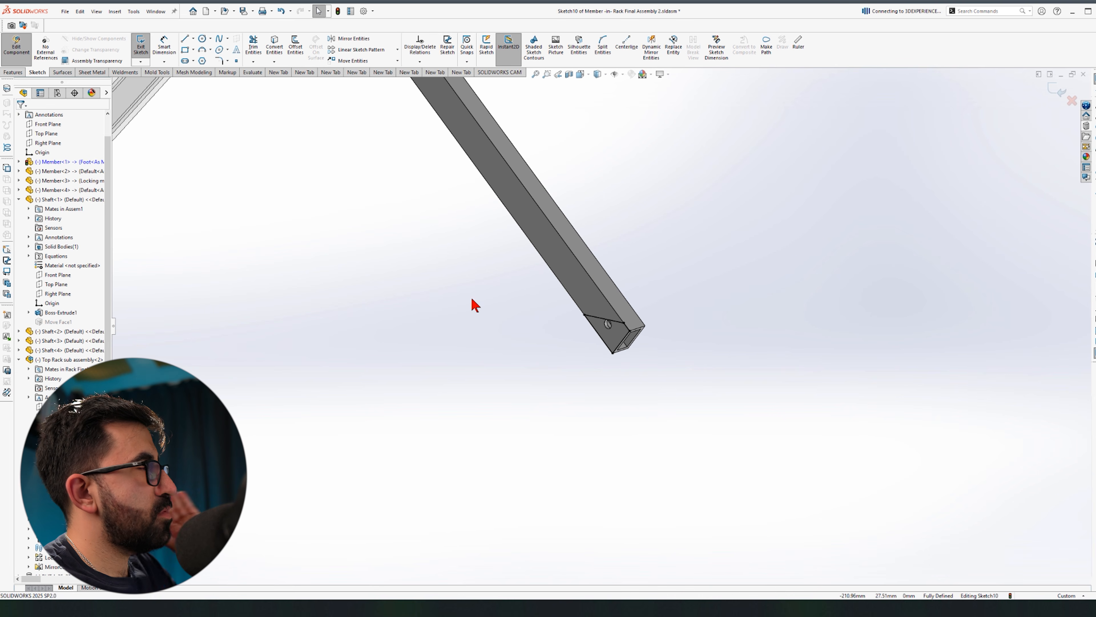
click(17, 74)
click(256, 46)
click(102, 169)
click(56, 186)
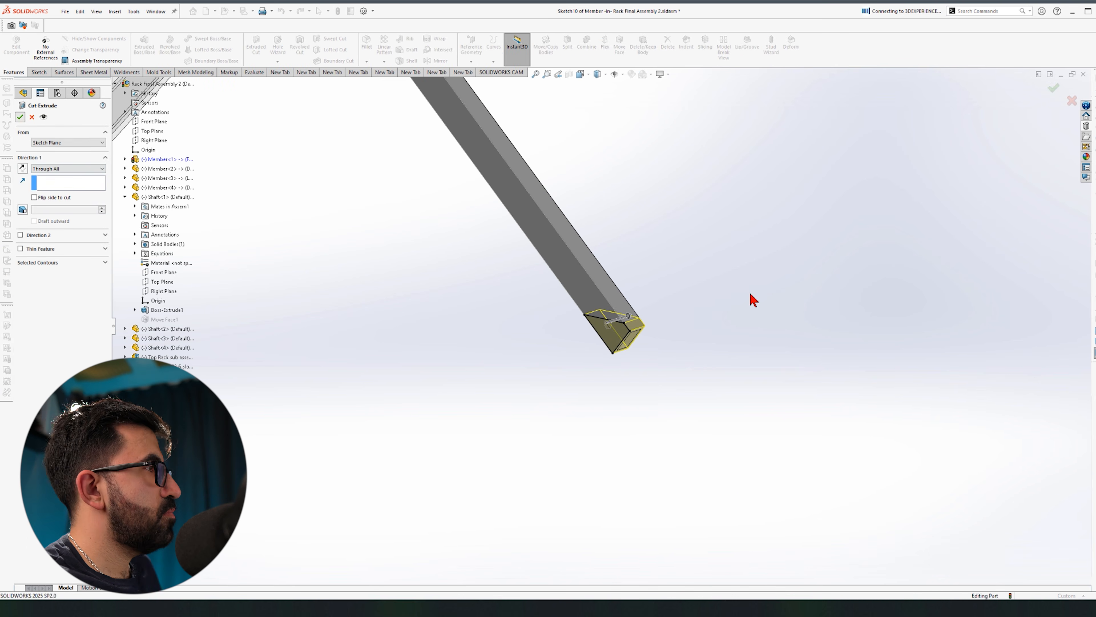
key(Return)
scroll(751, 298, up, 8)
scroll(957, 259, down, 2)
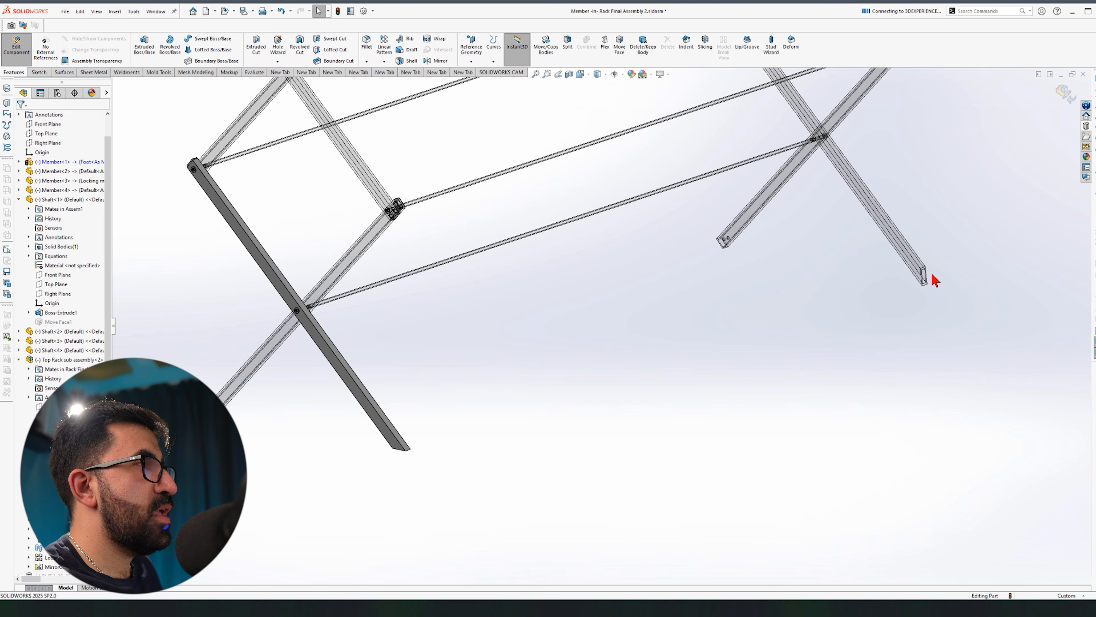
Step: Exit component editing, delete Member<2>, and copy a new member into the assembly
click(1066, 93)
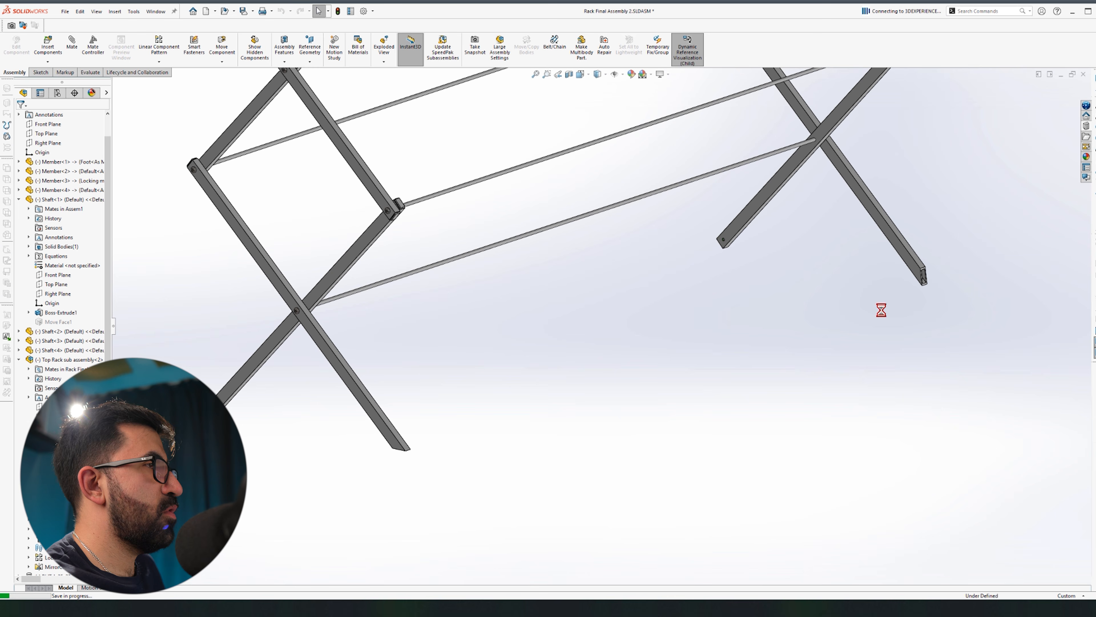
click(527, 371)
key(Delete)
scroll(783, 255, down, 3)
ctrl+drag(468, 317, 540, 311)
scroll(561, 345, up, 8)
Step: Mate the new member's hole to the matching pivot hole and pick the Right Plane
click(670, 245)
ctrl+click(560, 280)
click(602, 271)
scroll(555, 287, up, 8)
click(48, 171)
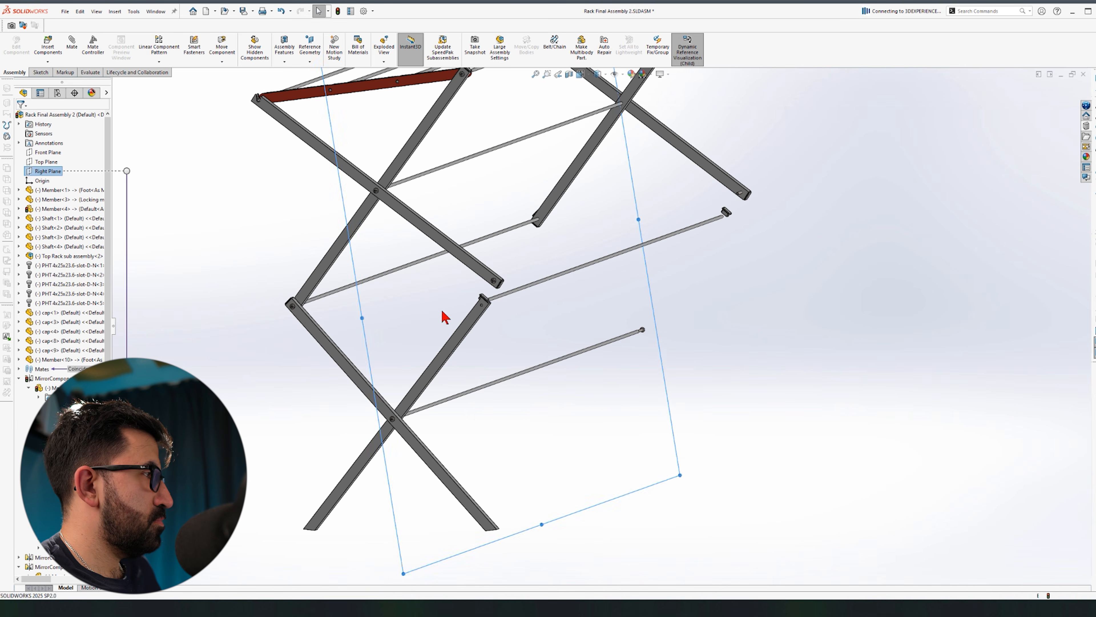
middle_drag(423, 301, 449, 277)
Step: Add a Symmetric mate between the opposite member faces about the Right Plane
click(72, 43)
click(39, 143)
click(40, 243)
scroll(605, 358, down, 8)
click(781, 354)
scroll(648, 319, up, 8)
scroll(514, 337, down, 10)
click(514, 337)
scroll(539, 329, up, 10)
key(Escape)
scroll(343, 353, down, 8)
Step: Mate the end caps, including cap<3>, onto the tube ends and seat the shaft in its hole
click(1013, 187)
ctrl+click(648, 294)
scroll(604, 337, up, 10)
drag(509, 367, 573, 396)
scroll(561, 389, down, 10)
click(509, 201)
ctrl+click(602, 388)
click(671, 391)
click(566, 256)
ctrl+click(659, 449)
click(526, 257)
scroll(529, 259, up, 5)
Step: Fold the linkage via Member<3>, check the rack from the front, and start Mirror Components
middle_drag(529, 259, 462, 400)
scroll(561, 367, up, 8)
drag(528, 323, 469, 367)
middle_drag(651, 439, 615, 434)
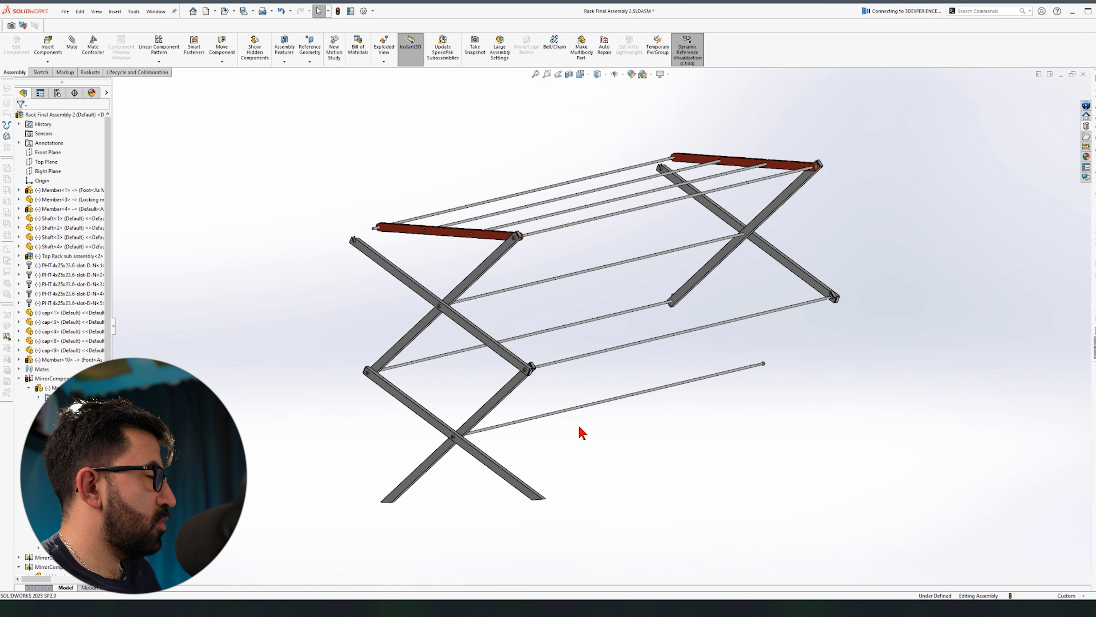
click(19, 218)
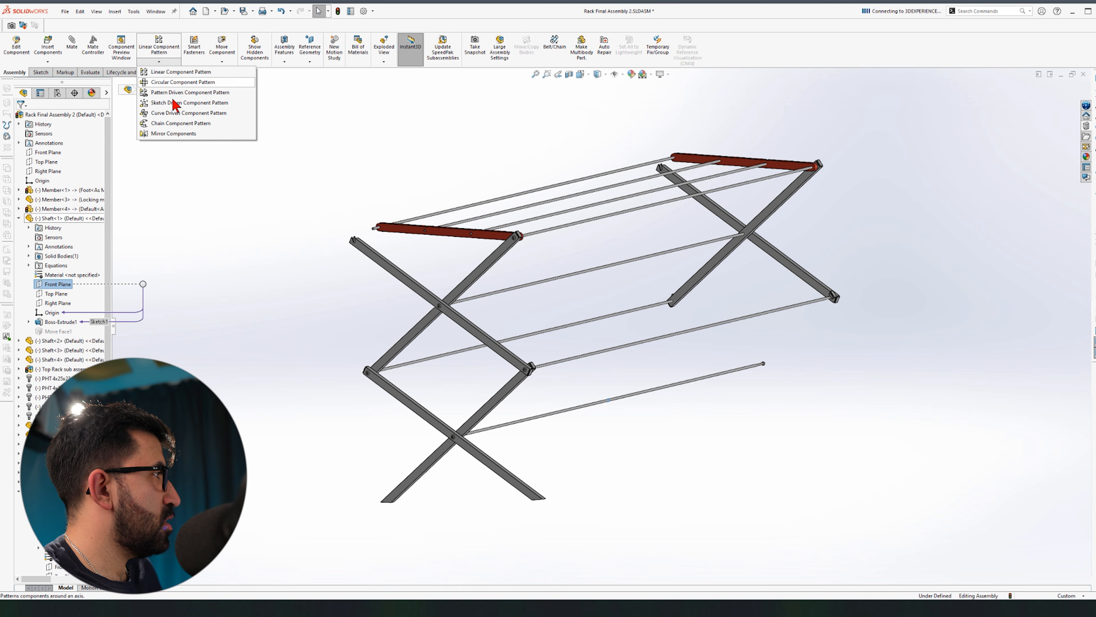
click(174, 134)
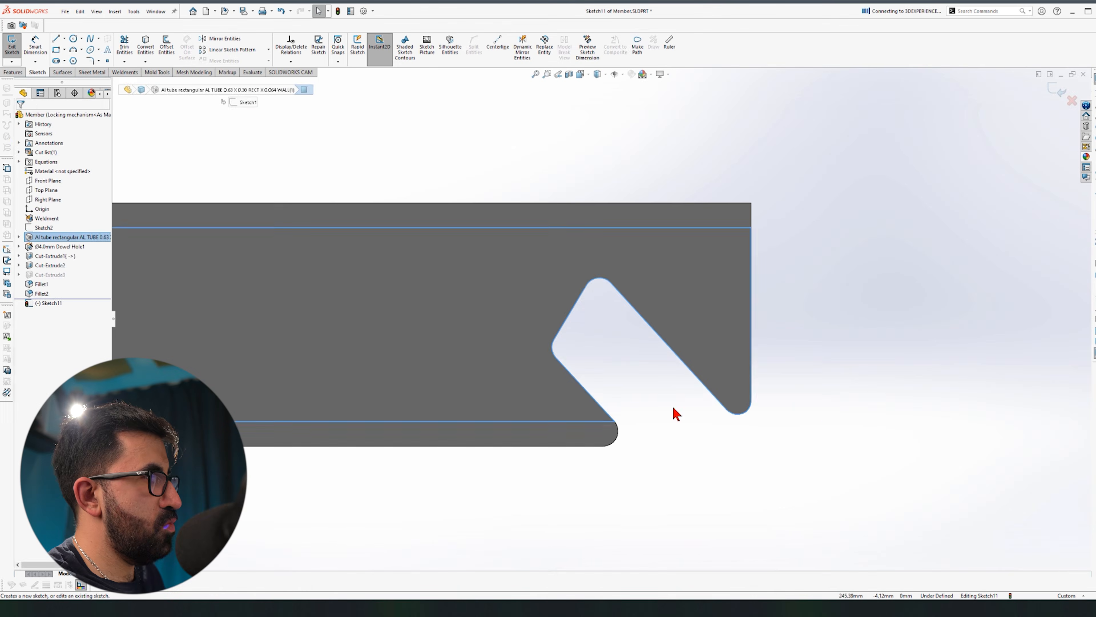
Step: Sketch a closed line chain around the Member's notch and trim it
key(l)
click(752, 227)
click(529, 227)
click(529, 421)
click(751, 421)
key(Escape)
key(t)
key(Escape)
Step: Boss-extrude the notch sketch region up to the selected face
middle_drag(673, 268, 626, 225)
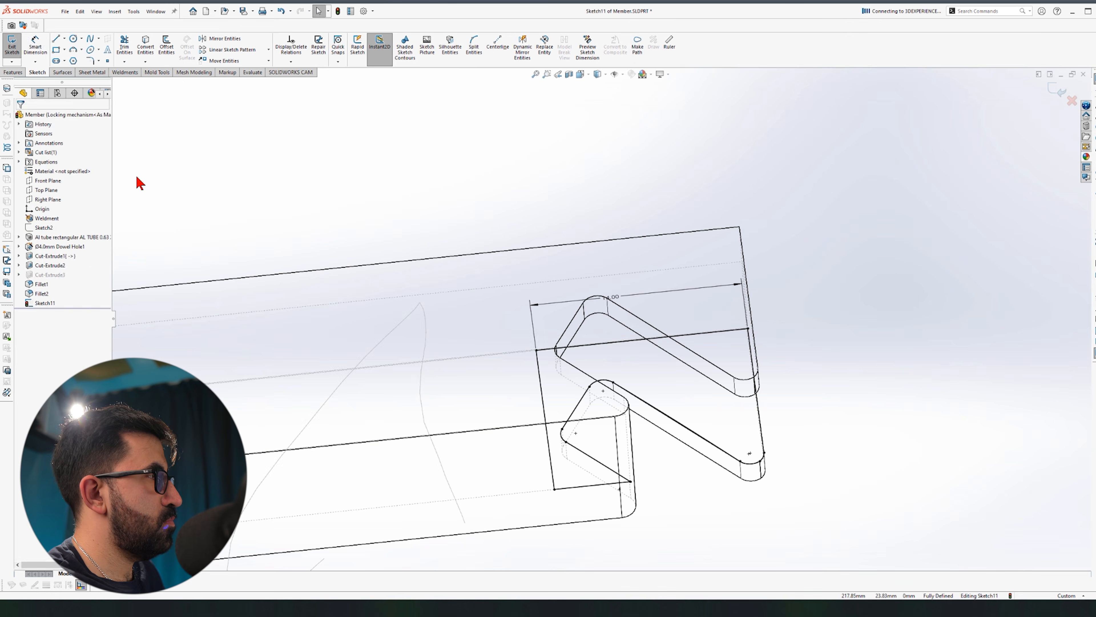
click(12, 72)
click(15, 45)
click(68, 168)
click(56, 195)
click(572, 211)
click(481, 177)
click(20, 117)
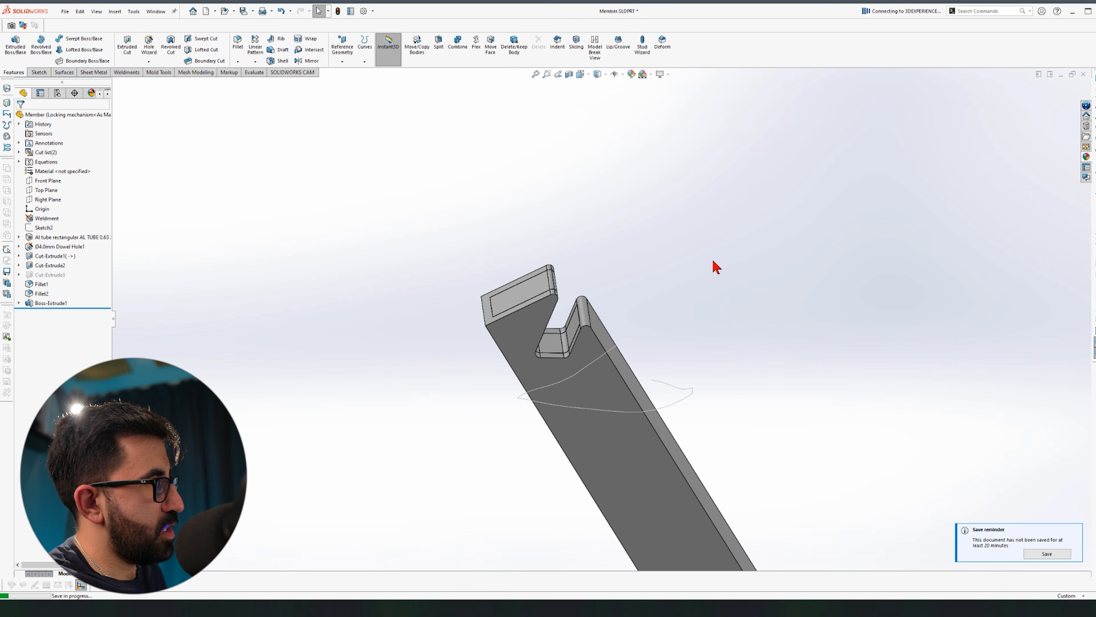
Step: Check the member in the rack assembly, then delete the extra Boss-Extrude1 body
key(ctrl+Tab)
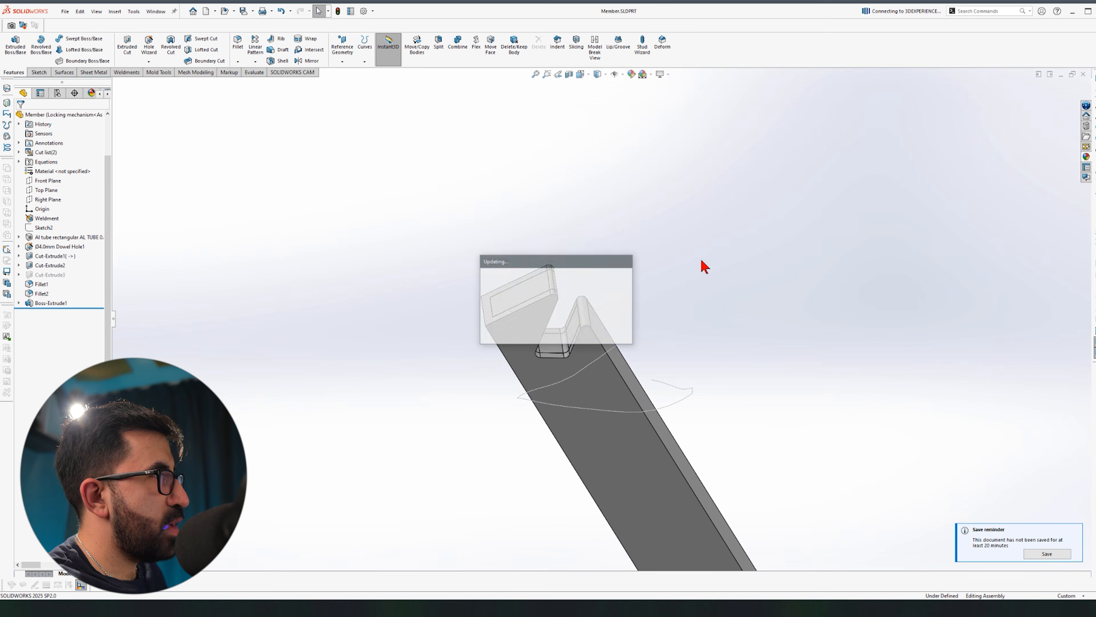
scroll(559, 309, up, 5)
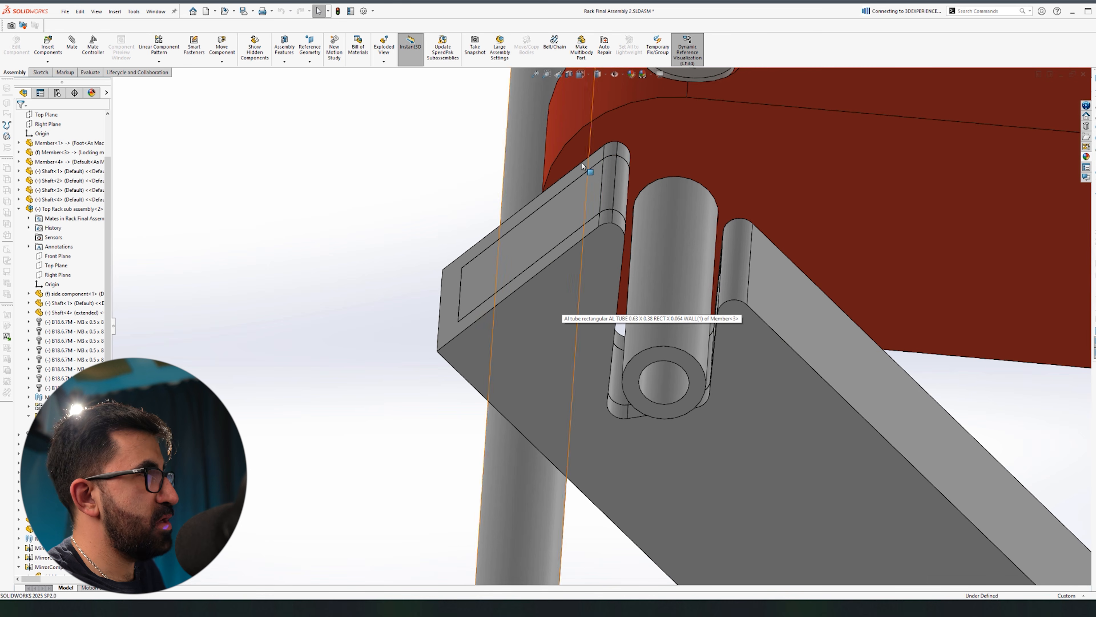
key(ctrl+Tab)
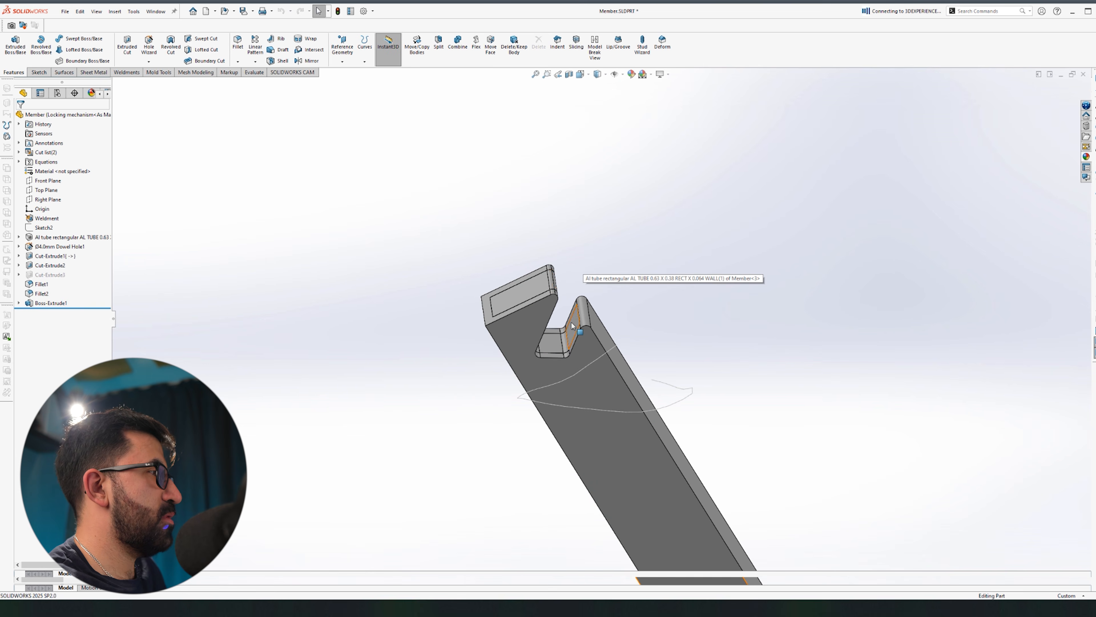
middle_drag(572, 325, 470, 314)
click(515, 47)
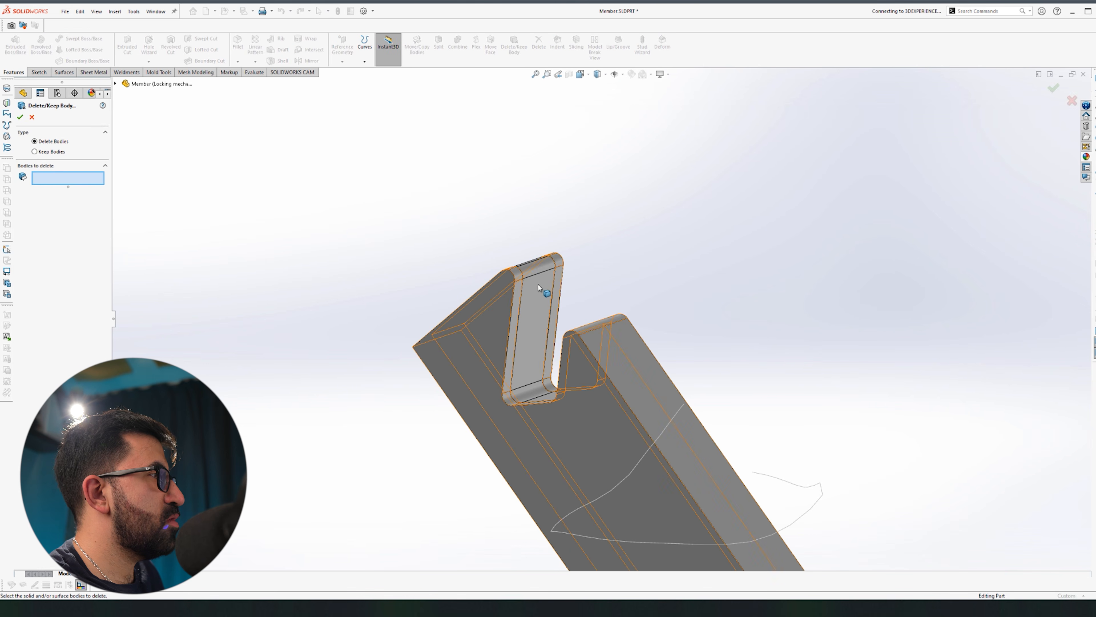
click(542, 288)
right_click(543, 289)
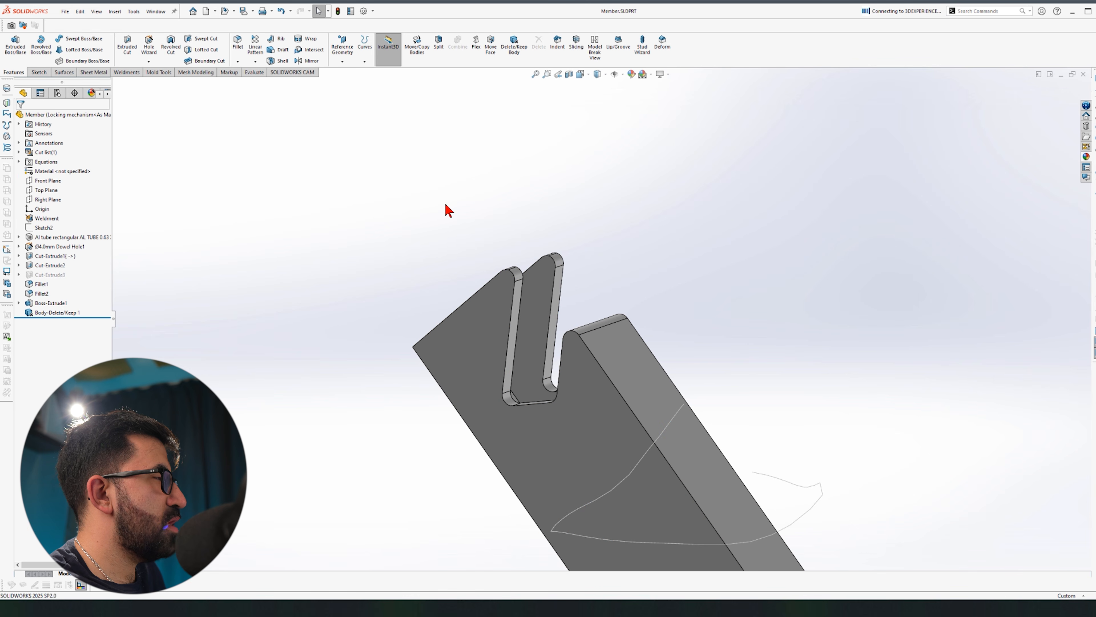
Step: Copy the Member part file in the Open dialog and rename the copy Cap 3
key(ctrl+o)
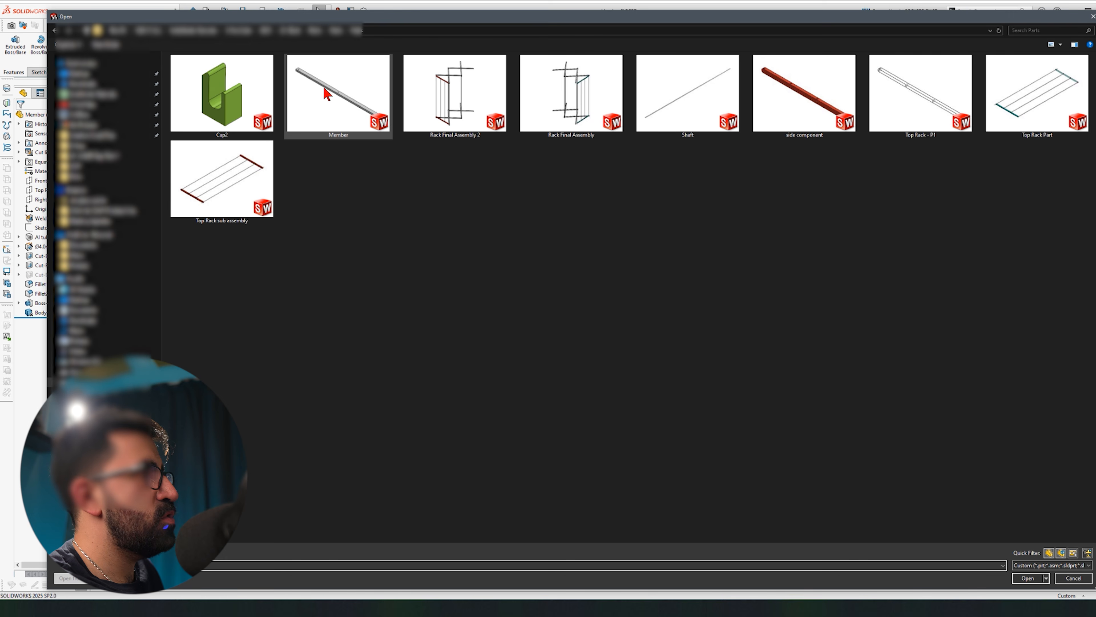
right_drag(325, 93, 389, 236)
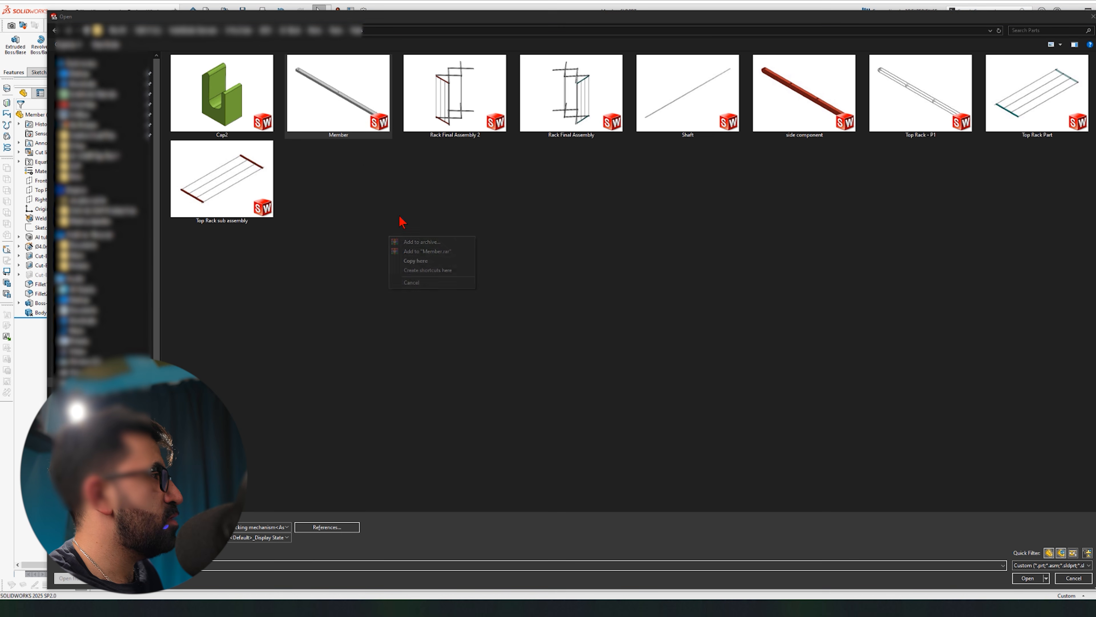
click(436, 261)
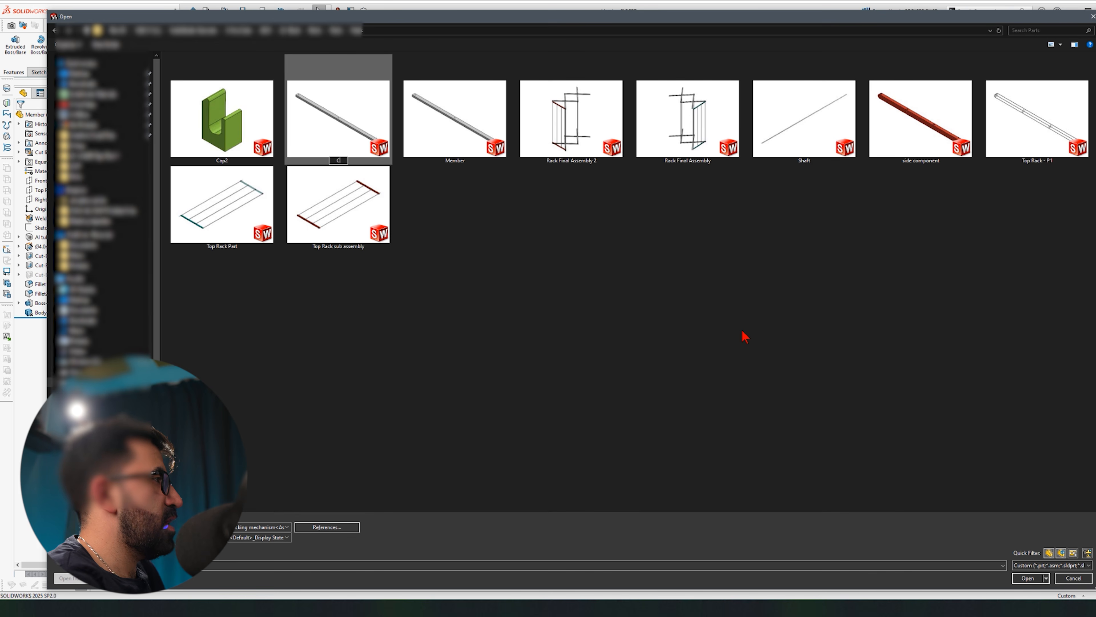
key(Return)
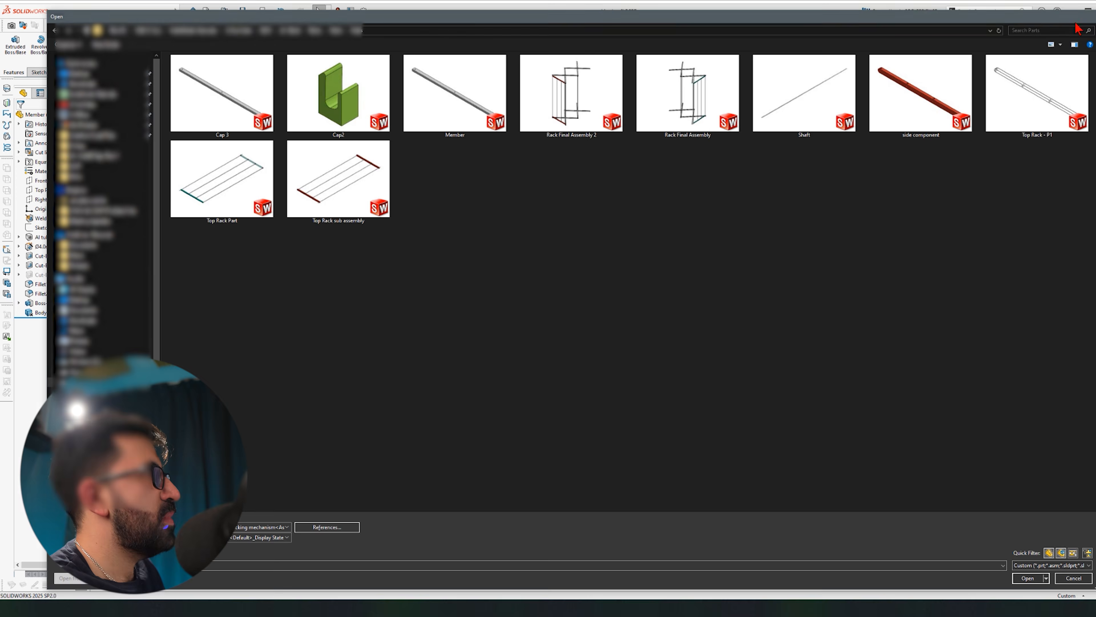
key(Escape)
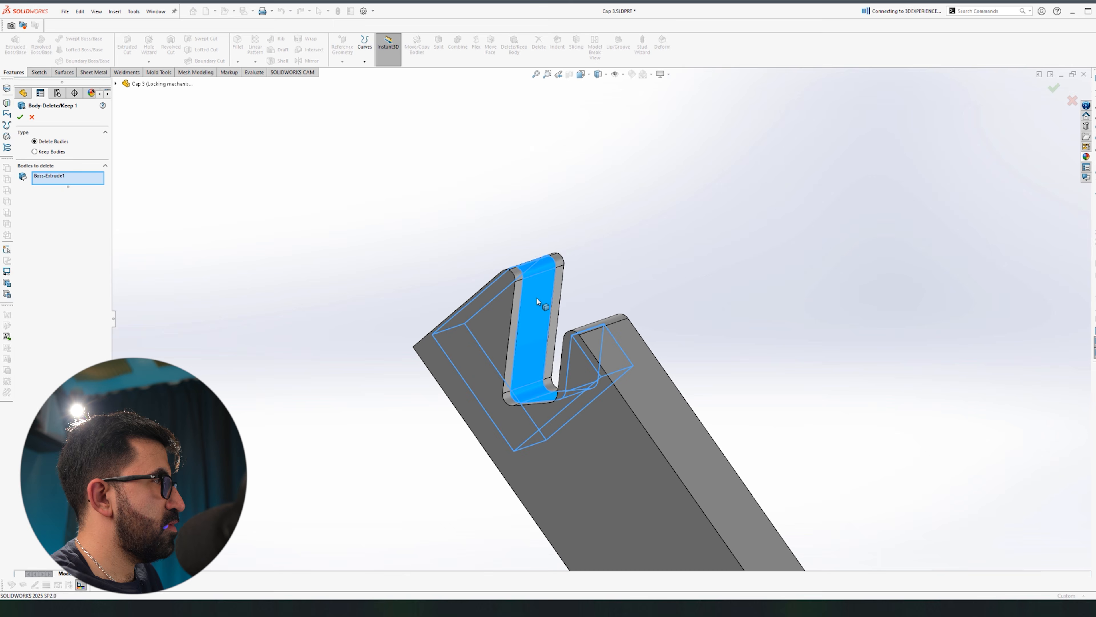
Step: Make Body-Delete/Keep 1 remove the tube so only the cap block remains, and colour it green
click(538, 303)
click(499, 318)
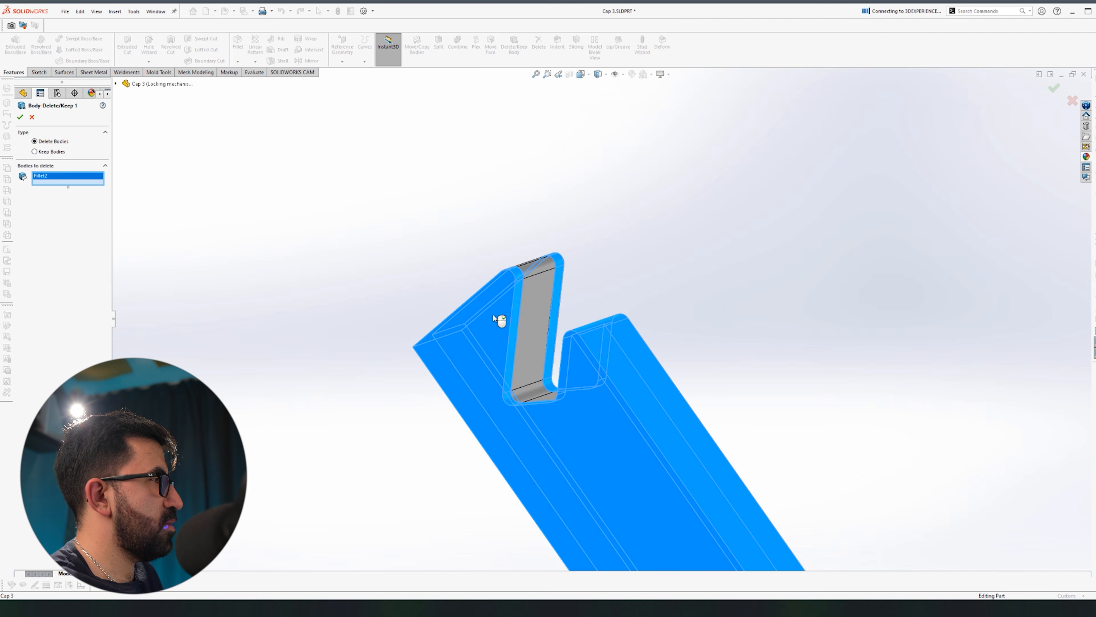
right_click(499, 319)
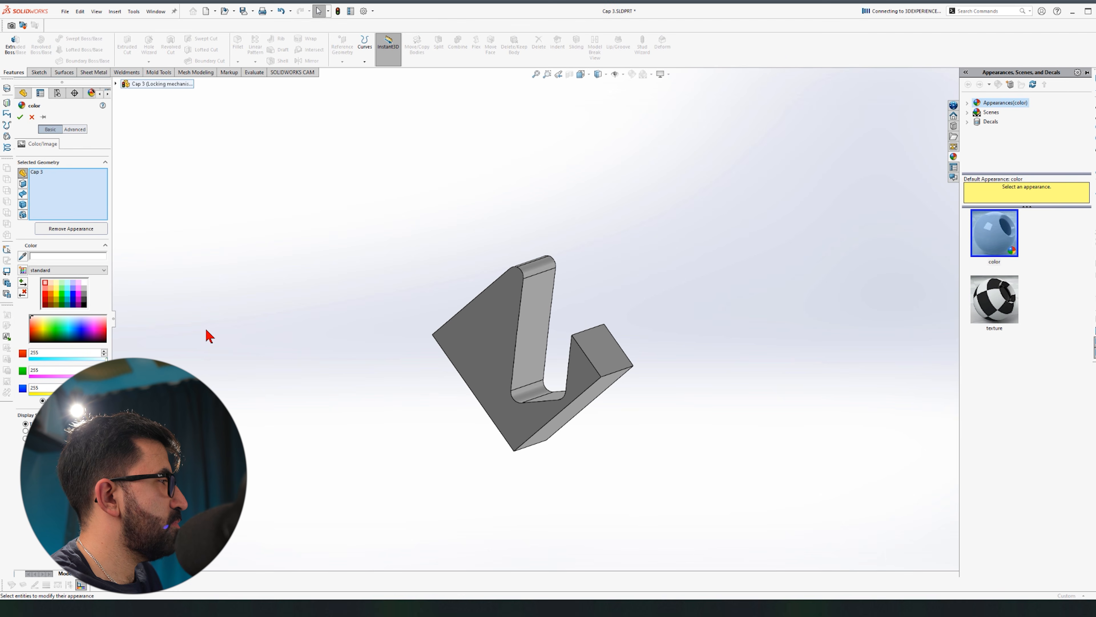
click(51, 333)
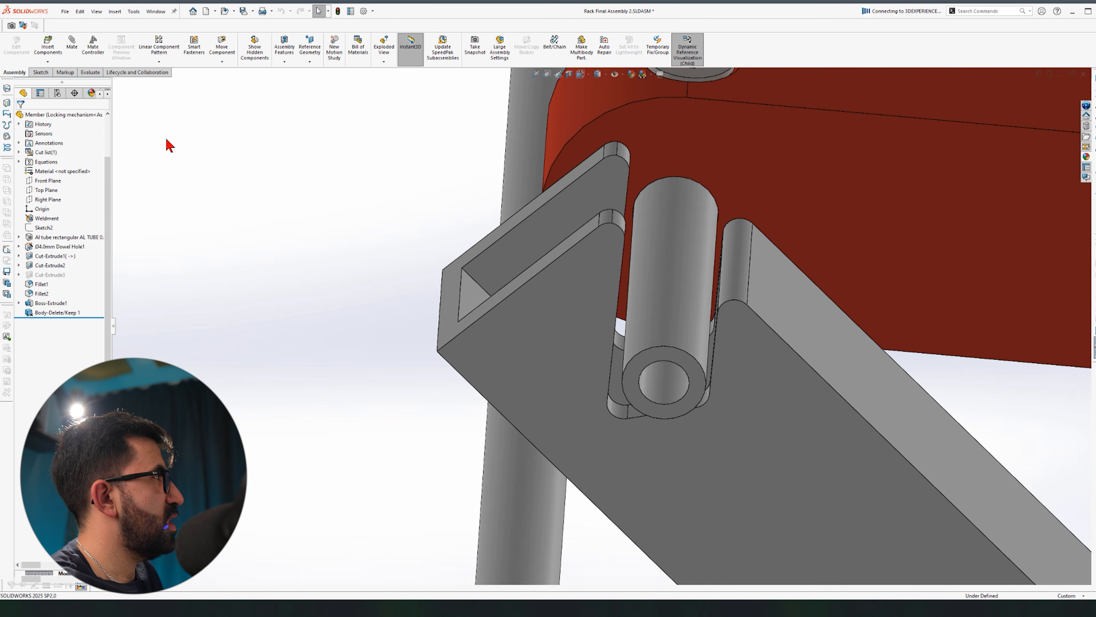
click(48, 44)
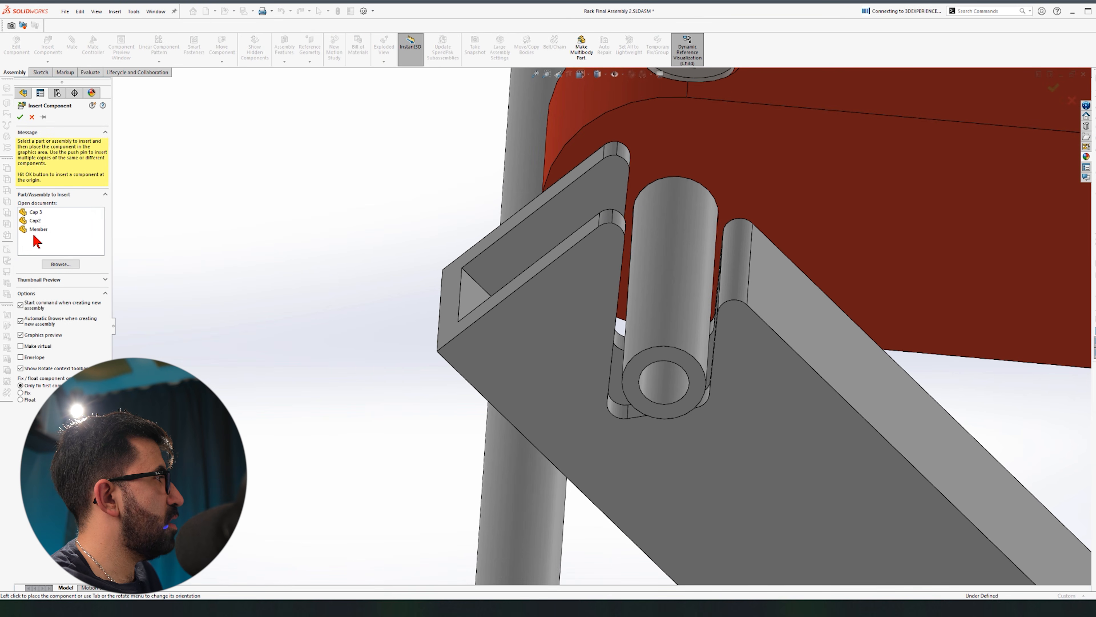
Step: Insert Cap 3 into the rack assembly and rotate it toward the member's hinge end
click(35, 212)
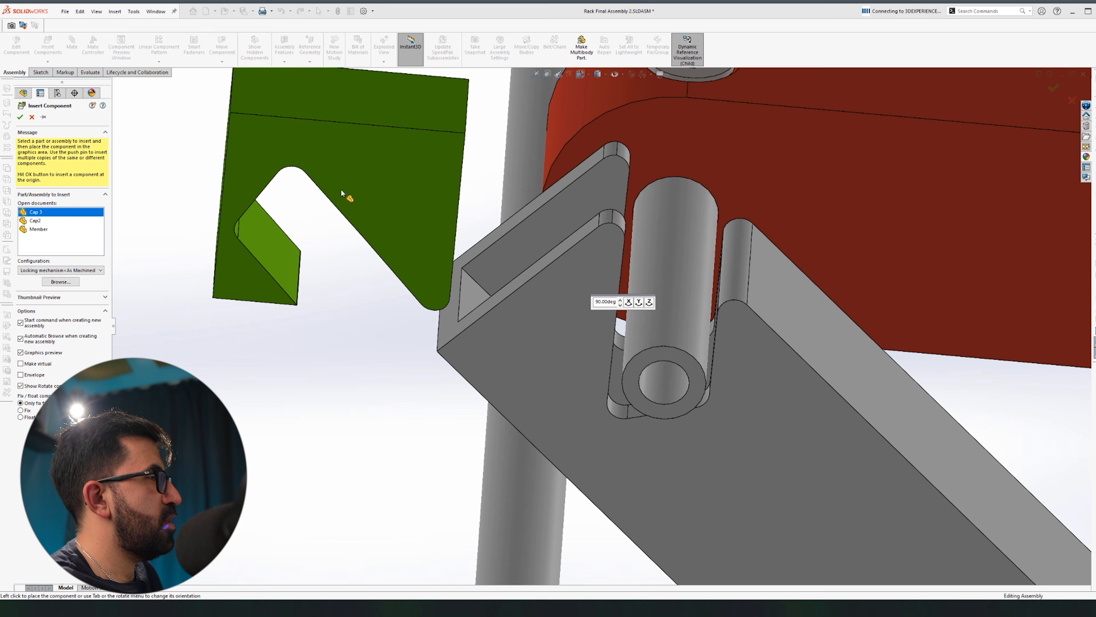
click(412, 215)
click(404, 206)
middle_drag(404, 206, 393, 245)
right_drag(393, 246, 425, 106)
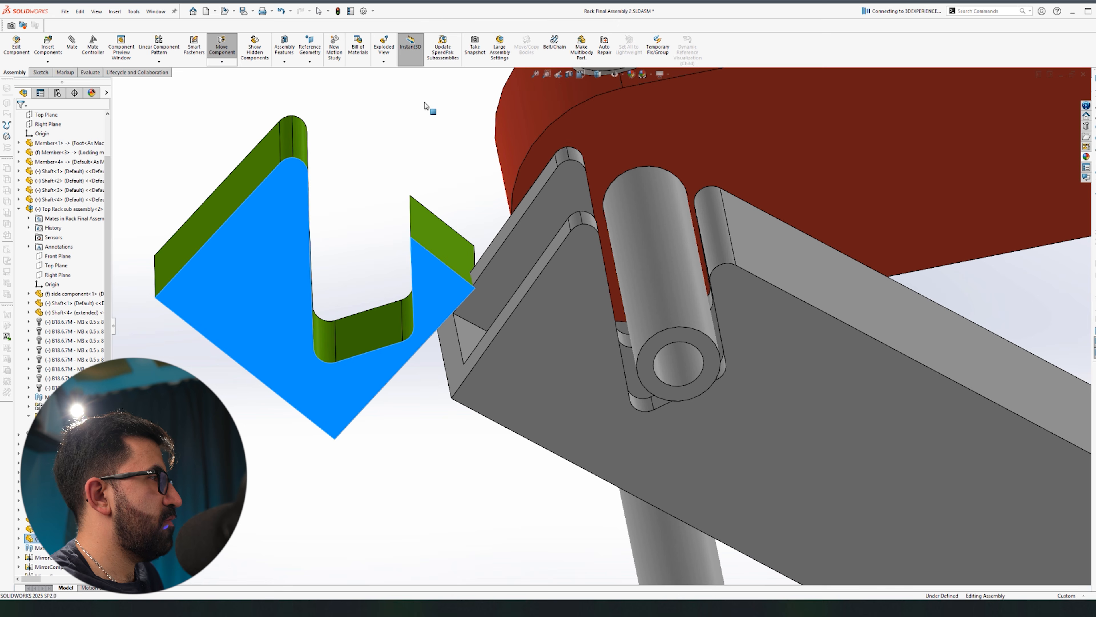
Step: Mate Cap 3's faces to the member's inner faces to seat it in the slot, then open Cap 3
click(224, 199)
ctrl+click(519, 226)
middle_drag(399, 440, 436, 389)
ctrl+click(533, 339)
click(544, 331)
click(597, 174)
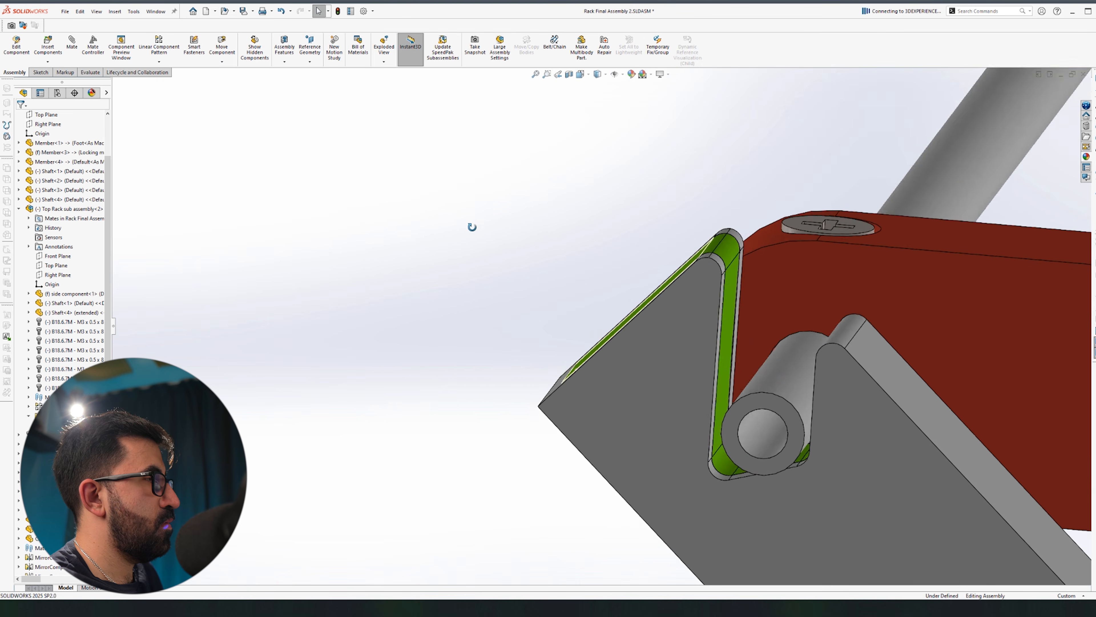
scroll(482, 270, down, 5)
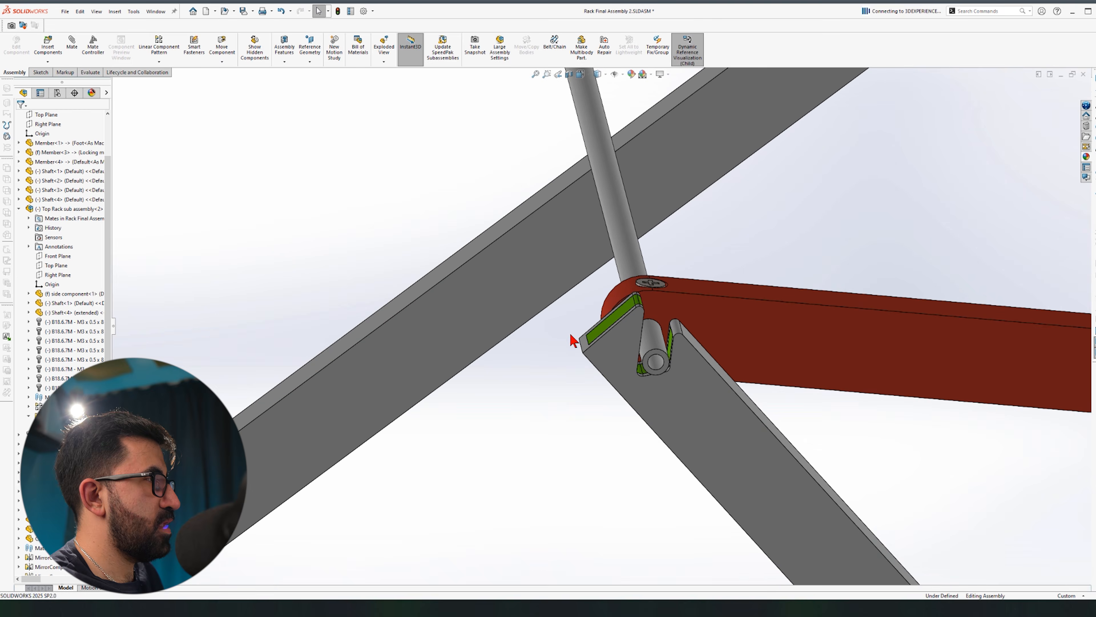
scroll(621, 327, up, 4)
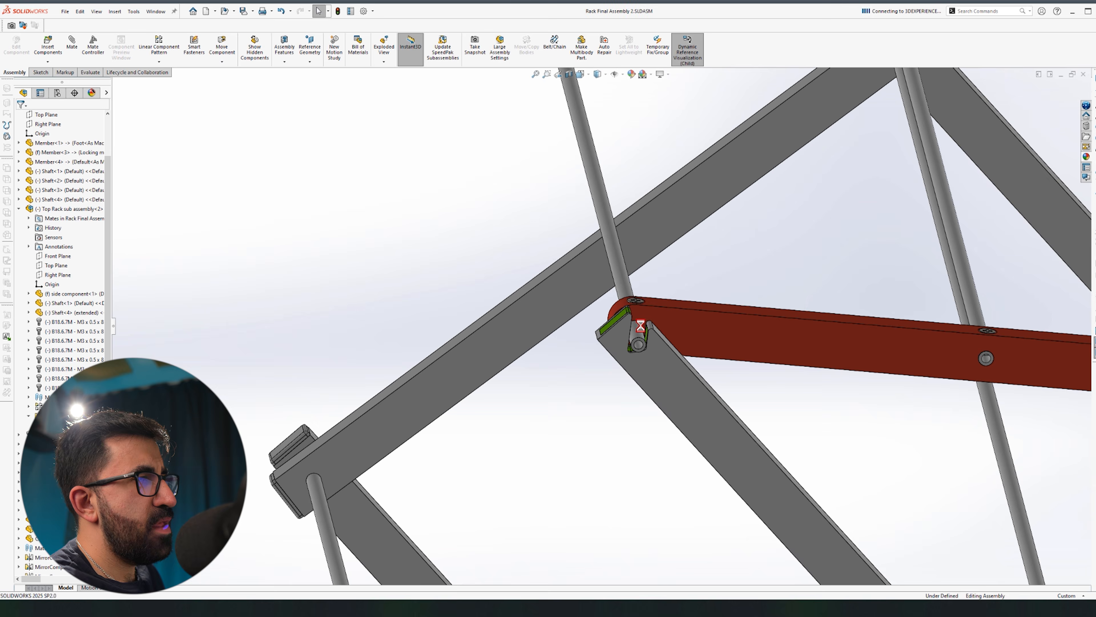
scroll(625, 338, down, 7)
scroll(637, 302, down, 3)
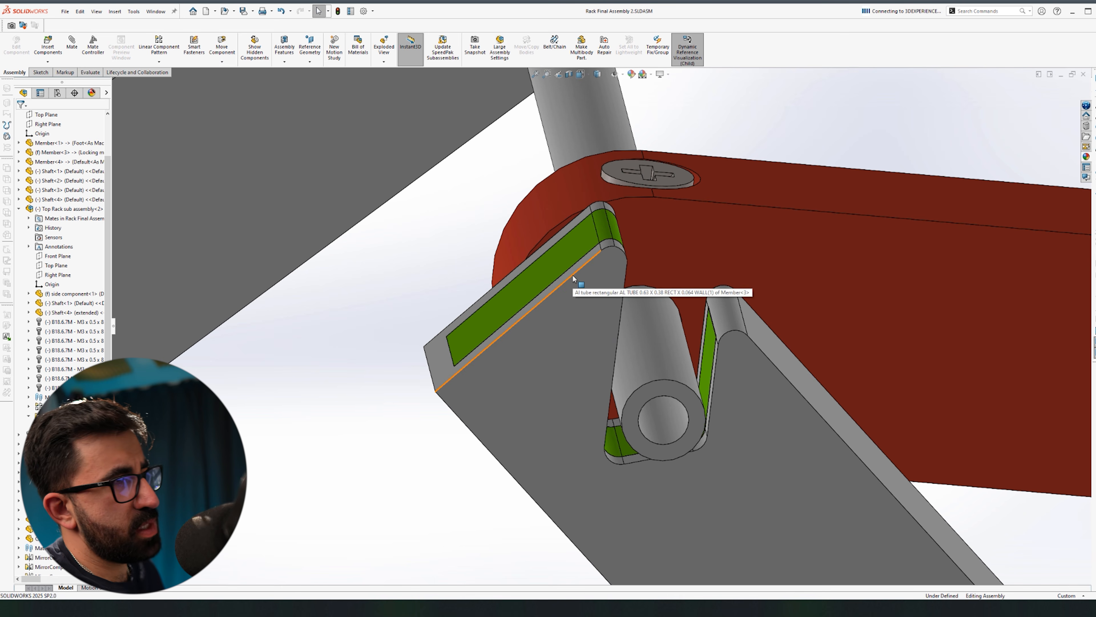
click(561, 258)
click(593, 214)
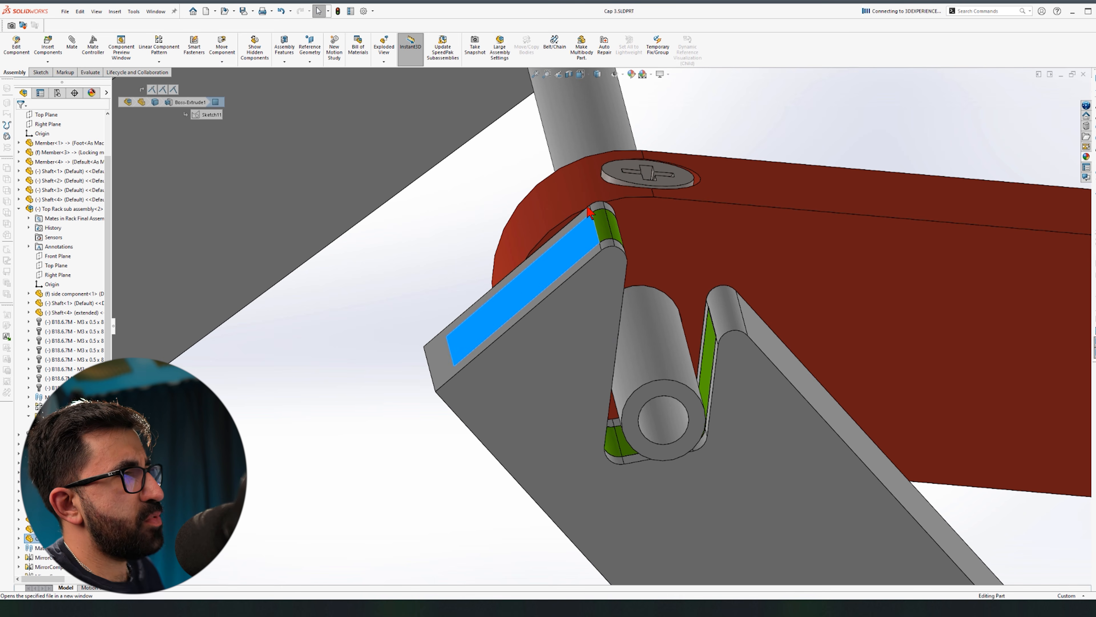
Step: Orbit Cap 3 to inspect its sides and thickness, then return to Rack Final Assembly 2
middle_drag(587, 343, 494, 395)
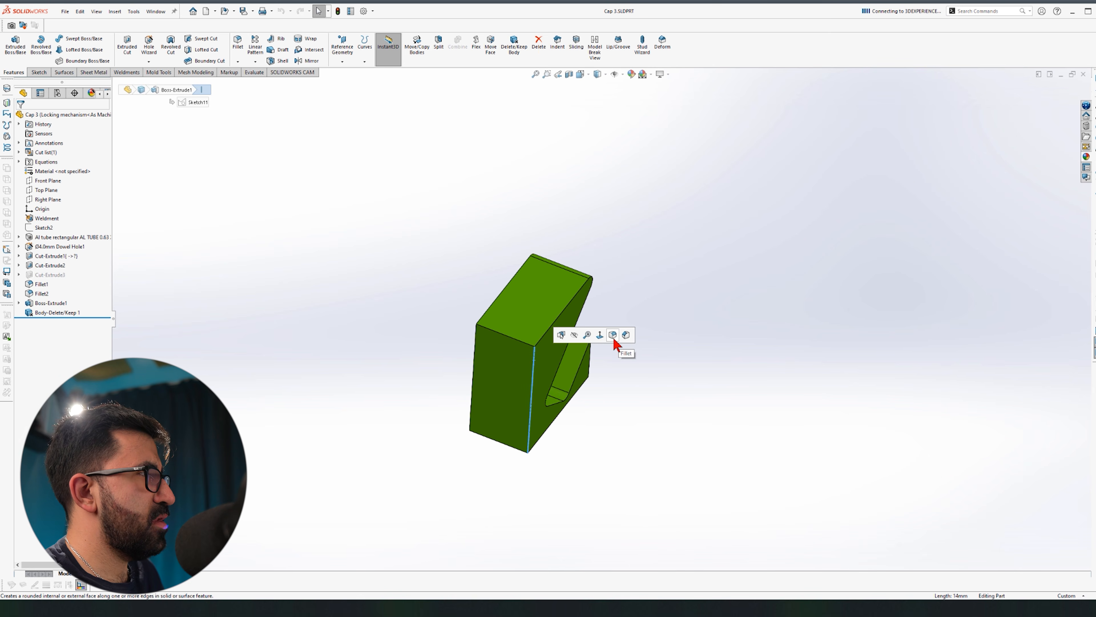
middle_drag(628, 467, 512, 395)
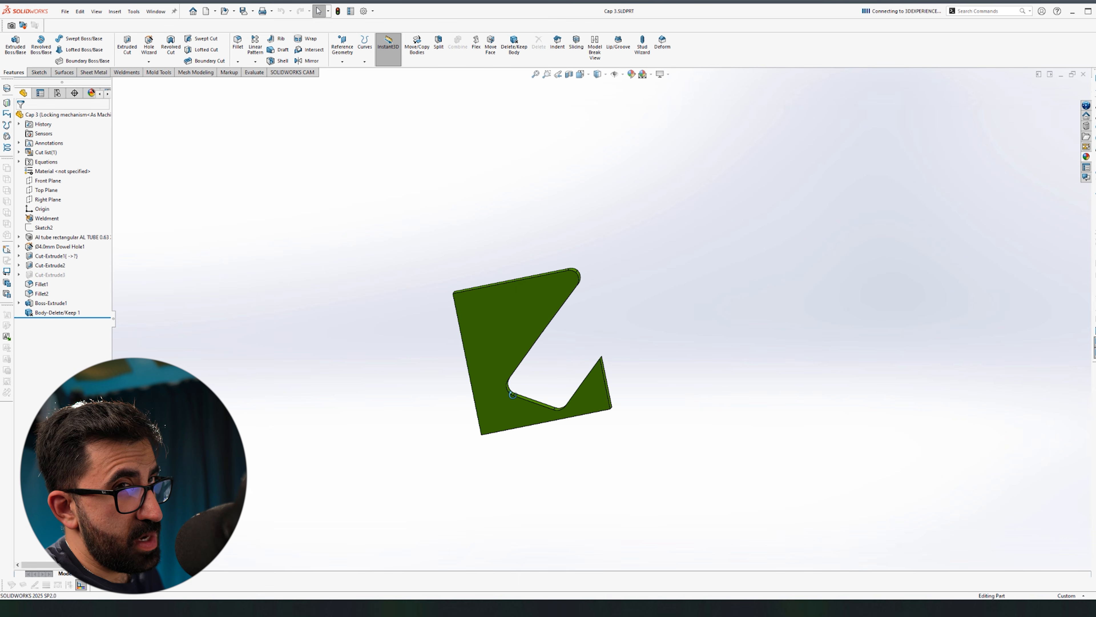
middle_drag(467, 358, 472, 332)
key(ctrl+Tab)
Step: Fit the rack assembly in view, collapse the Top Rack subassembly, and start Mirror Components
middle_drag(628, 356, 602, 365)
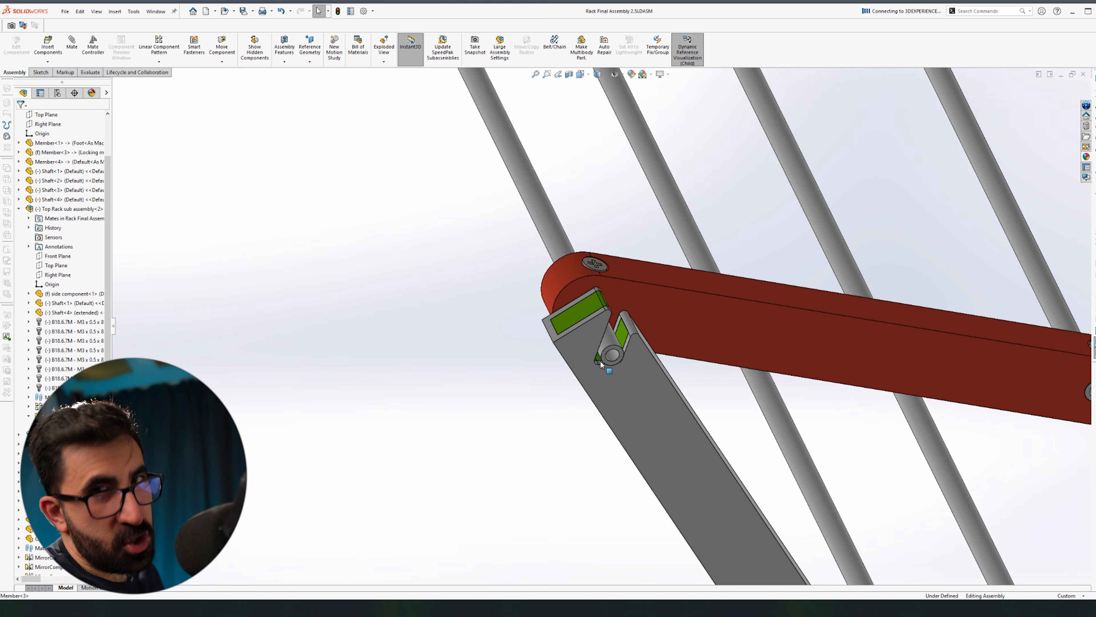
key(f)
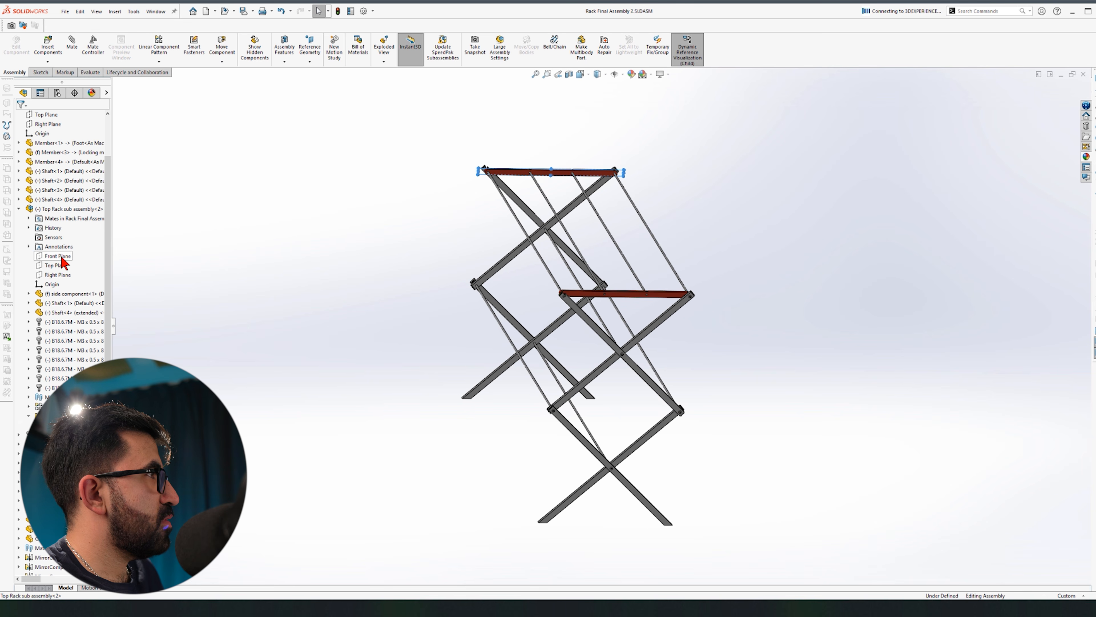
click(18, 209)
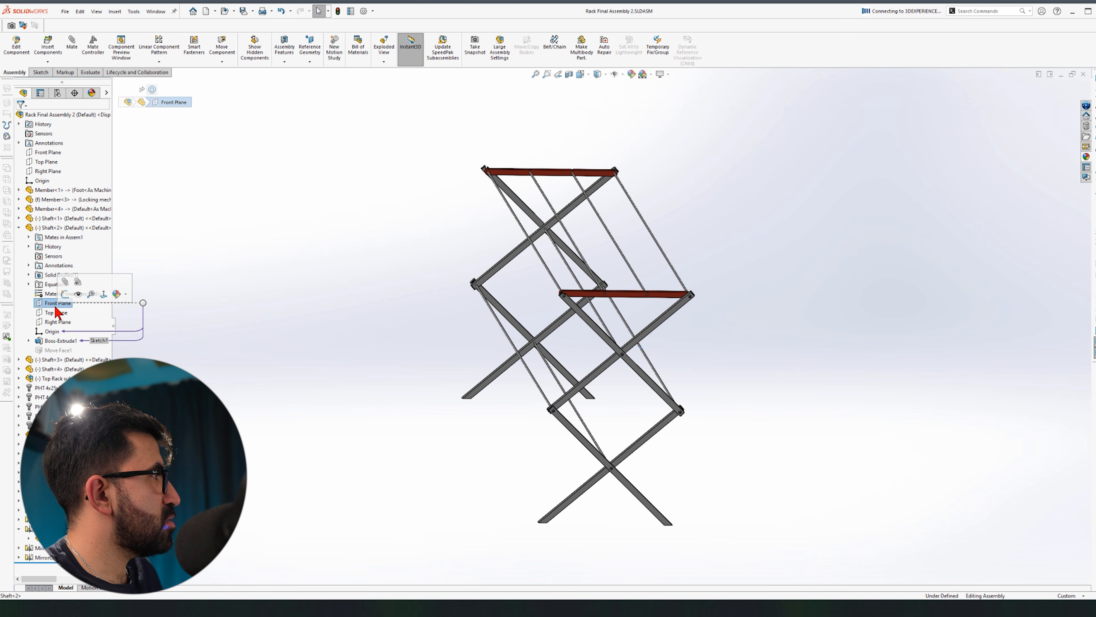
scroll(531, 375, down, 3)
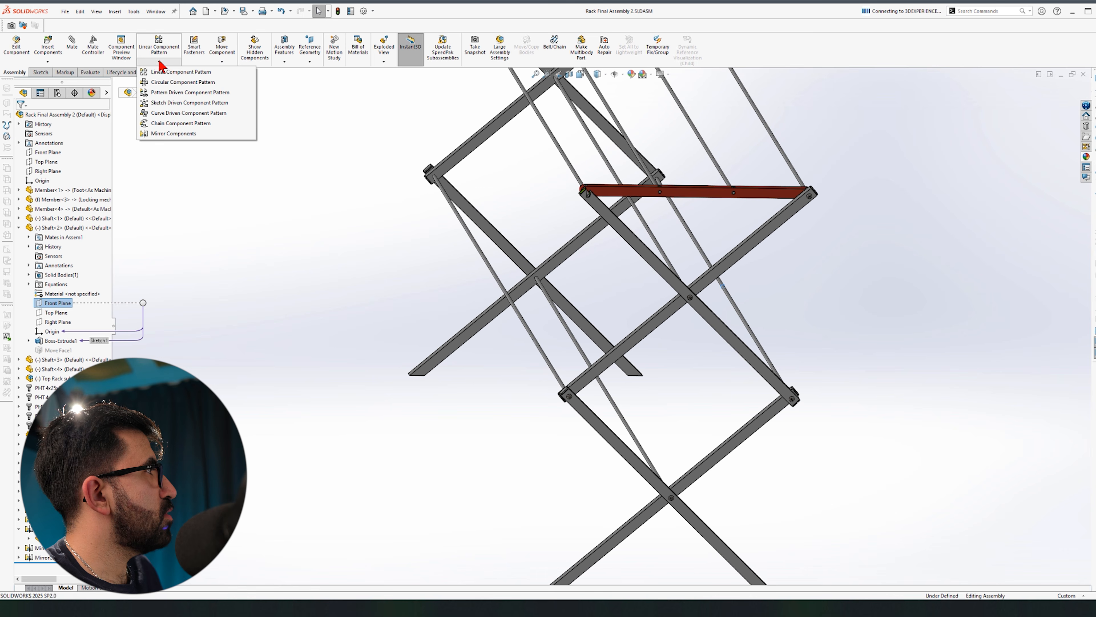
click(171, 133)
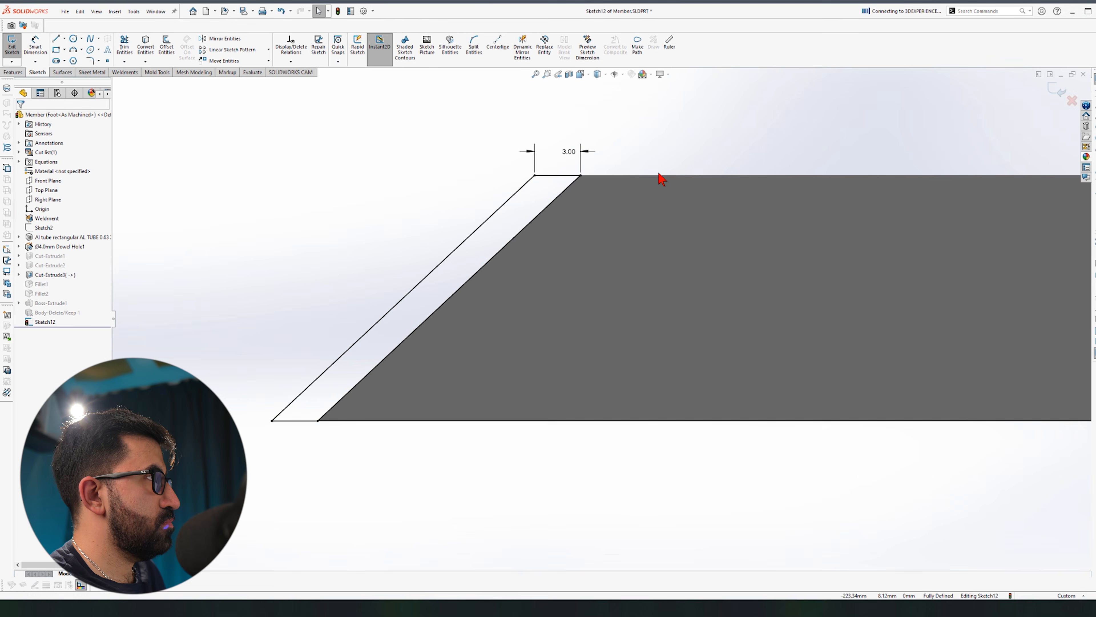
Step: Draw a line parallel to the Member's slanted end and extrude the sketch up to the end face
key(l)
click(554, 200)
click(581, 200)
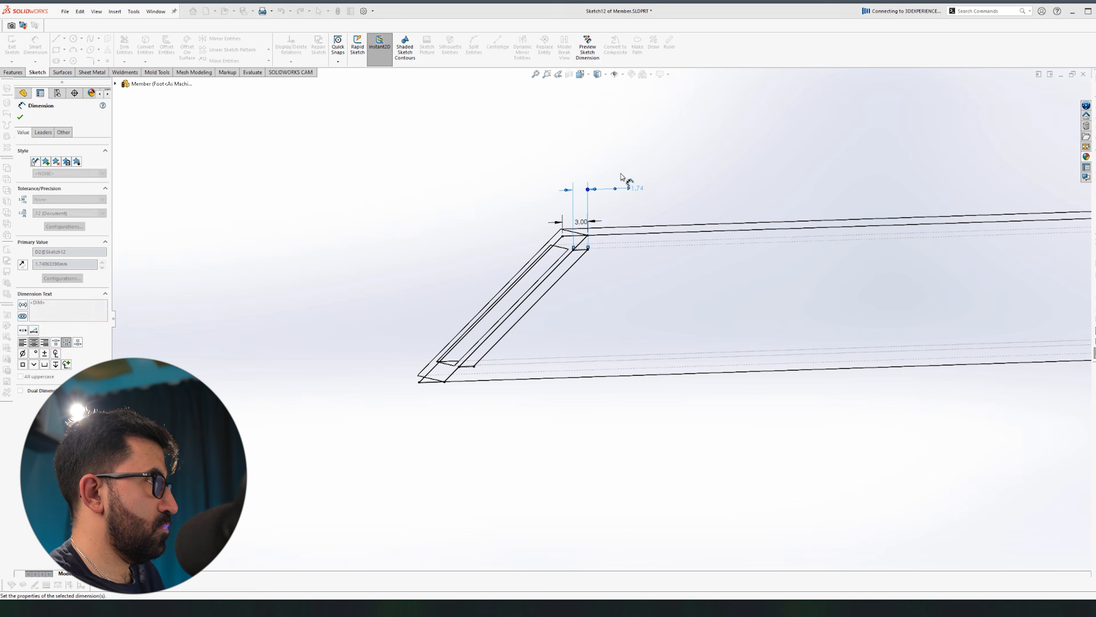
click(13, 72)
click(15, 45)
middle_drag(752, 530, 733, 467)
click(597, 75)
click(597, 85)
middle_drag(648, 260, 545, 348)
click(613, 447)
mouse_move(612, 447)
middle_down()
mouse_move(304, 366)
mouse_move(571, 313)
middle_up()
click(77, 199)
click(627, 267)
Step: Create the 3.00-wide slanted boss from the sketch region, merging it into the chosen body
click(20, 117)
click(20, 321)
click(54, 331)
click(16, 45)
scroll(566, 355, down, 4)
mouse_move(489, 311)
middle_down()
mouse_move(566, 355)
mouse_move(385, 296)
mouse_move(569, 323)
middle_up()
click(555, 335)
click(605, 76)
click(598, 119)
click(34, 336)
click(483, 412)
click(21, 117)
Step: Edit Boss-Extrude3, accept it, and return to the shaded-with-edges display
middle_drag(639, 265, 613, 285)
click(47, 340)
click(51, 320)
mouse_move(359, 329)
middle_down()
mouse_move(393, 281)
mouse_move(536, 277)
middle_up()
click(20, 117)
click(605, 75)
click(598, 86)
click(896, 313)
scroll(639, 158, up, 6)
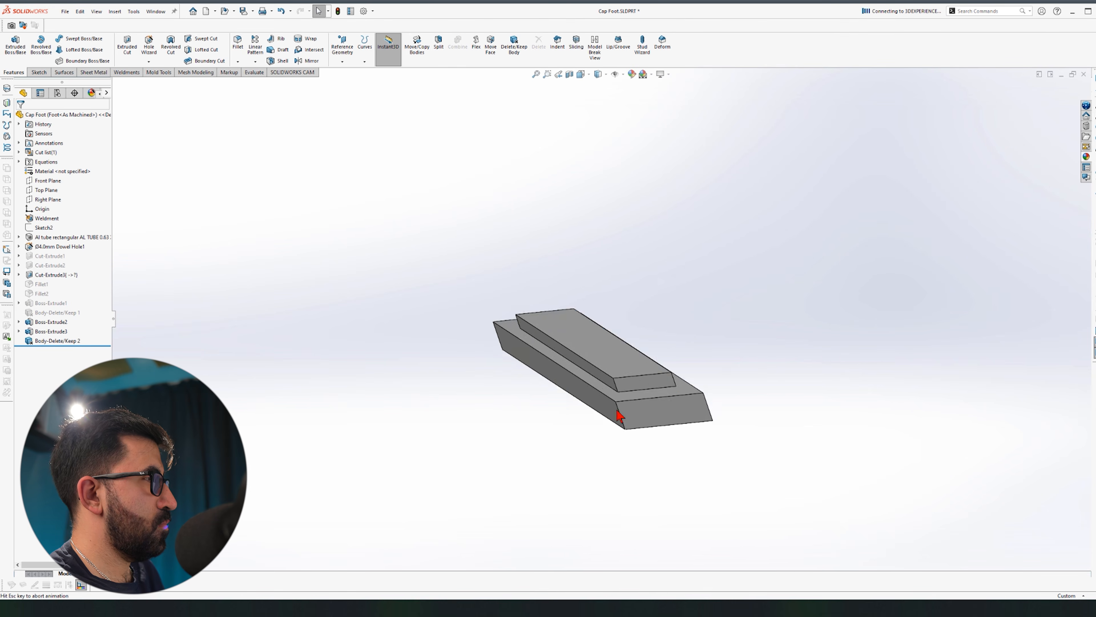
Step: Shell Cap Foot open at its top face and colour it green
click(560, 270)
click(20, 117)
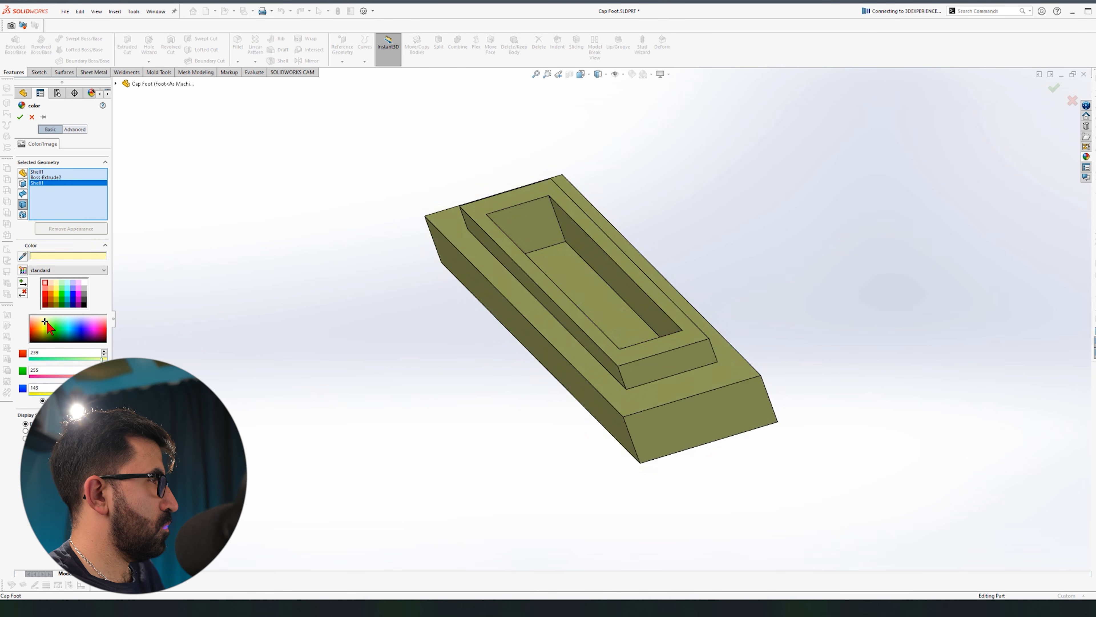
key(Return)
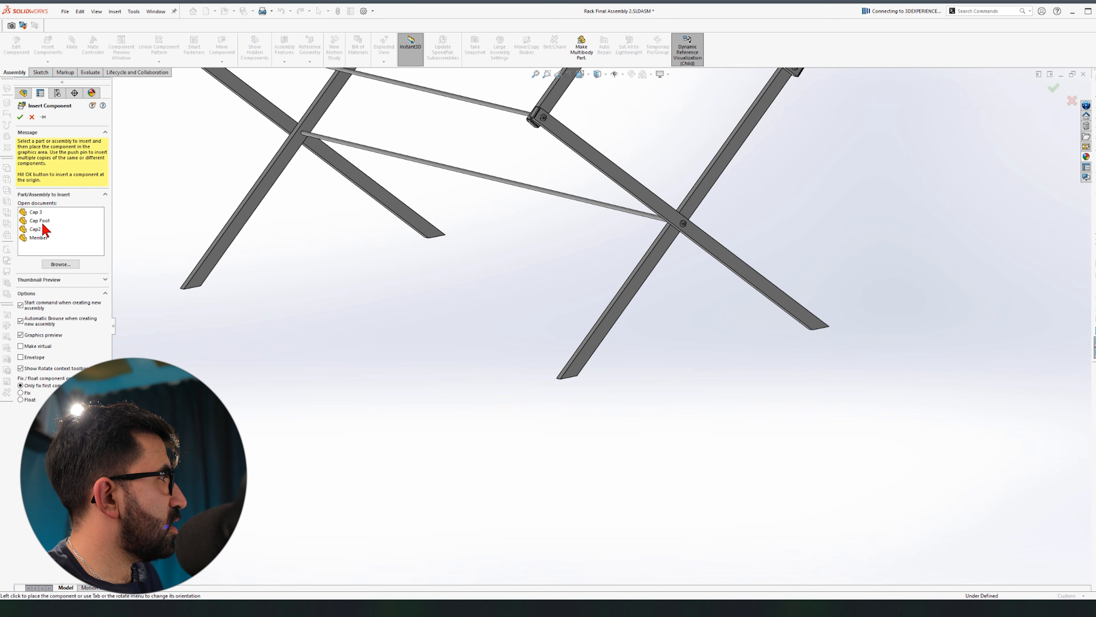
Step: Insert Cap Foot into the assembly and mate it flush onto the member's slanted end
scroll(570, 376, down, 6)
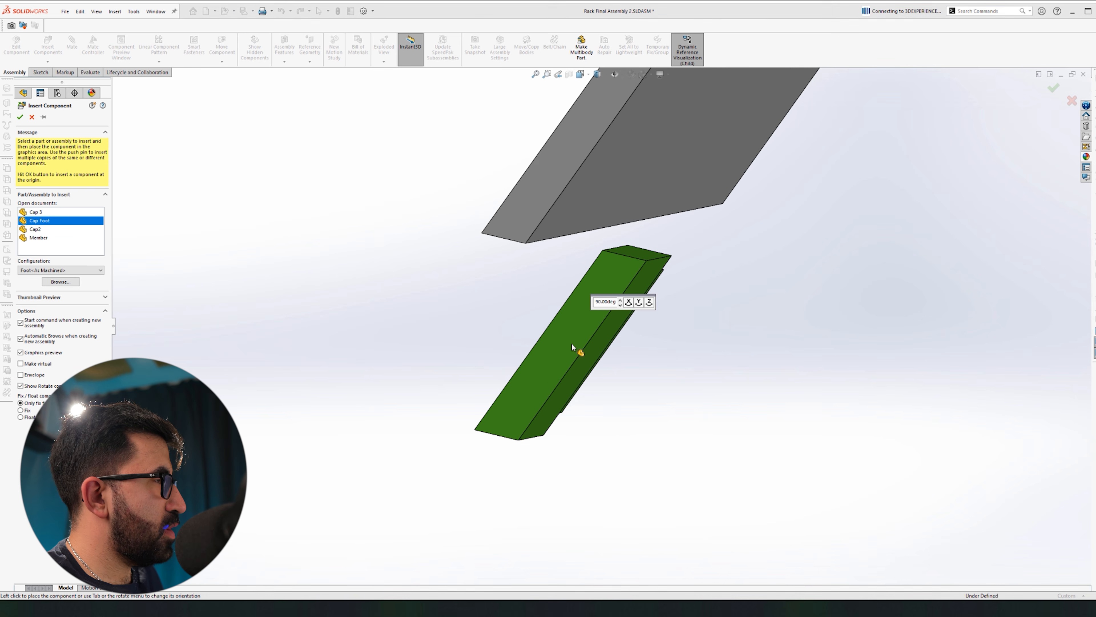
click(570, 336)
click(569, 336)
right_drag(569, 335, 338, 255)
click(519, 367)
ctrl+click(582, 215)
click(598, 205)
click(478, 388)
ctrl+click(540, 186)
click(555, 173)
Step: Place a second Cap Foot on the right leg and mate two pairs of faces
middle_drag(405, 392, 621, 231)
ctrl+click(621, 231)
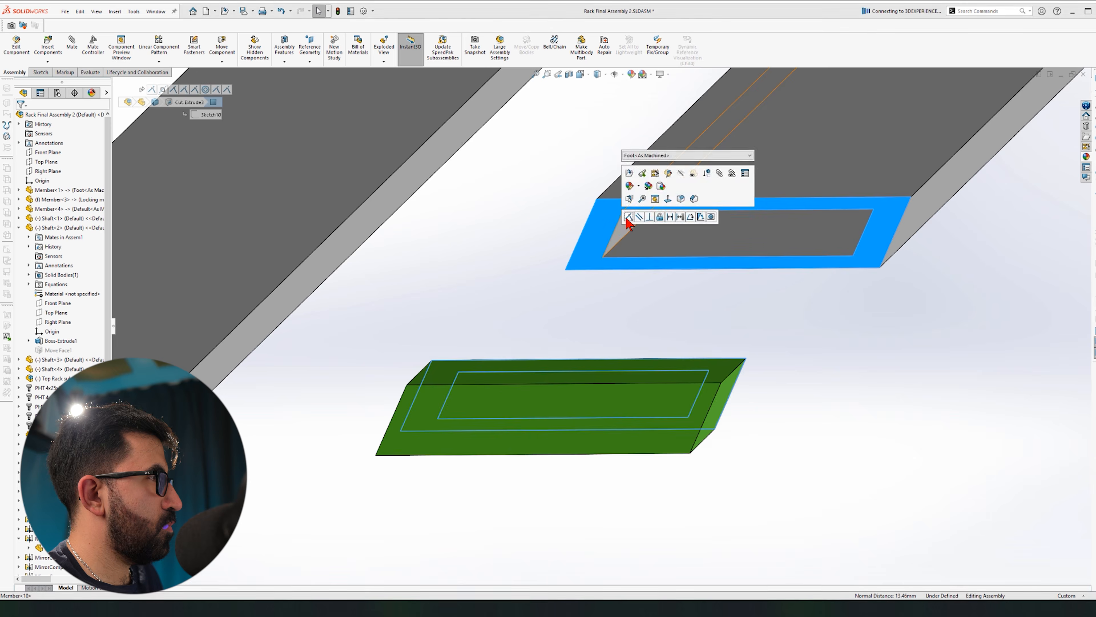
click(638, 217)
scroll(595, 359, up, 8)
ctrl+drag(400, 357, 1034, 309)
scroll(1051, 345, down, 10)
right_drag(691, 173, 613, 91)
click(677, 129)
ctrl+click(628, 335)
click(644, 323)
click(558, 258)
ctrl+click(312, 416)
click(328, 403)
Step: Add the final face mate to seat the second cap, then save the assembly
middle_drag(371, 455, 406, 497)
click(416, 480)
ctrl+click(393, 458)
click(408, 448)
scroll(715, 359, up, 10)
key(ctrl+s)
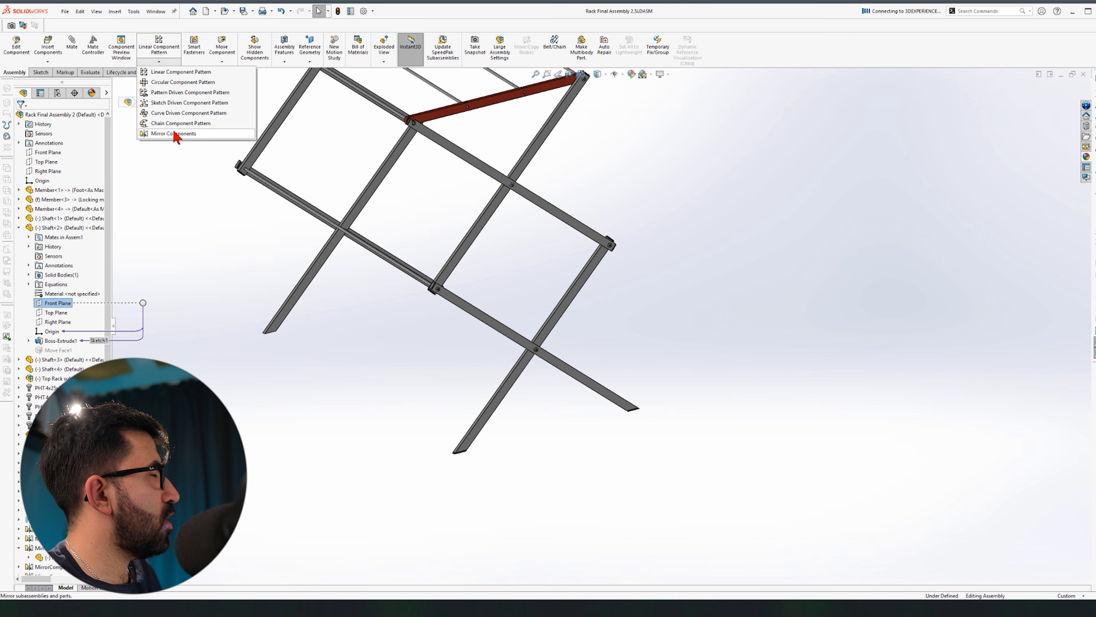
Step: Confirm mirroring Cap Foot across the front plane, fit the rack, and inspect the capped leg ends
scroll(506, 425, down, 10)
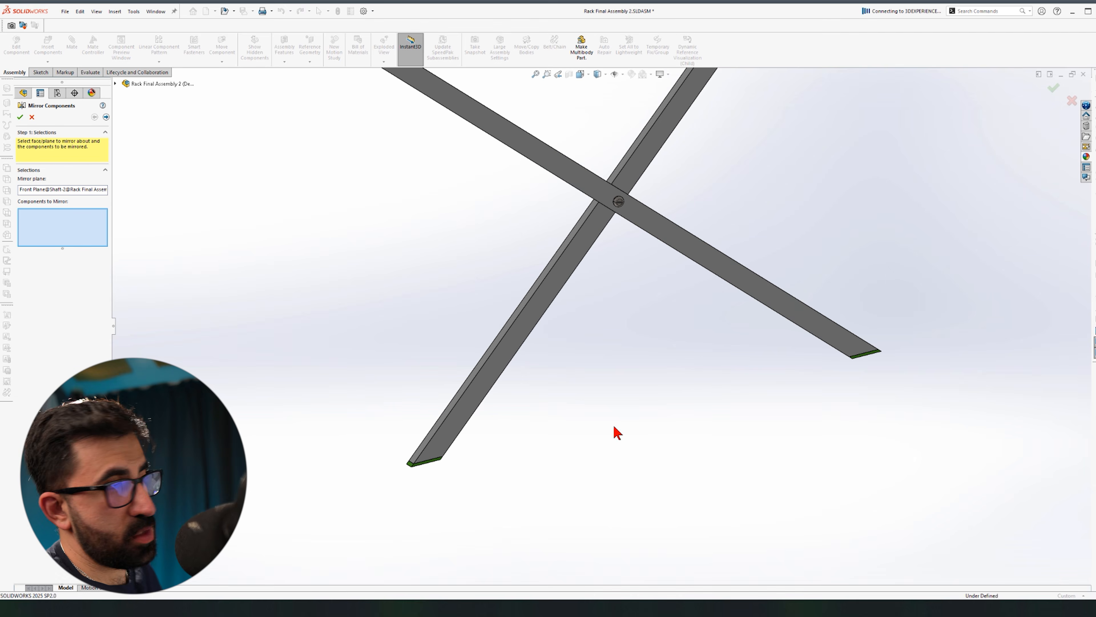
scroll(914, 432, down, 2)
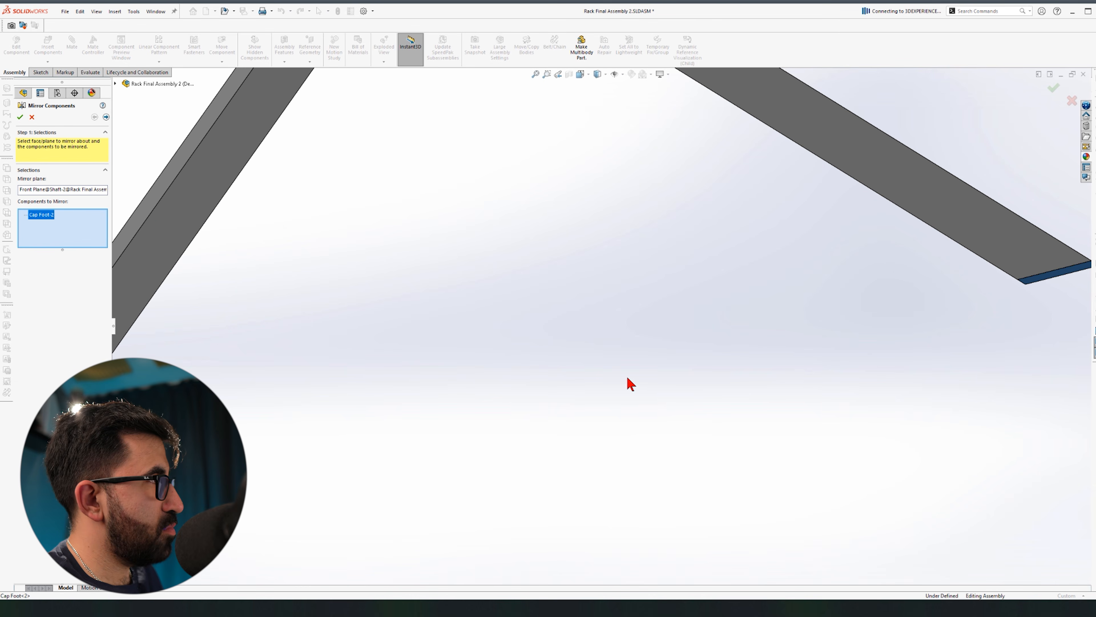
scroll(380, 421, up, 5)
scroll(402, 389, down, 5)
right_click(502, 408)
key(f)
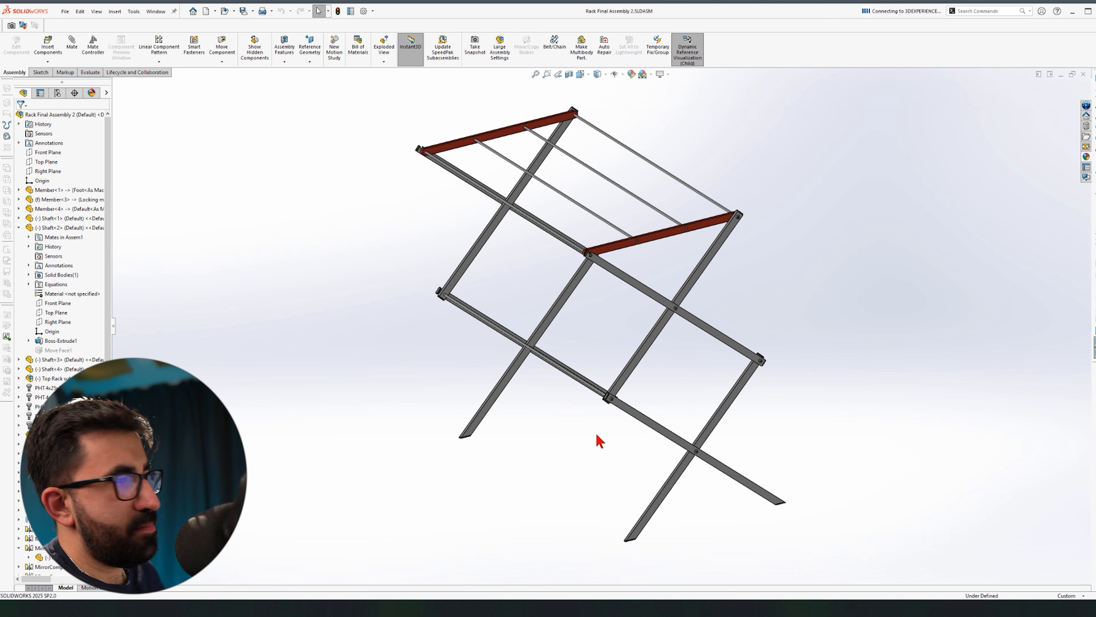
scroll(597, 441, down, 5)
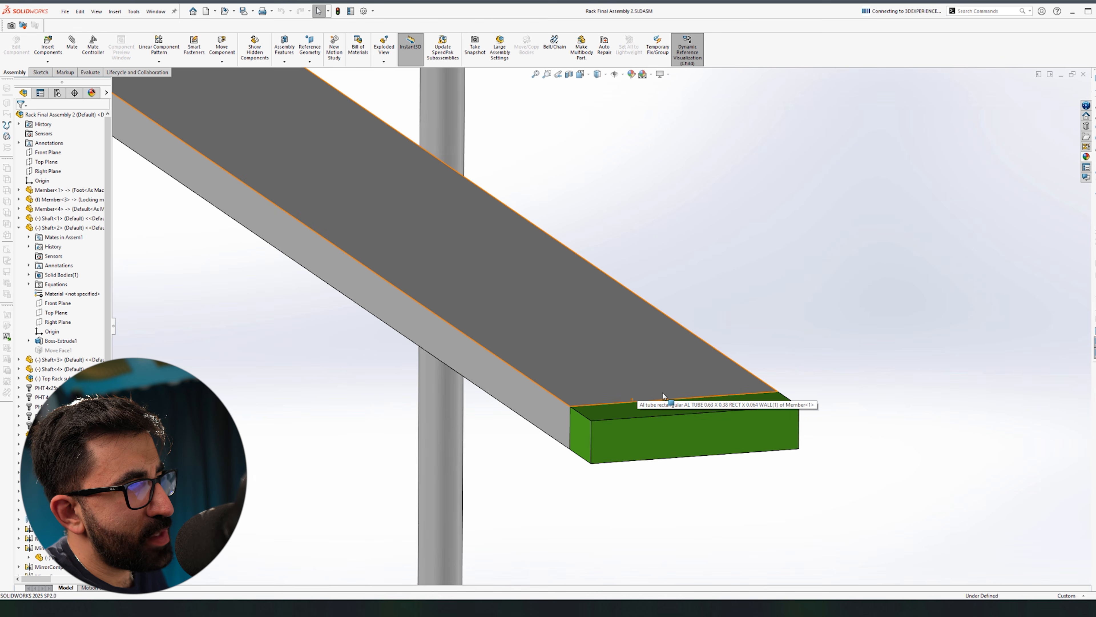
scroll(663, 393, up, 5)
middle_drag(663, 393, 662, 410)
scroll(637, 387, up, 10)
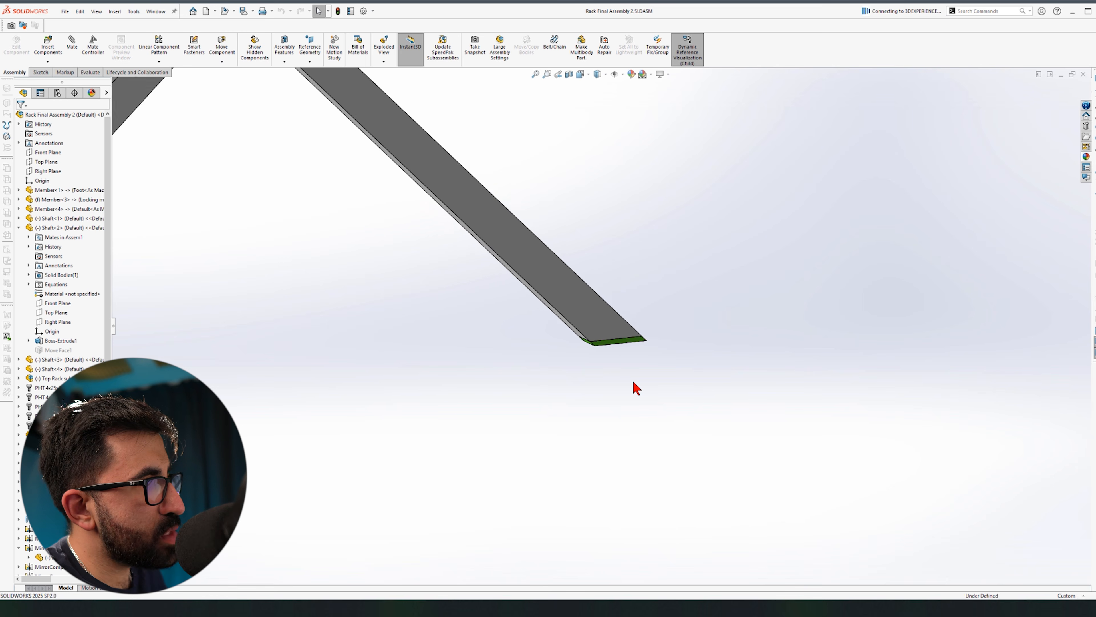
scroll(554, 292, down, 10)
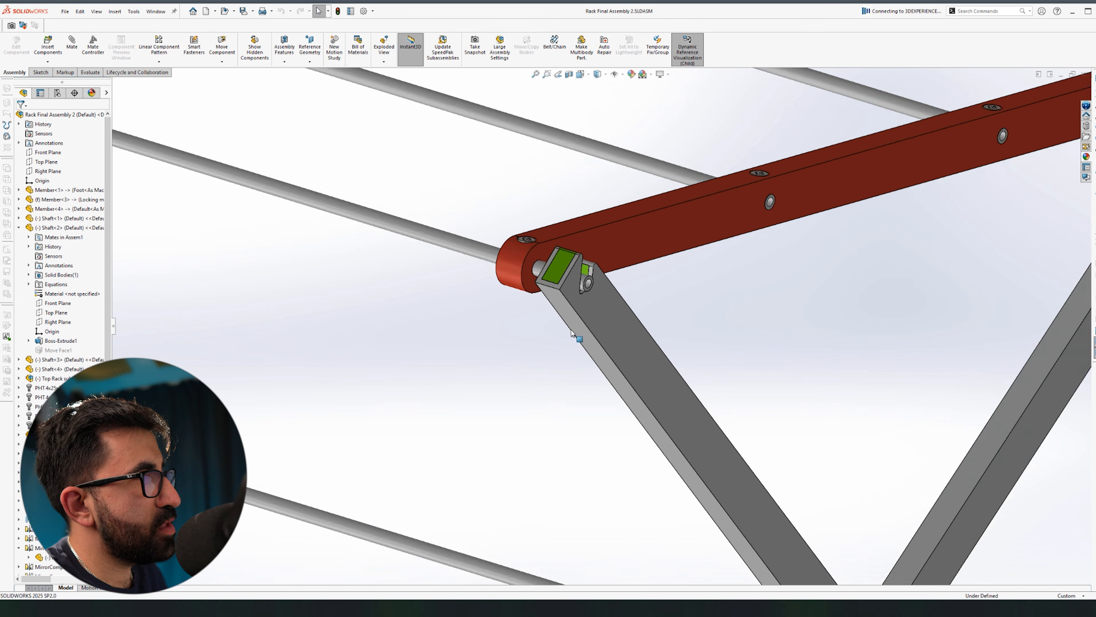
scroll(554, 292, up, 8)
scroll(600, 387, down, 4)
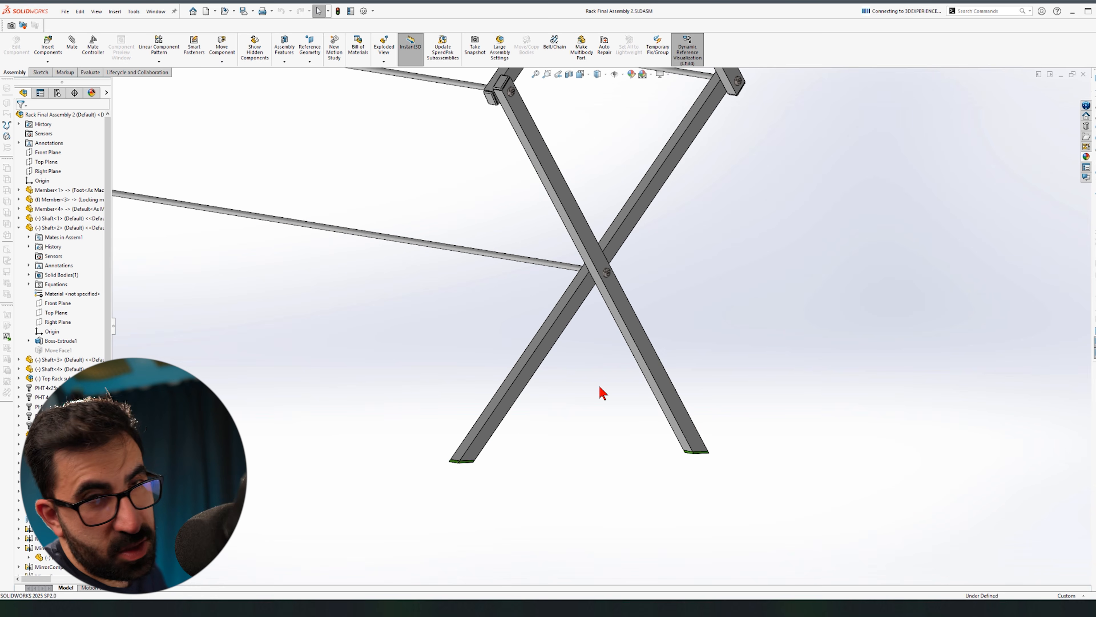
scroll(713, 409, down, 6)
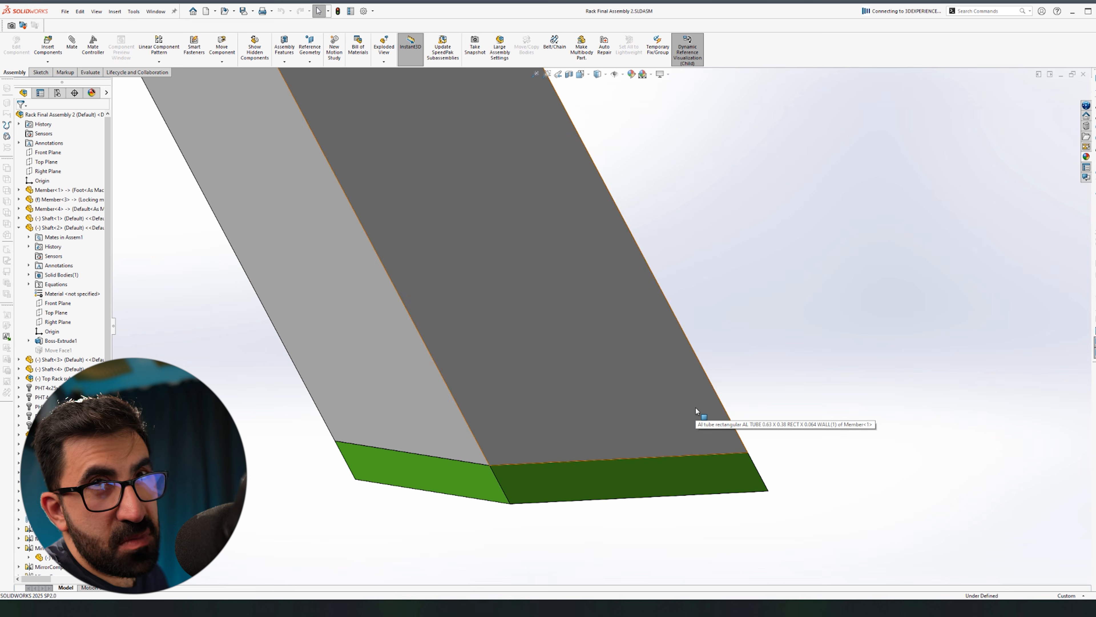
middle_drag(695, 407, 696, 406)
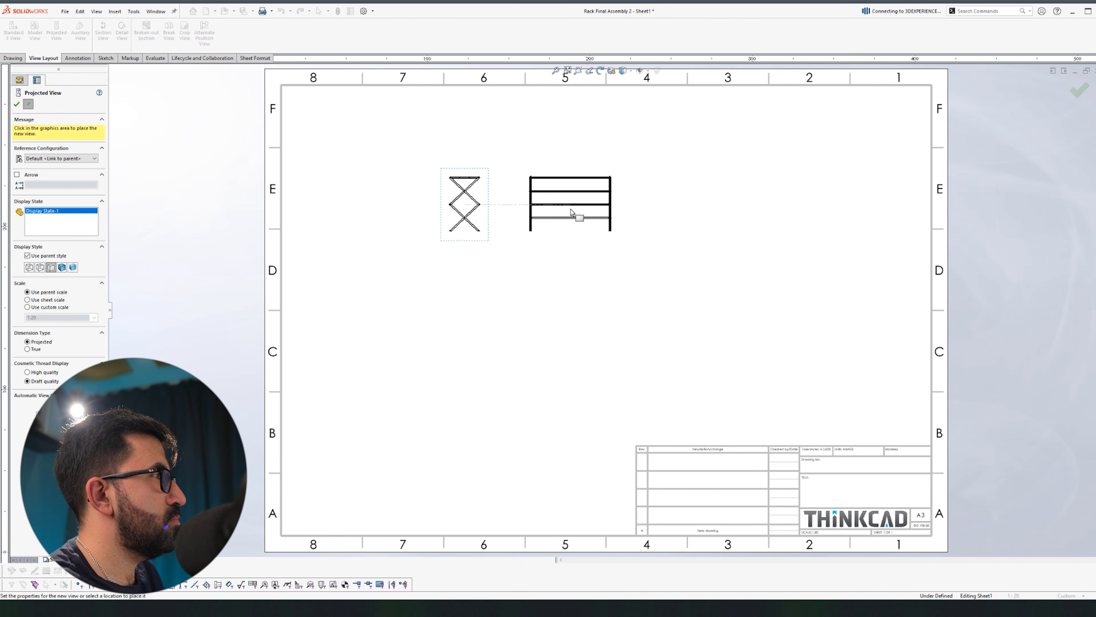
Step: Set Sheet1's scale to 1:5 in the sheet properties
key(Escape)
right_click(55, 130)
click(99, 211)
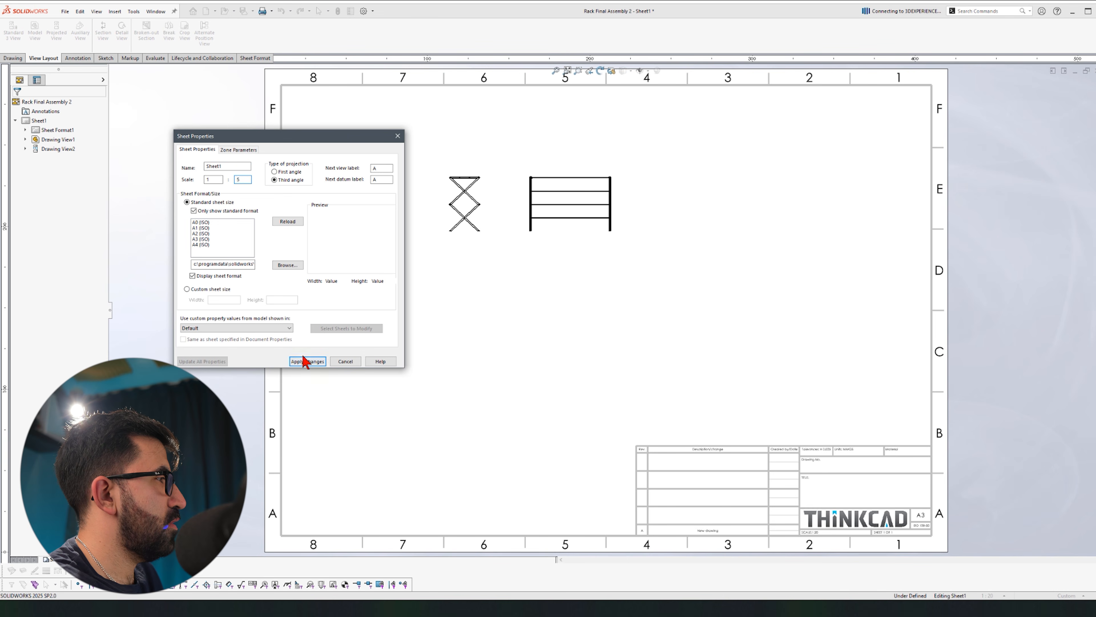
click(306, 362)
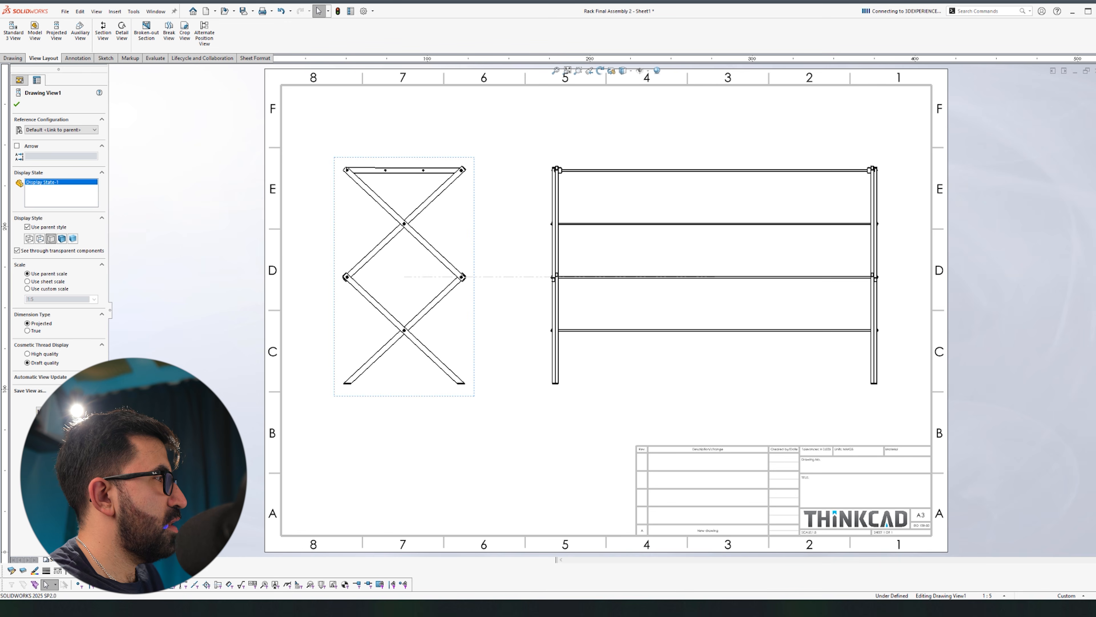
click(444, 471)
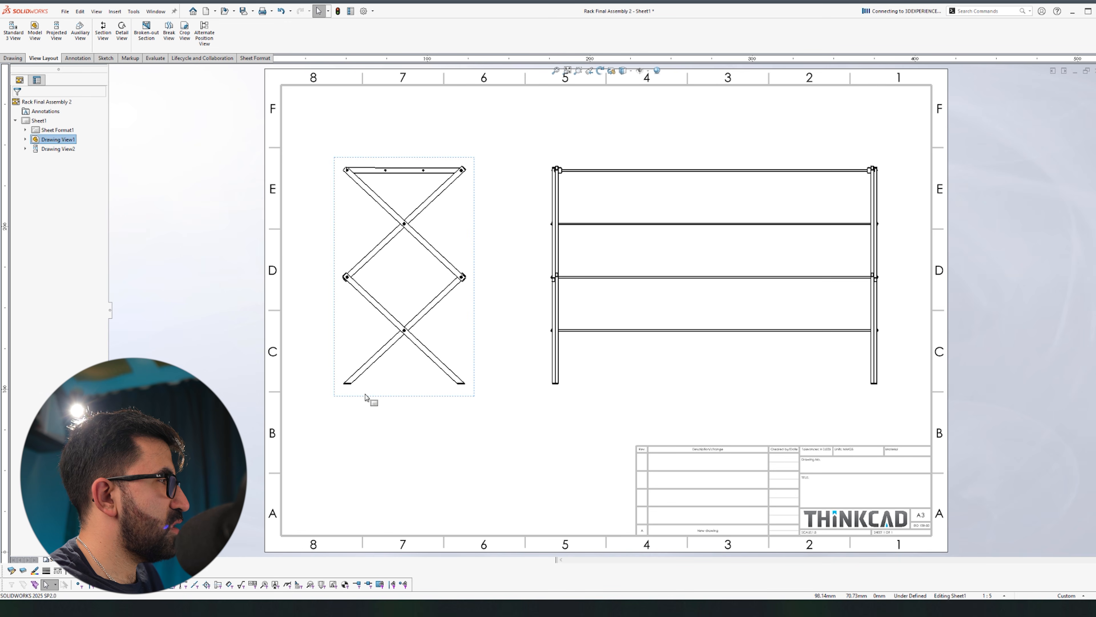
Step: Start Smart Dimension by picking the foot's bottom point
key(d)
scroll(365, 394, down, 11)
click(433, 322)
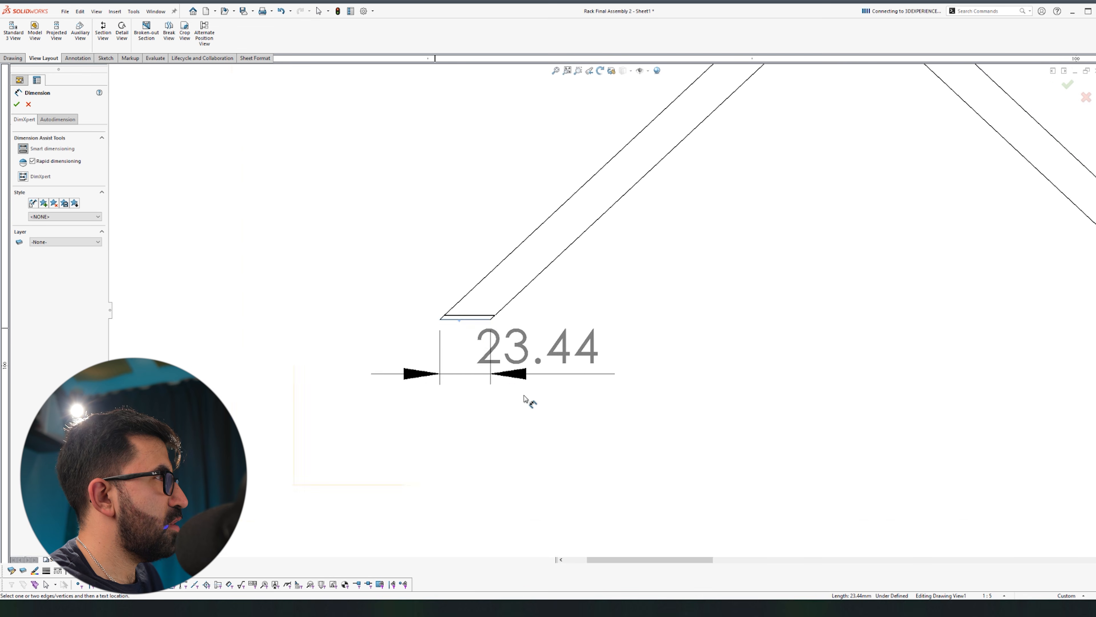
Step: Dimension the side view's overall height as 666.02
scroll(538, 395, up, 8)
scroll(561, 151, down, 4)
scroll(561, 136, down, 6)
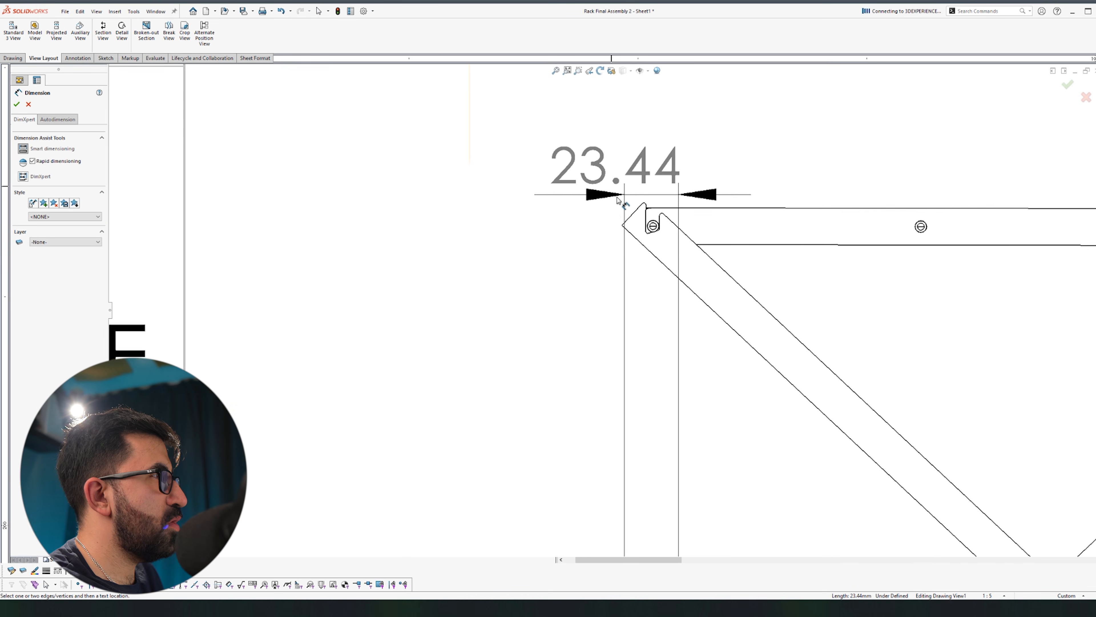
click(569, 129)
scroll(569, 130, up, 8)
scroll(623, 376, up, 3)
scroll(621, 454, down, 3)
click(560, 317)
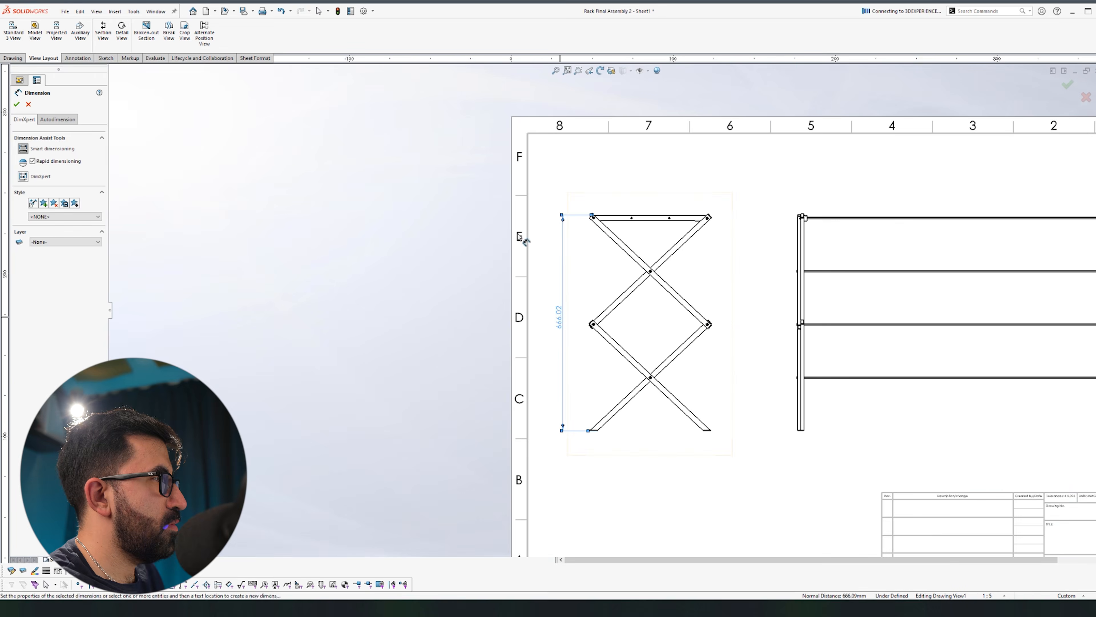
key(Escape)
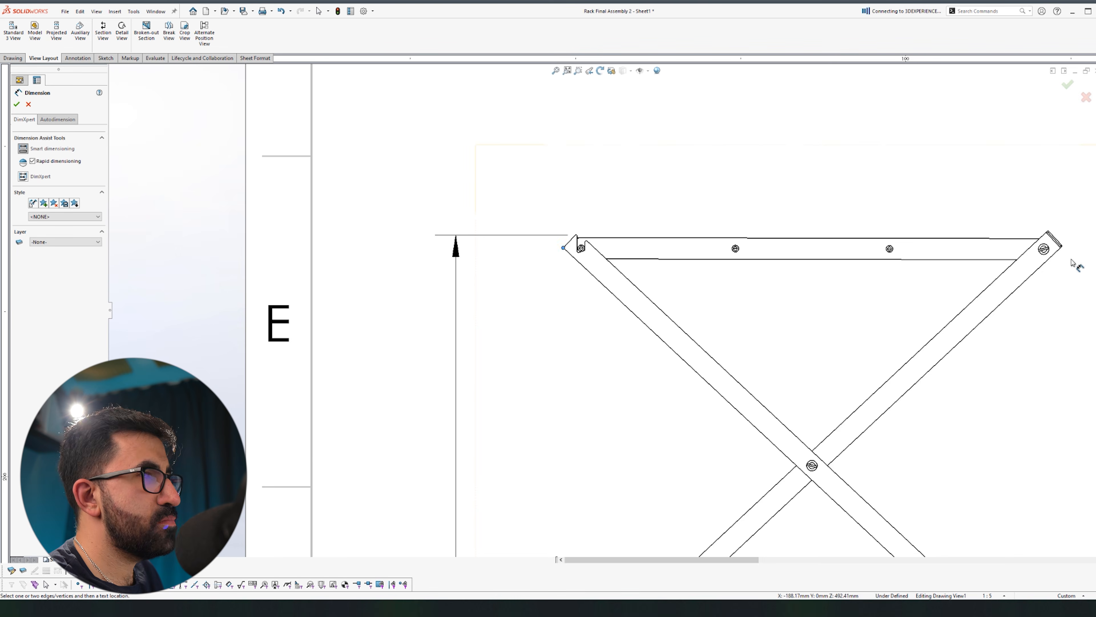
Step: Add the side view's 376.39 overall width dimension above the view
scroll(1070, 263, down, 5)
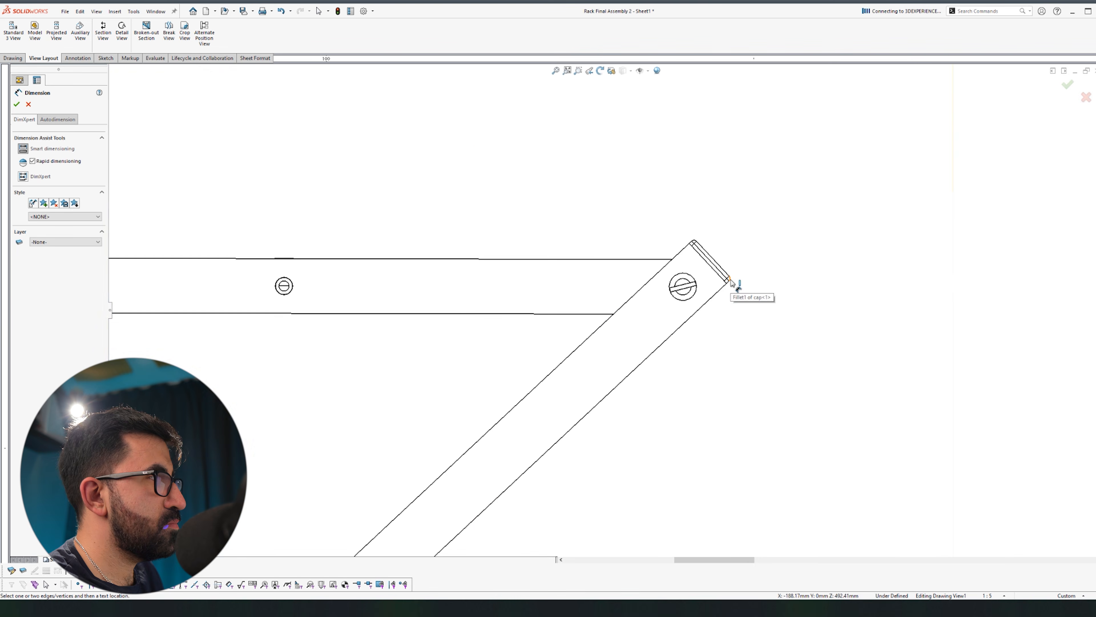
click(731, 281)
scroll(729, 281, up, 13)
click(563, 284)
scroll(643, 431, down, 2)
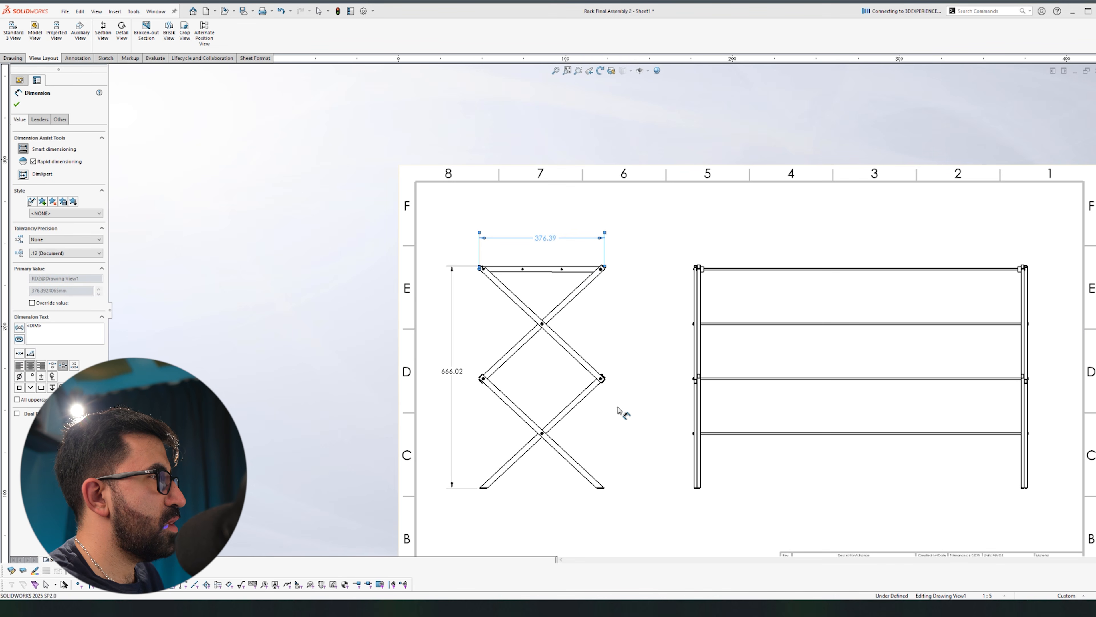
key(Escape)
Step: Dimension the front view's 1004.21 length, starting from the left leg
right_drag(641, 508, 623, 273)
scroll(696, 318, down, 13)
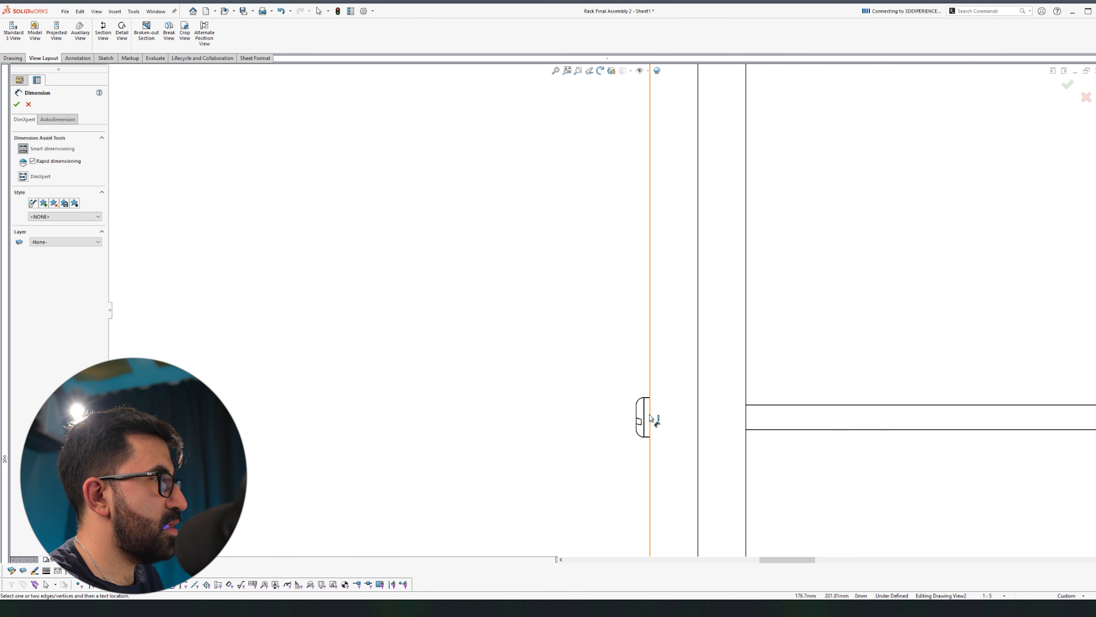
scroll(522, 428, up, 8)
scroll(617, 325, down, 10)
scroll(696, 310, up, 12)
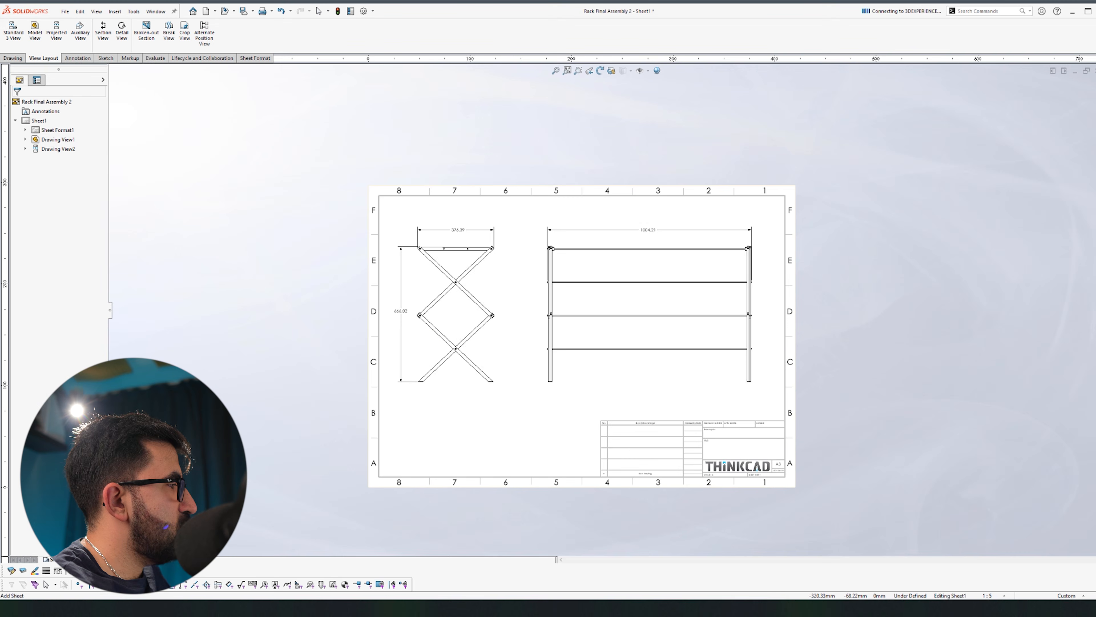
Step: Add Sheet2 and place the current 3D view of the rack on it
click(70, 560)
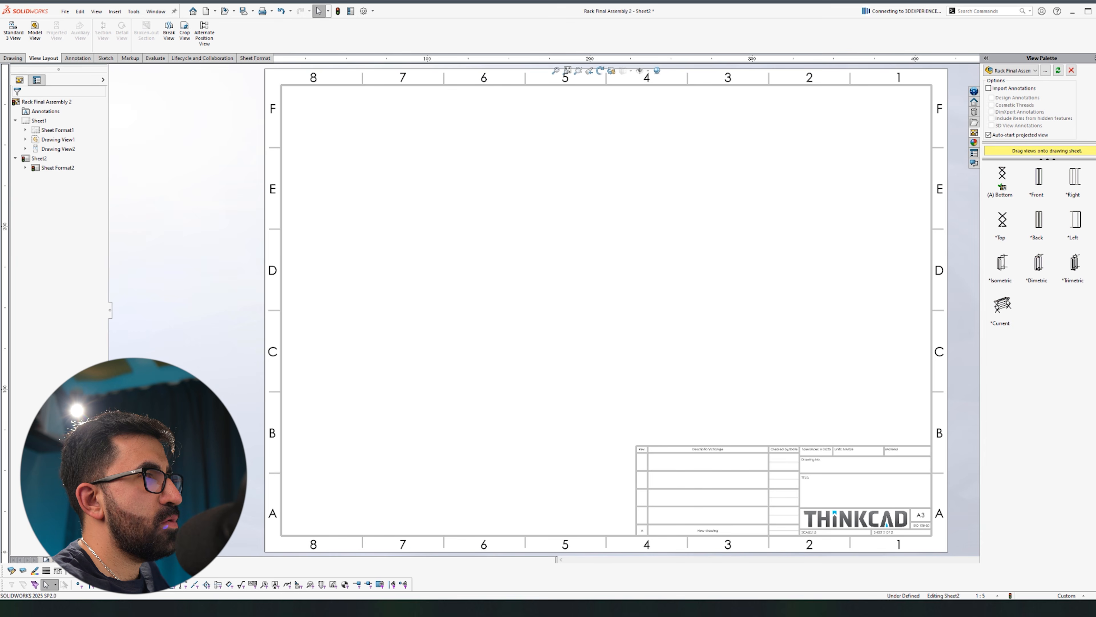
mouse_move(1003, 309)
mouse_down()
mouse_move(537, 245)
mouse_move(529, 319)
mouse_move(509, 264)
mouse_move(489, 269)
mouse_up()
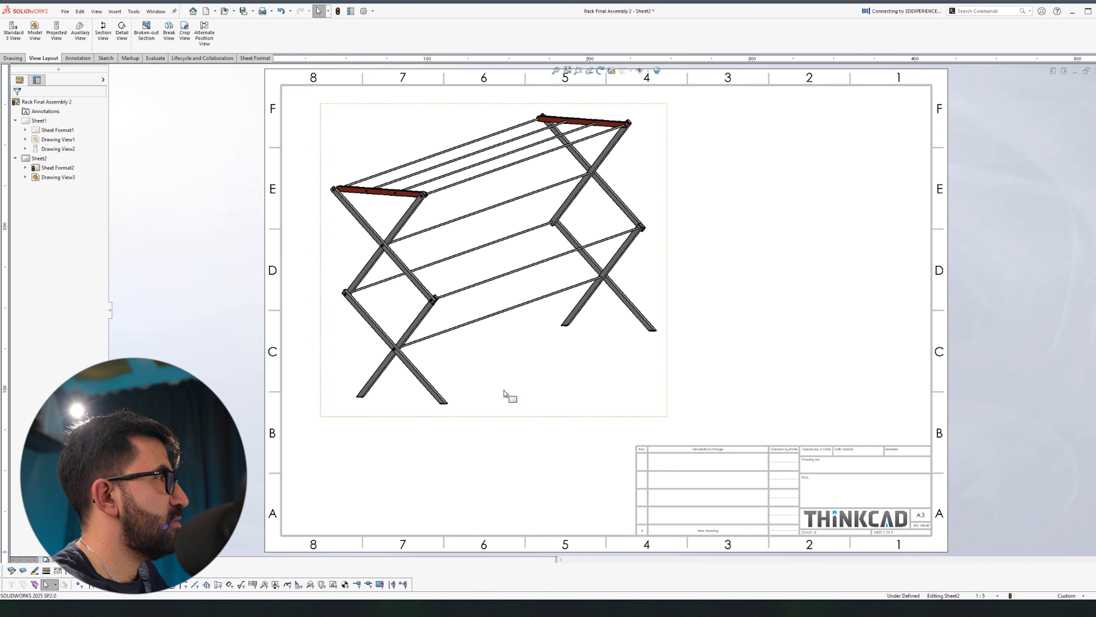
scroll(64, 20, up, 1)
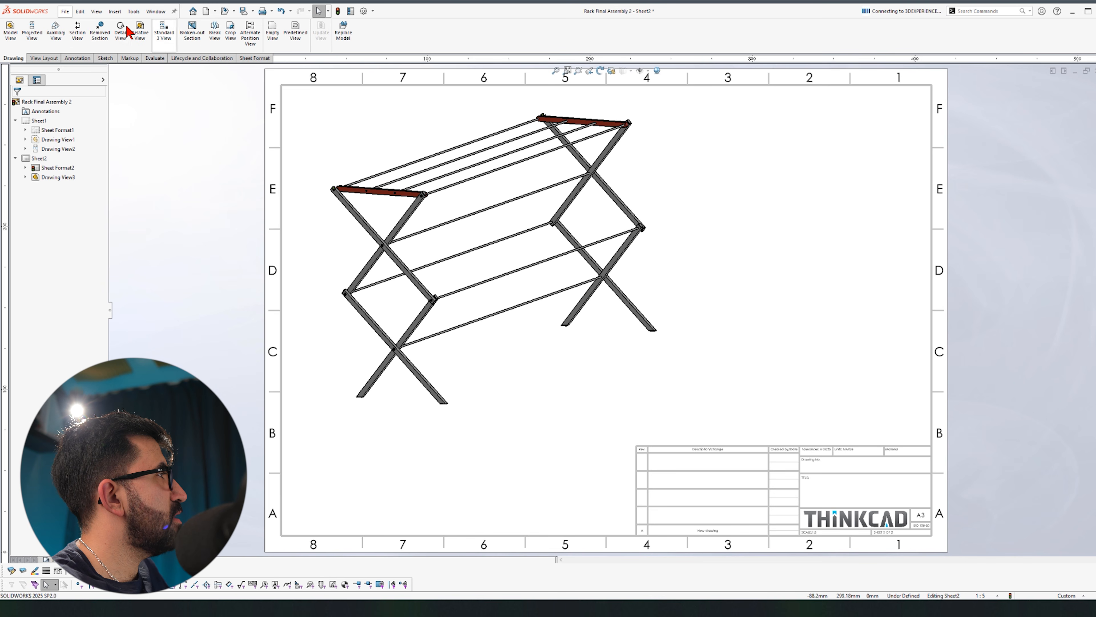
Step: Insert a parts-only bill of materials table on Sheet2
click(115, 11)
mouse_move(163, 61)
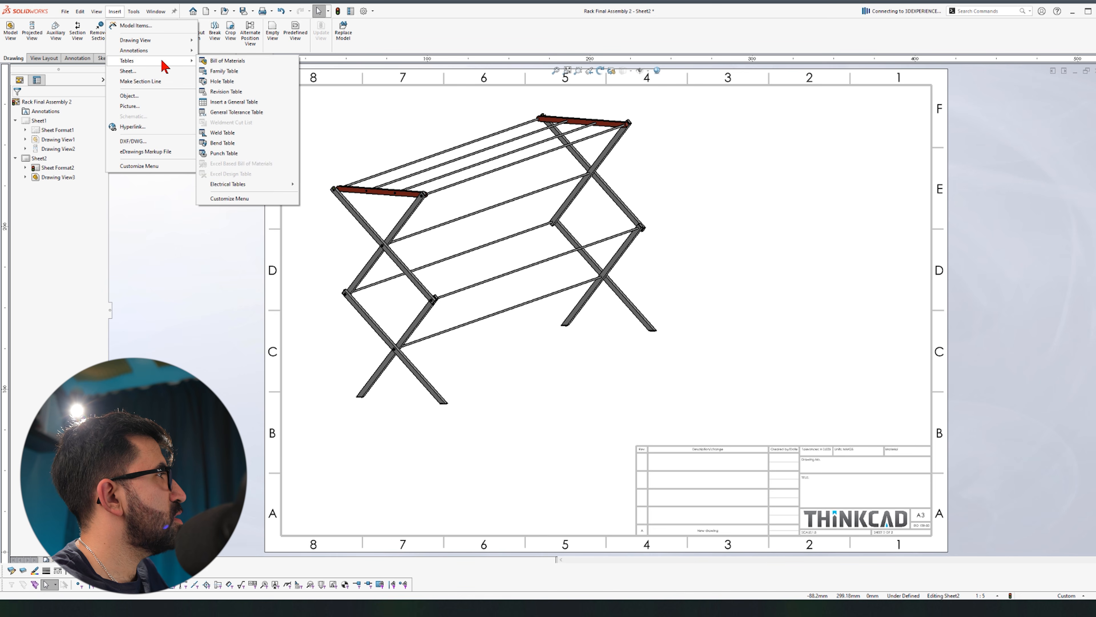
click(235, 64)
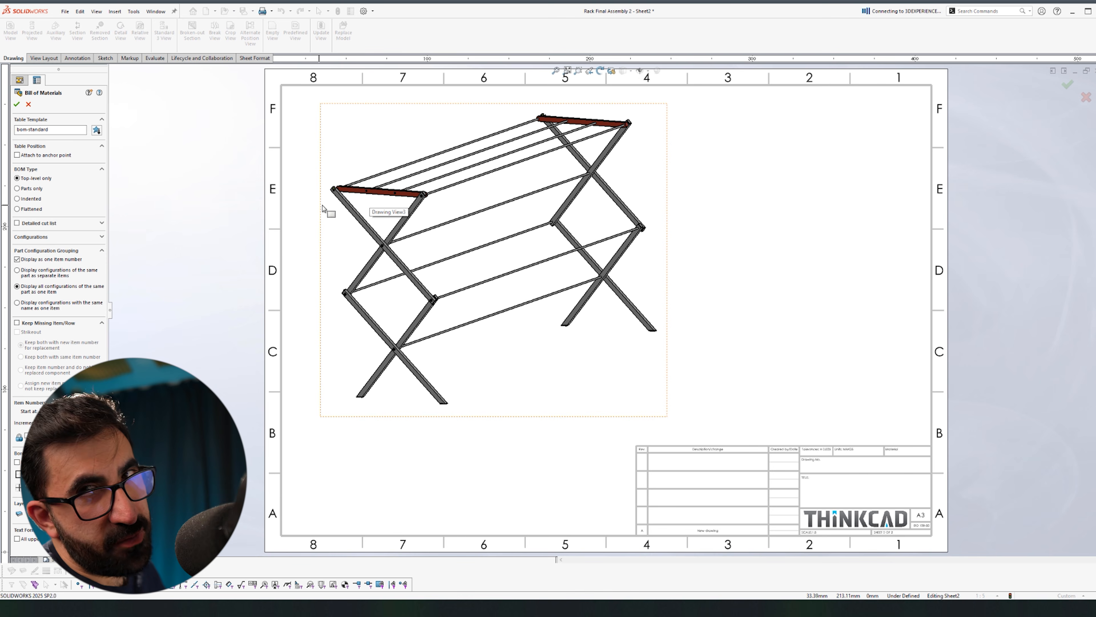
click(36, 191)
click(16, 105)
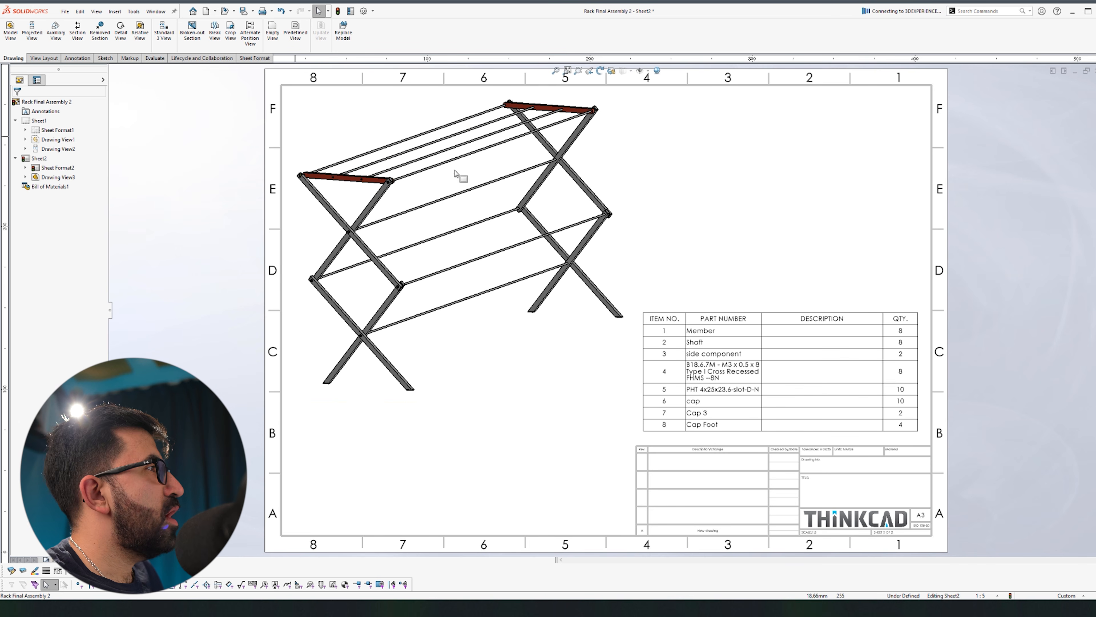
Step: Auto-balloon the 3D view's parts to match the bill of materials items
click(76, 59)
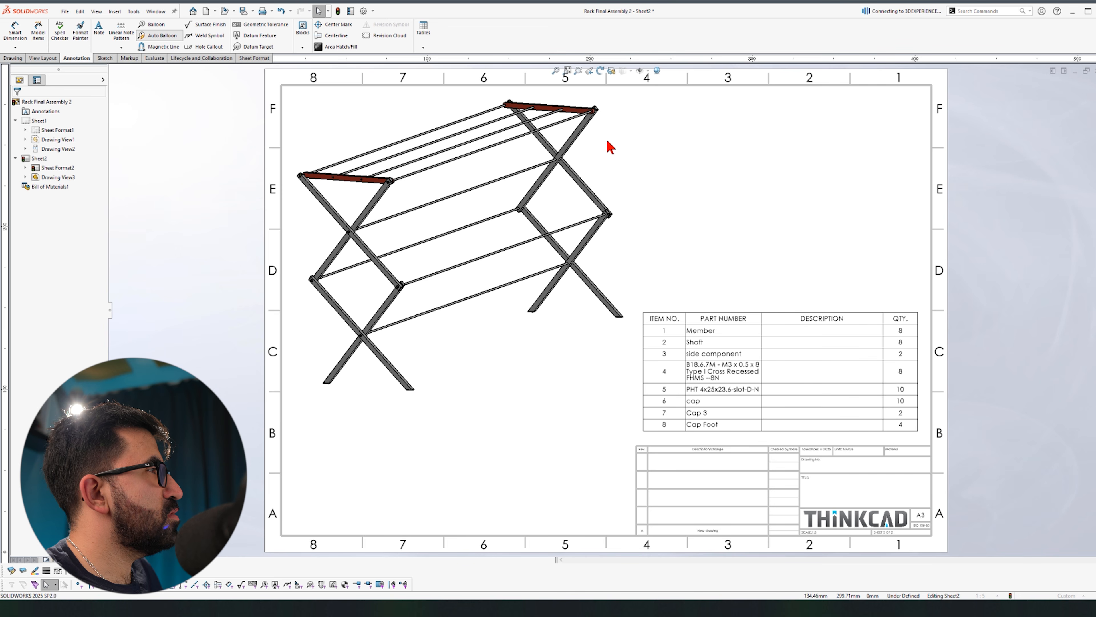
click(578, 143)
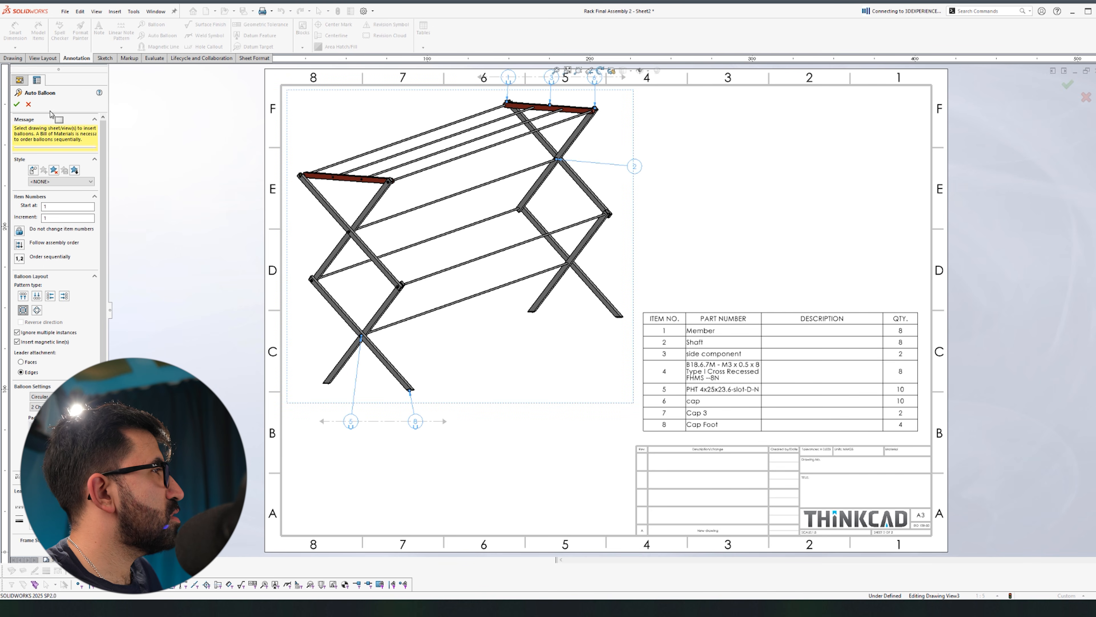
click(17, 104)
scroll(605, 259, up, 3)
scroll(583, 387, down, 2)
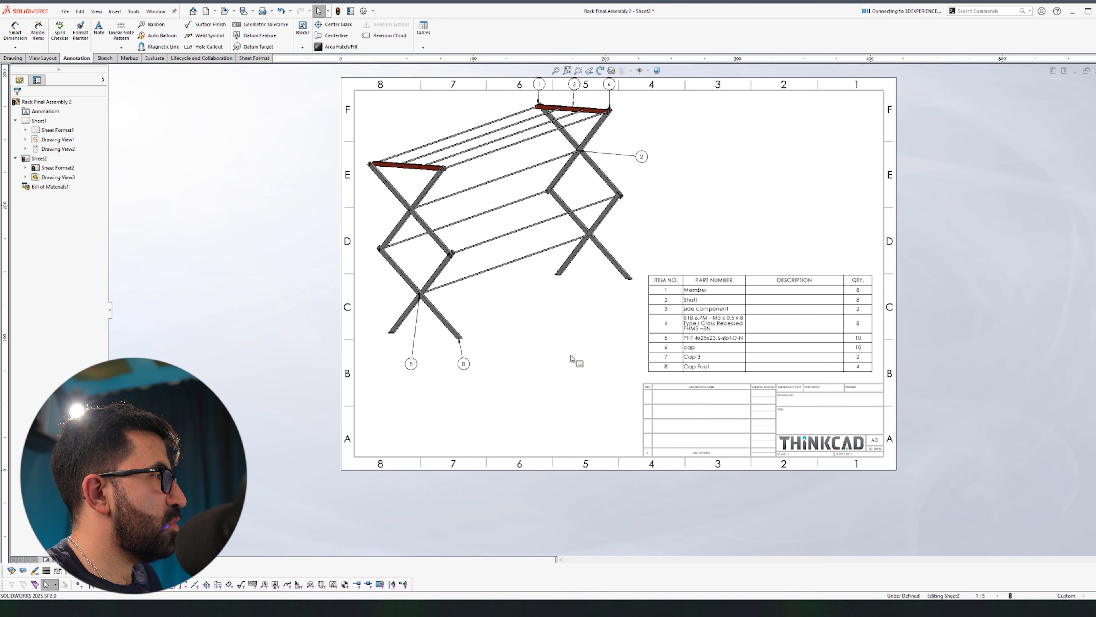
Step: Move the ballooned 3D view lower on the sheet
click(568, 383)
drag(536, 349, 544, 377)
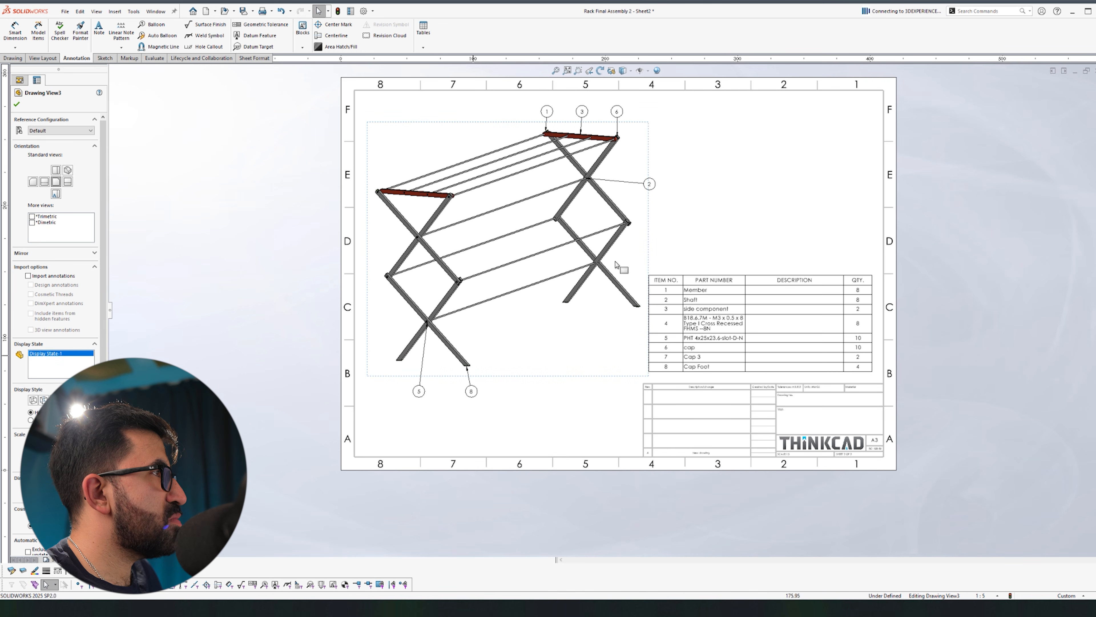
click(783, 201)
scroll(652, 297, down, 1)
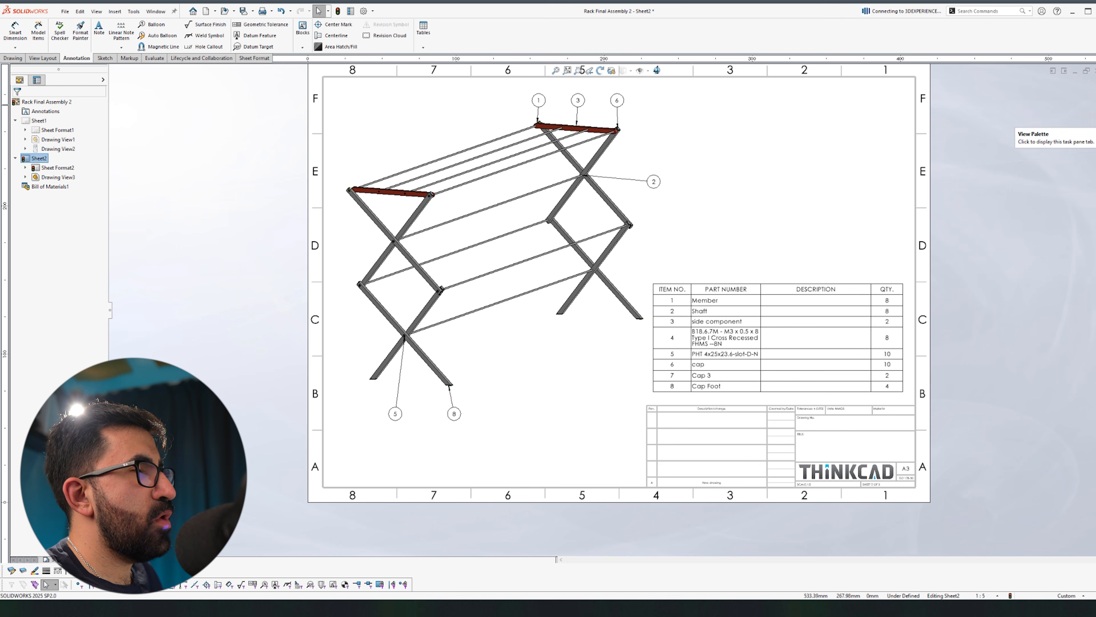
Step: Place the rack's front view from the View Palette onto Sheet2
click(1095, 132)
drag(1039, 187, 753, 15)
click(1095, 133)
drag(1042, 187, 731, 243)
key(Escape)
key(Escape)
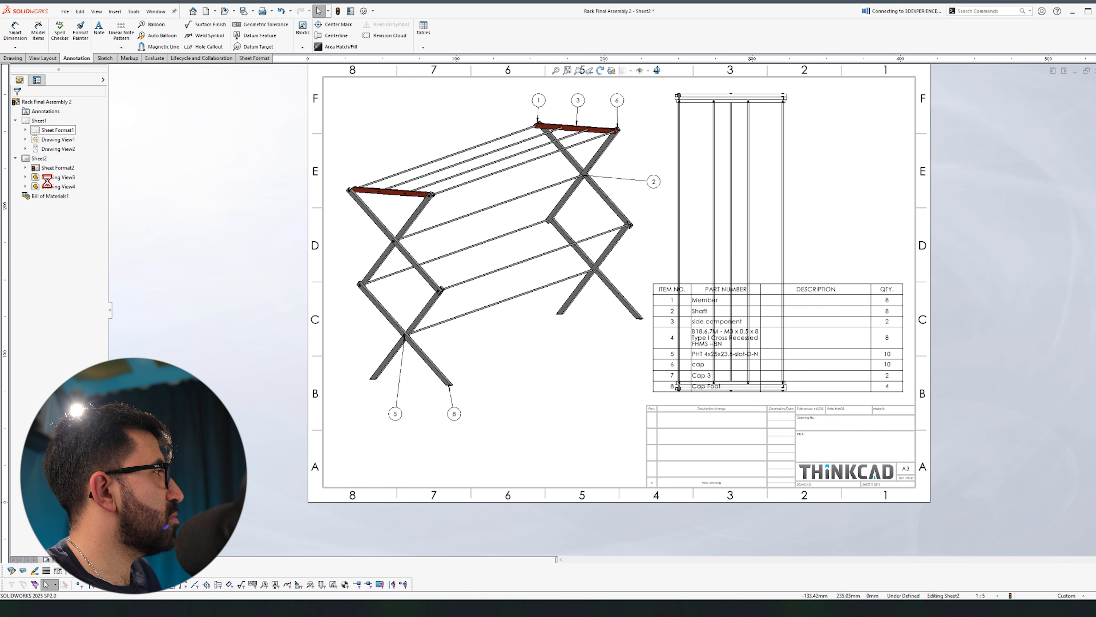
Step: Set Sheet2's scale to 1:10
right_click(42, 162)
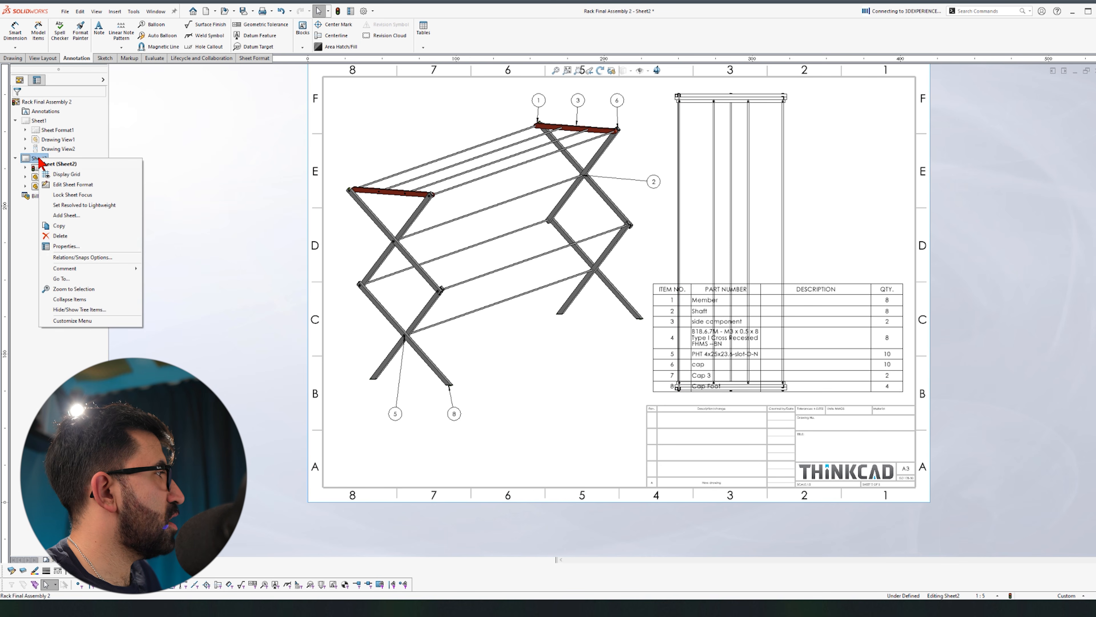
click(65, 246)
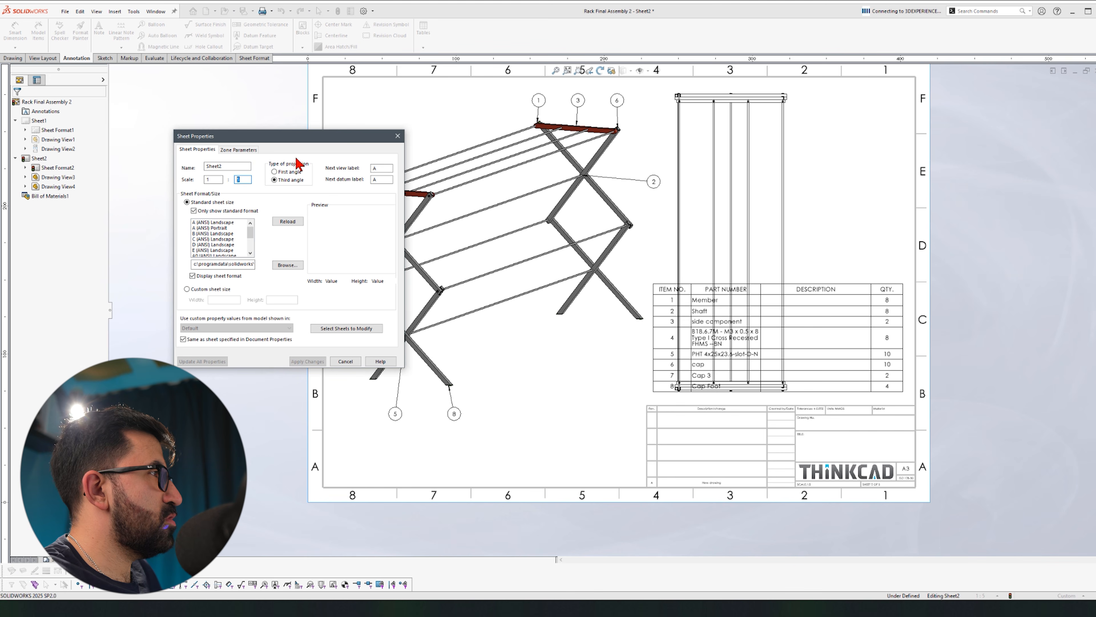
text(10)
key(Return)
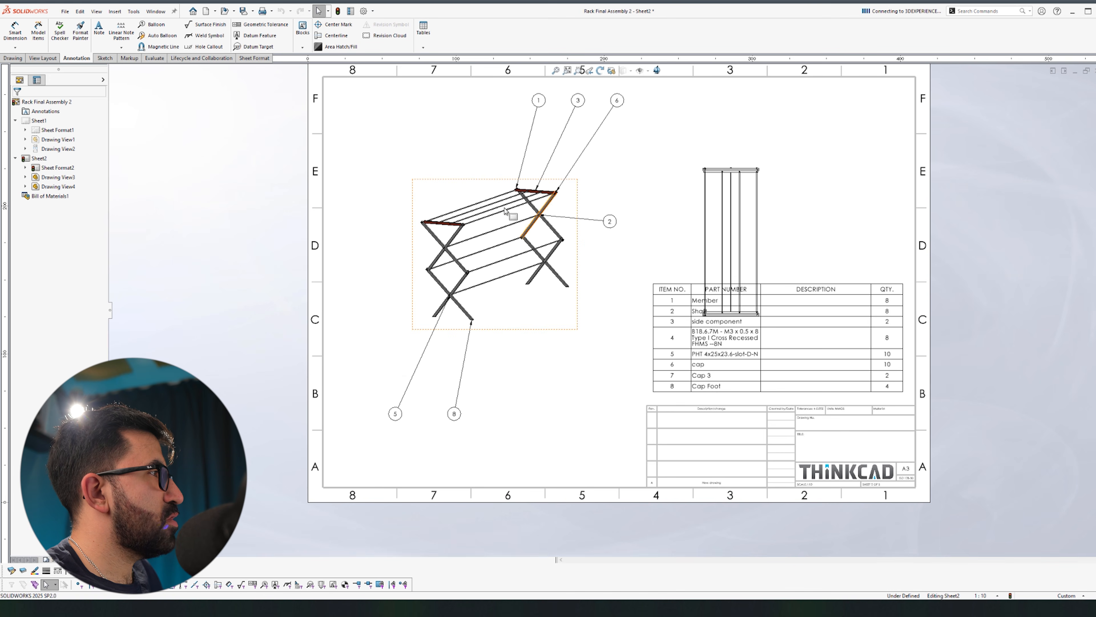
Step: Reposition the isometric view, level balloons 1-3-6, and pull balloons 5 and 8 closer
drag(417, 113, 409, 160)
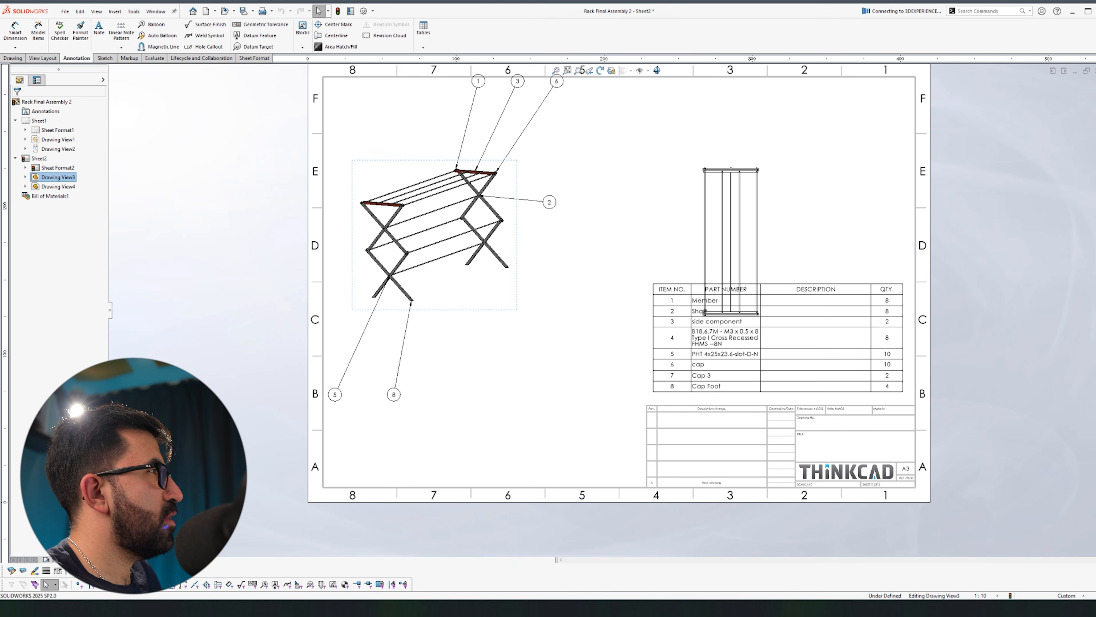
scroll(560, 126, up, 1)
click(559, 126)
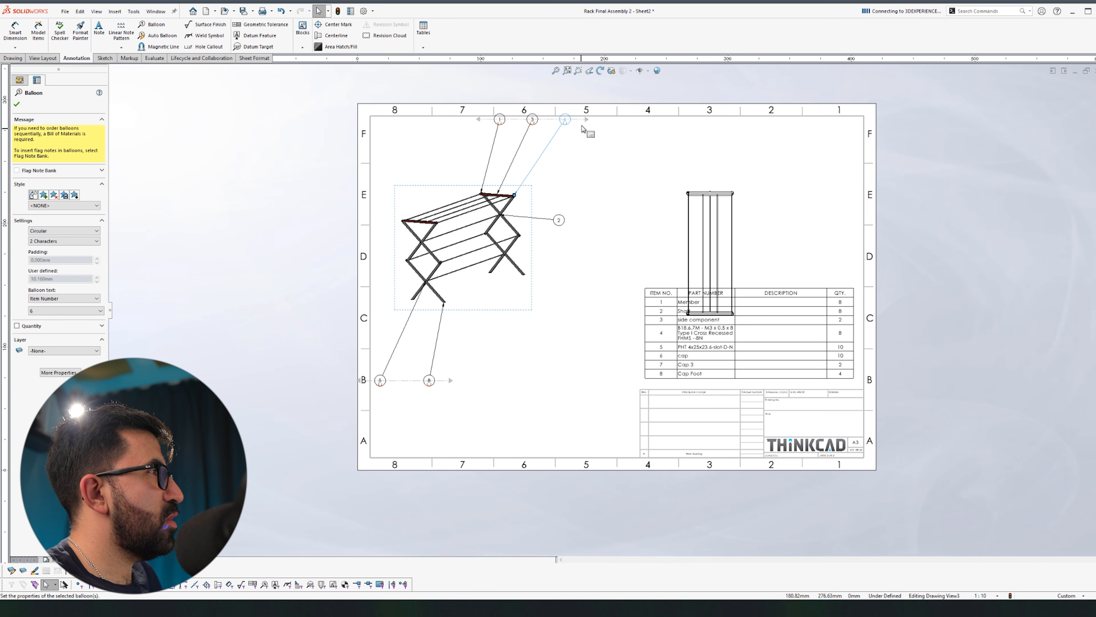
drag(588, 121, 553, 179)
click(483, 125)
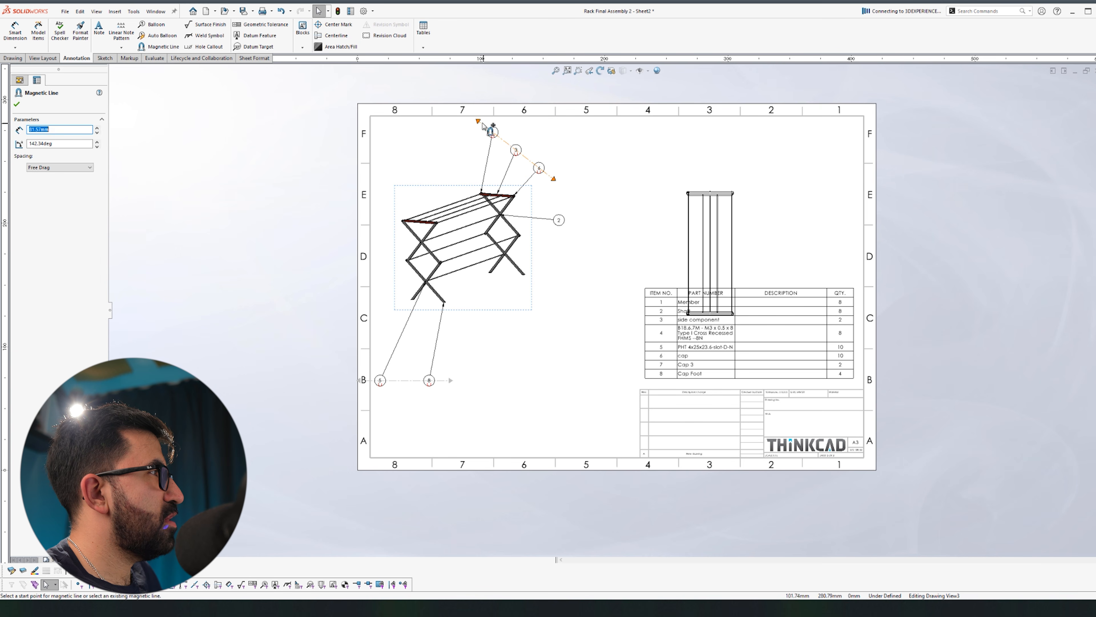
drag(468, 170, 467, 186)
drag(450, 380, 505, 311)
drag(359, 381, 394, 315)
key(Escape)
Step: Move the top view off the parts list to the upper middle
mouse_move(650, 142)
mouse_down()
mouse_move(631, 134)
mouse_move(642, 140)
mouse_up()
scroll(625, 201, down, 1)
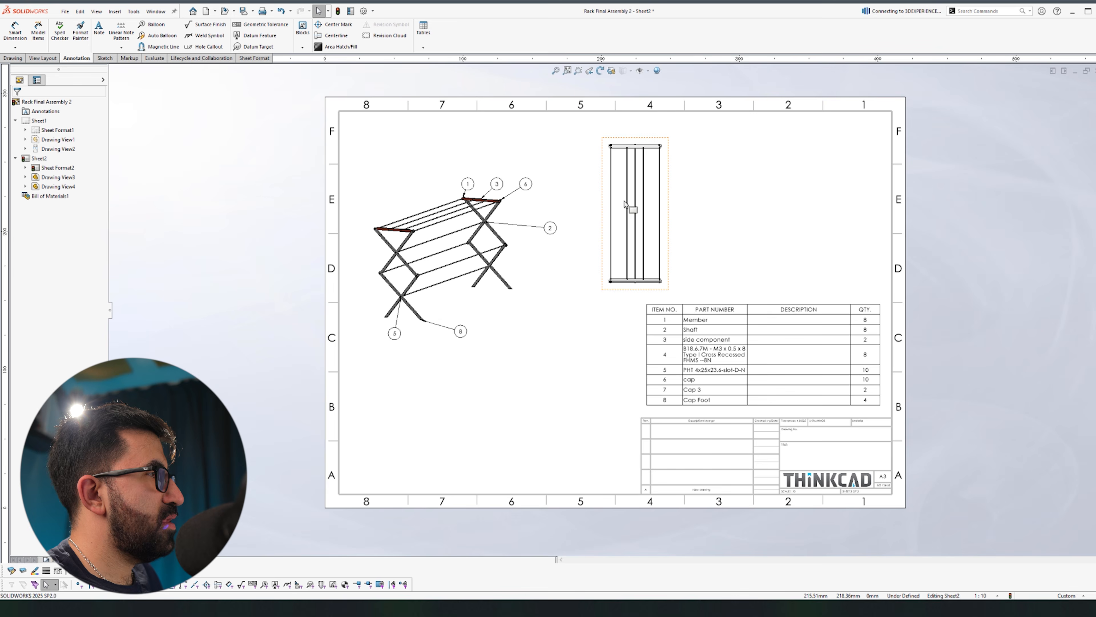
scroll(674, 233, down, 1)
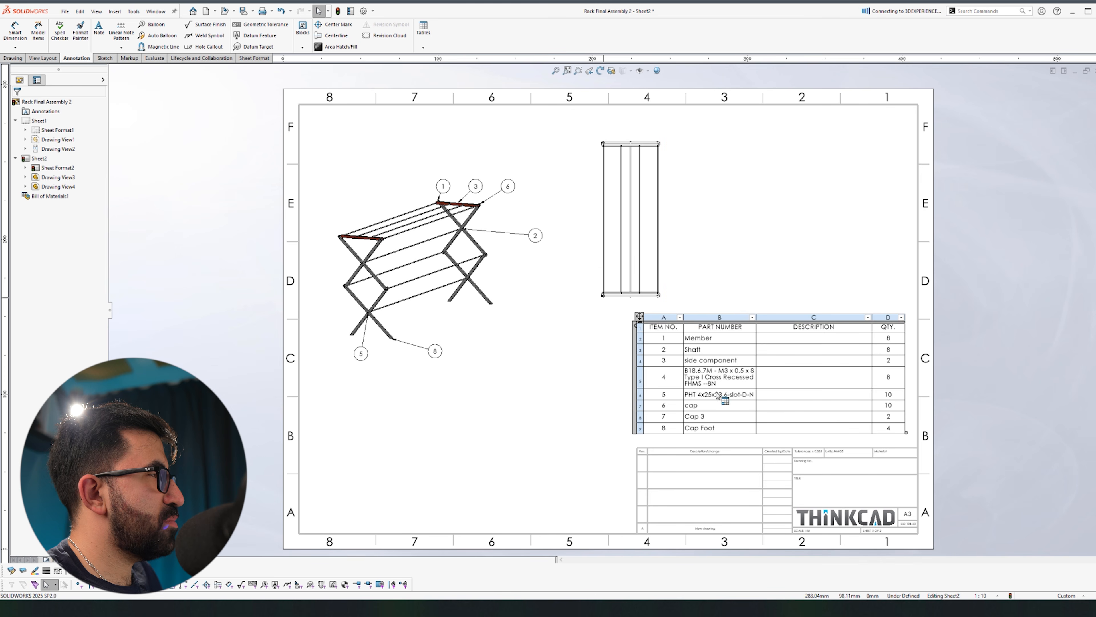
Step: Create Detail View A of the top view's bottom-left rail corner, placed upper right
scroll(88, 36, up, 2)
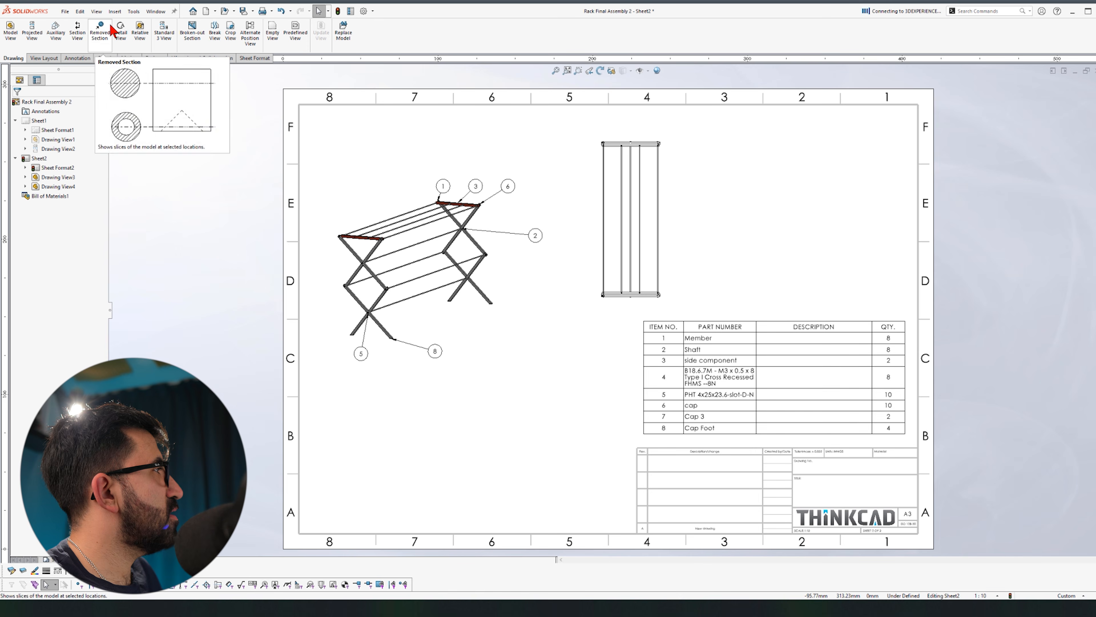
click(120, 33)
scroll(641, 291, down, 5)
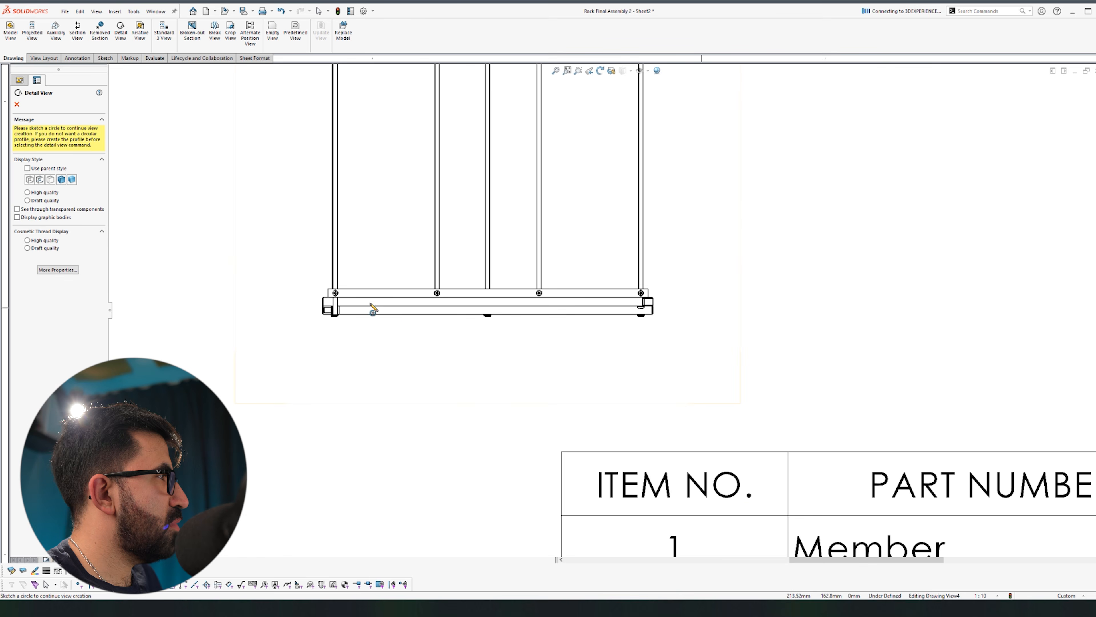
scroll(390, 298, down, 5)
scroll(445, 261, up, 3)
click(503, 264)
click(445, 382)
click(587, 307)
scroll(590, 312, up, 10)
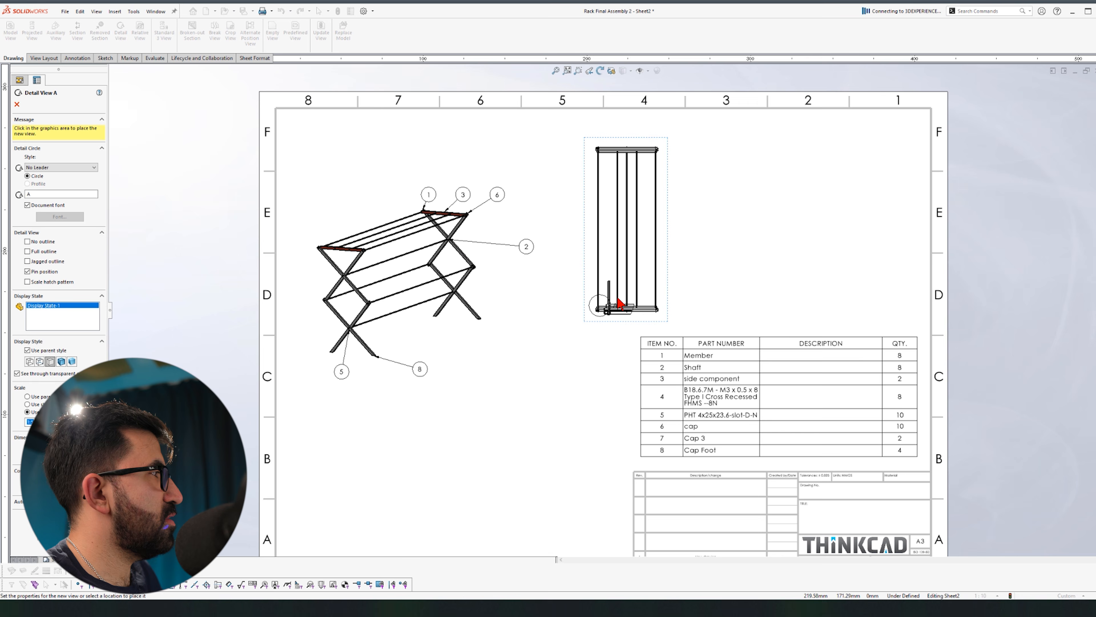
click(750, 187)
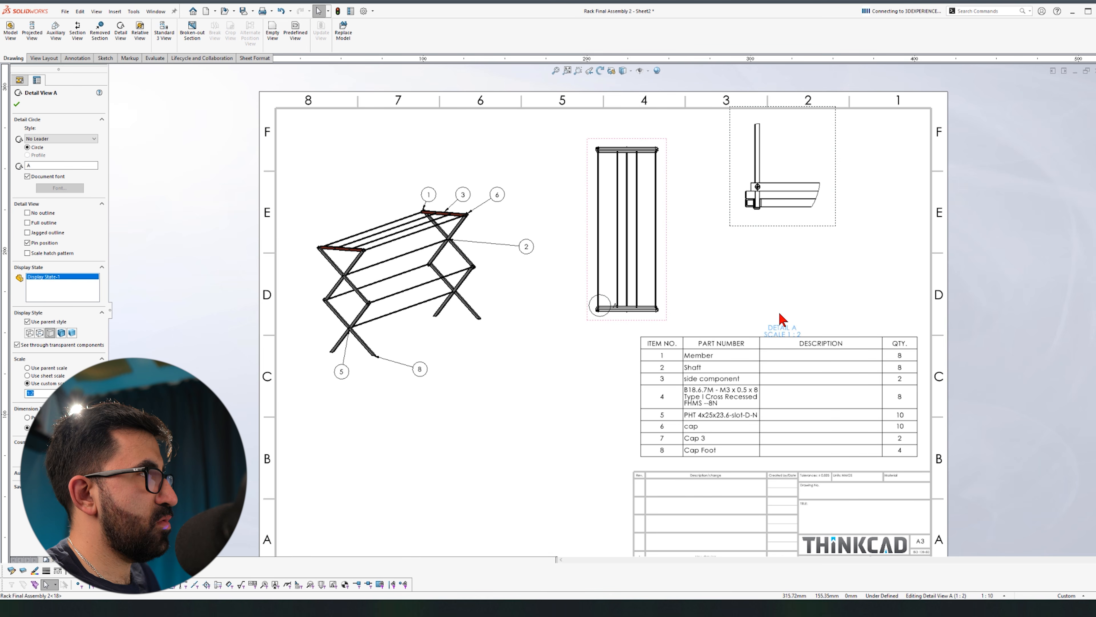
mouse_move(785, 238)
mouse_down()
mouse_move(791, 263)
mouse_move(782, 248)
mouse_up()
Step: Add balloons 4 and 7 to Detail A and stack them beside it
click(801, 172)
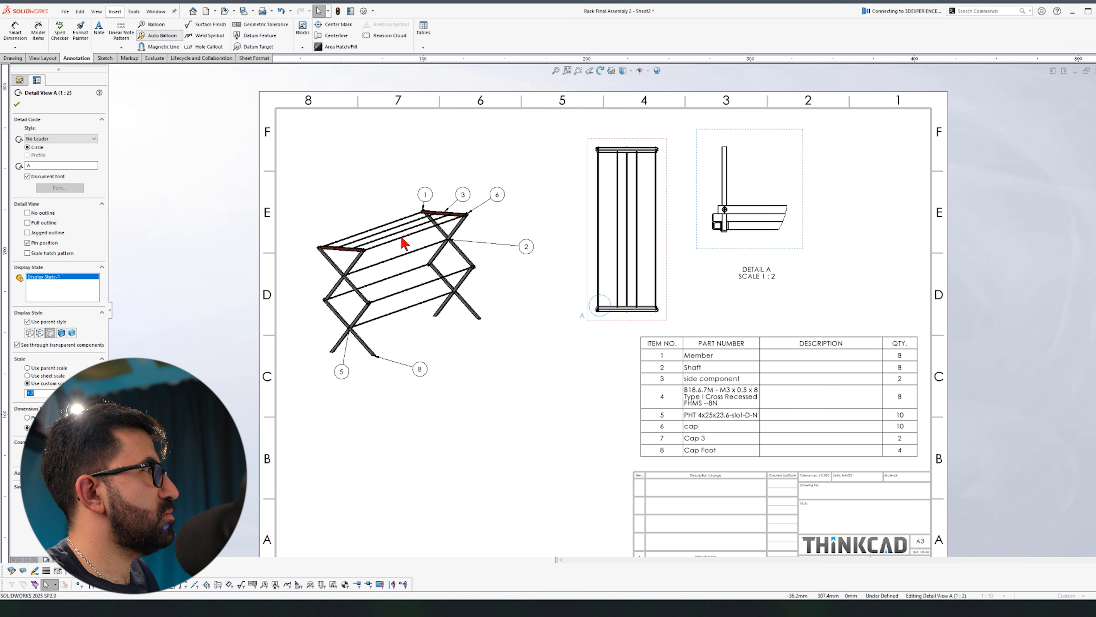
click(17, 104)
drag(570, 206, 687, 180)
drag(565, 199, 715, 171)
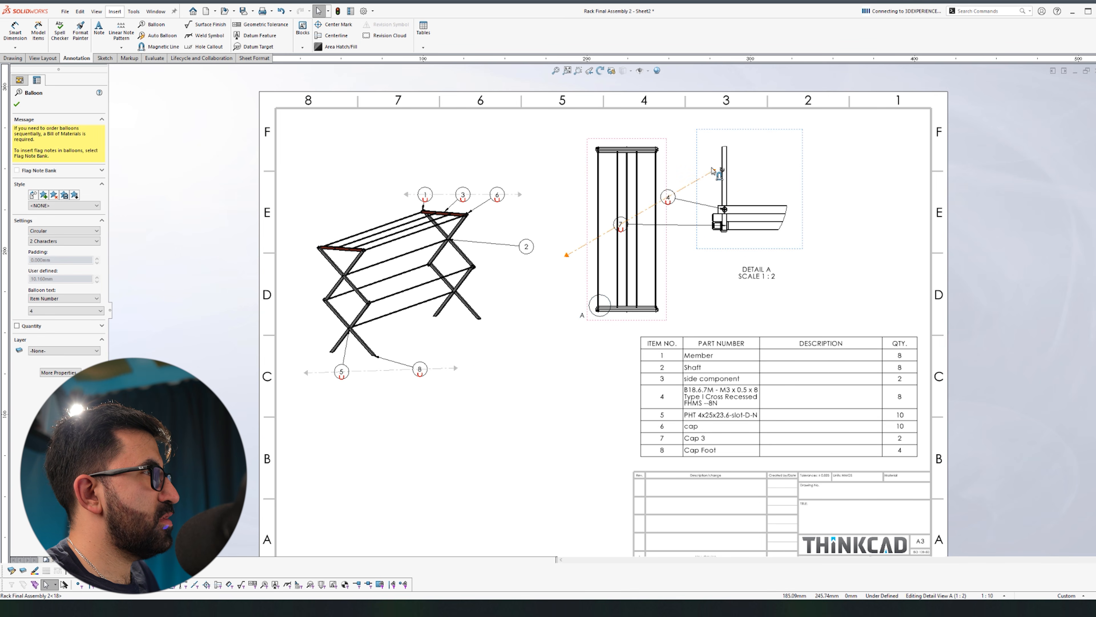
drag(567, 254, 710, 279)
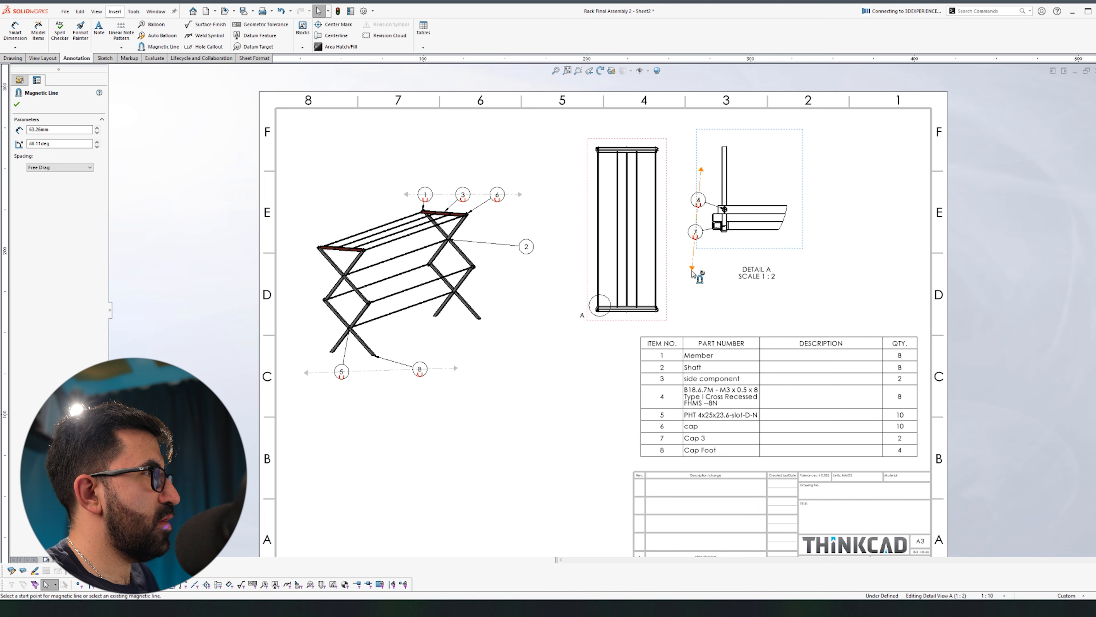
Step: Render Detail A shaded with edges and shift it right and down
click(785, 249)
click(62, 332)
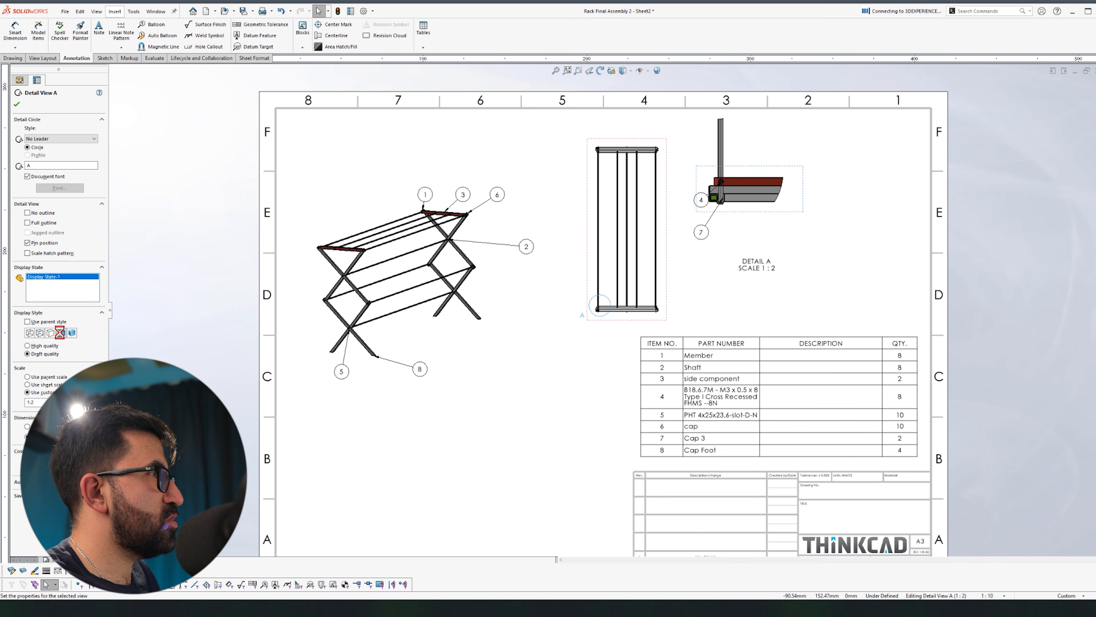
drag(698, 209, 728, 220)
click(764, 286)
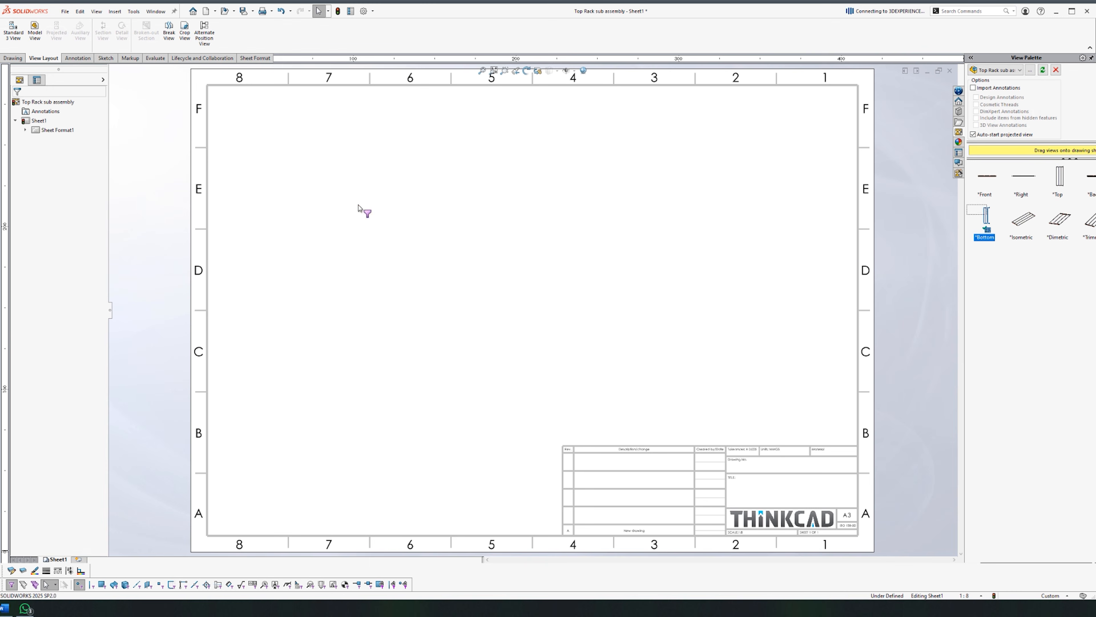
Step: Place the Top Rack's bottom view and apply a 1:1 sheet scale
drag(356, 244, 358, 242)
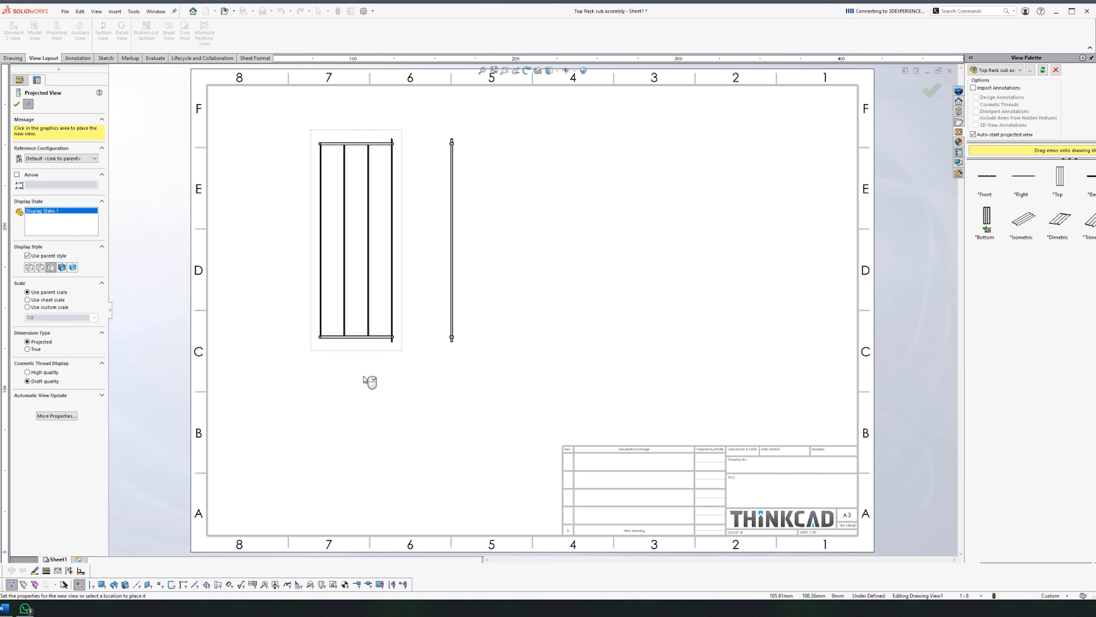
key(Escape)
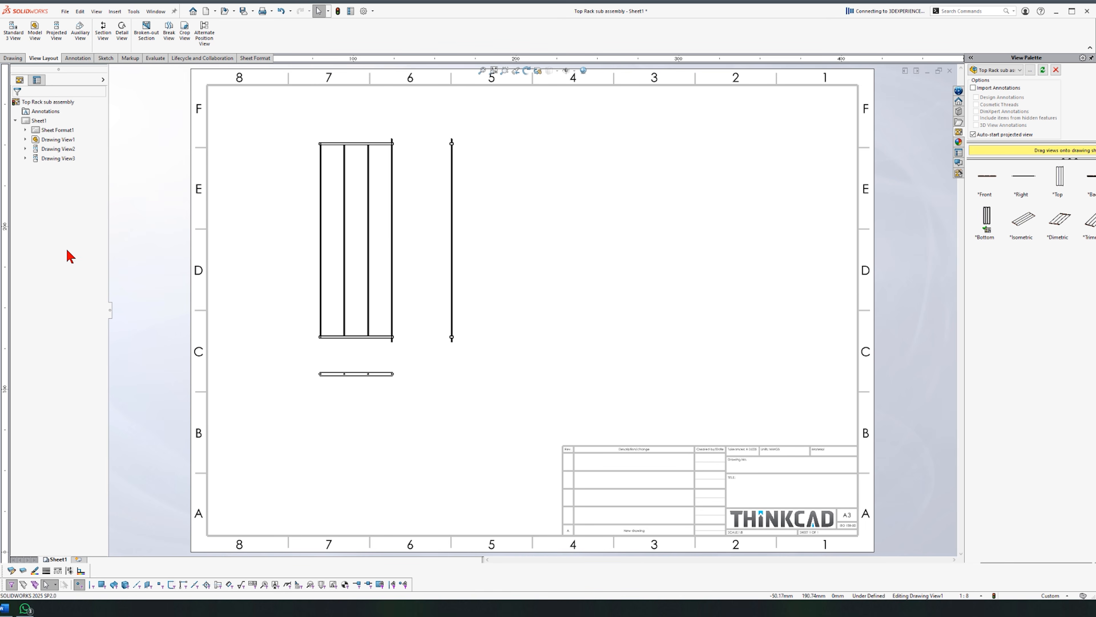
right_click(49, 134)
click(93, 214)
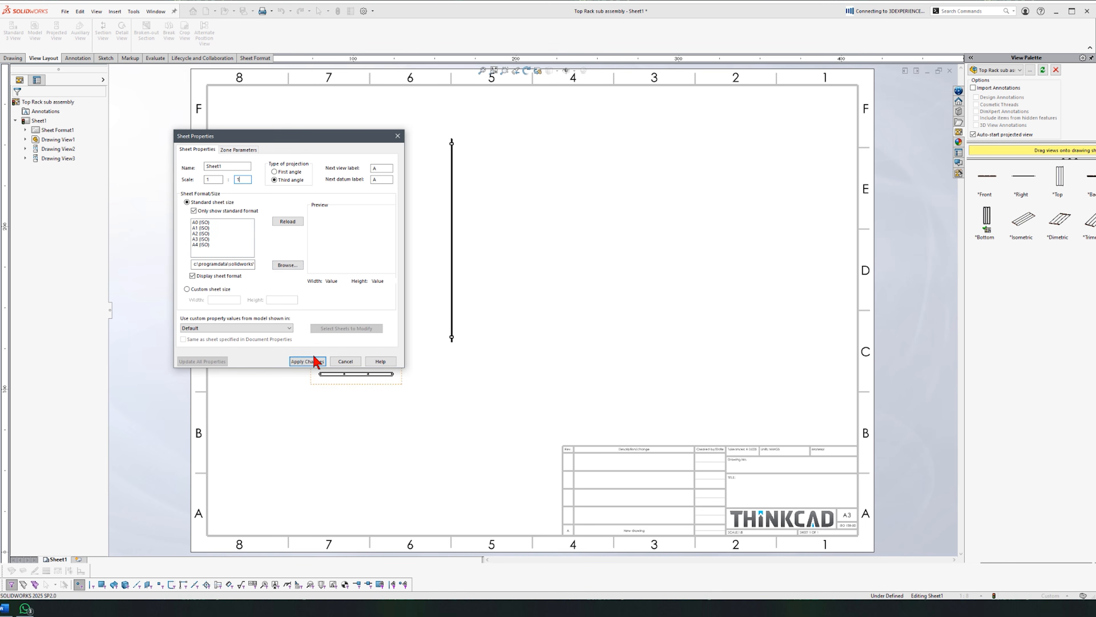
click(314, 361)
Step: Rearrange the views, moving the end view up and the main view left
scroll(561, 330, up, 8)
scroll(558, 337, down, 3)
mouse_move(526, 312)
mouse_down()
mouse_move(774, 300)
mouse_move(611, 303)
mouse_up()
drag(675, 294, 628, 272)
mouse_move(553, 301)
mouse_down()
mouse_move(433, 304)
mouse_move(396, 526)
mouse_up()
click(568, 325)
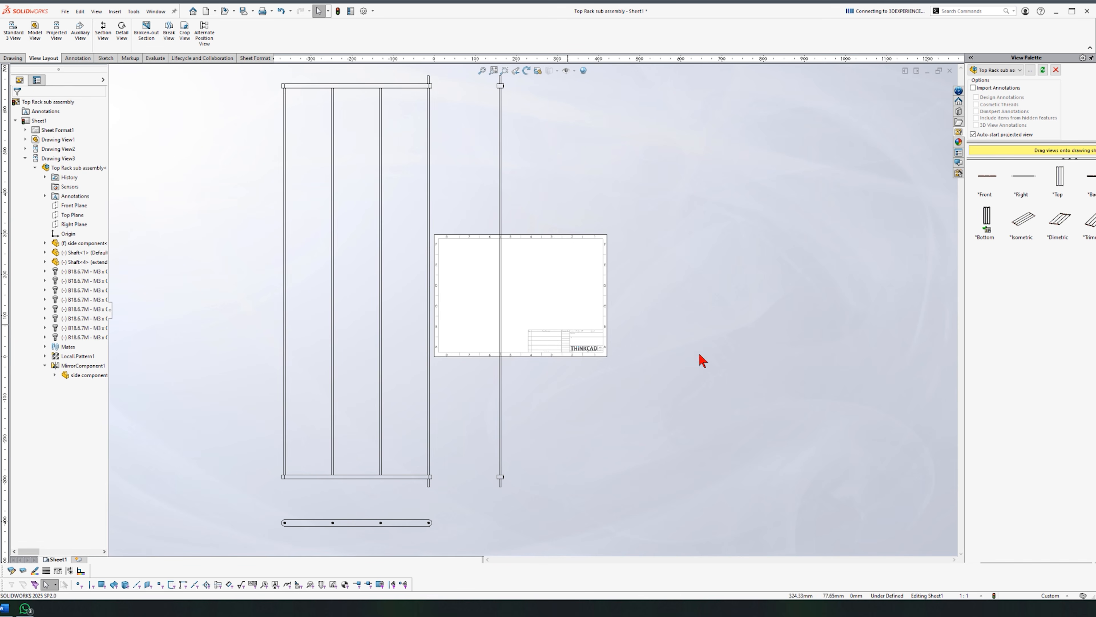
Step: Shorten the main view with a break view
click(168, 32)
click(315, 135)
click(370, 105)
click(367, 426)
key(Escape)
drag(354, 266, 357, 303)
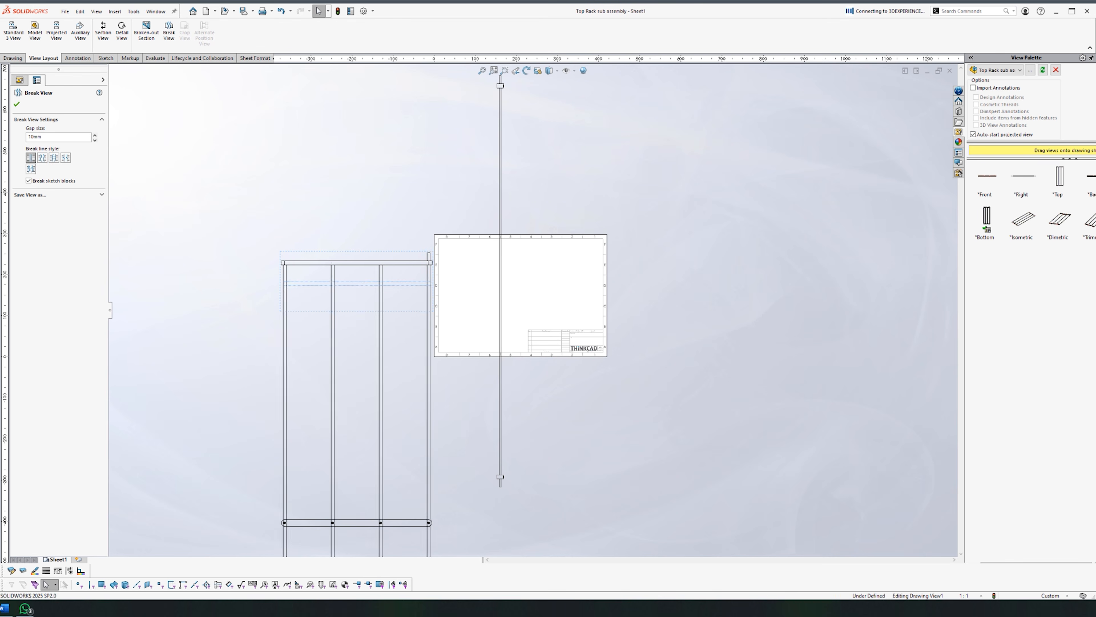
Step: Break the narrow side view with a horizontal cut
click(503, 288)
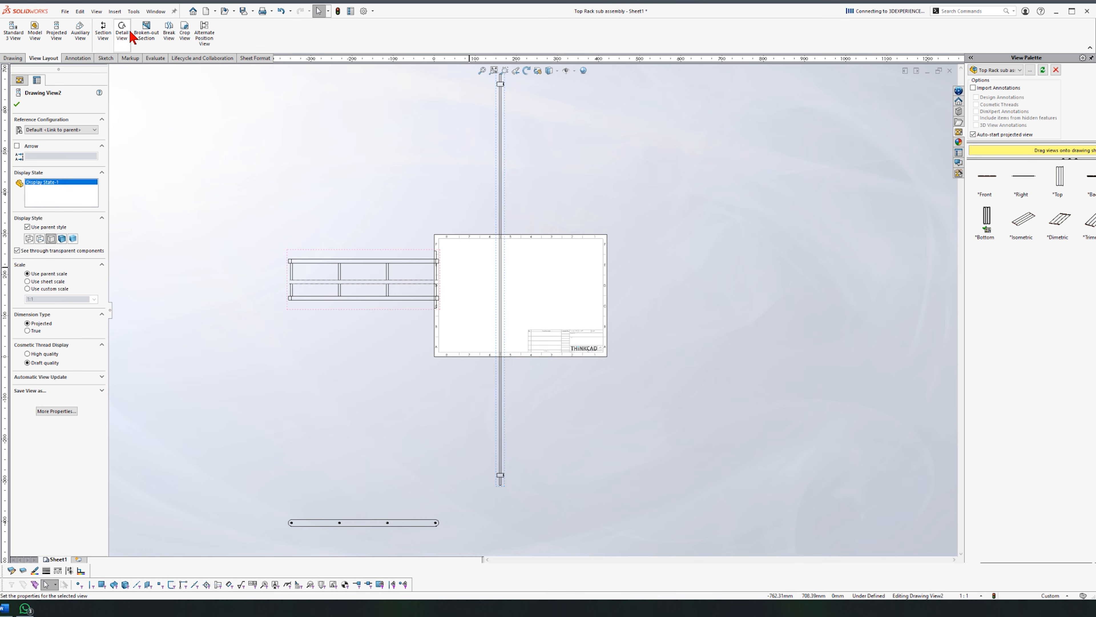
click(169, 32)
click(42, 165)
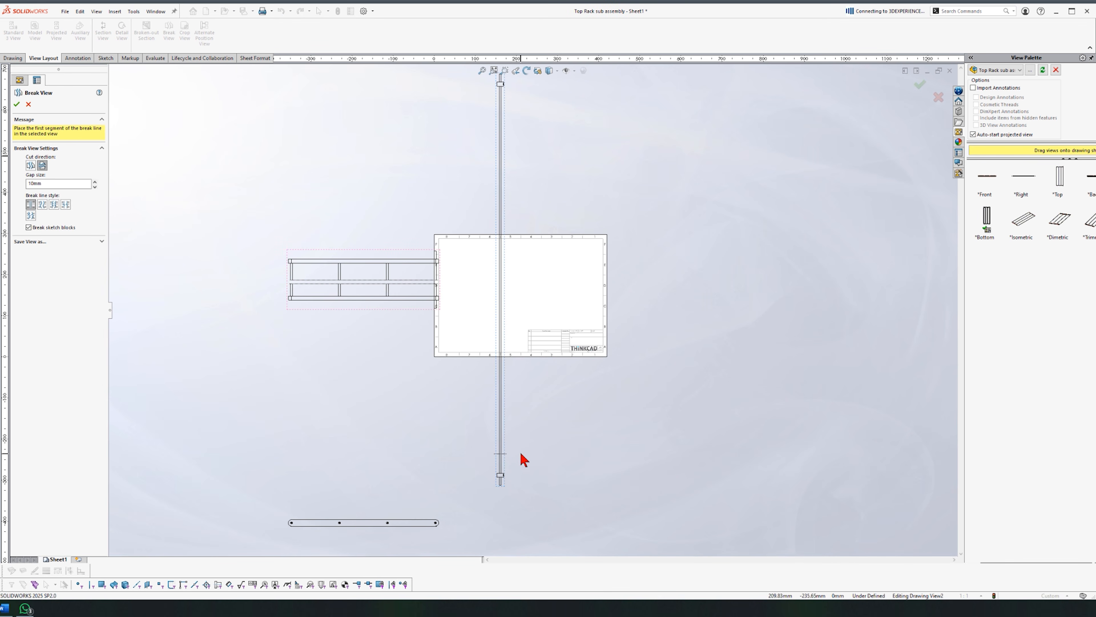
click(504, 450)
scroll(516, 313, down, 2)
scroll(518, 312, up, 3)
key(Escape)
Step: Move the main view right onto the sheet
drag(448, 265, 516, 276)
drag(436, 272, 542, 272)
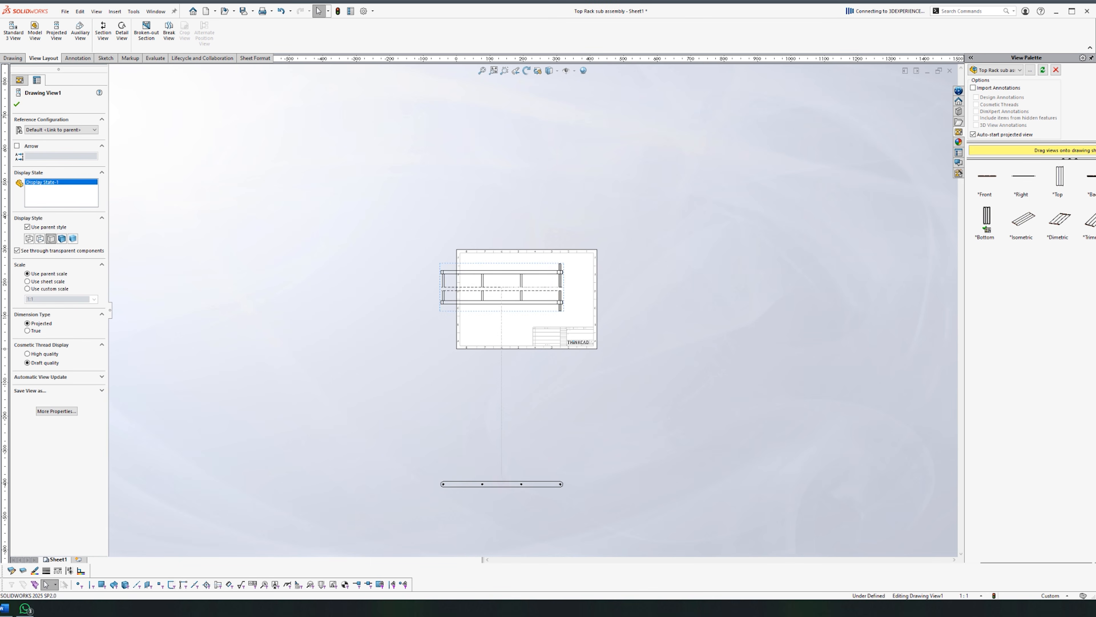
scroll(585, 288, down, 2)
key(Escape)
Step: Set the sheet scale to 1:2
right_click(52, 129)
click(86, 207)
click(246, 180)
key(BackSpace)
text(2)
click(308, 362)
Step: Nudge the main view up and bring the end view onto the sheet
drag(483, 265, 483, 249)
scroll(534, 465, up, 1)
drag(491, 529, 490, 303)
scroll(509, 290, down, 5)
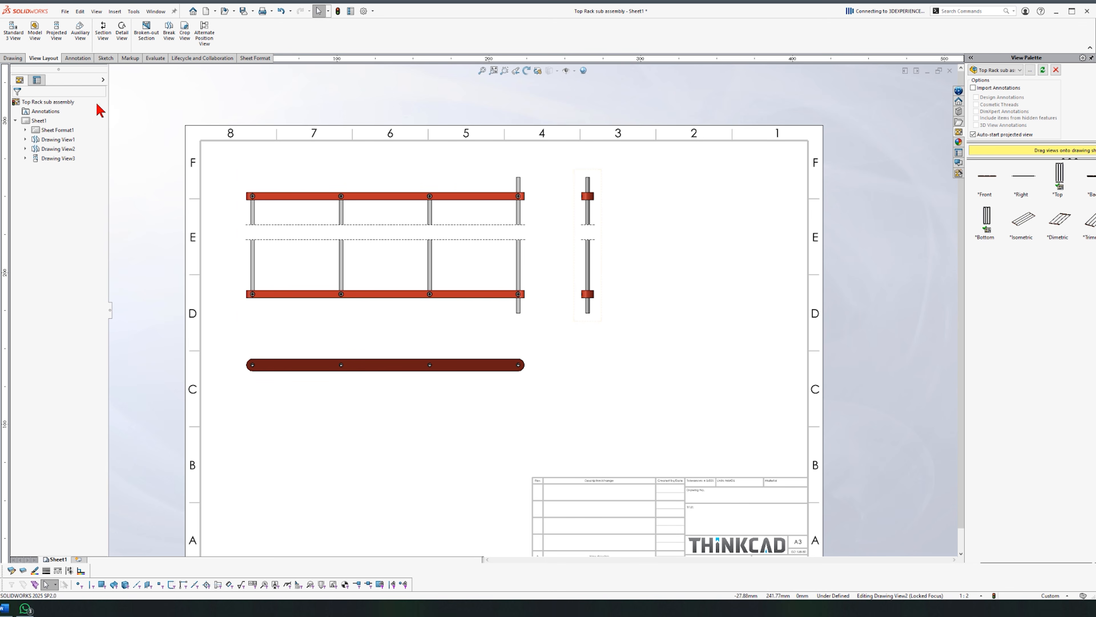
Step: Insert a parts-only bill of materials on the sheet
click(110, 12)
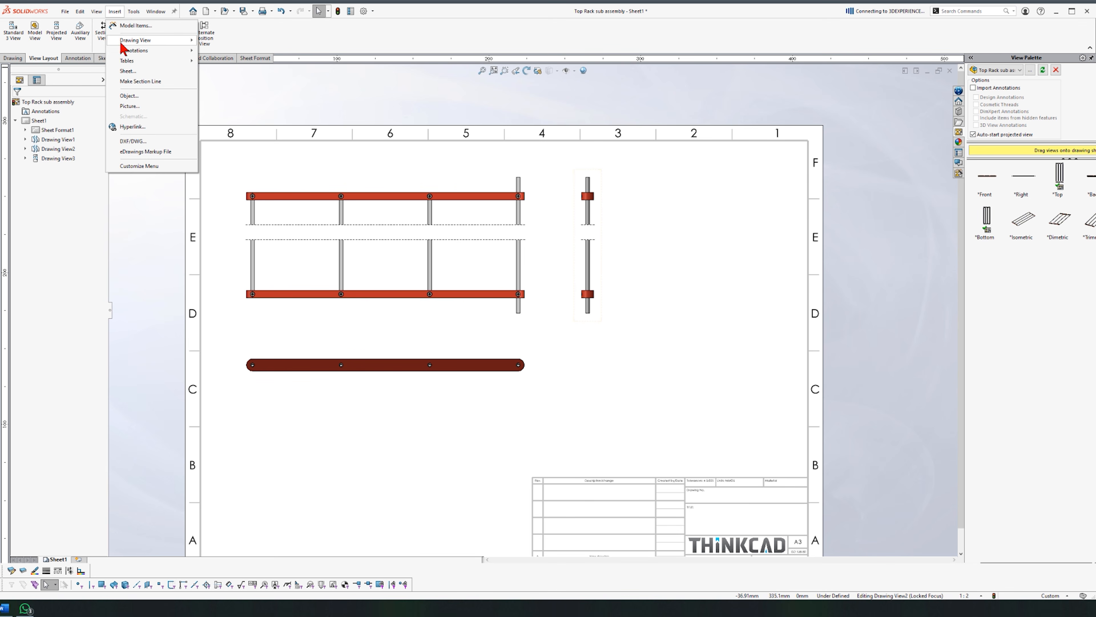
mouse_move(138, 63)
click(233, 64)
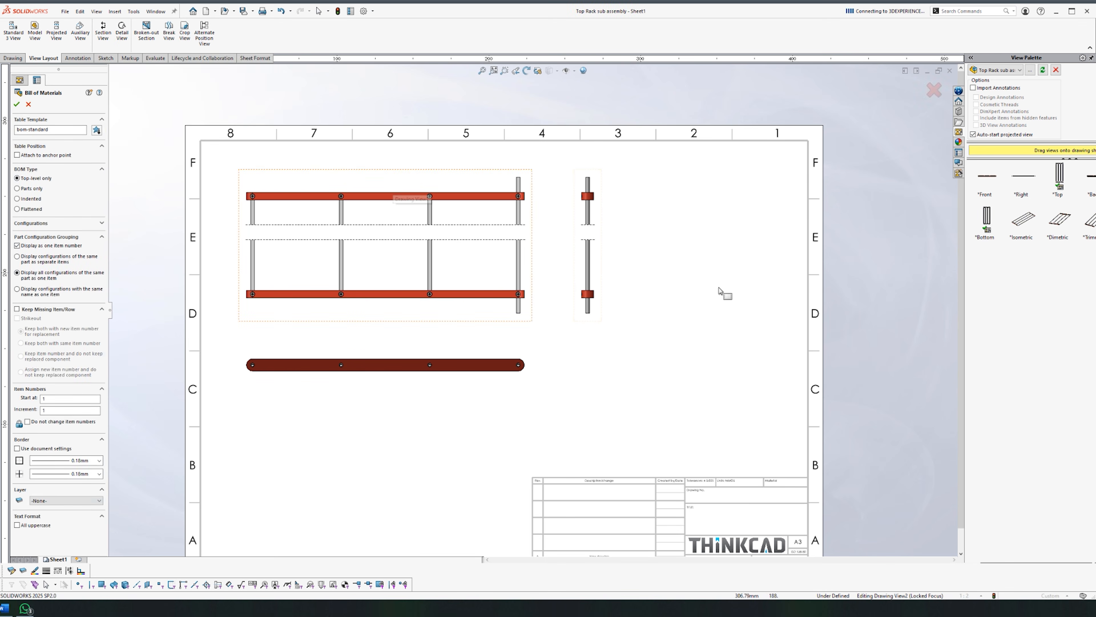
click(38, 188)
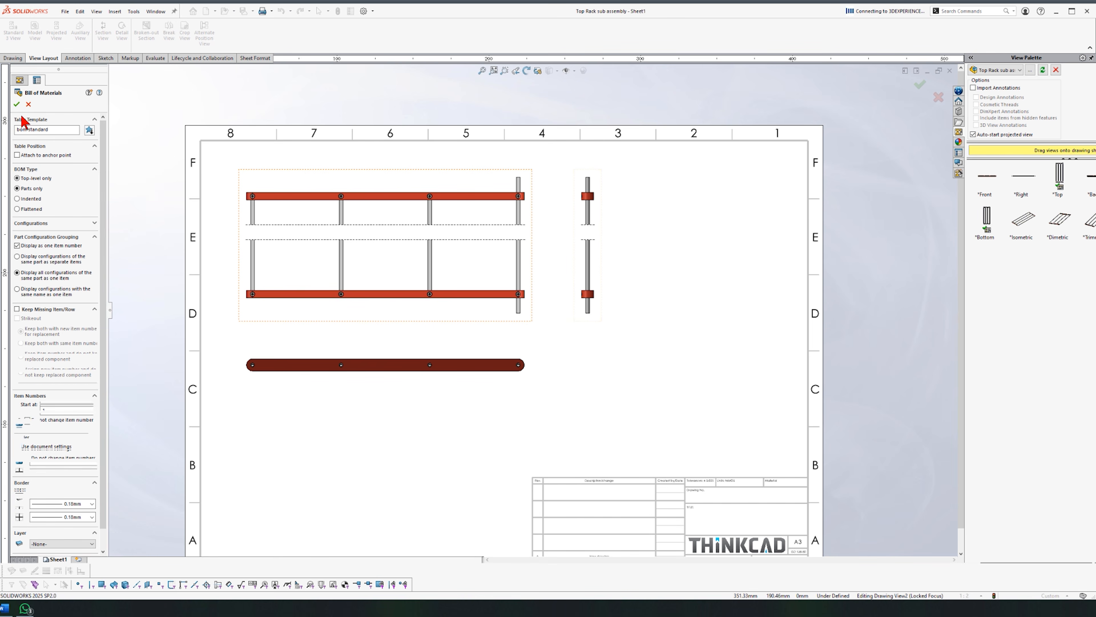
click(17, 104)
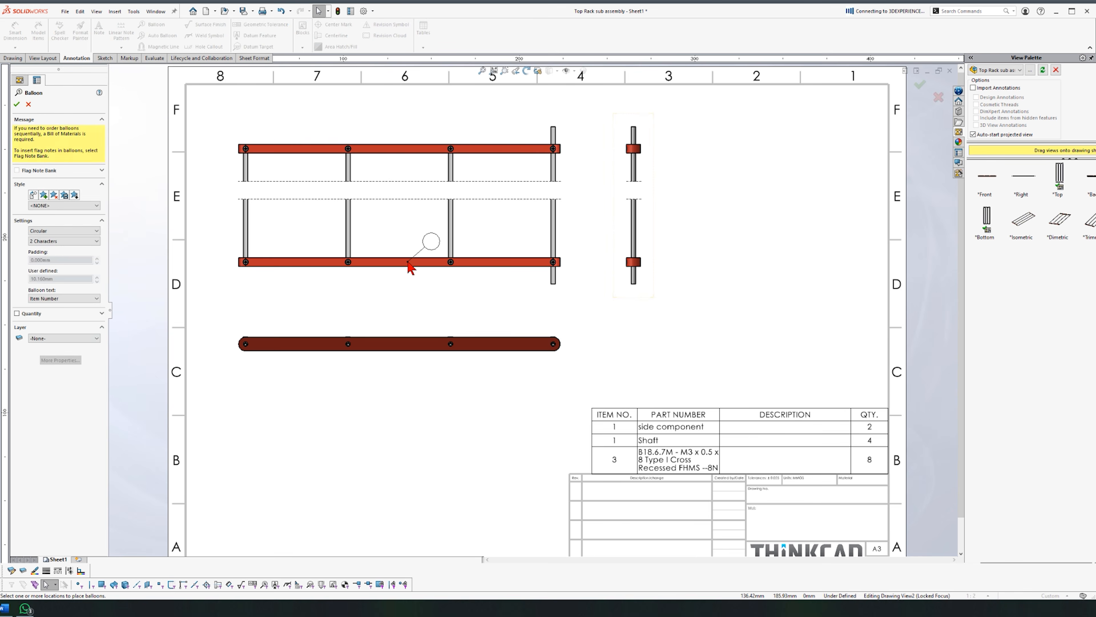
Step: Balloon the rack's parts as items 1–3, including the lower side bar and screw
click(407, 263)
click(446, 299)
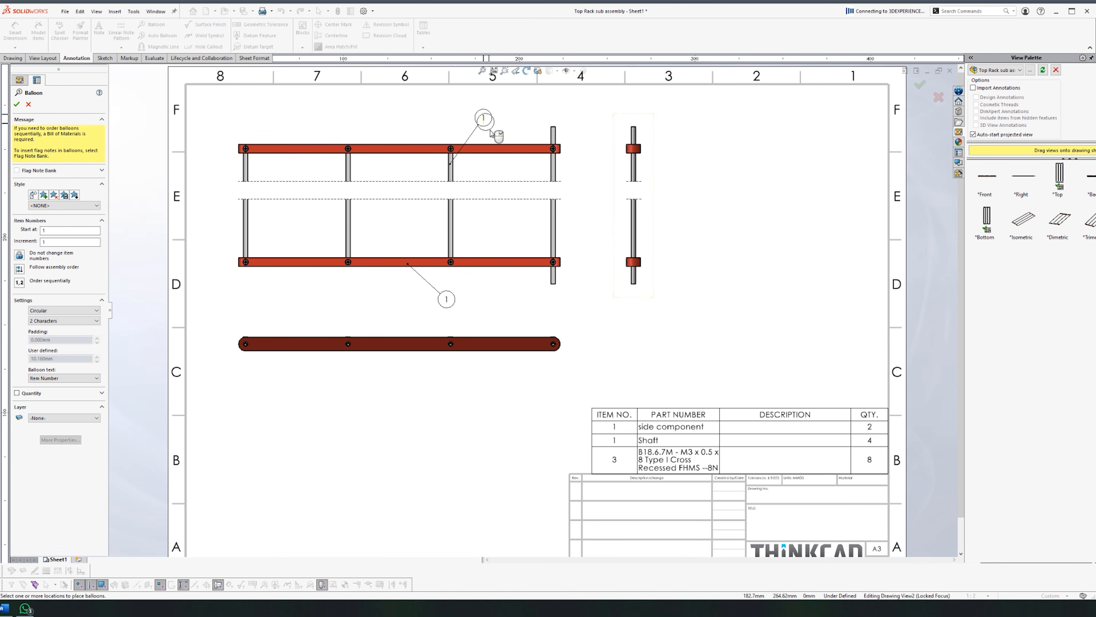
click(350, 262)
key(Escape)
Step: Add a fourth parts-list row 'Shaft - Extended' with quantity 1
click(483, 118)
click(676, 210)
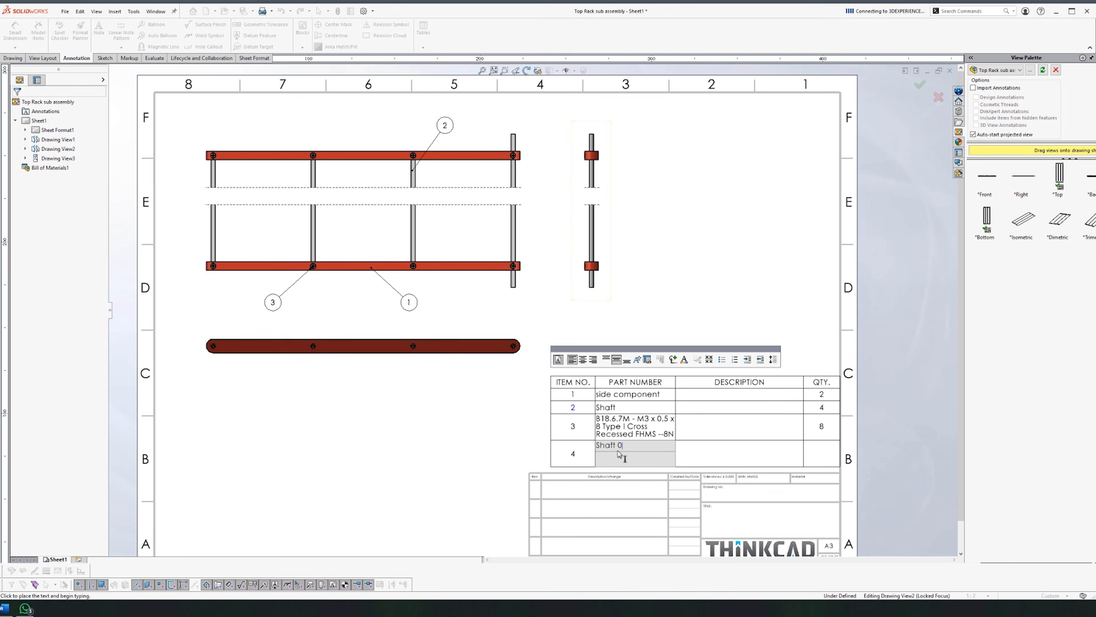
click(736, 292)
double_click(820, 456)
click(565, 321)
text(1)
click(737, 276)
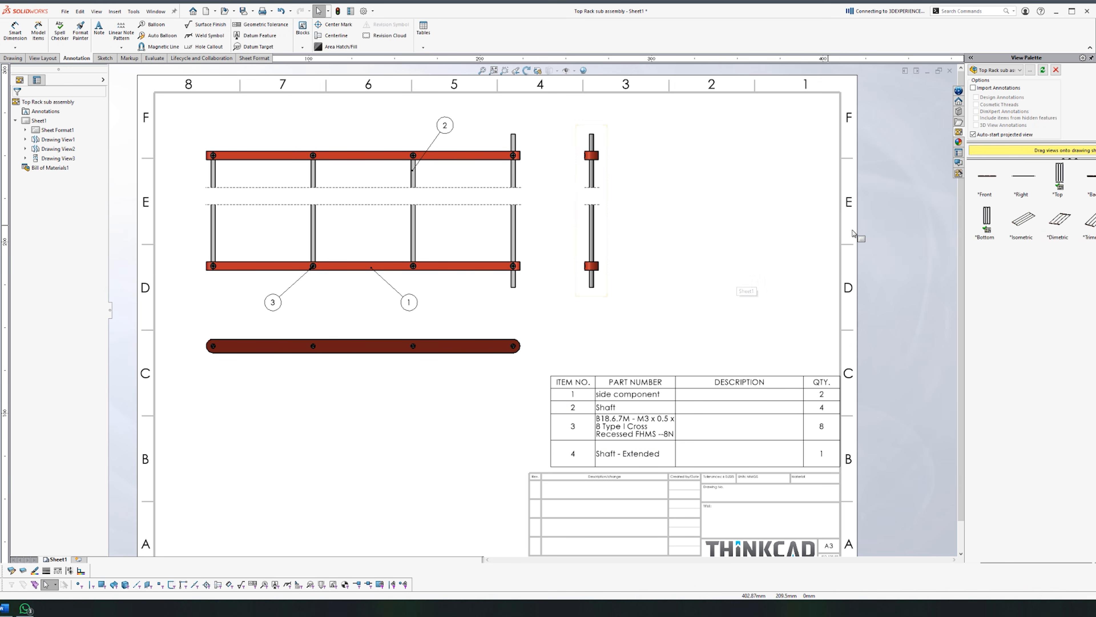
Step: Dimension the side view's height of 1000 between its top and bottom ends
click(15, 31)
click(592, 287)
click(592, 134)
Step: Place the 1000.00 side-view height and dimension the 960.00 rail spacing
click(596, 140)
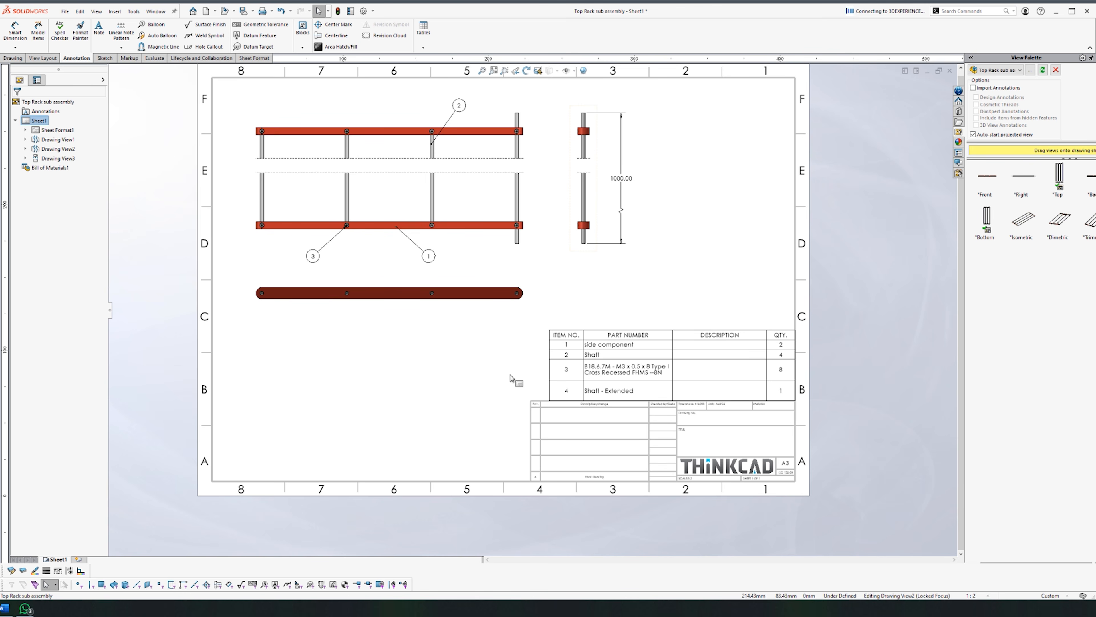
click(15, 31)
click(280, 229)
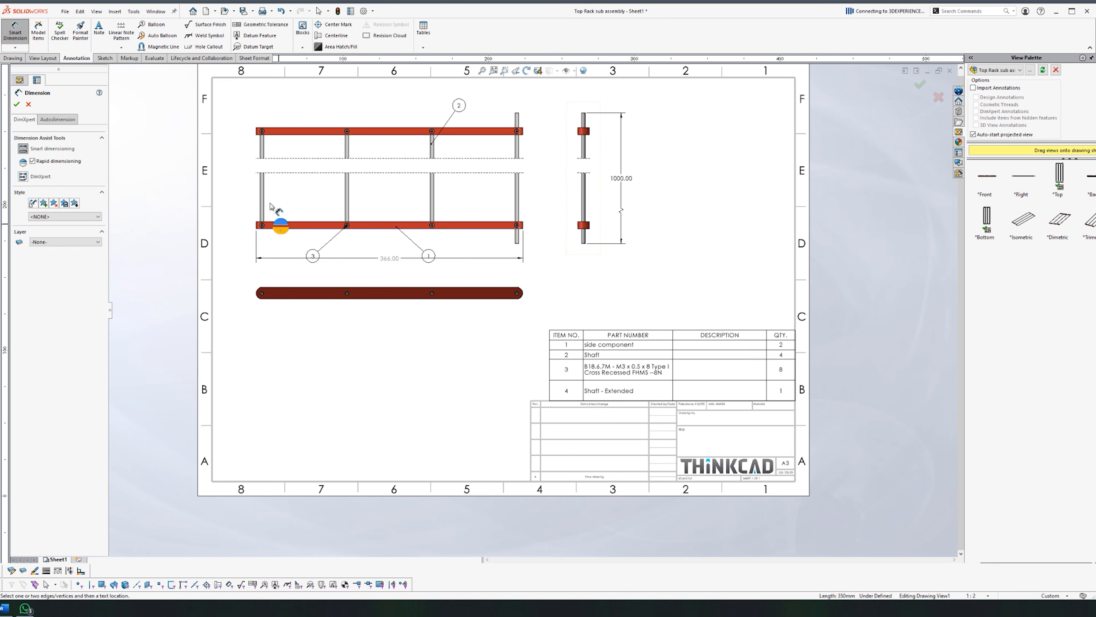
click(280, 128)
click(313, 430)
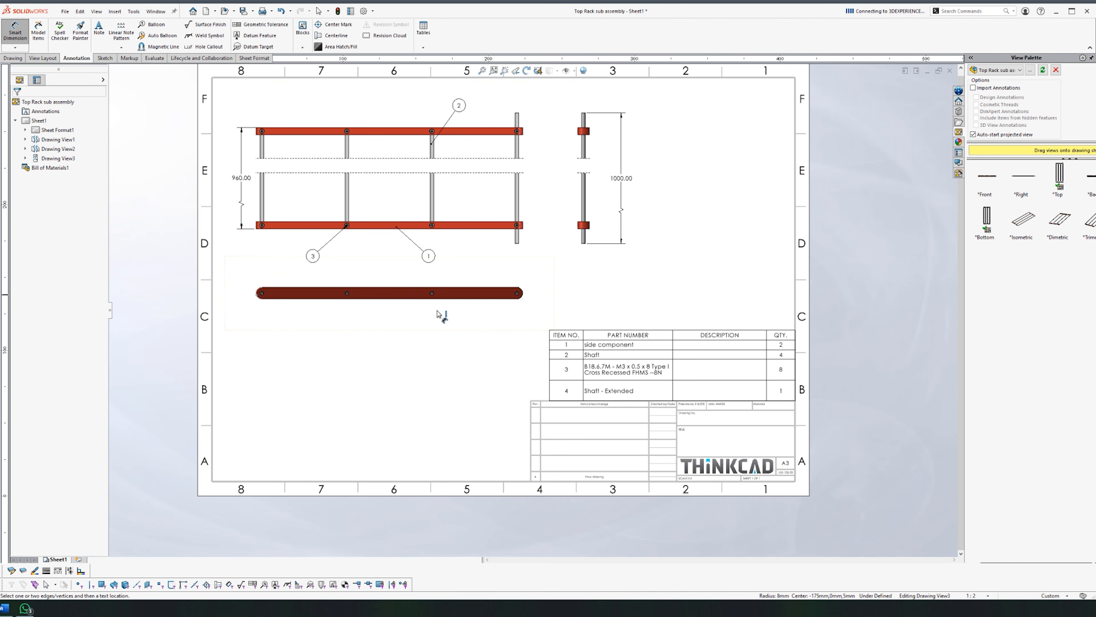
Step: Add the 366.00 length and 116.67 shaft pitch dimensions
click(371, 404)
key(f)
click(348, 423)
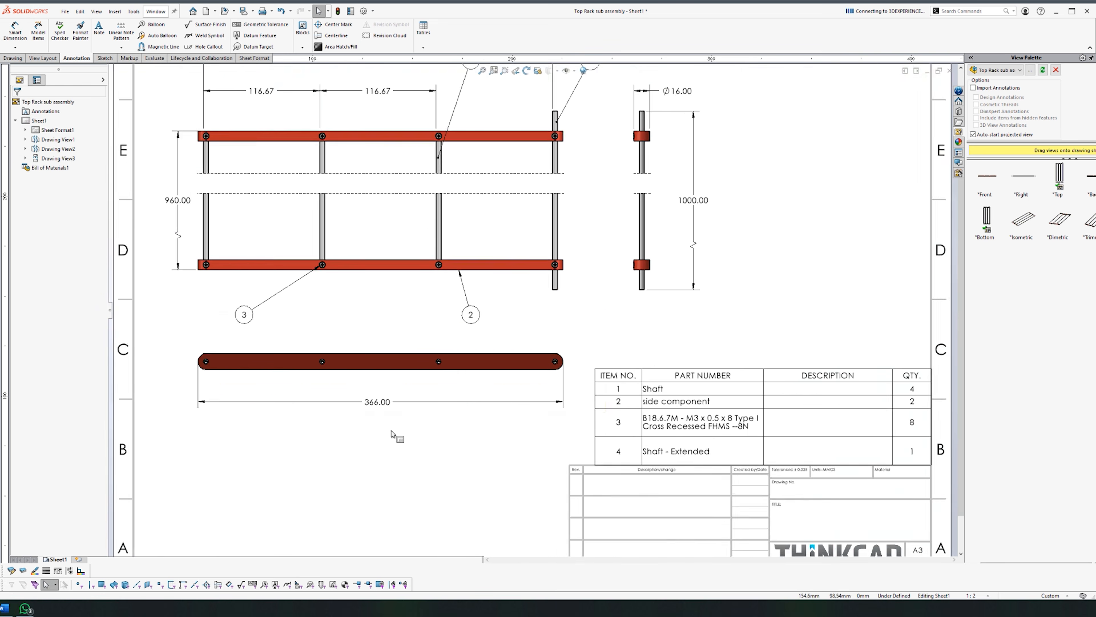
scroll(391, 436, up, 3)
scroll(475, 192, down, 3)
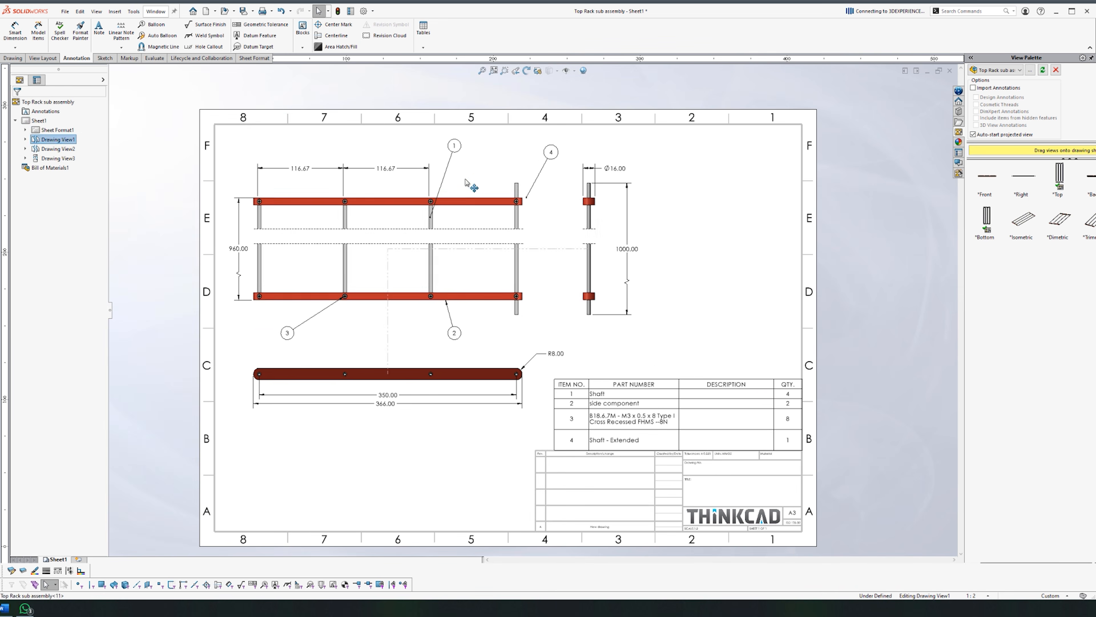
scroll(630, 259, down, 3)
scroll(630, 259, up, 5)
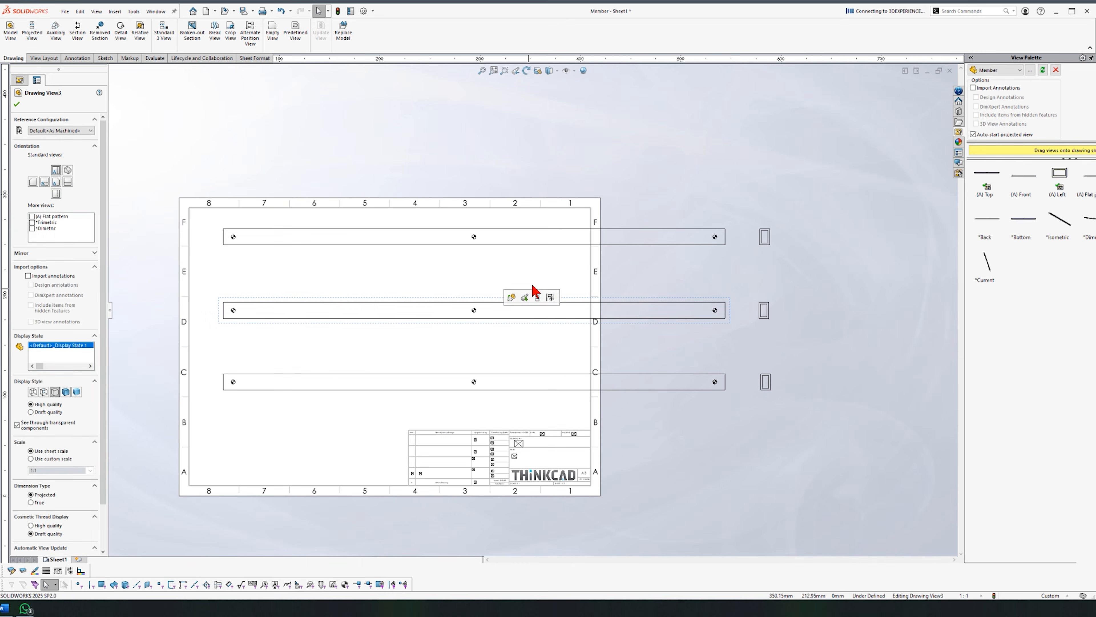
Step: Switch the middle view to the angled-end variant and the bottom view to the notched-end variant
click(61, 130)
click(59, 152)
click(16, 104)
click(345, 376)
click(60, 131)
click(59, 160)
click(17, 104)
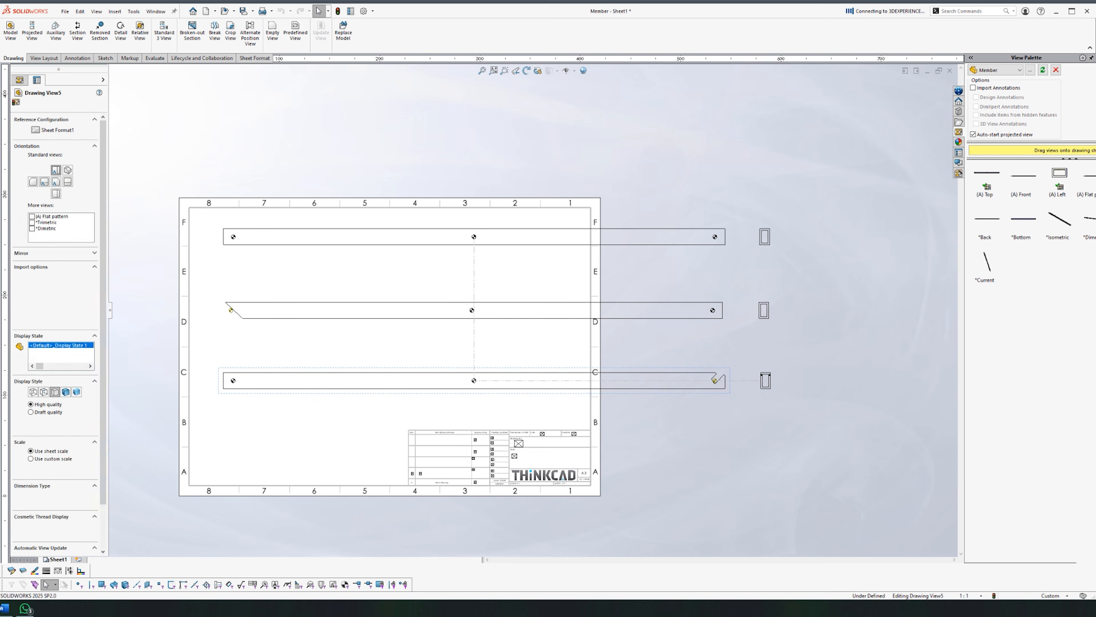
Step: Break the top member view, with unsuccessful break attempts on the middle view
click(215, 31)
click(277, 239)
click(16, 105)
click(215, 30)
click(283, 311)
click(599, 304)
click(281, 315)
click(598, 304)
click(430, 312)
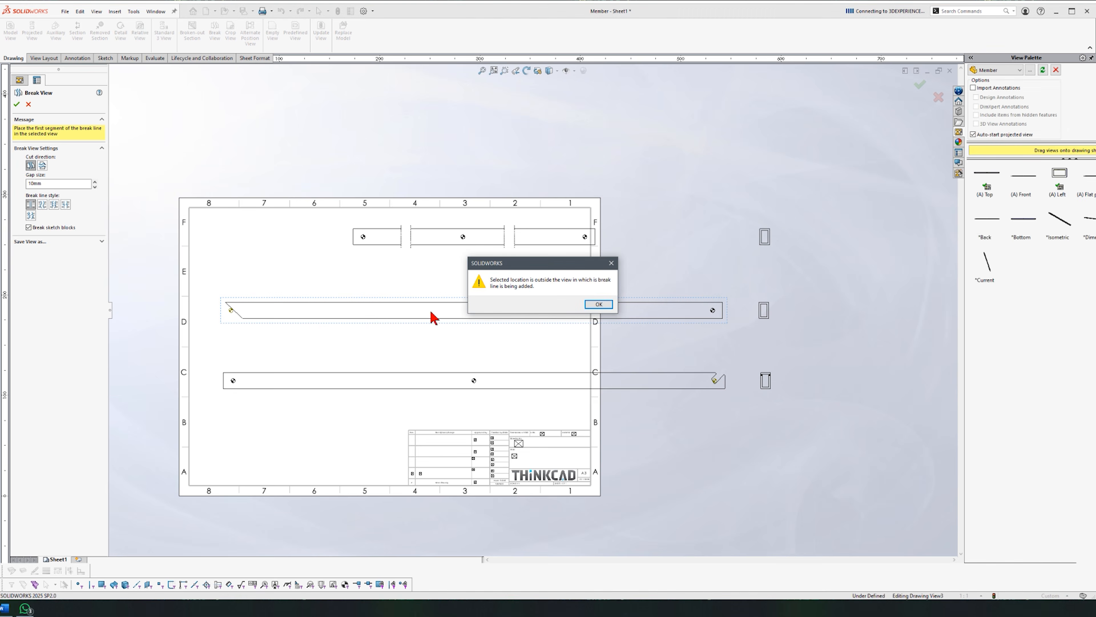
click(599, 304)
click(16, 105)
Step: Shorten the middle member view with two break lines
click(215, 30)
click(279, 314)
click(269, 313)
click(427, 312)
key(Escape)
Step: Shorten the bottom member view with two break lines
click(390, 382)
click(214, 35)
click(278, 381)
click(450, 381)
click(454, 381)
click(586, 382)
key(Escape)
Step: Reposition the member views and adjust their break gaps to fit the sheet
drag(367, 250, 230, 296)
drag(277, 367, 278, 326)
scroll(277, 335, down, 4)
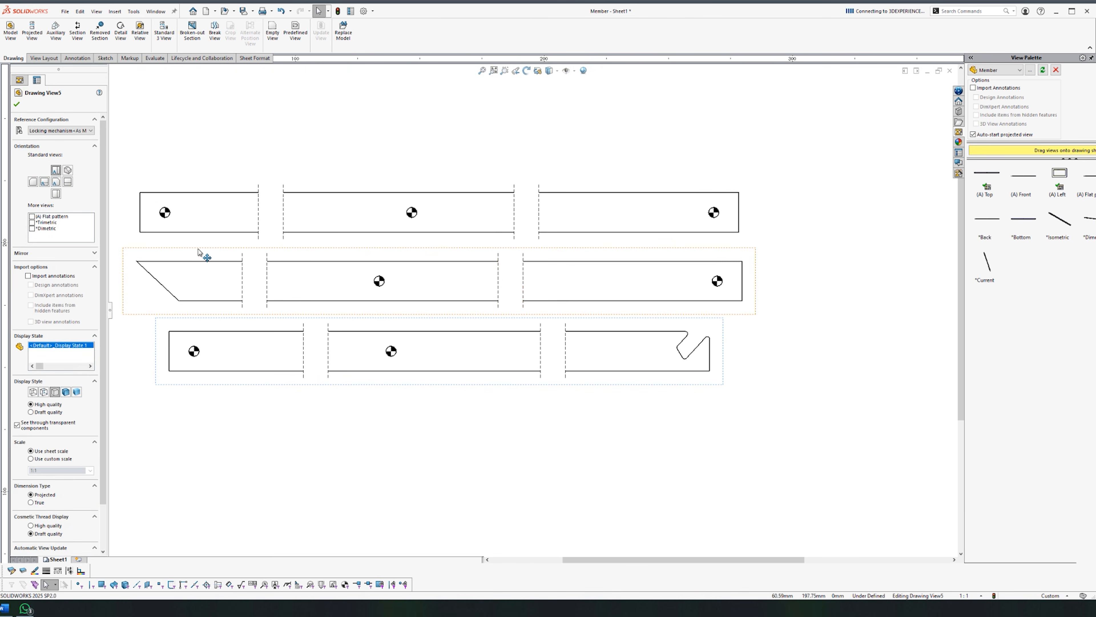
drag(523, 279, 532, 279)
drag(304, 351, 320, 351)
drag(573, 362, 558, 362)
drag(328, 349, 323, 348)
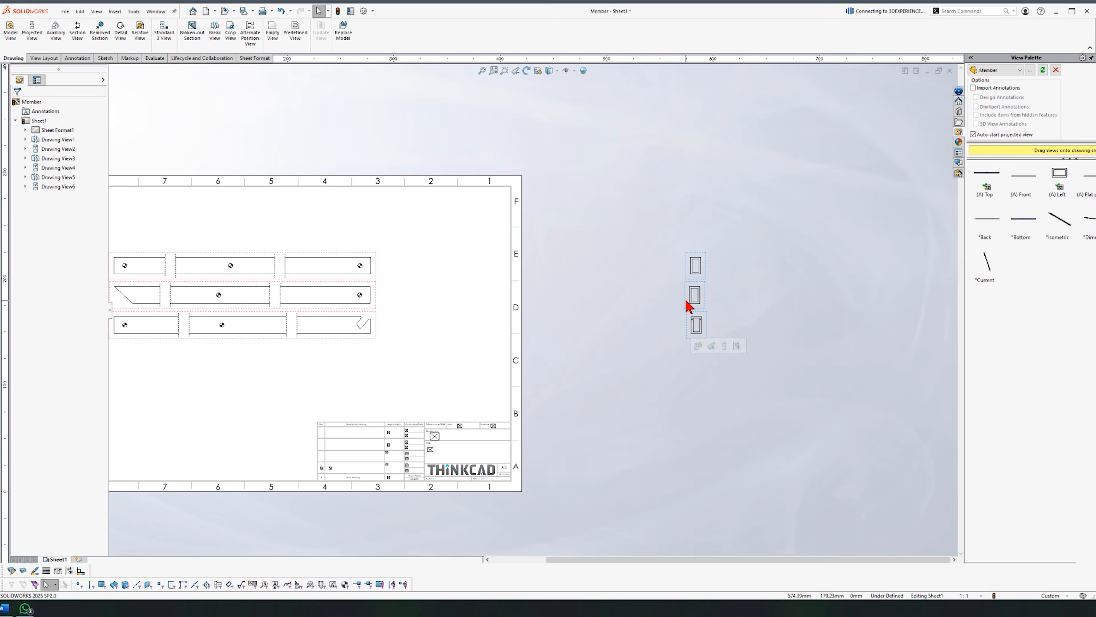
Step: Set all three member views to Hidden Lines Visible and shift them lower
scroll(690, 303, down, 3)
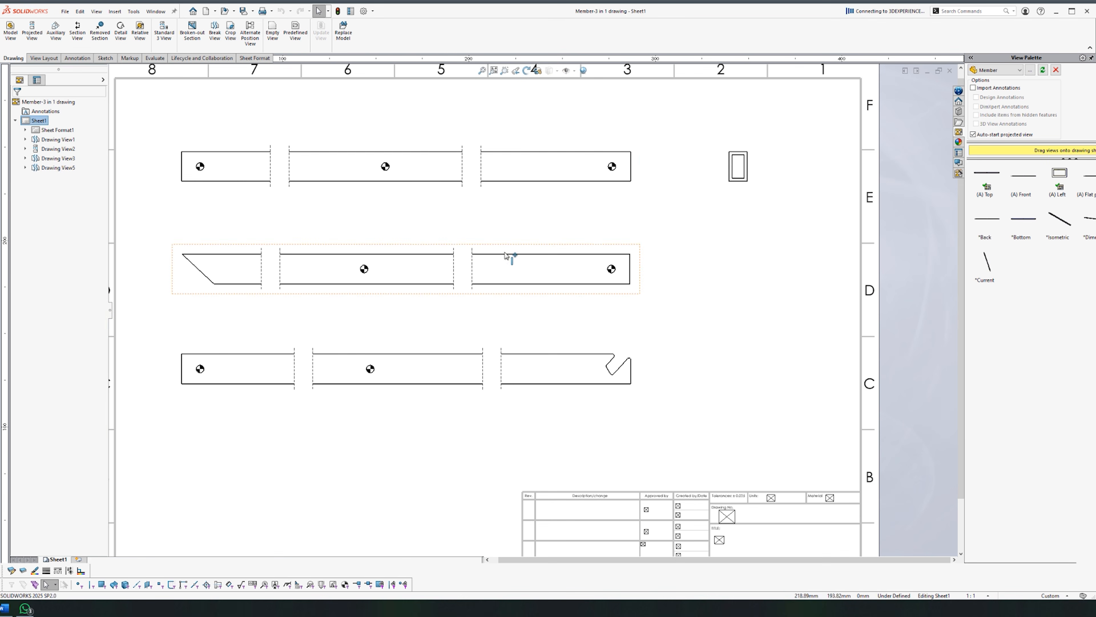
click(510, 191)
click(48, 392)
click(389, 290)
click(47, 393)
click(225, 372)
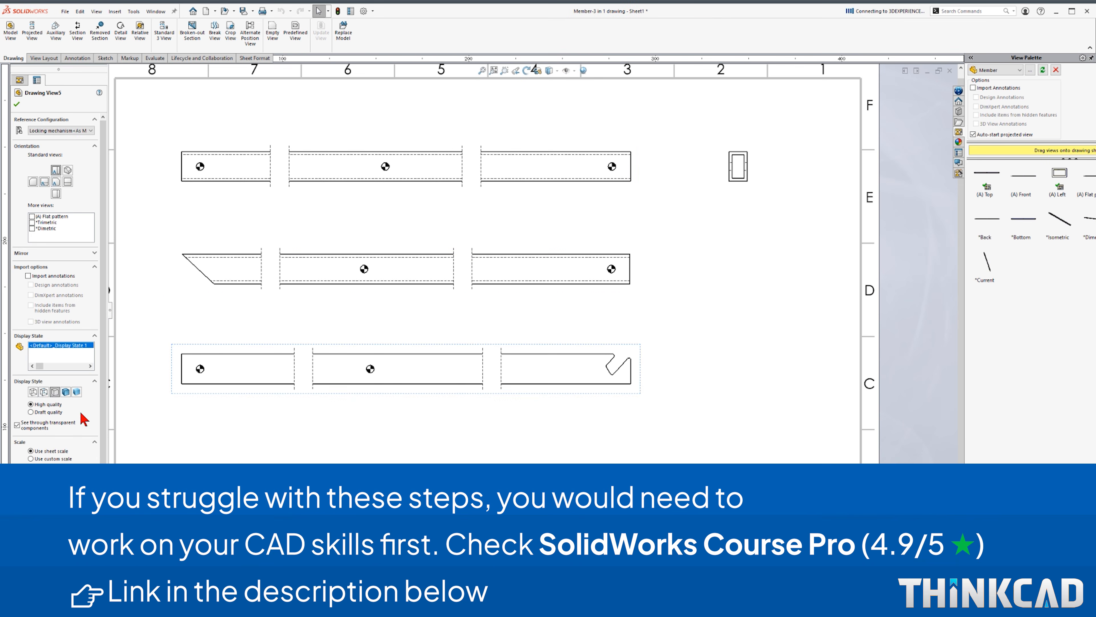
click(47, 392)
click(637, 409)
right_drag(731, 439, 729, 380)
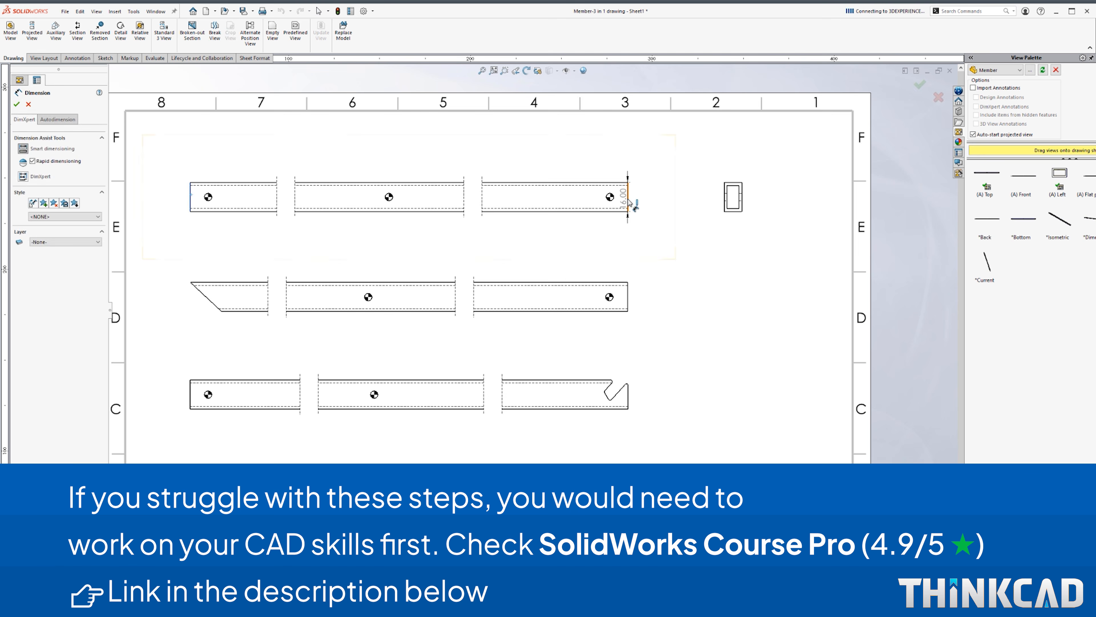
Step: Dimension the member lengths: 500.00, 495.56, 500.00 and 478.43
click(629, 199)
click(409, 160)
click(717, 280)
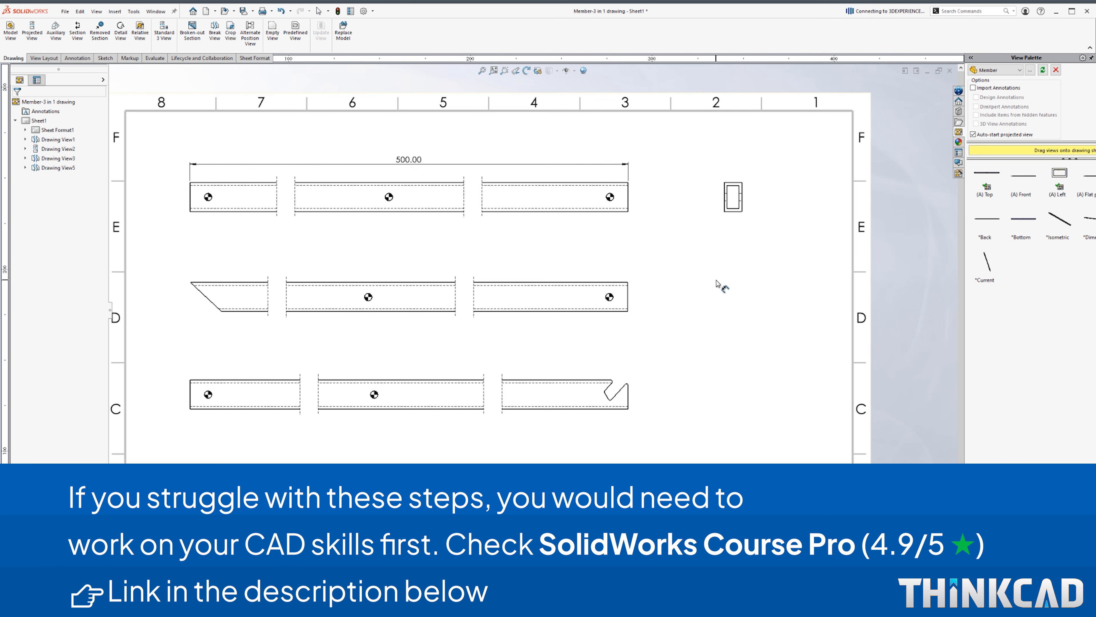
click(510, 286)
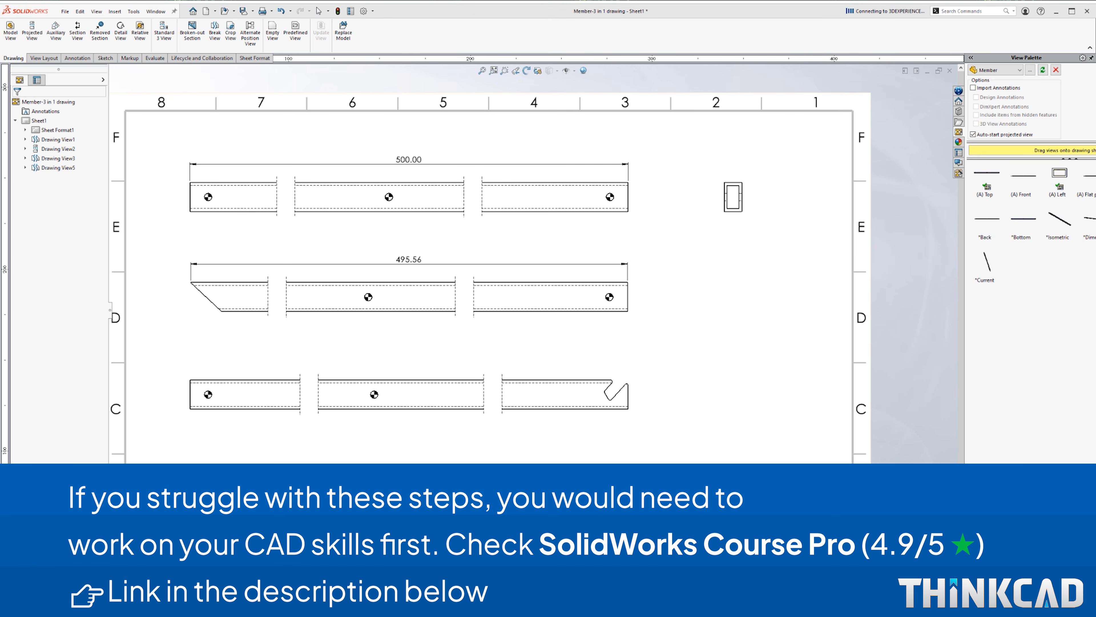
click(379, 408)
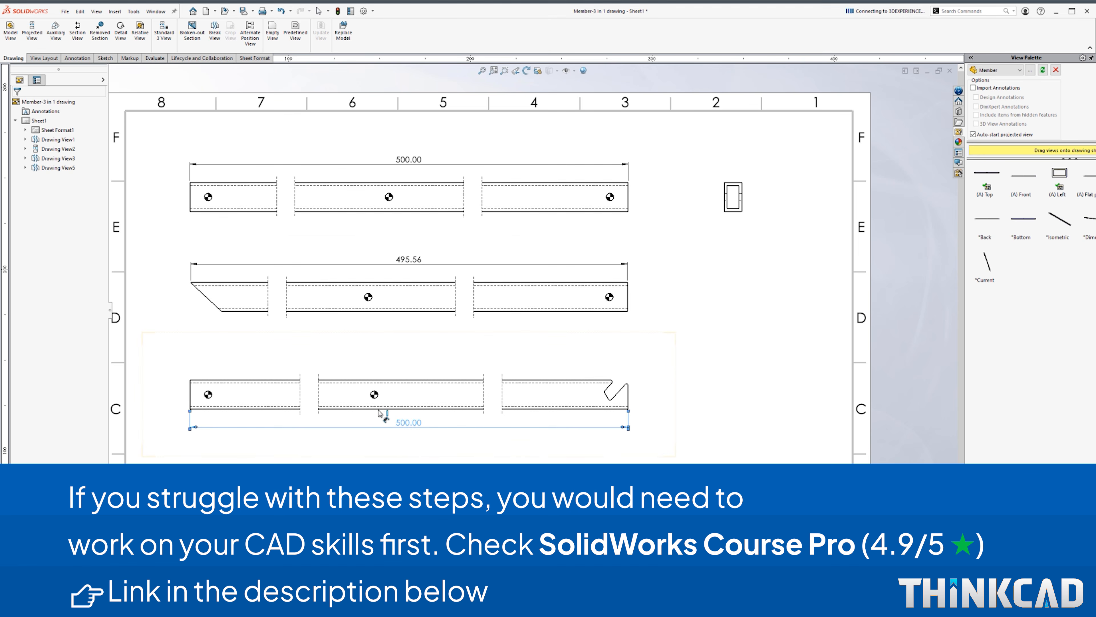
click(400, 317)
click(628, 195)
click(610, 197)
Step: Add 10.00 edge-to-hole dimensions on the top, middle and bottom views
click(612, 190)
click(635, 196)
click(388, 197)
key(Escape)
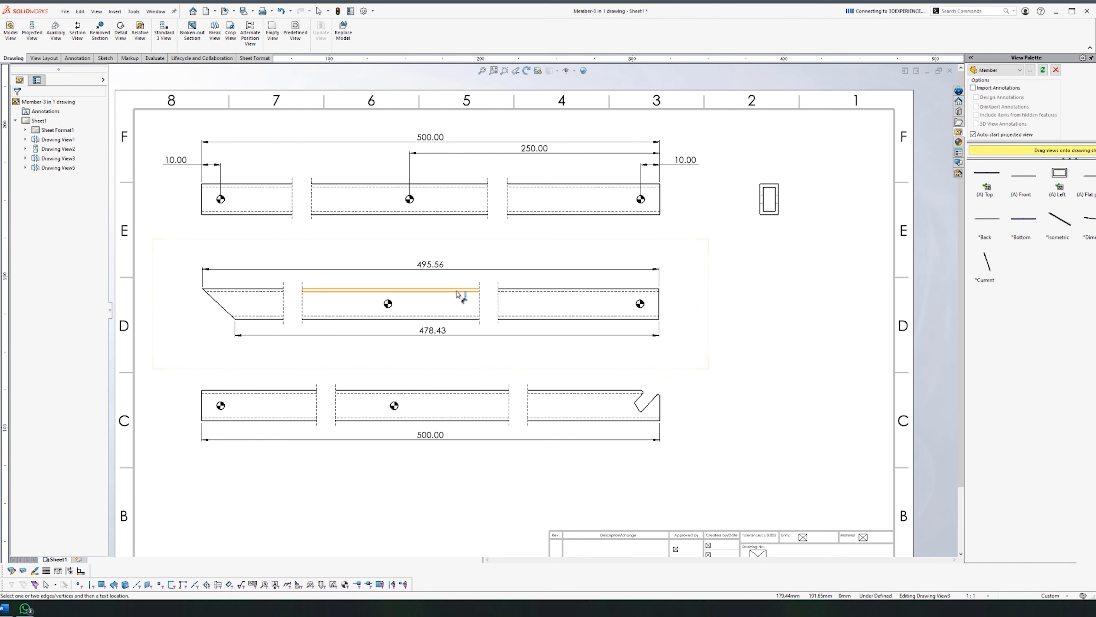
click(685, 264)
click(202, 408)
click(221, 405)
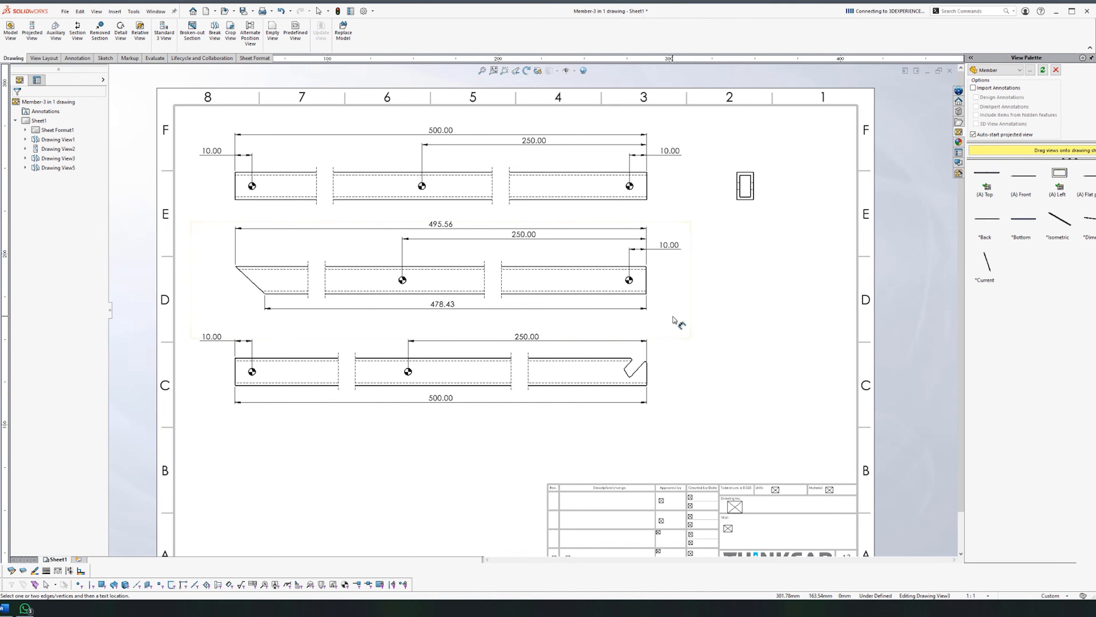
Step: Dimension the tube end section: 9.65 width, 16.00 height and 1.63 wall
scroll(673, 319, up, 1)
middle_drag(674, 319, 607, 319)
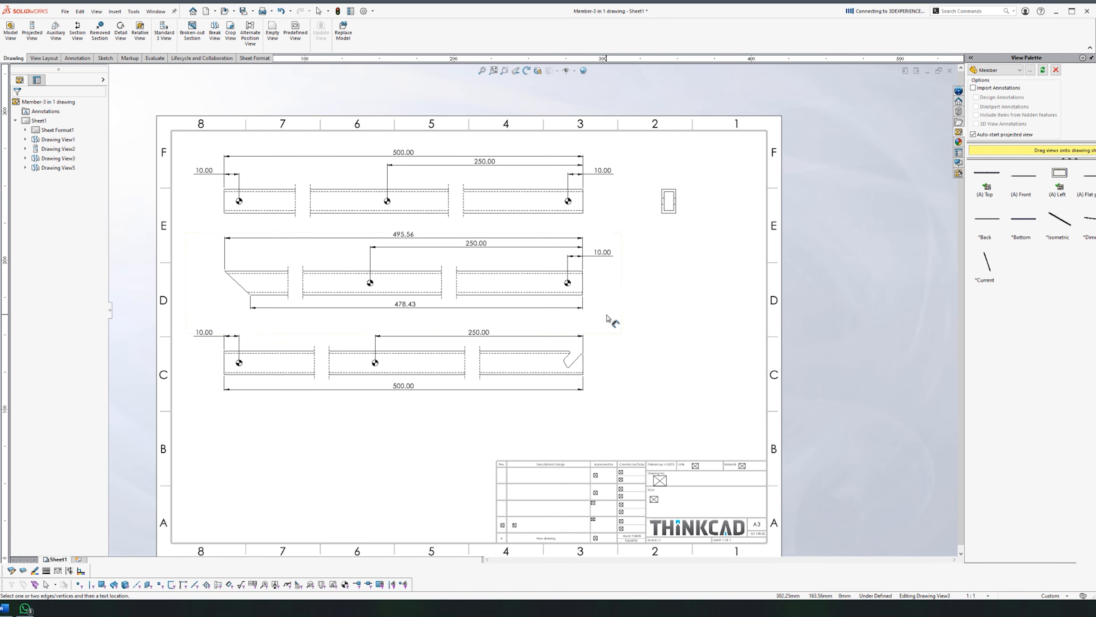
scroll(691, 173, down, 3)
click(644, 208)
click(609, 186)
click(653, 219)
click(673, 225)
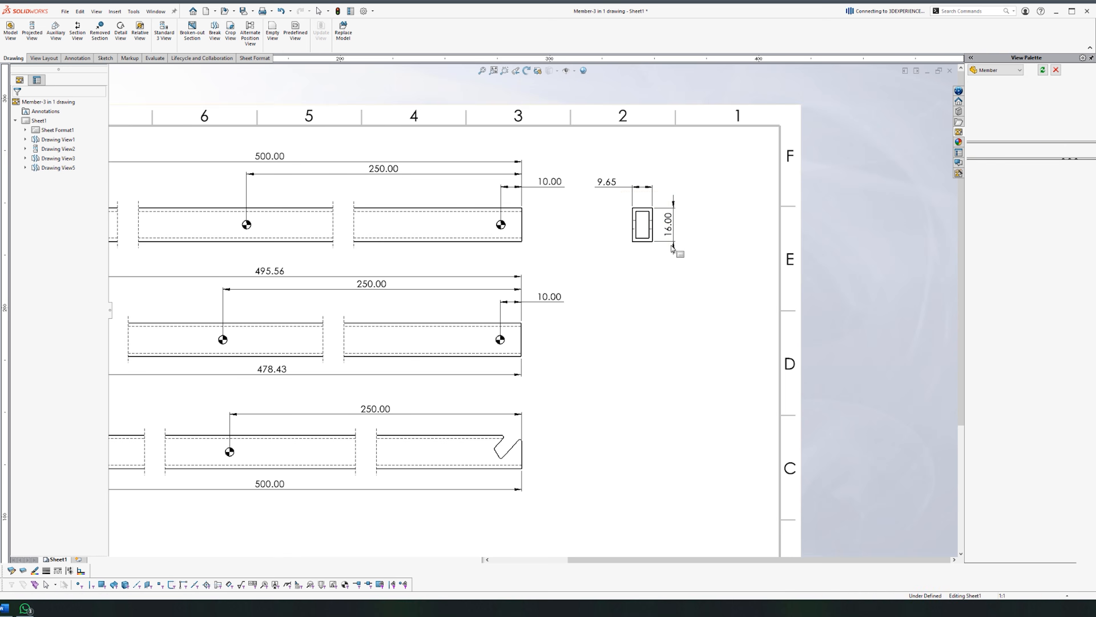
click(681, 259)
scroll(680, 259, down, 1)
middle_drag(680, 259, 657, 289)
click(608, 261)
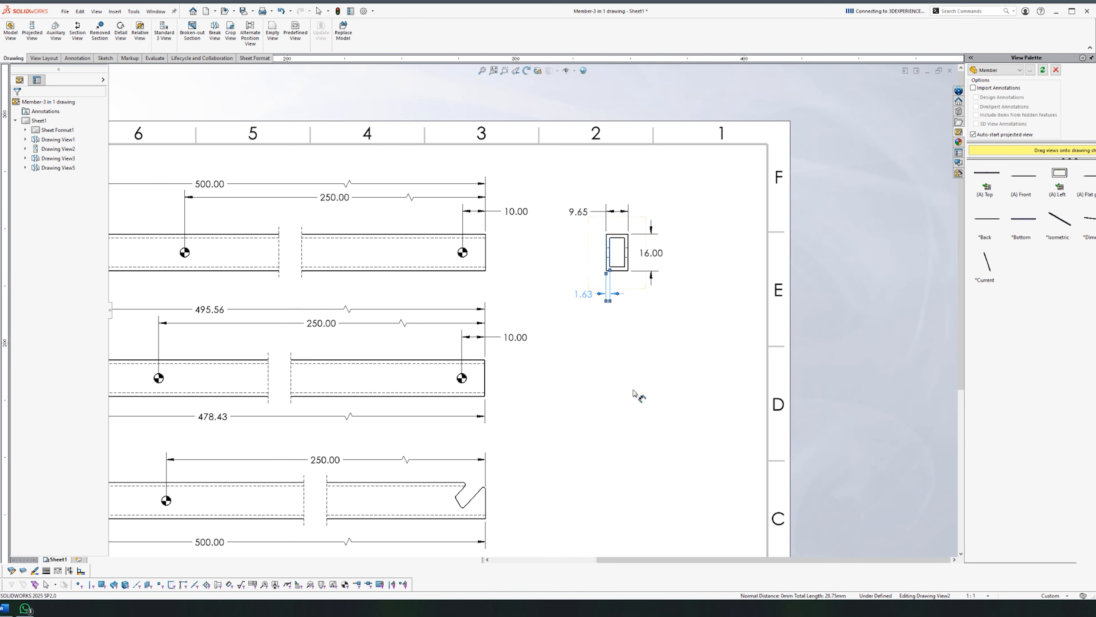
click(632, 335)
Step: Add Detail A of the notch at 3:1 scale, placed to the right
scroll(621, 333, up, 5)
scroll(437, 383, down, 6)
scroll(652, 367, up, 2)
middle_drag(650, 347, 533, 308)
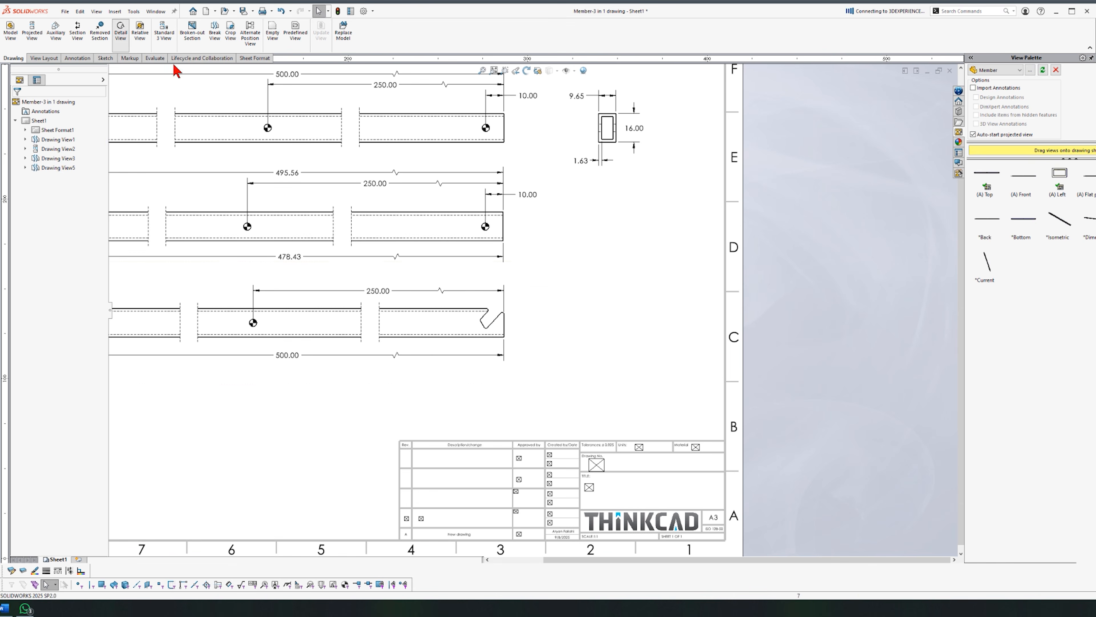
click(120, 30)
click(489, 318)
click(509, 332)
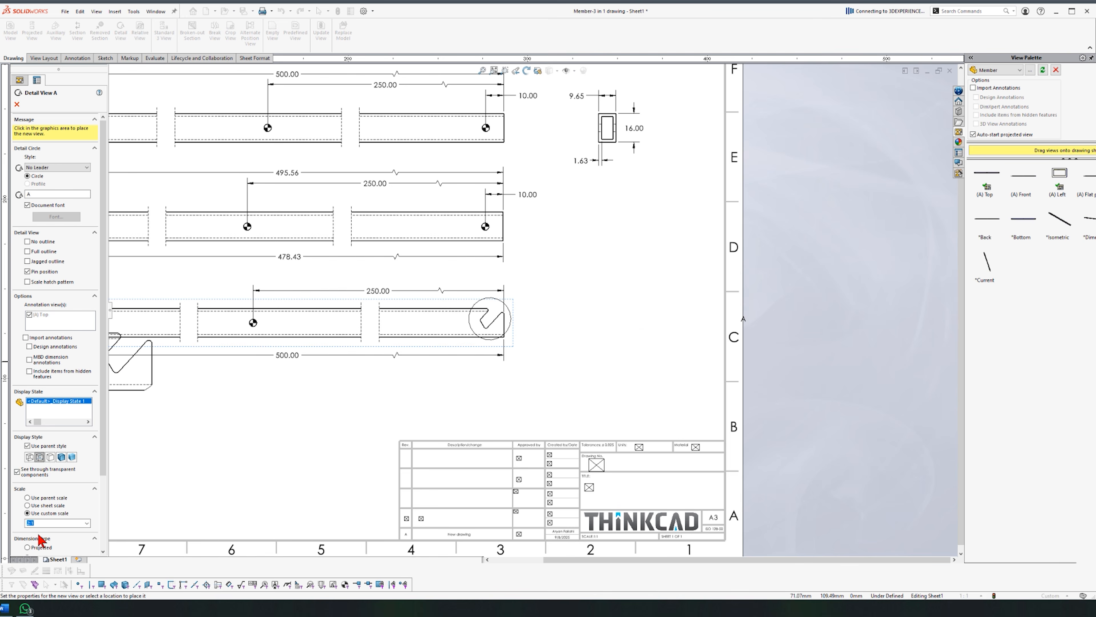
text(3)
click(588, 351)
scroll(597, 313, up, 4)
click(599, 311)
scroll(535, 349, down, 6)
drag(450, 325, 773, 283)
scroll(668, 409, up, 1)
Step: Enlarge detail circle A around the notch and discard the unwanted 77.08° angle dimension
drag(414, 302, 419, 304)
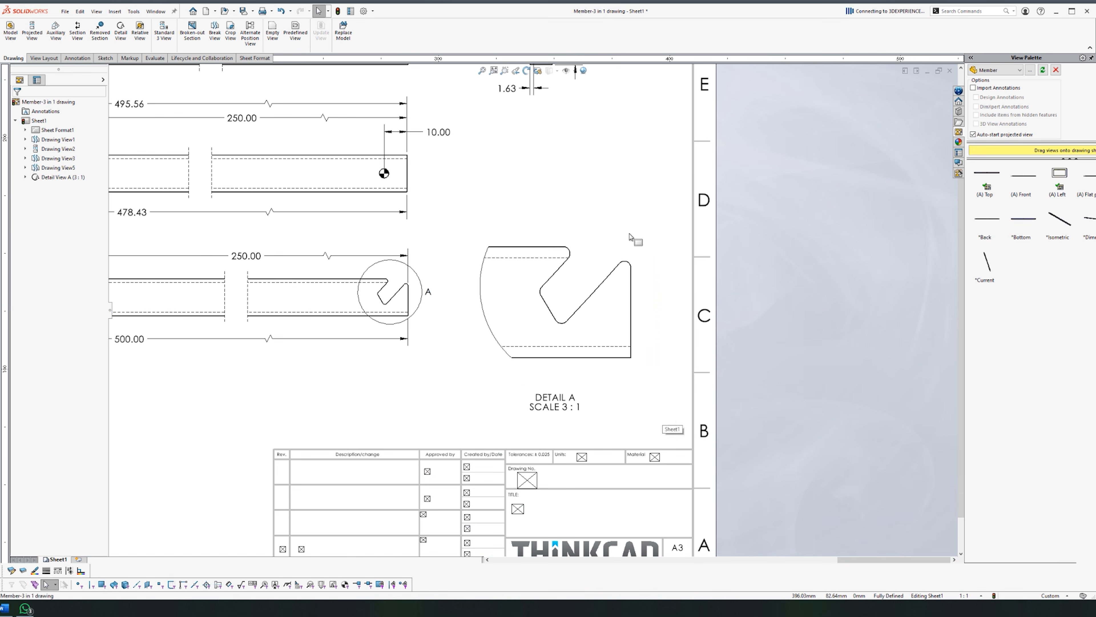
right_drag(631, 237, 630, 212)
scroll(604, 253, down, 2)
click(596, 295)
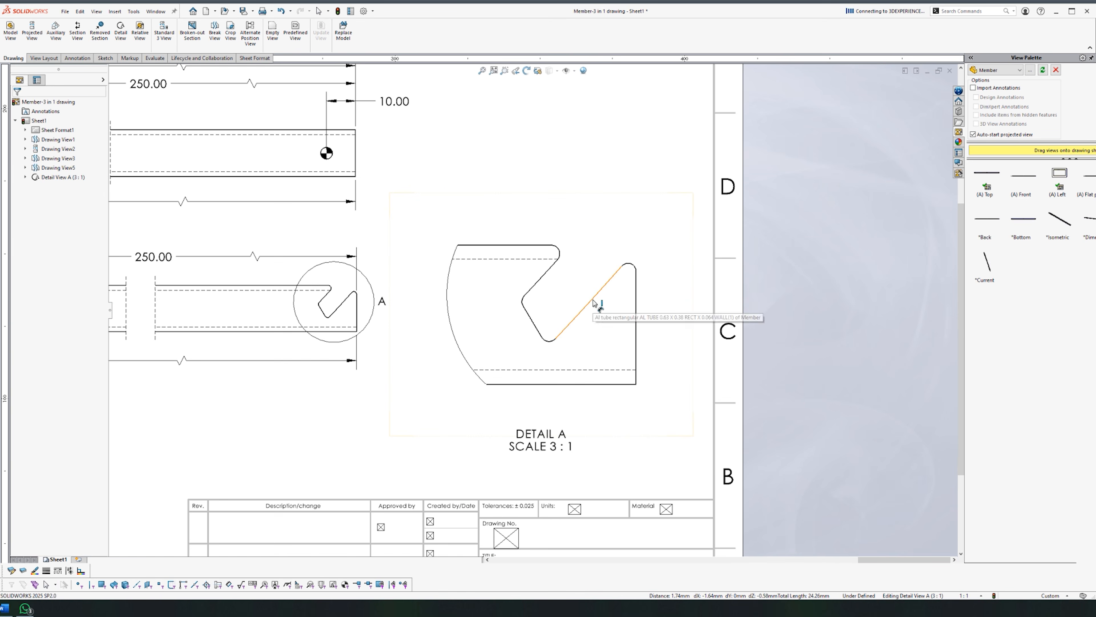
scroll(594, 304, up, 3)
scroll(469, 332, down, 4)
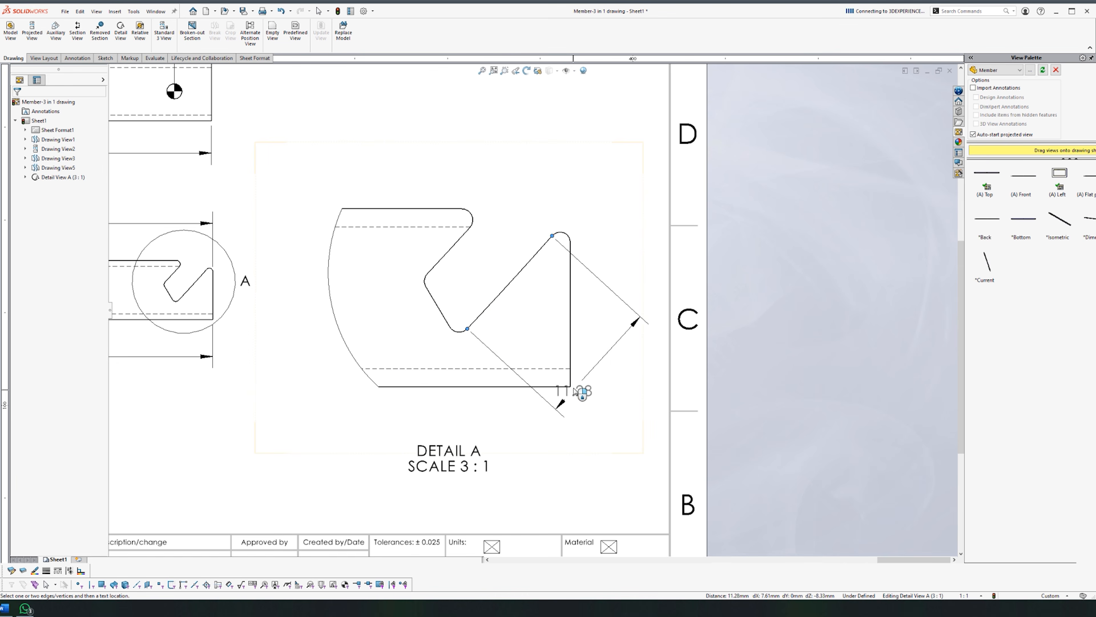
key(Escape)
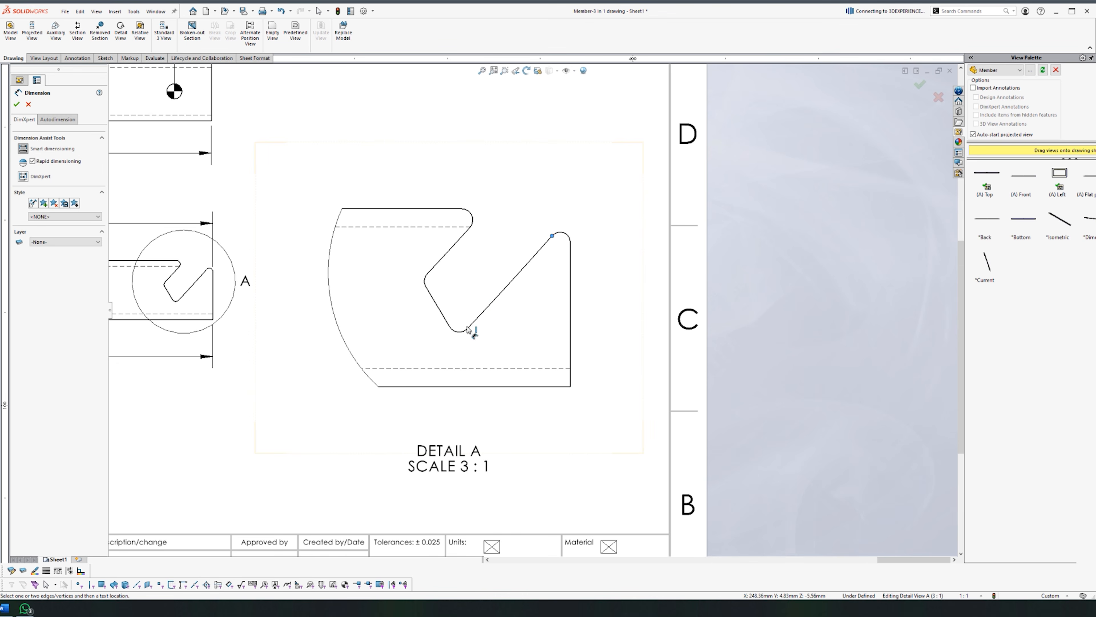
key(Escape)
scroll(516, 449, up, 4)
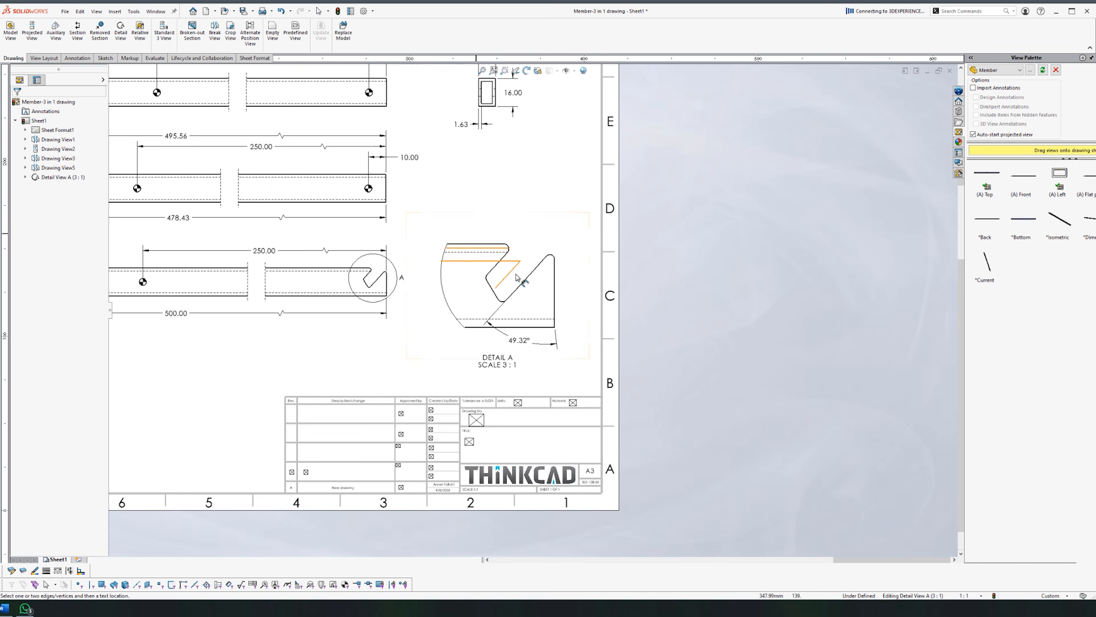
scroll(519, 279, down, 3)
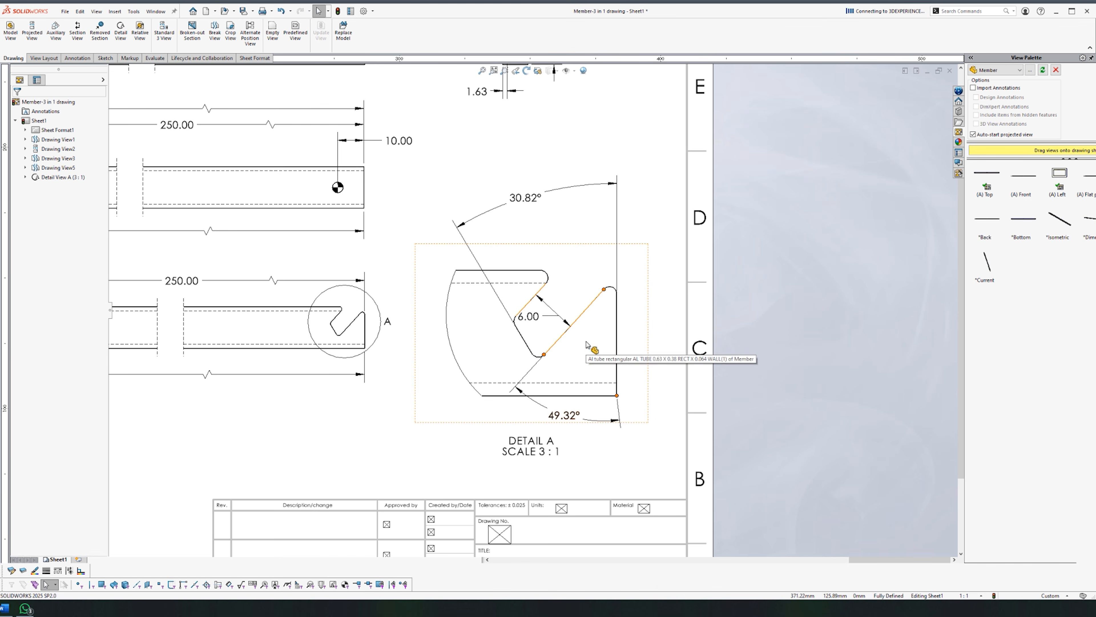
Step: Delete the 49.32° angle and extend the slot's diagonal edge as a construction line
click(561, 417)
key(Delete)
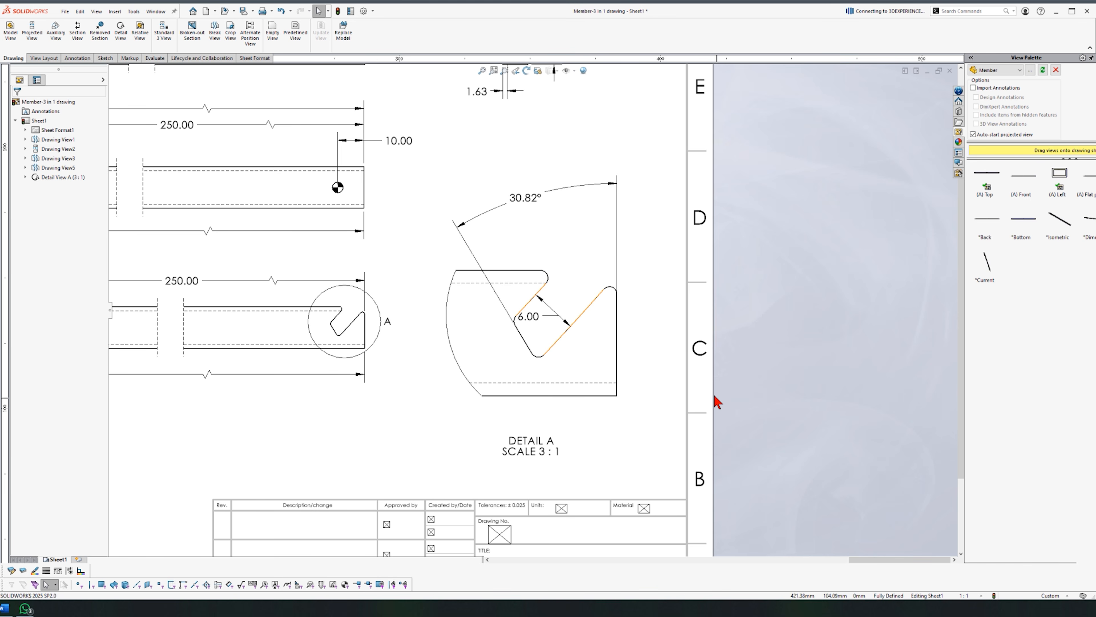
click(77, 32)
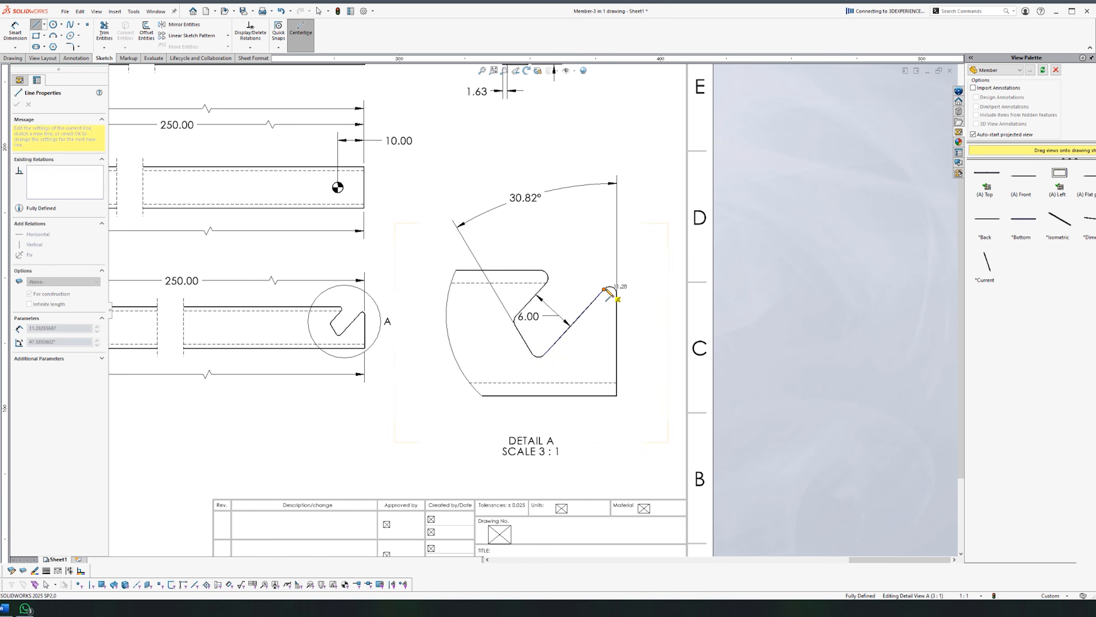
scroll(604, 339, down, 2)
key(Escape)
click(104, 29)
drag(579, 297, 655, 212)
key(Escape)
Step: Dimension the 42.41° and 73.23° angles off the construction line as driven dimensions
click(659, 186)
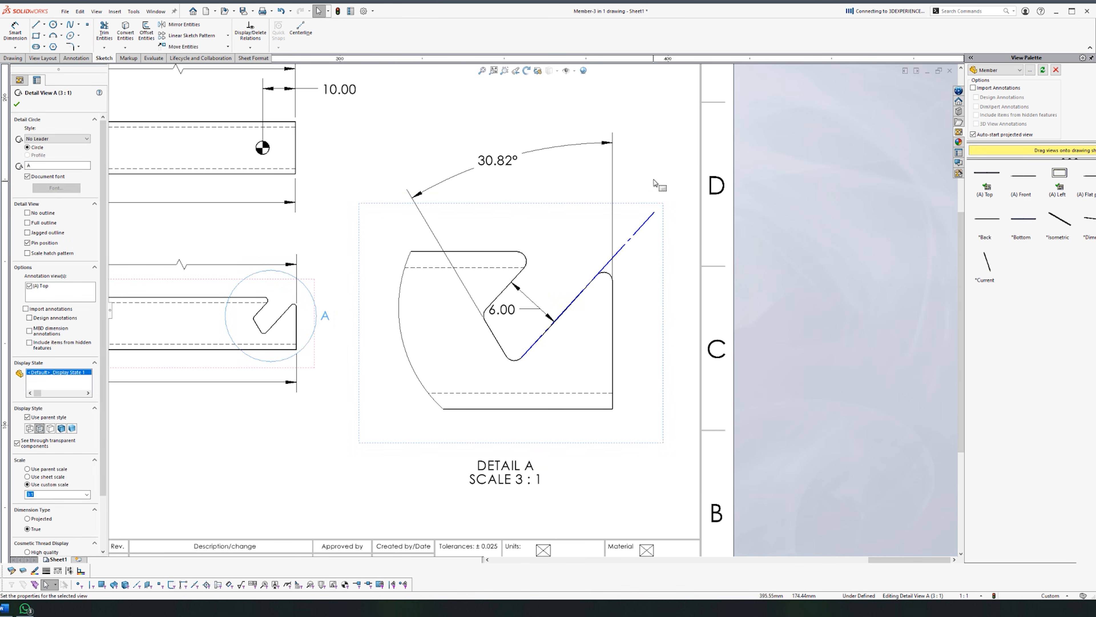
click(15, 31)
click(631, 245)
click(613, 313)
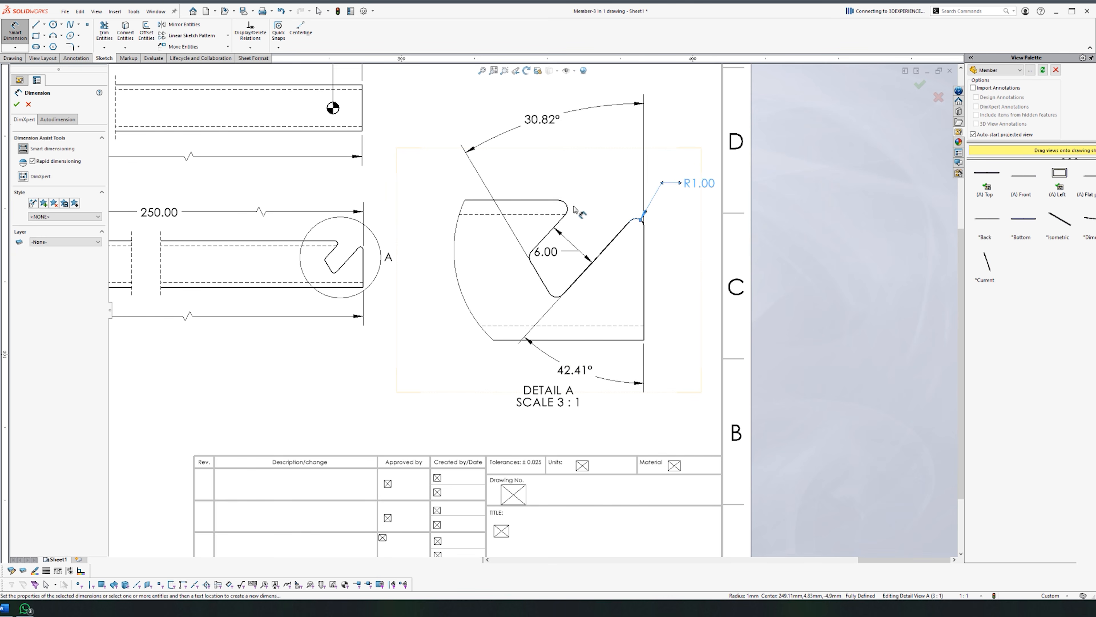
click(567, 210)
key(Escape)
click(574, 282)
click(539, 278)
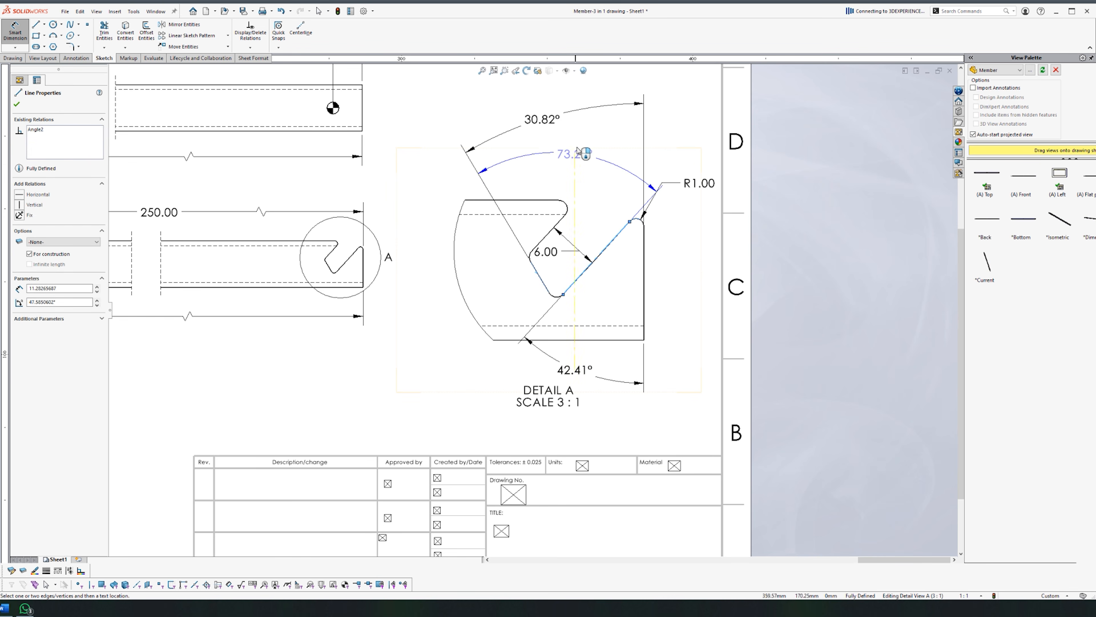
click(569, 161)
click(646, 307)
drag(700, 185, 695, 211)
click(684, 302)
Step: Change the fillet radius callout to read R1.00 x4
scroll(674, 304, down, 1)
key(Escape)
click(681, 190)
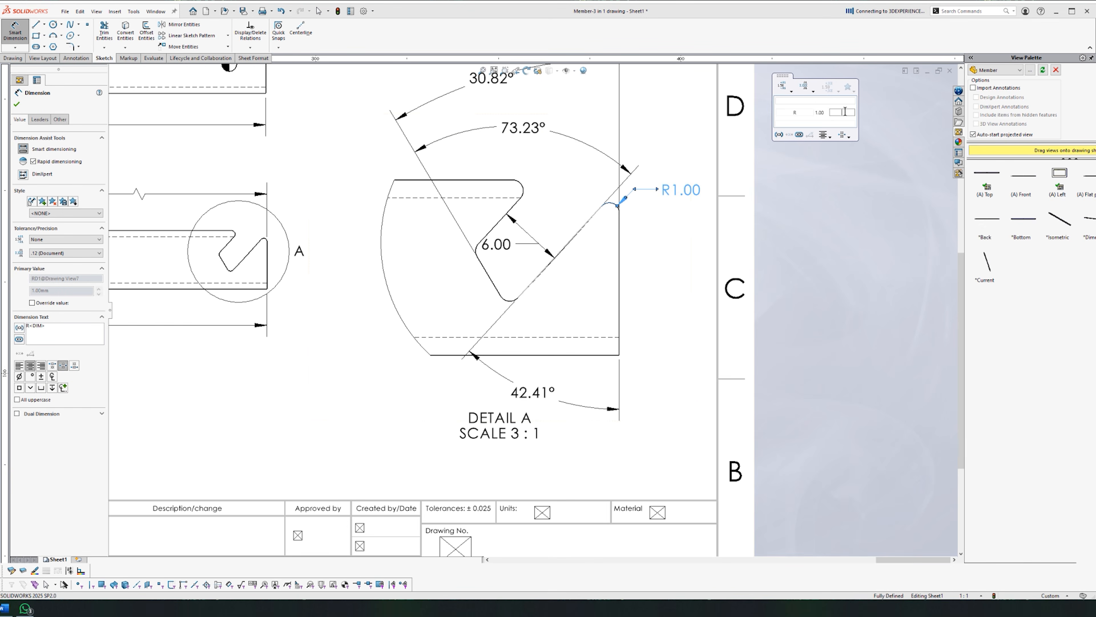
key(BackSpace)
key(BackSpace)
text(4)
scroll(512, 298, up, 3)
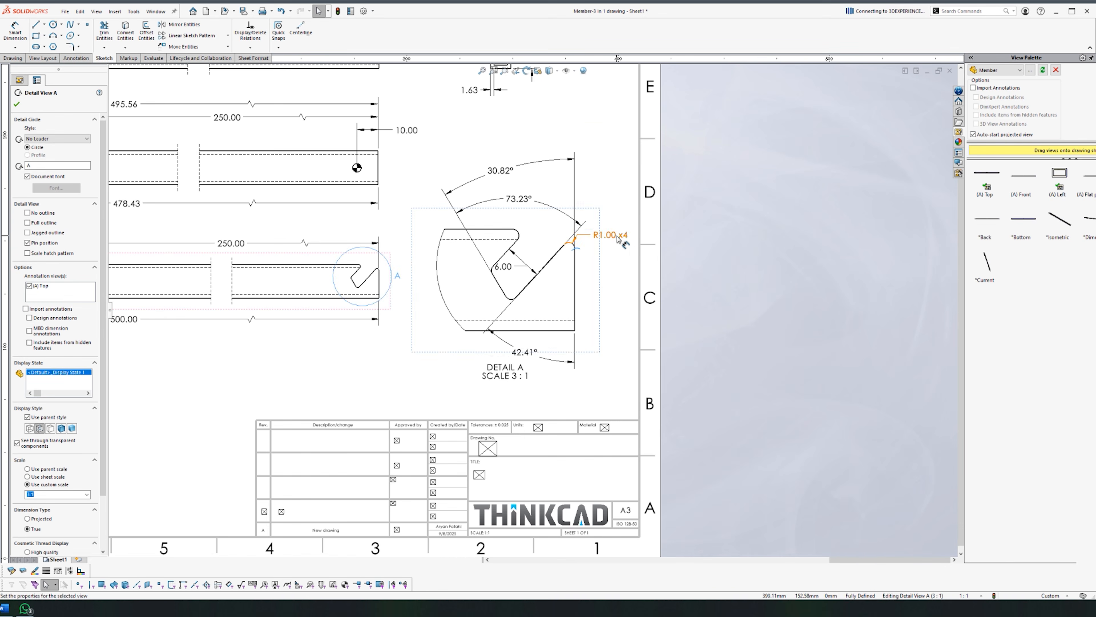
click(612, 383)
scroll(655, 356, down, 1)
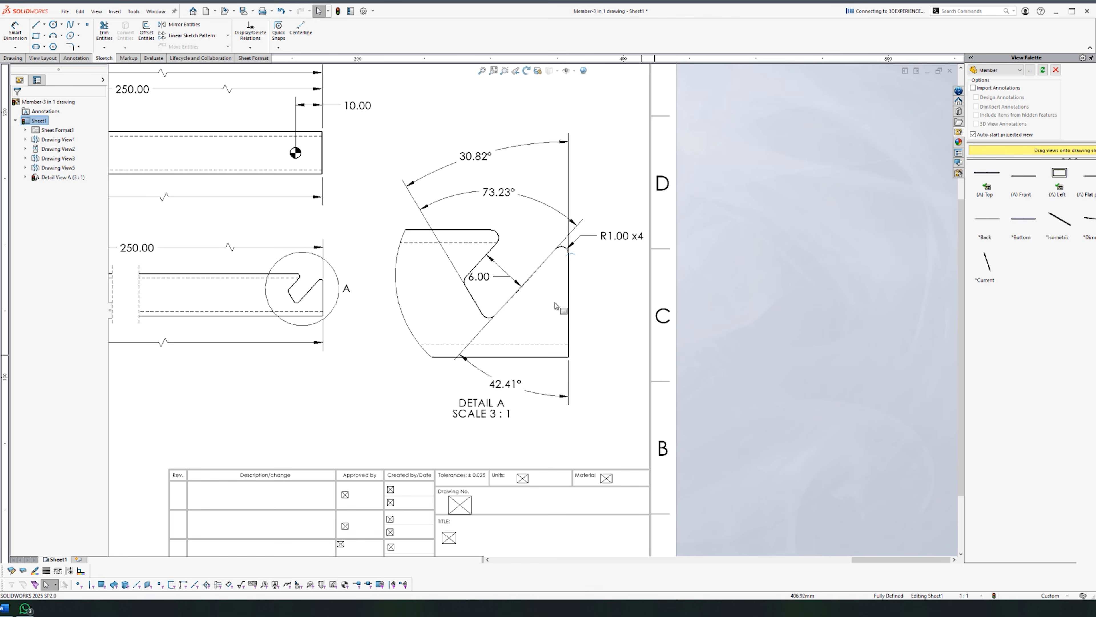
Step: Select the 30.82° angle and bring up its precision options
click(483, 158)
mouse_move(501, 127)
click(531, 80)
Step: Round the 30.82°, 73.23° and 42.41° angles to whole degrees: 31°, 73°, 42°
click(537, 96)
click(536, 175)
click(513, 195)
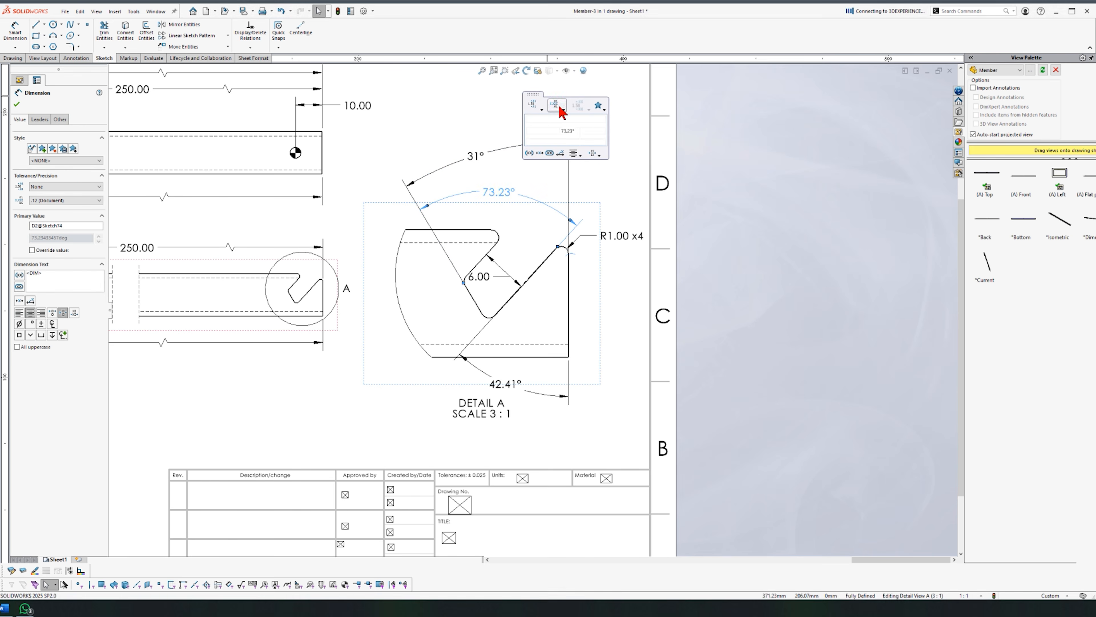
click(542, 108)
click(538, 125)
click(540, 427)
click(505, 384)
click(578, 216)
click(578, 231)
click(554, 449)
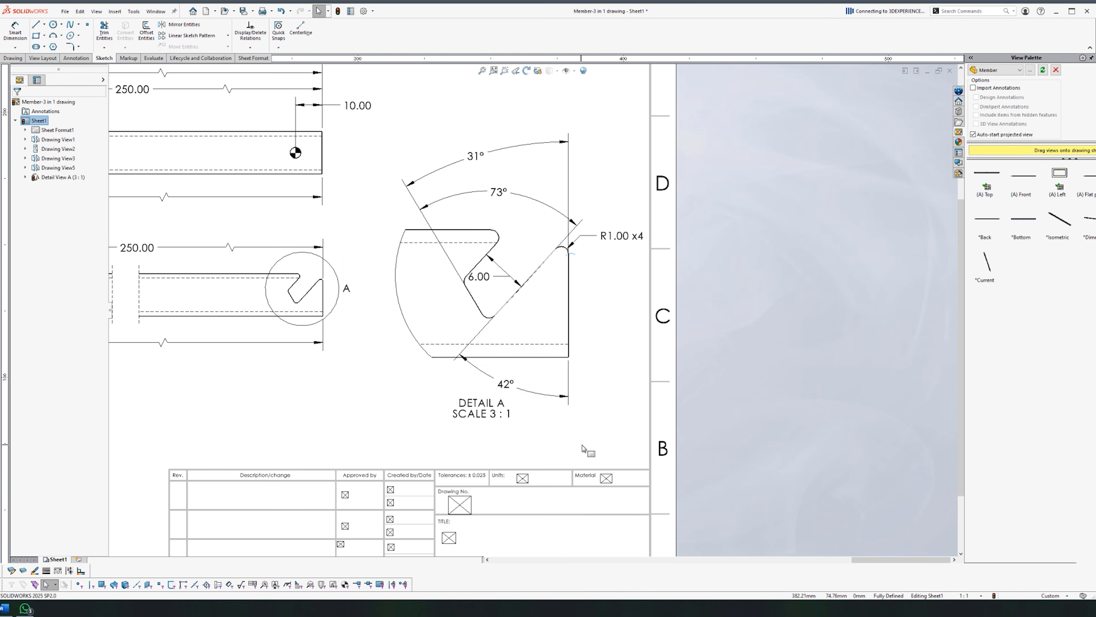
Step: Add a 9.98 offset dimension below detail circle A on the parent view
right_drag(585, 445, 628, 293)
scroll(425, 337, down, 1)
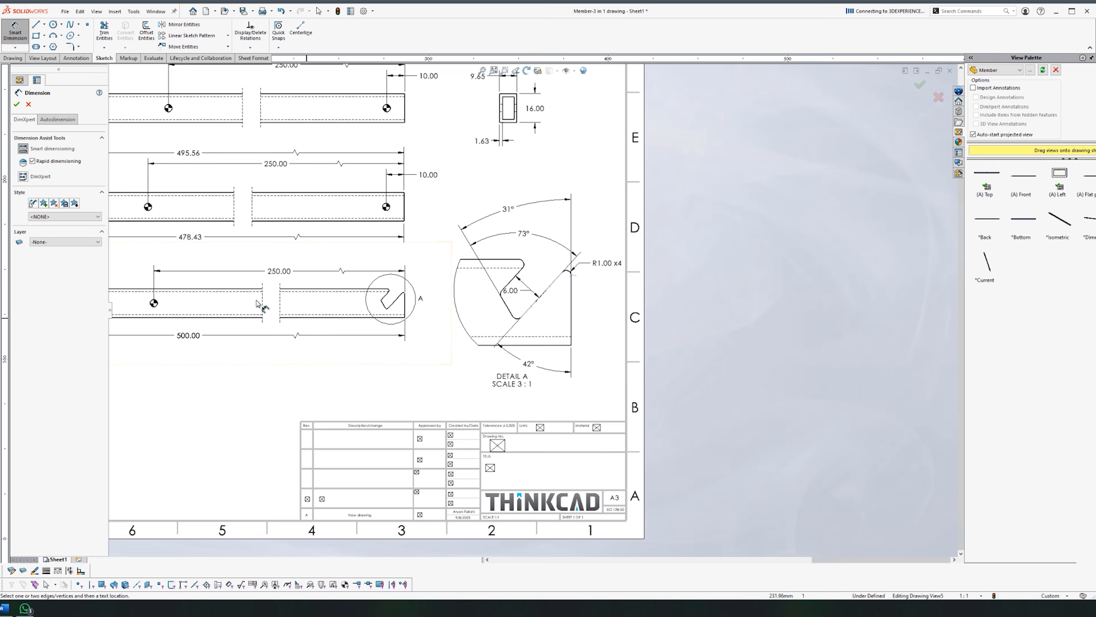
scroll(321, 302, down, 5)
click(600, 498)
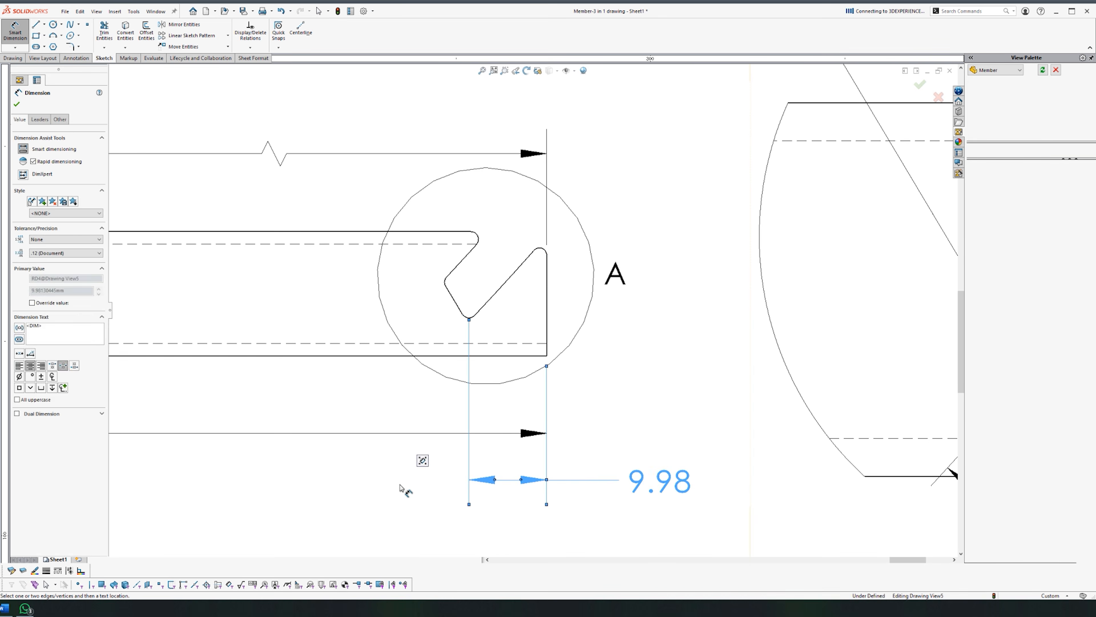
key(f)
scroll(653, 303, down, 5)
Step: Add the 11.08 slot height dimension left of Detail A
click(547, 355)
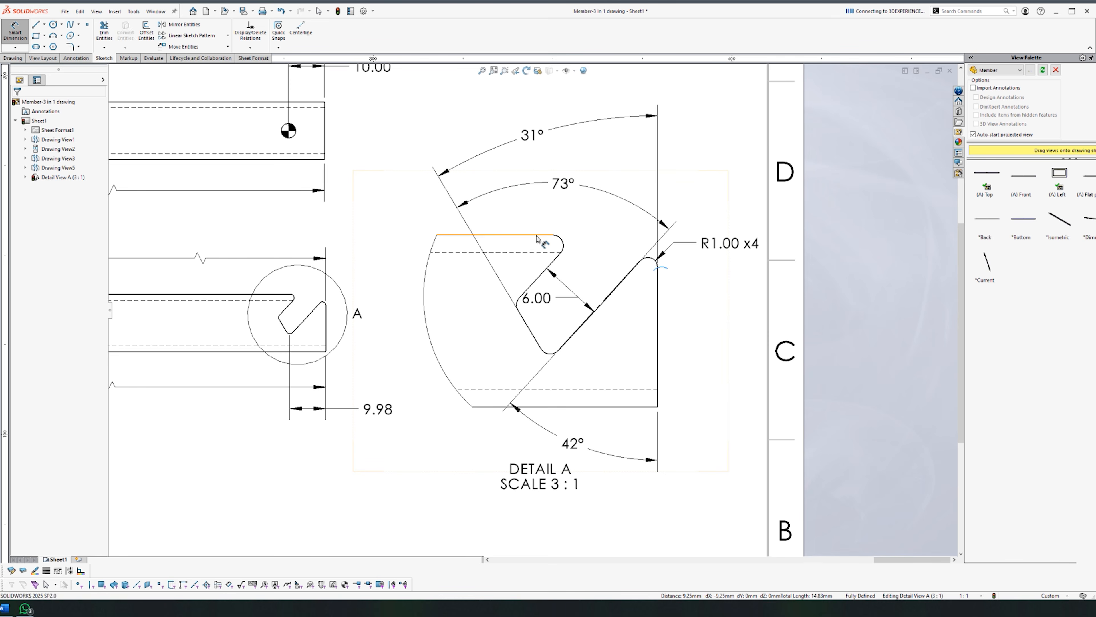
click(401, 296)
key(Escape)
scroll(484, 317, up, 4)
scroll(522, 315, down, 2)
Step: Move the DETAIL A label right and add the slot width, rounded to 13
drag(615, 424, 748, 427)
key(d)
click(689, 303)
scroll(664, 345, down, 3)
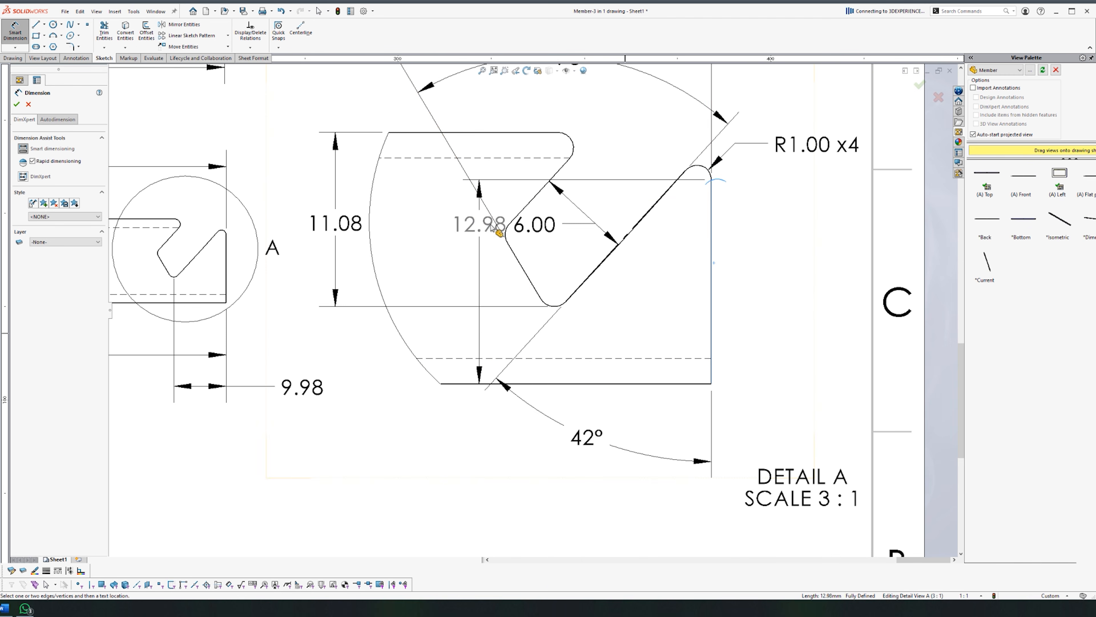
click(506, 234)
scroll(515, 259, up, 3)
click(600, 424)
click(642, 349)
click(642, 362)
drag(600, 424, 579, 425)
key(Escape)
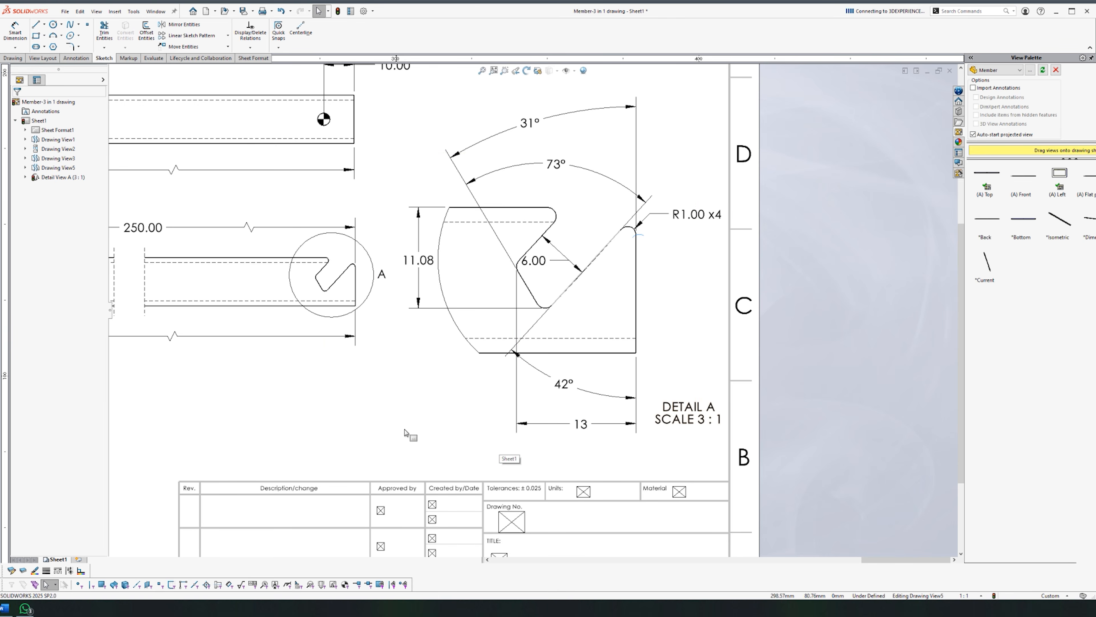
Step: Round the 11.08 height to 11 and reposition the DETAIL A label left of the 13
scroll(405, 432, up, 2)
scroll(399, 293, down, 3)
click(514, 276)
click(620, 155)
click(623, 166)
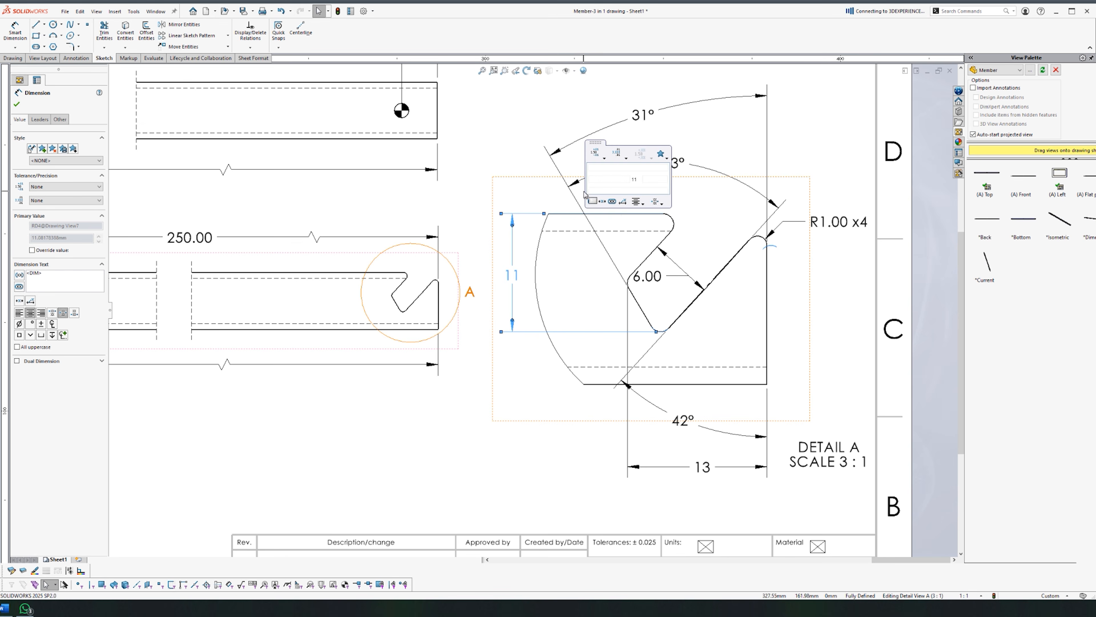
click(519, 485)
drag(842, 457, 575, 444)
click(444, 380)
scroll(433, 355, up, 3)
scroll(535, 337, down, 2)
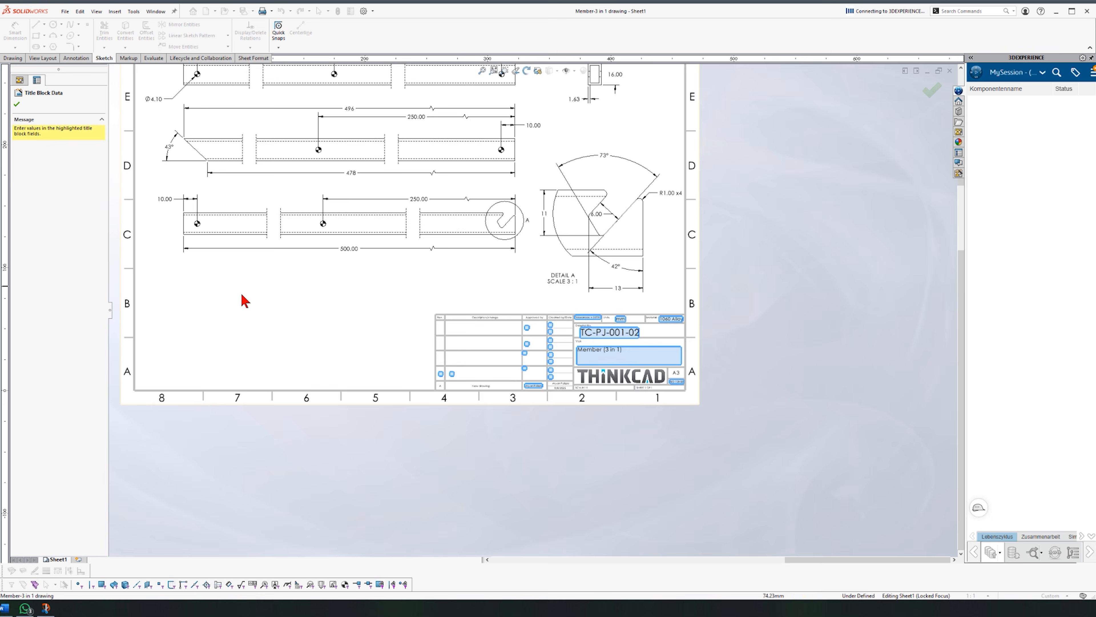
Step: Drag the side component's top view from the View Palette onto the A3 sheet
scroll(244, 301, down, 3)
scroll(513, 350, up, 5)
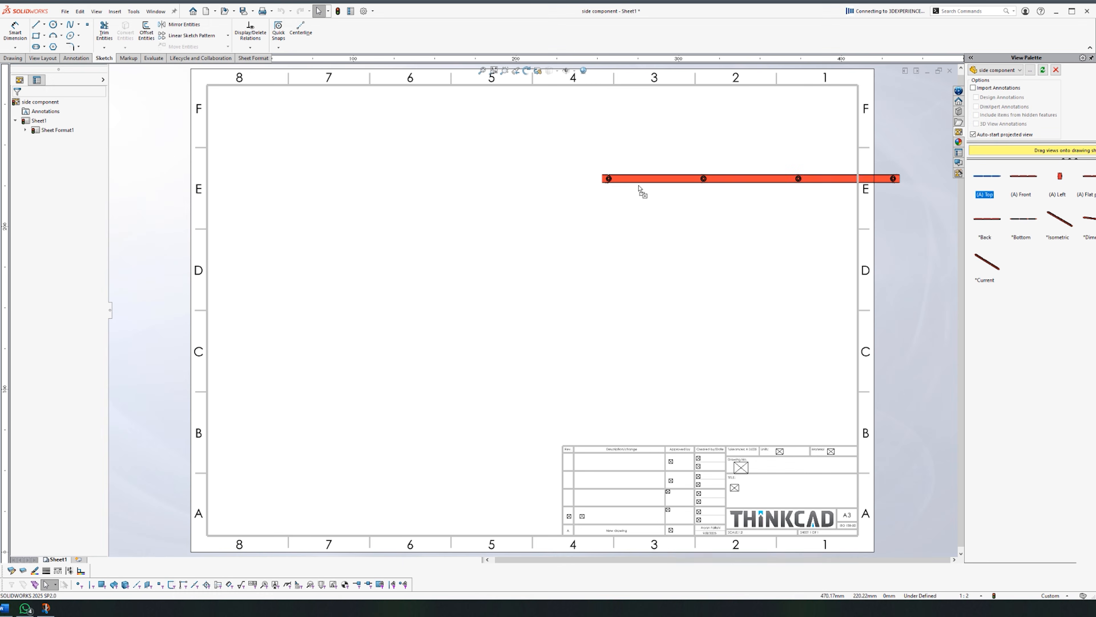
mouse_move(638, 188)
mouse_down()
mouse_move(507, 191)
mouse_move(547, 178)
mouse_up()
Step: Set the sheet scale to 2:3 and add Section A-A below the top view
key(Escape)
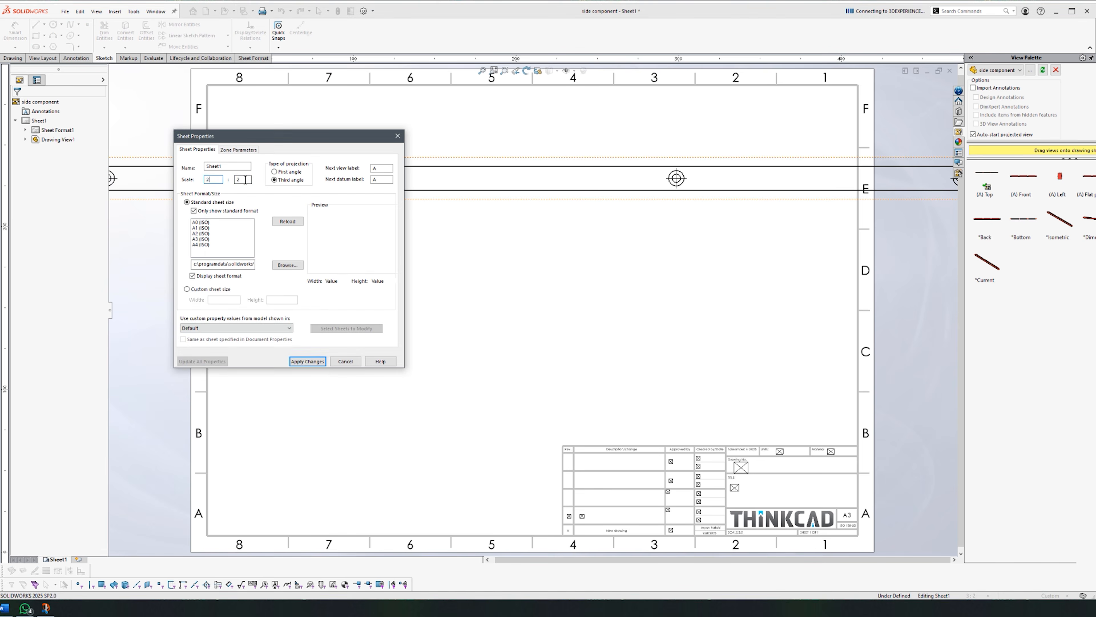
click(309, 364)
click(13, 58)
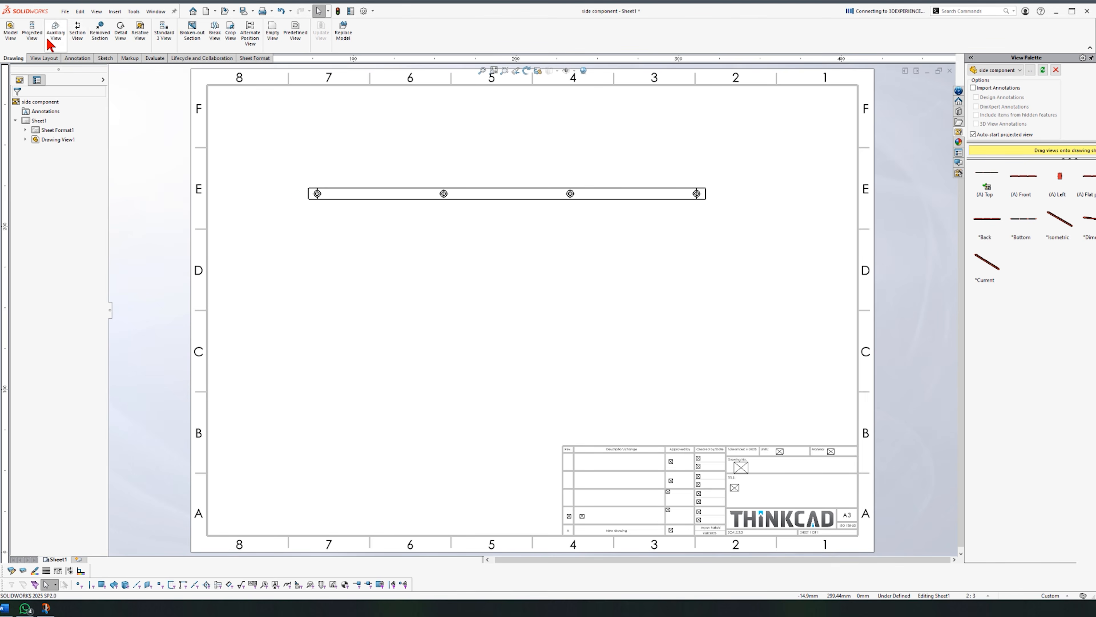
click(77, 31)
scroll(631, 252, up, 4)
click(606, 250)
scroll(626, 298, down, 5)
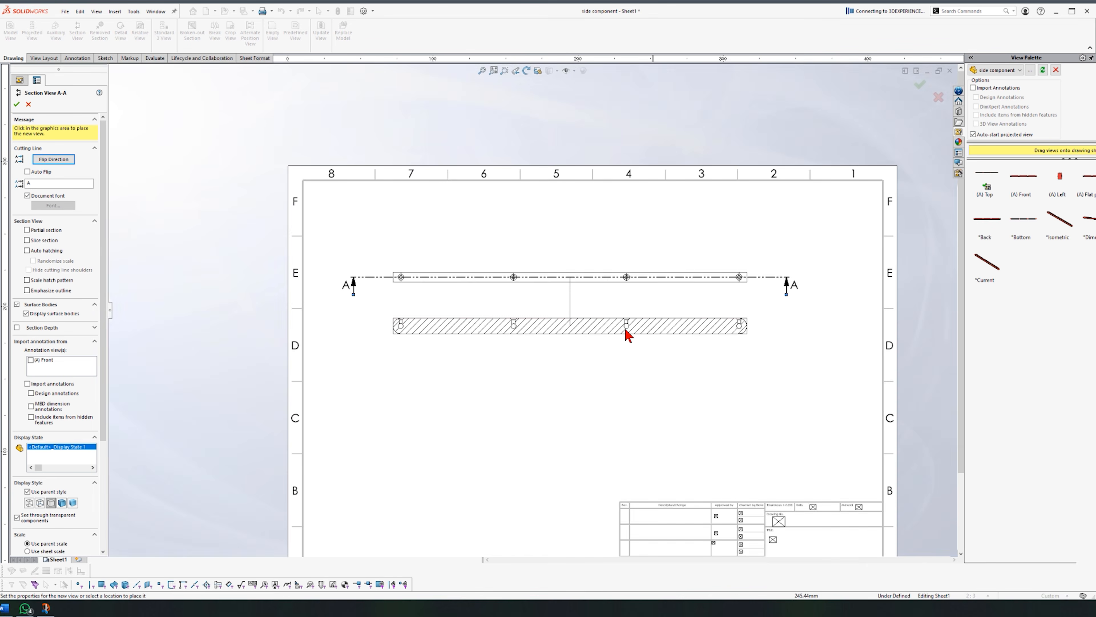
scroll(673, 337, up, 3)
click(566, 341)
Step: Add the 366.00 length and Ø5.10 hole diameter dimensions
click(16, 105)
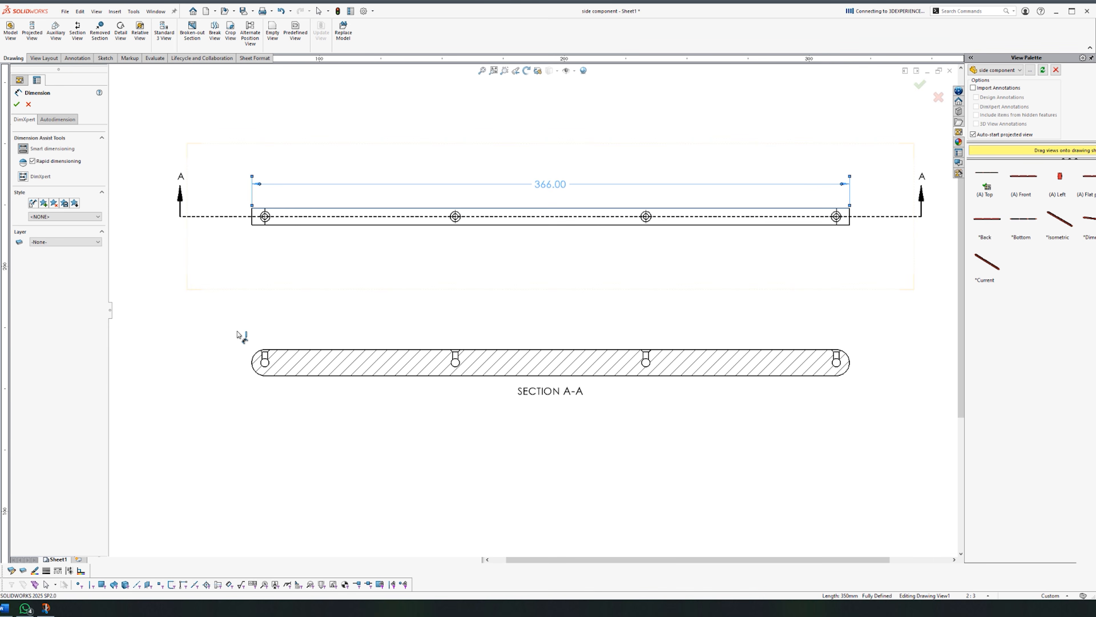
click(253, 357)
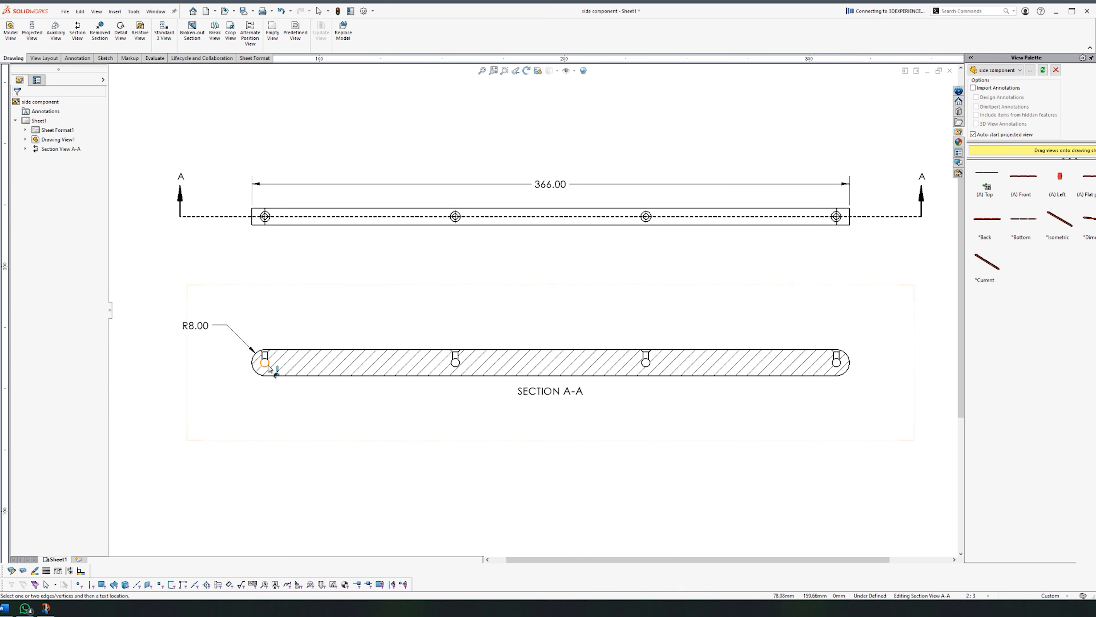
click(192, 404)
click(307, 461)
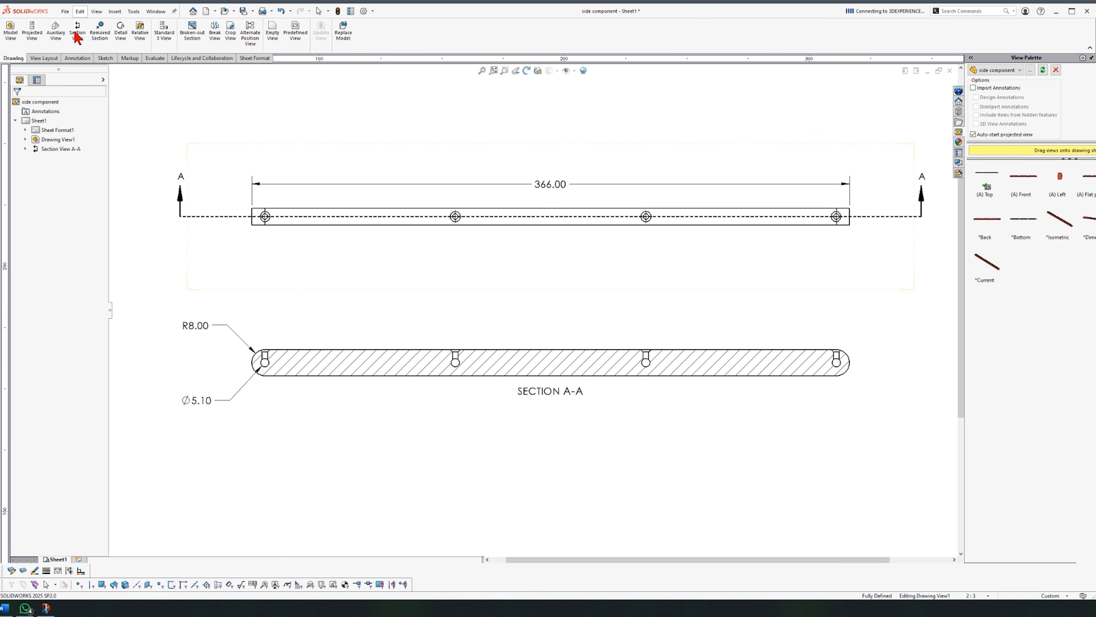
Step: Add ordinate dimensions for the holes at 0, 116.67, 233.33 and 350.00
click(78, 58)
click(15, 47)
click(23, 130)
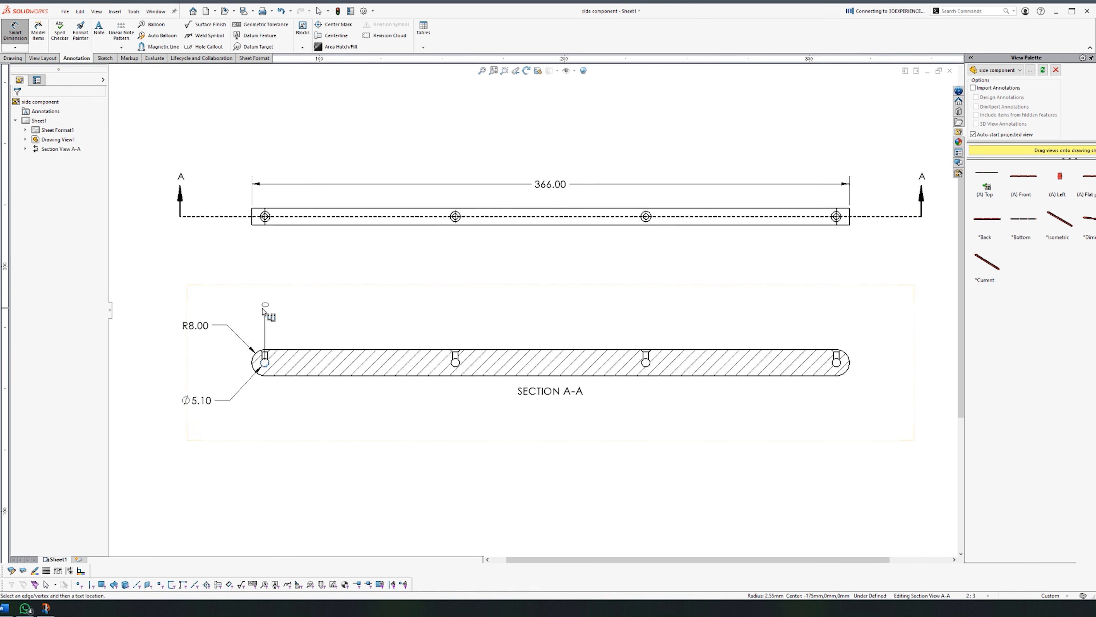
click(263, 310)
click(455, 359)
click(646, 358)
click(837, 358)
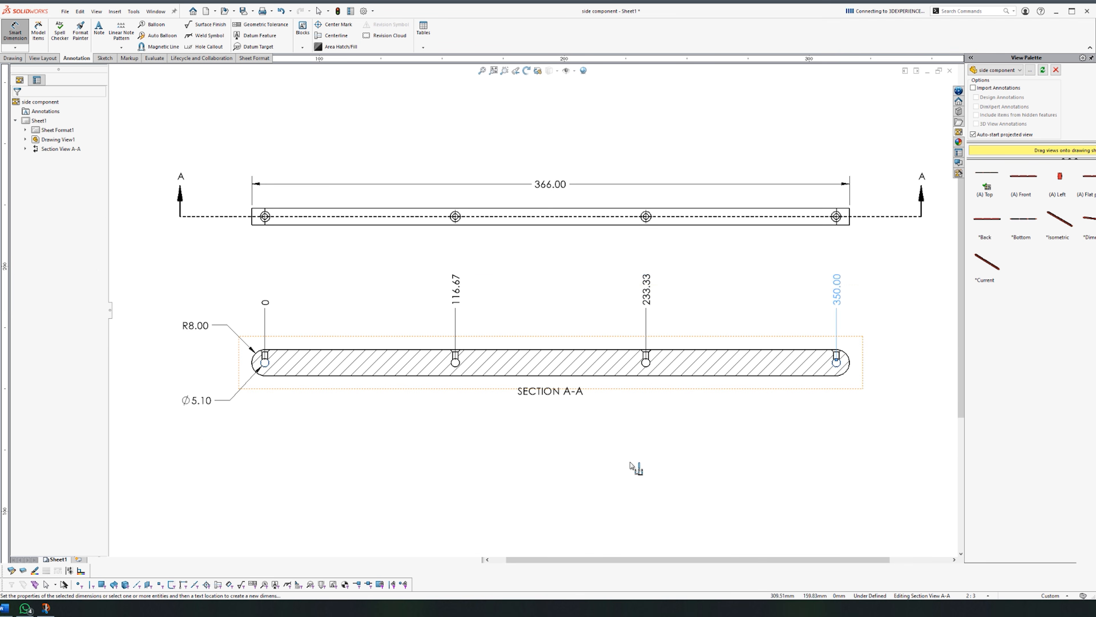
key(Escape)
scroll(590, 440, up, 2)
scroll(590, 441, down, 1)
Step: Place the 116.67 hole spacing dimensions below the section
right_drag(379, 286, 379, 260)
click(271, 330)
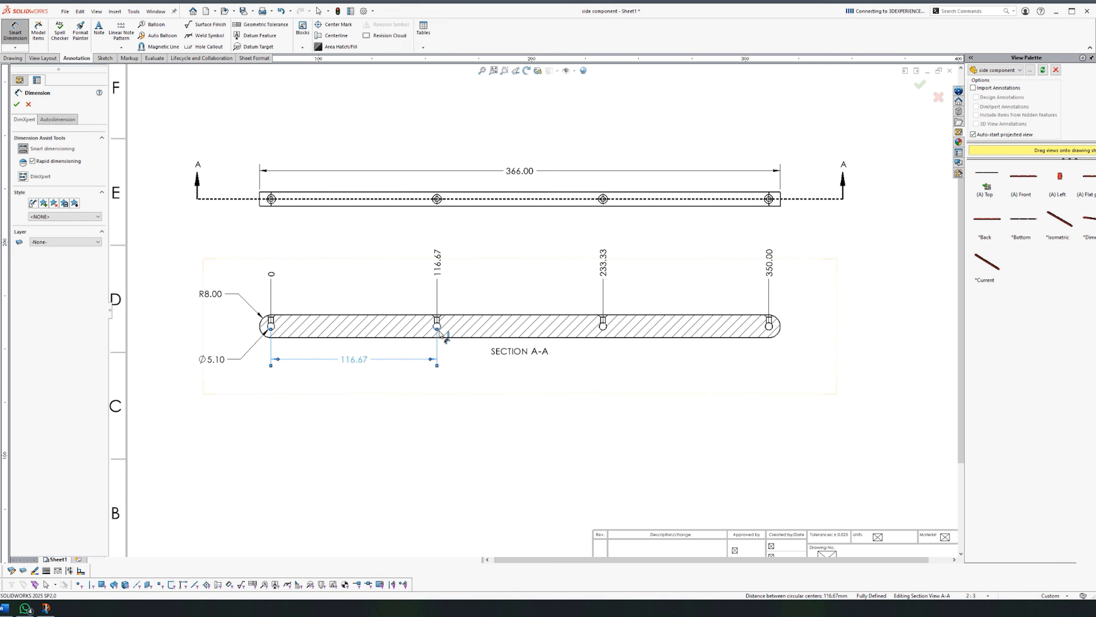
click(545, 427)
click(556, 465)
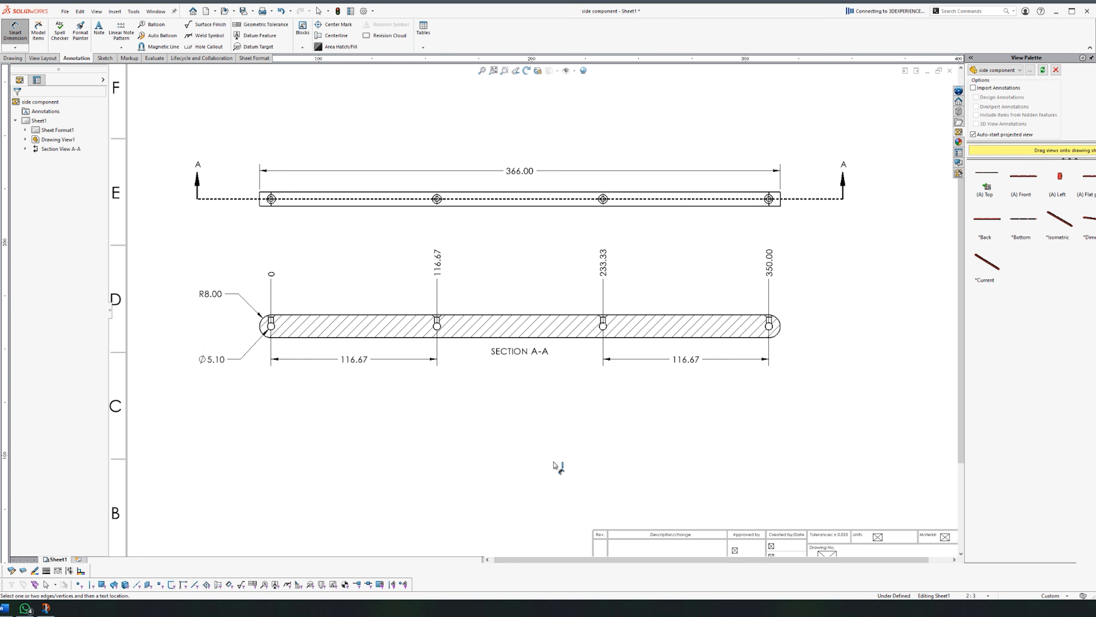
scroll(596, 362, up, 1)
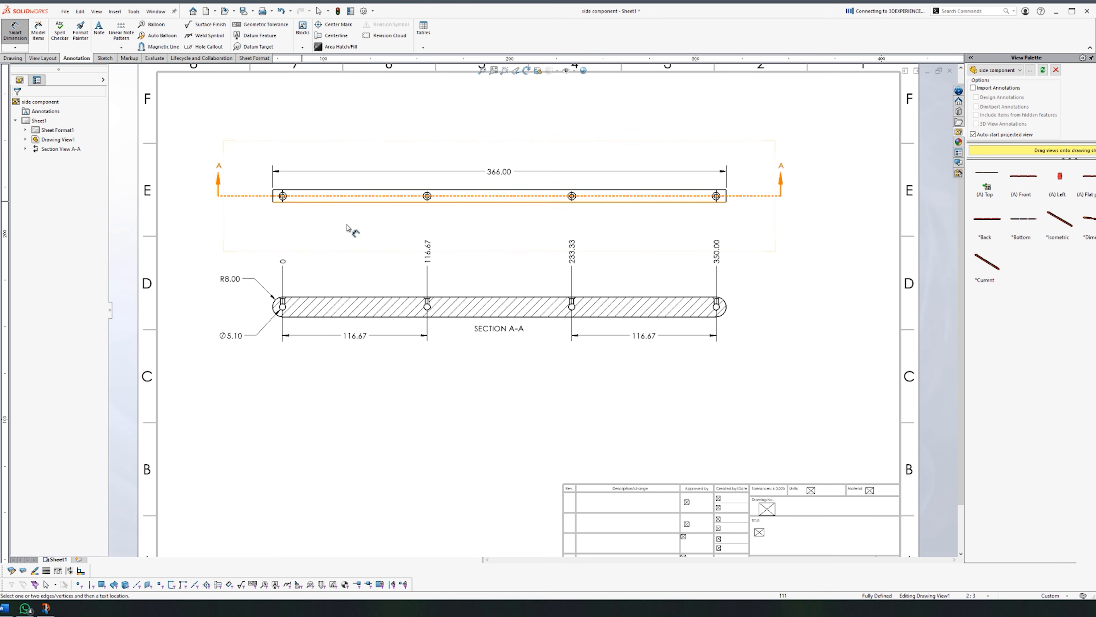
Step: Add the 10.00 overall height dimension
click(224, 46)
click(323, 126)
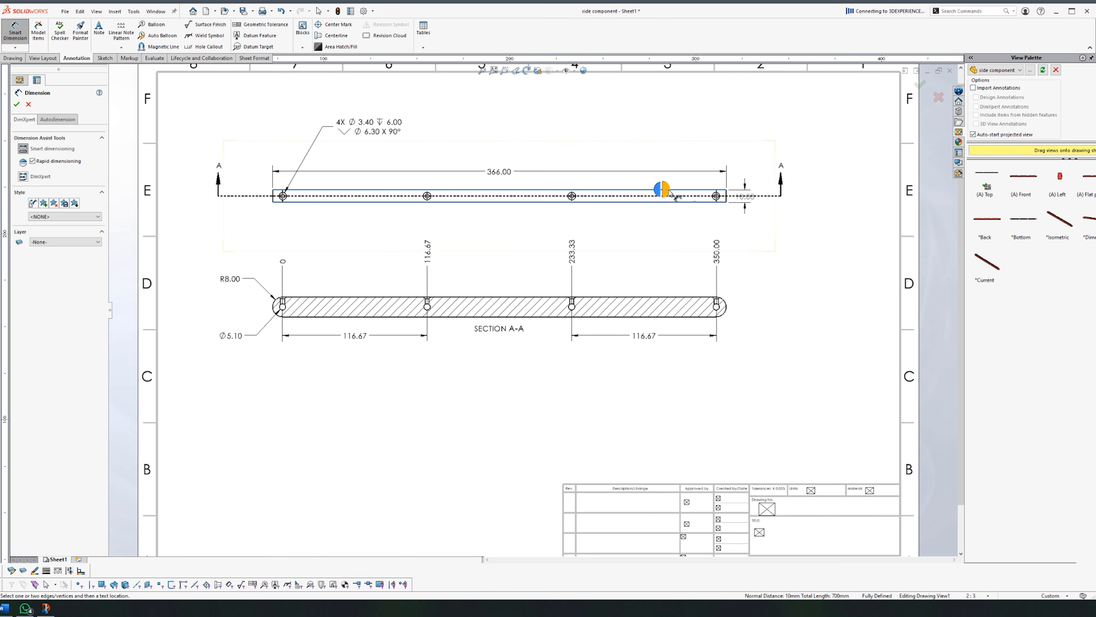
click(669, 190)
scroll(233, 338, down, 2)
scroll(367, 355, down, 2)
Step: Give the Ø5.10 hole diameter a bilateral +0.05/0.00 tolerance
click(401, 322)
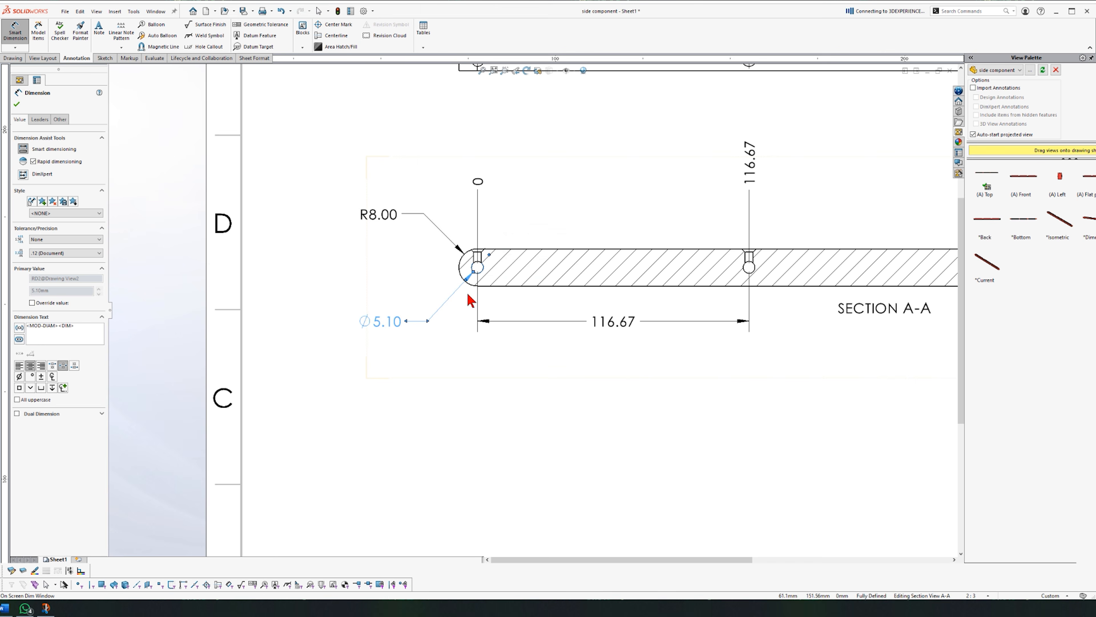
click(497, 221)
click(501, 250)
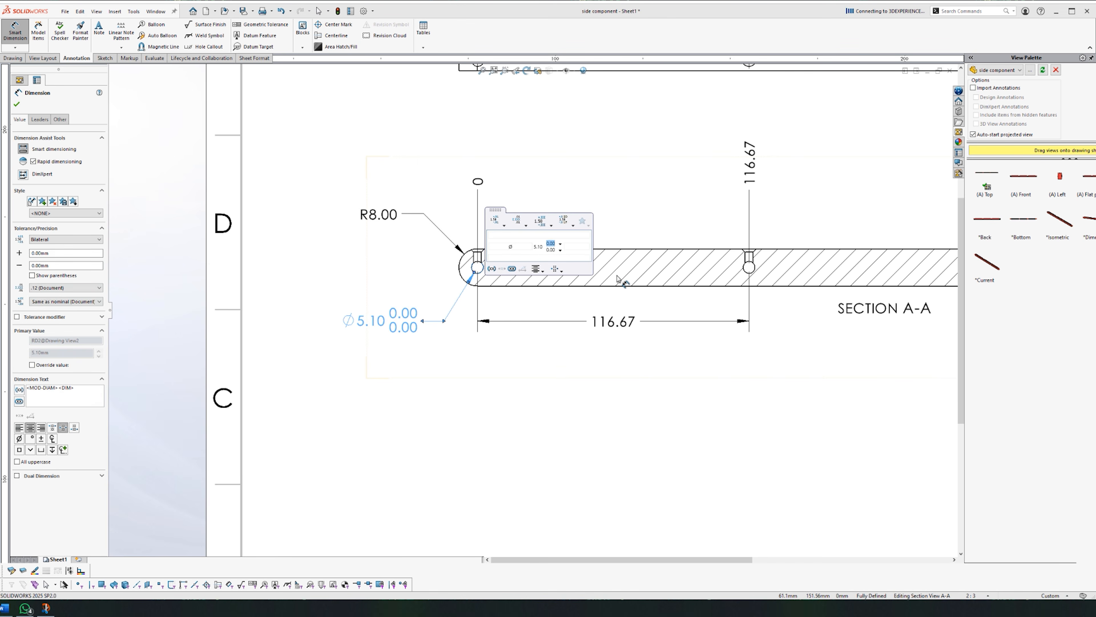
scroll(617, 276, up, 1)
click(425, 425)
scroll(431, 426, up, 5)
scroll(773, 367, down, 2)
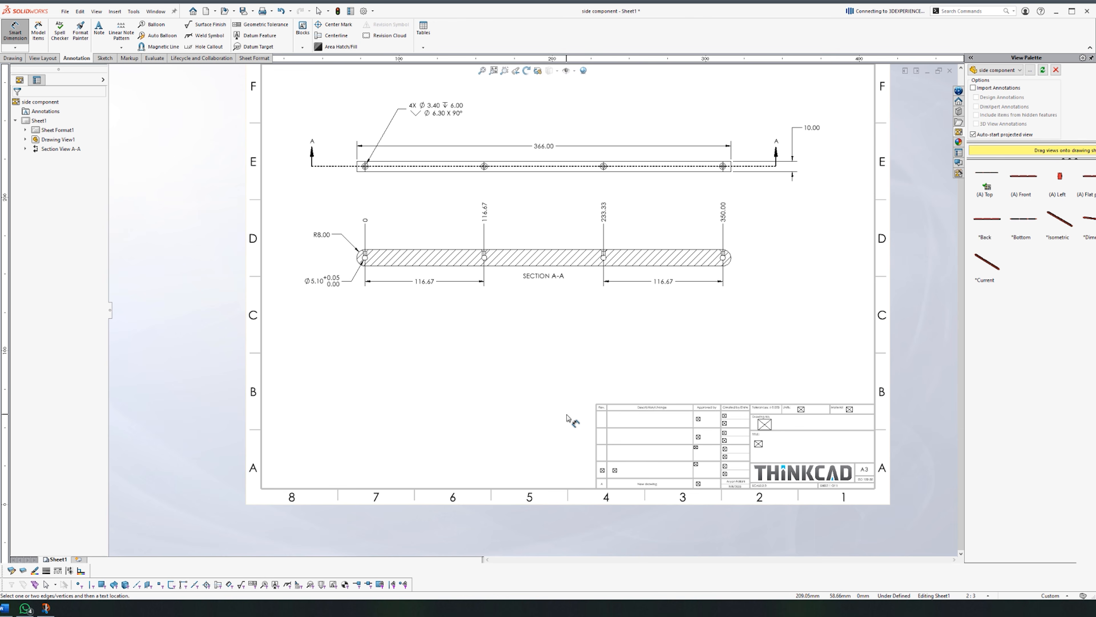
Step: Give the 366.00 length a symmetric ±1.00 tolerance
click(544, 146)
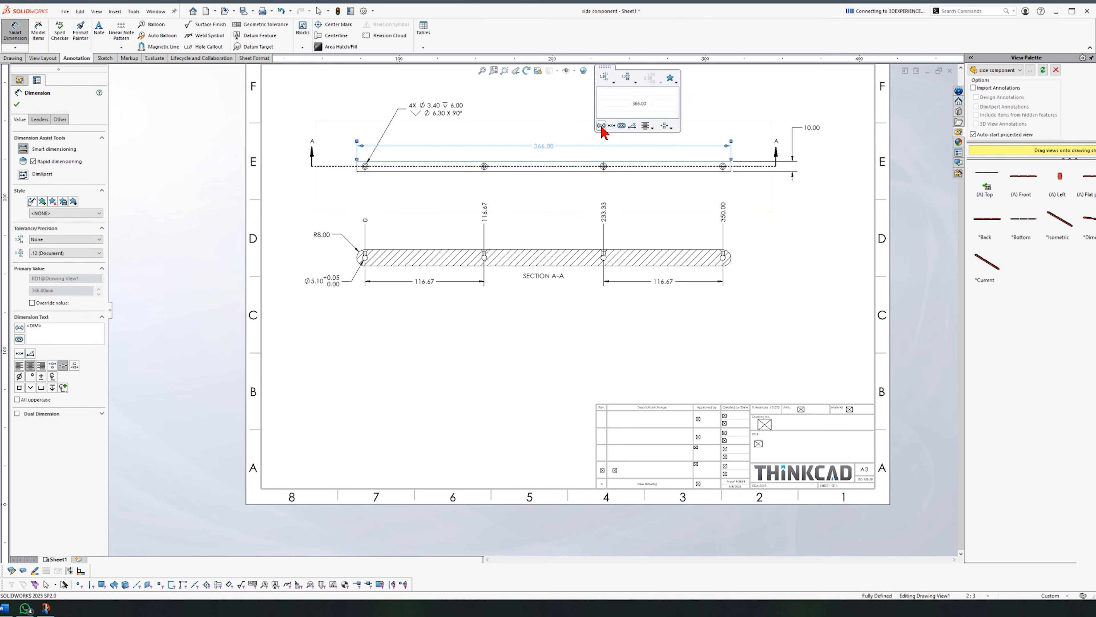
click(613, 82)
click(612, 124)
click(701, 145)
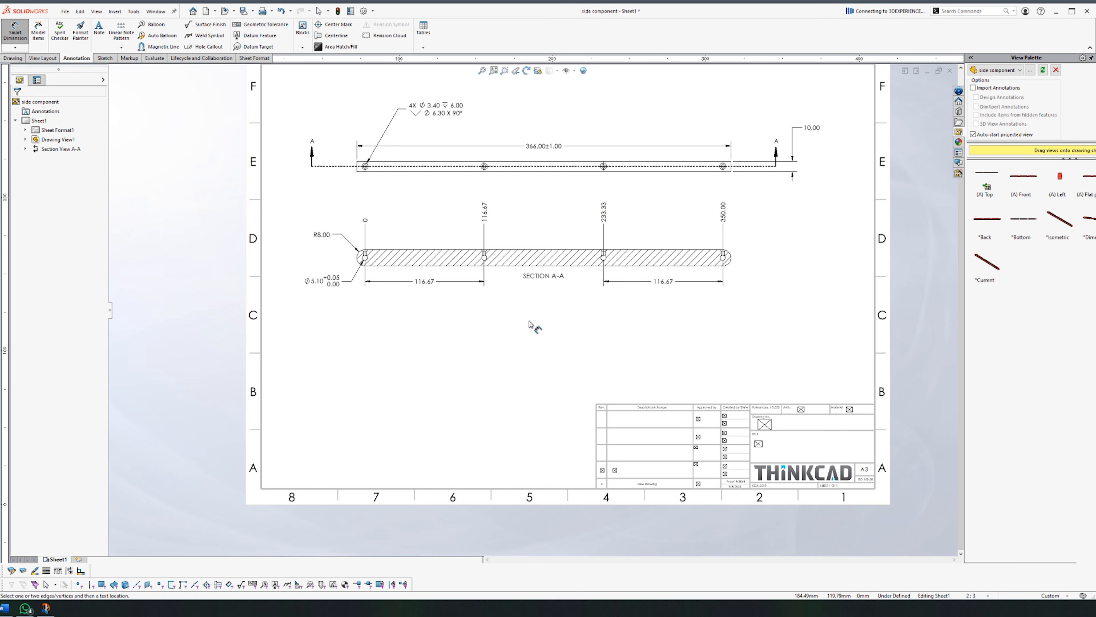
click(424, 281)
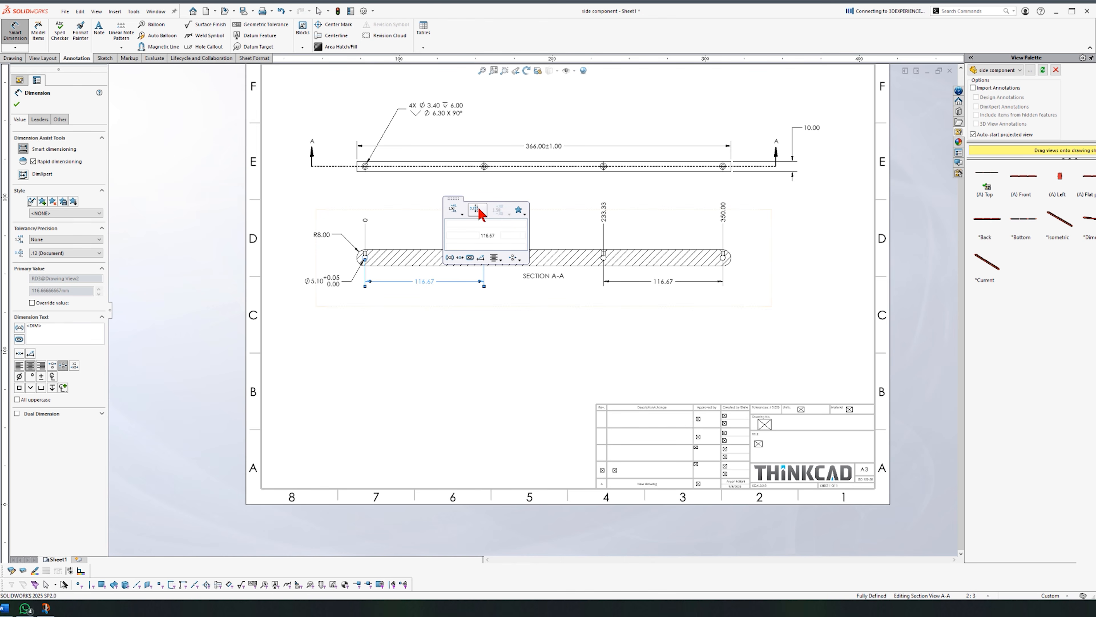
click(419, 412)
scroll(671, 228, up, 2)
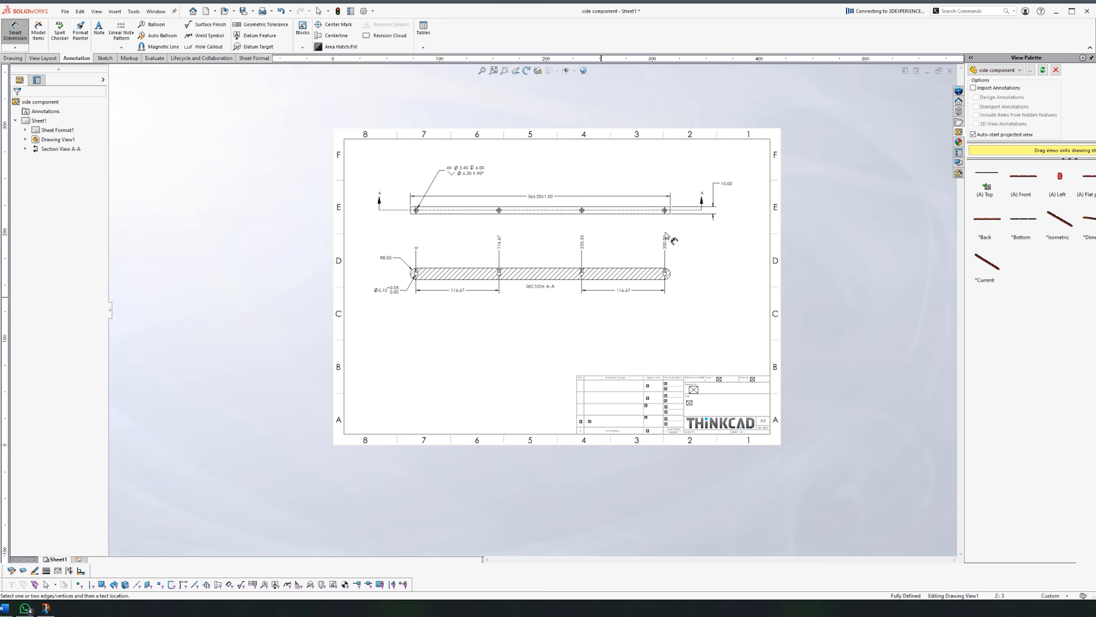
Step: Start the drawing number with TC in the title block
scroll(722, 398, down, 6)
double_click(594, 376)
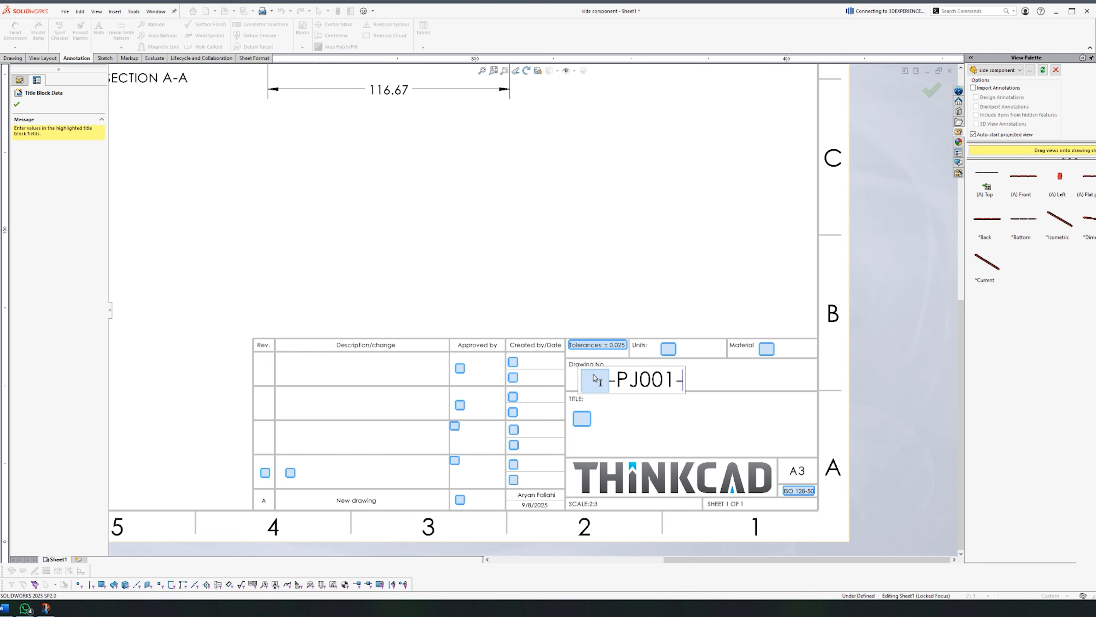
text(TC)
scroll(600, 440, up, 5)
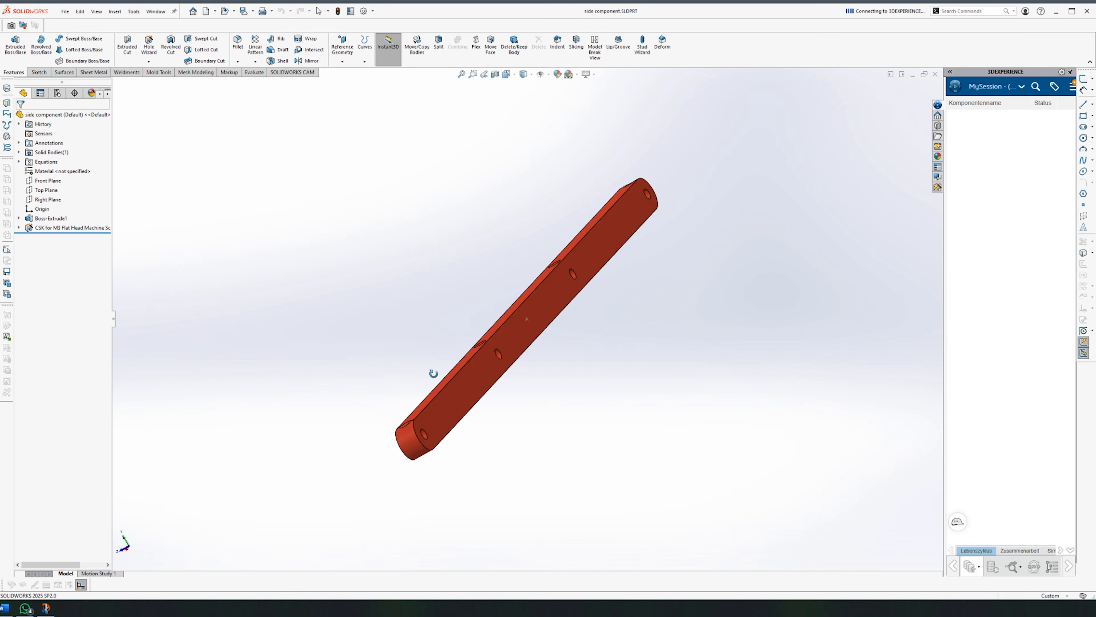
Step: In Rack Final Assembly 2, select the side component bar and edit it in place
mouse_move(431, 371)
middle_down()
mouse_move(543, 284)
mouse_move(504, 335)
mouse_move(514, 318)
mouse_move(526, 343)
mouse_move(469, 356)
mouse_move(497, 409)
middle_up()
key(ctrl+Tab)
scroll(435, 294, down, 8)
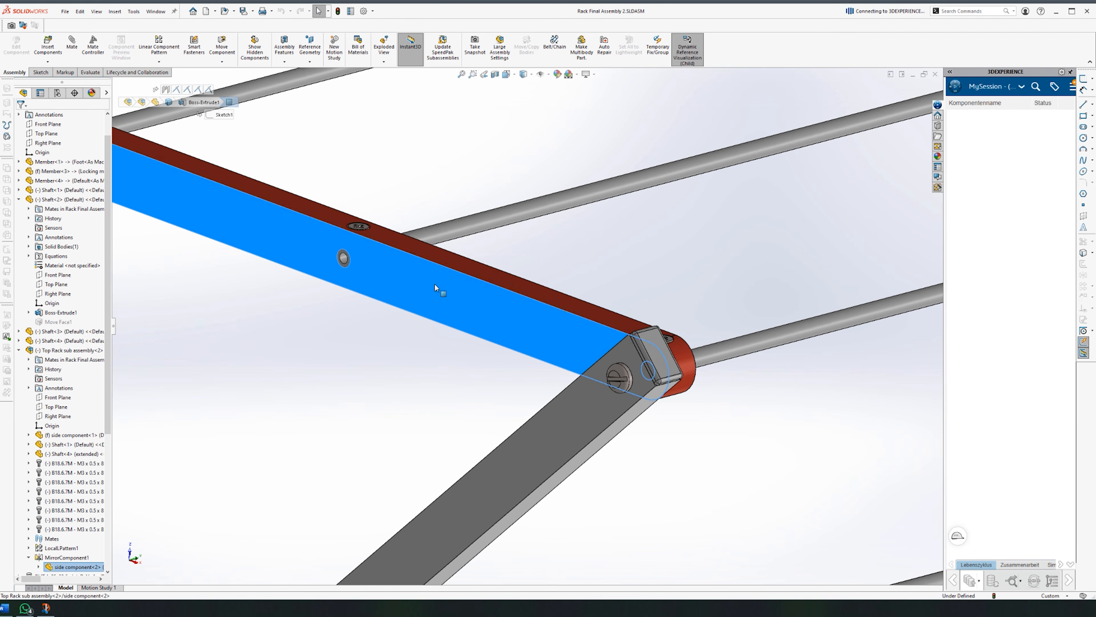
click(435, 285)
click(475, 233)
click(557, 83)
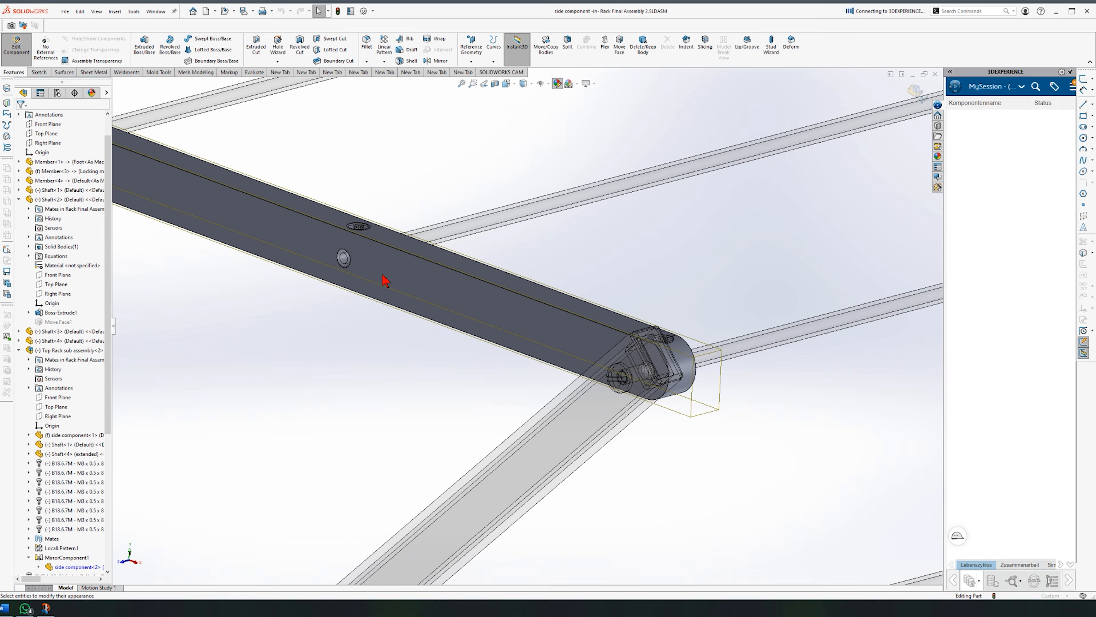
Step: Give the side component's bar face a red (192, 0, 0) appearance
click(482, 268)
click(60, 349)
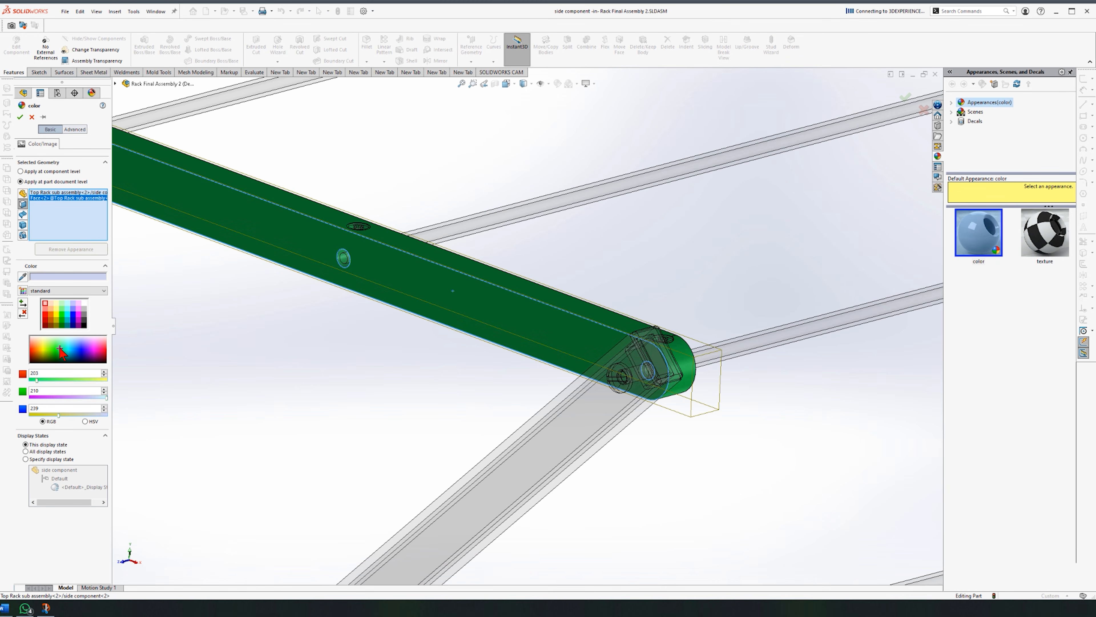
click(42, 193)
key(Delete)
click(44, 314)
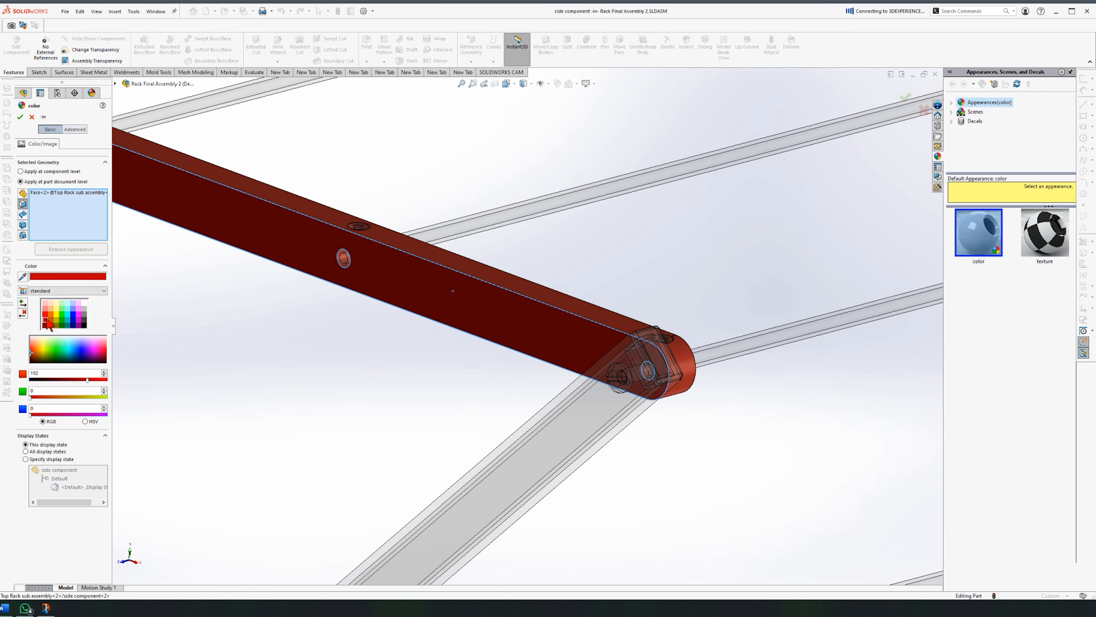
click(20, 117)
Step: Exit Edit Part, save the assembly and return to the side component drawing
click(922, 103)
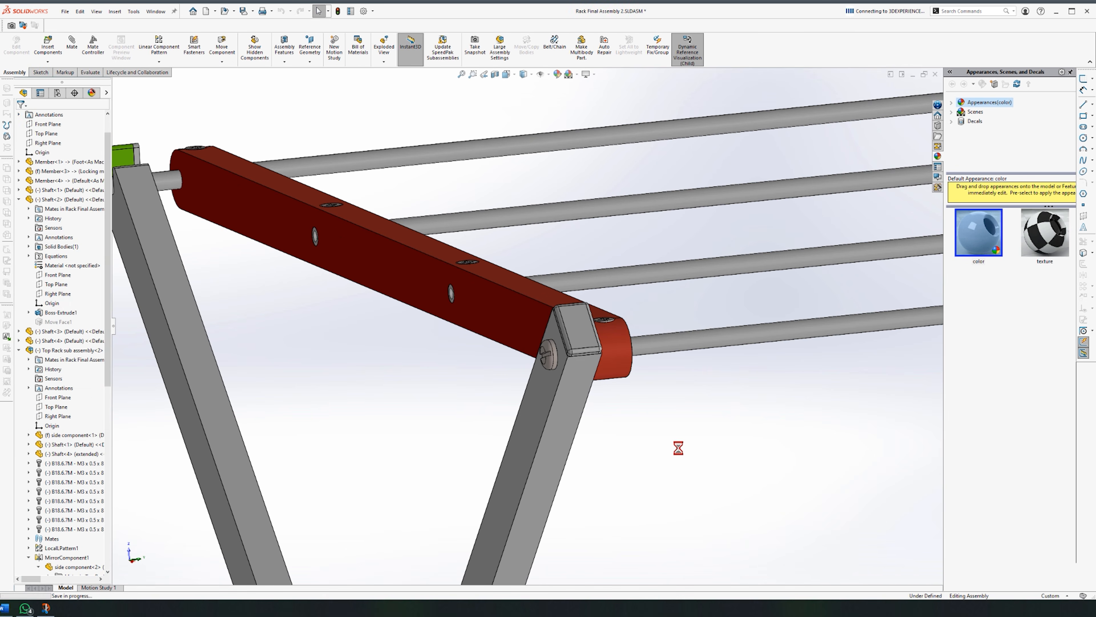
key(ctrl+Tab)
click(537, 334)
Step: Shell the side component part with a 1 mm wall, removing its long front face
key(ctrl+Tab)
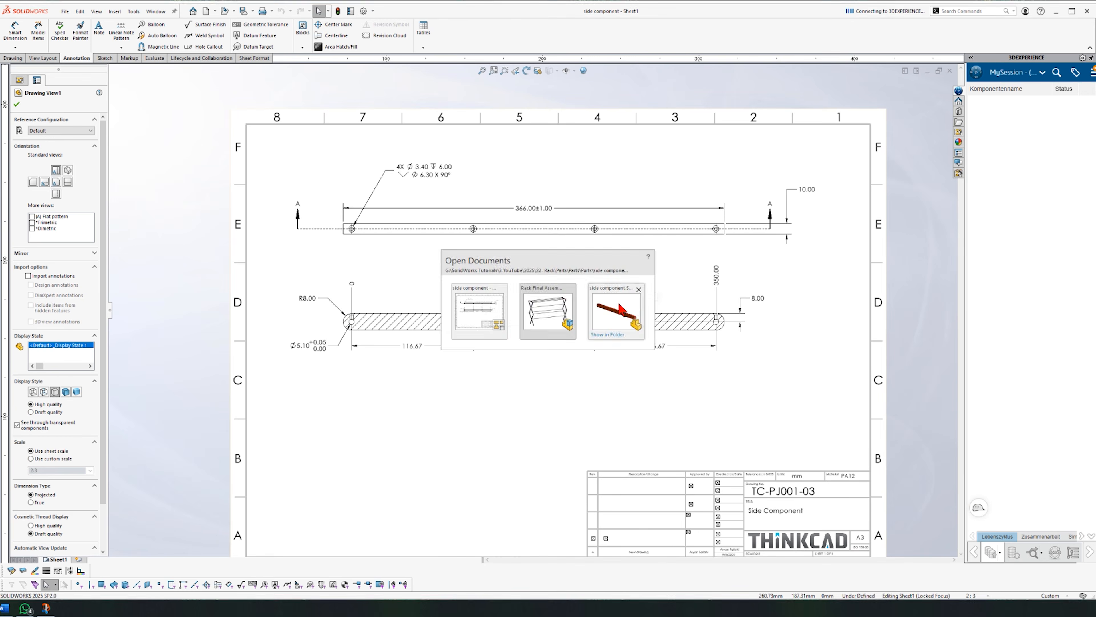
click(617, 311)
click(272, 60)
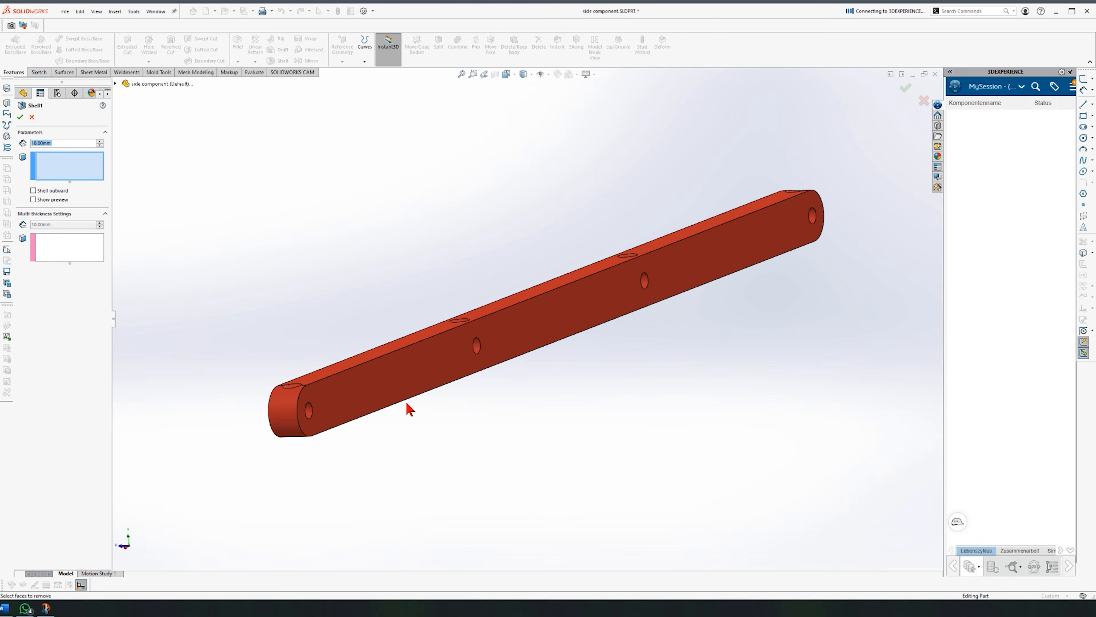
click(403, 388)
text(1)
click(20, 117)
middle_drag(433, 402, 568, 412)
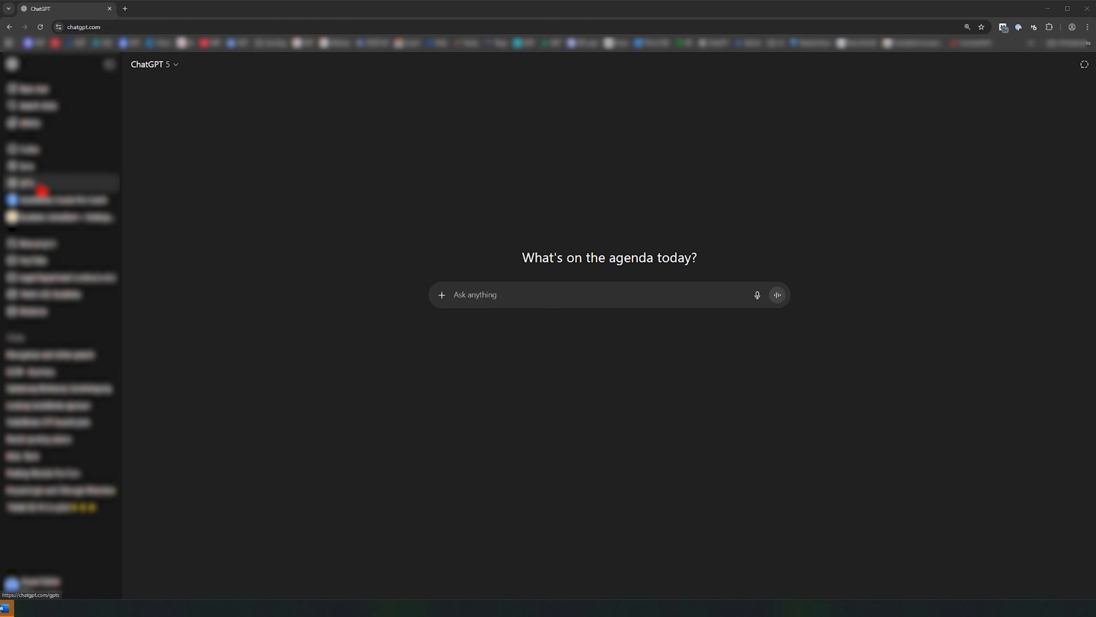
Step: Find SolidWorks Course Pro Coach in the ChatGPT GPTs directory and start a chat with it
click(42, 191)
click(482, 164)
text(solidworks course pro)
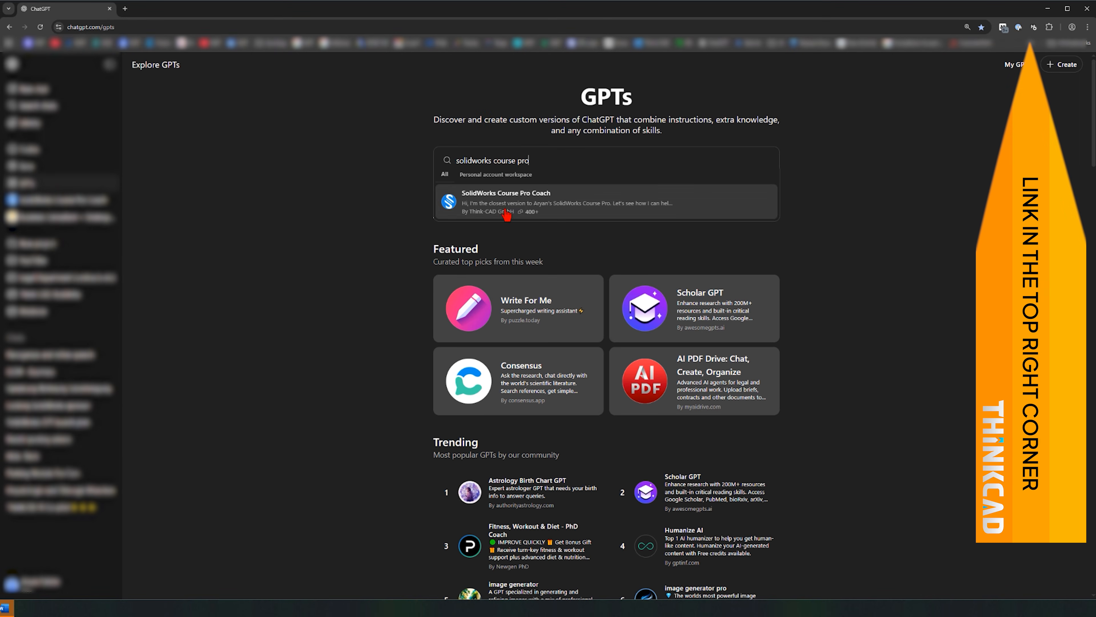
click(509, 211)
click(549, 567)
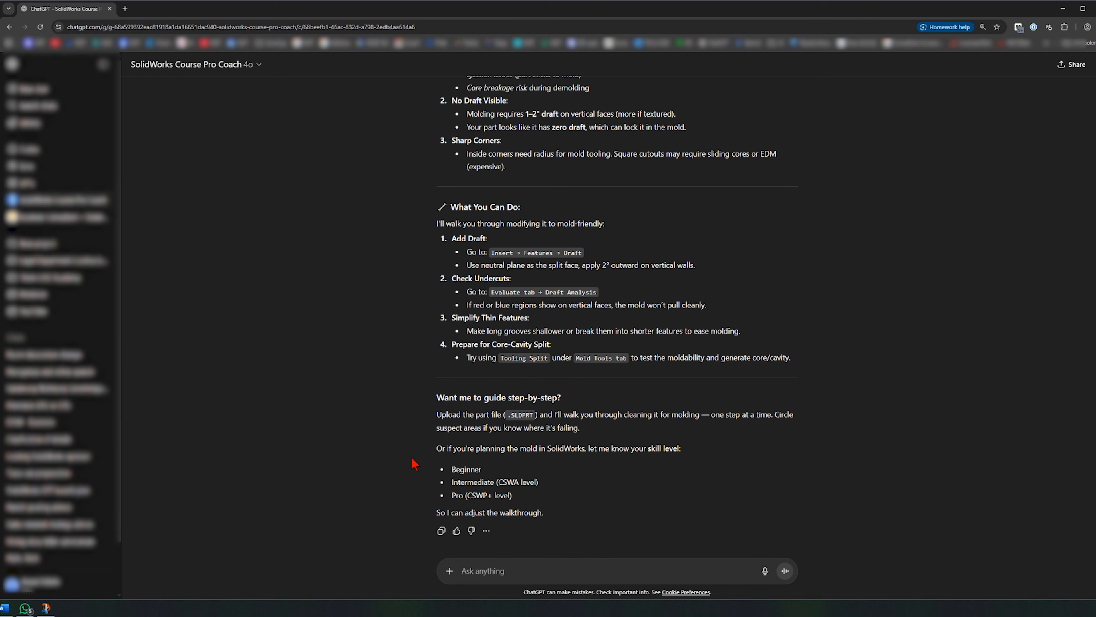
drag(437, 448, 535, 516)
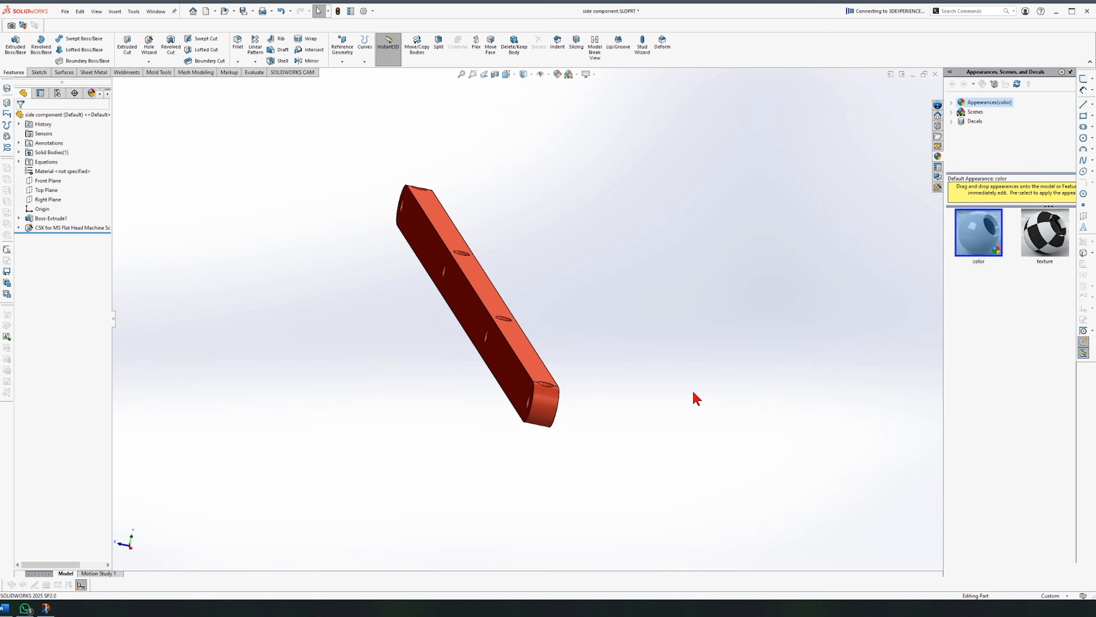
click(464, 313)
Step: Sketch on the bar's flat face, projecting its outline and offsetting rings around the holes
click(453, 281)
click(147, 46)
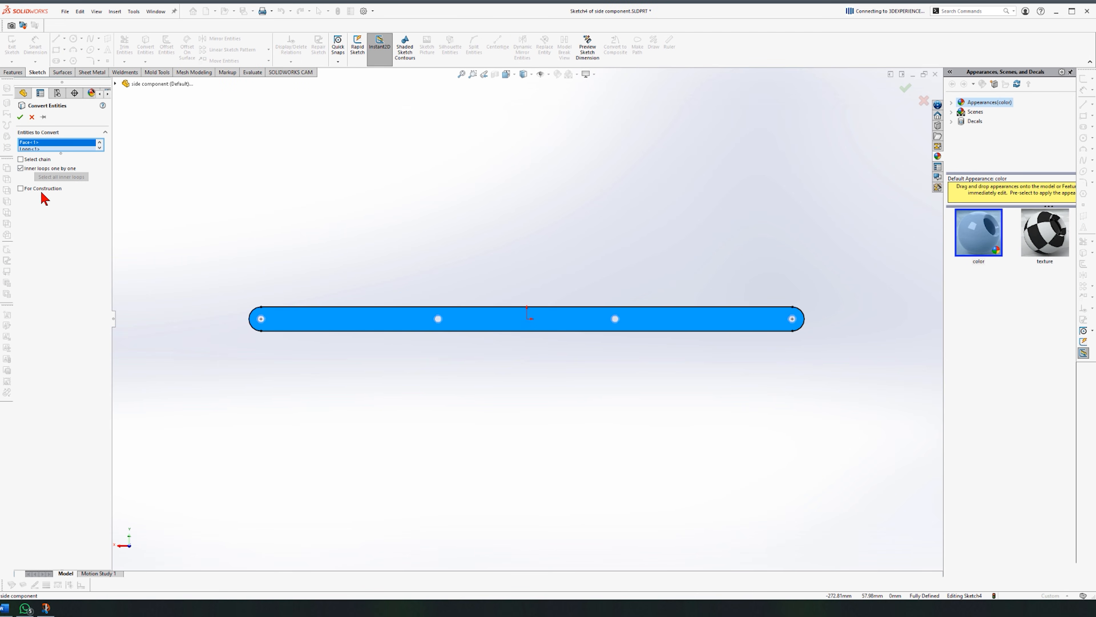
click(20, 117)
scroll(373, 388, down, 6)
scroll(432, 345, up, 1)
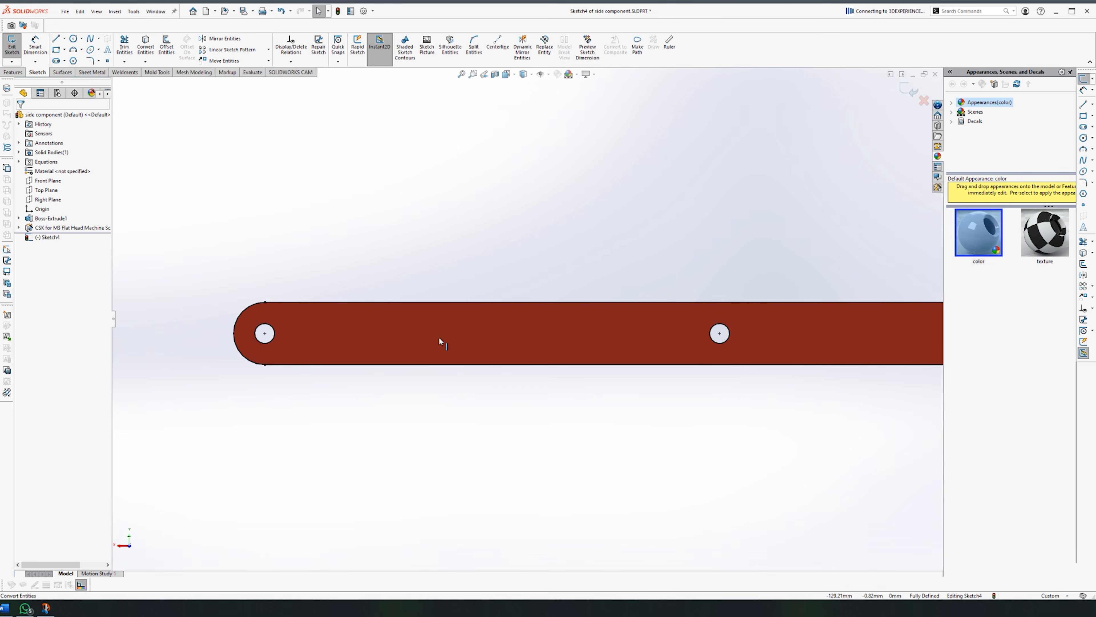
click(164, 48)
click(716, 324)
scroll(734, 330, up, 5)
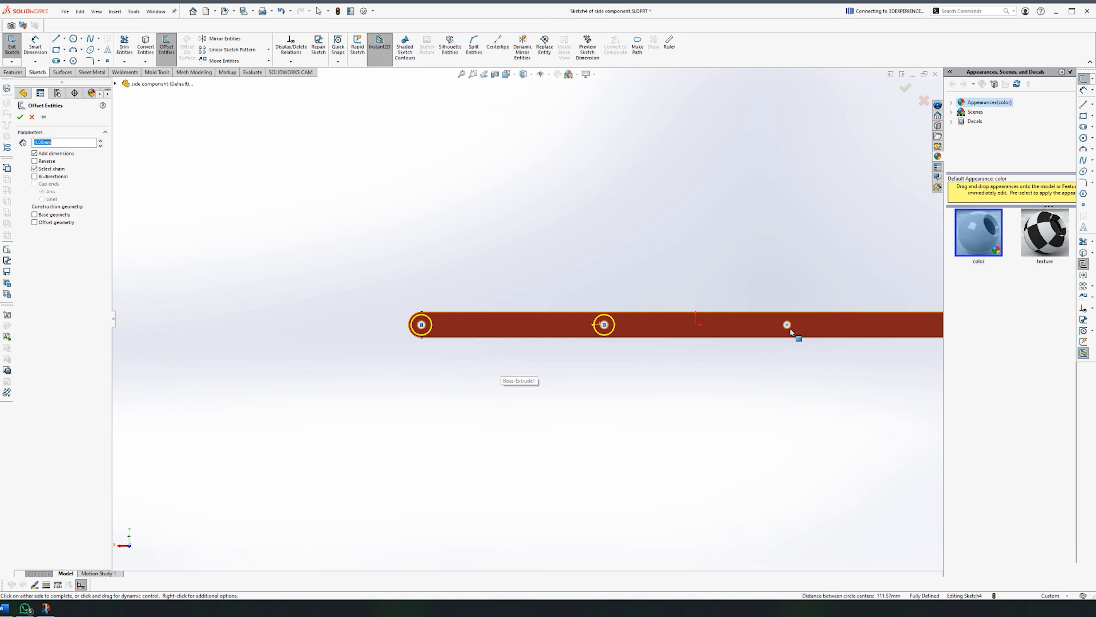
click(790, 327)
scroll(793, 332, up, 1)
click(833, 318)
key(Return)
scroll(591, 333, down, 3)
Step: Draw a rectangle along the bar from the left end arc to the right end arc
click(57, 50)
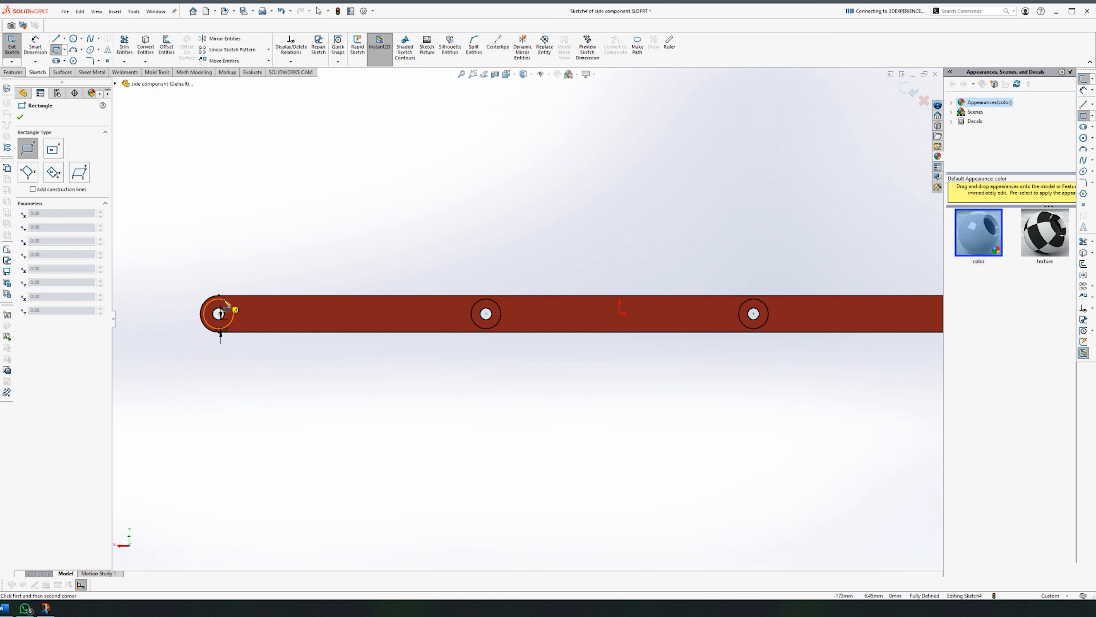
click(219, 296)
scroll(224, 300, up, 3)
scroll(859, 316, down, 4)
click(757, 333)
key(Escape)
scroll(751, 341, up, 4)
Step: Try a cut and an extrusion from the sketch, then cancel both
middle_drag(219, 403, 462, 349)
scroll(455, 352, down, 4)
click(16, 71)
click(126, 45)
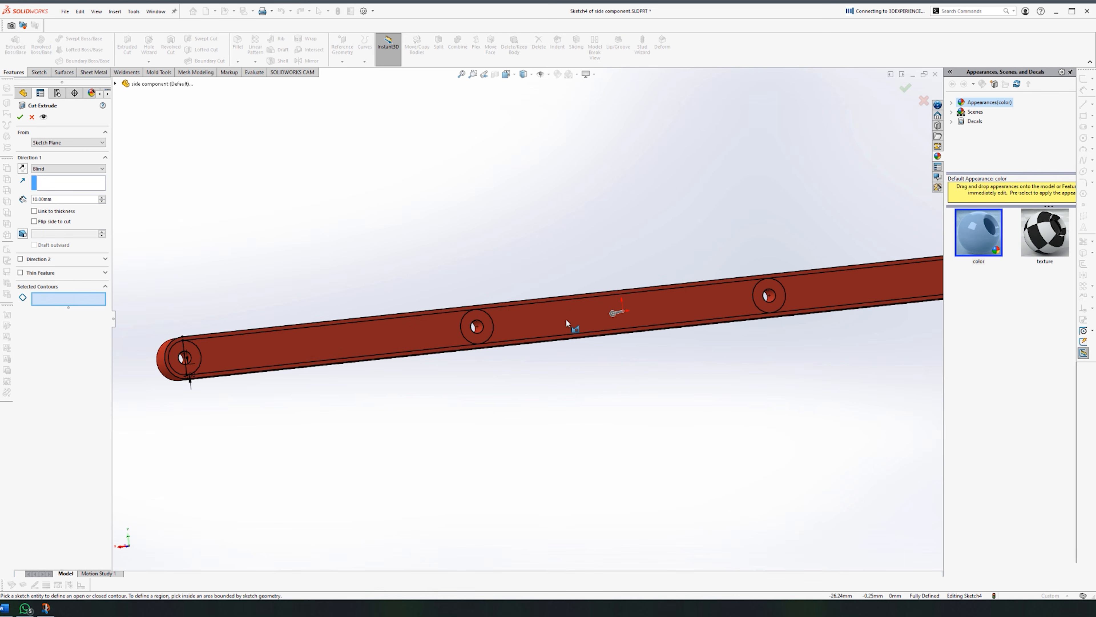
middle_drag(566, 323, 486, 366)
key(Escape)
scroll(662, 248, up, 2)
click(15, 45)
key(Escape)
key(space)
click(611, 377)
scroll(216, 320, down, 7)
Step: Draw vertical lines across the hole circles to divide the pocket sketch
click(1083, 241)
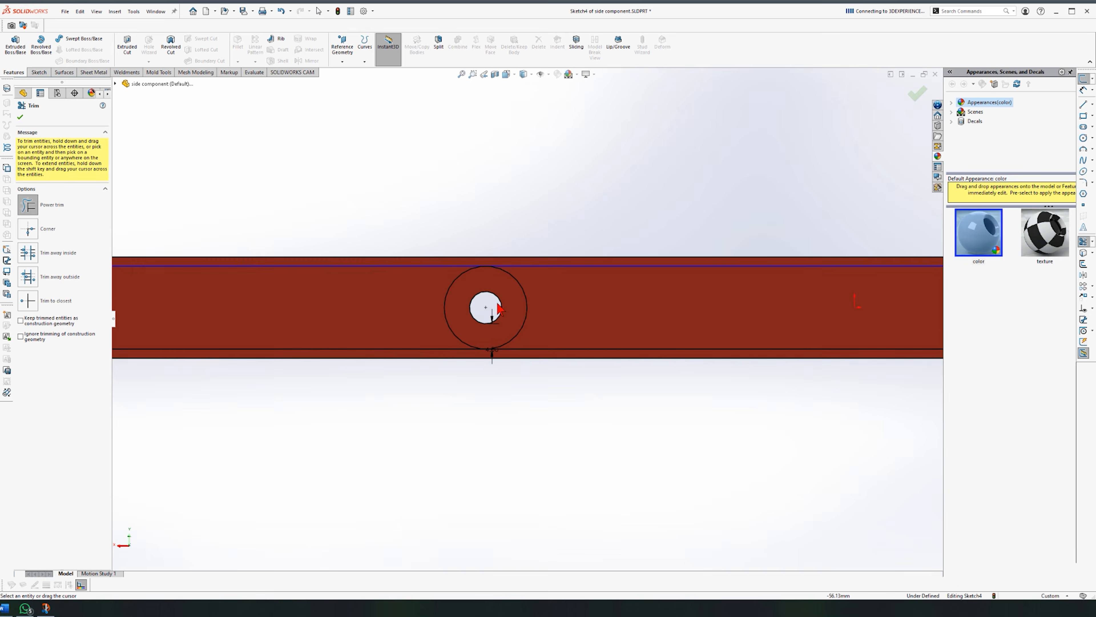
key(Escape)
key(l)
click(484, 250)
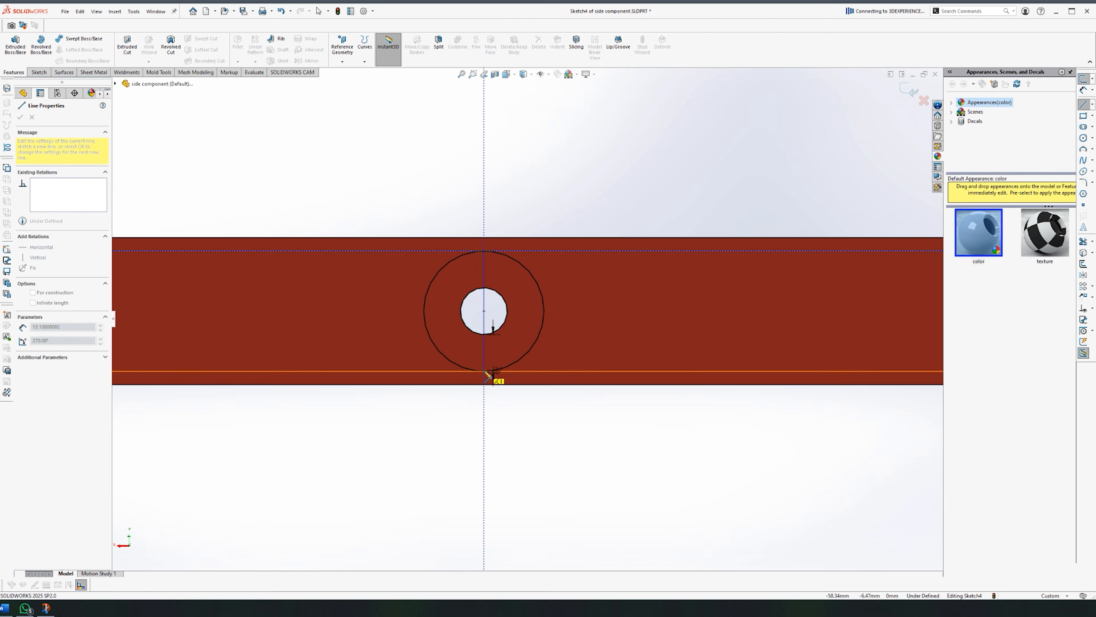
click(484, 371)
scroll(484, 371, up, 5)
click(673, 291)
click(673, 340)
key(Escape)
scroll(588, 282, down, 2)
Step: Trim away the unwanted circle and line segments at the holes and bar ends
click(1084, 242)
drag(575, 286, 534, 317)
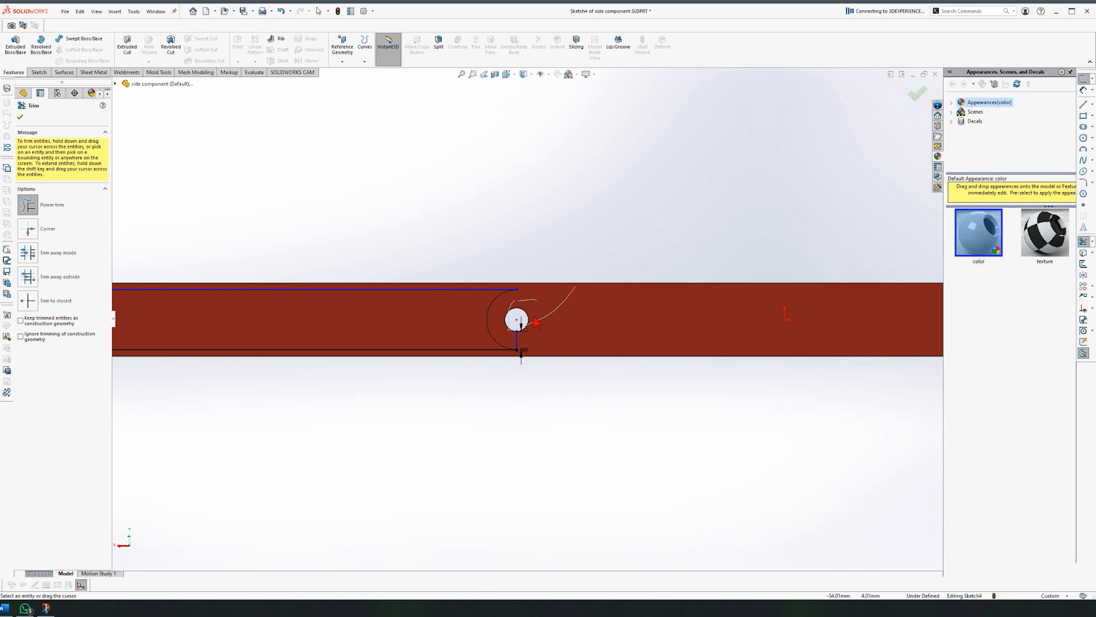
scroll(534, 316, up, 4)
scroll(337, 322, down, 6)
drag(257, 287, 362, 332)
scroll(363, 332, up, 6)
scroll(691, 307, down, 6)
drag(722, 294, 638, 333)
key(Escape)
scroll(286, 276, up, 8)
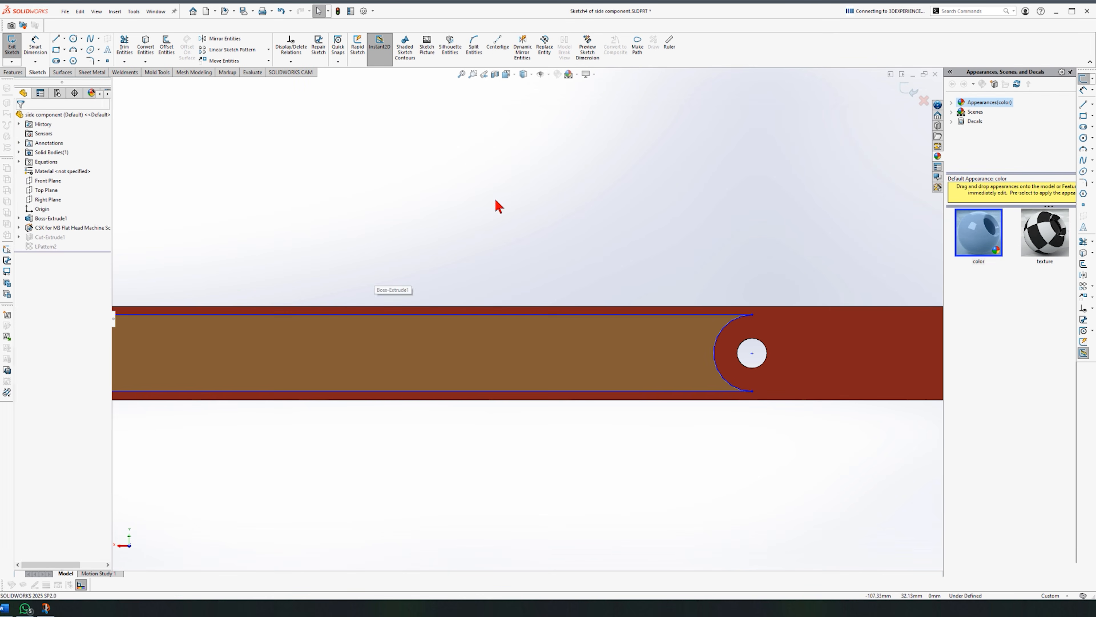
Step: Round the pocket corners with radius 1 sketch fillets and exit the sketch
click(1083, 182)
text(1)
click(753, 391)
scroll(753, 391, up, 4)
click(308, 317)
click(307, 355)
right_click(311, 375)
scroll(312, 374, up, 5)
Step: Set LPattern2's spacing to 116.67 and save the part
click(905, 89)
click(906, 88)
click(46, 247)
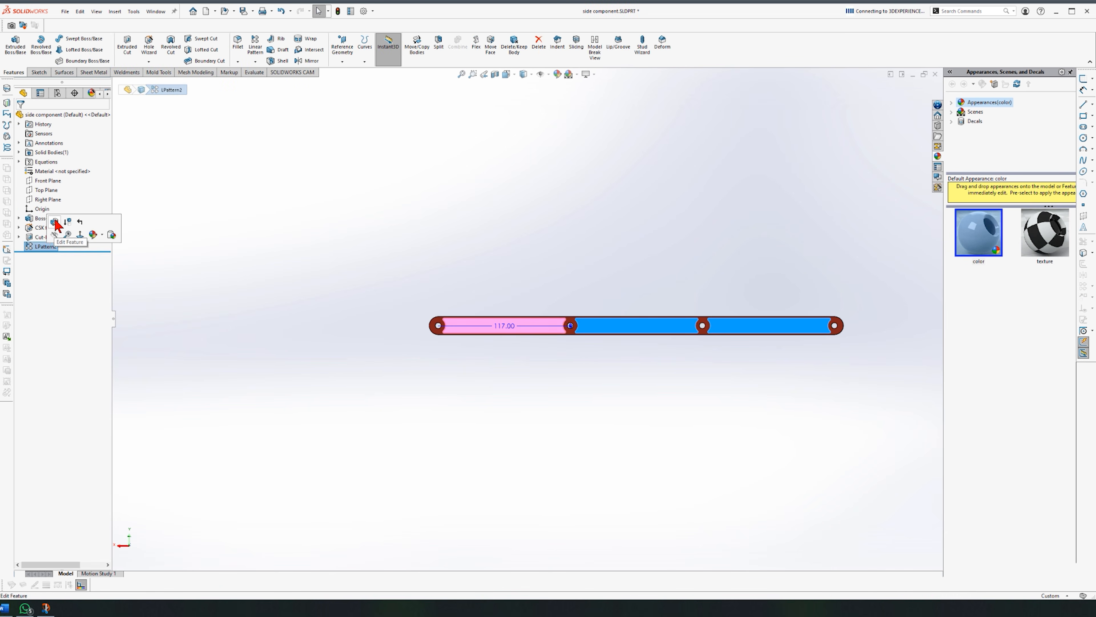
click(56, 222)
double_click(57, 177)
text(116.67)
key(Return)
key(Return)
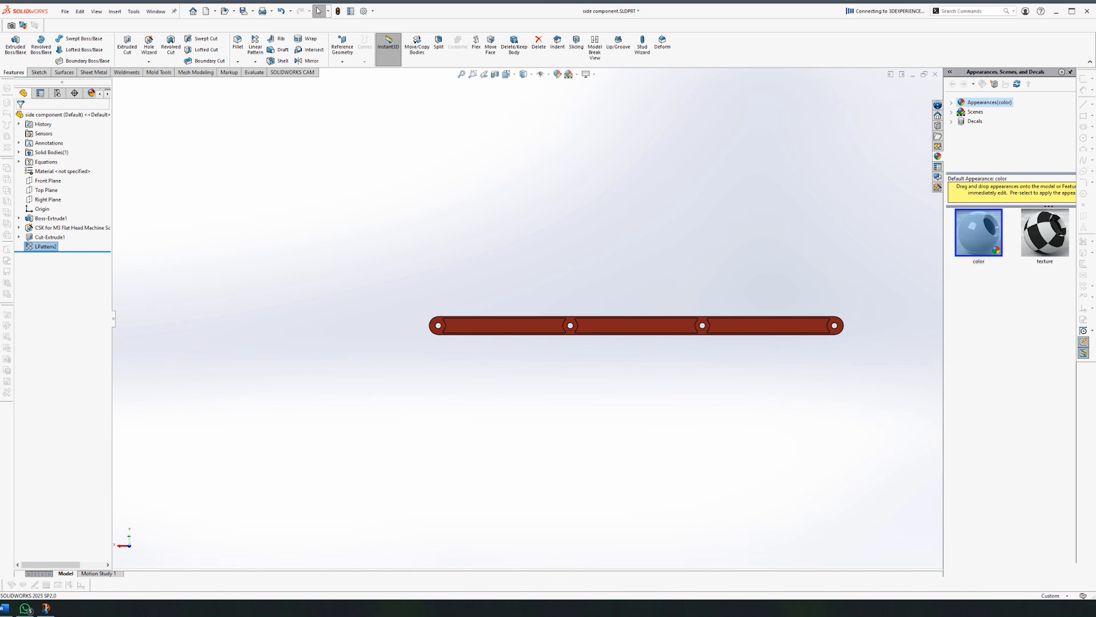
key(ctrl+s)
Step: Rotate the side component and display it as a hidden-lines wireframe
scroll(824, 339, down, 9)
scroll(615, 347, up, 5)
click(605, 406)
middle_drag(604, 406, 487, 418)
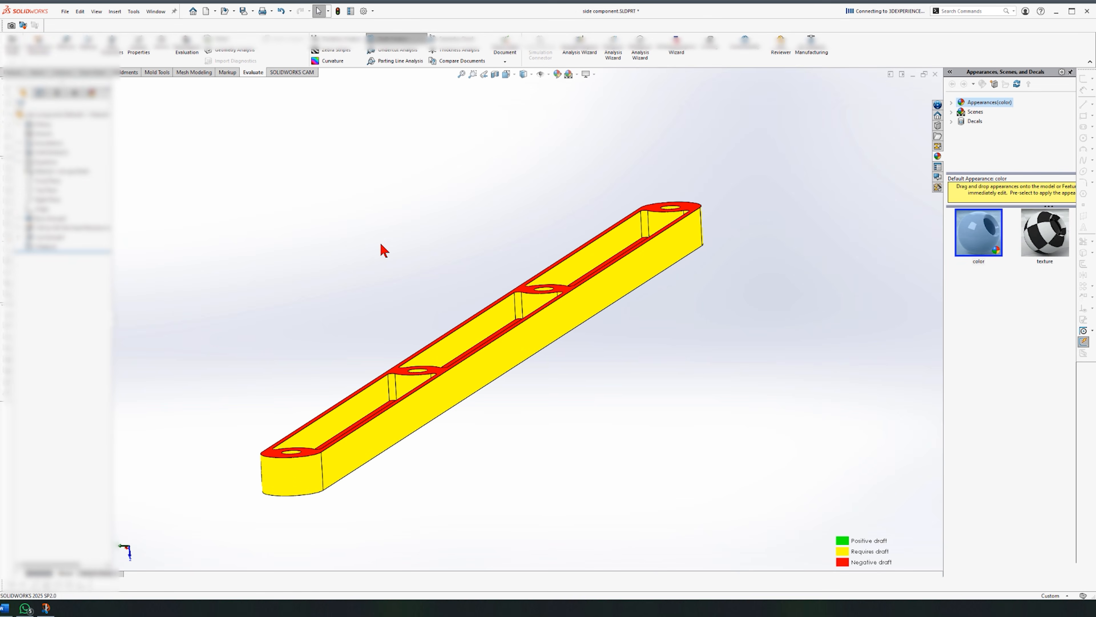
click(531, 74)
click(521, 110)
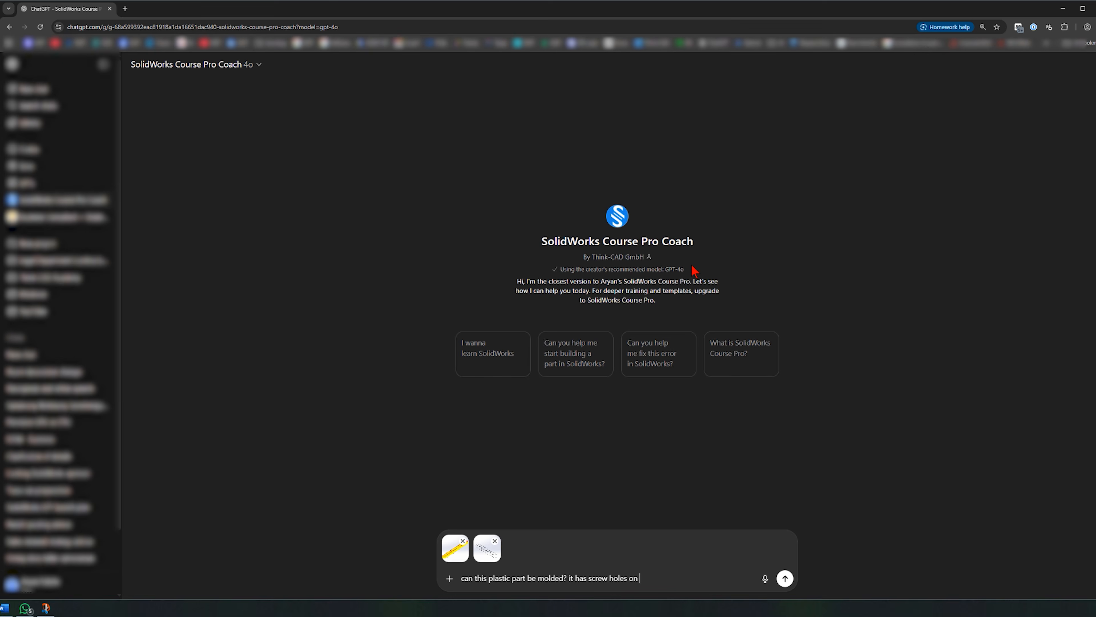
Step: Finish the molding question with 'its side' and send it with both screenshots
text(its side)
key(Return)
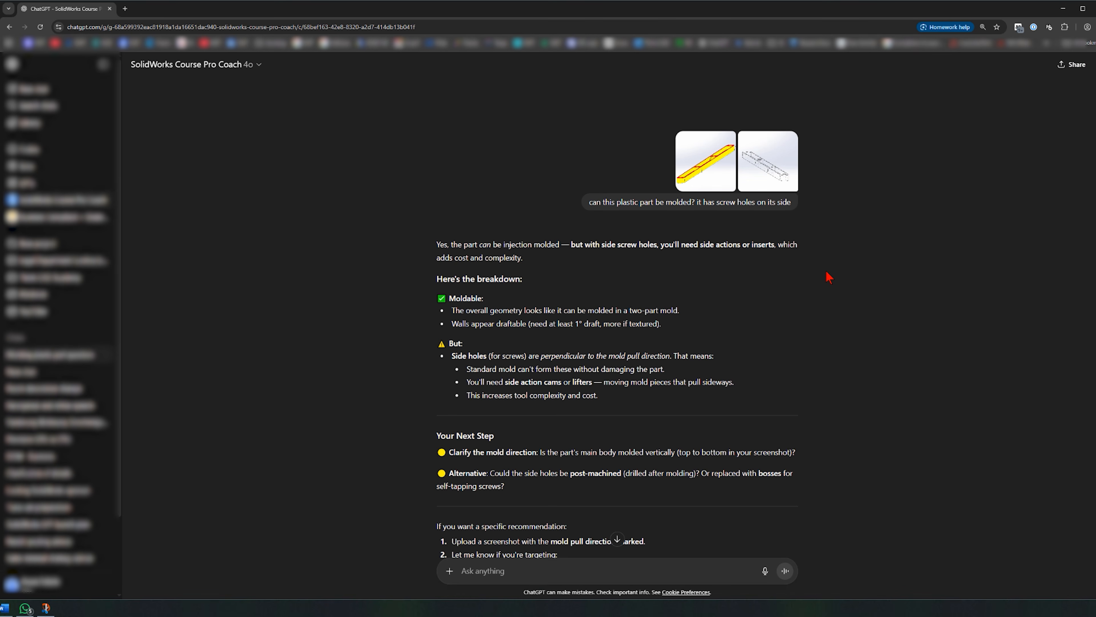
scroll(829, 277, down, 2)
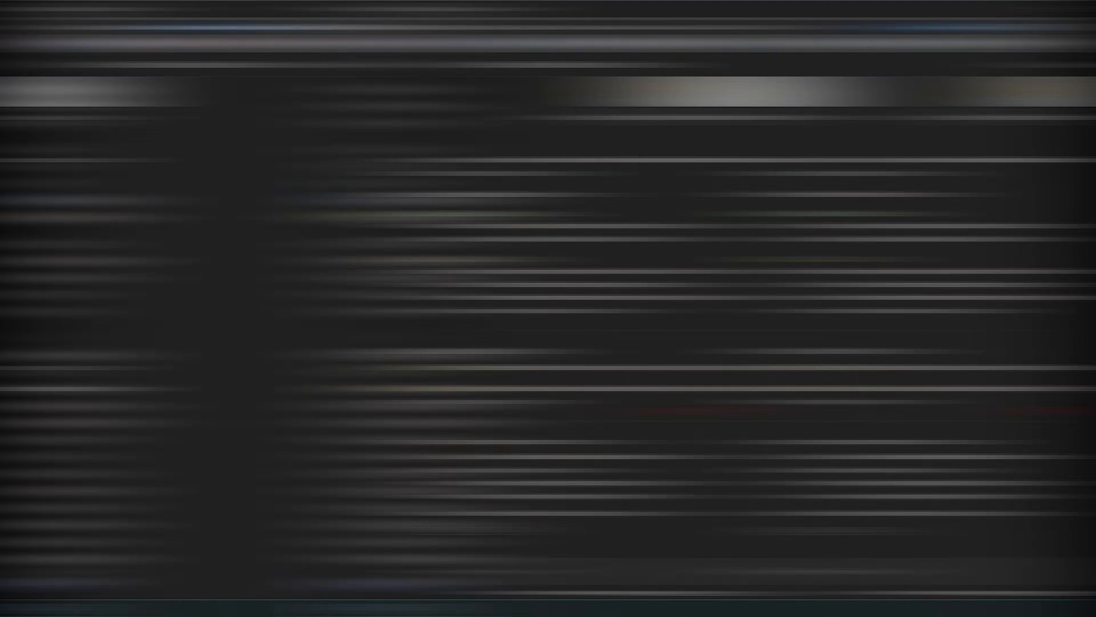
key(ctrl+Tab)
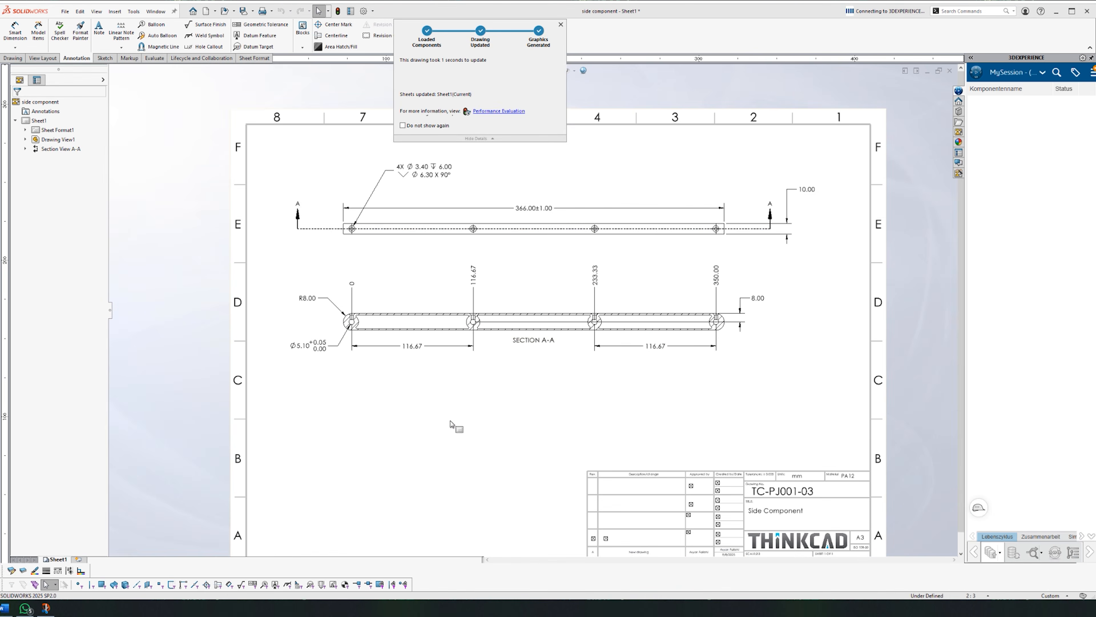
Step: Change the display style of the drawing's top view
scroll(470, 322, down, 5)
scroll(470, 321, up, 5)
scroll(566, 402, down, 5)
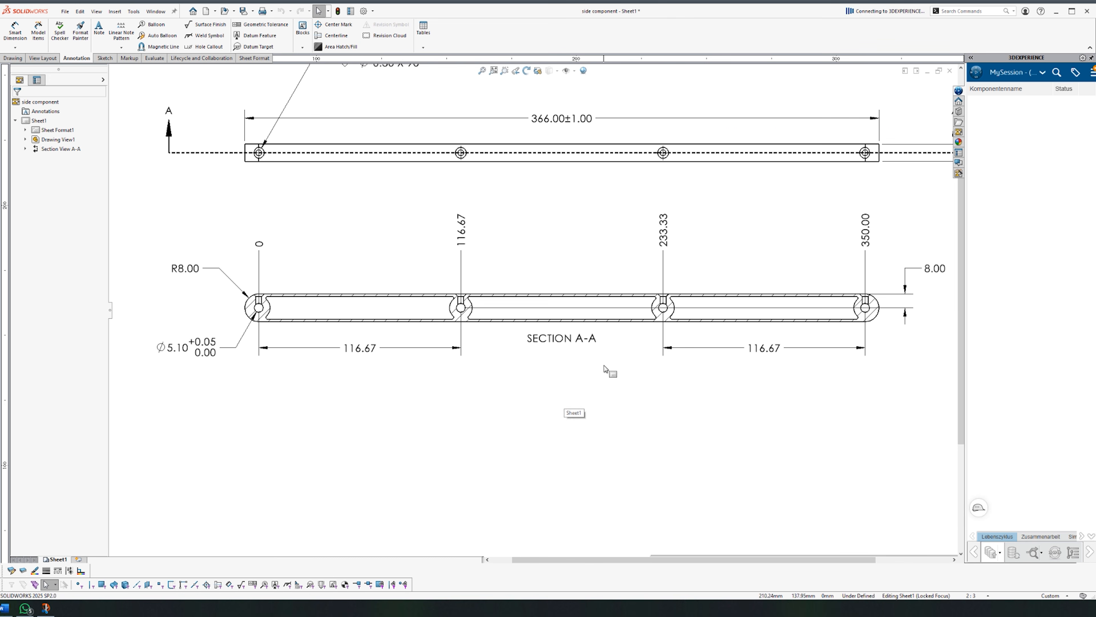
click(588, 174)
click(49, 393)
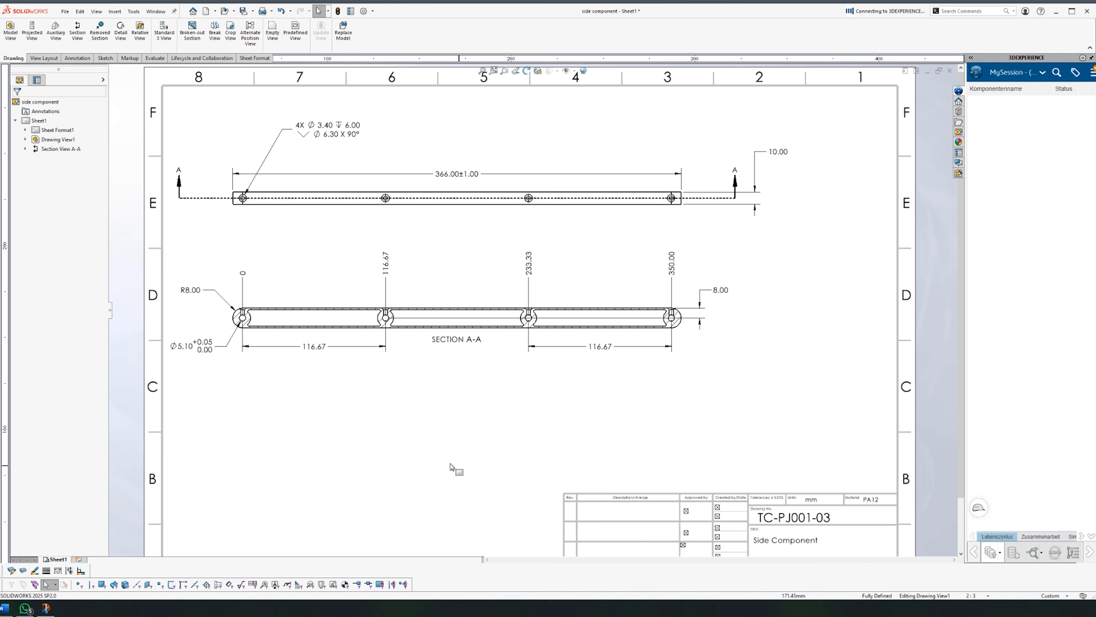
Step: Dimension Section A-A with R6.55 and R1.00 radii, a 1.45 wall and 106.43 length
key(d)
scroll(399, 323, down, 8)
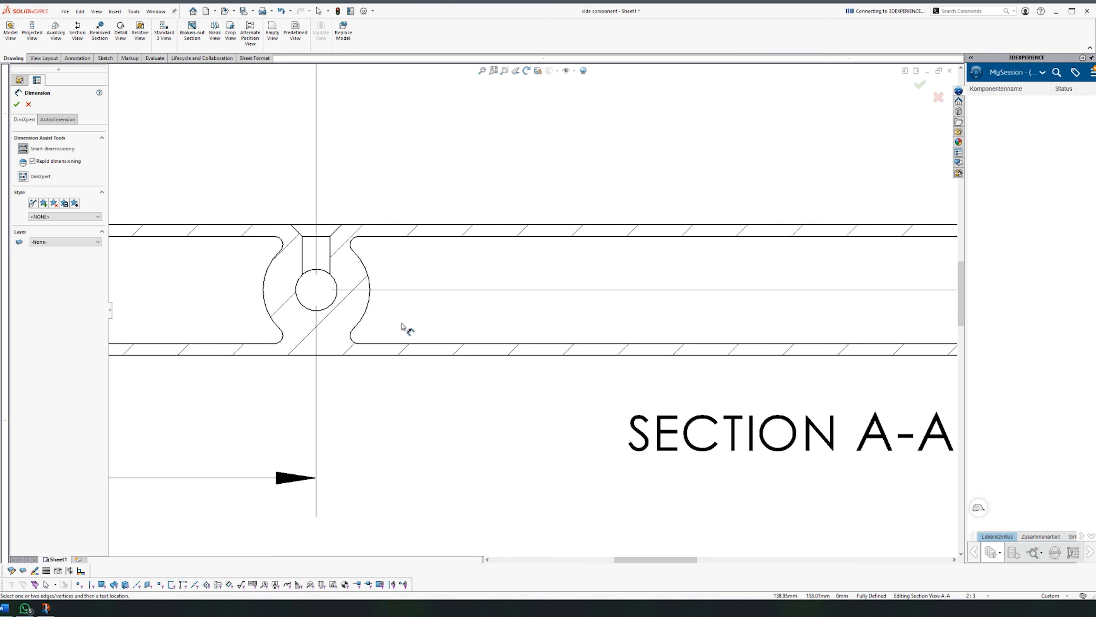
click(366, 268)
click(371, 267)
click(283, 244)
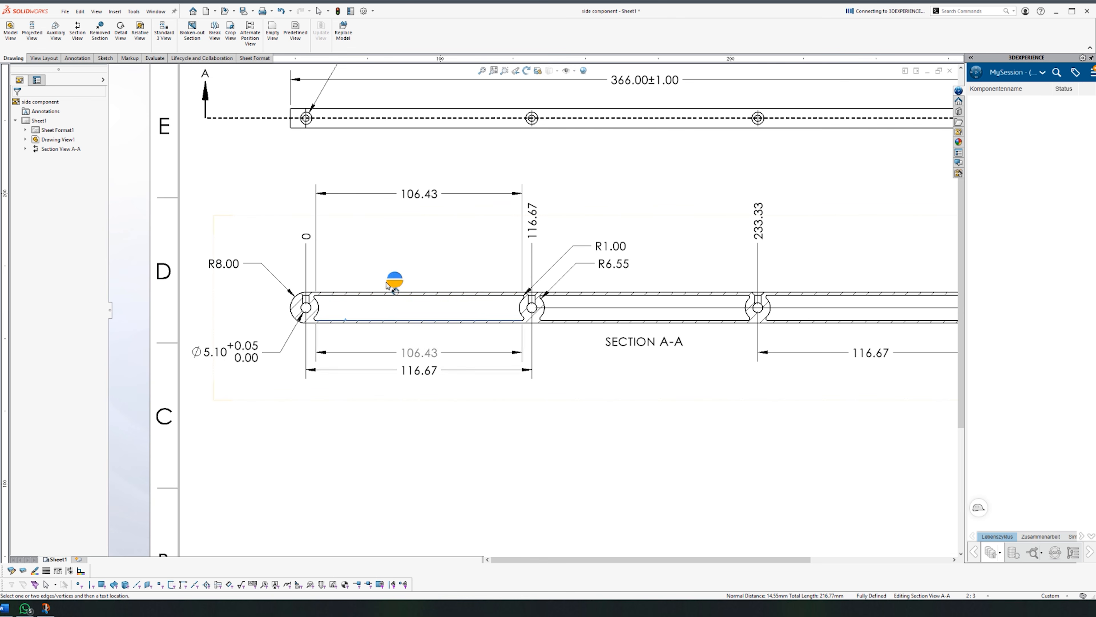
click(373, 294)
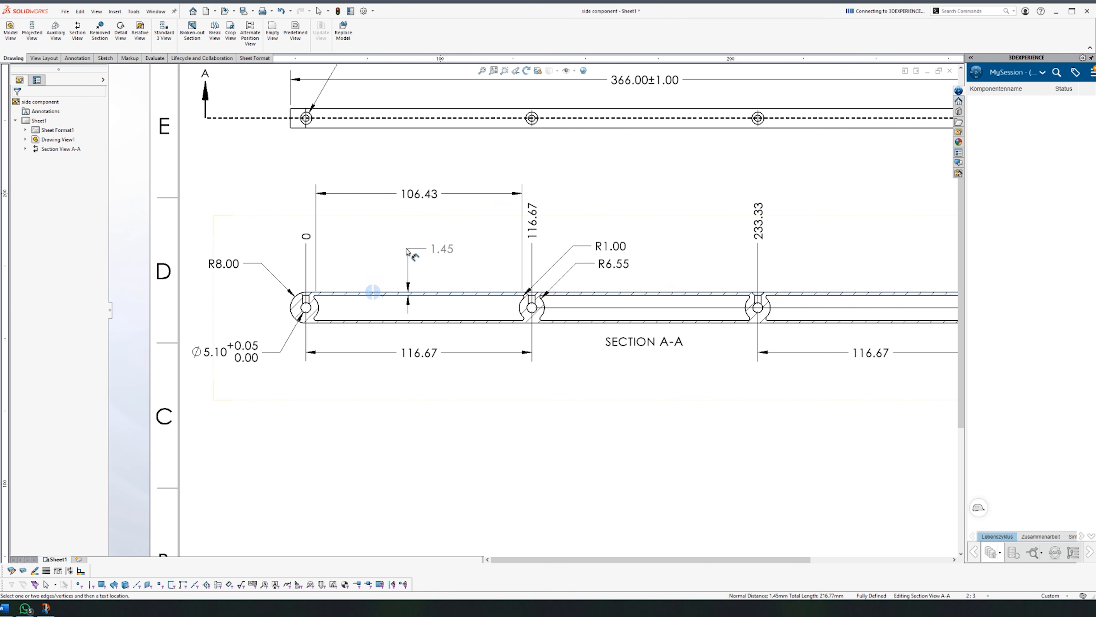
click(444, 442)
key(Escape)
scroll(543, 453, up, 2)
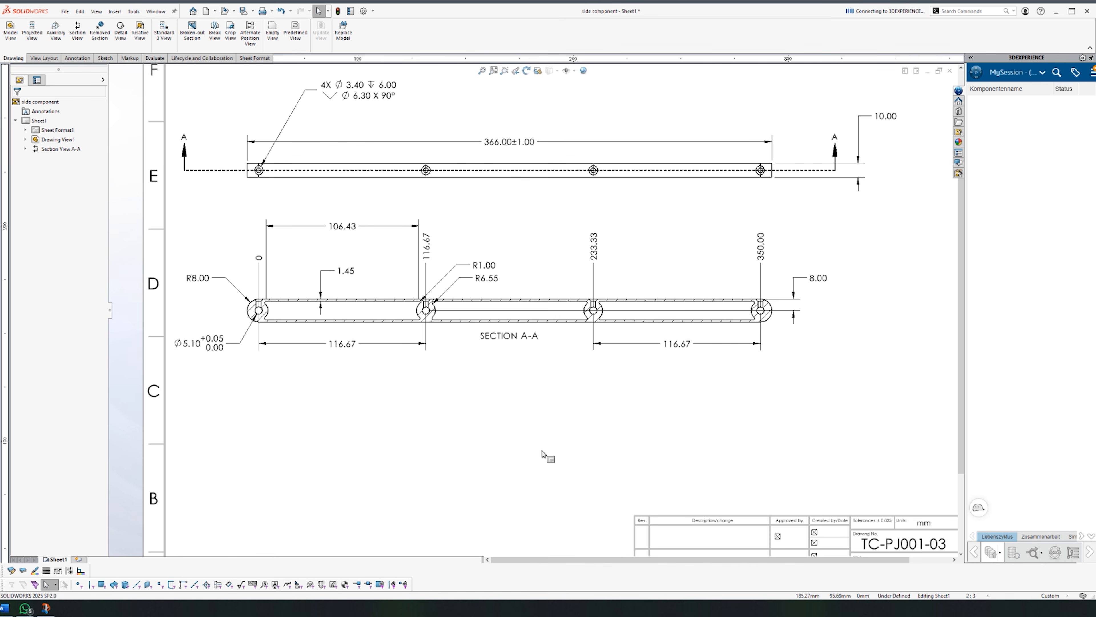
scroll(843, 337, down, 3)
click(43, 58)
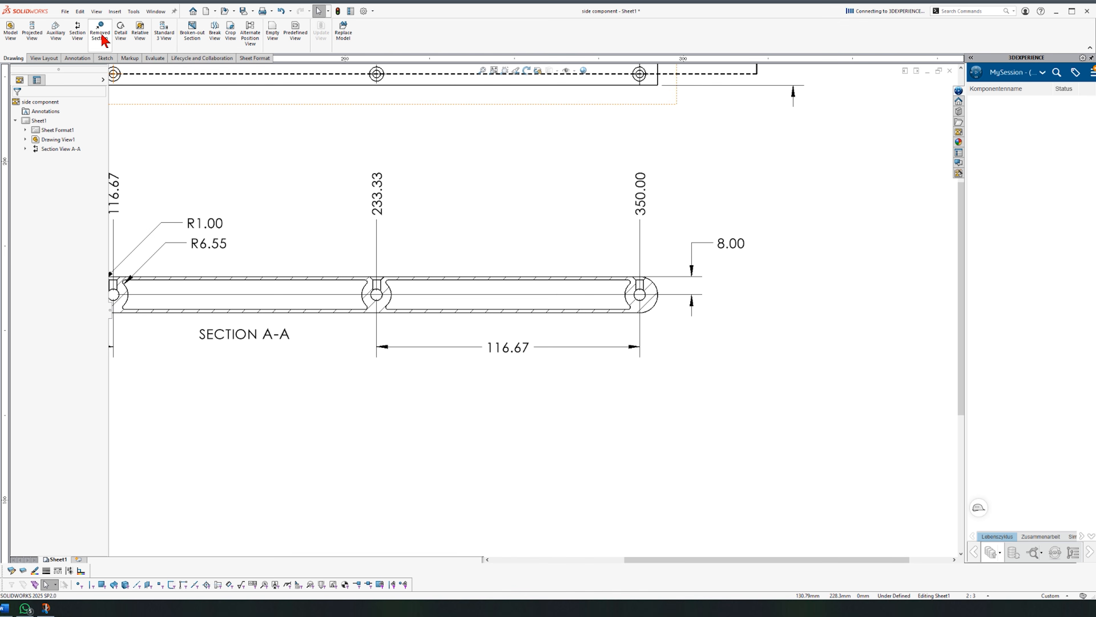
Step: Cut Section B-B across the part near the 350 hole and place it right of Section A-A
click(103, 40)
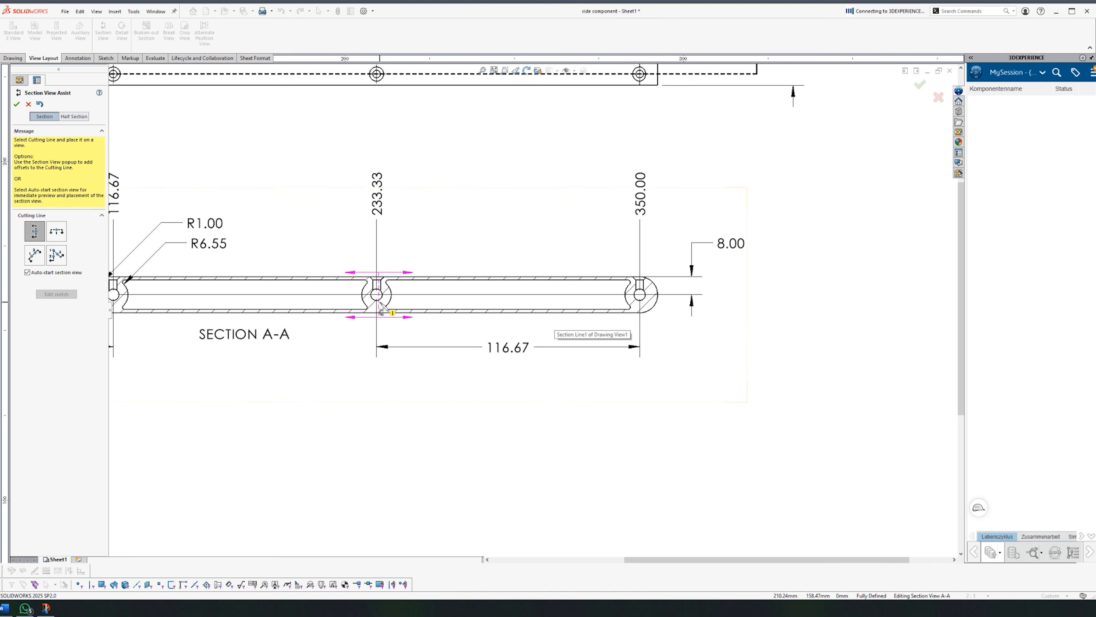
click(575, 328)
scroll(608, 304, up, 2)
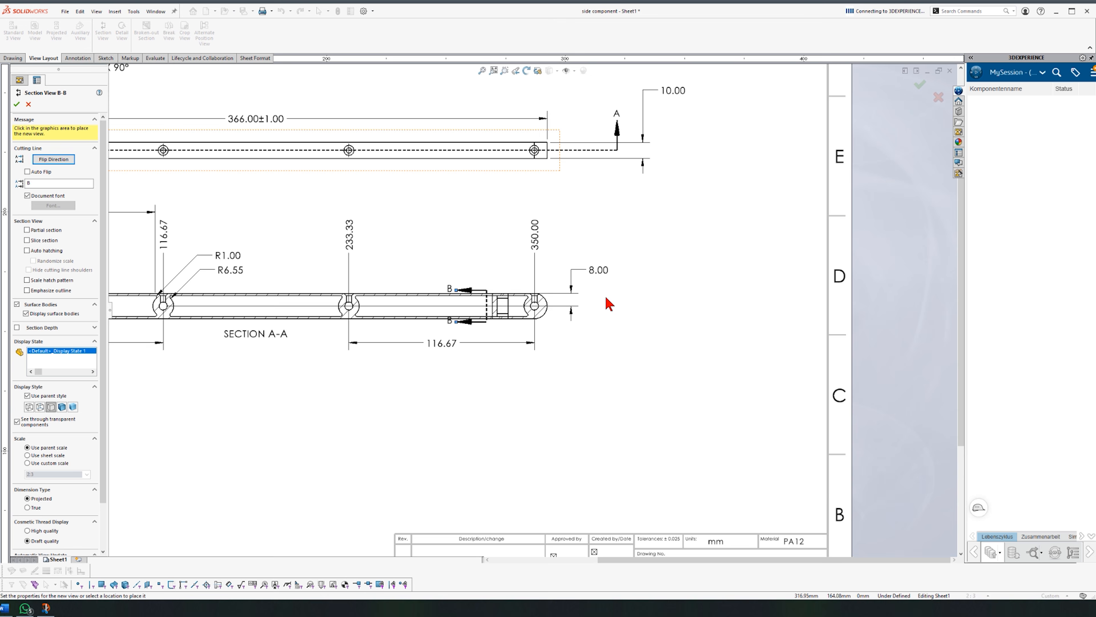
click(670, 316)
right_drag(543, 391, 544, 348)
scroll(660, 311, down, 5)
Step: Dimension Section B-B's width as 7.00
click(567, 316)
click(592, 319)
click(592, 317)
click(472, 434)
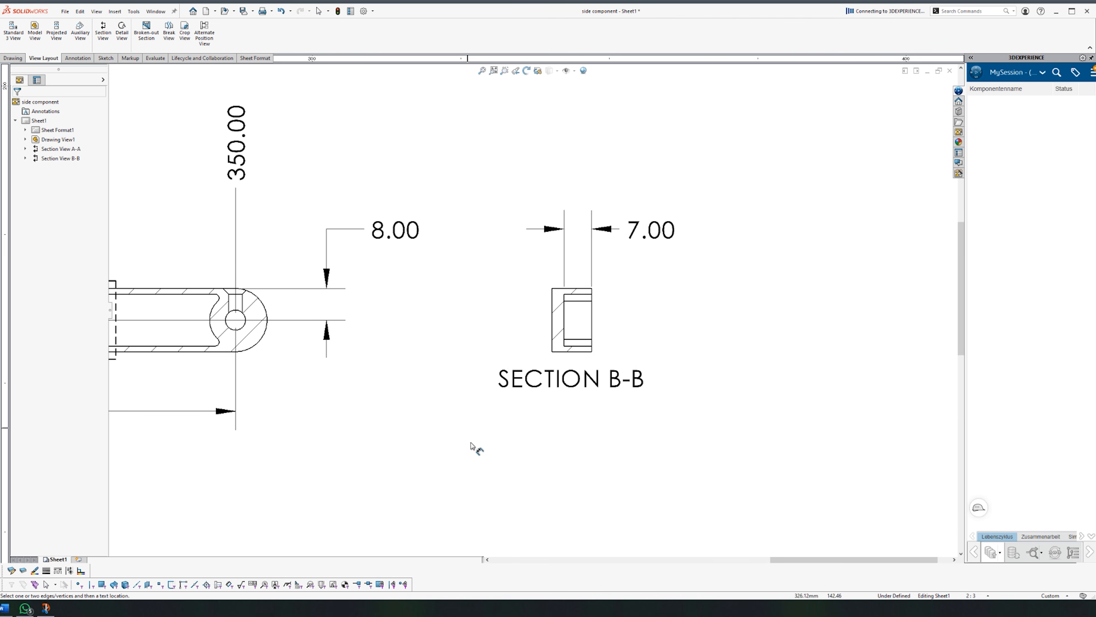
scroll(473, 434, up, 5)
scroll(473, 435, up, 6)
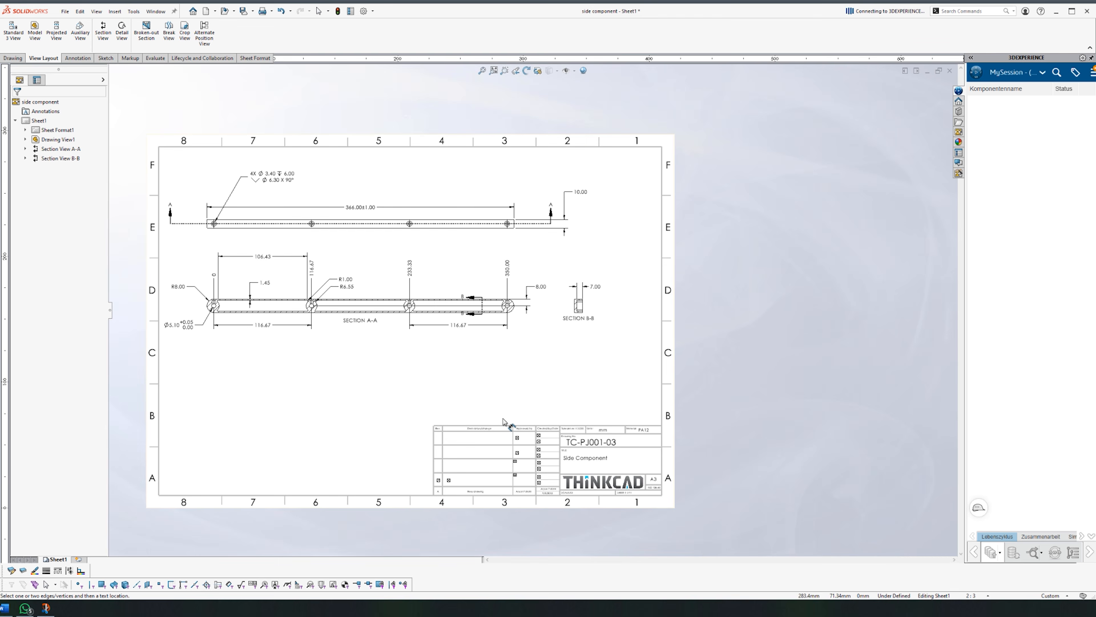
Step: Round the 106.43 dimension to 106 by setting its precision to None
key(f)
key(Escape)
click(497, 222)
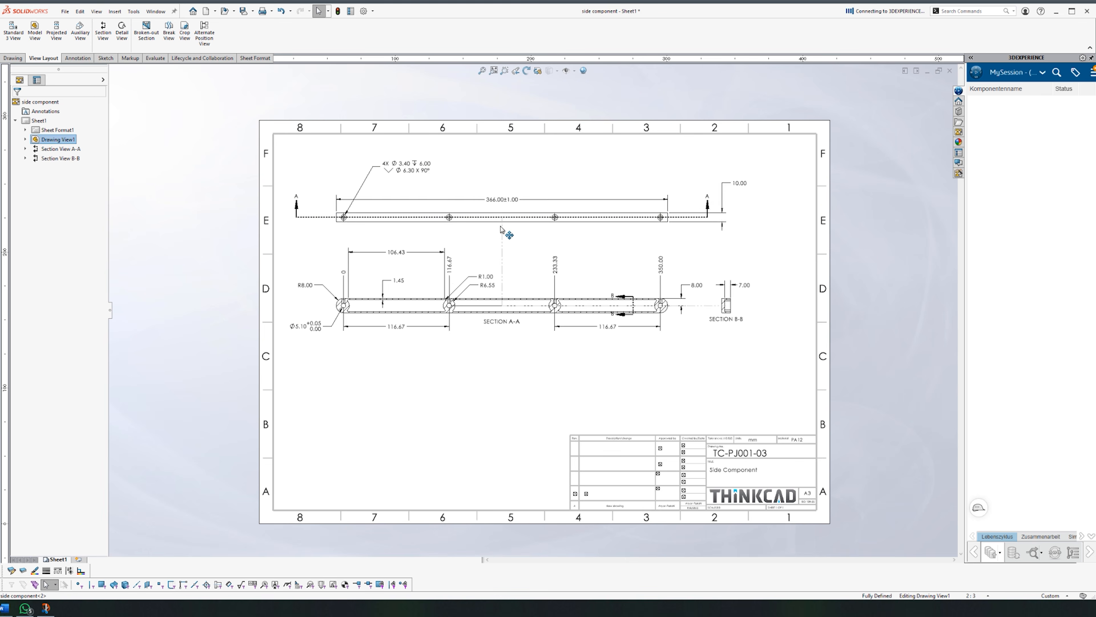
click(497, 401)
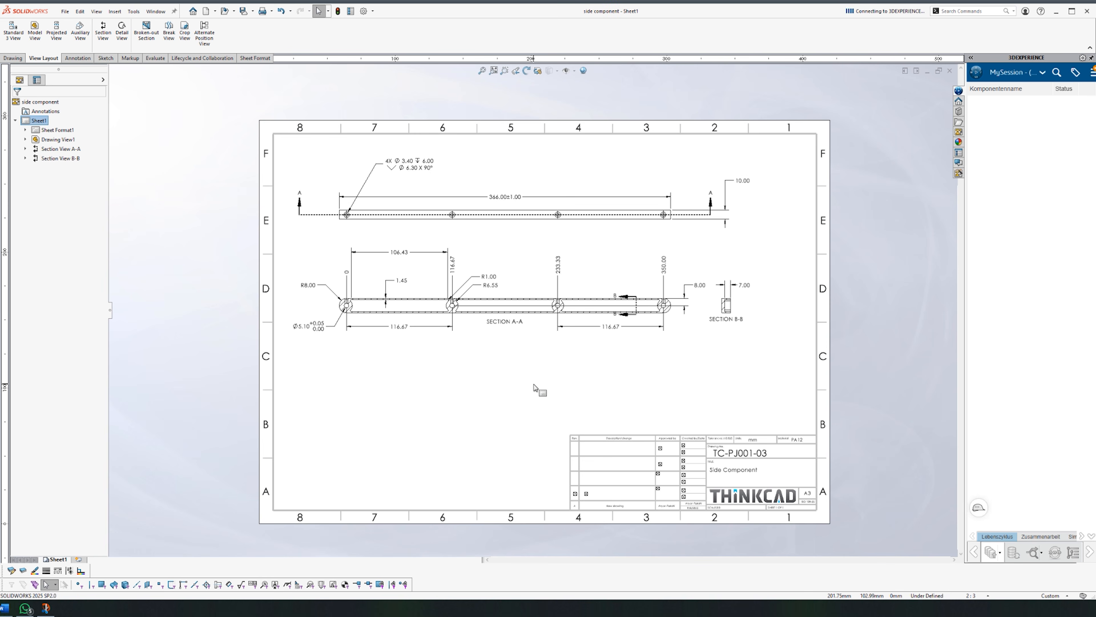
scroll(534, 385, down, 5)
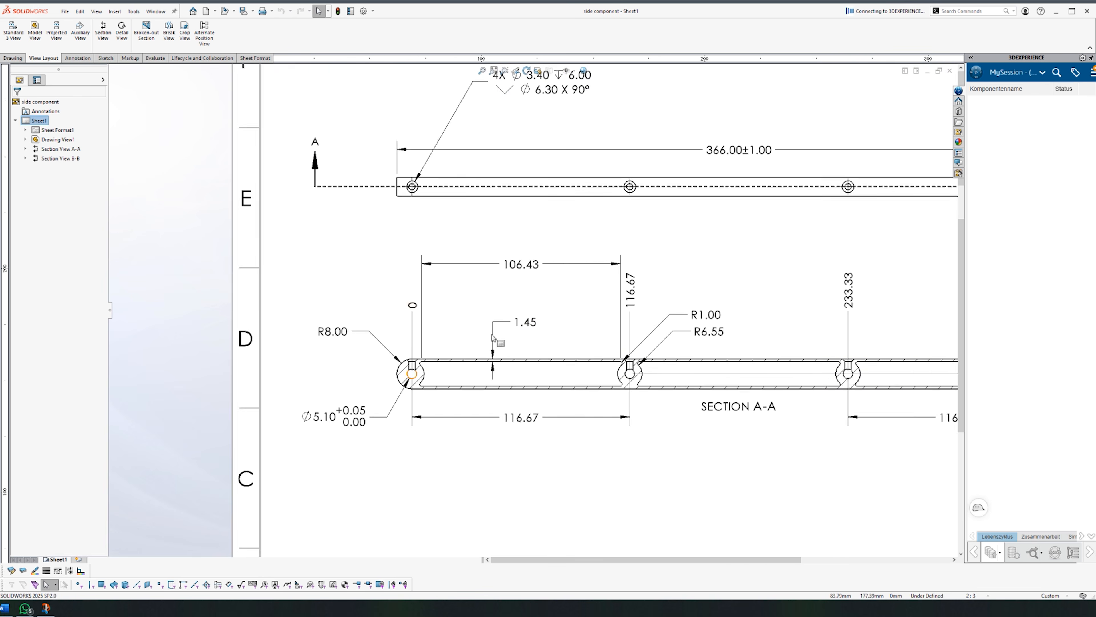
click(509, 225)
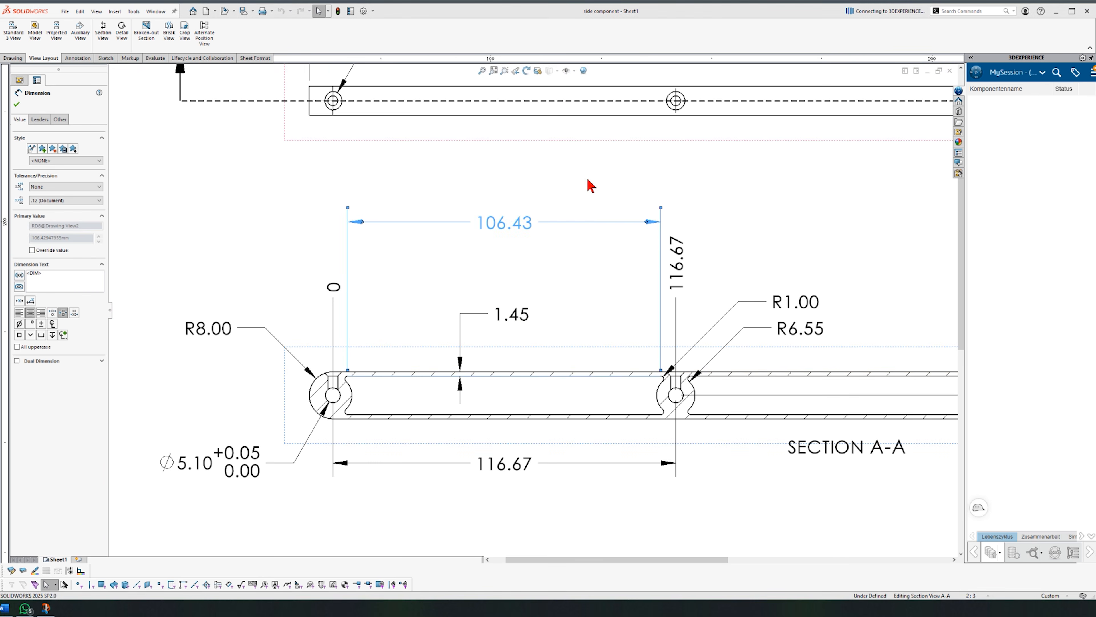
click(617, 138)
click(616, 146)
click(699, 234)
Step: Round the 116.67 dimension to one decimal so it reads 116.7
scroll(799, 291, up, 5)
scroll(806, 296, down, 1)
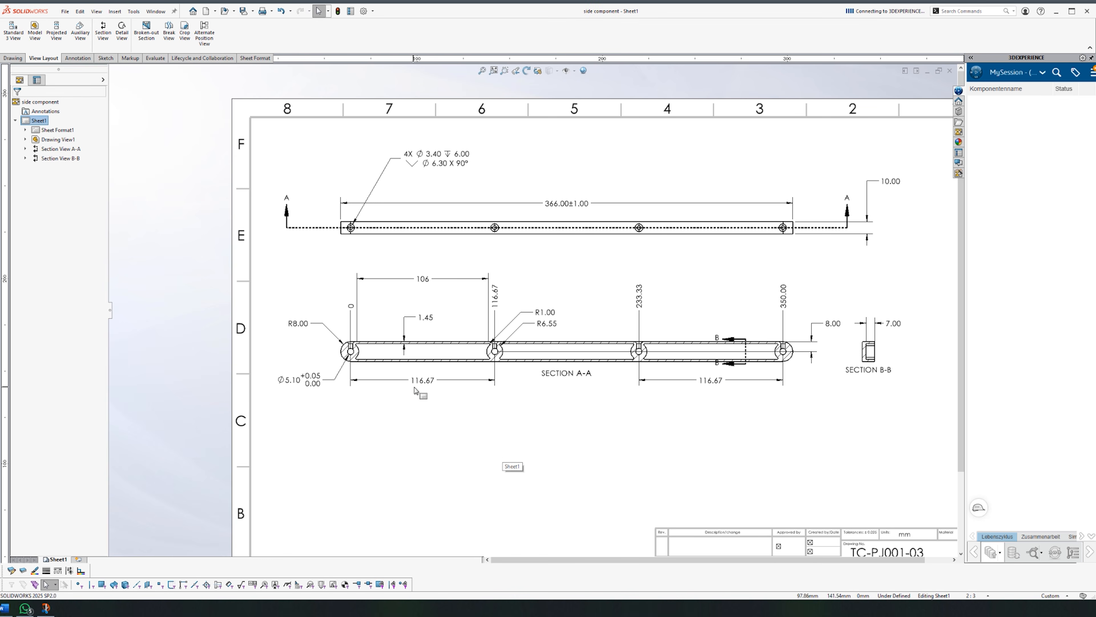
click(426, 385)
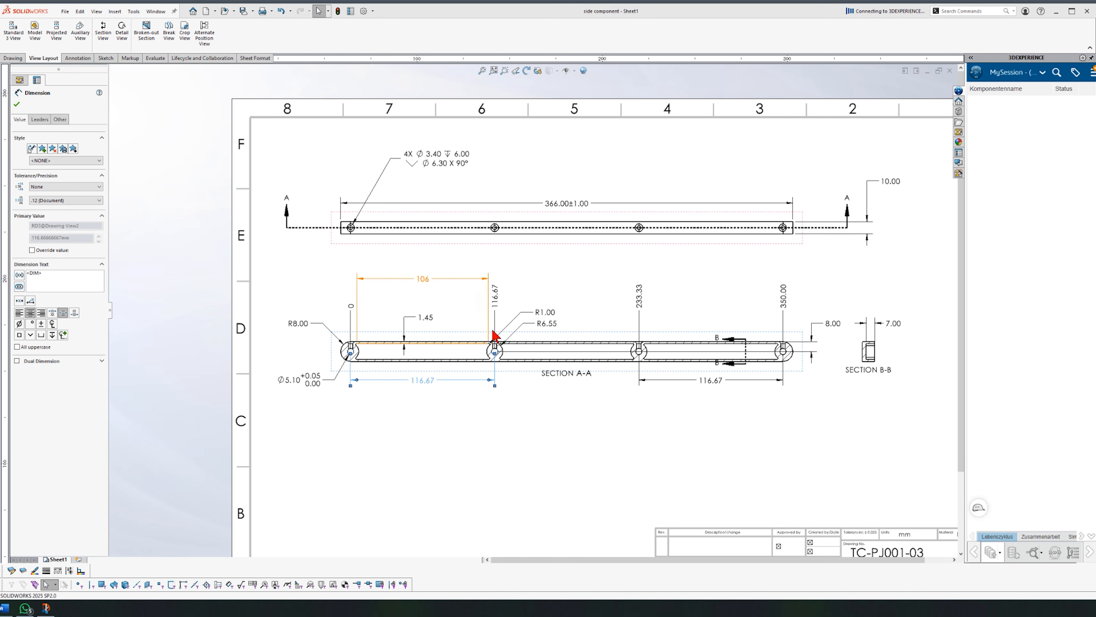
click(525, 282)
click(529, 299)
click(451, 468)
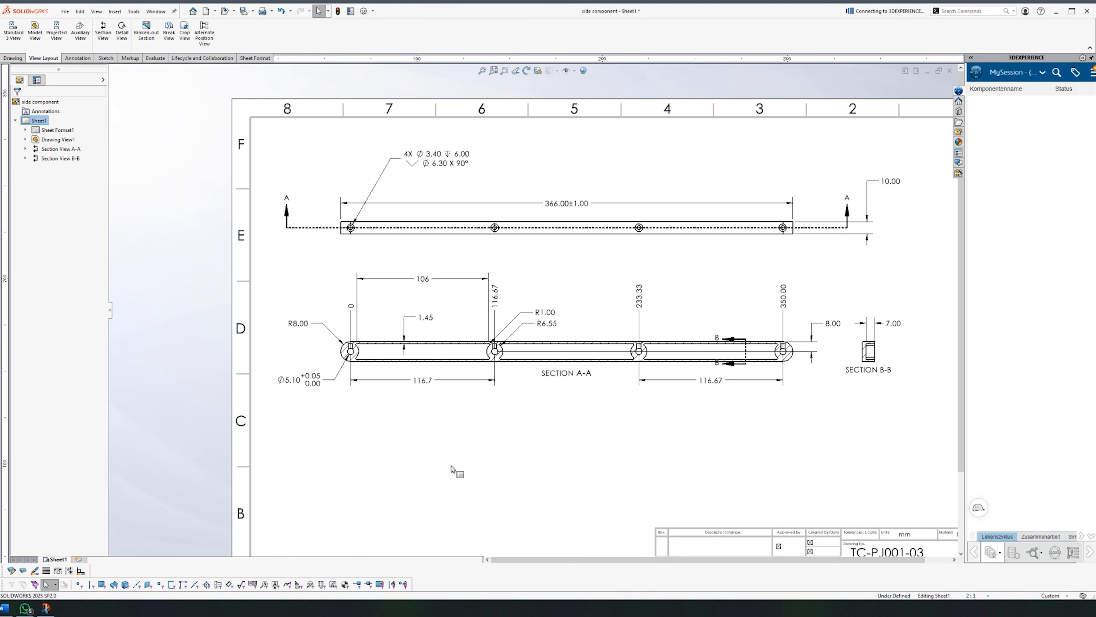
Step: Show the side component part shaded with edges, with draft analysis colouring turned off
key(f)
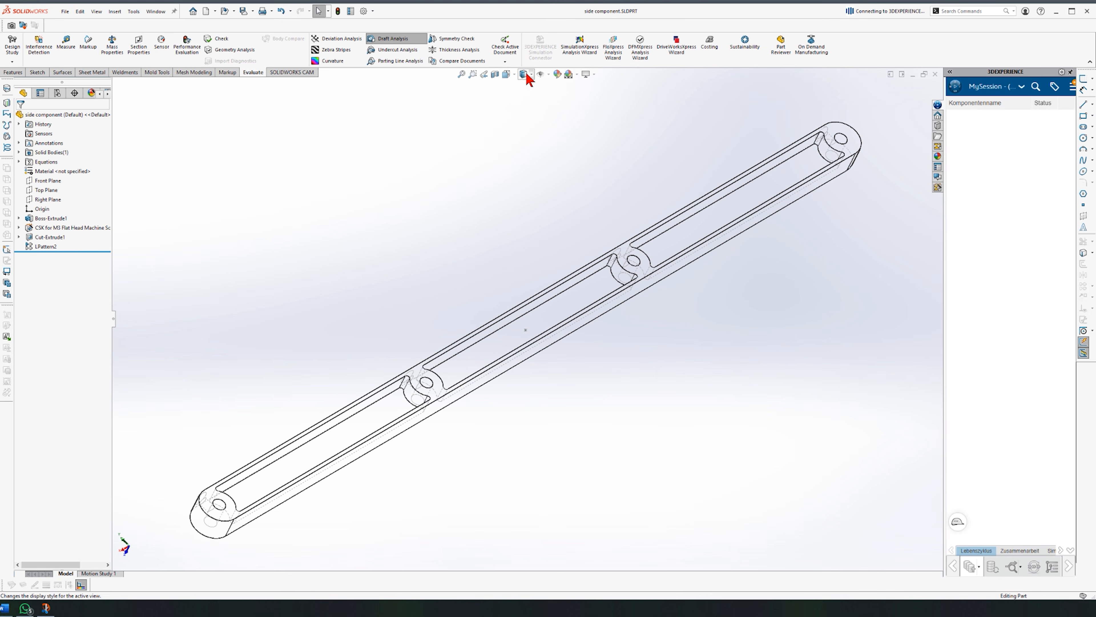
click(526, 74)
click(525, 87)
scroll(530, 182, up, 2)
click(385, 39)
Step: Go back to Rack Final Assembly 2 and orbit to view the side component
key(ctrl+Tab)
click(606, 306)
middle_drag(576, 310, 510, 370)
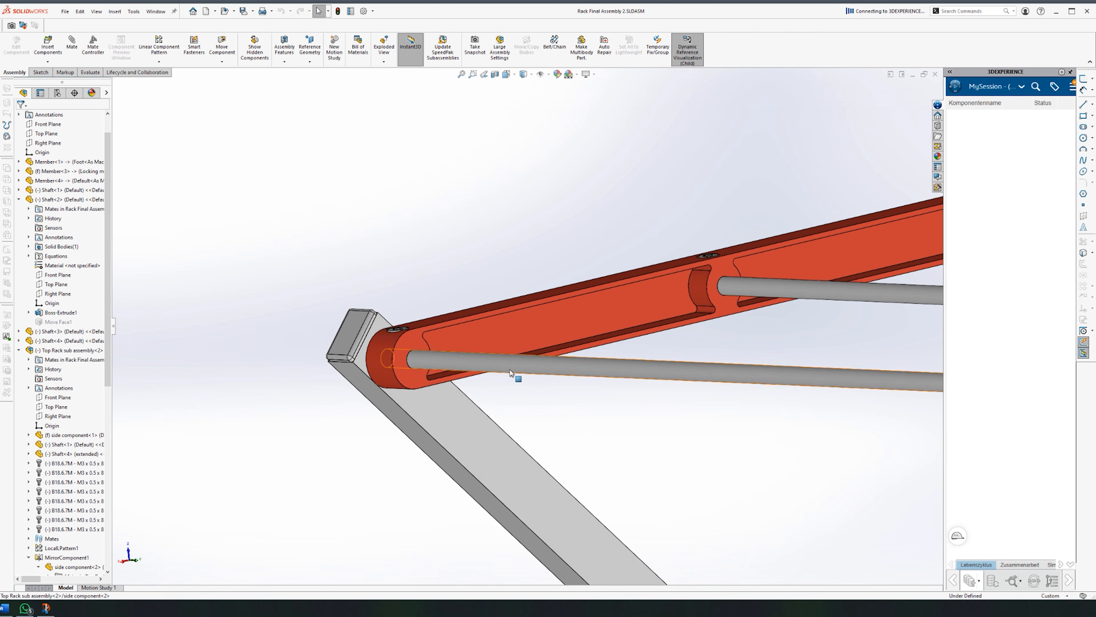
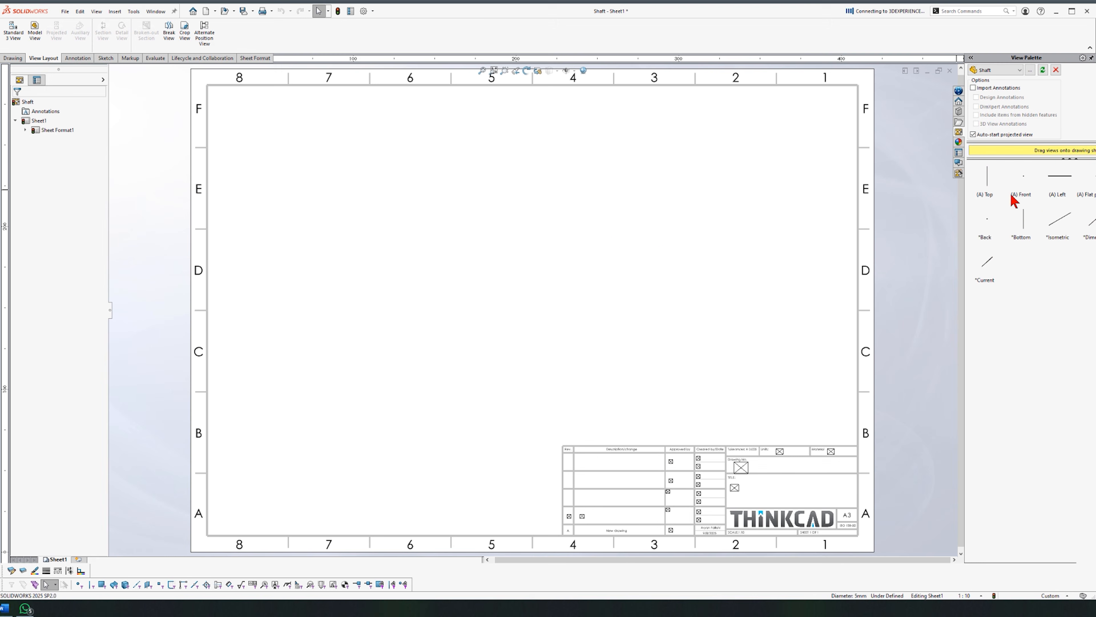
Step: Place the shaft's (A) Left view on the A3 sheet and set the sheet scale to 3:1
drag(453, 175, 379, 220)
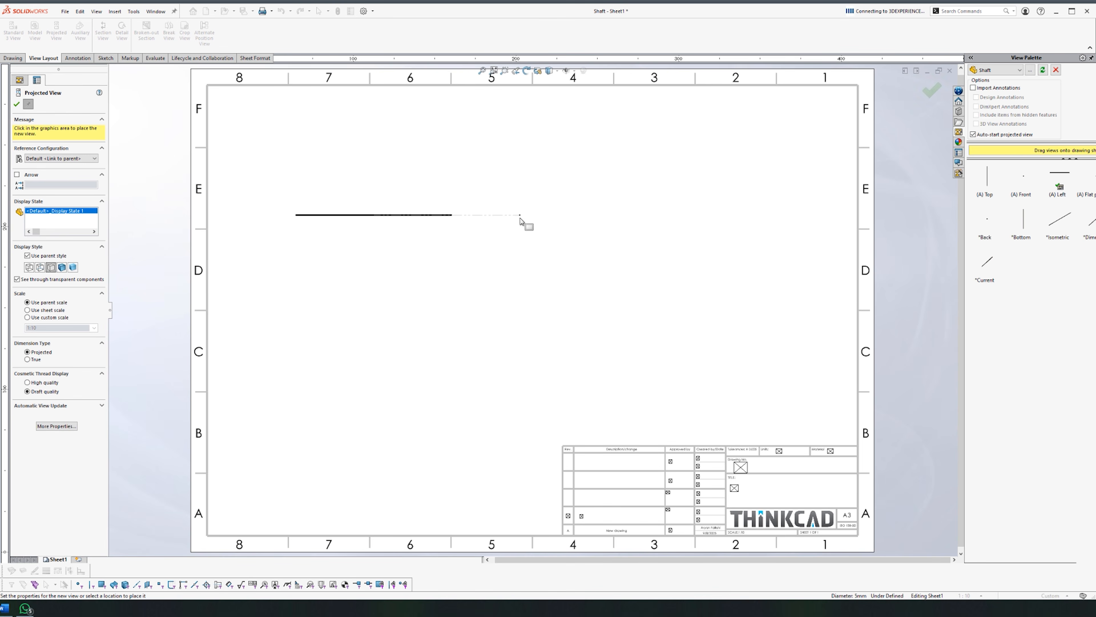
key(Escape)
click(381, 221)
key(Escape)
right_click(46, 128)
click(81, 218)
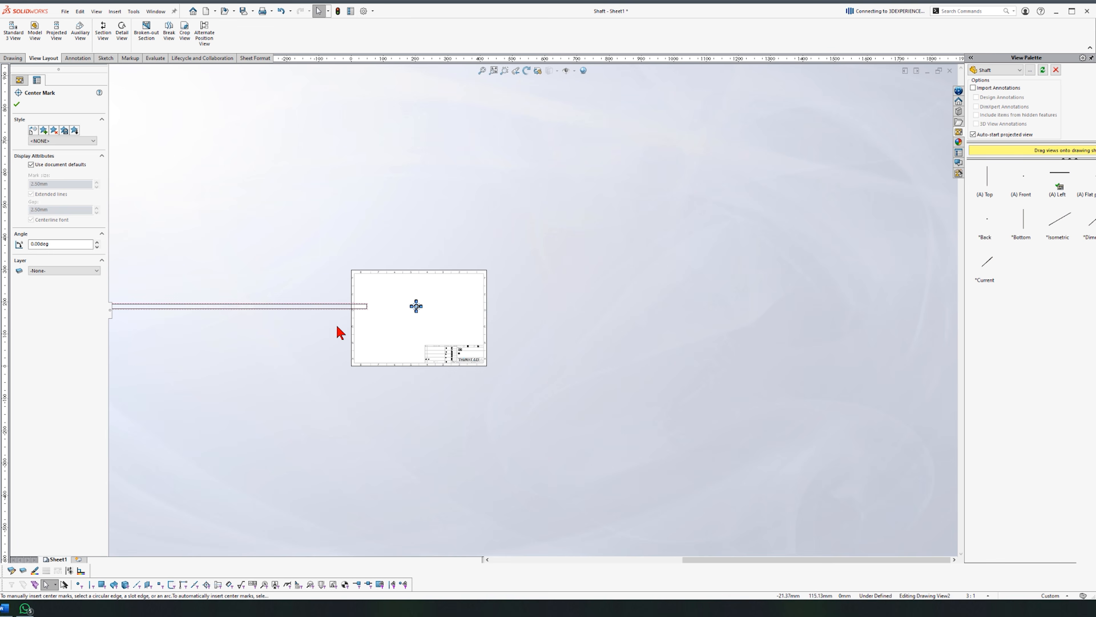
key(Escape)
Step: Add a break view to shorten the long shaft view beside its end view
scroll(325, 344, up, 5)
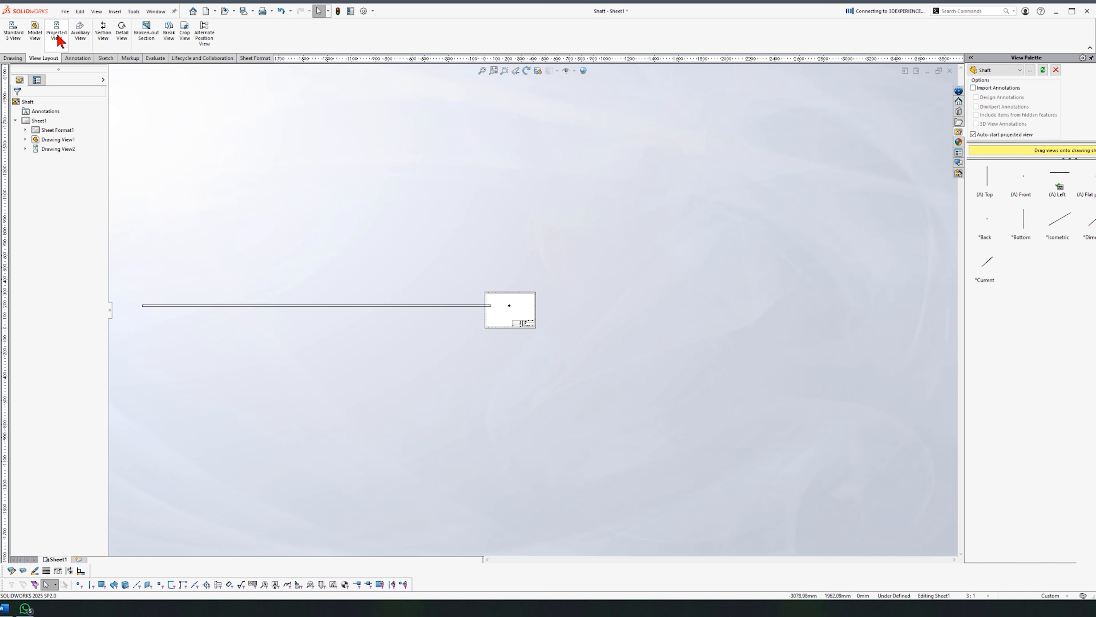
scroll(59, 41, up, 1)
click(221, 34)
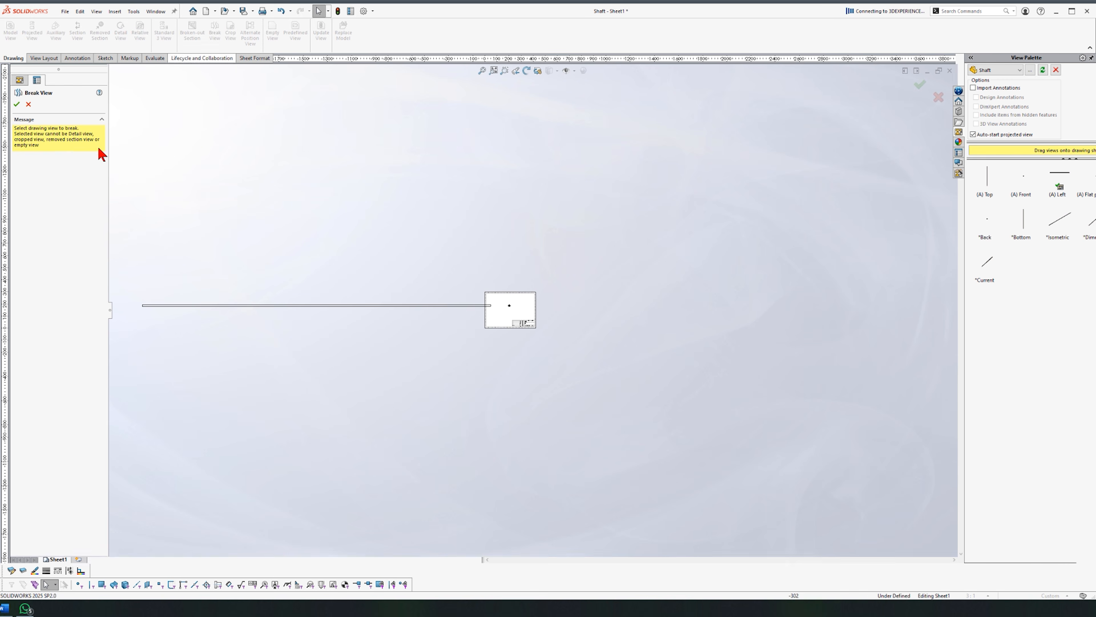
click(247, 305)
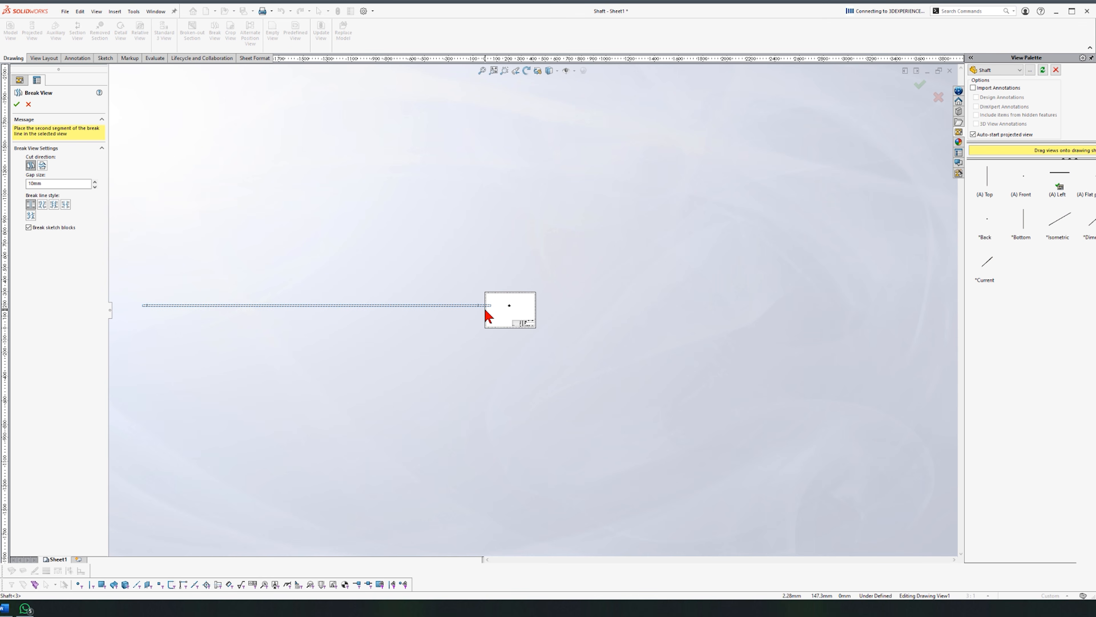
key(Escape)
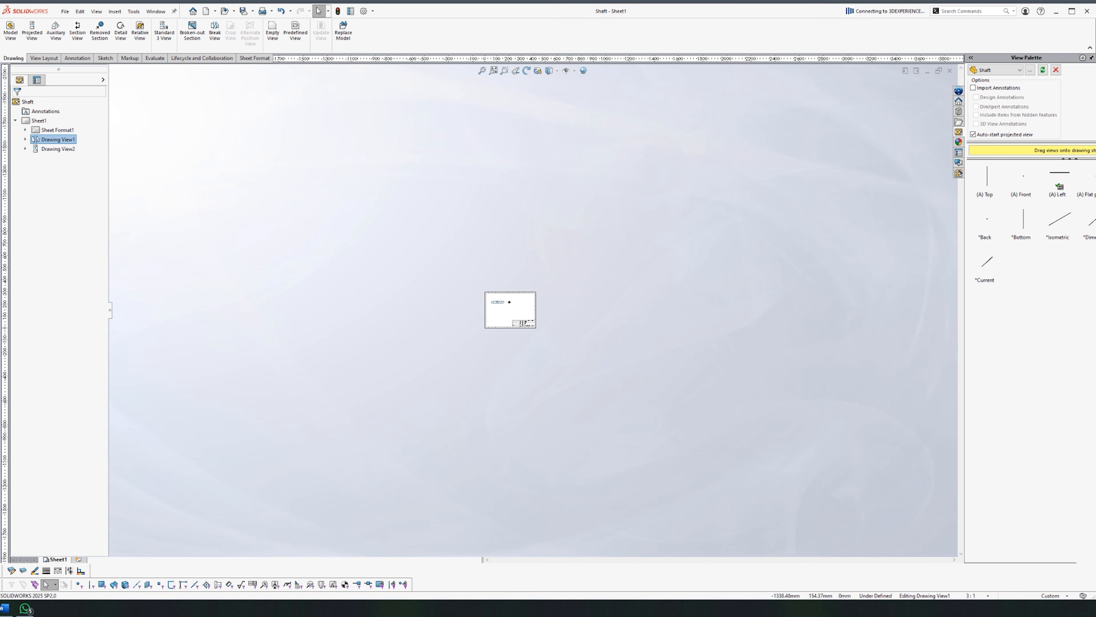
scroll(513, 308, down, 12)
click(479, 294)
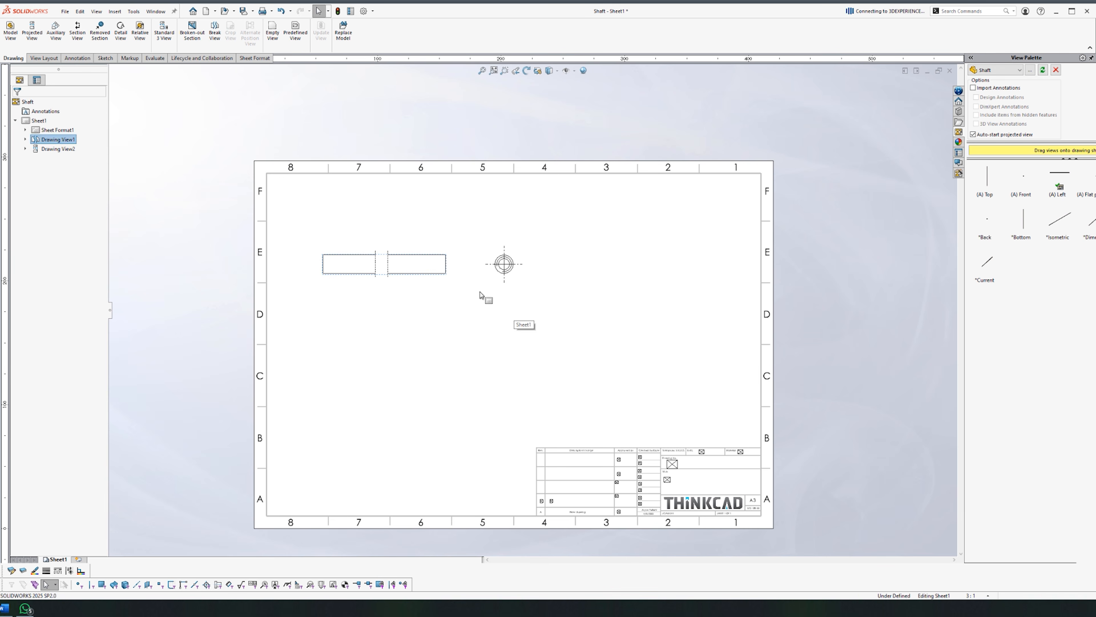
Step: Align the broken shaft view and end view in row E, then dimension the 5.50 right-end depth
drag(522, 284, 650, 287)
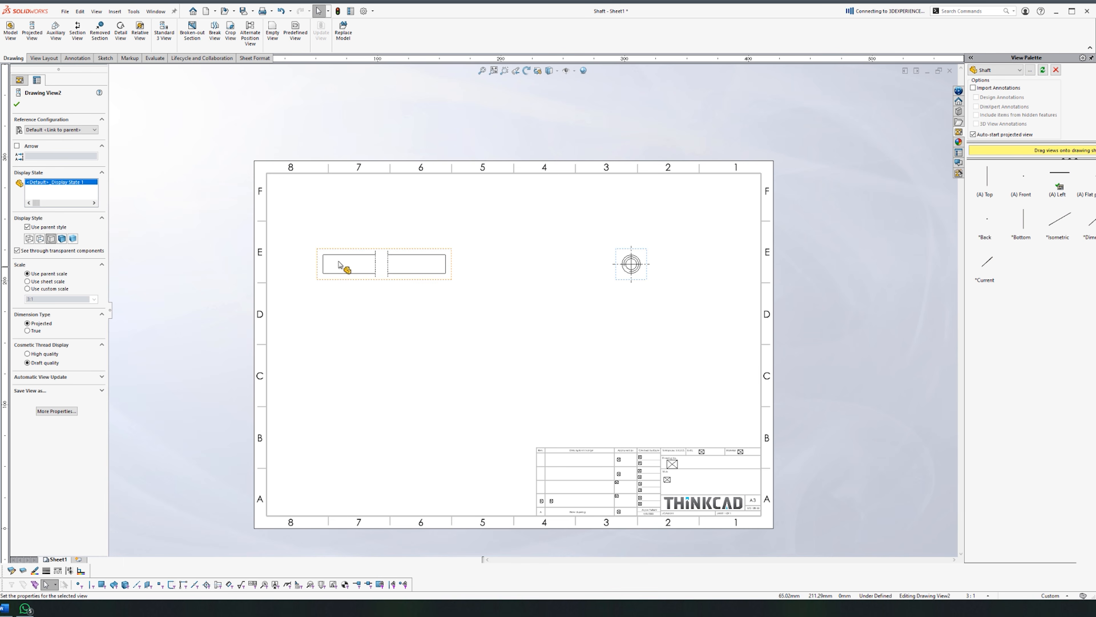
drag(379, 286, 489, 289)
drag(422, 262, 460, 274)
click(494, 279)
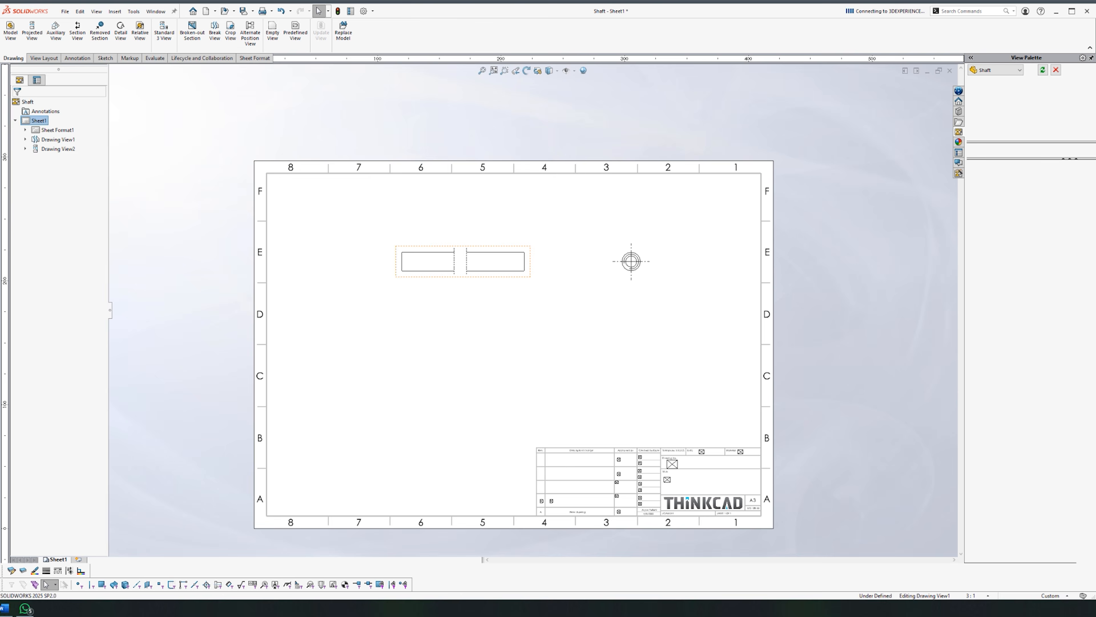
click(488, 268)
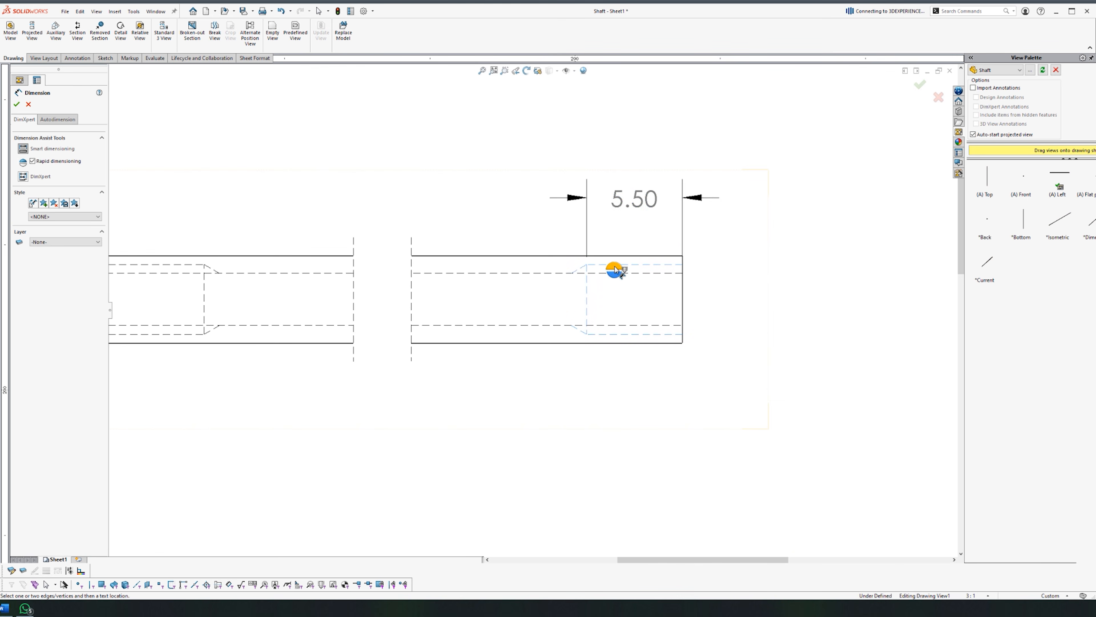
click(615, 267)
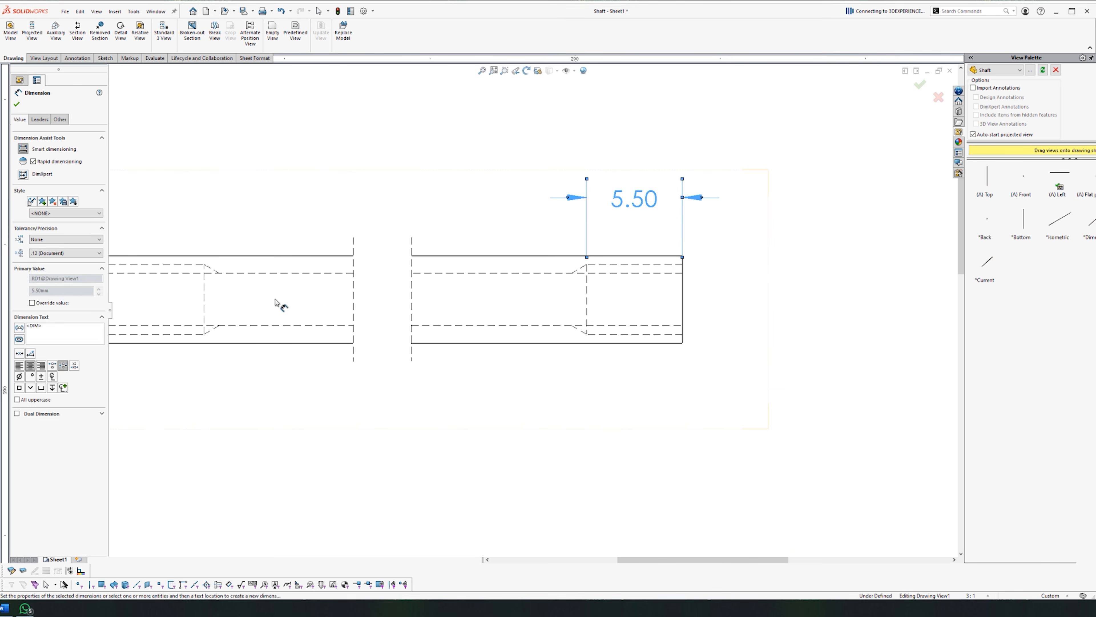
Step: Add the 5.50 left-end depth and a Ø5.00 diameter with a ±0.10 symmetric tolerance
scroll(285, 304, up, 3)
click(331, 286)
click(331, 286)
click(309, 308)
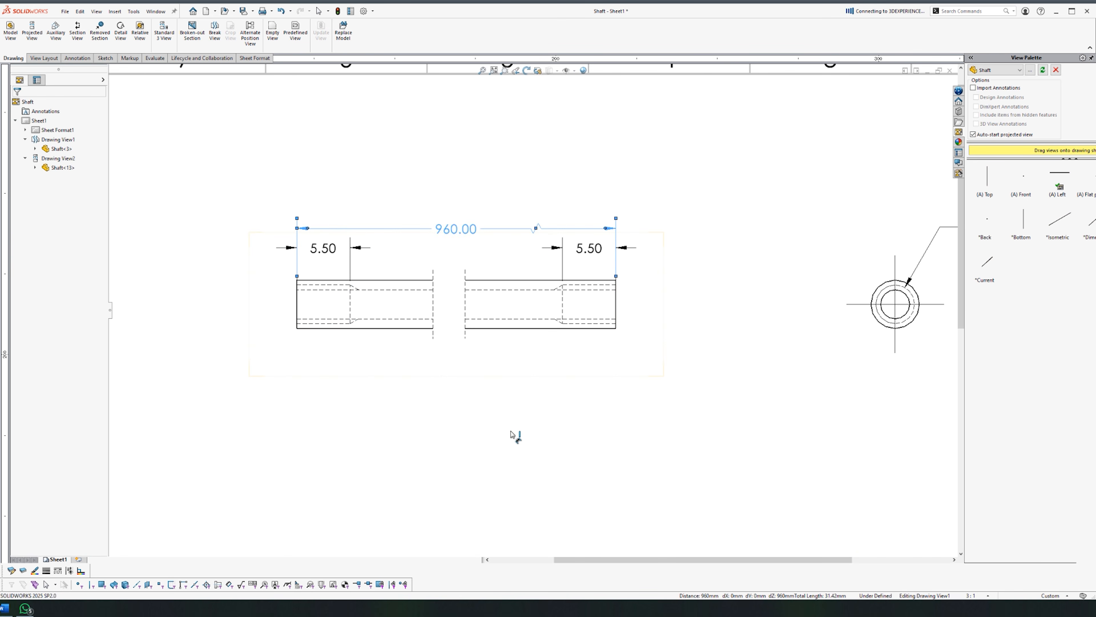
key(f)
scroll(631, 301, up, 2)
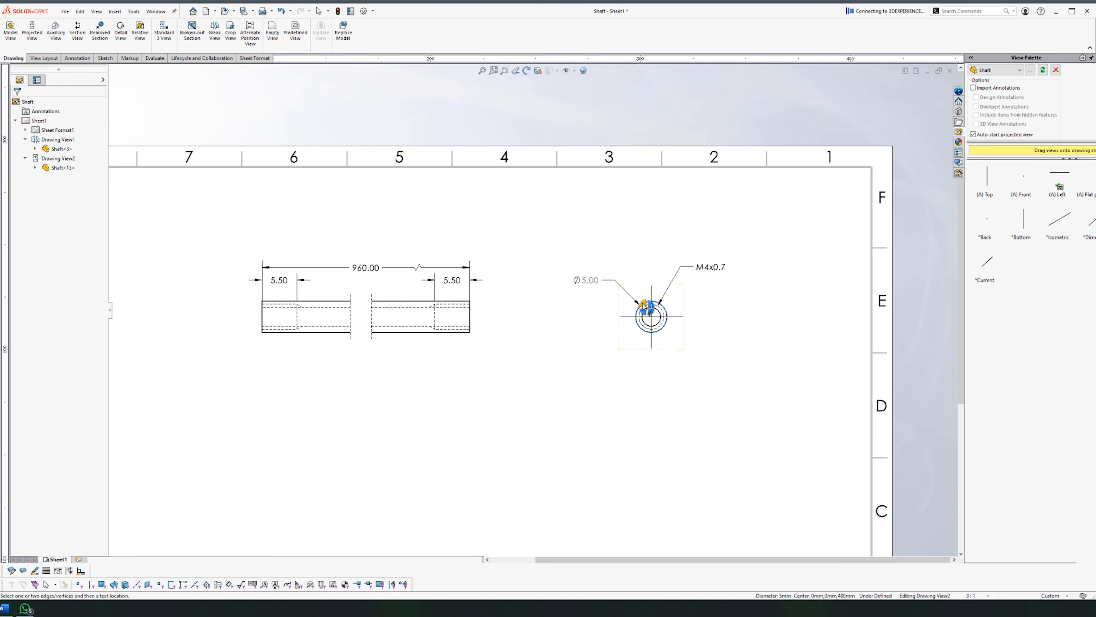
click(588, 284)
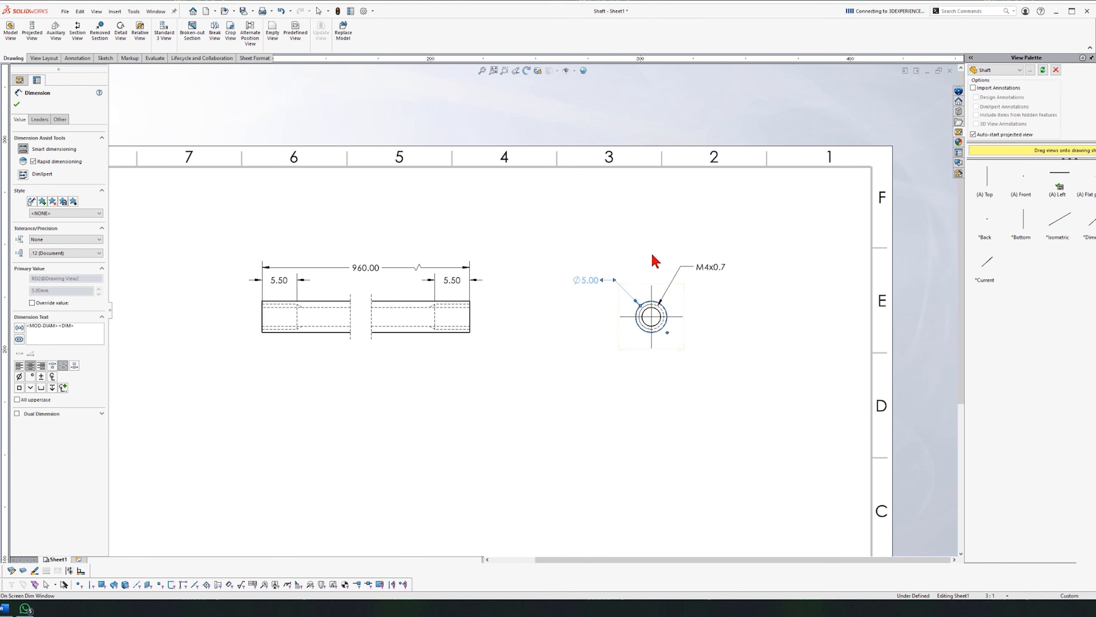
click(688, 184)
key(Return)
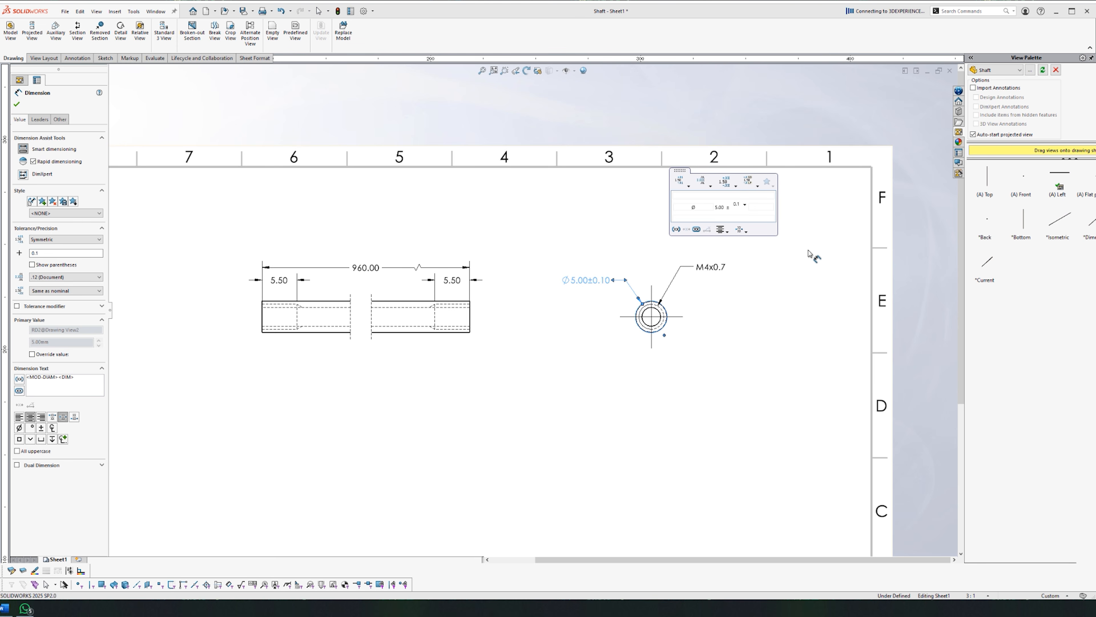
click(752, 374)
Step: Give the 960.00 overall length a symmetric tolerance of 1 and move it above the shaft
scroll(561, 345, up, 1)
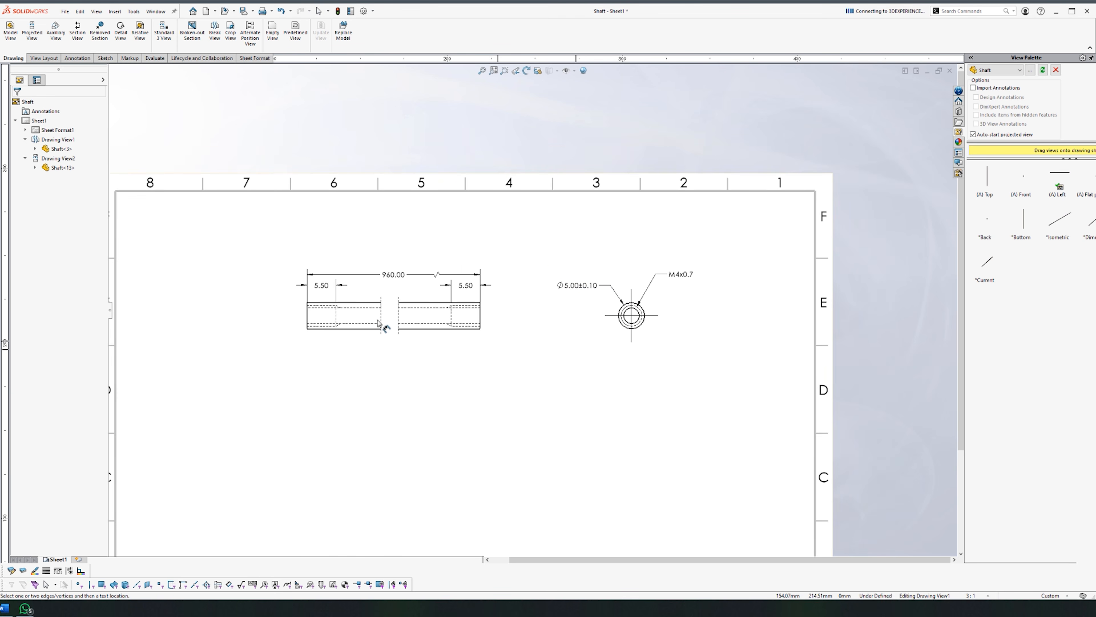
scroll(378, 322, down, 2)
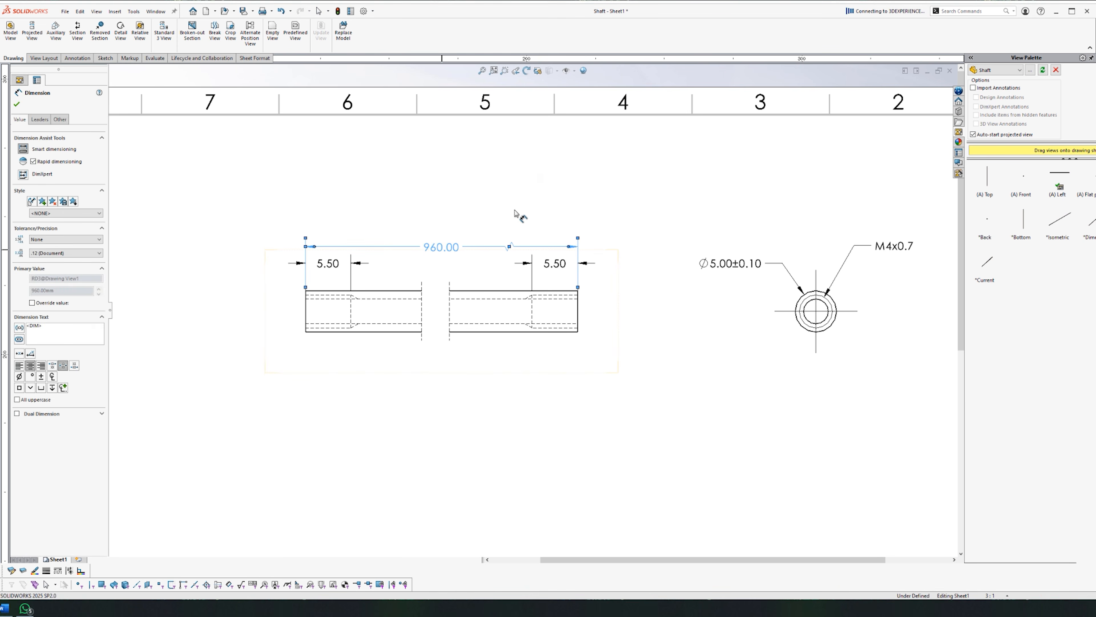
mouse_move(542, 175)
click(557, 131)
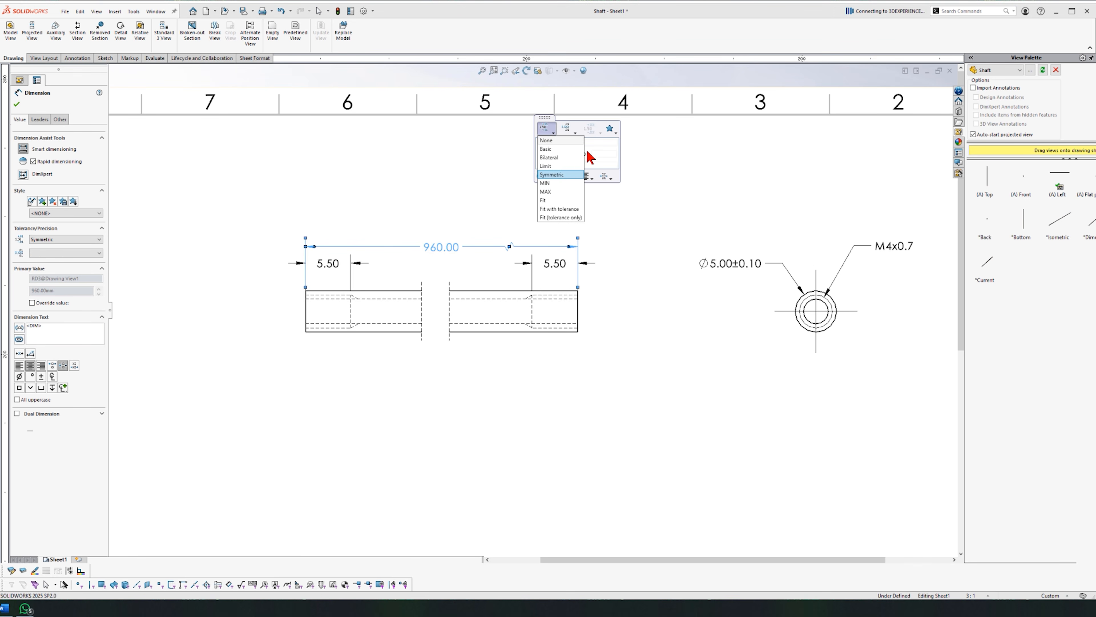
click(568, 174)
text(1)
click(514, 428)
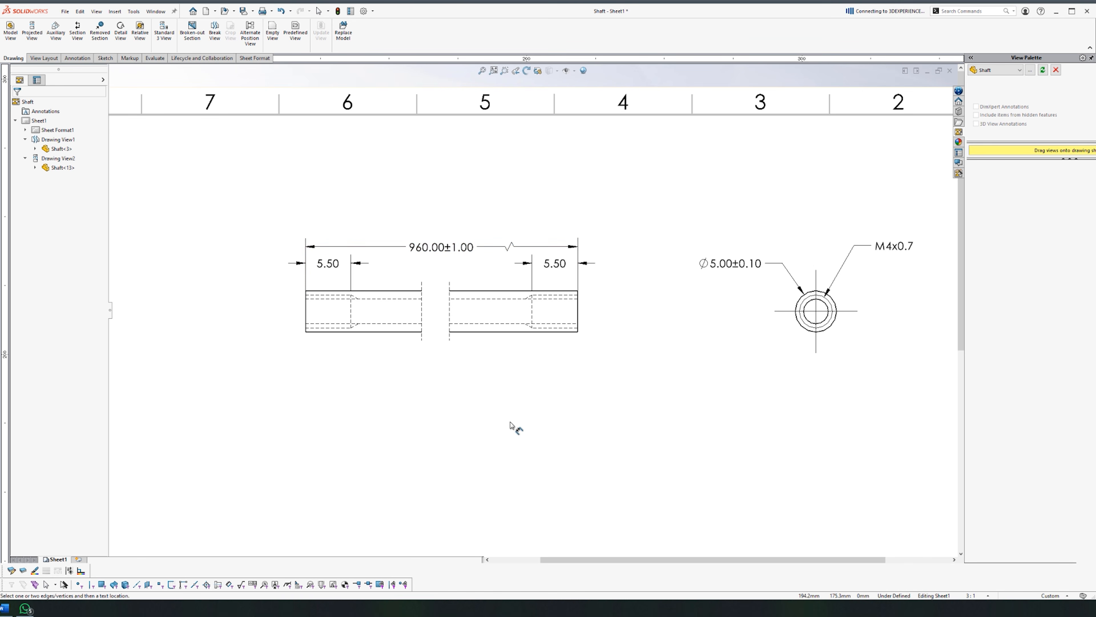
drag(449, 245, 453, 234)
Step: Place a second left view of the shaft on the sheet and set its configuration
key(f)
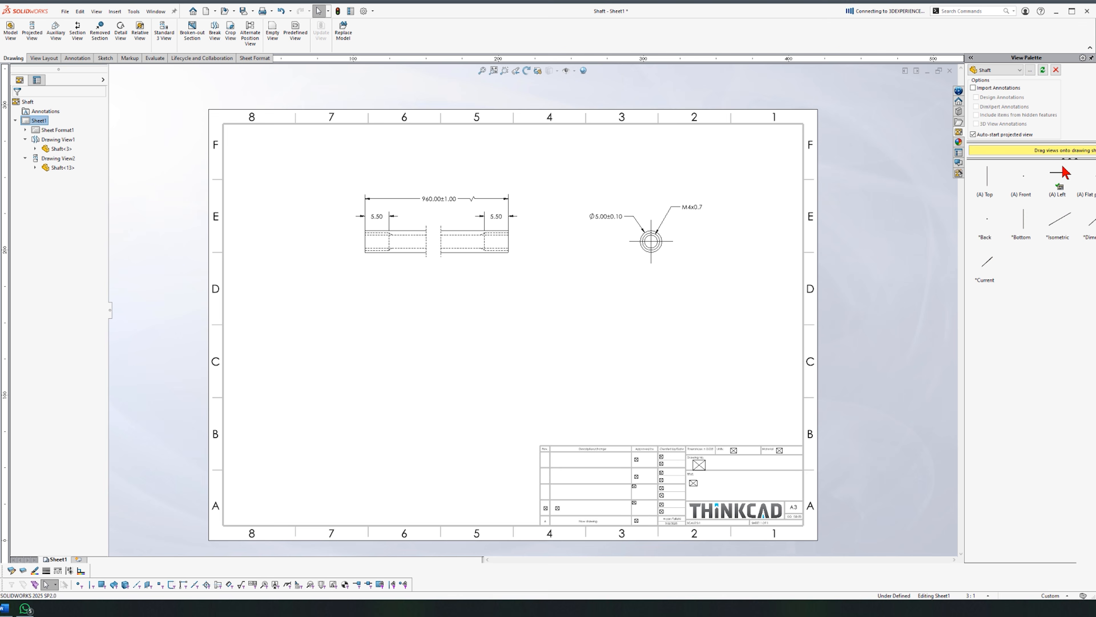
mouse_move(1060, 183)
mouse_down()
mouse_move(416, 249)
mouse_move(470, 330)
mouse_move(470, 311)
mouse_up()
key(z)
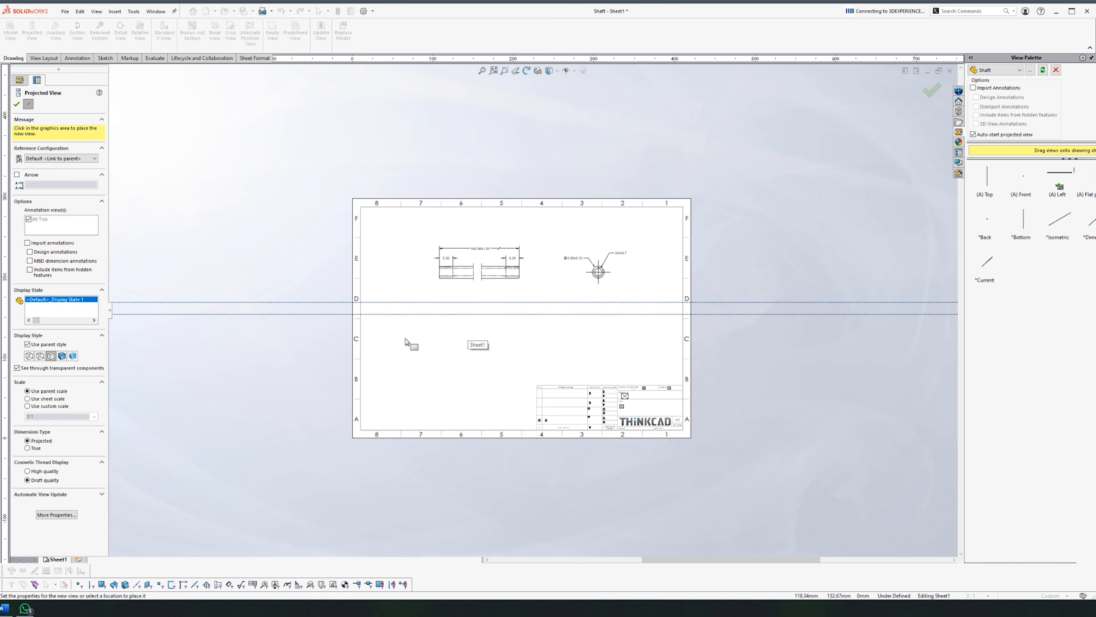
key(Escape)
click(45, 139)
click(45, 131)
click(16, 104)
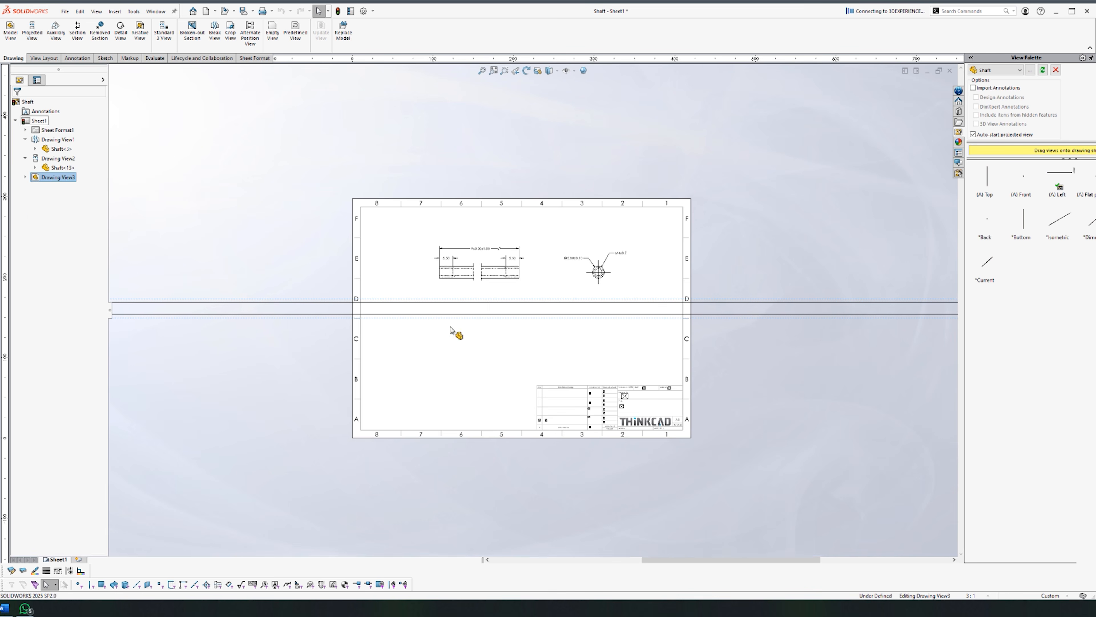
key(z)
key(z)
key(z)
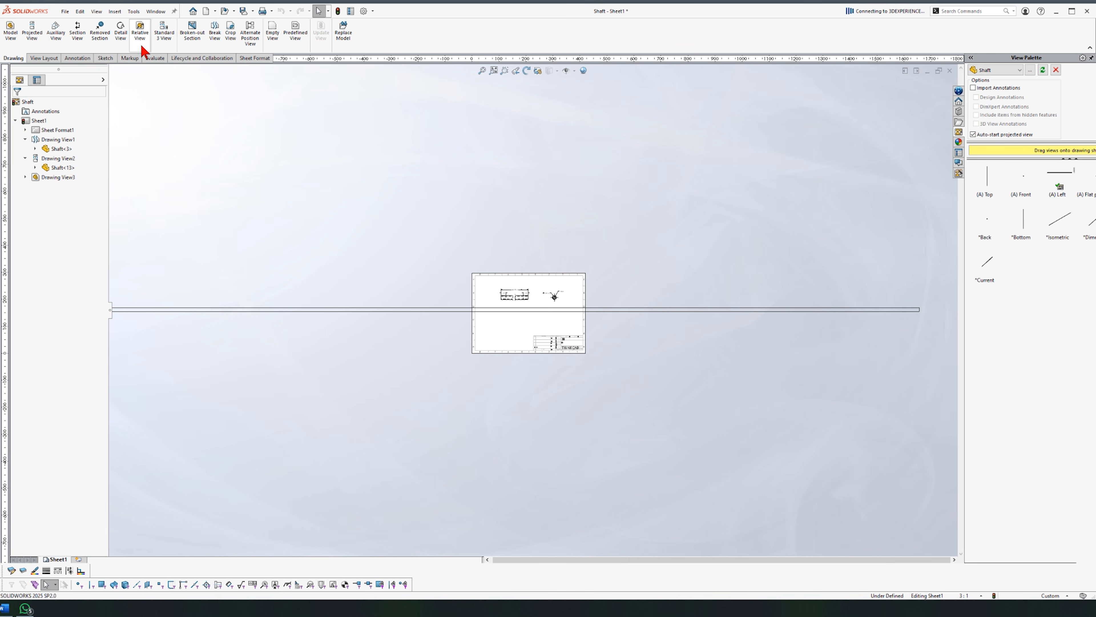
Step: Shorten the lower shaft view with a break and position both break lines
click(215, 33)
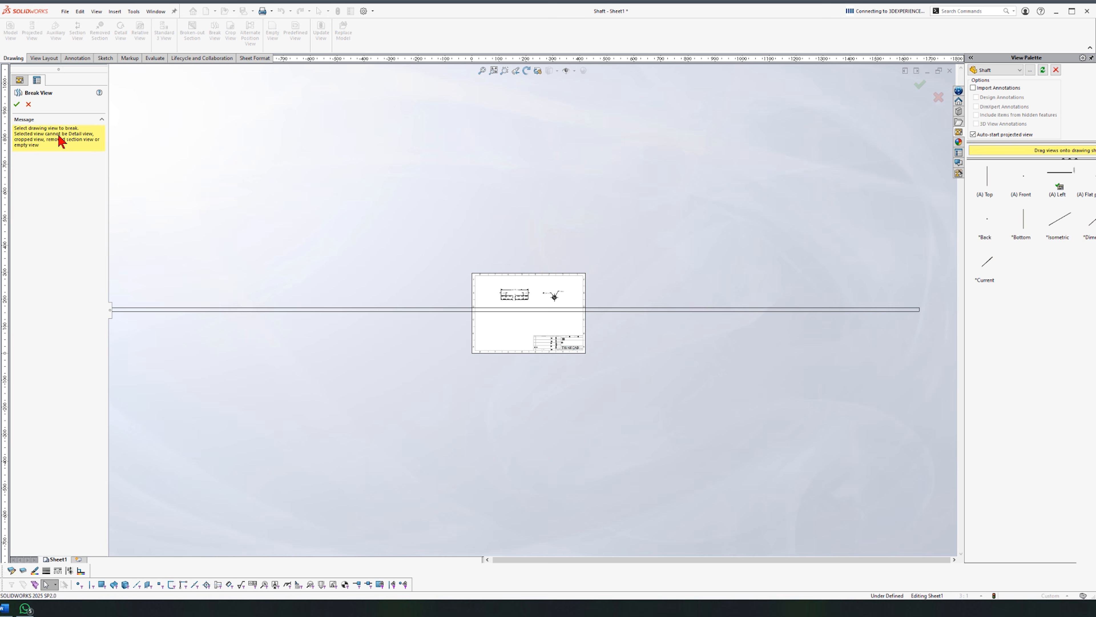
click(258, 311)
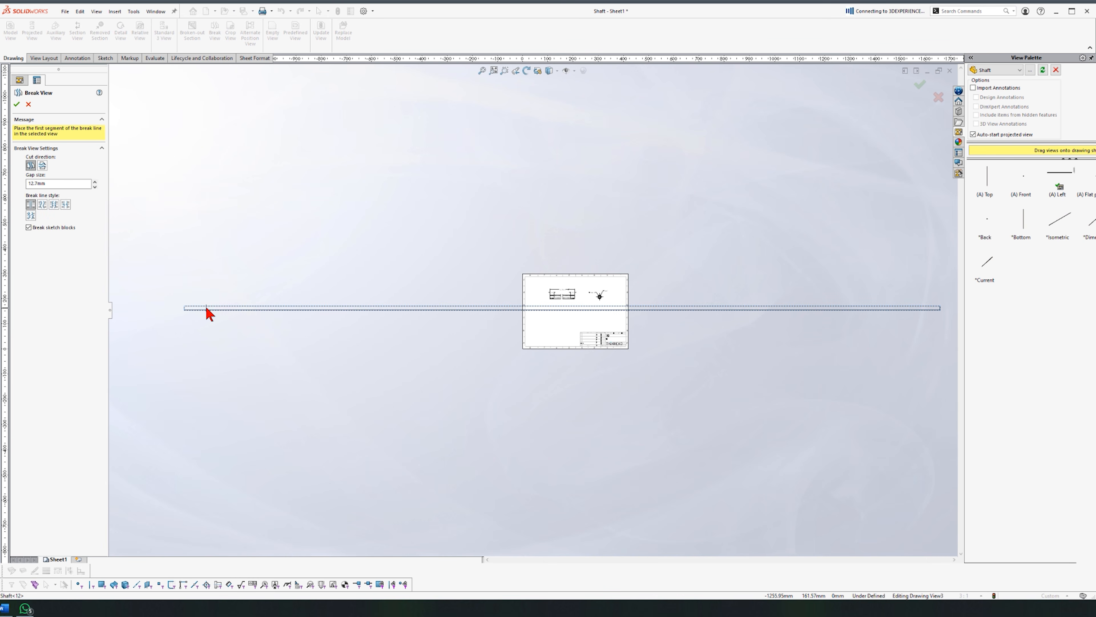
scroll(529, 329, up, 2)
click(797, 311)
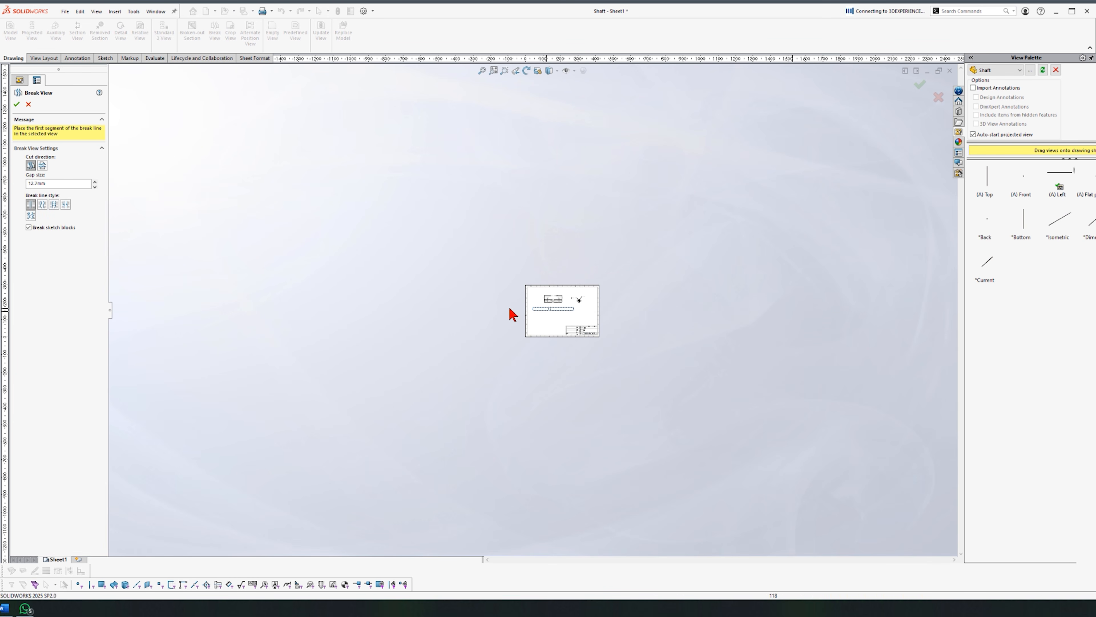
scroll(563, 310, down, 10)
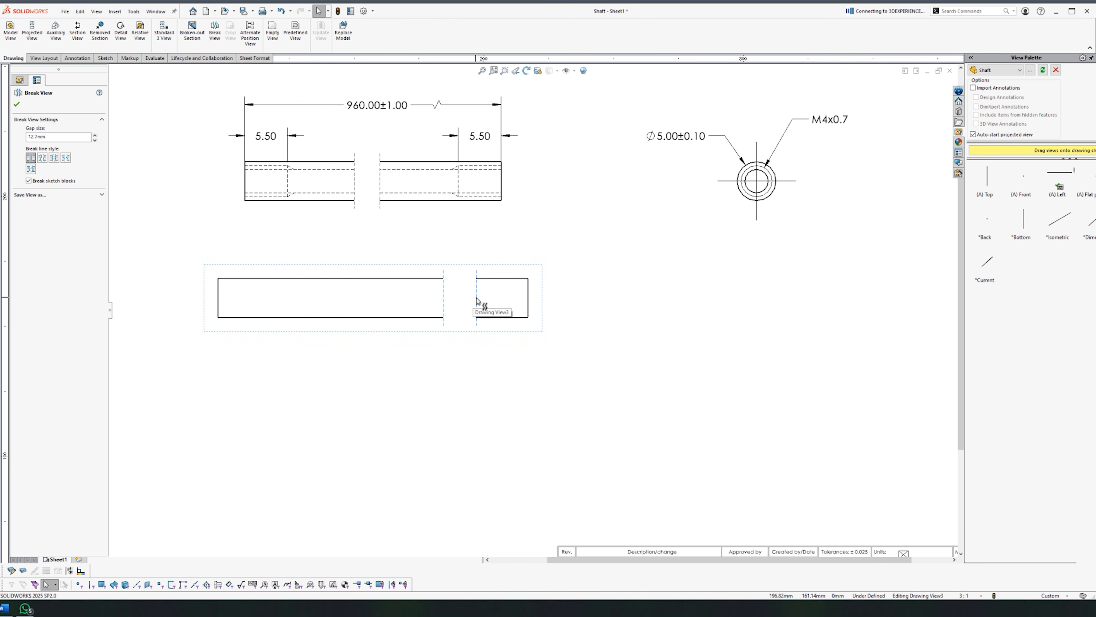
drag(476, 297, 302, 300)
click(391, 395)
Step: Dimension the lower shaft's 1000.00 overall length and show its hidden lines
scroll(407, 395, up, 3)
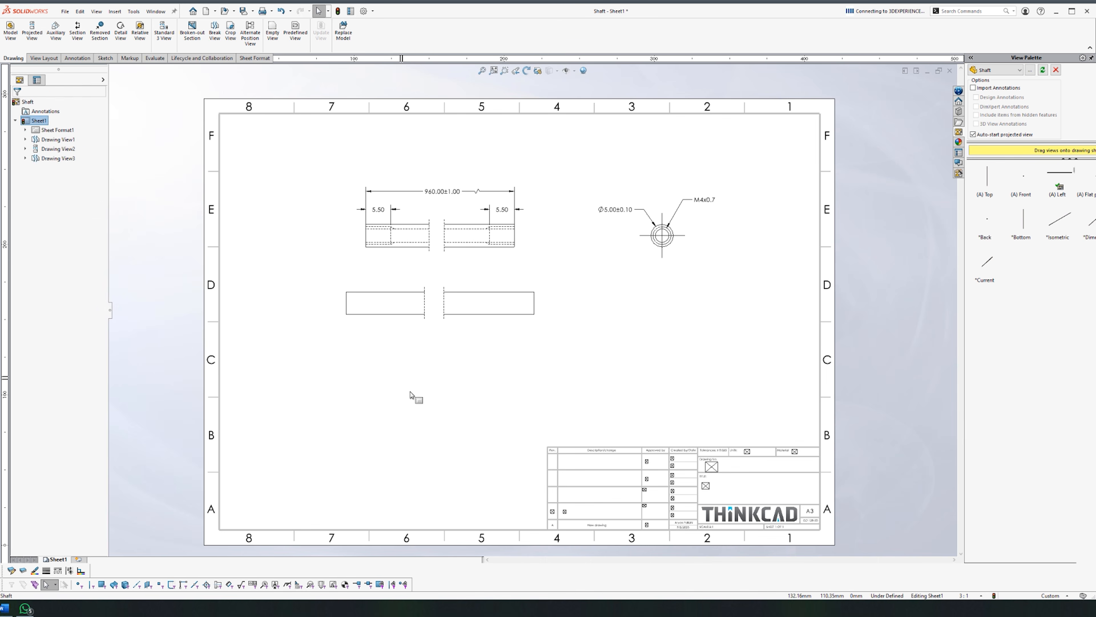
right_drag(460, 271, 460, 242)
scroll(439, 292, down, 2)
click(301, 309)
click(580, 309)
click(440, 270)
key(Escape)
click(345, 319)
click(459, 474)
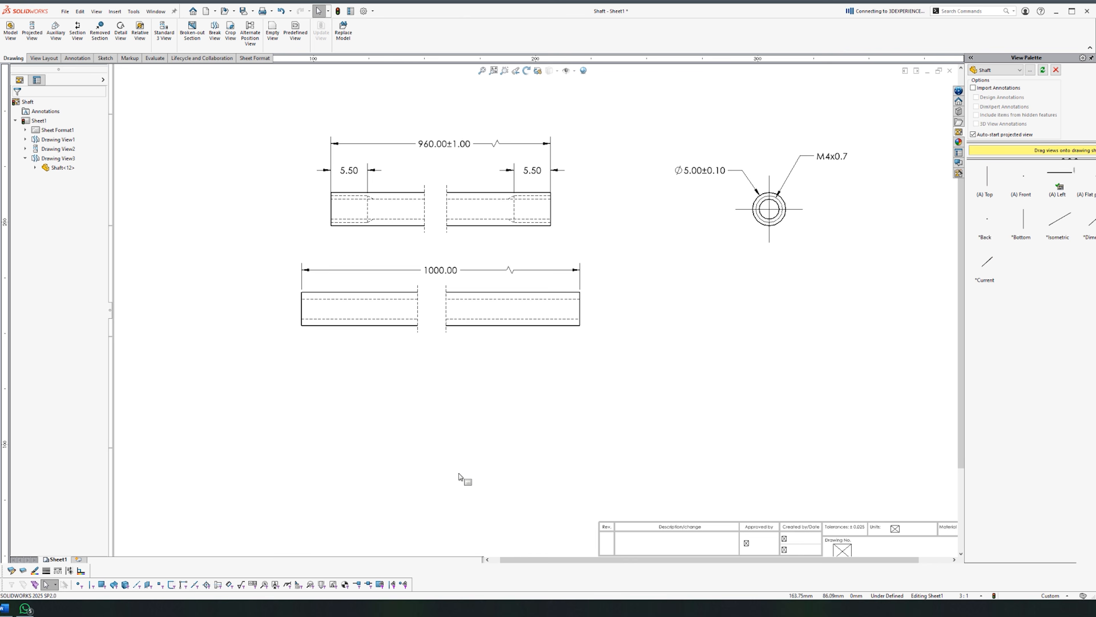
Step: Add a Ø5.00 diameter to the lower view, copy the ±0.10 tolerance via Format Painter, and move it left
scroll(719, 363, up, 2)
right_drag(719, 363, 719, 335)
click(311, 271)
click(295, 271)
key(Escape)
click(77, 58)
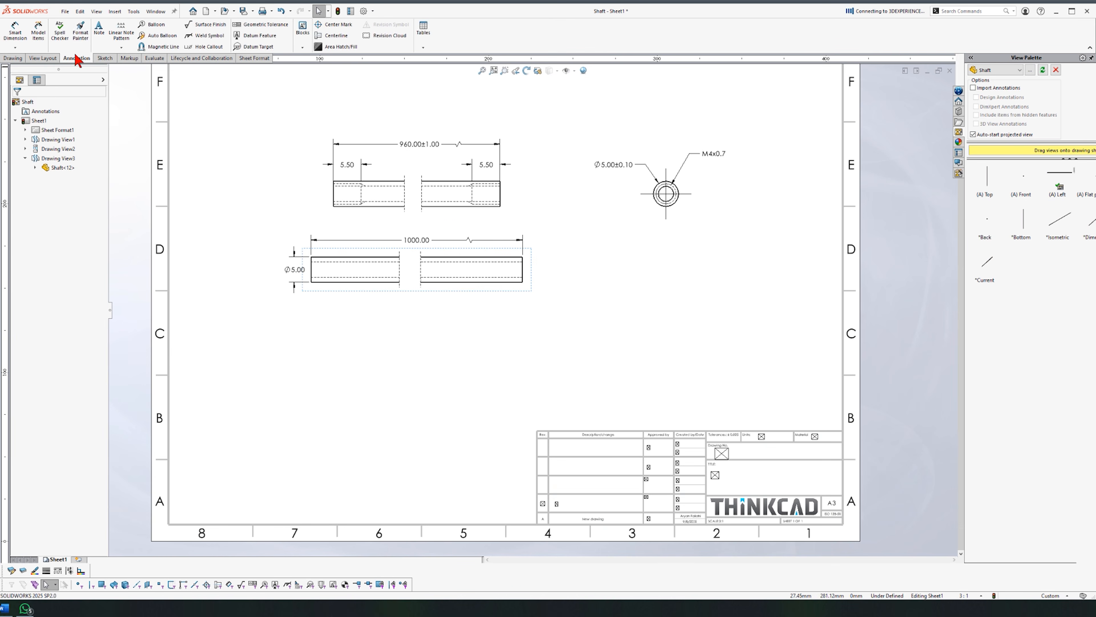
click(81, 31)
click(615, 164)
click(296, 272)
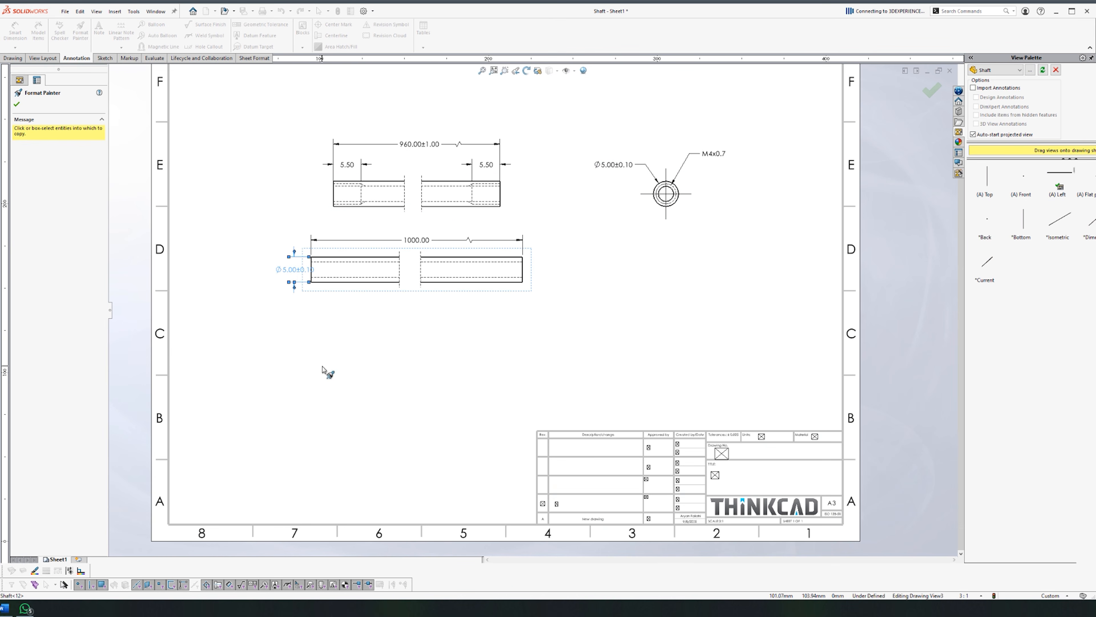
key(Escape)
drag(299, 276, 255, 244)
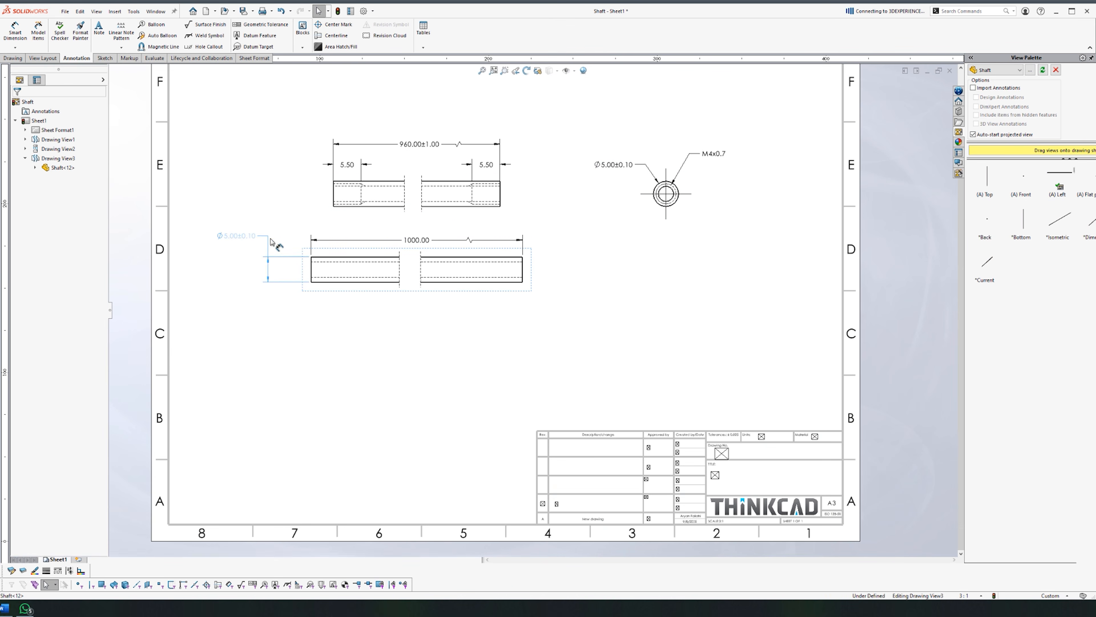
click(290, 412)
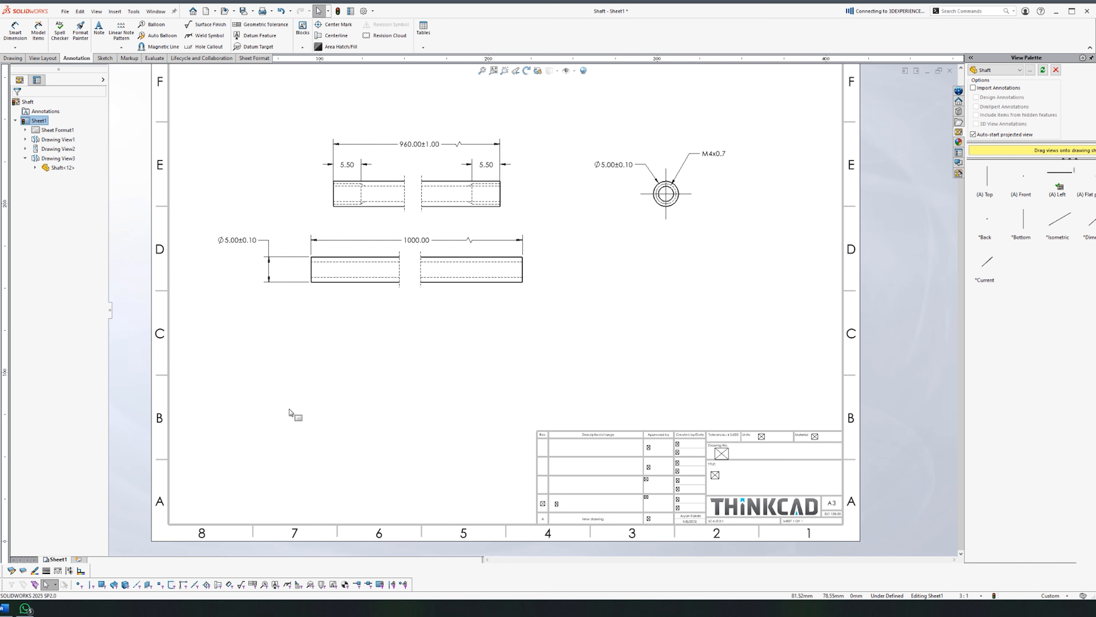
Step: Add the Ø3.00 bore diameter to the upper shaft view
key(d)
scroll(397, 200, down, 1)
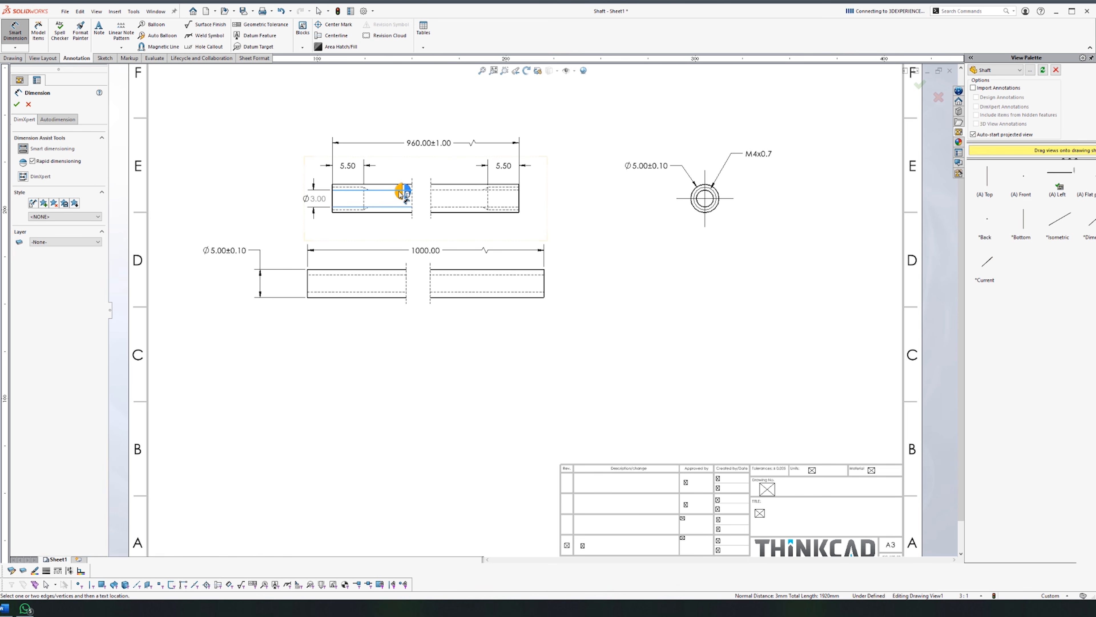
click(390, 199)
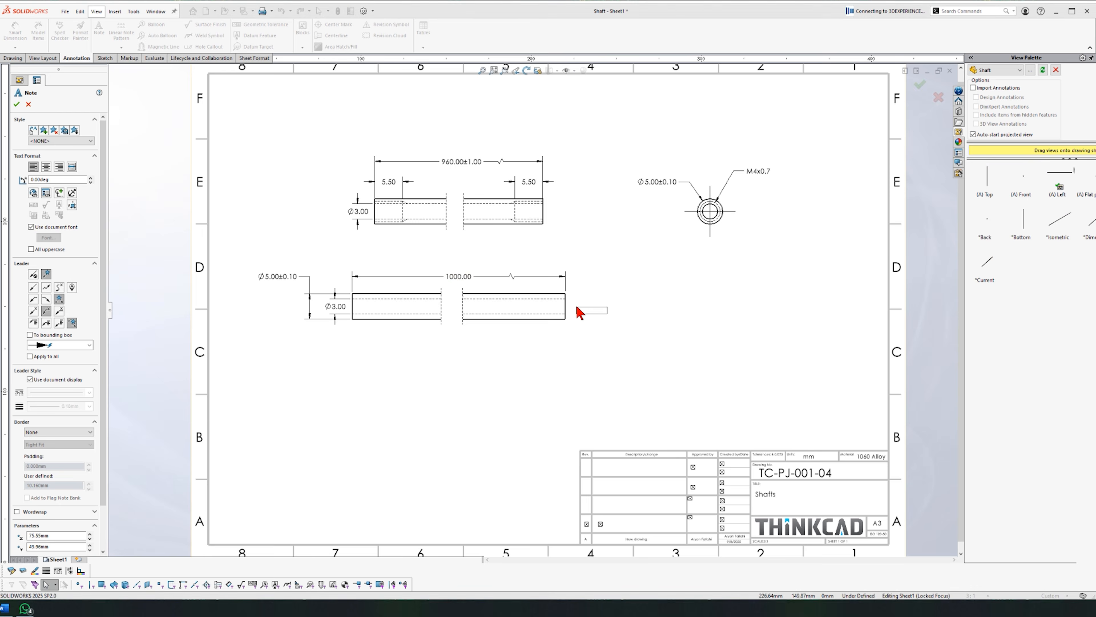
Step: Add an 'Extended version' note placed below the lower shaft view
click(575, 310)
text(Extended version)
key(Escape)
drag(612, 316, 522, 401)
click(539, 368)
drag(429, 392, 423, 392)
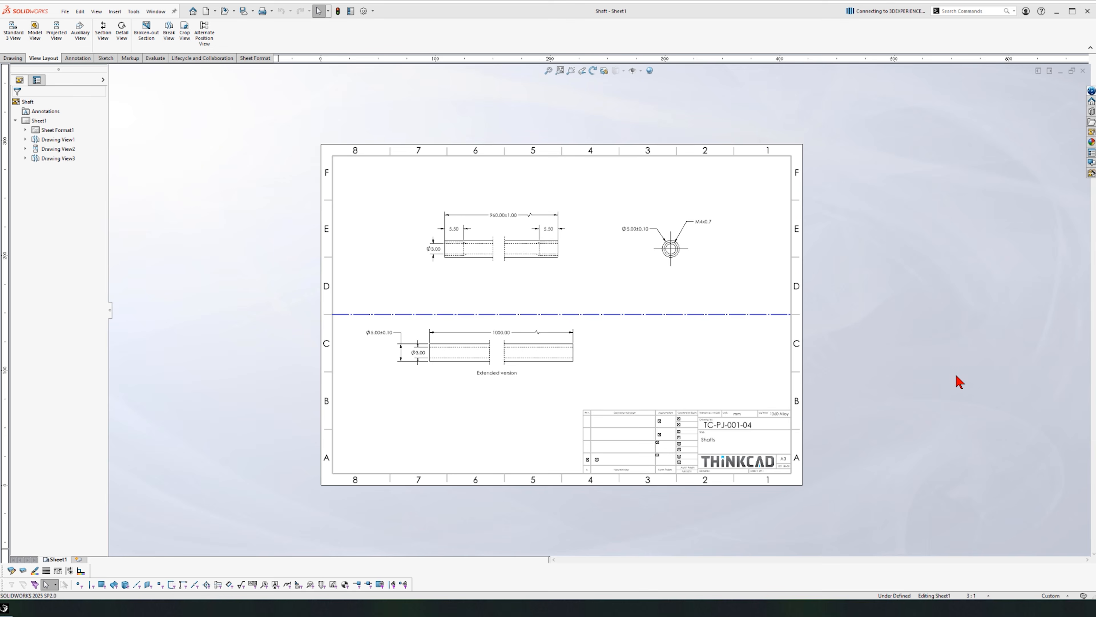
Step: Restore the Shaft drawing window and tile the side component drawing on the right half
click(1040, 71)
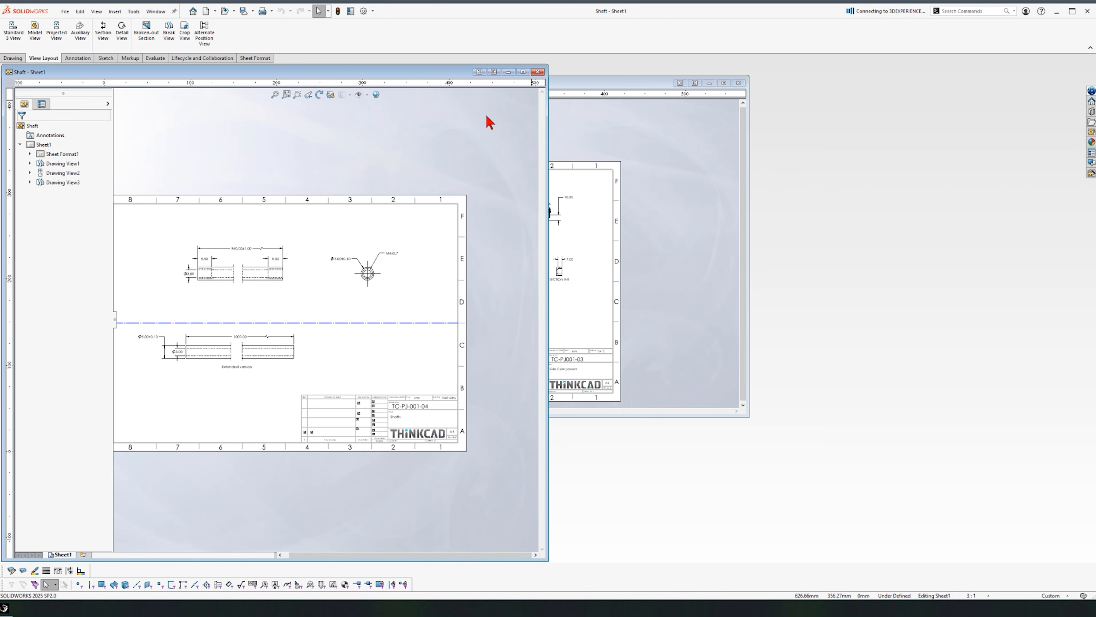
click(693, 84)
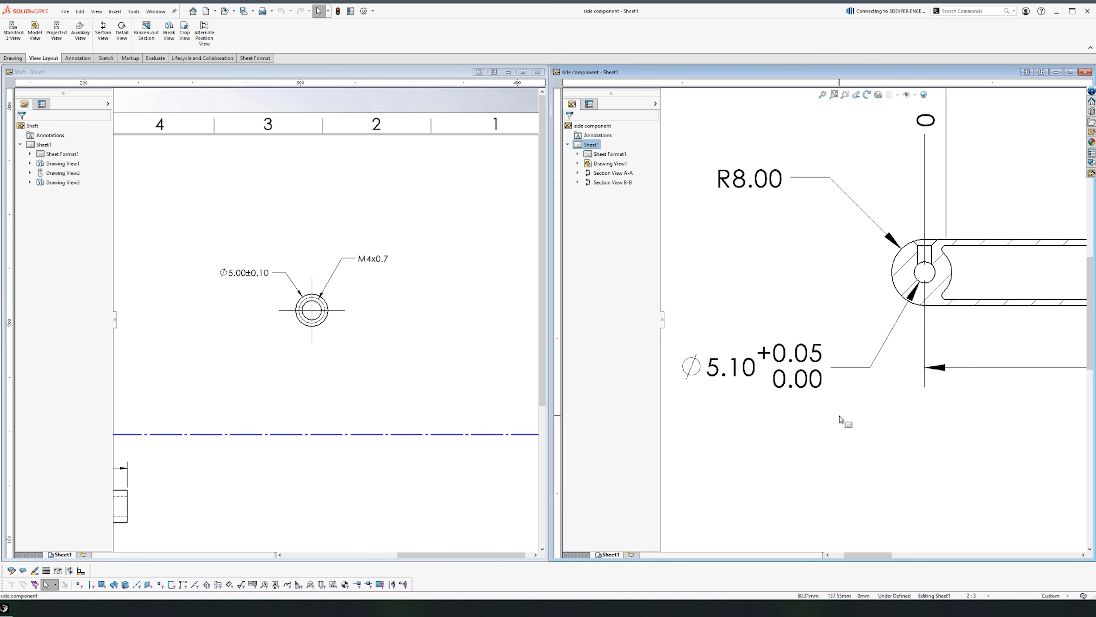
middle_drag(840, 418, 877, 417)
scroll(289, 324, down, 3)
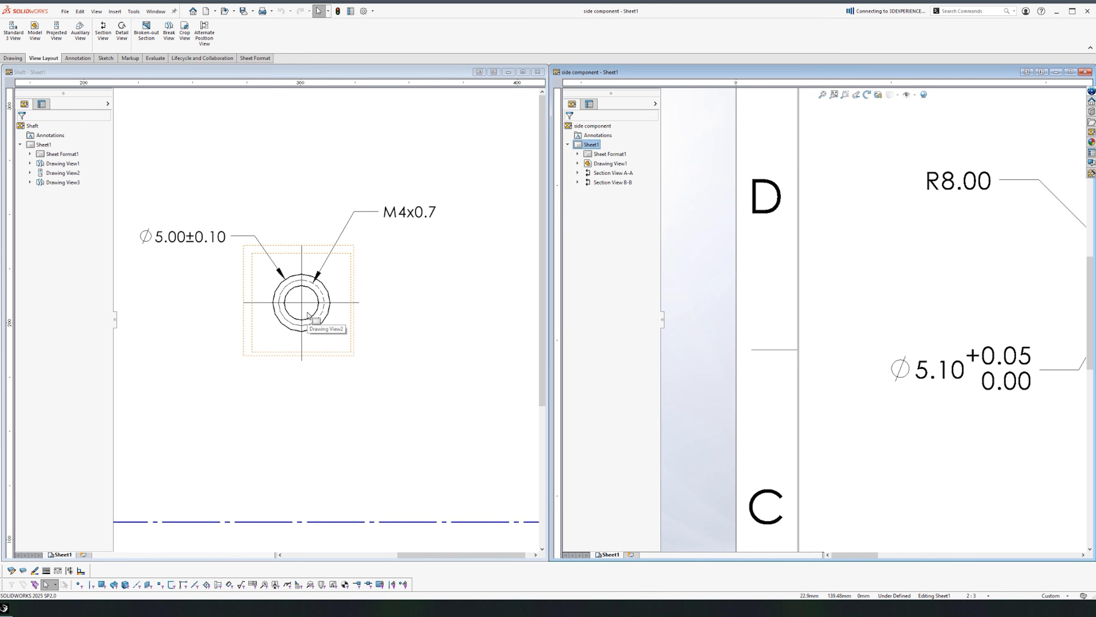
Step: Change the shaft's Ø5.00 tolerance from ±0.10 to bilateral +0.10/0.00
middle_drag(929, 409, 781, 416)
scroll(824, 413, up, 1)
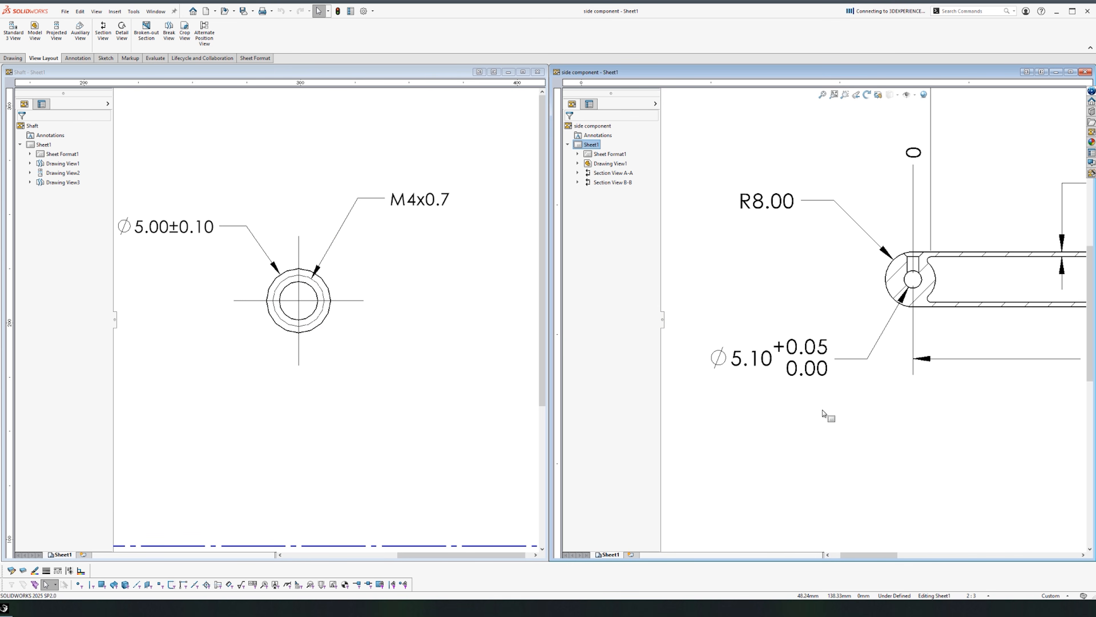
click(181, 235)
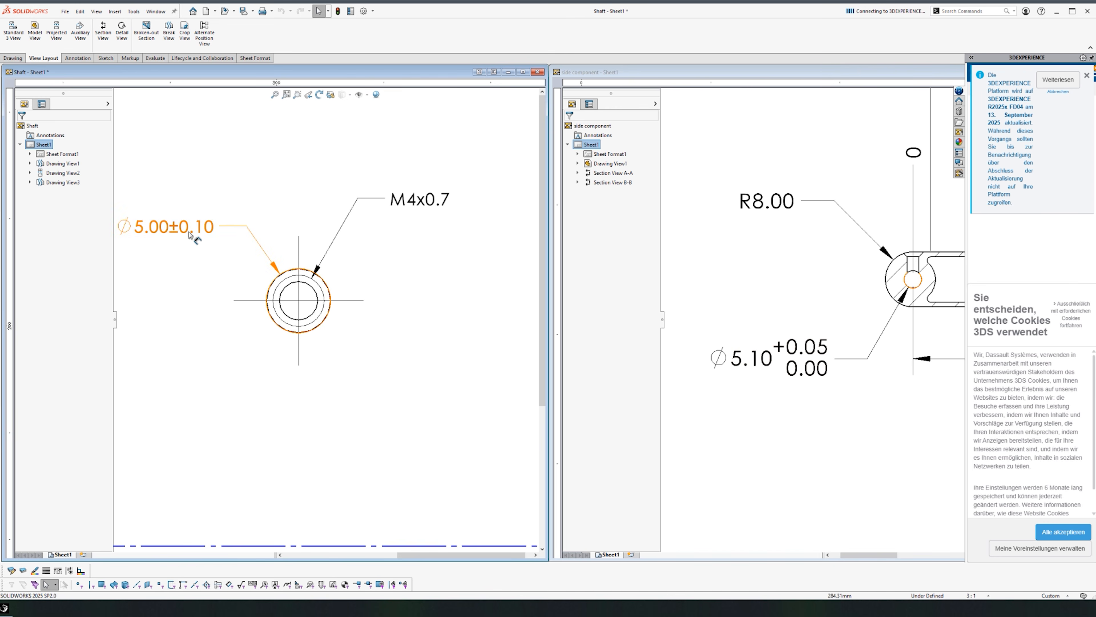
click(182, 236)
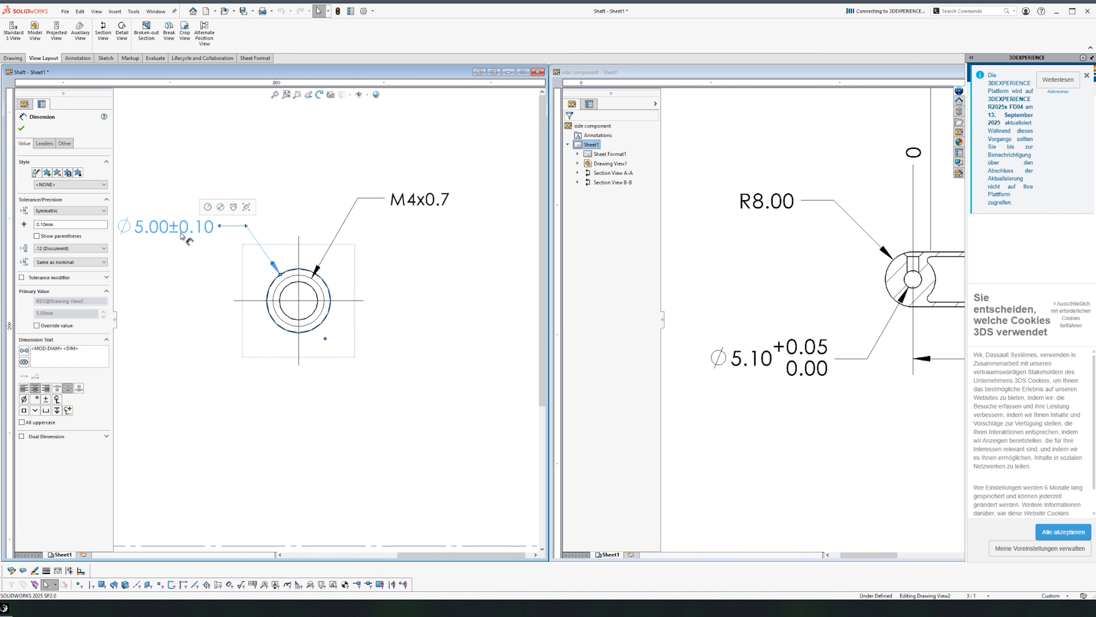
click(246, 207)
click(284, 139)
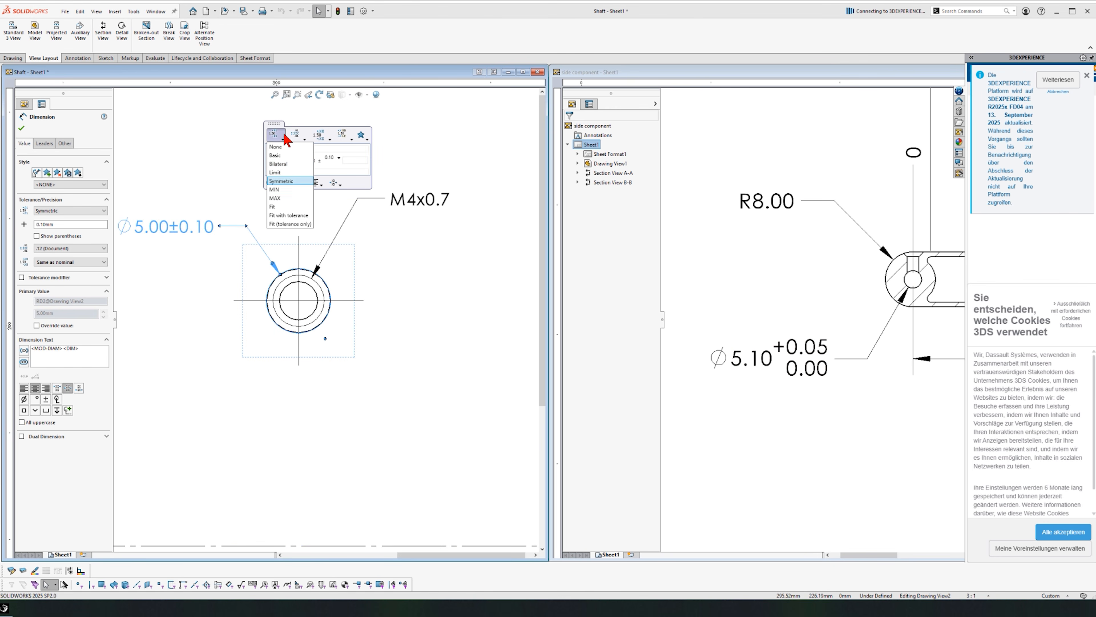
click(280, 164)
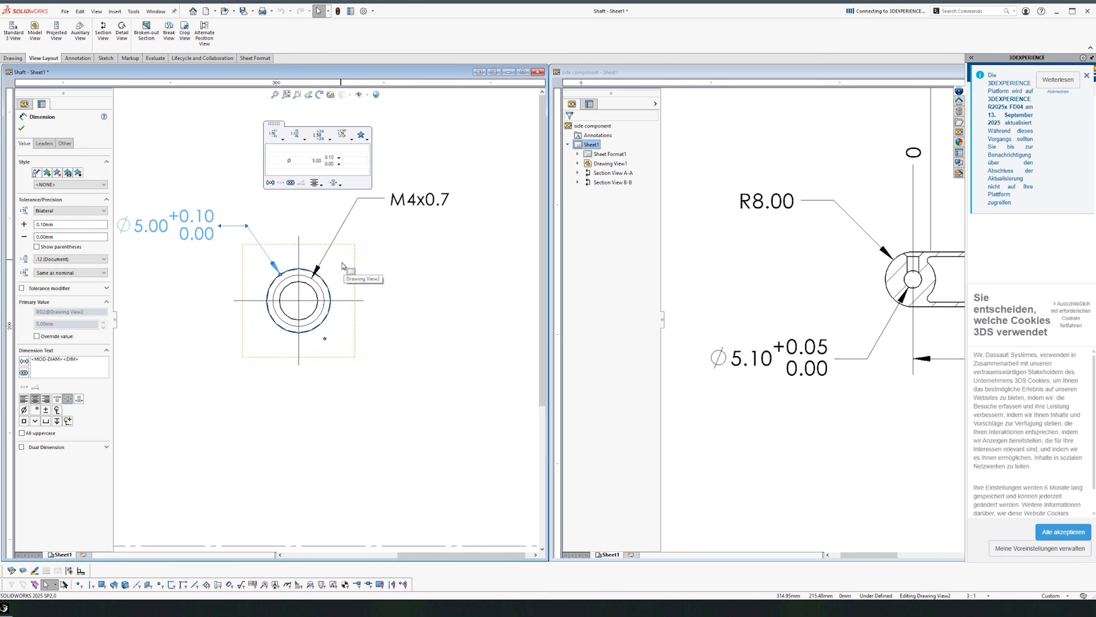
click(399, 469)
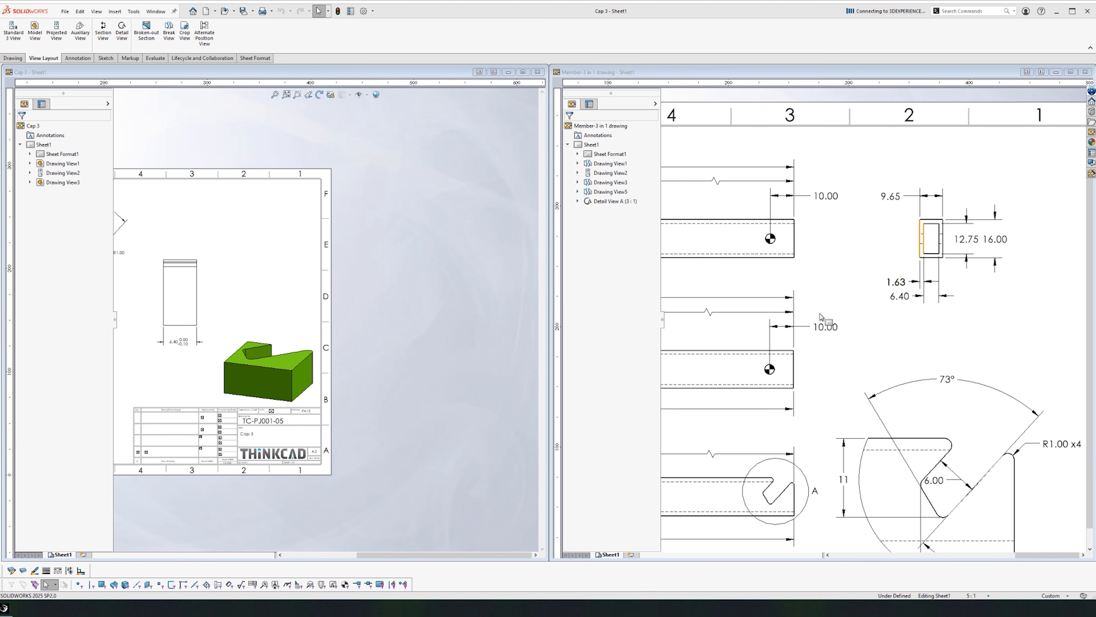
Step: Remove the tolerance from the Cap 3 14.00 dimension and move it above the view
scroll(132, 311, down, 2)
middle_drag(153, 327, 302, 309)
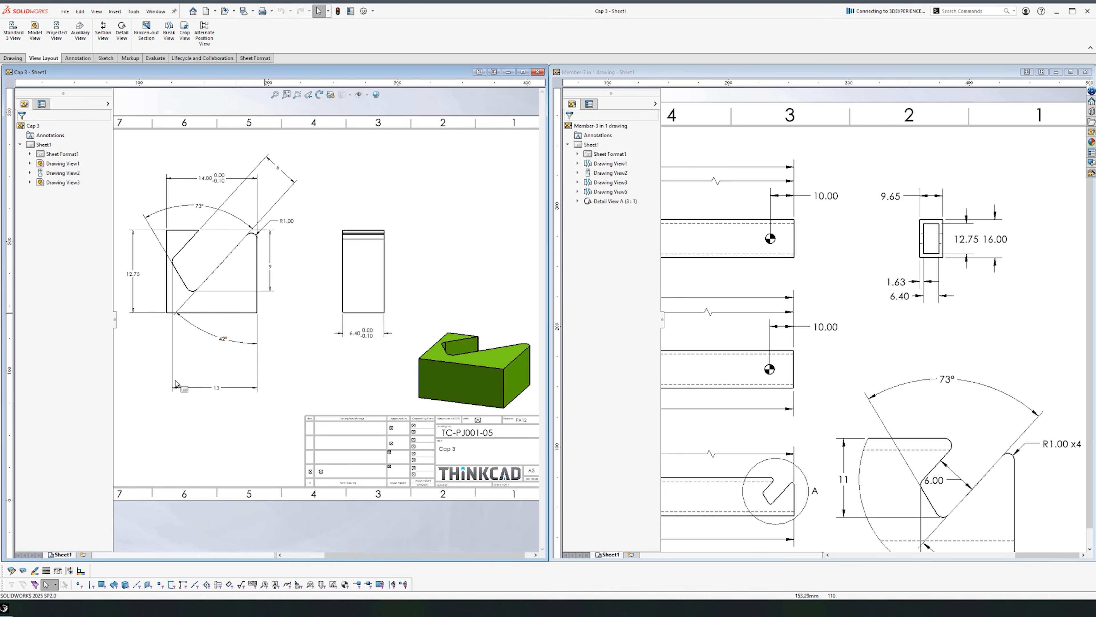
middle_drag(162, 395, 211, 396)
scroll(967, 244, down, 2)
scroll(962, 246, down, 2)
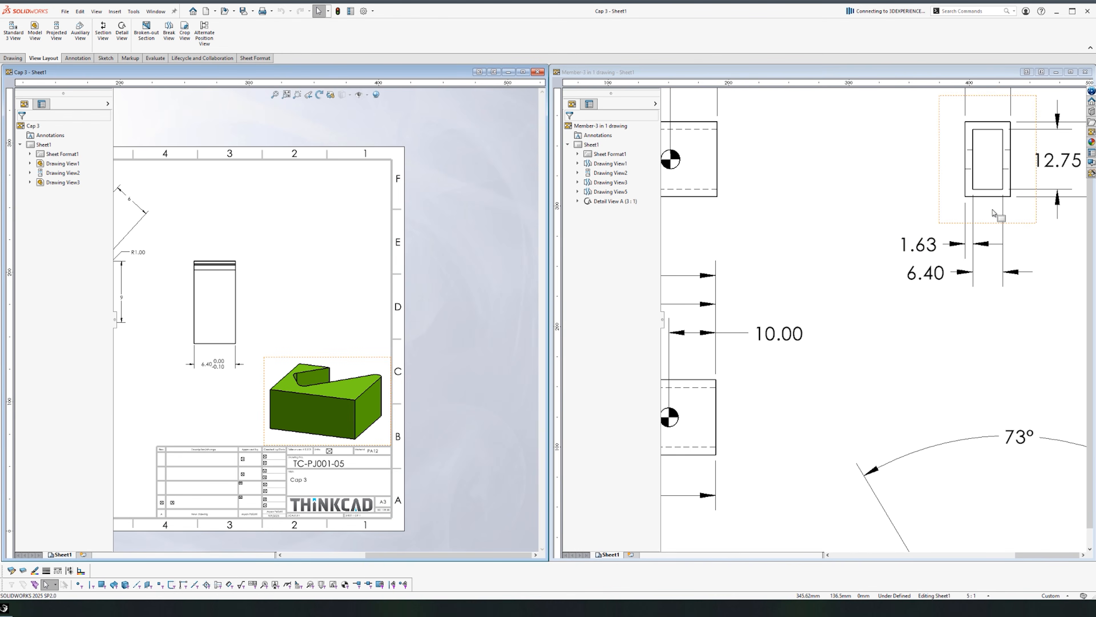
mouse_move(905, 176)
middle_down()
mouse_move(746, 291)
mouse_move(762, 283)
middle_up()
middle_drag(284, 331, 495, 314)
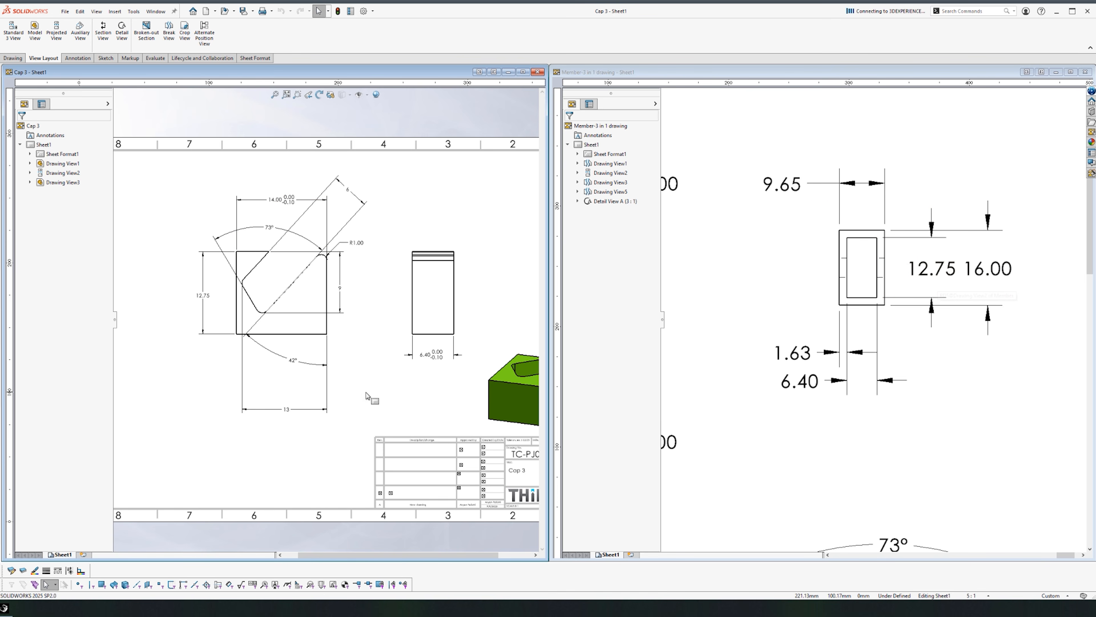
click(287, 205)
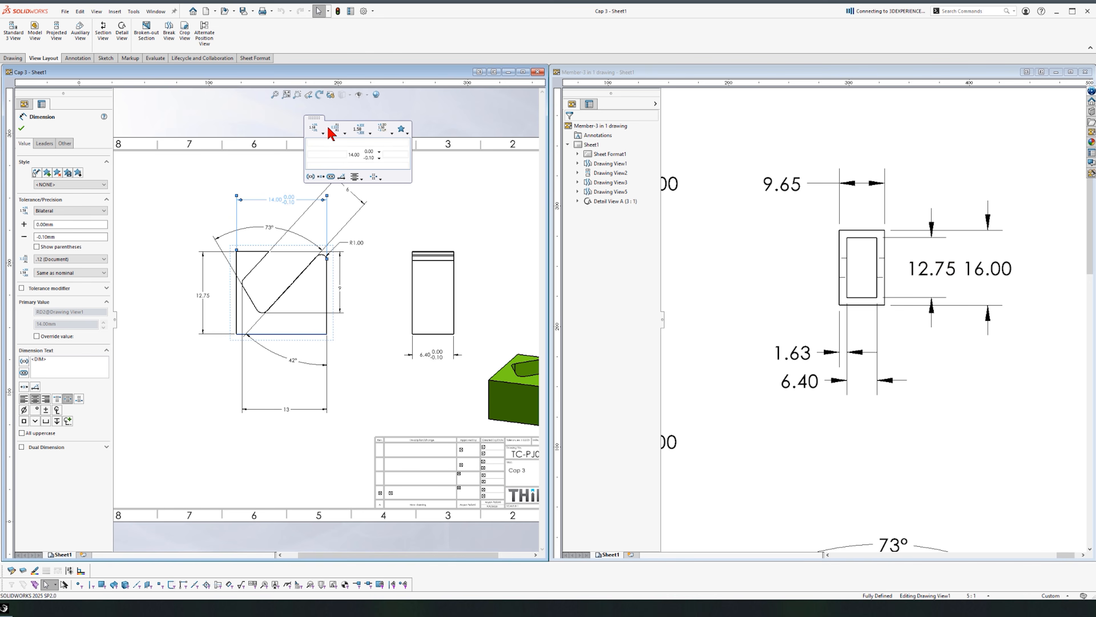
click(314, 128)
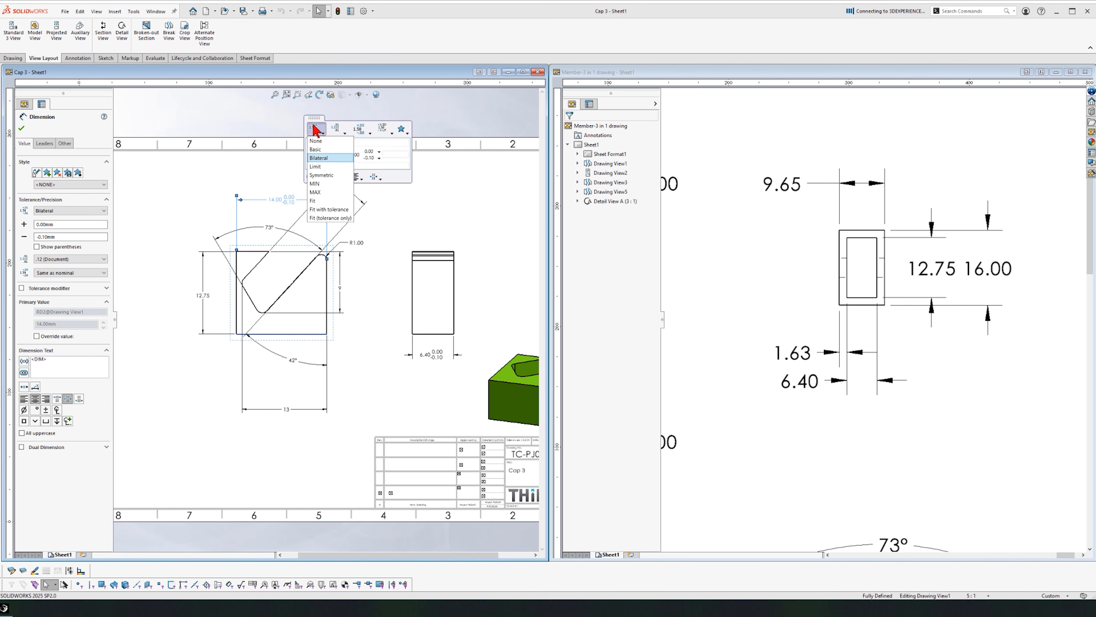
click(317, 142)
click(377, 197)
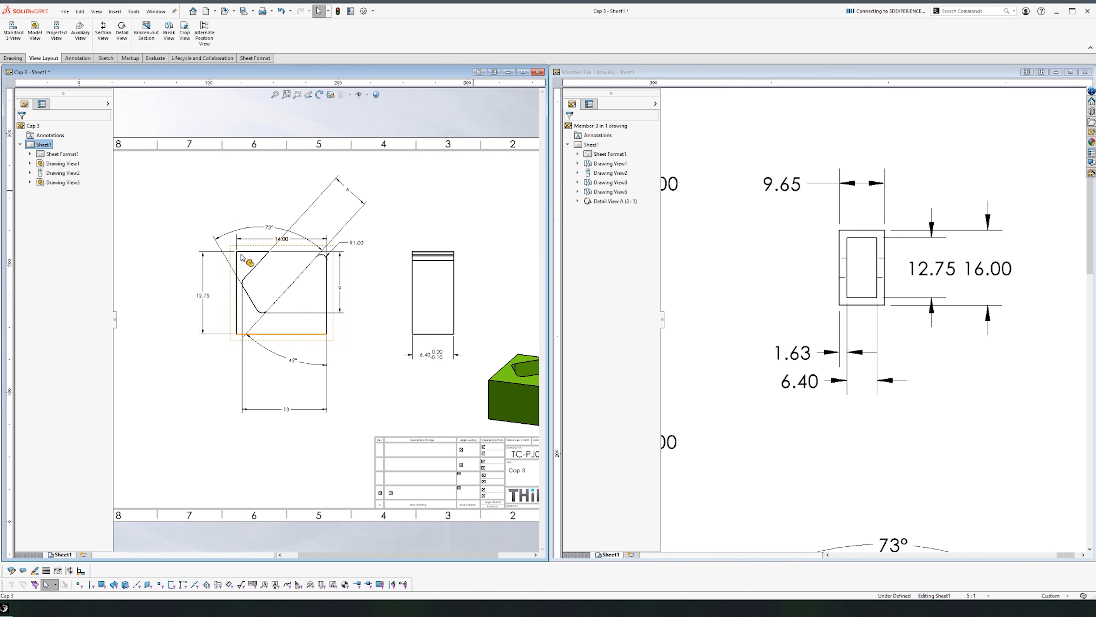
drag(282, 239, 286, 189)
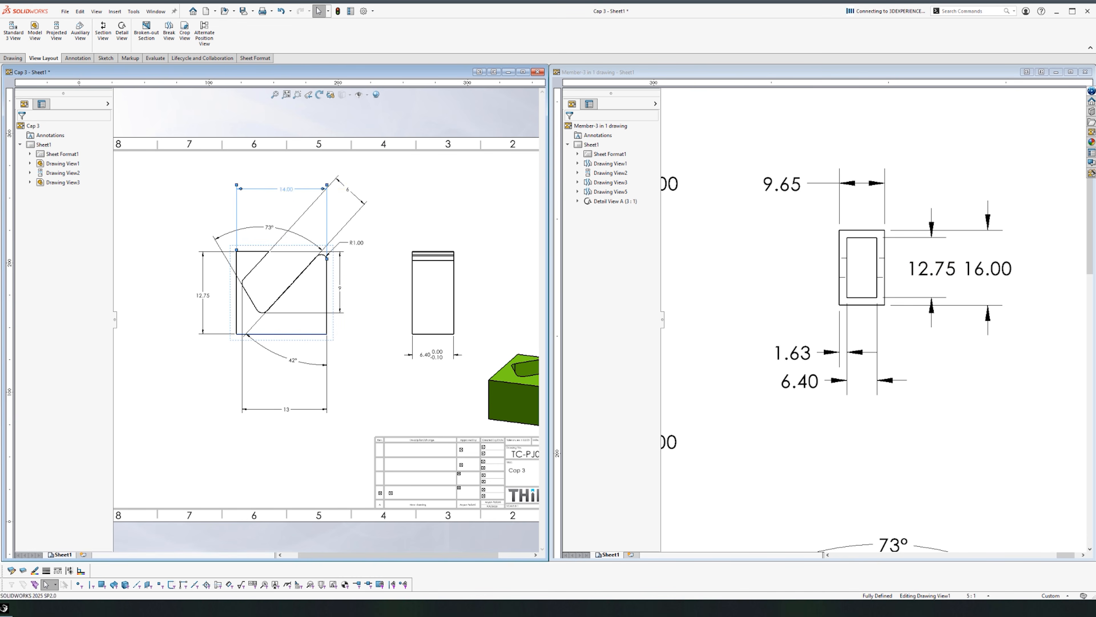
click(172, 427)
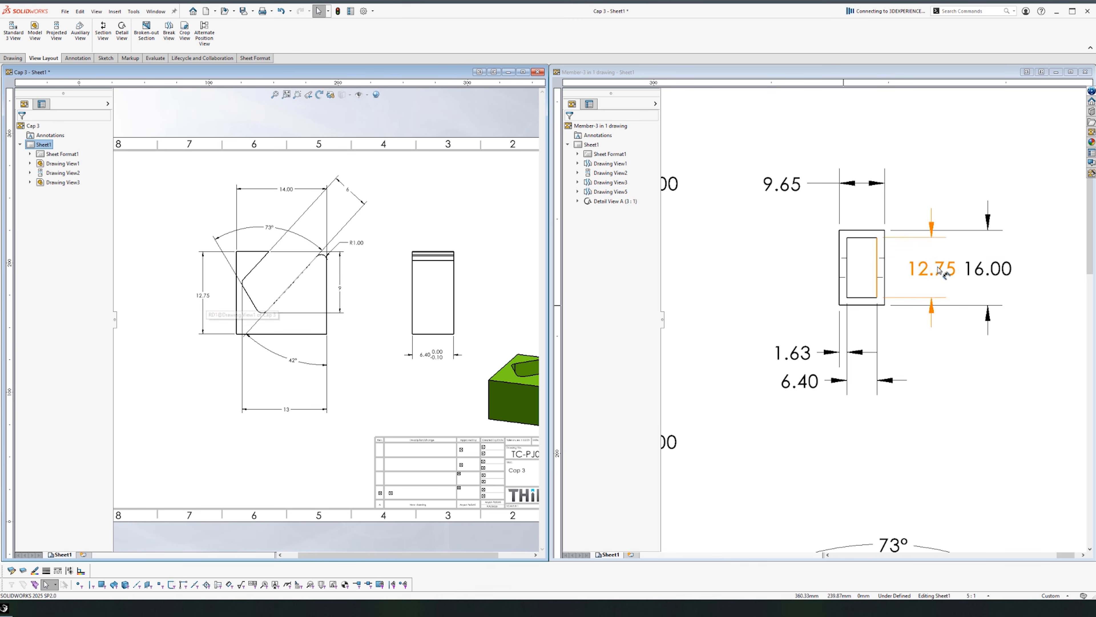
Step: Set the Cap 3 12.75 height dimension to a bilateral tolerance
click(203, 300)
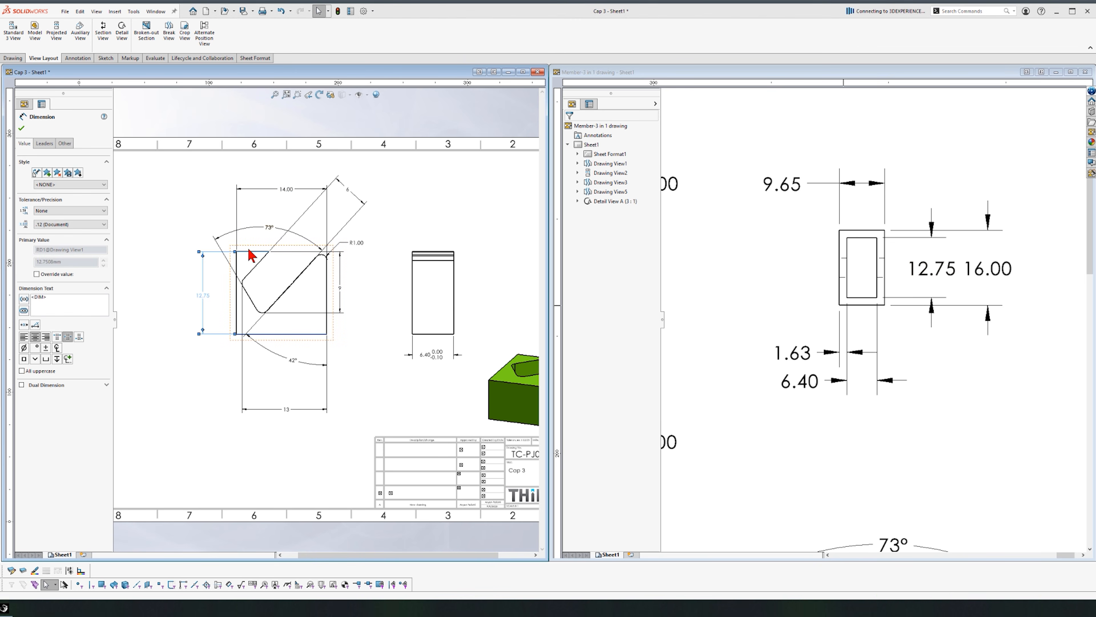
click(254, 208)
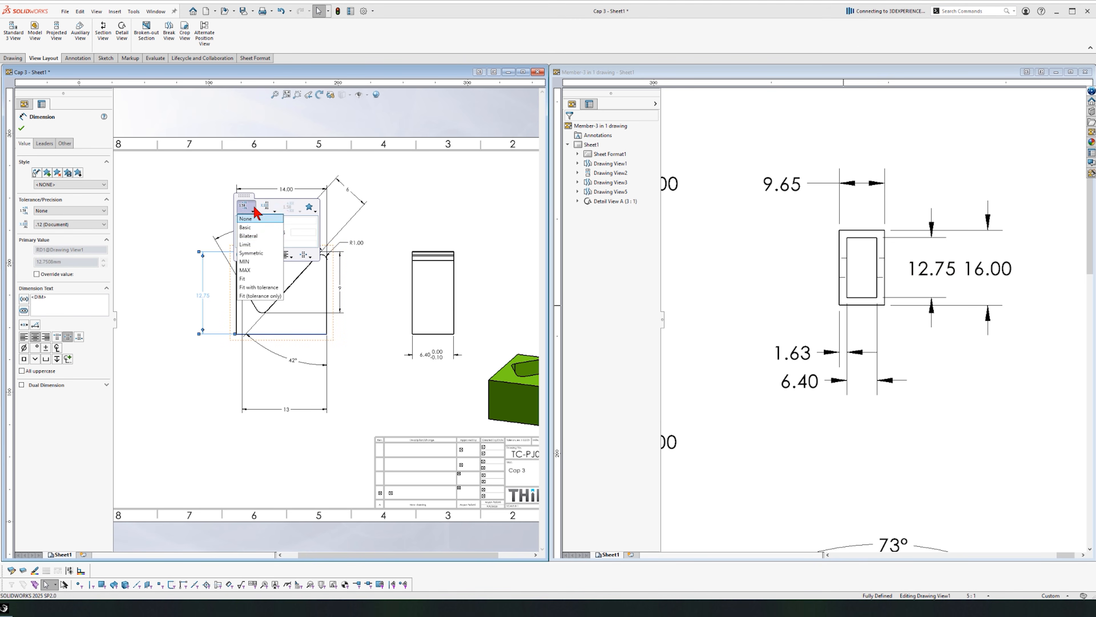
click(255, 236)
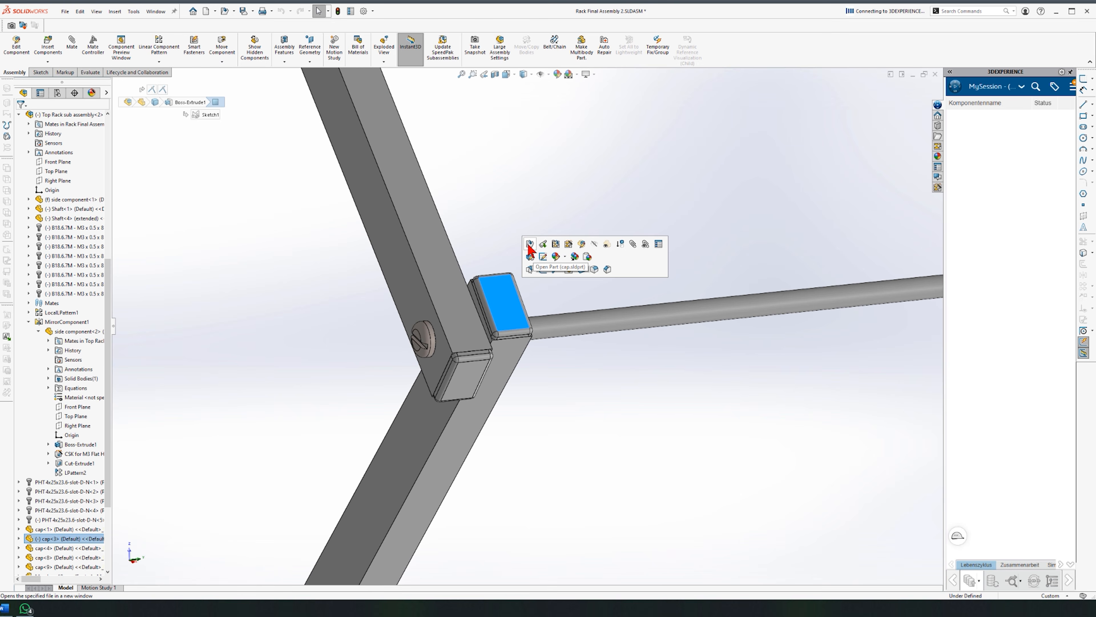
click(528, 245)
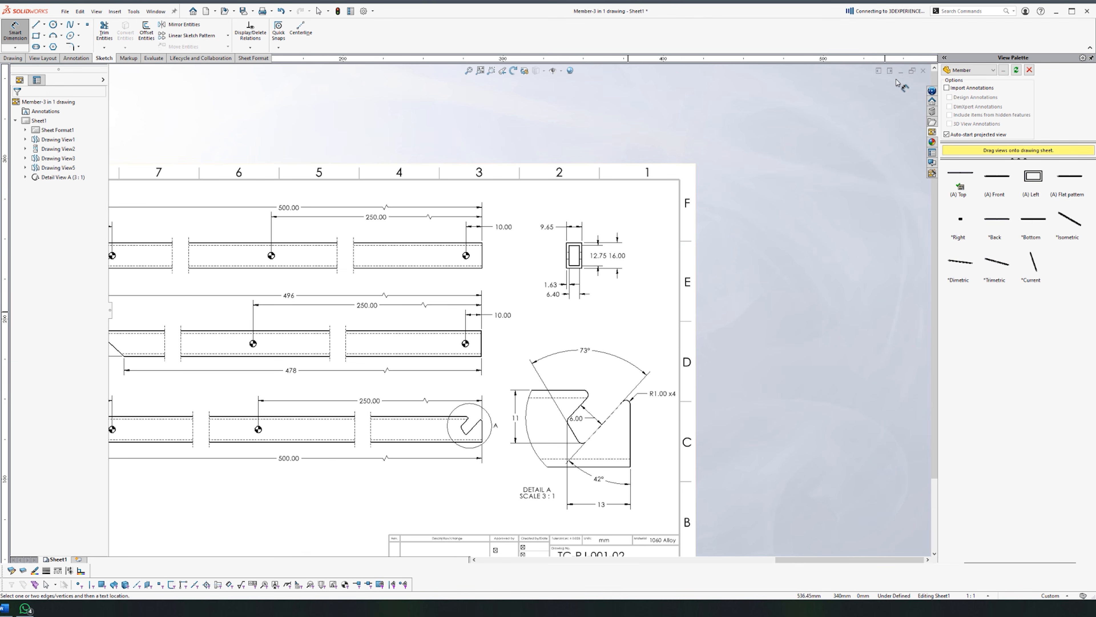
Step: Close the Member-3 drawing
click(923, 71)
click(532, 286)
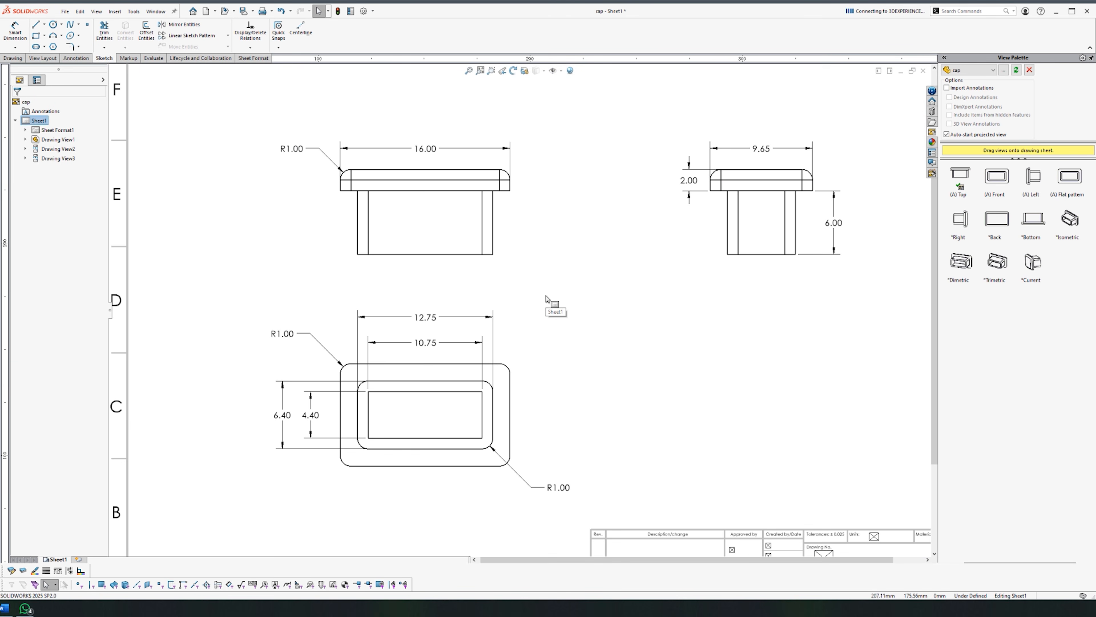
right_drag(404, 367, 445, 318)
key(Escape)
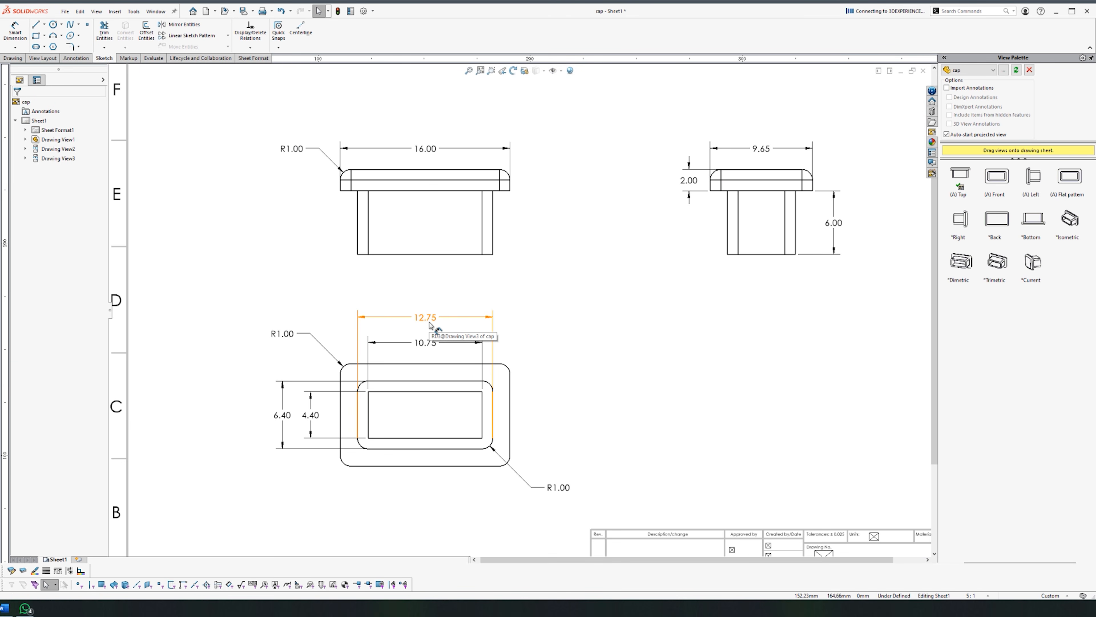
Step: Give the cap's 12.75 width dimension a bilateral tolerance and edit its lower tolerance value
click(429, 324)
click(560, 323)
click(436, 322)
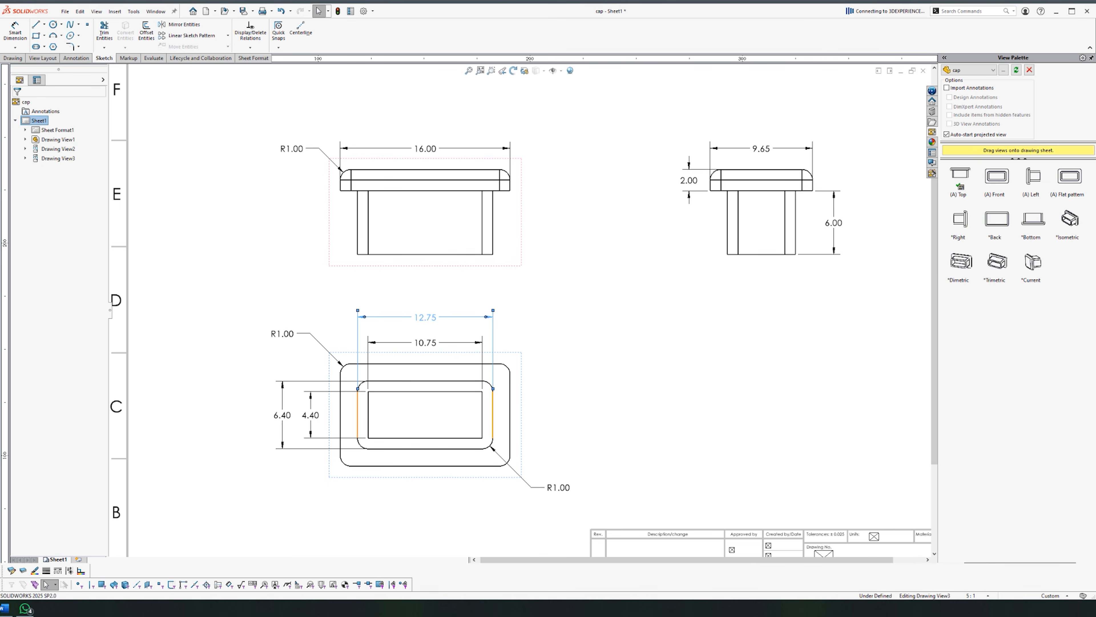
click(463, 247)
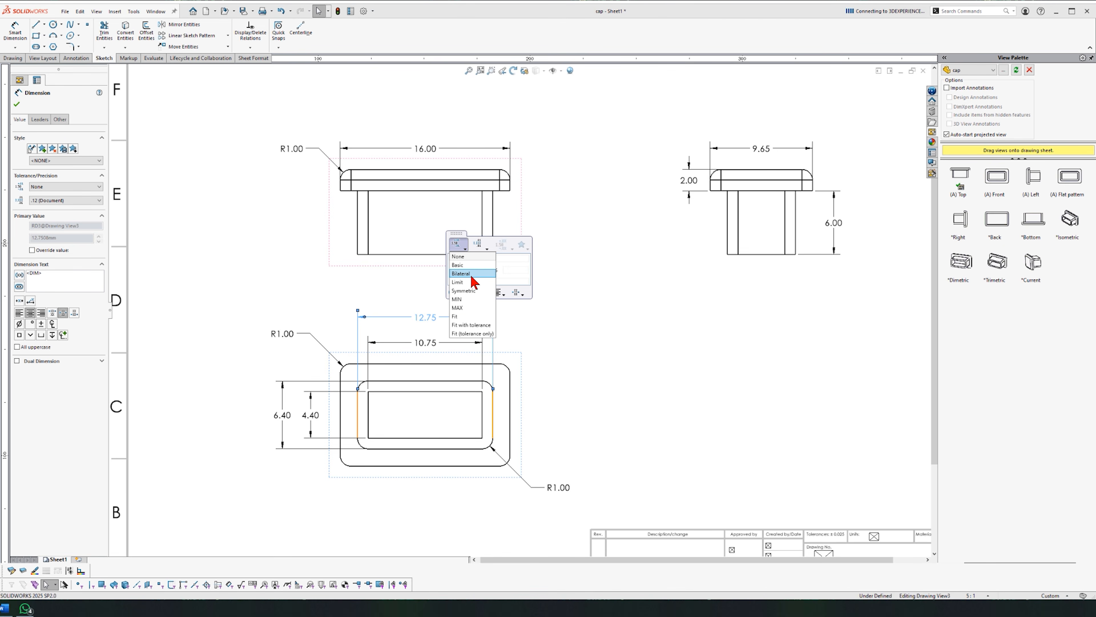
click(471, 274)
scroll(345, 365, down, 1)
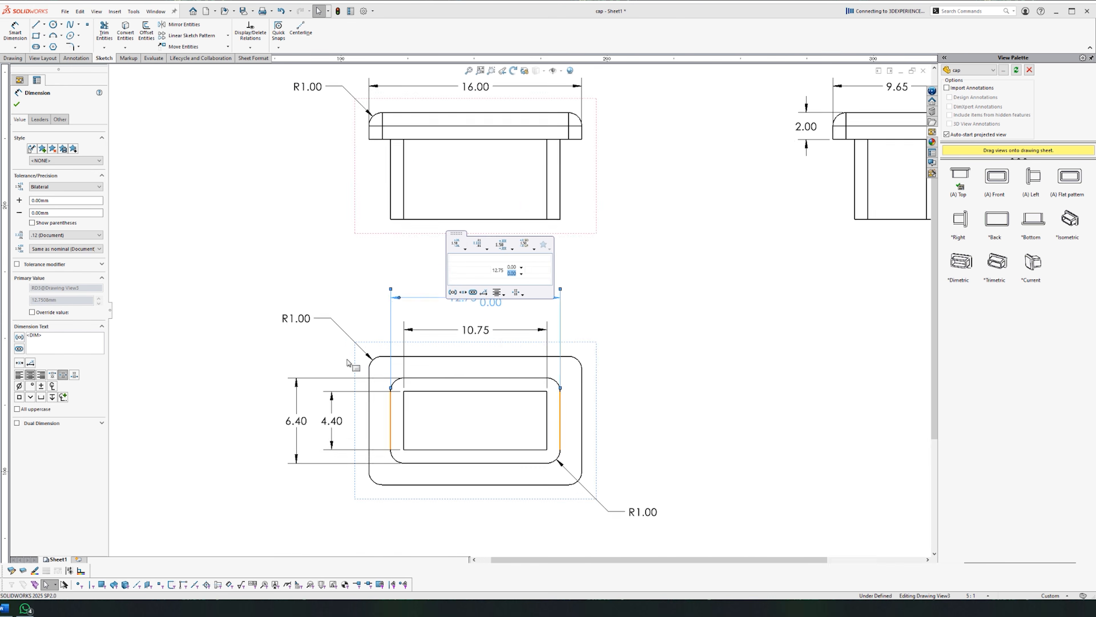
scroll(511, 419, up, 3)
scroll(573, 317, down, 1)
scroll(574, 319, up, 3)
scroll(579, 309, down, 3)
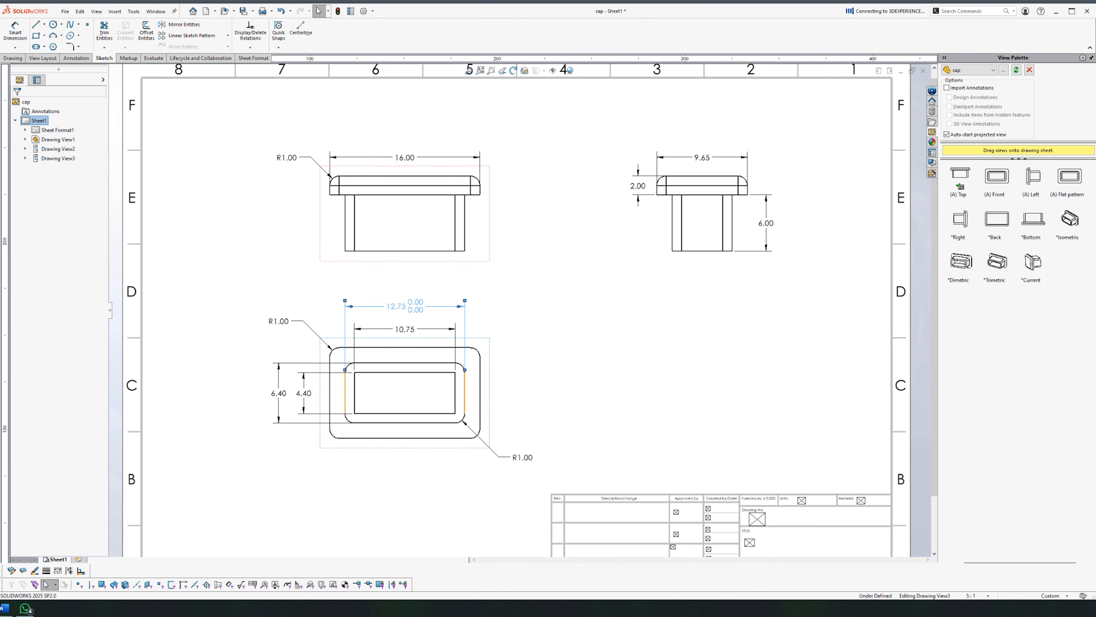
mouse_move(451, 240)
click(498, 259)
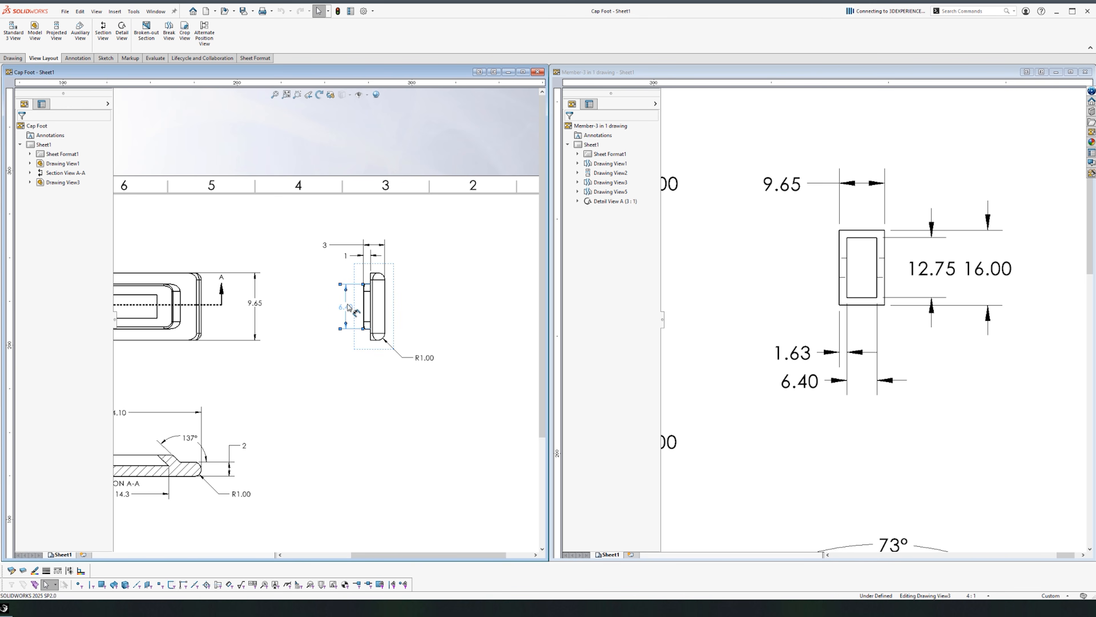
Step: Give the Cap Foot's 6.40 dimension a bilateral +0.00/−0.05 tolerance and nudge it left
click(350, 308)
click(382, 229)
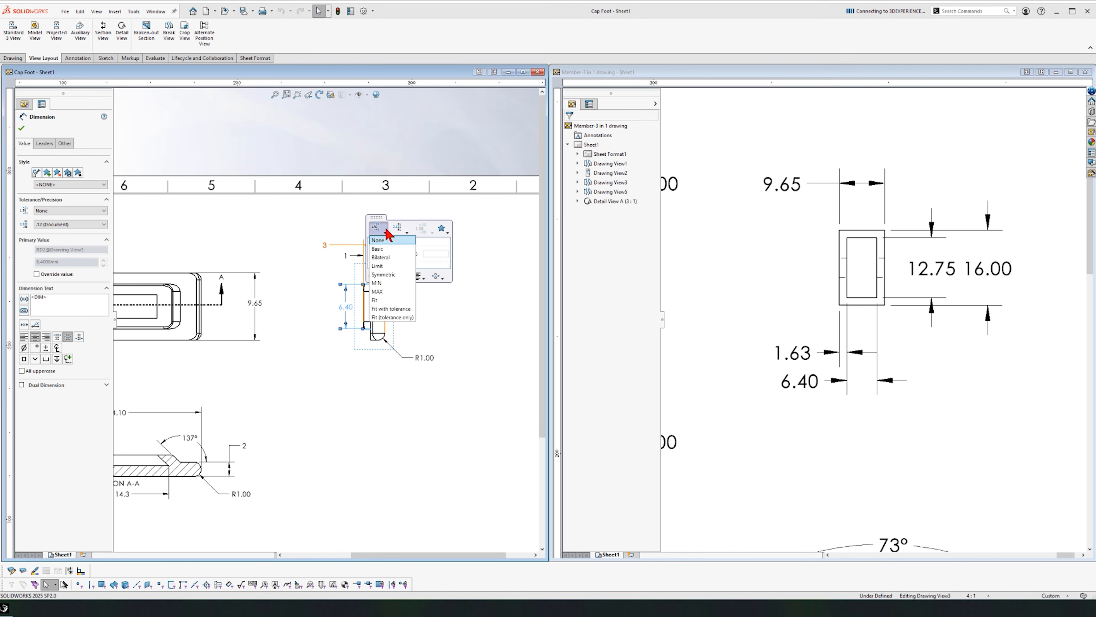
click(381, 258)
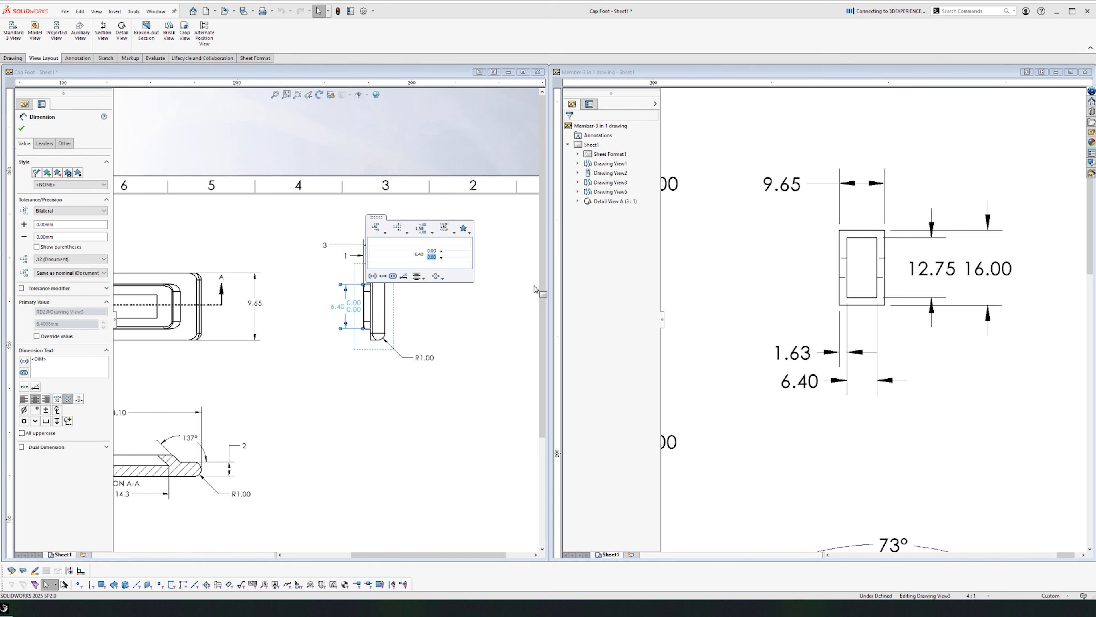
click(502, 359)
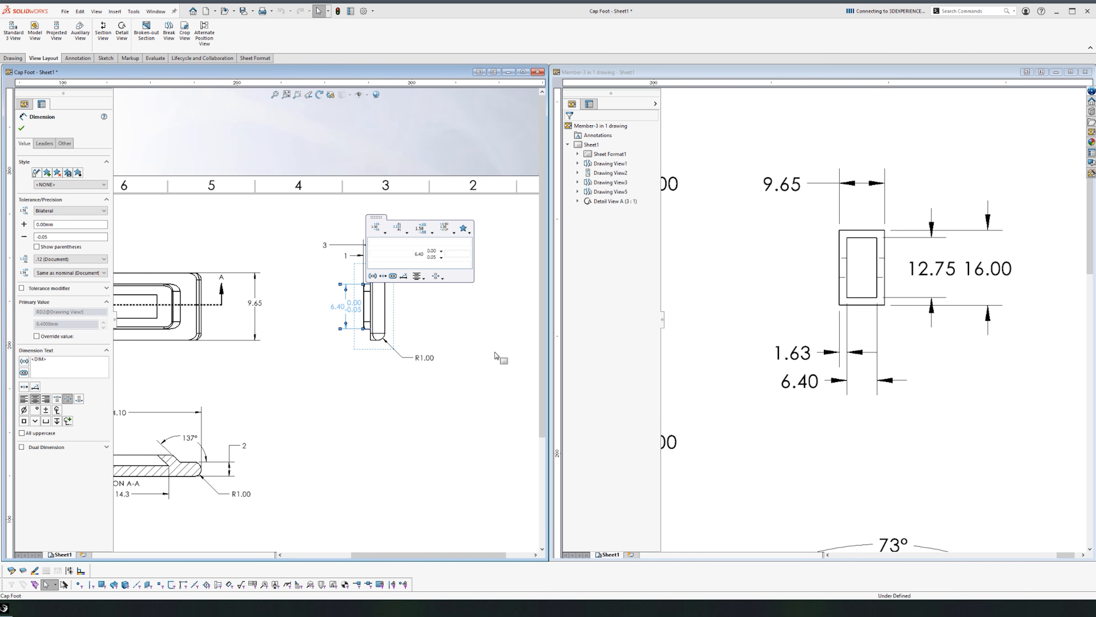
drag(356, 310, 348, 309)
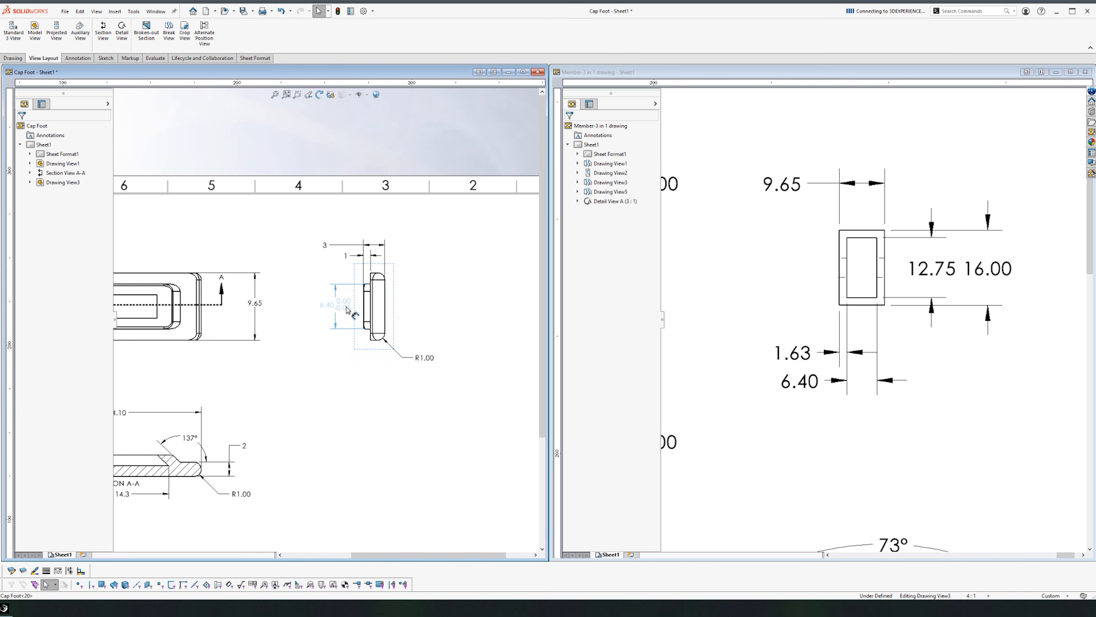
click(347, 443)
Step: Add a 12.75 dimension between the chamfer edges of Section A-A, placed above the section
key(f)
scroll(223, 358, down, 5)
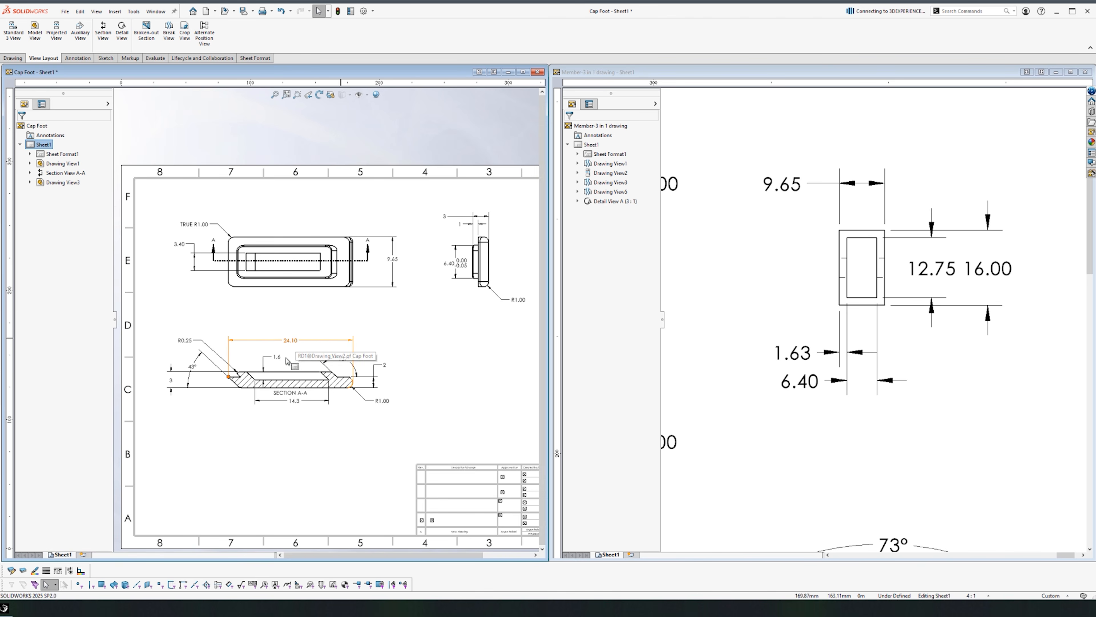
scroll(305, 428, down, 2)
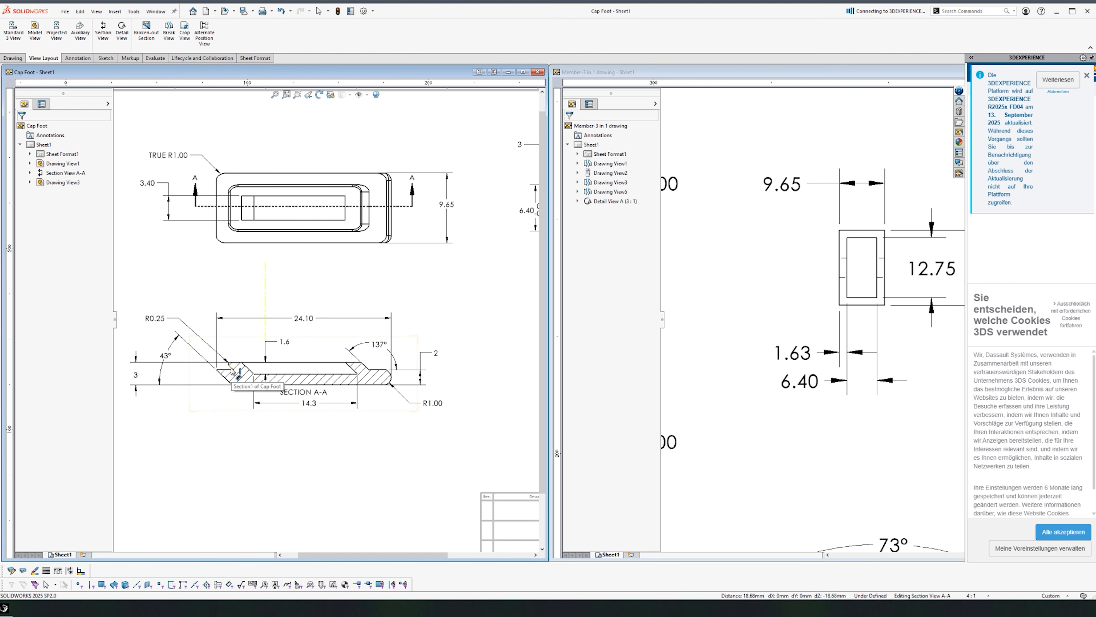
click(231, 366)
click(366, 366)
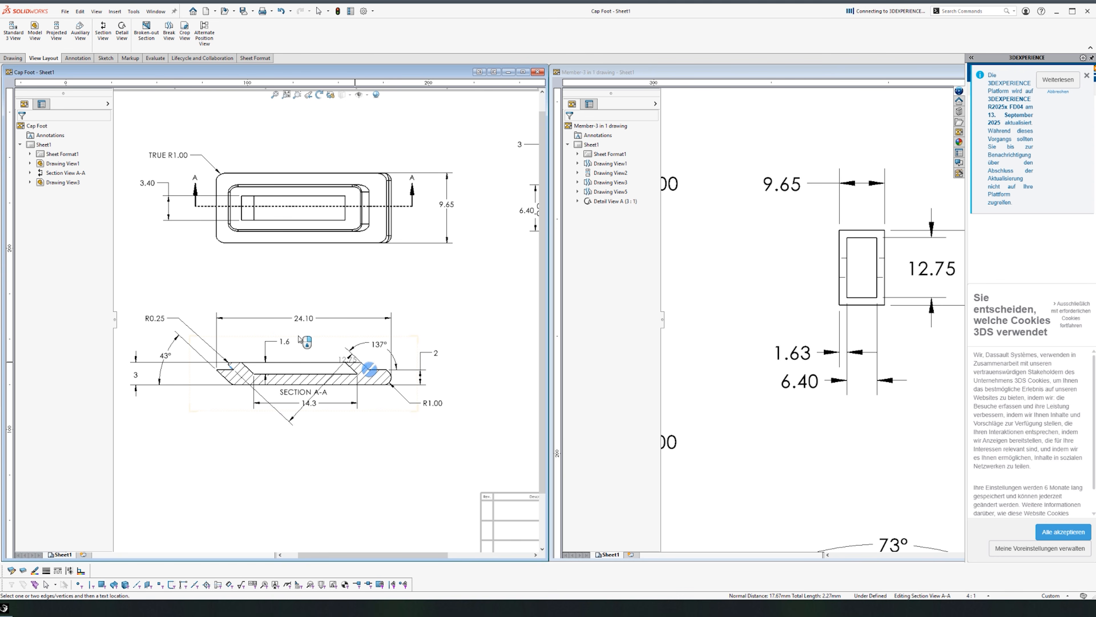
click(217, 292)
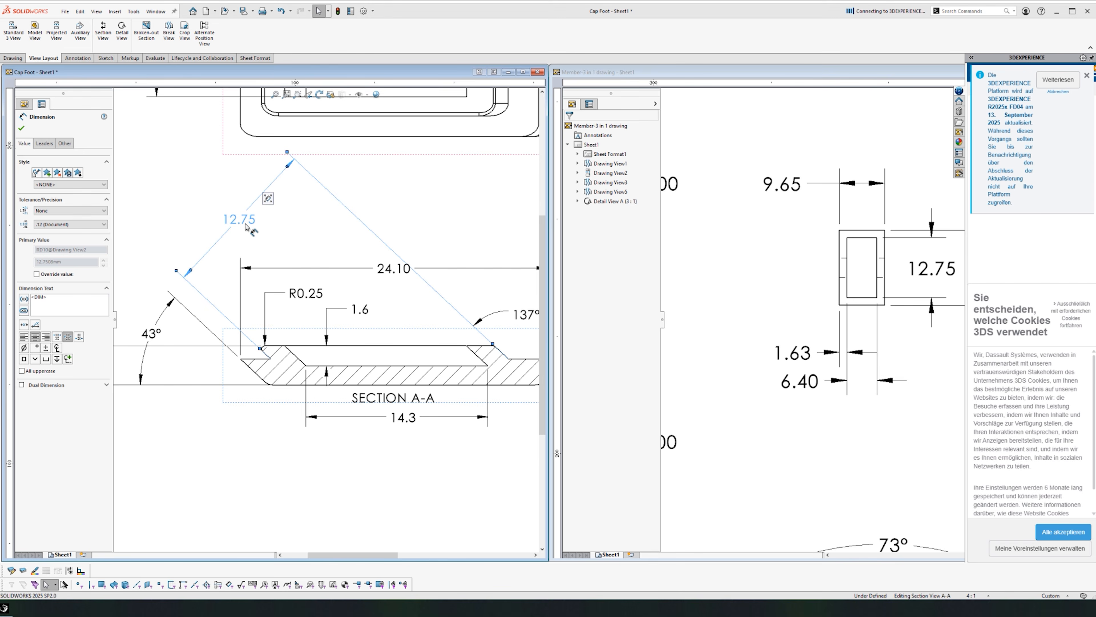
Step: Set the 12.75 dimension's tolerance to bilateral +0.00/−0.05
mouse_move(268, 198)
click(274, 150)
click(285, 179)
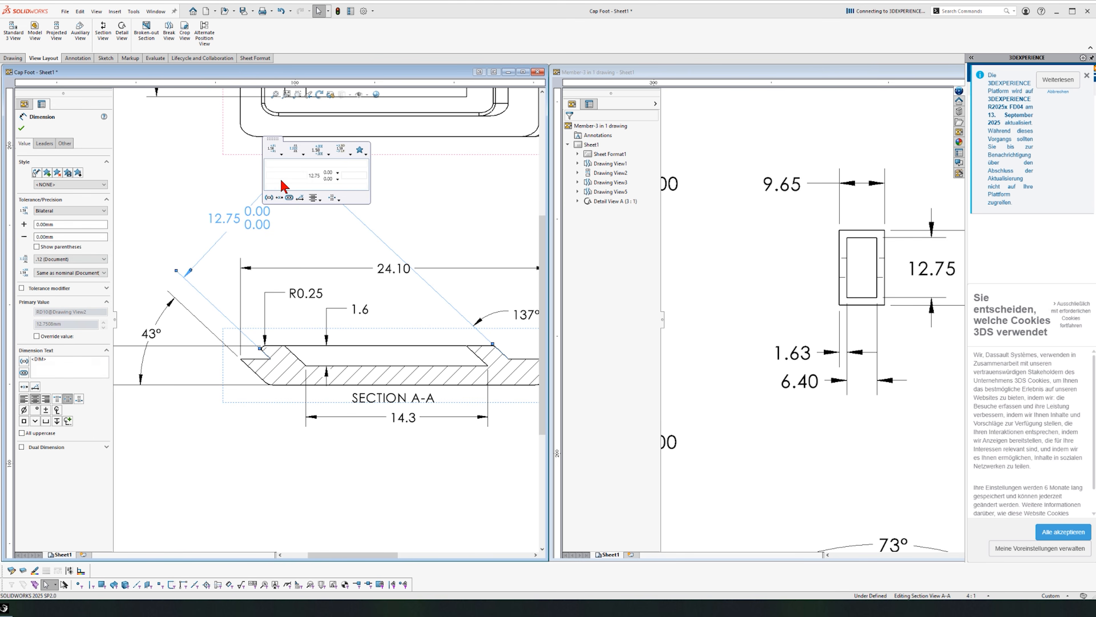
click(328, 179)
click(441, 209)
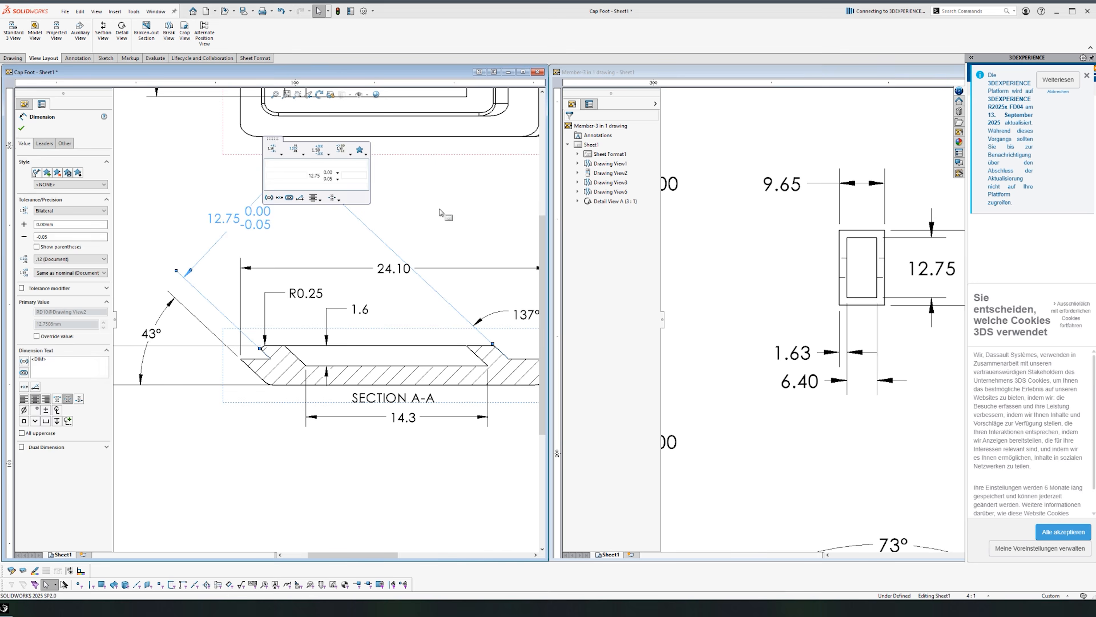
scroll(350, 378, up, 9)
scroll(388, 281, down, 3)
click(331, 407)
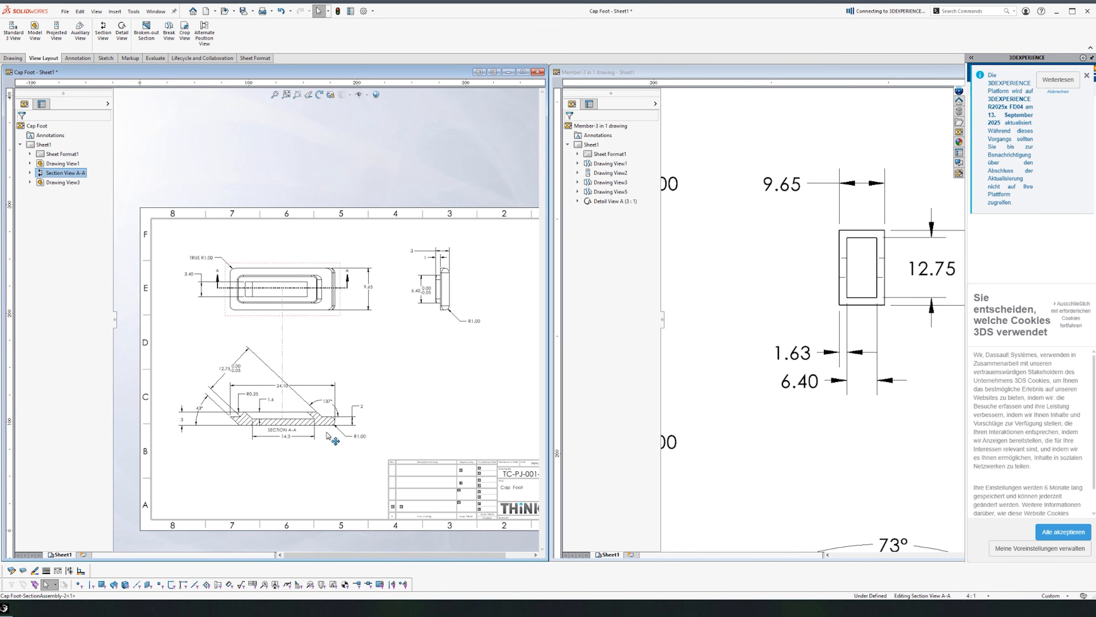